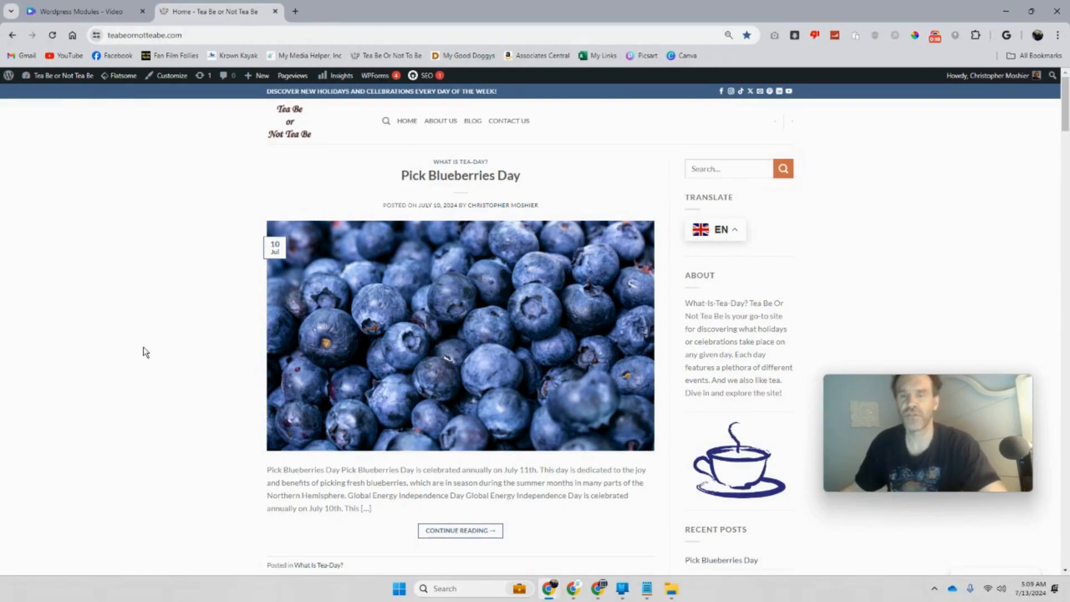
pyautogui.scroll(-1, 147, 345)
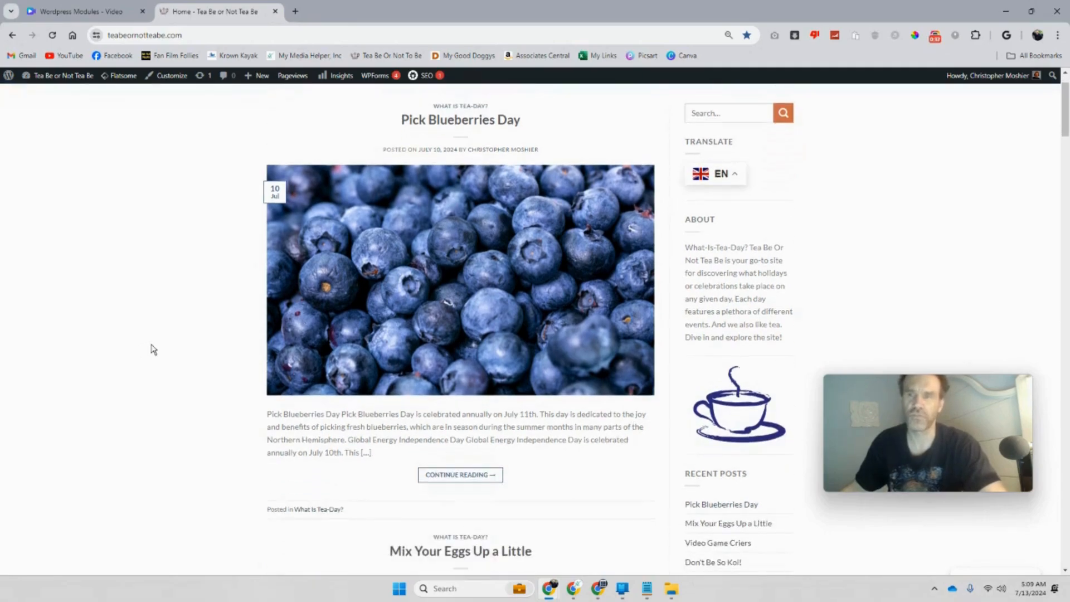
pyautogui.scroll(1, 154, 350)
pyautogui.scroll(-1, 154, 350)
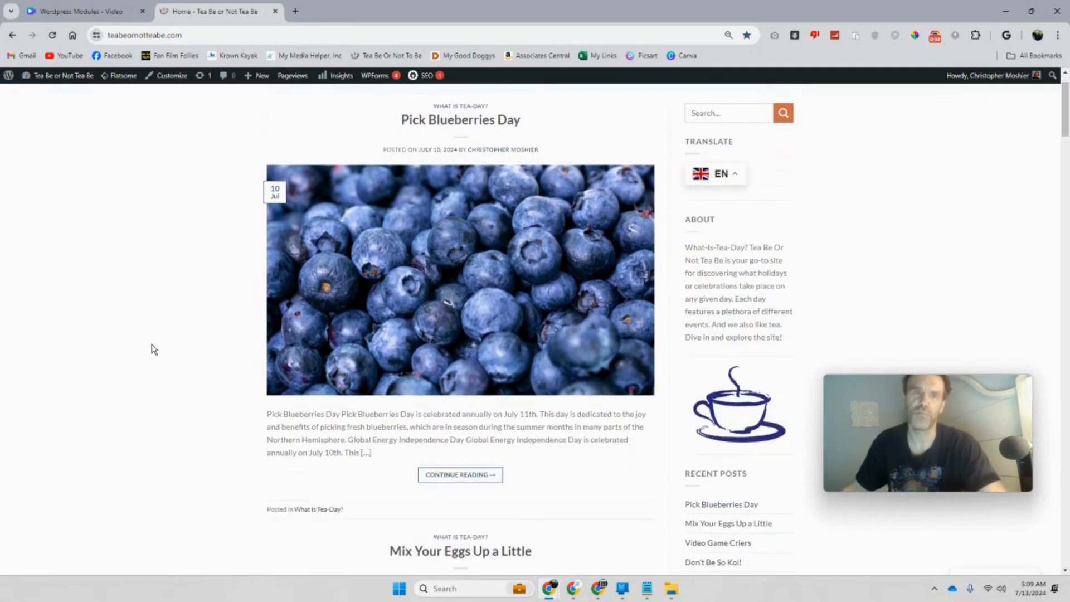
pyautogui.scroll(1, 154, 349)
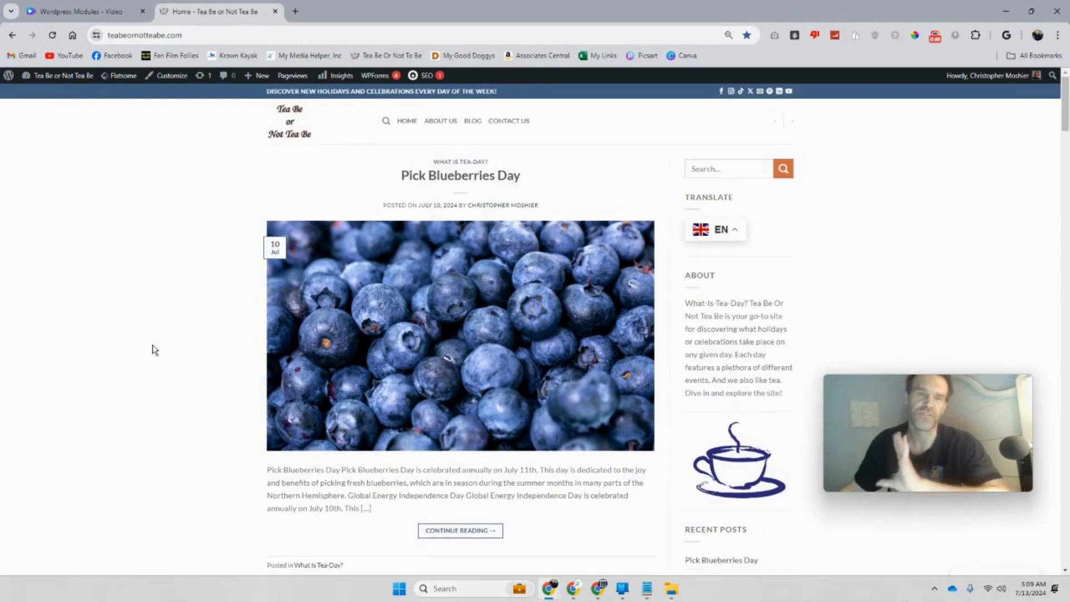
# - Switch to the YouTube window and browse the Shorts of the What Is Today? channel
pyautogui.click(600, 586)
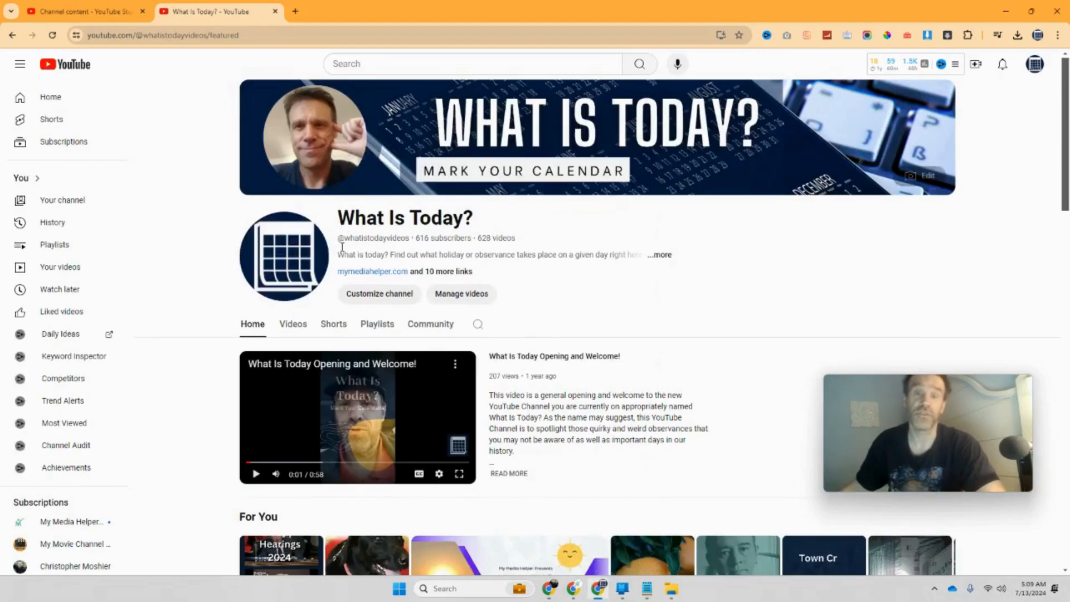
pyautogui.scroll(-7, 751, 365)
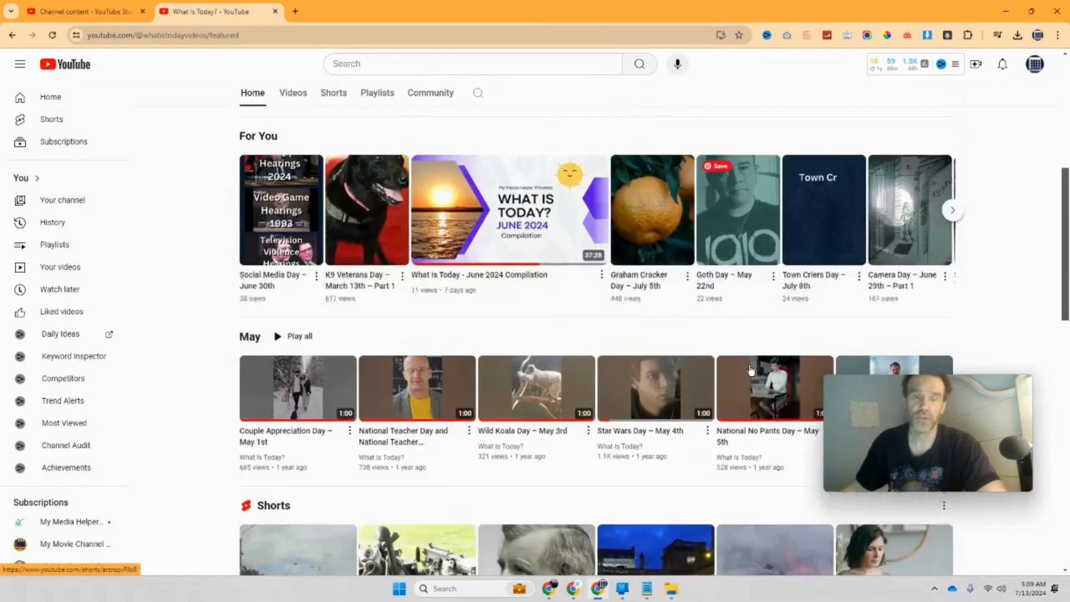
pyautogui.scroll(8, 749, 369)
pyautogui.click(333, 269)
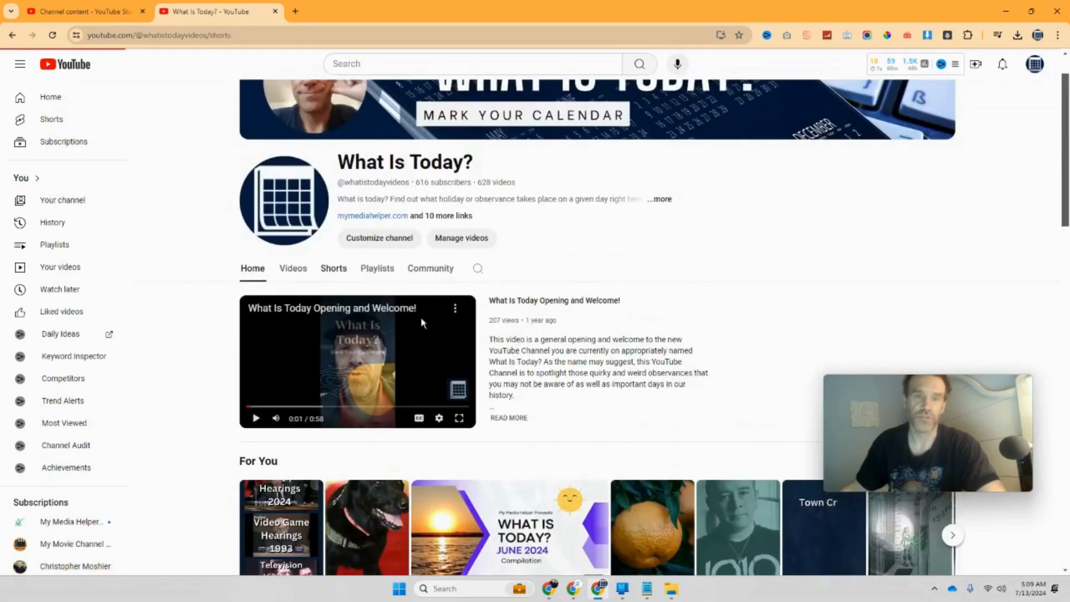
pyautogui.scroll(-1, 390, 303)
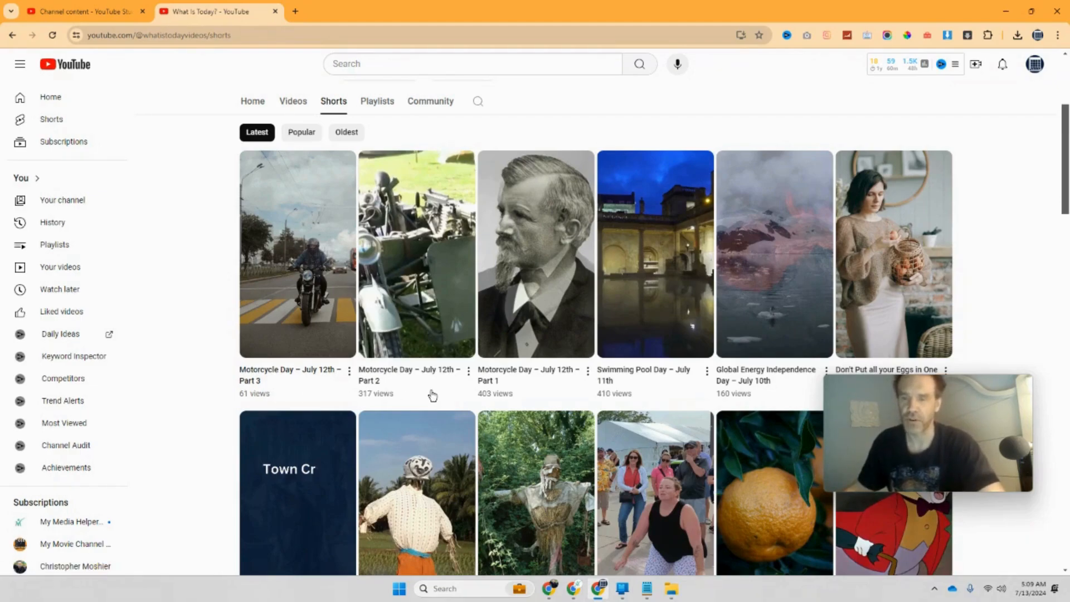
pyautogui.scroll(-3, 433, 396)
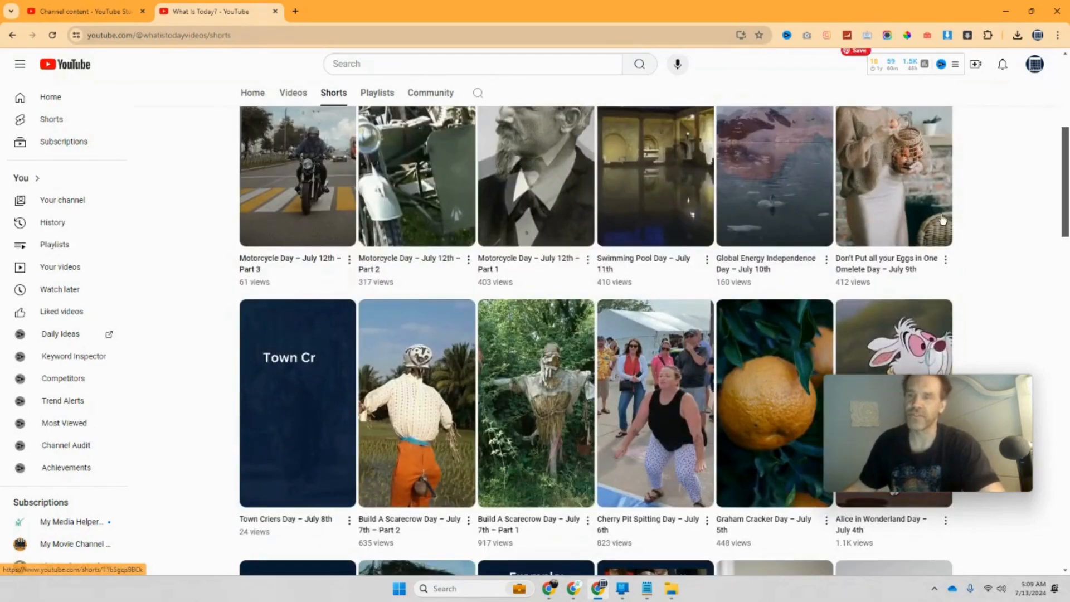
pyautogui.scroll(-5, 805, 233)
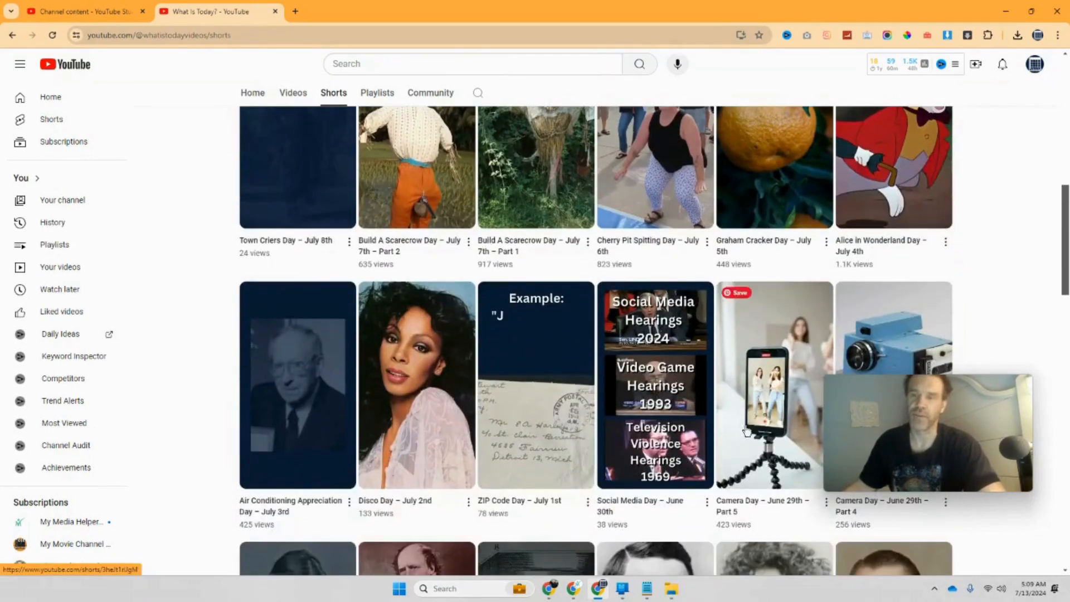
pyautogui.scroll(-5, 744, 422)
pyautogui.scroll(5, 627, 404)
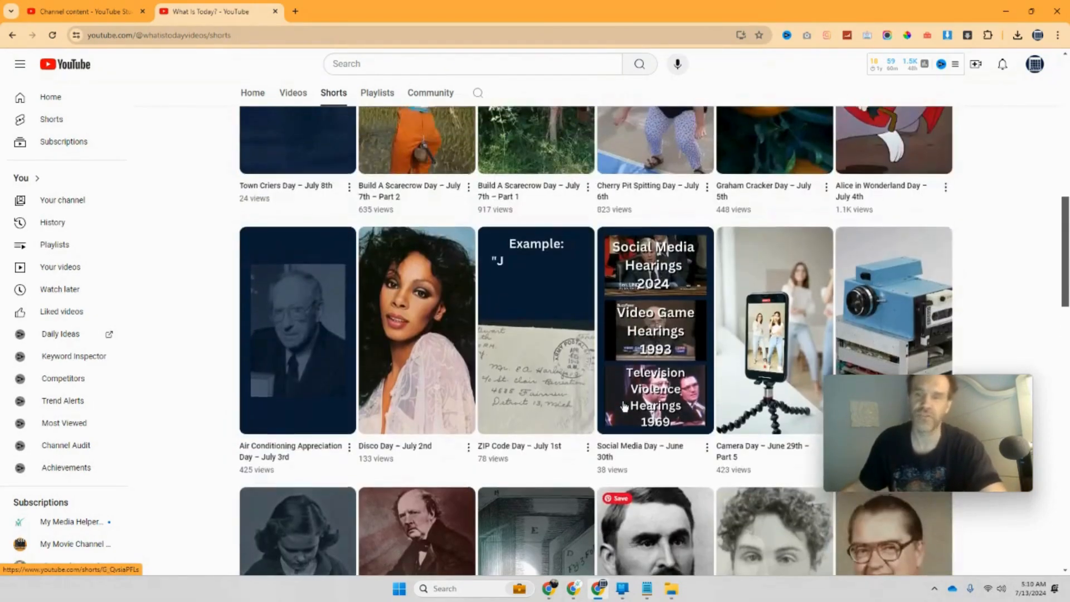
pyautogui.scroll(5, 624, 406)
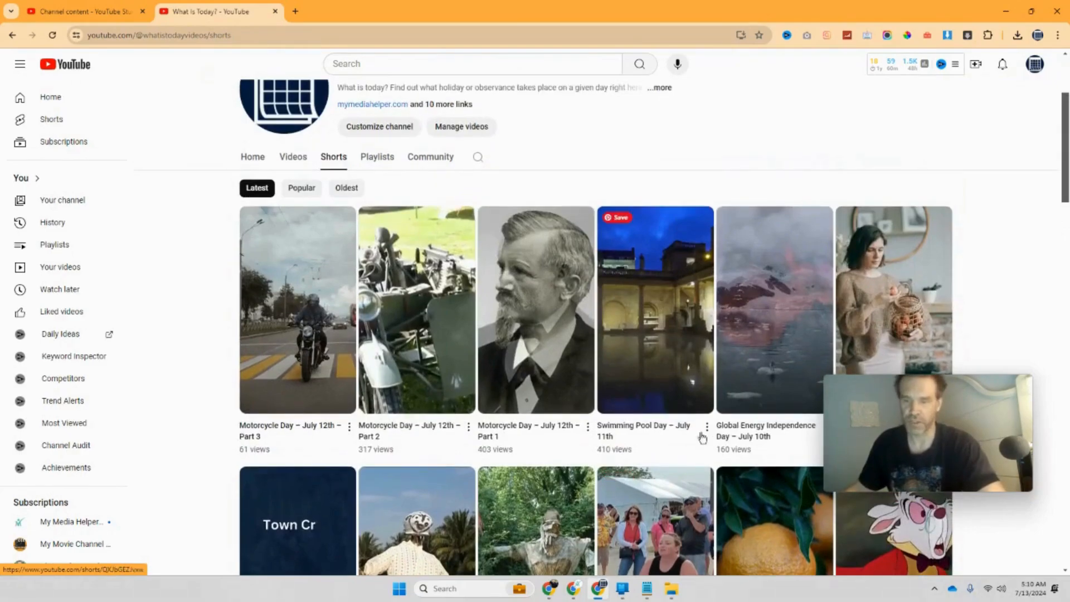
# - Return to the Tea Be or Not Tea Be site window and open its admin dashboard at teabeornotteabe.com/WP-ADMIN
pyautogui.moveTo(553, 593)
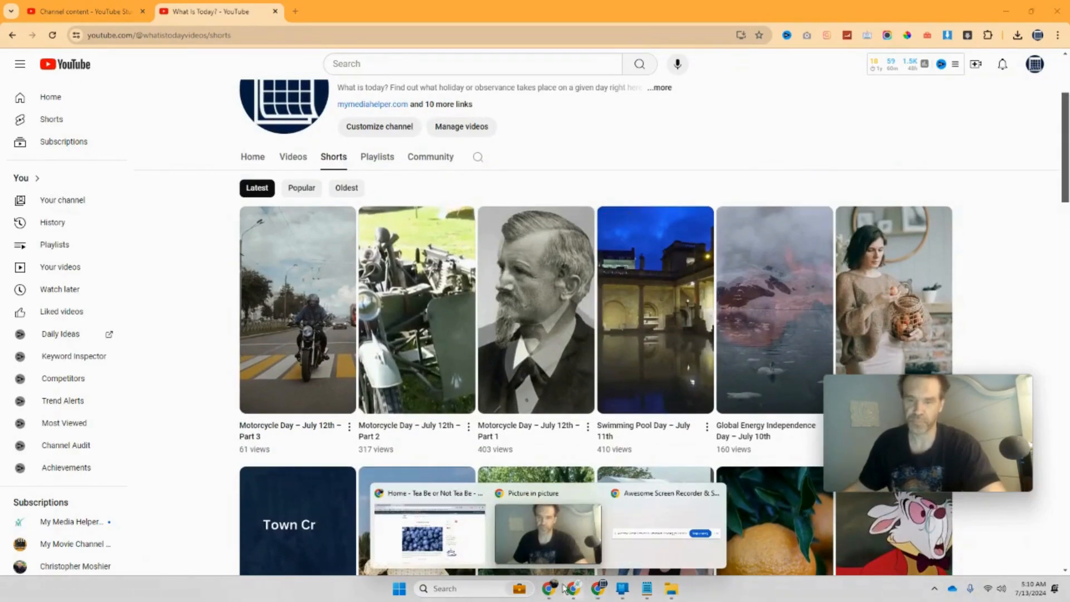
pyautogui.click(462, 543)
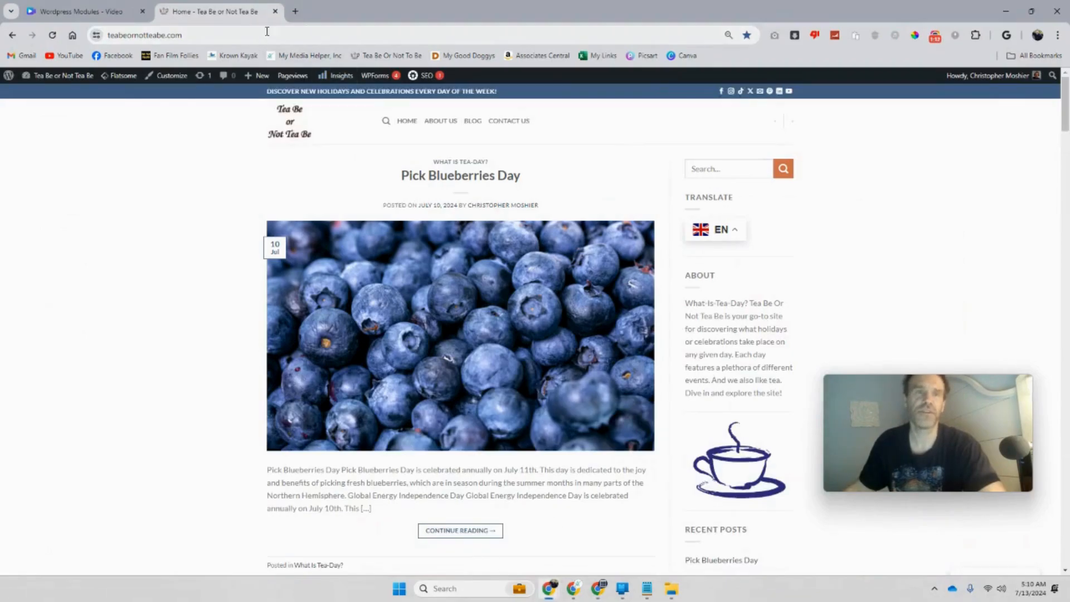
pyautogui.click(249, 35)
pyautogui.click(250, 38)
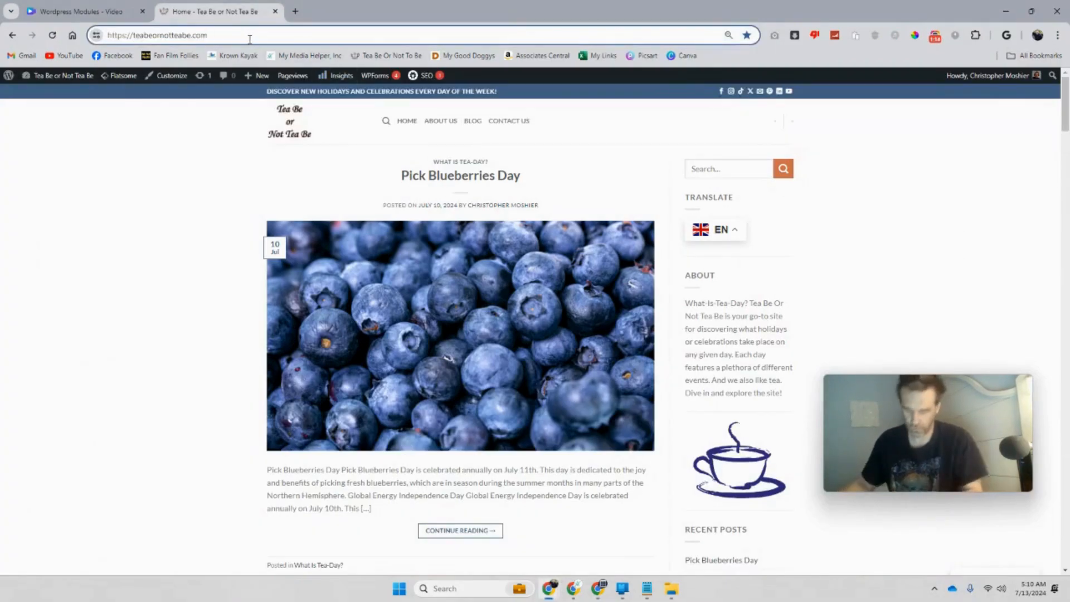
pyautogui.write('/W')
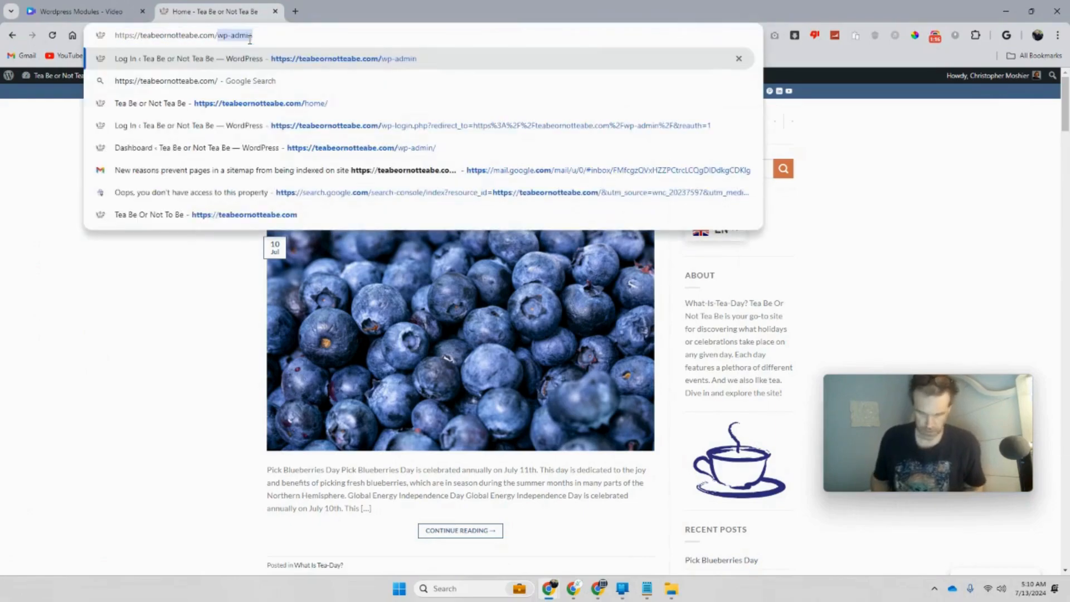
pyautogui.write('P-ADMIN')
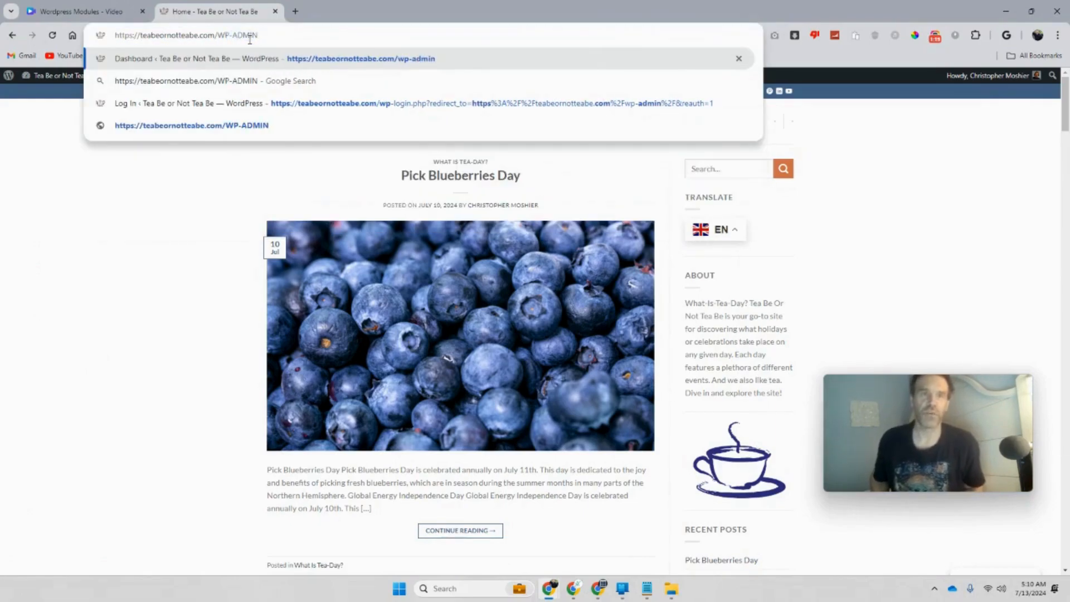
pyautogui.press('Return')
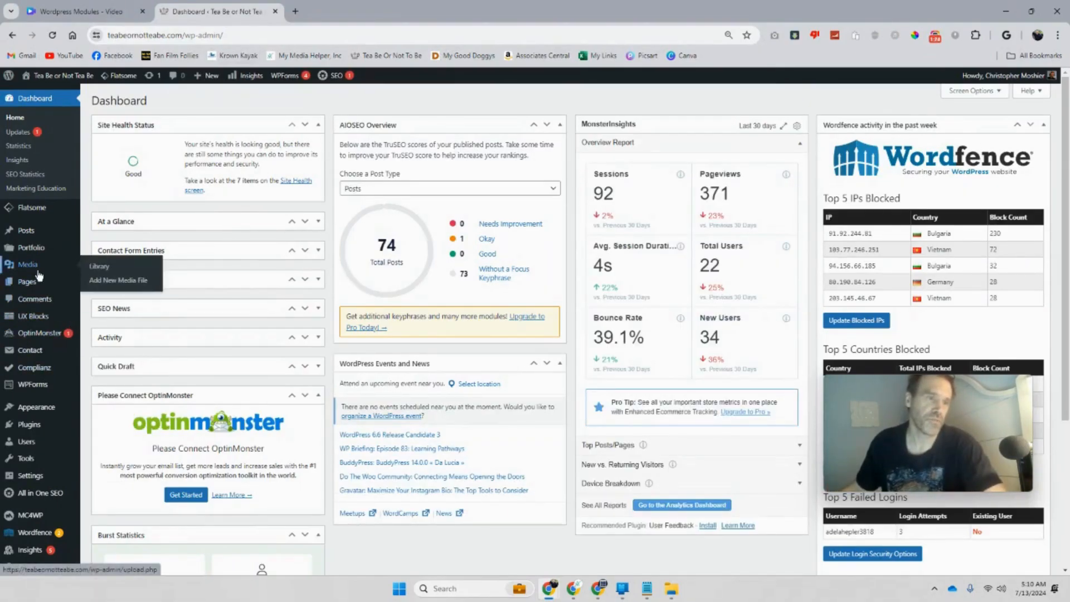
# - Open the installed plugins list in a new browser tab and place that tab ahead of the dashboard tab
pyautogui.moveTo(37, 423)
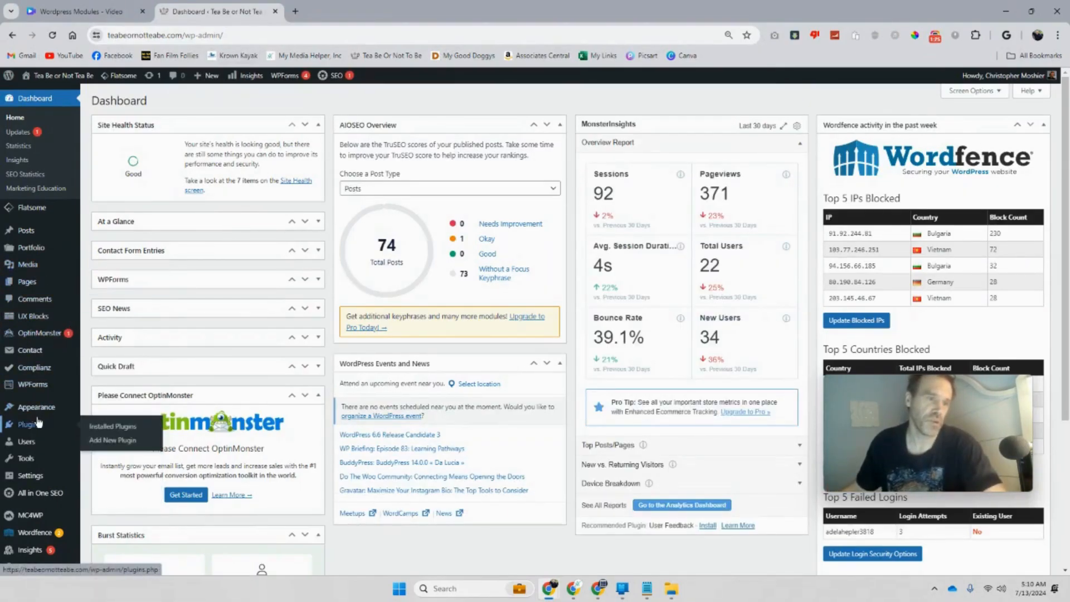
pyautogui.rightClick(115, 431)
pyautogui.click(167, 238)
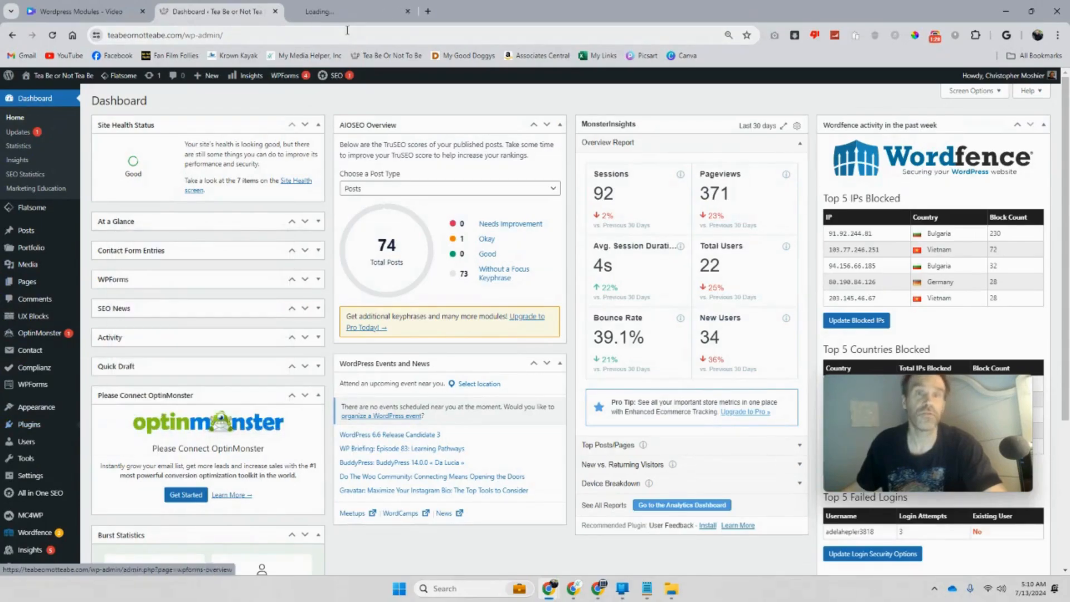
pyautogui.moveTo(353, 14); pyautogui.dragTo(223, 13)
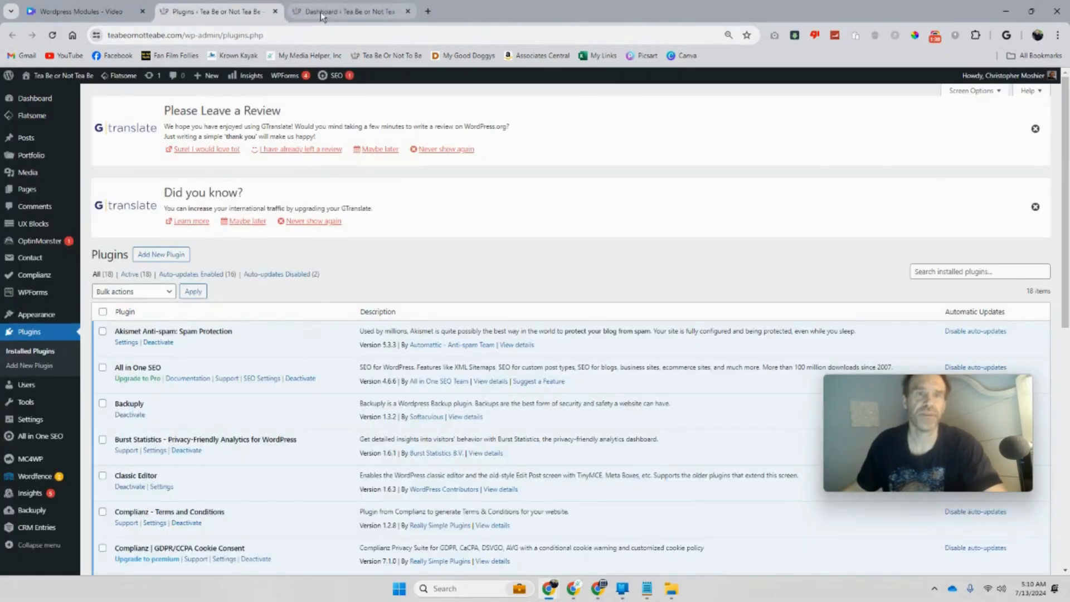
# - From the dashboard, open the site's public front page in a separate browser tab
pyautogui.click(320, 12)
pyautogui.rightClick(59, 75)
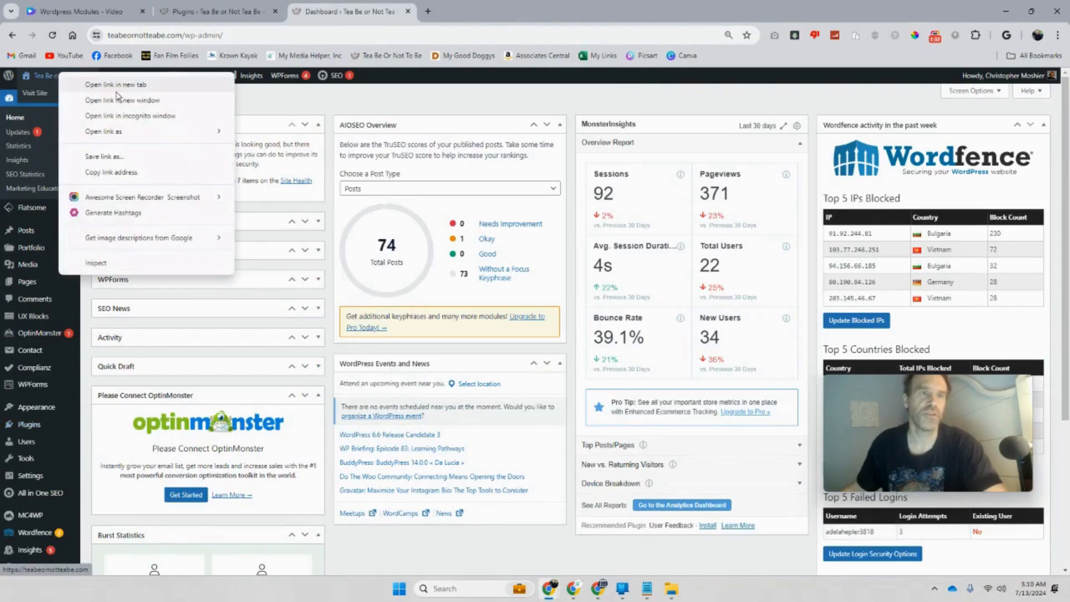
pyautogui.click(118, 83)
pyautogui.click(474, 11)
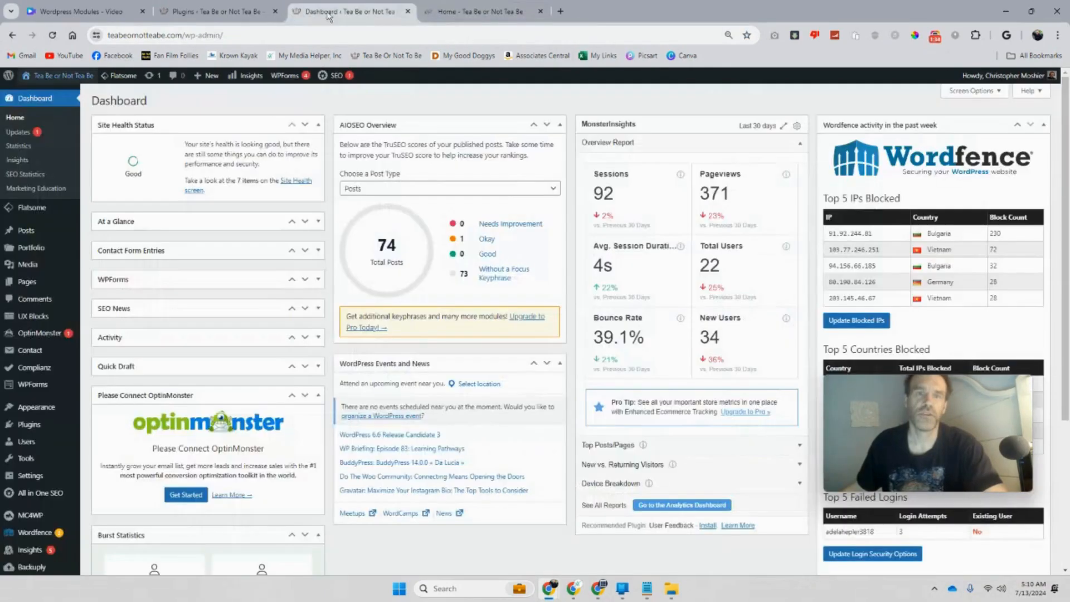
# - Look through the installed plugins list to the Classic Editor entry
pyautogui.click(352, 12)
pyautogui.click(235, 10)
pyautogui.scroll(-3, 332, 285)
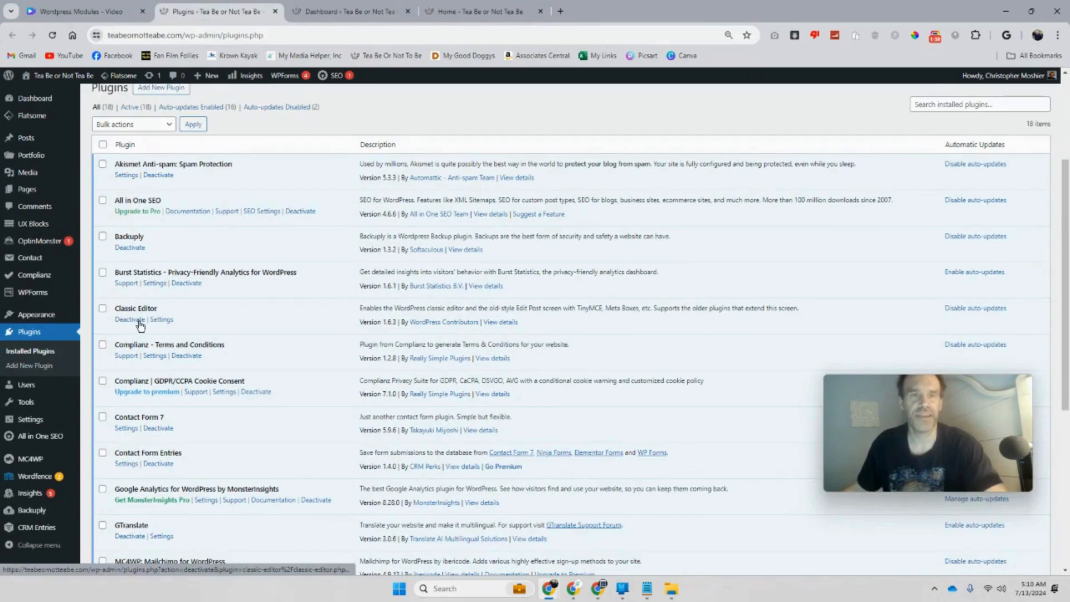
# - From the dashboard, open the All Posts list in a new browser tab placed ahead of the front page tab
pyautogui.click(362, 12)
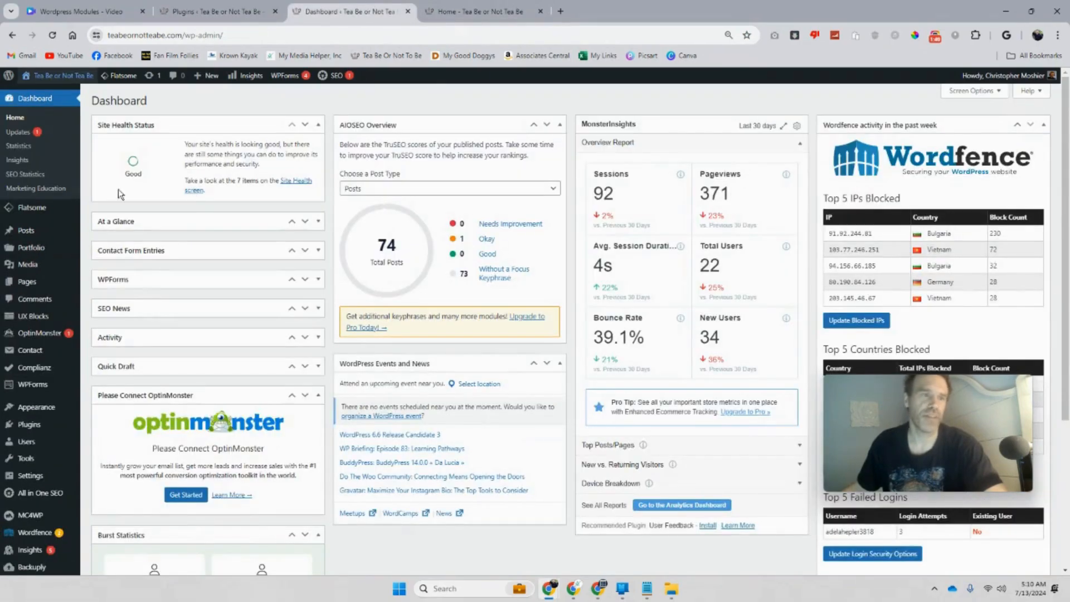
pyautogui.moveTo(38, 236)
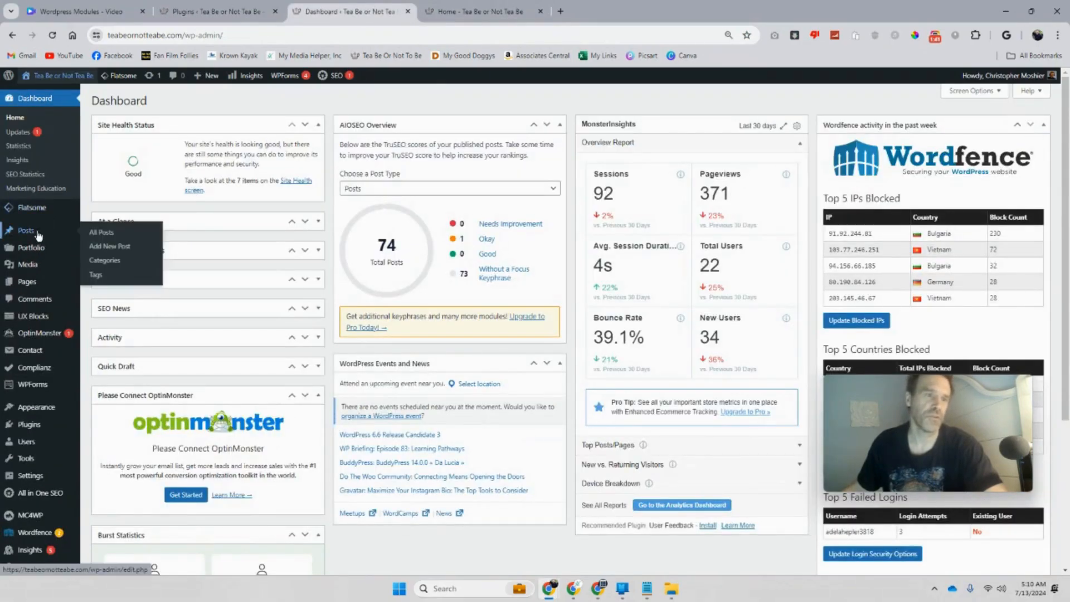
pyautogui.rightClick(109, 229)
pyautogui.click(142, 241)
pyautogui.click(473, 12)
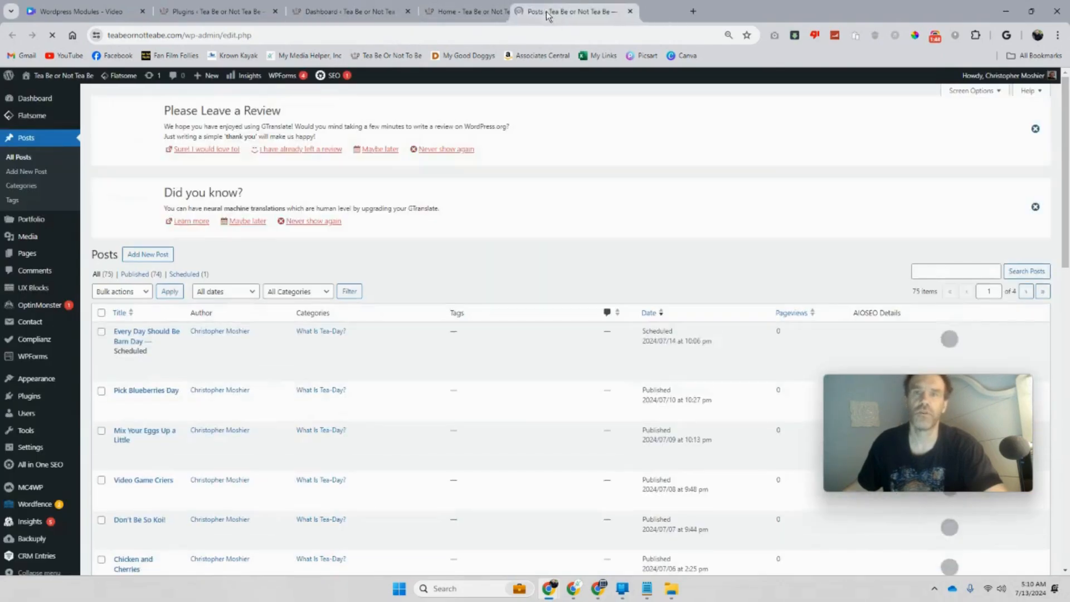
# - Start a new post and enter the placeholder text "FRWGTWRGTWREQY" in its body
pyautogui.scroll(-2, 267, 278)
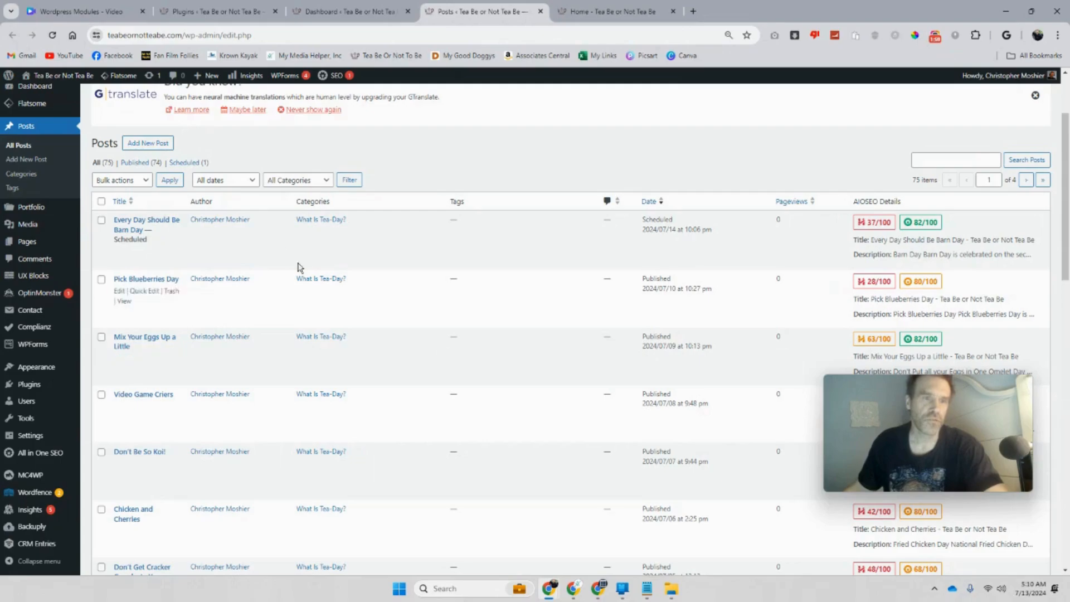
pyautogui.click(151, 146)
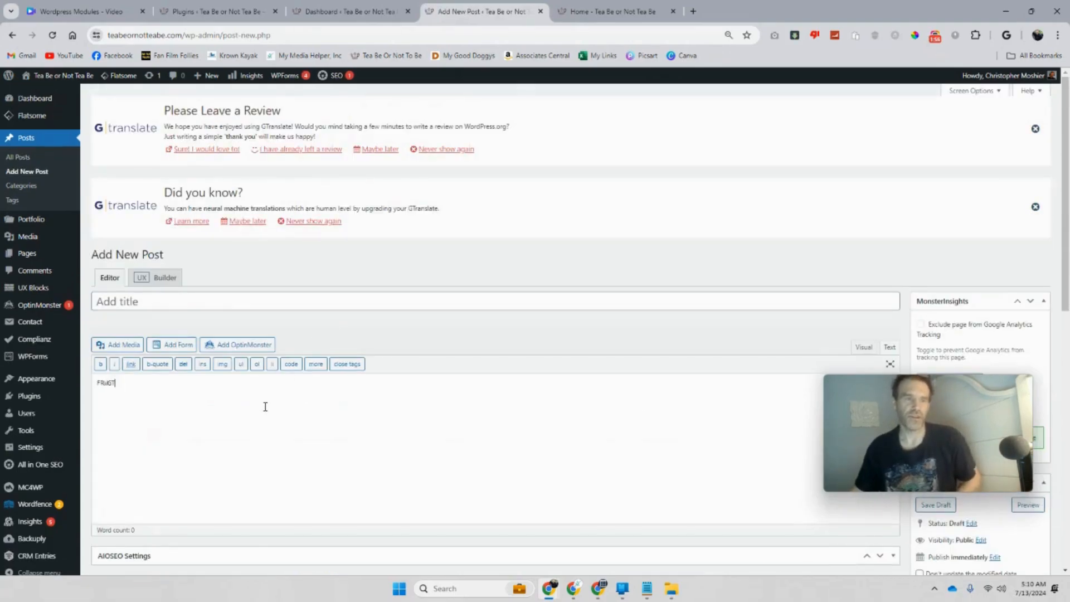
pyautogui.write('Y')
pyautogui.scroll(-2, 845, 286)
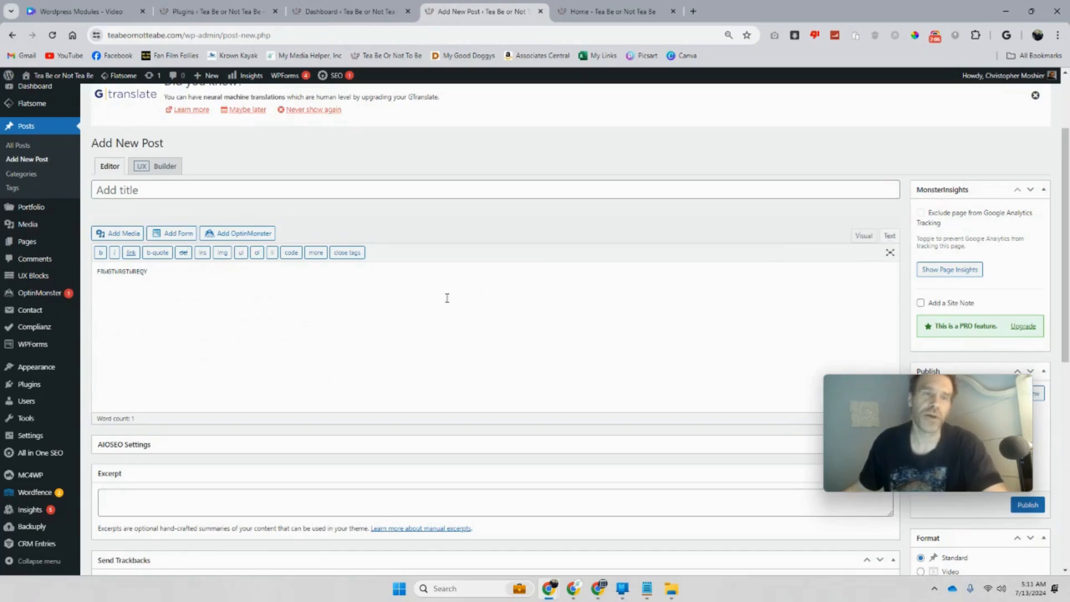
# - View the post body in the Visual editor mode and return to the Text mode
pyautogui.click(853, 245)
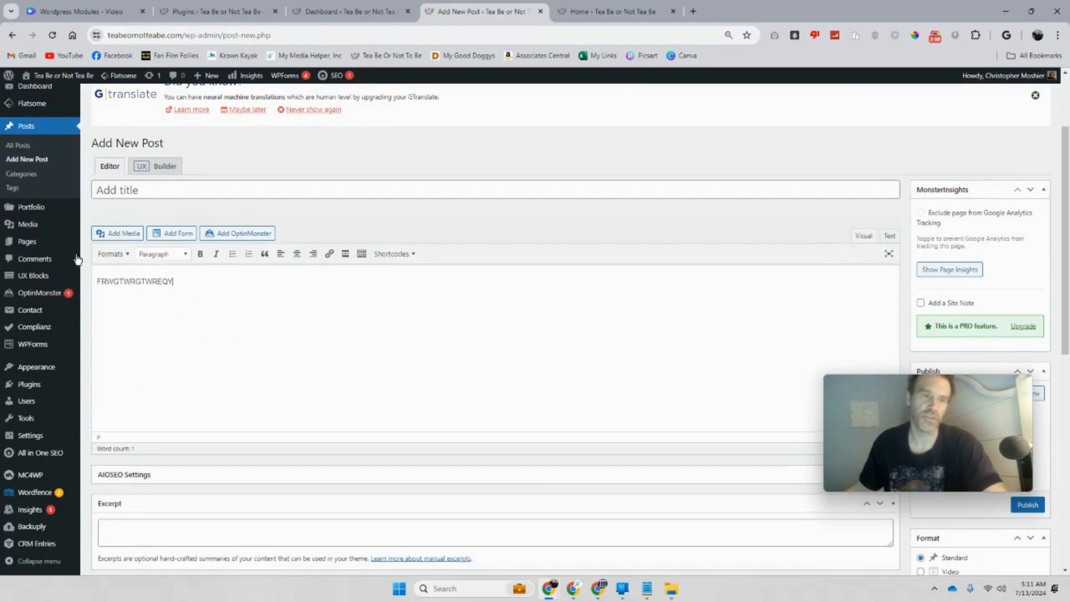
pyautogui.click(885, 238)
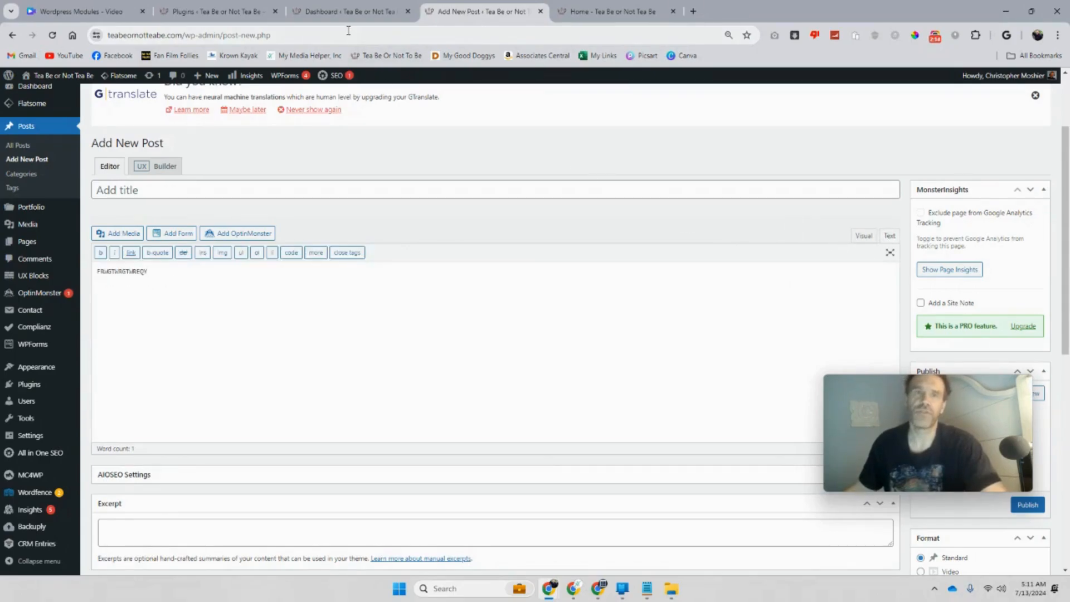
# - Deactivate the Classic Editor plugin in the installed plugins list and go back to the site's front page tab
pyautogui.click(346, 12)
pyautogui.click(599, 19)
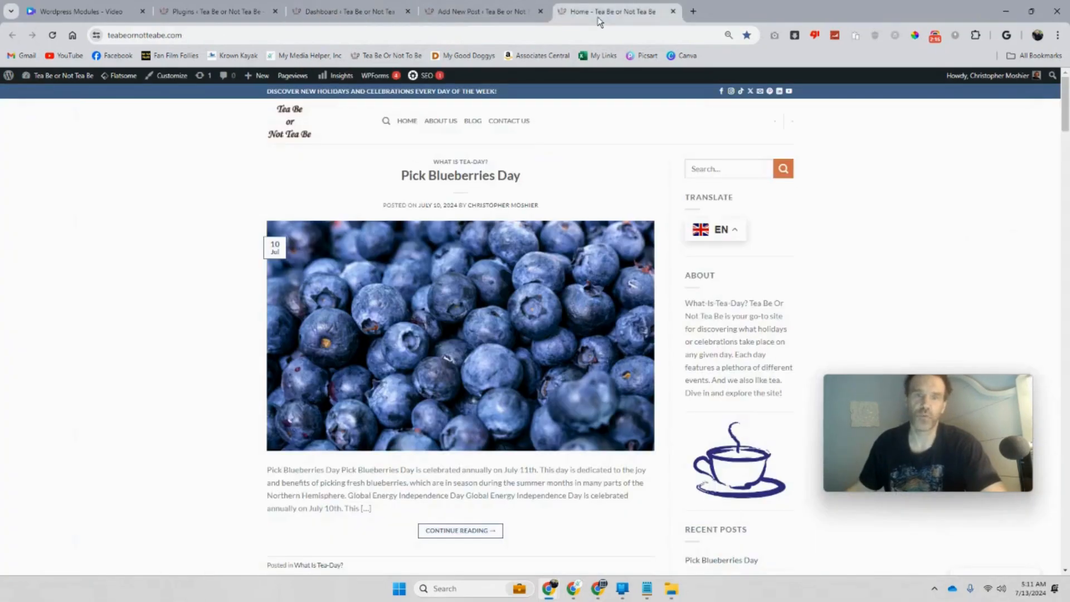
pyautogui.click(489, 14)
pyautogui.click(236, 11)
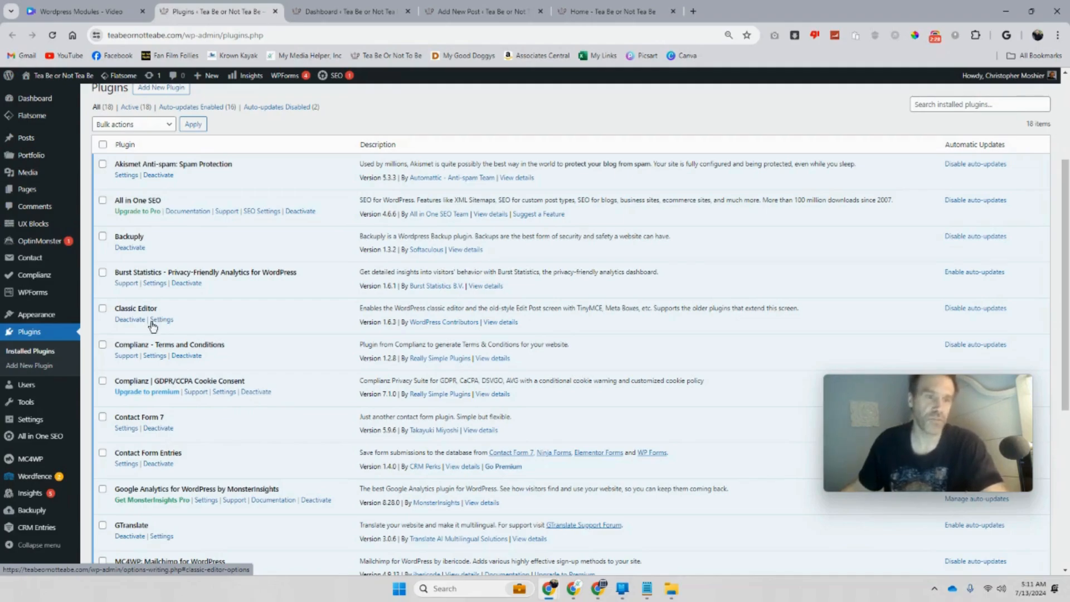
pyautogui.click(131, 320)
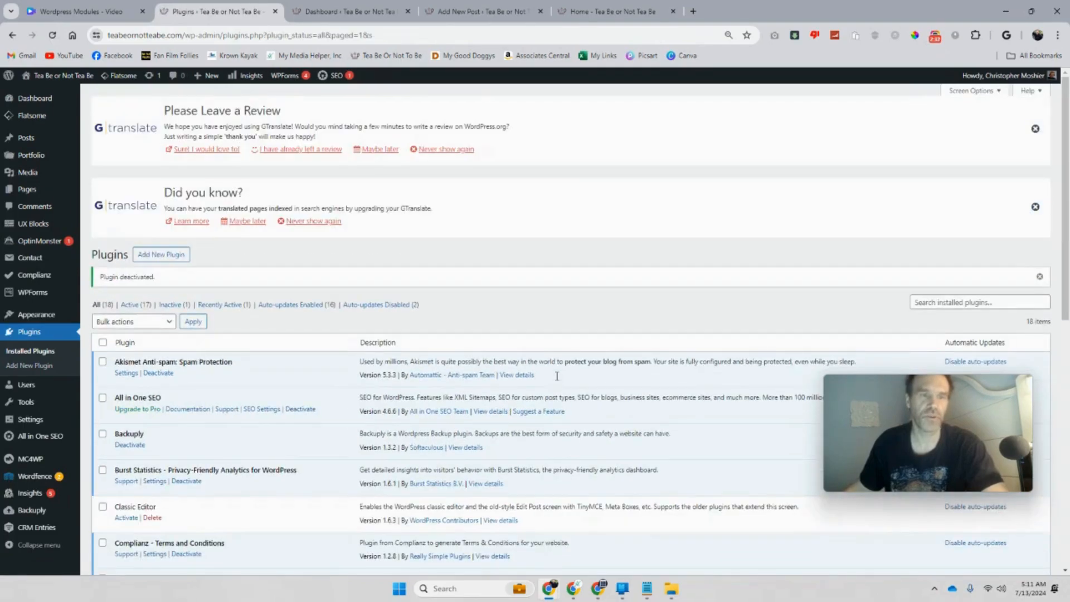
pyautogui.click(603, 12)
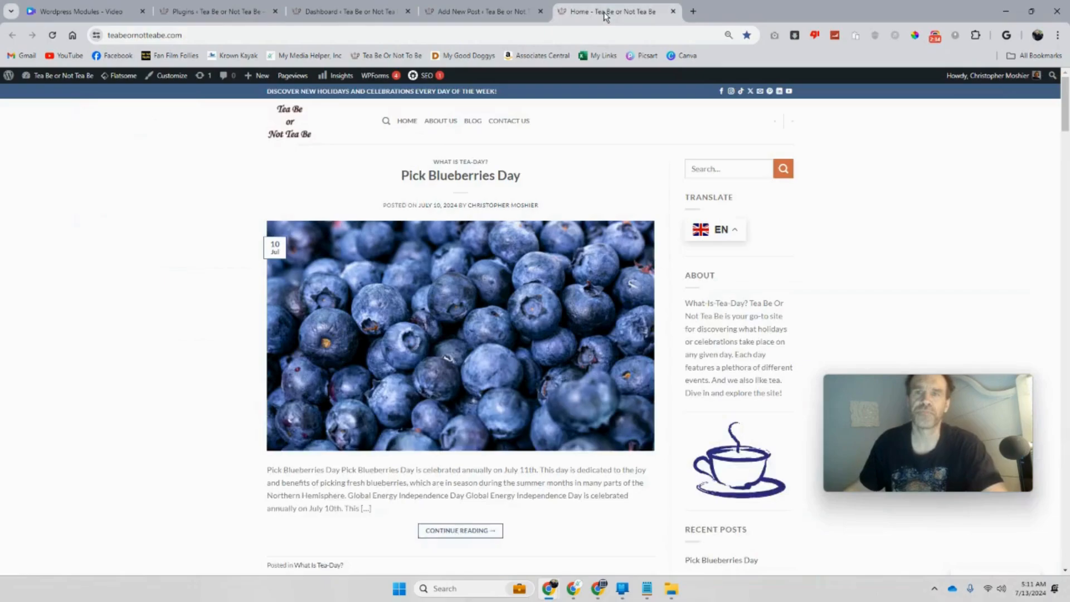
# - Reload the Add New Post page so it opens in the block editor, and place the cursor in the title
pyautogui.click(451, 13)
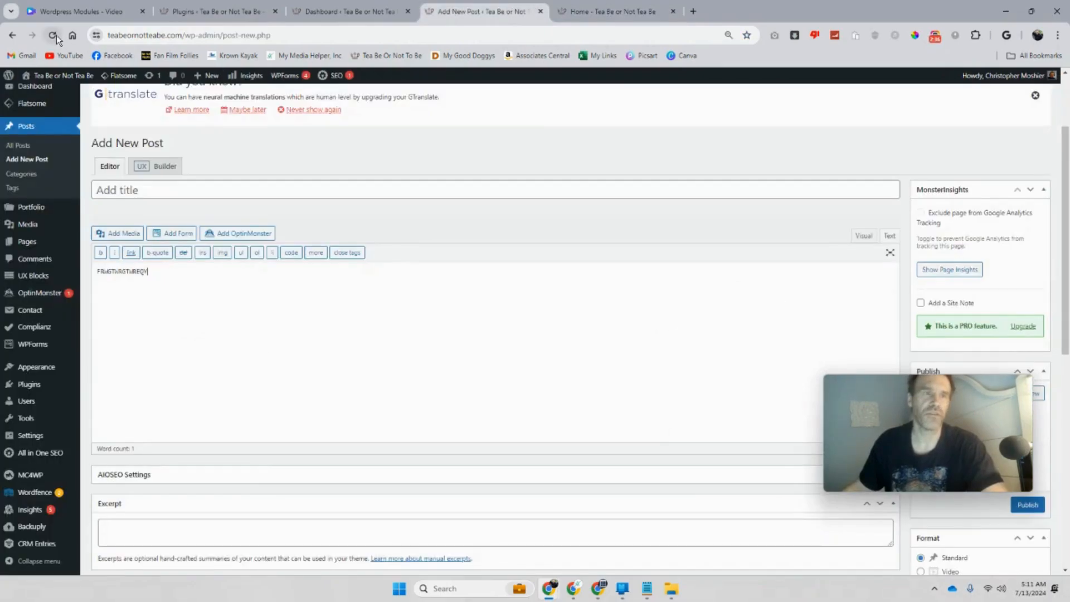
pyautogui.click(52, 35)
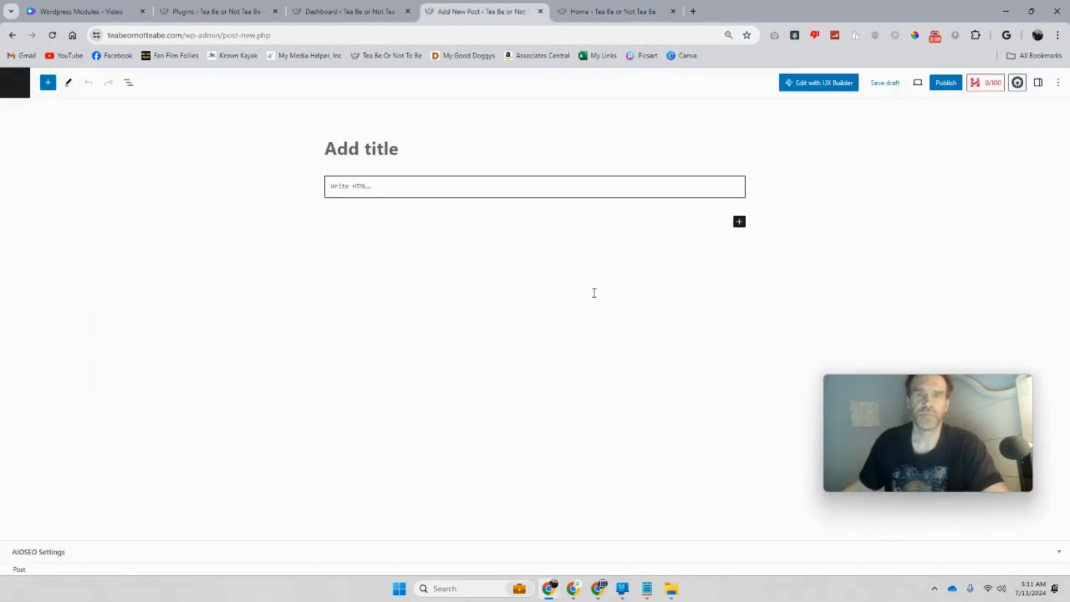
pyautogui.click(372, 146)
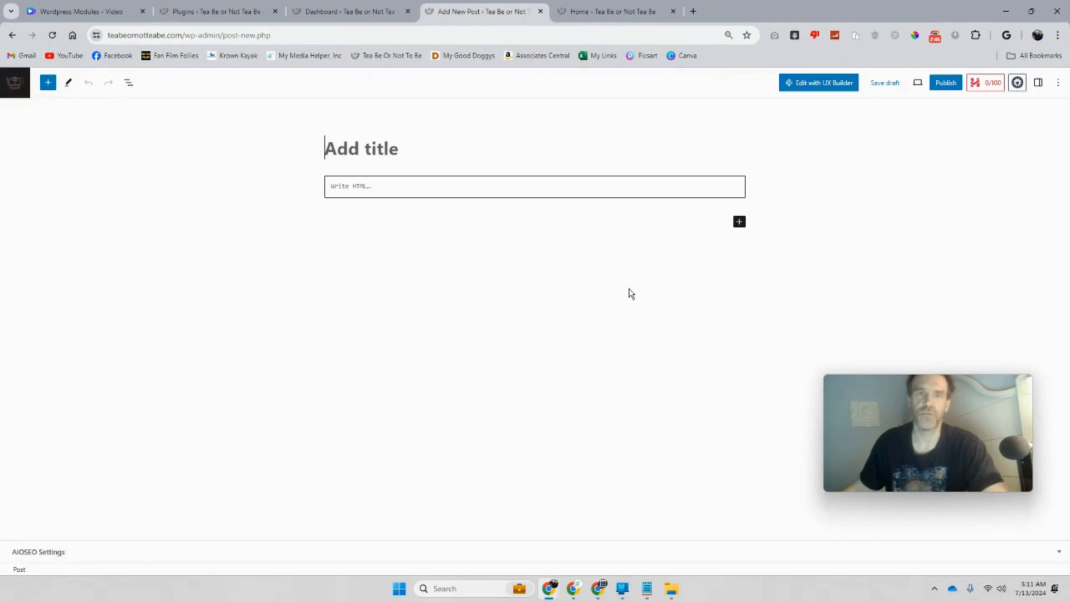
# - Review the installed plugins list, including the Classic Editor entry, and return to the new post
pyautogui.click(212, 11)
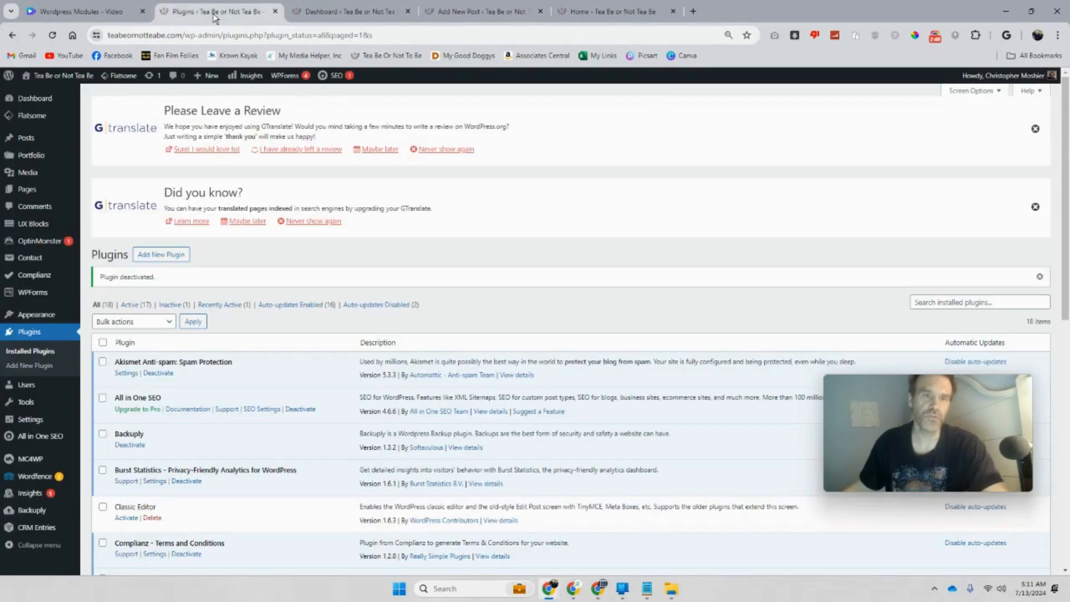
pyautogui.scroll(-1, 207, 331)
pyautogui.scroll(1, 207, 330)
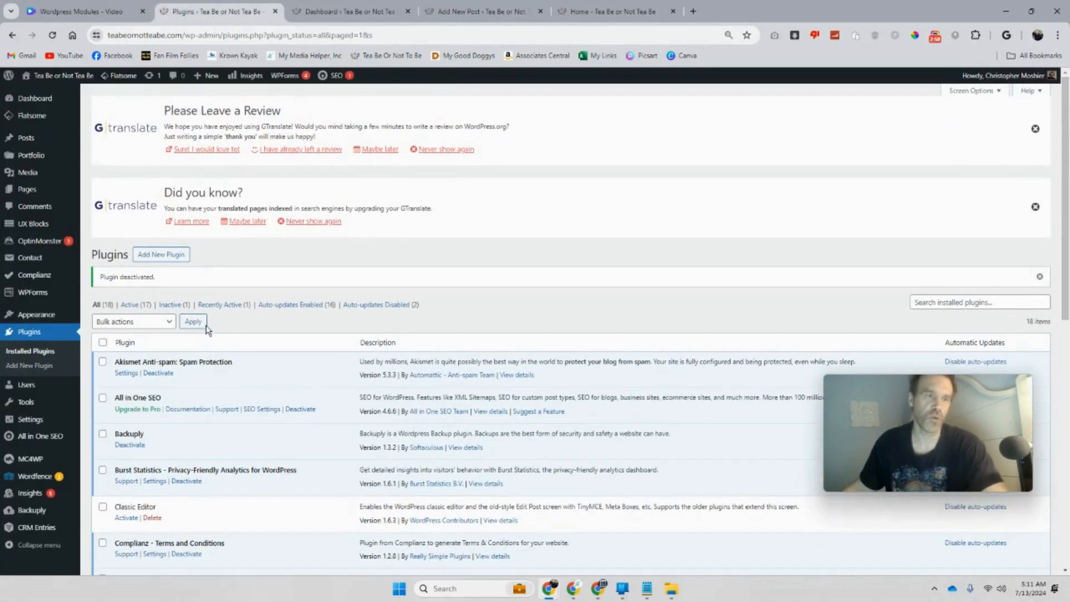
pyautogui.click(490, 12)
# - From the dashboard, open the All Posts list and edit the "Pick Blueberries Day" post
pyautogui.click(315, 11)
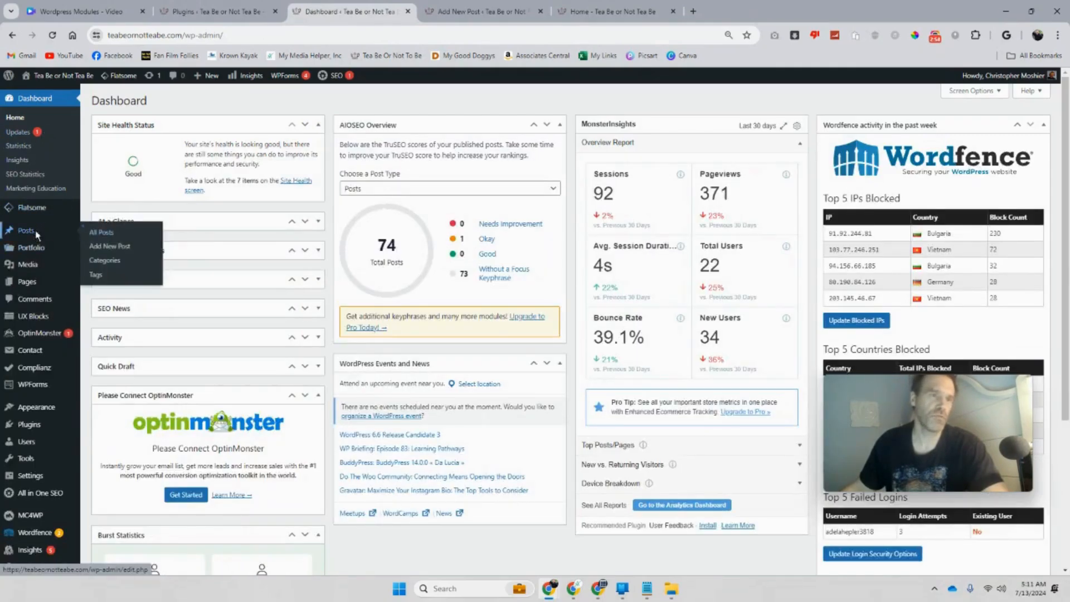
pyautogui.click(108, 237)
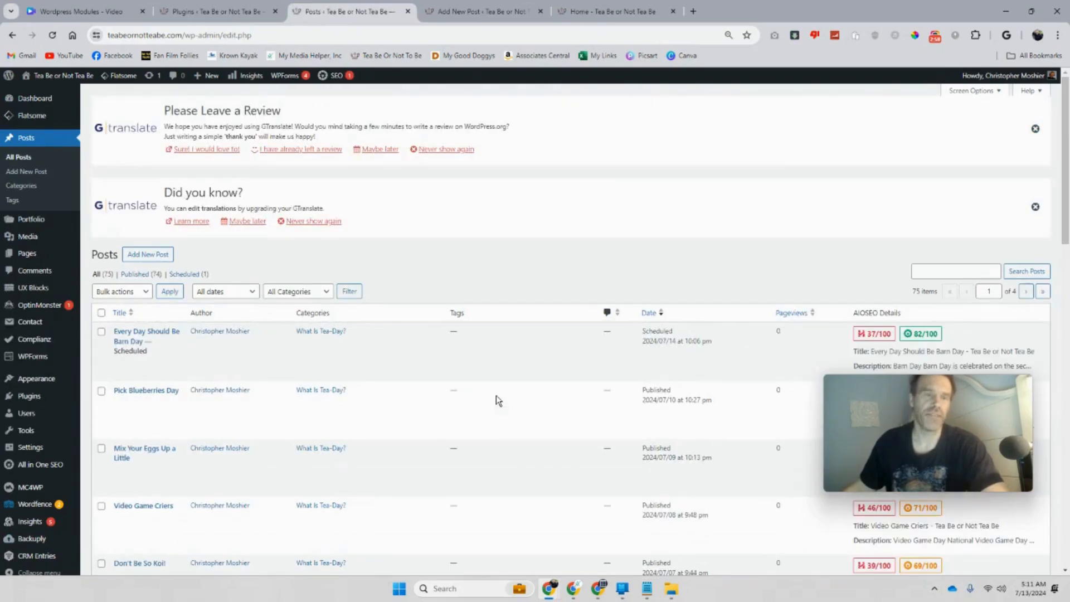
pyautogui.scroll(-2, 496, 396)
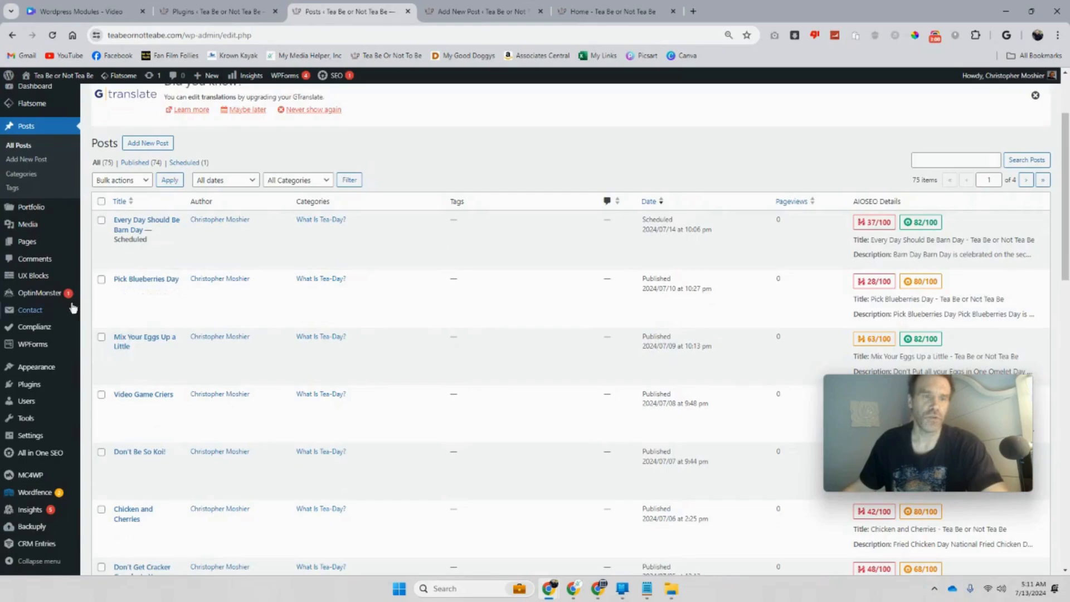
pyautogui.moveTo(155, 295)
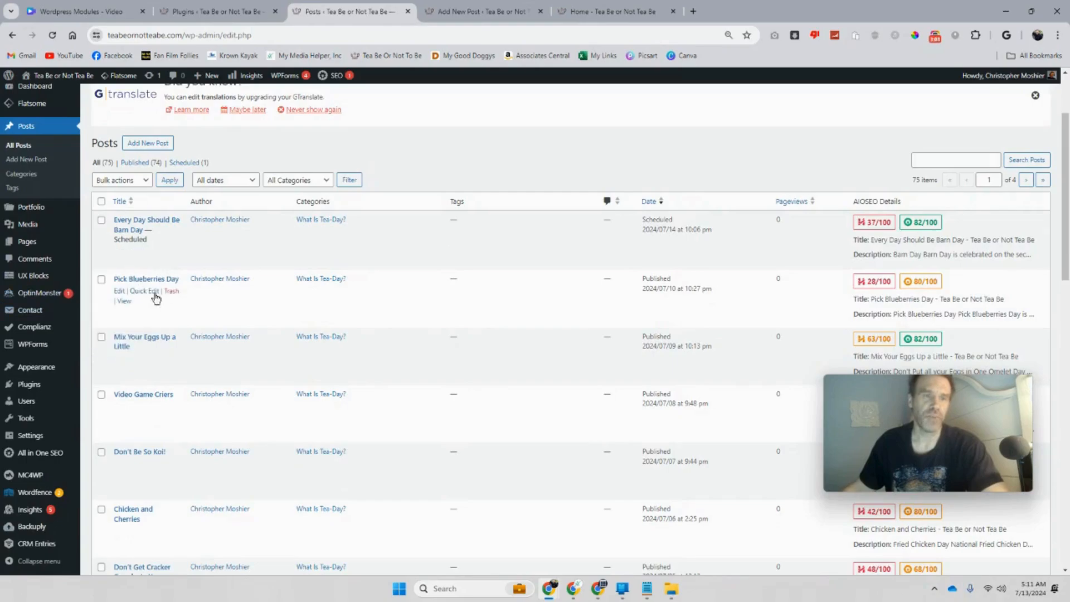
pyautogui.click(119, 291)
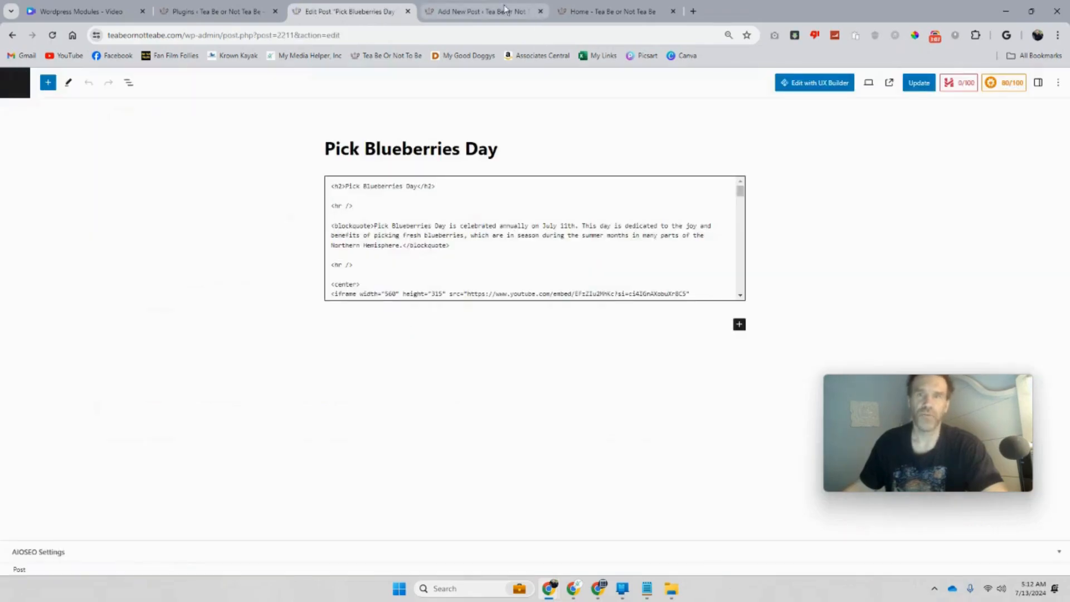
# - Select and copy the entire HTML code of the "Pick Blueberries Day" post, after a glance at the site's front page
pyautogui.click(571, 10)
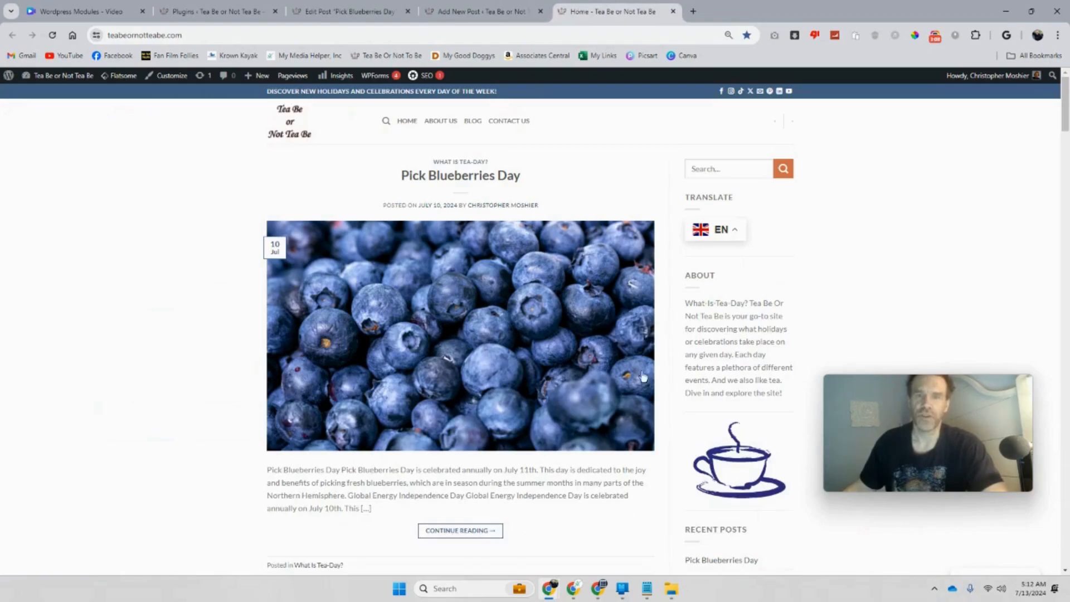
pyautogui.click(344, 11)
pyautogui.rightClick(440, 247)
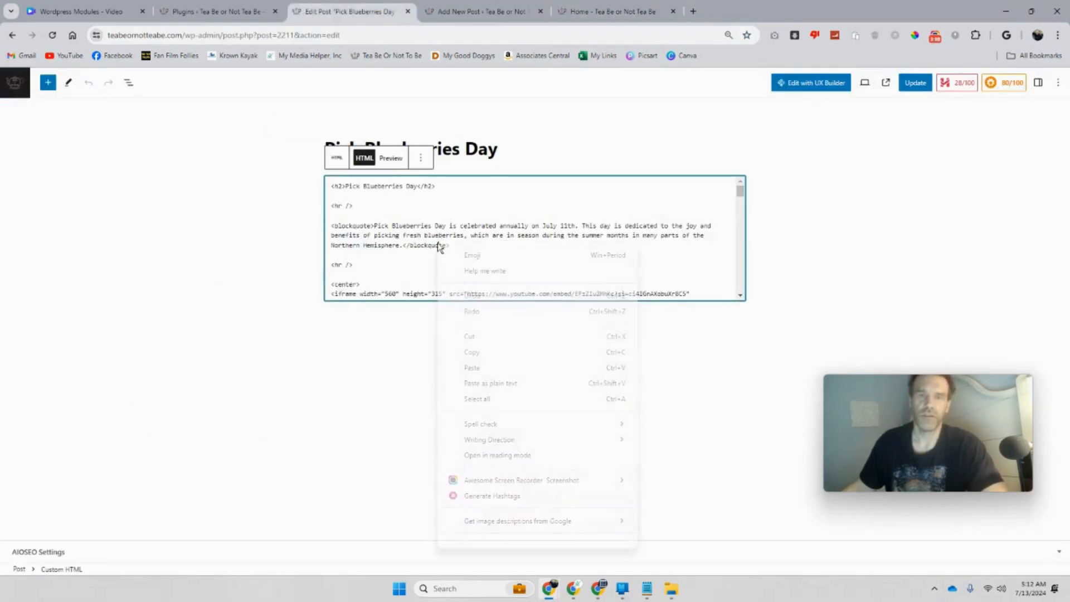
pyautogui.click(501, 397)
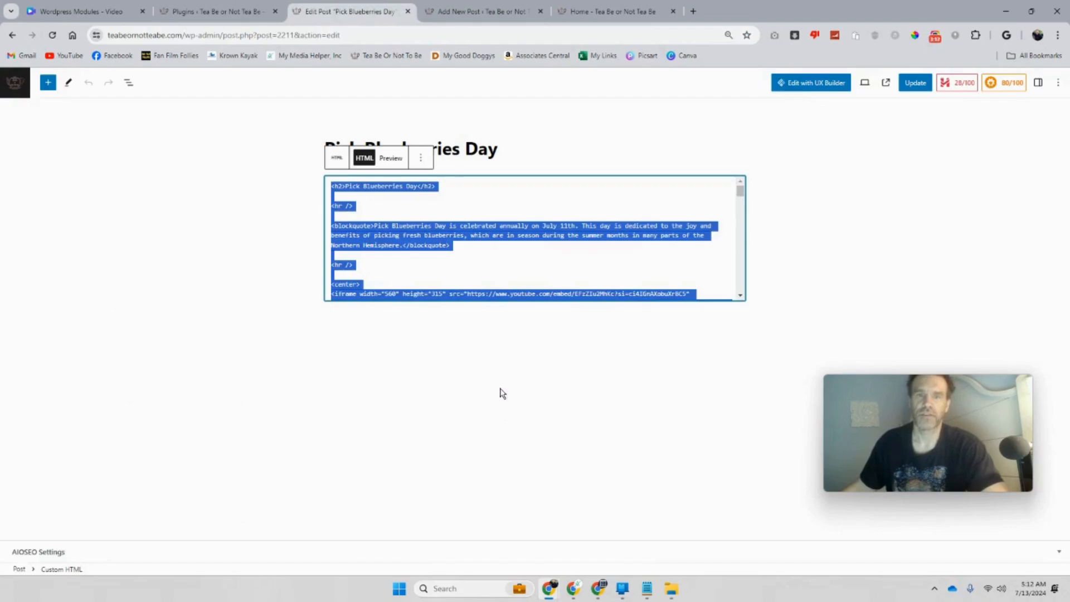
pyautogui.moveTo(740, 192); pyautogui.dragTo(743, 313)
pyautogui.rightClick(424, 239)
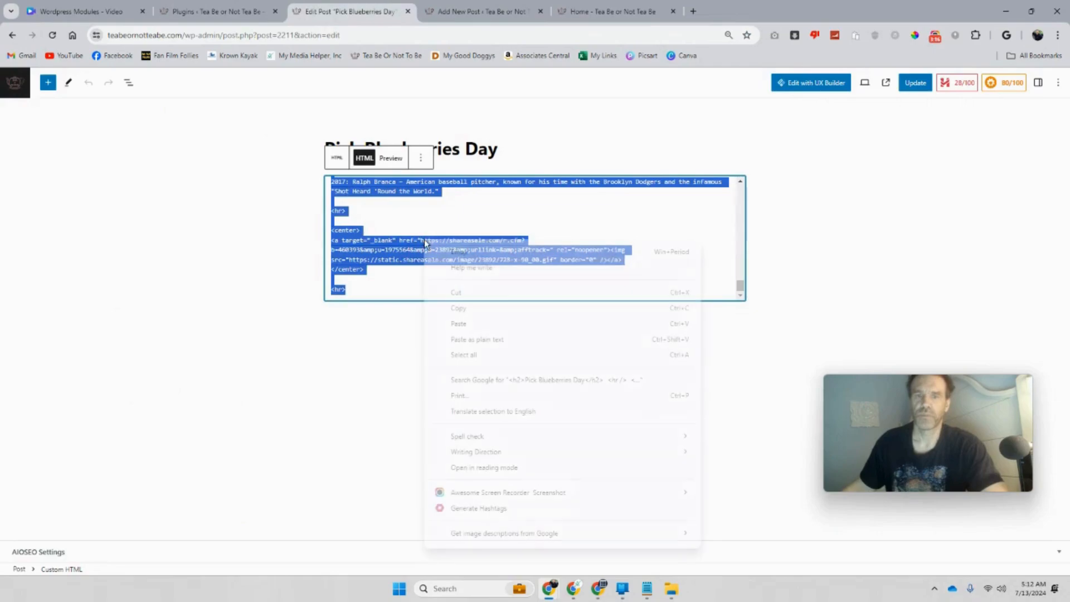
pyautogui.click(466, 308)
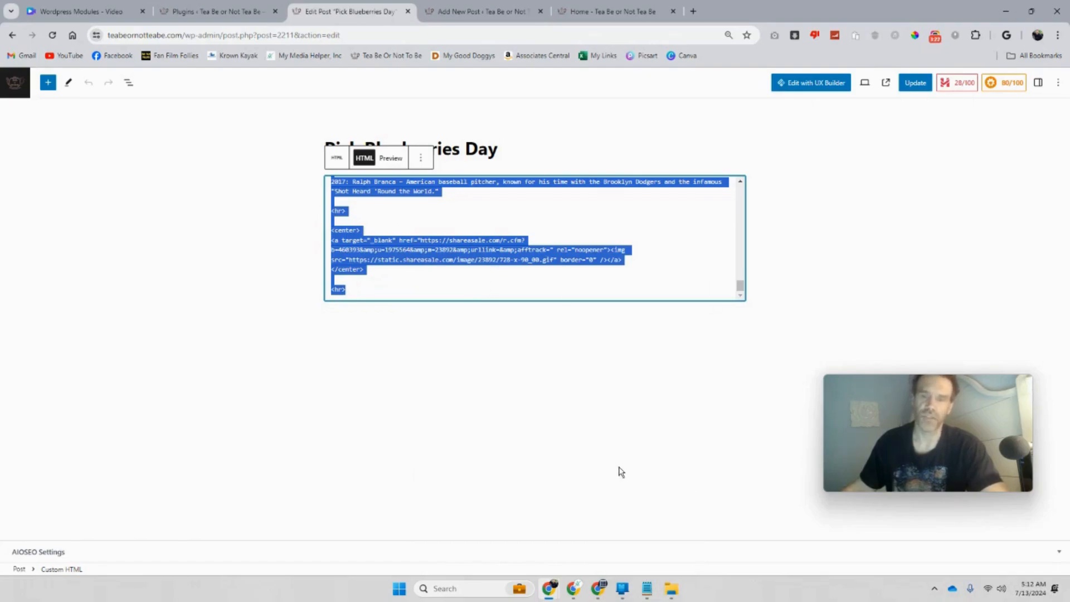
# - Switch to Notepad, paste the copied post HTML into the empty Untitled document, and view it from the beginning
pyautogui.click(646, 589)
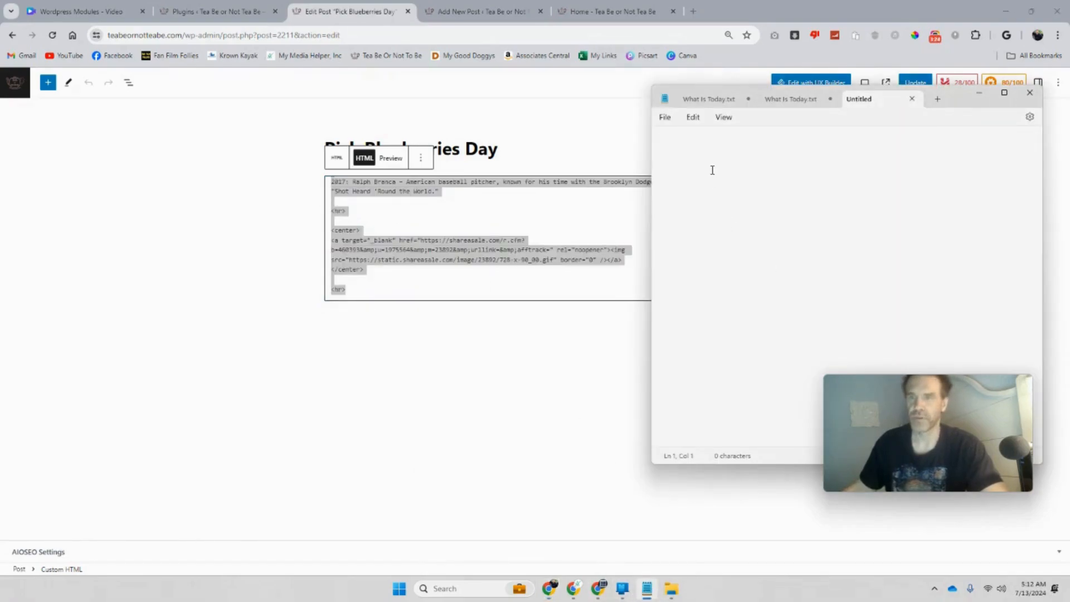
pyautogui.rightClick(713, 170)
pyautogui.click(752, 249)
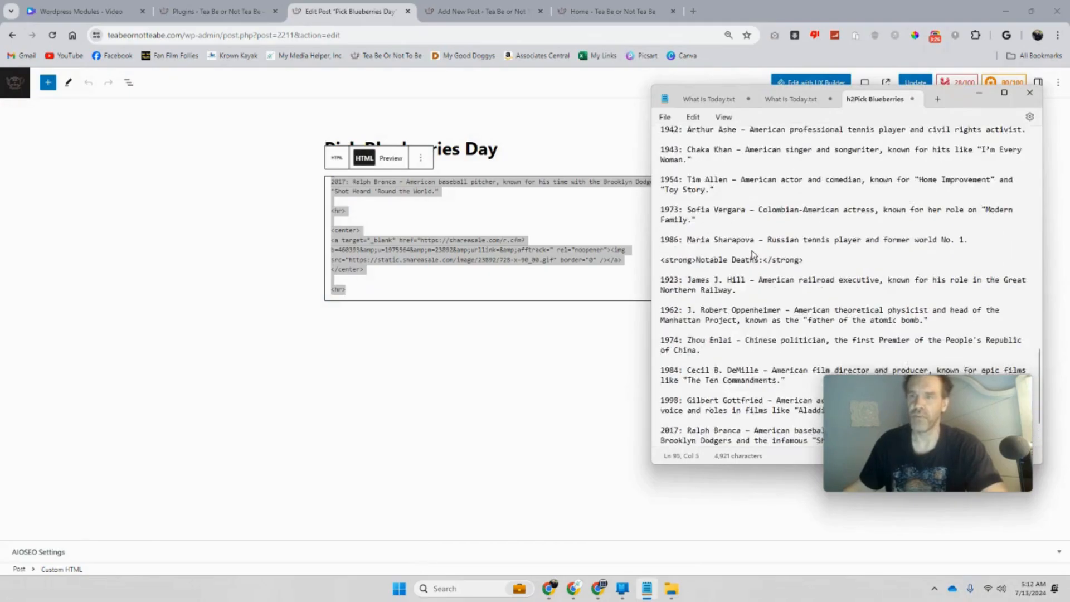
pyautogui.scroll(20, 752, 254)
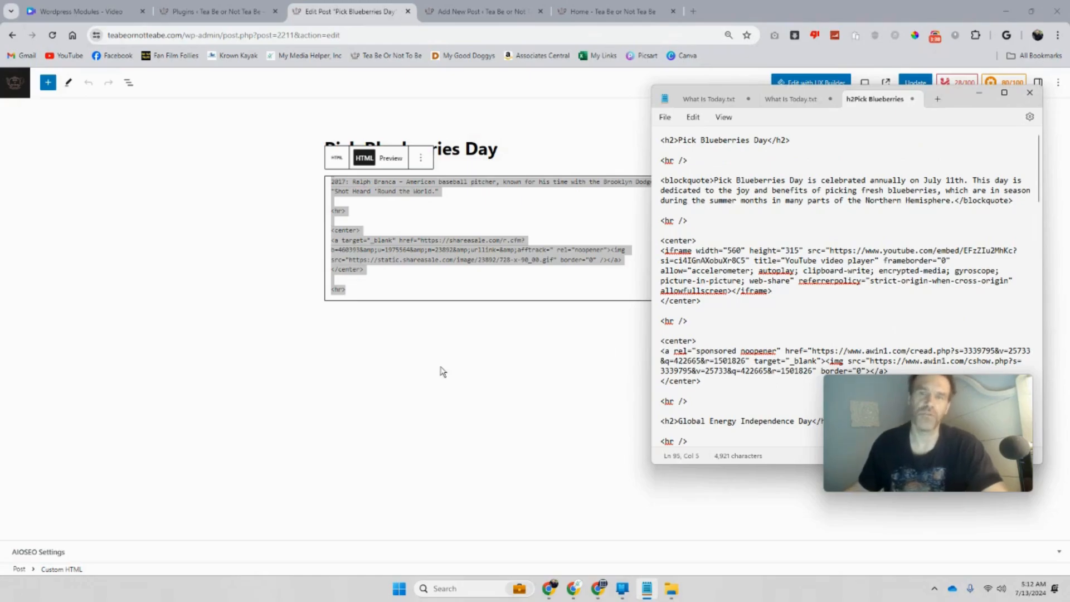
# - Switch back to the browser, leave the "Pick Blueberries Day" editor for the posts list, and go to the Add New Post tab
pyautogui.click(266, 225)
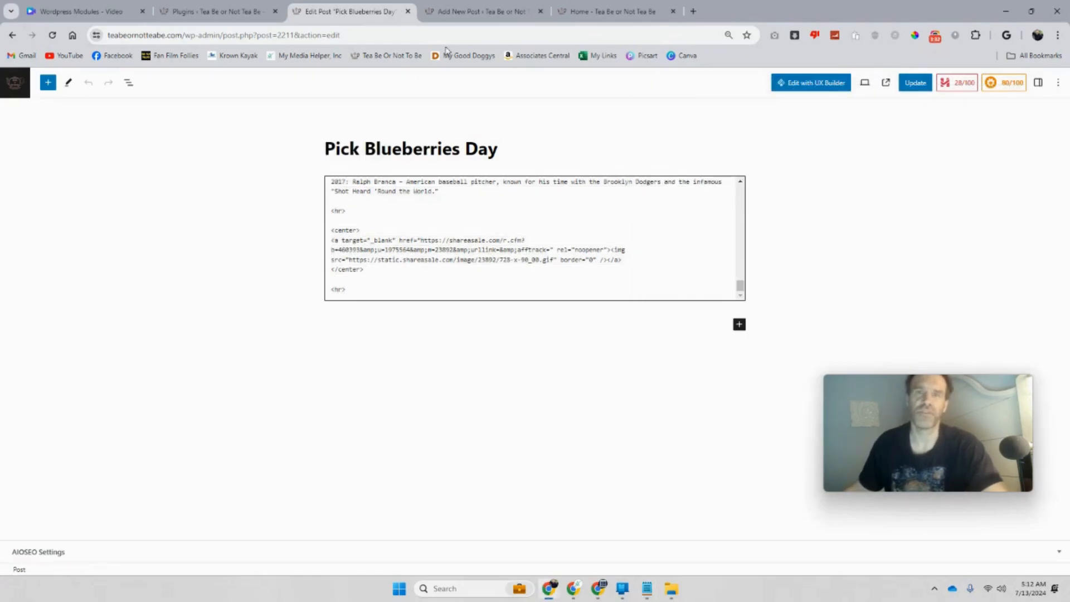
pyautogui.click(469, 8)
pyautogui.click(350, 12)
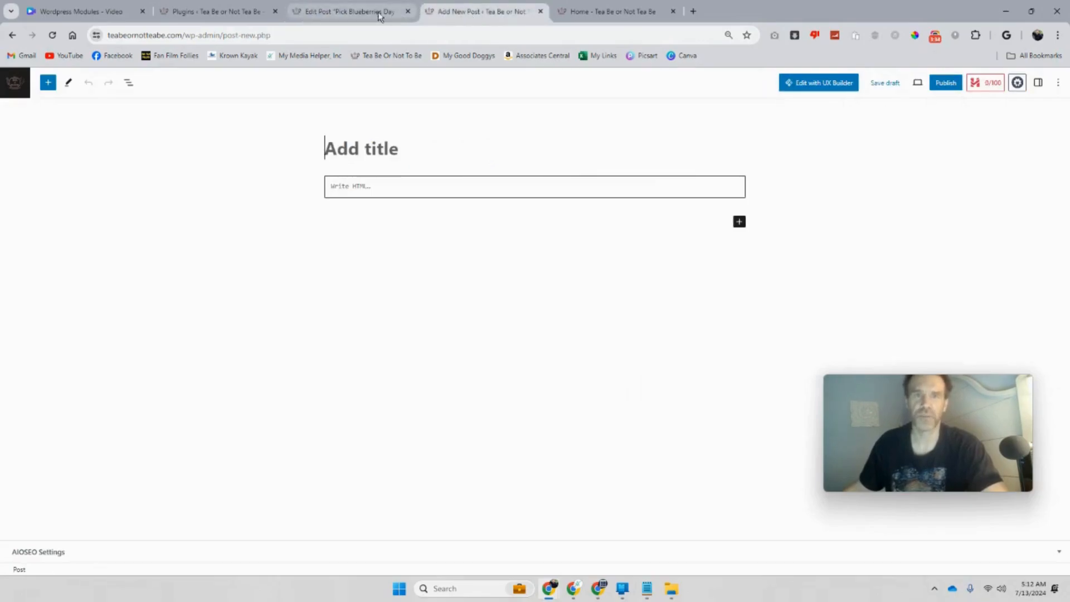
pyautogui.click(13, 35)
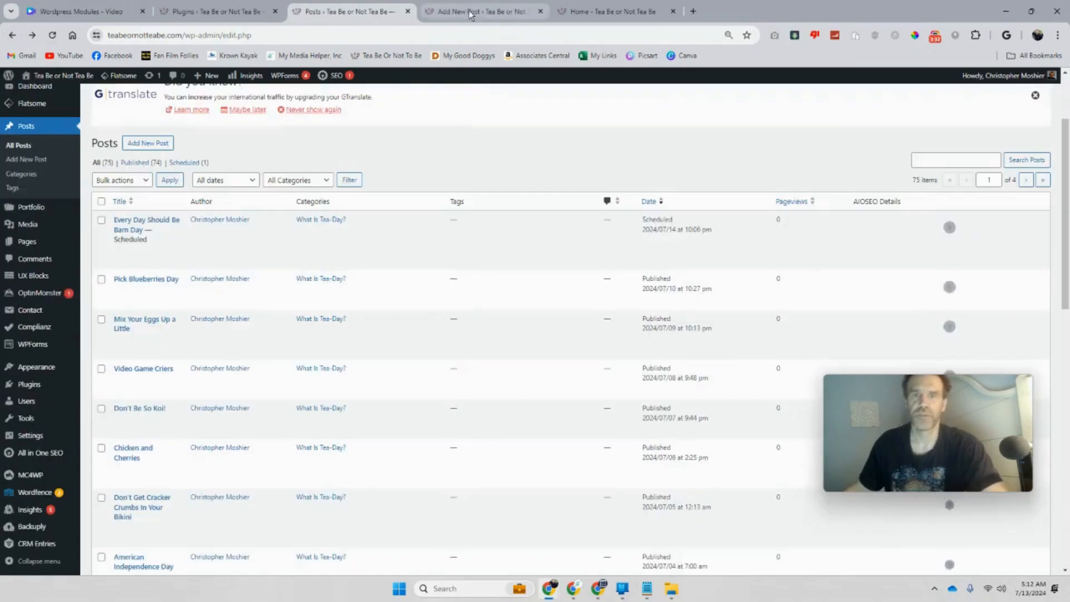
pyautogui.click(469, 11)
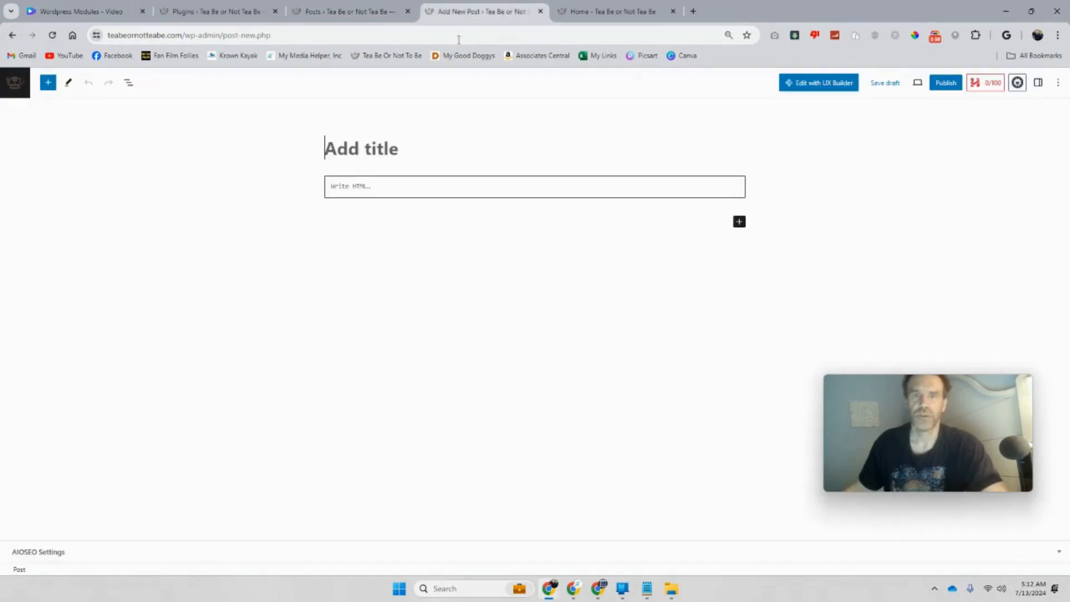
# - Enter "Motorcycle Day" as the title of the new post
pyautogui.click(364, 155)
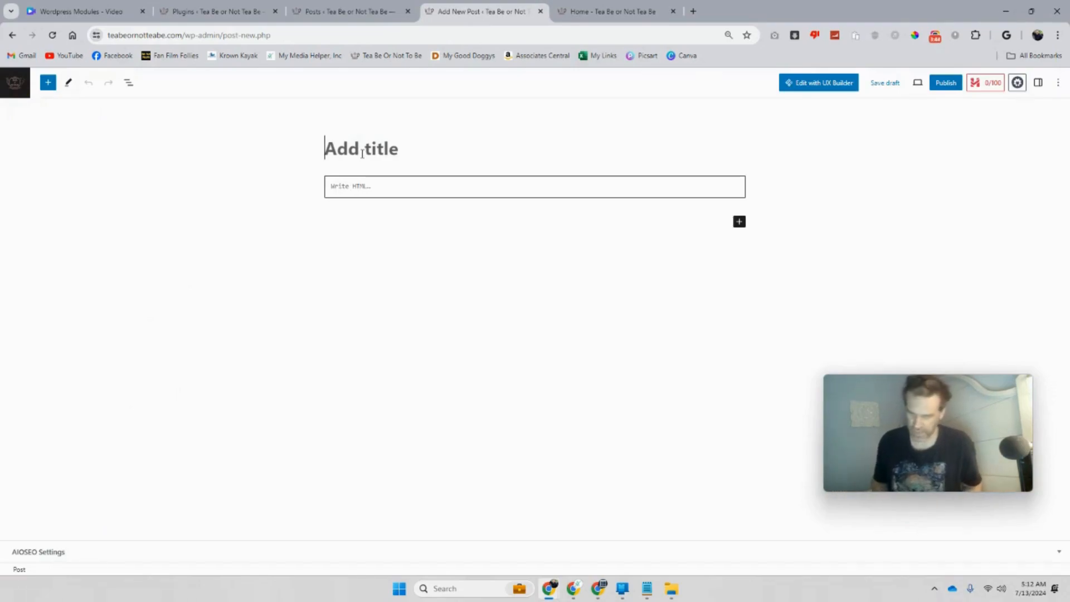
pyautogui.write('Motor')
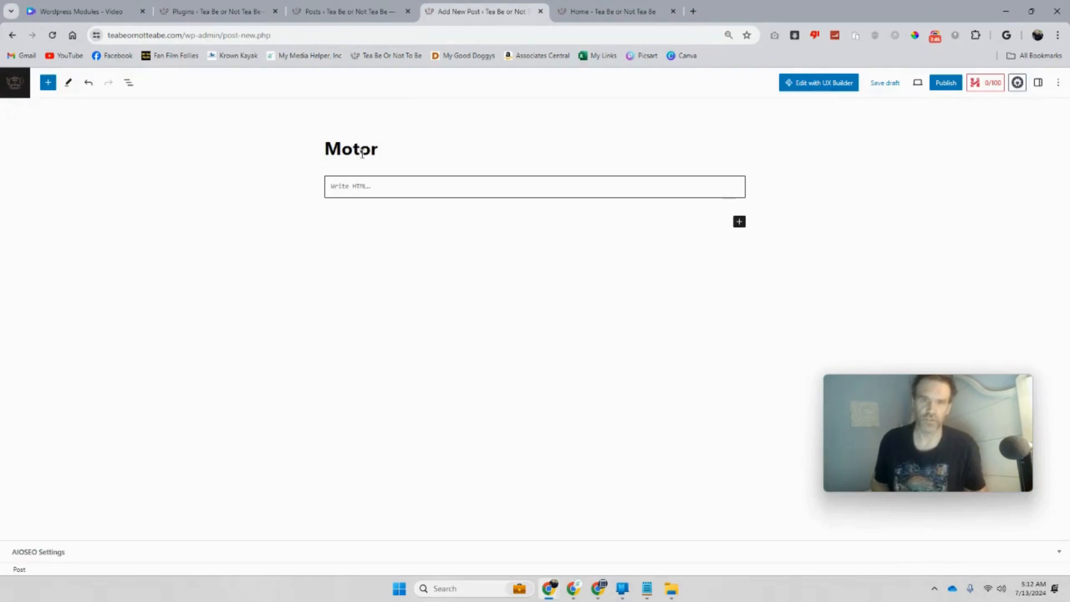
pyautogui.write('cuc')
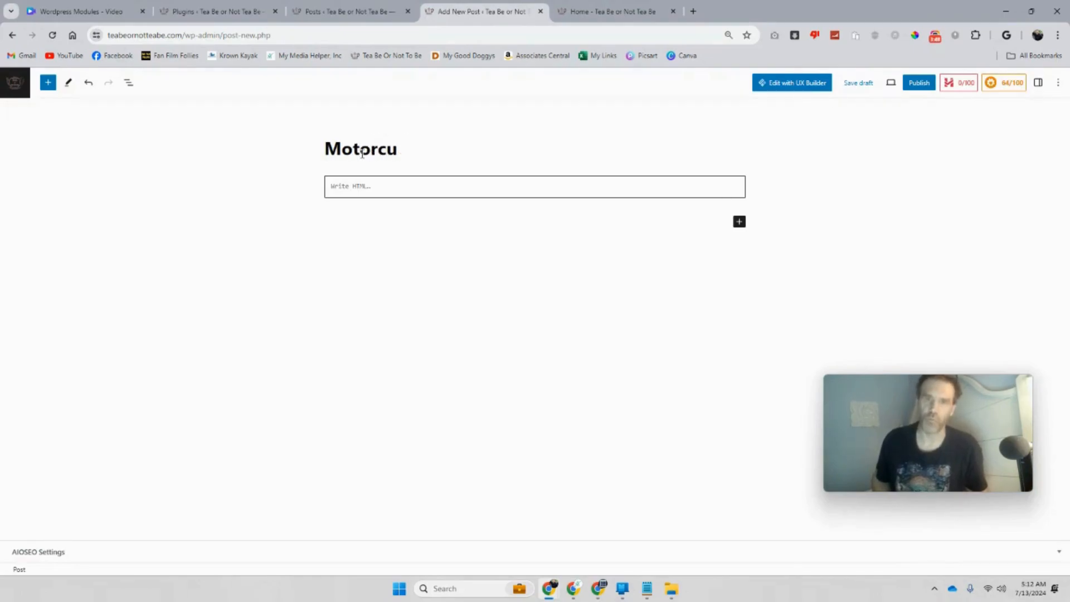
pyautogui.press('BackSpace')
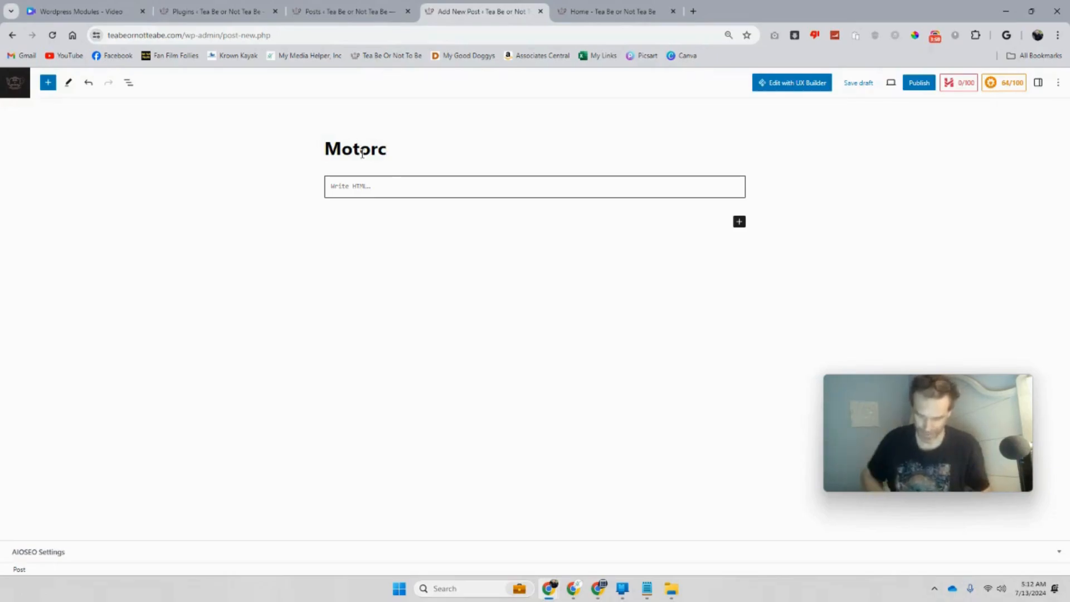
pyautogui.write('yc')
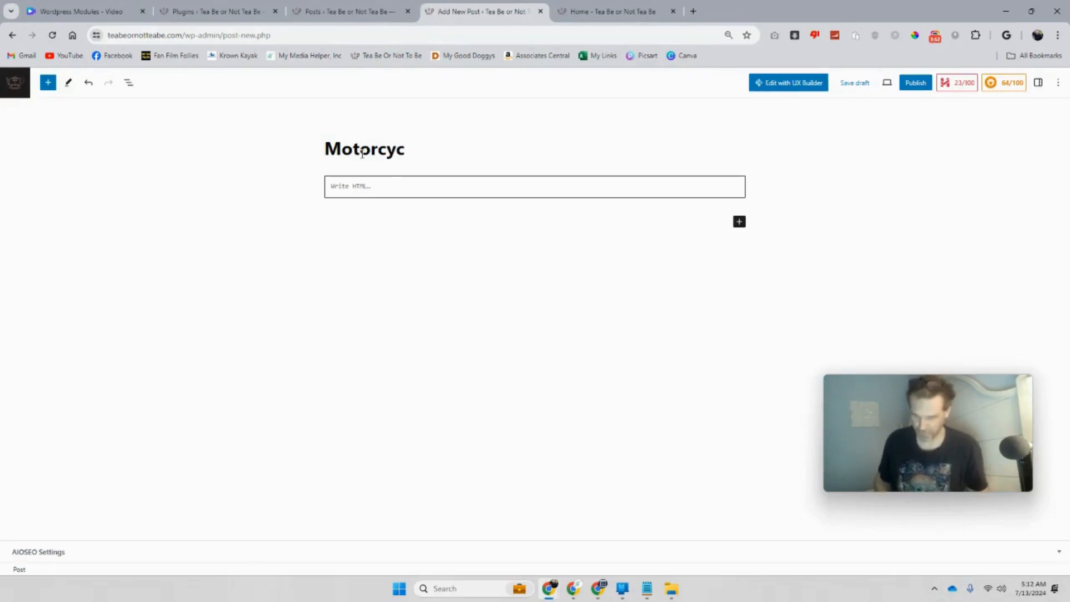
pyautogui.write('le Day')
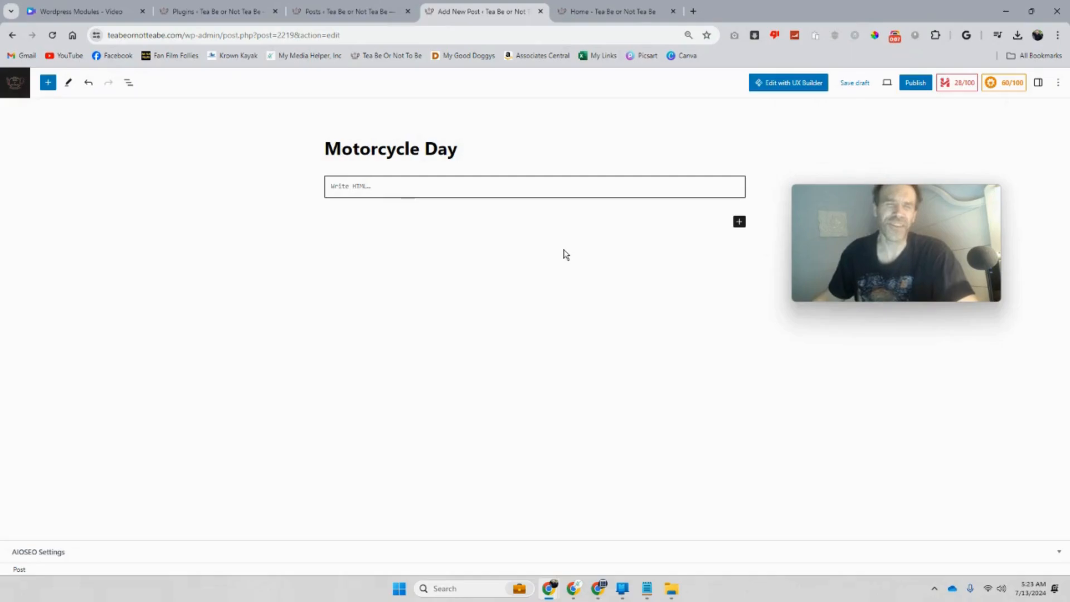
# - Add a Paragraph block below the empty Custom HTML block and enter the placeholder text "iii" in it
pyautogui.click(374, 185)
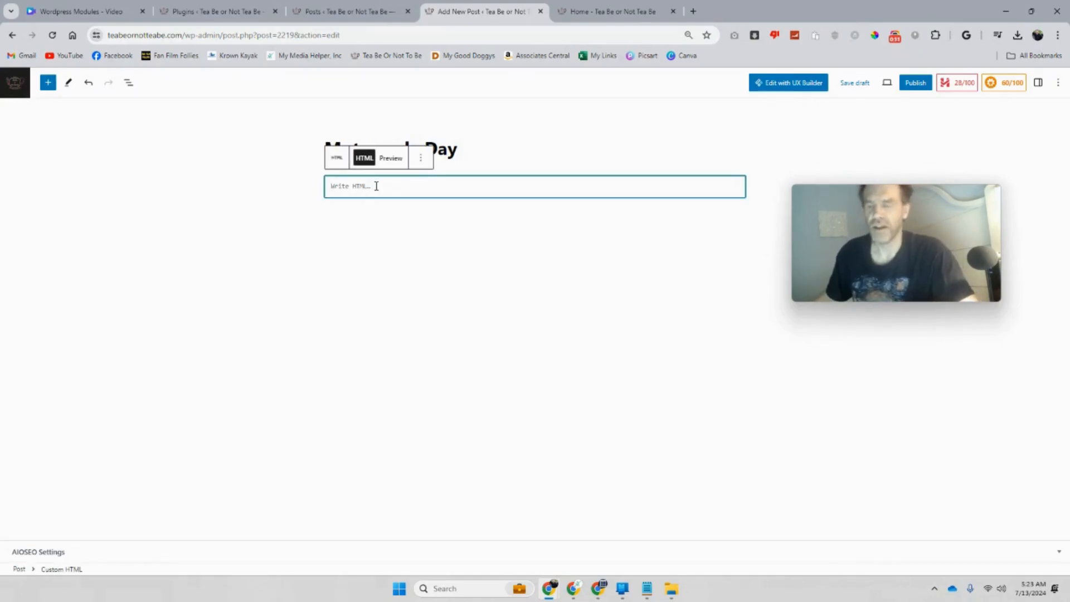
pyautogui.click(725, 209)
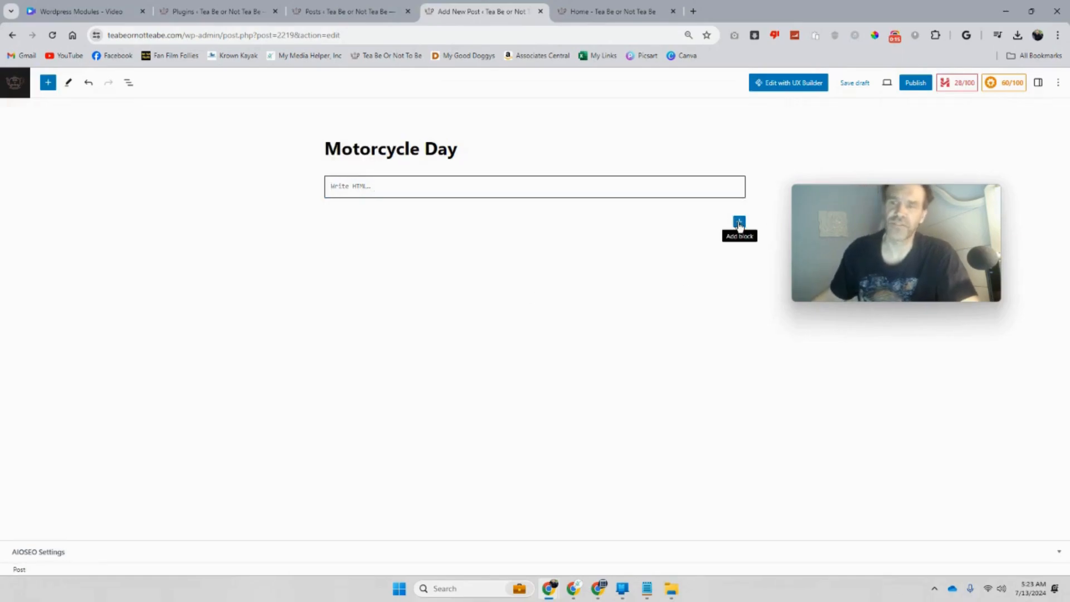
pyautogui.click(739, 223)
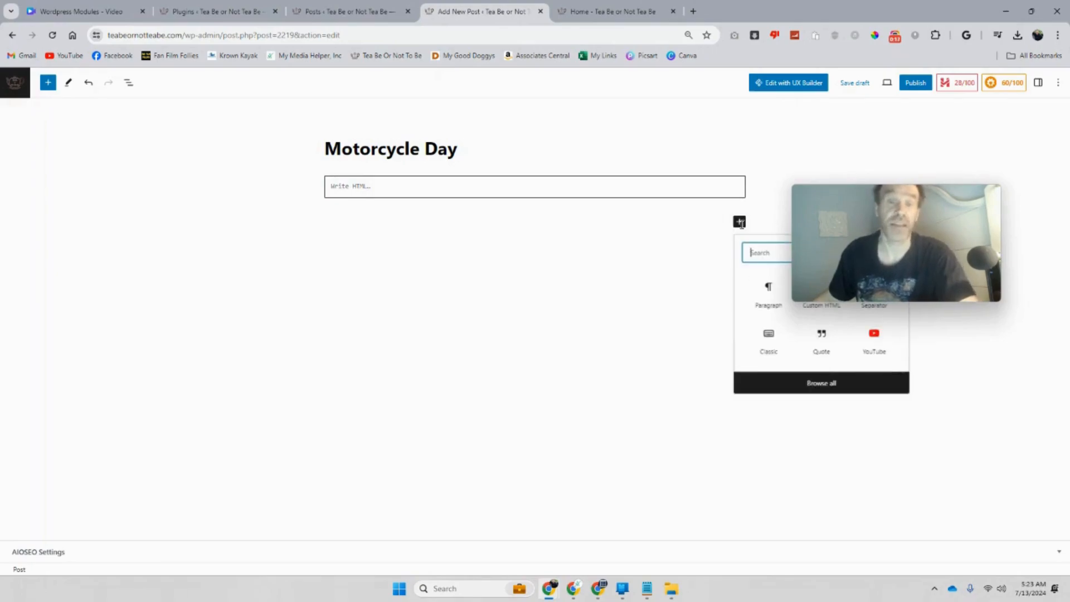
pyautogui.click(781, 310)
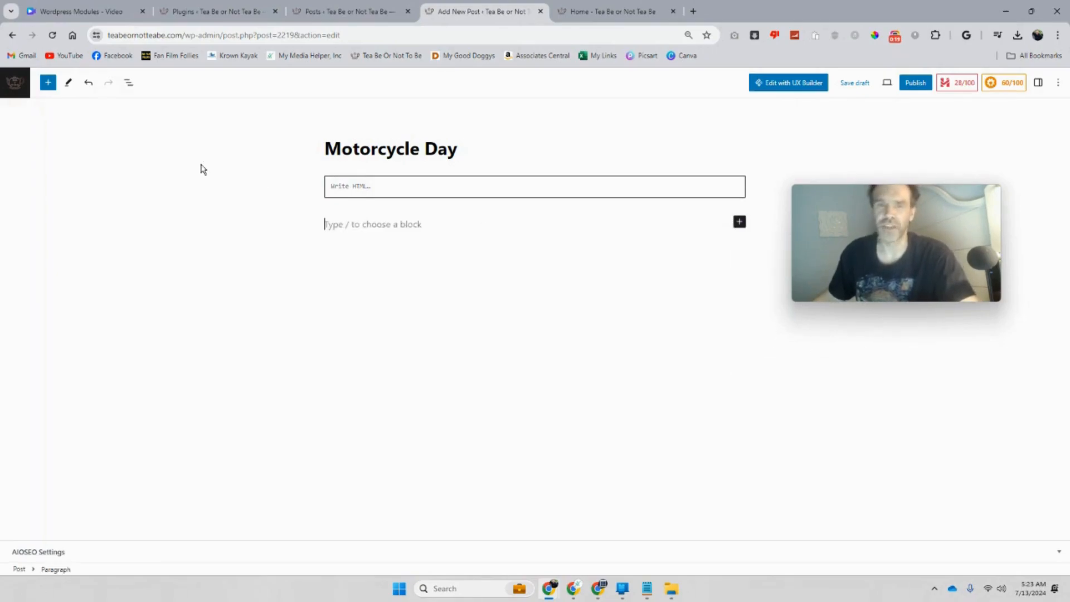
pyautogui.click(740, 224)
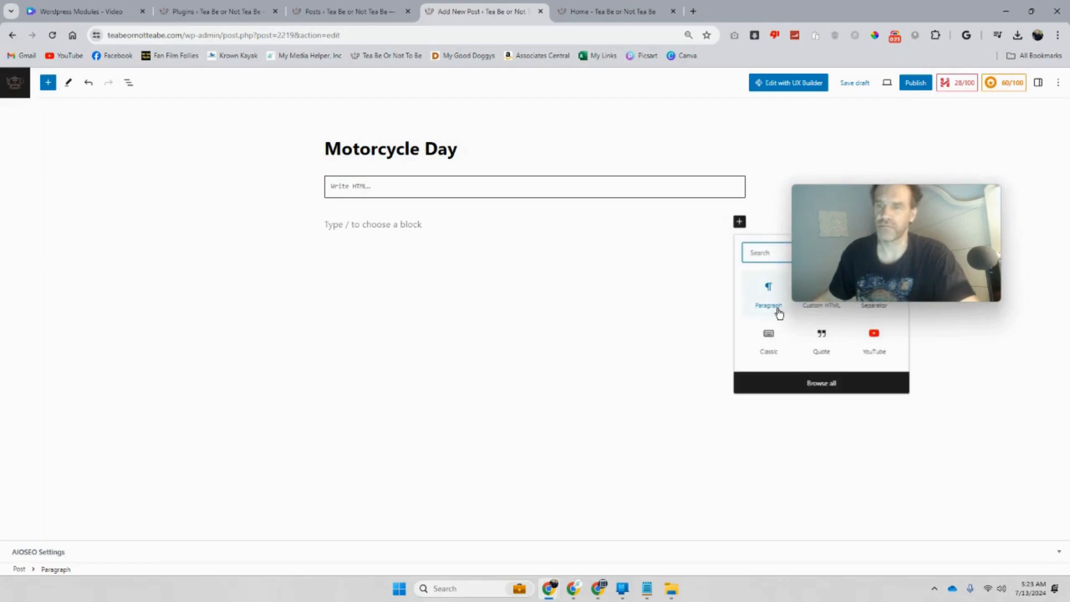
pyautogui.click(368, 225)
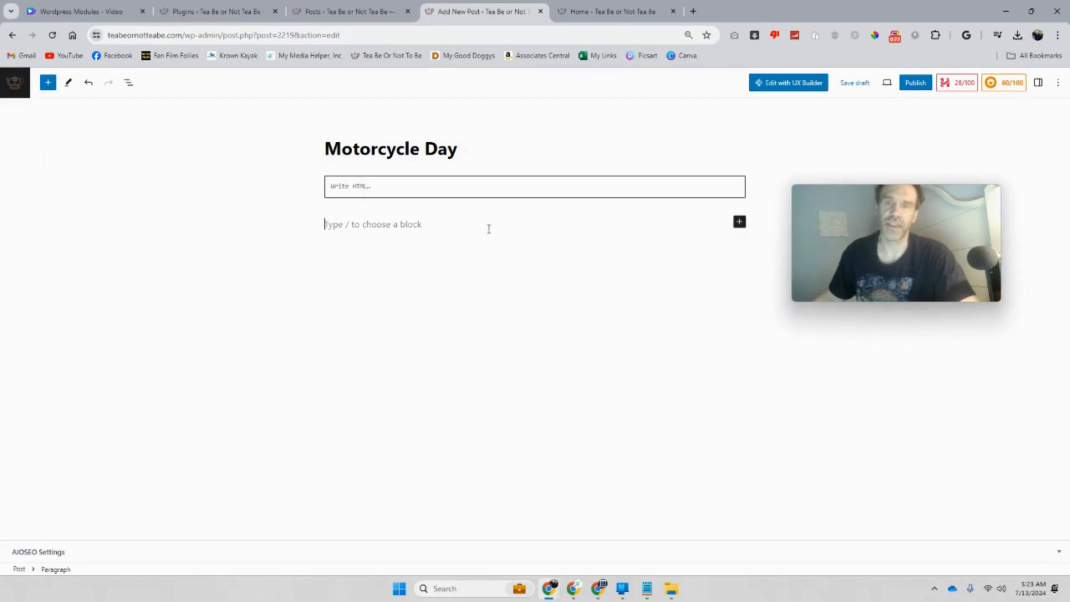
pyautogui.write('iii')
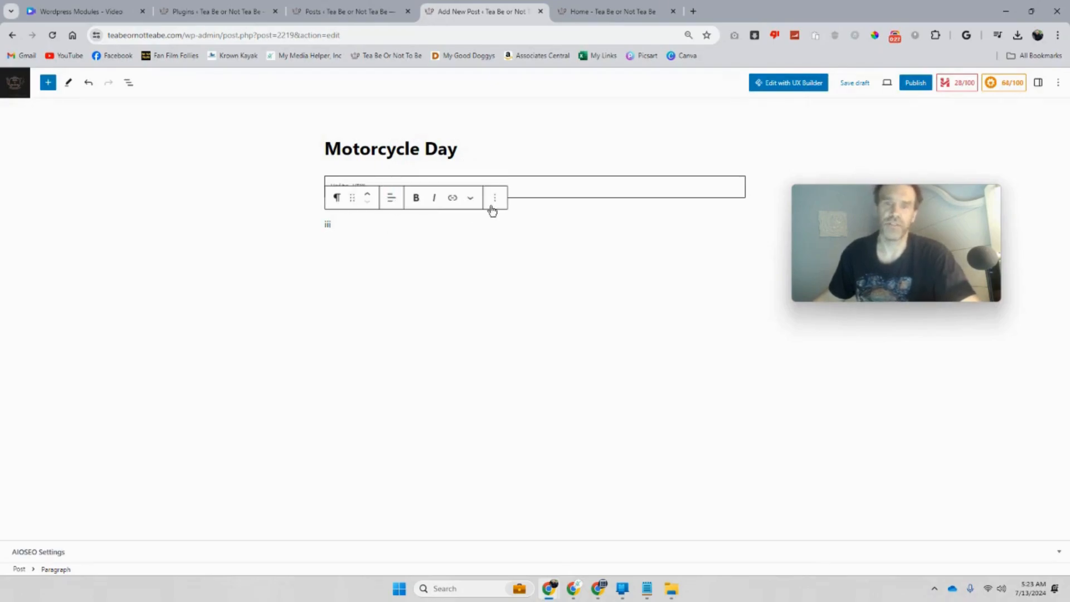
# - Delete the "iii" paragraph block and paste the "<h2>Pick Blueberries Day</h2>" line copied from Notepad into the Custom HTML block
pyautogui.click(494, 207)
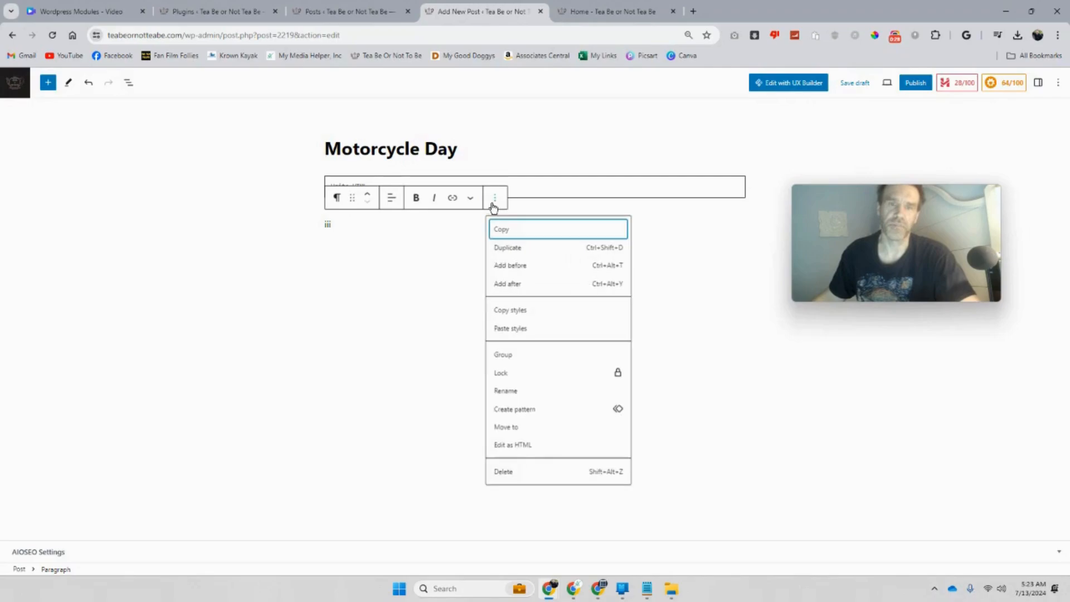
pyautogui.click(515, 470)
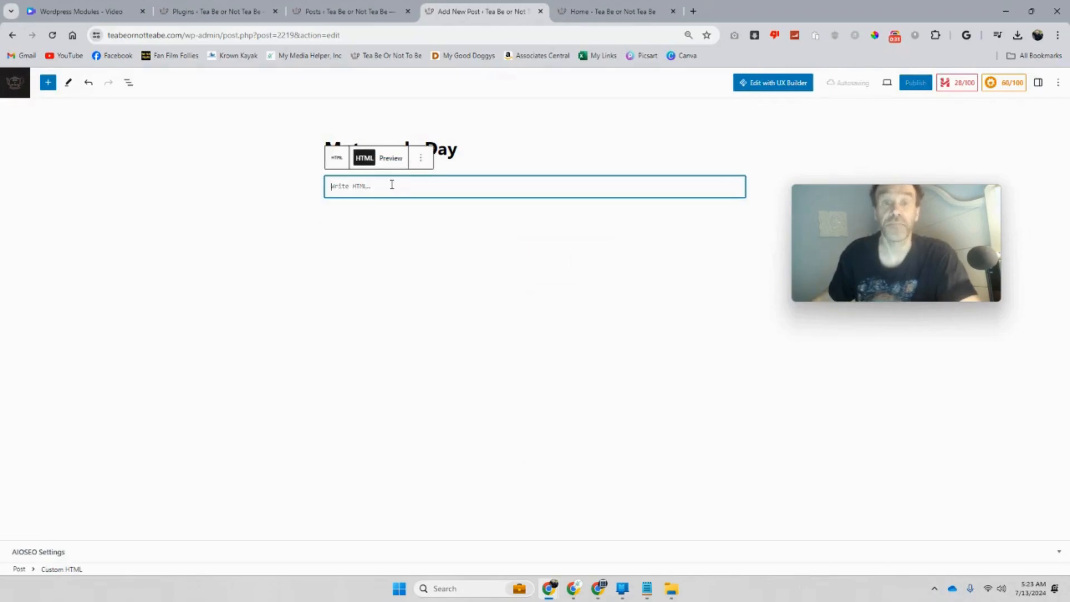
pyautogui.click(646, 588)
pyautogui.moveTo(830, 143); pyautogui.dragTo(658, 149)
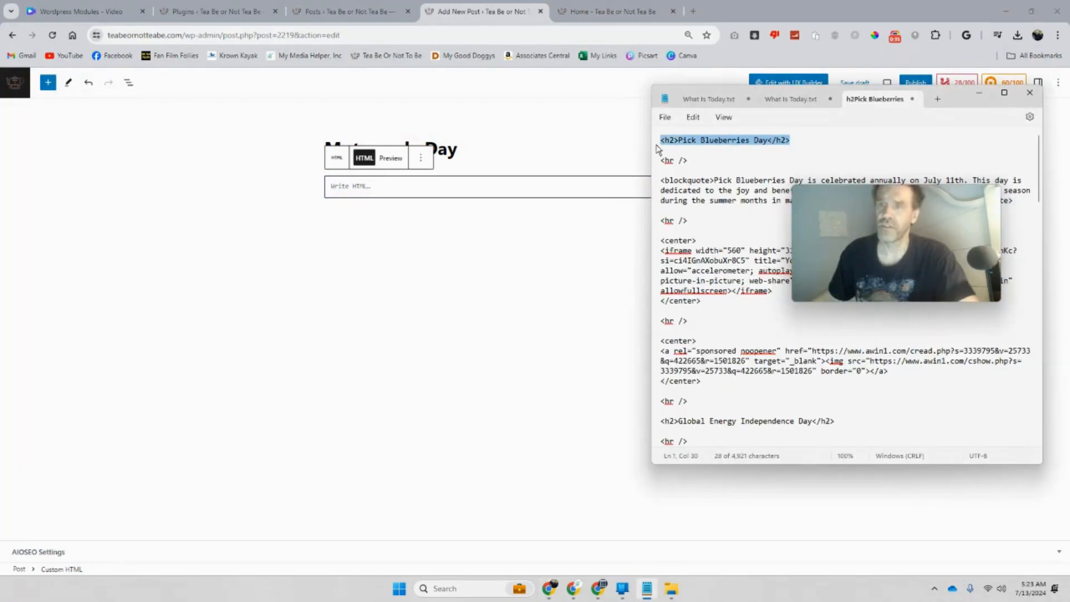
pyautogui.rightClick(685, 150)
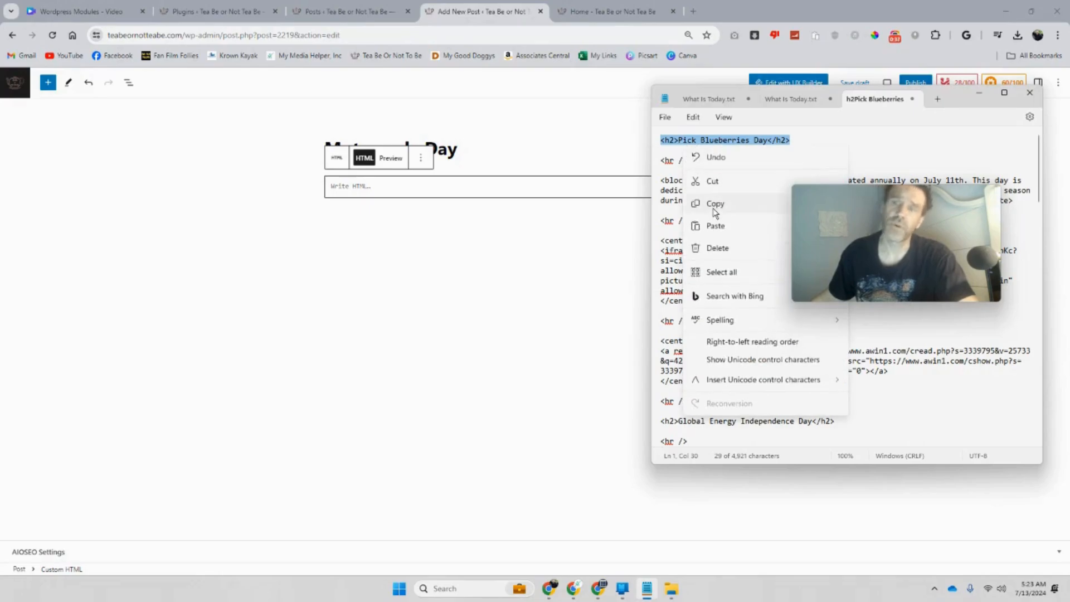
pyautogui.click(715, 206)
pyautogui.click(414, 193)
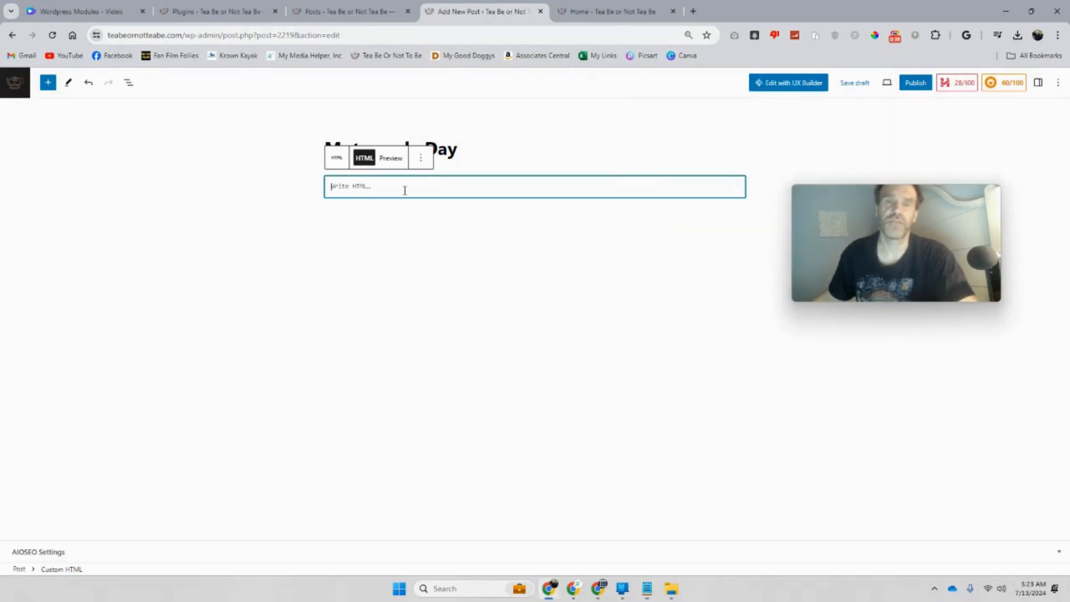
pyautogui.rightClick(406, 191)
pyautogui.click(446, 321)
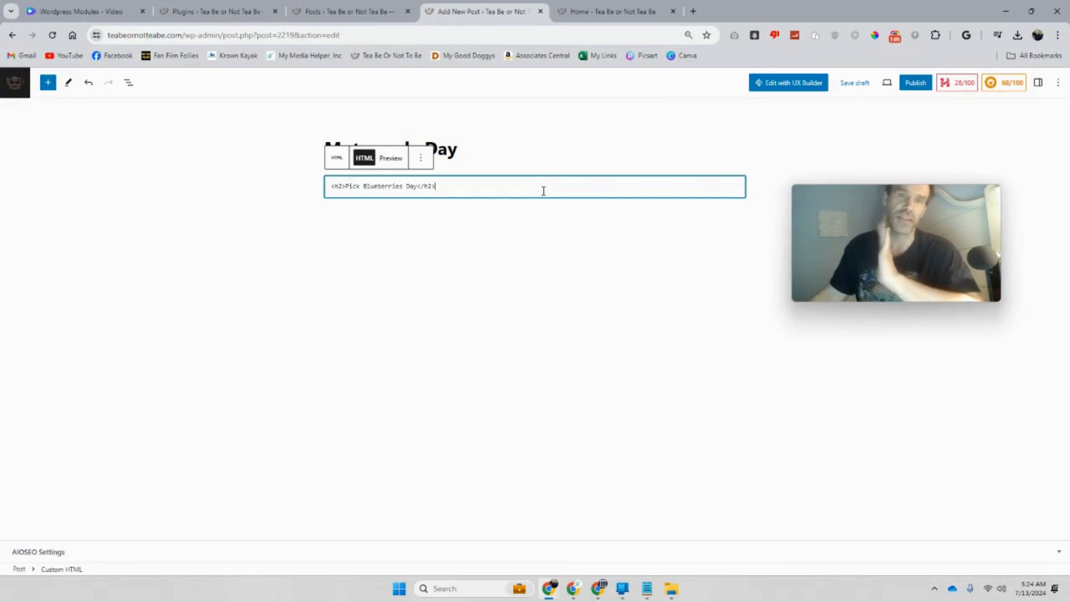
# - Preview how the Custom HTML block's heading code renders and return the block to its HTML view
pyautogui.click(522, 249)
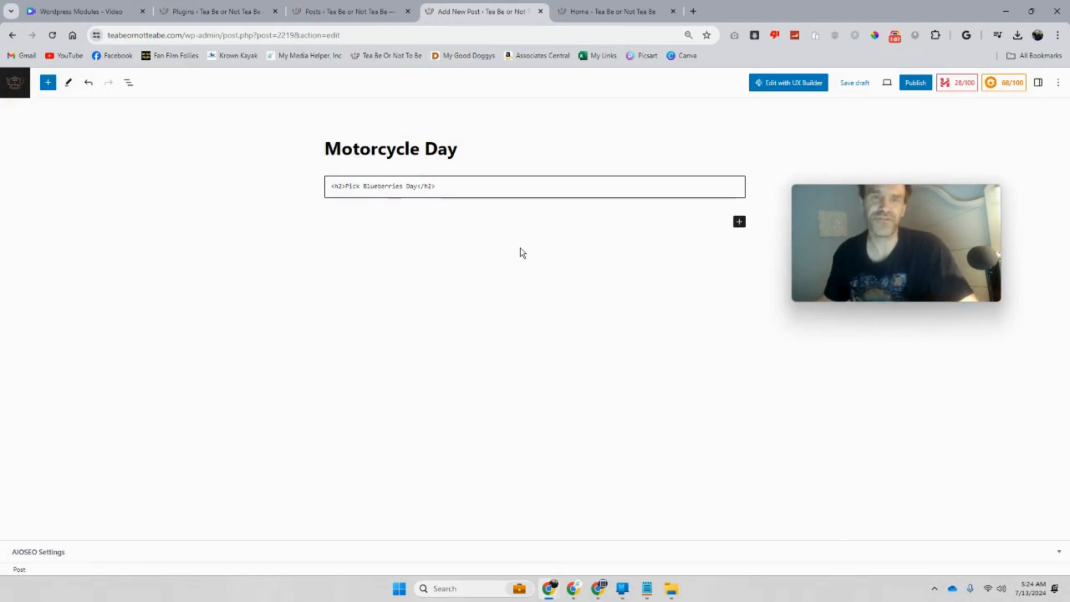
pyautogui.click(458, 187)
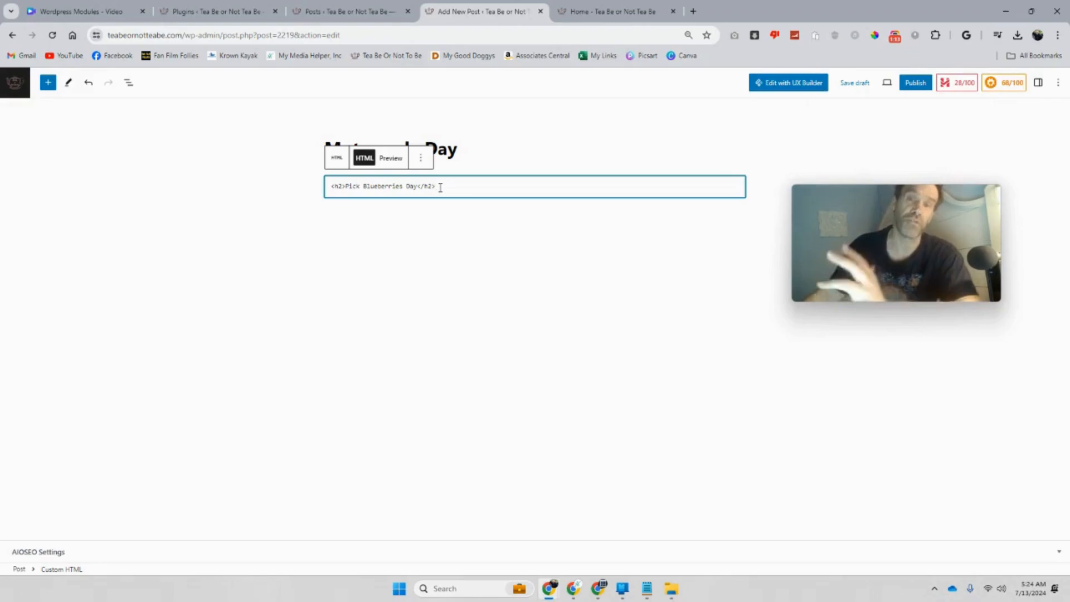
pyautogui.click(424, 277)
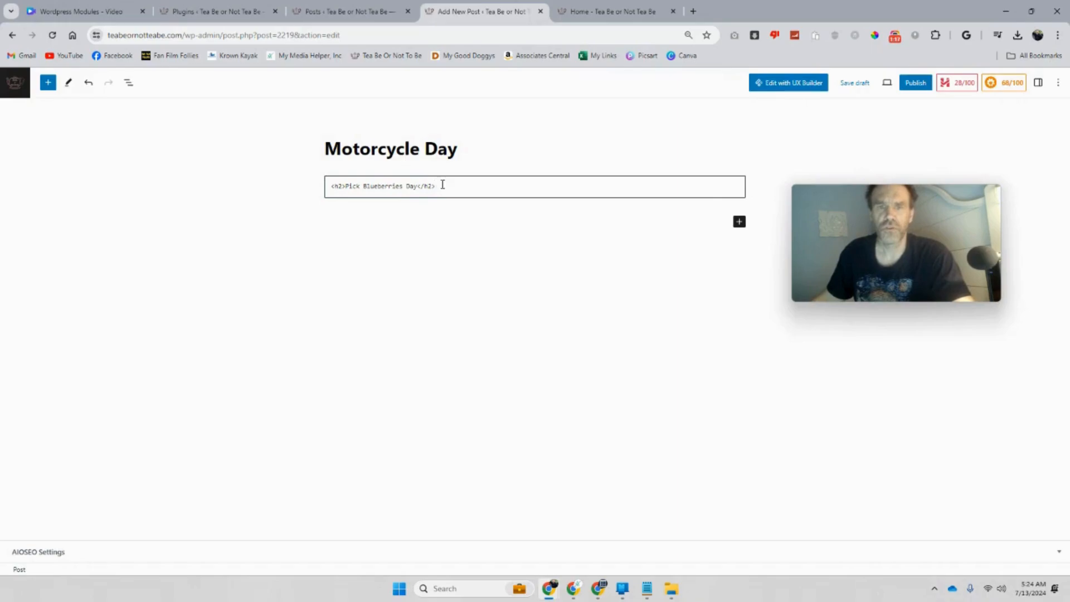
pyautogui.moveTo(443, 186); pyautogui.dragTo(316, 186)
pyautogui.rightClick(358, 187)
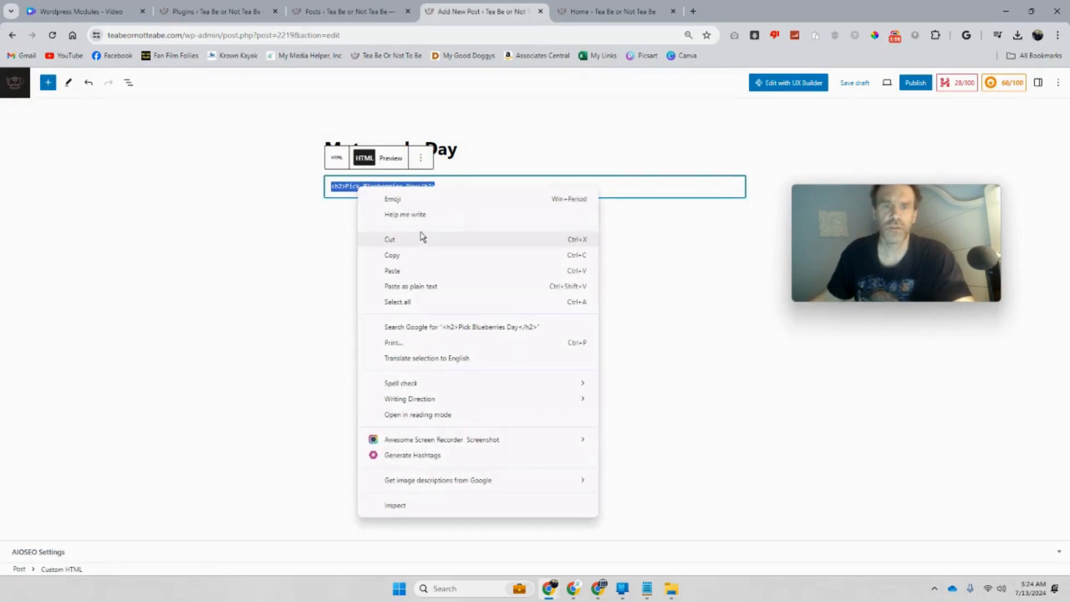
pyautogui.click(388, 159)
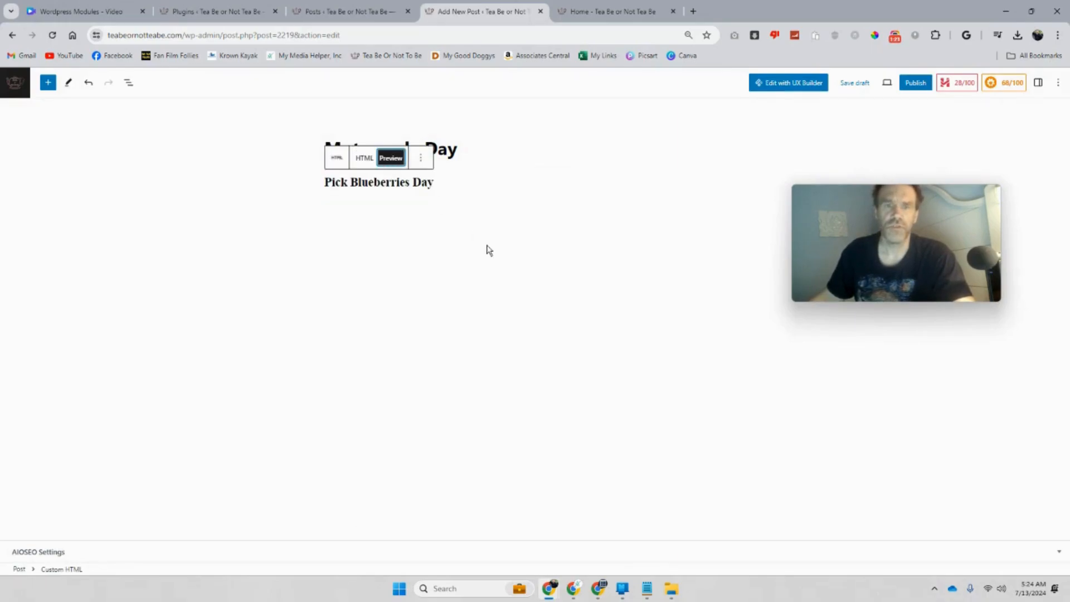
pyautogui.click(360, 158)
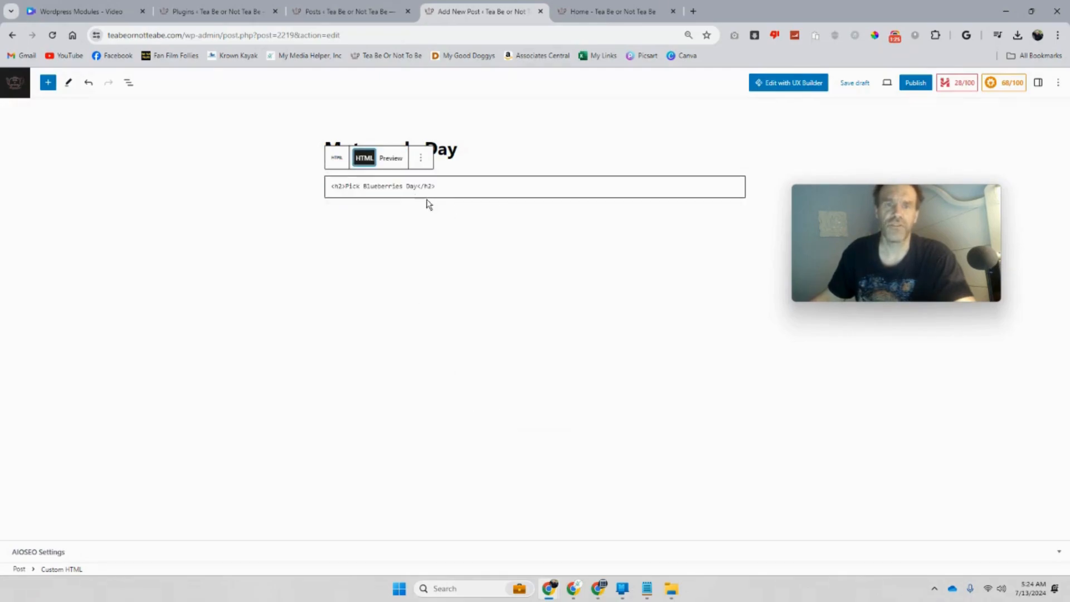
pyautogui.click(390, 158)
pyautogui.click(365, 161)
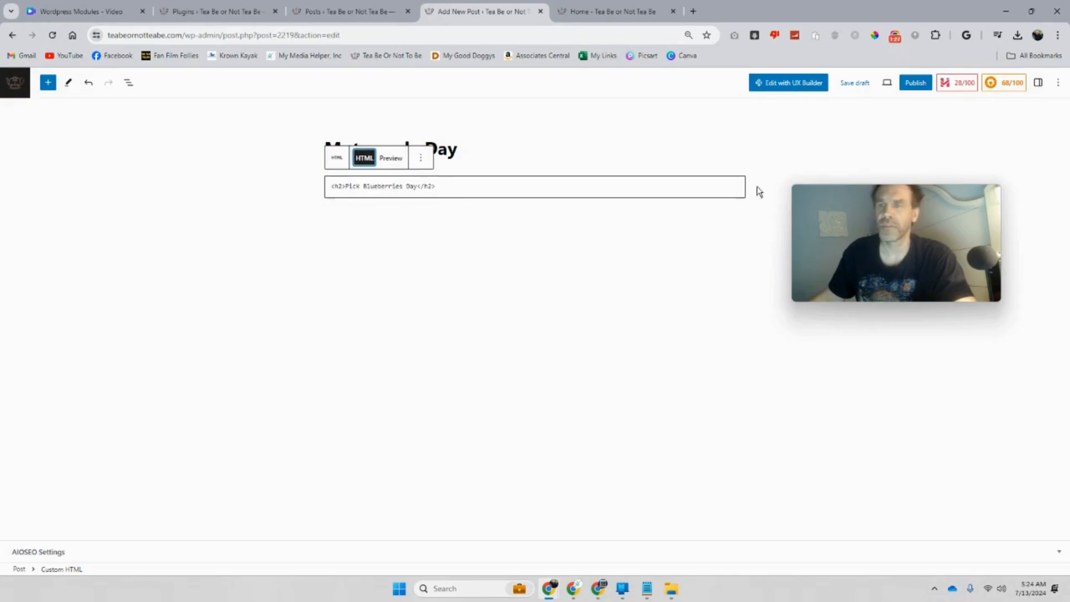
# - Add an empty Quote block below the Custom HTML block in the "Motorcycle Day" post
pyautogui.click(728, 183)
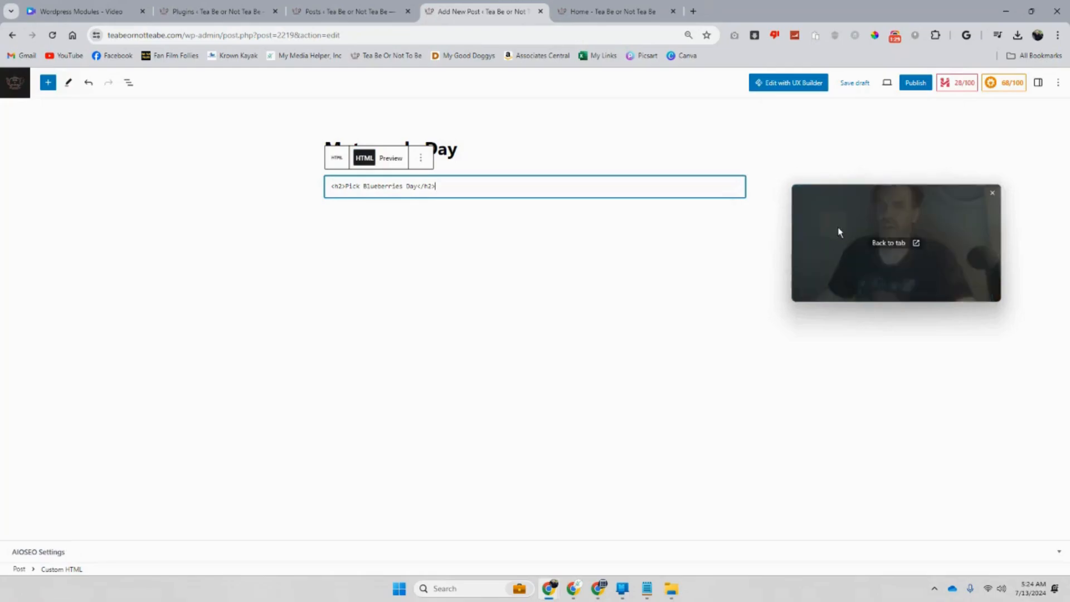
pyautogui.moveTo(836, 231); pyautogui.dragTo(899, 409)
pyautogui.click(740, 234)
pyautogui.click(739, 221)
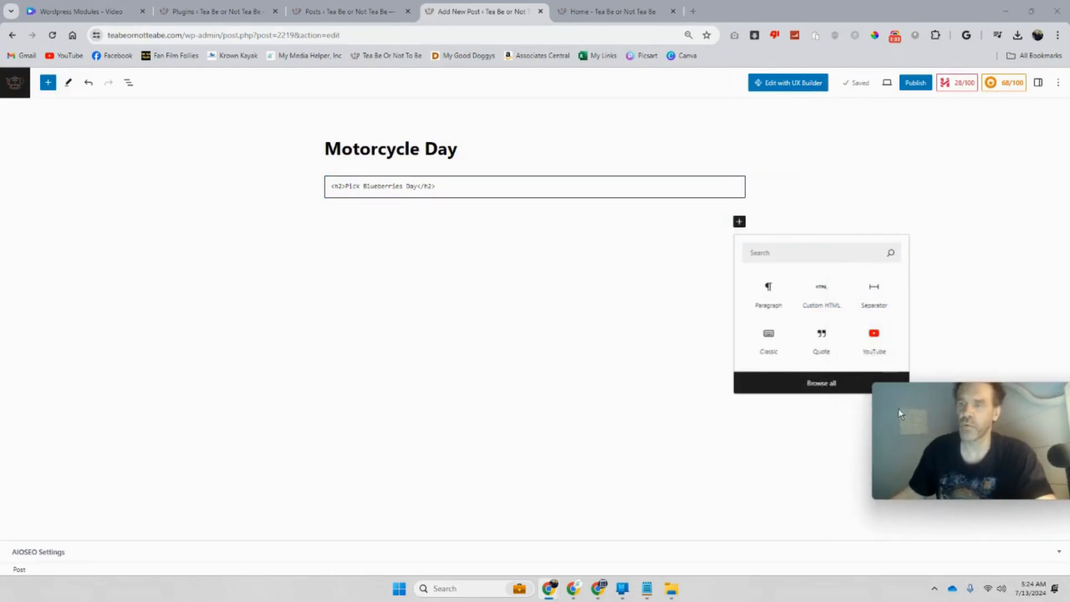
pyautogui.click(822, 346)
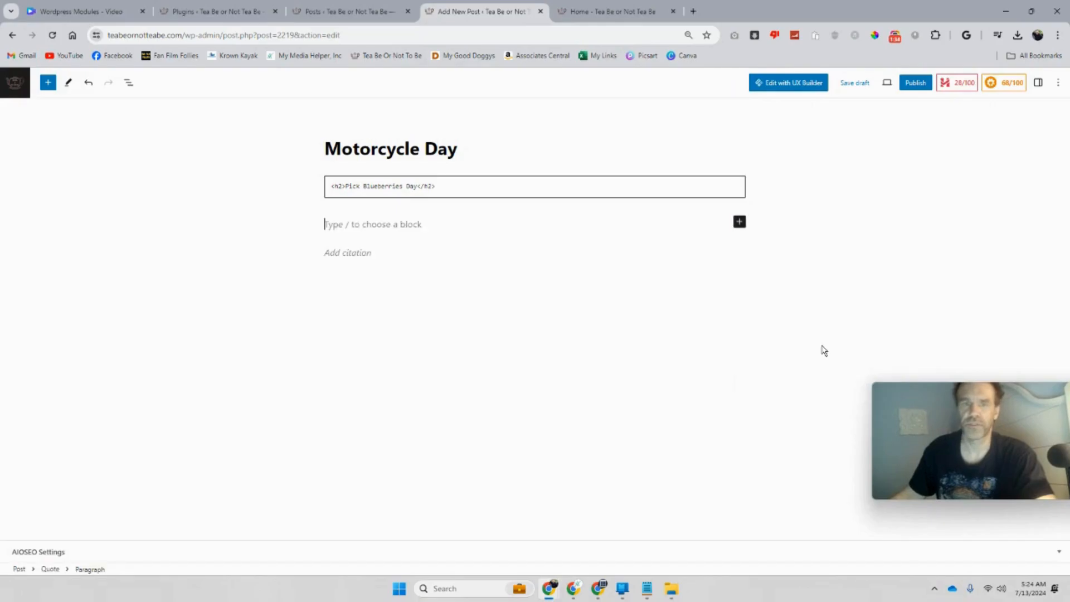
pyautogui.click(646, 589)
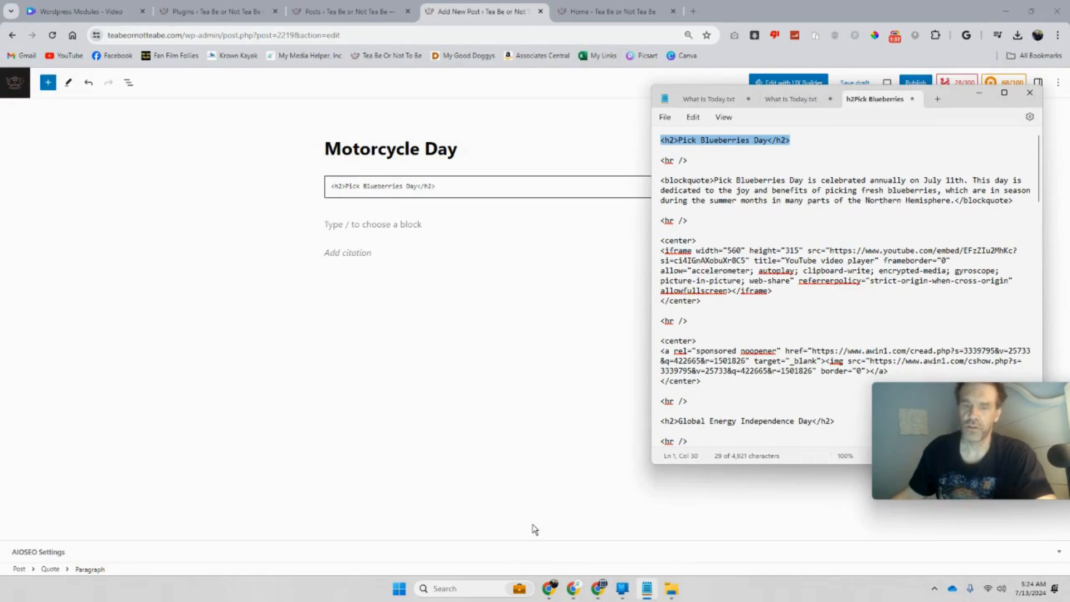
pyautogui.moveTo(578, 595)
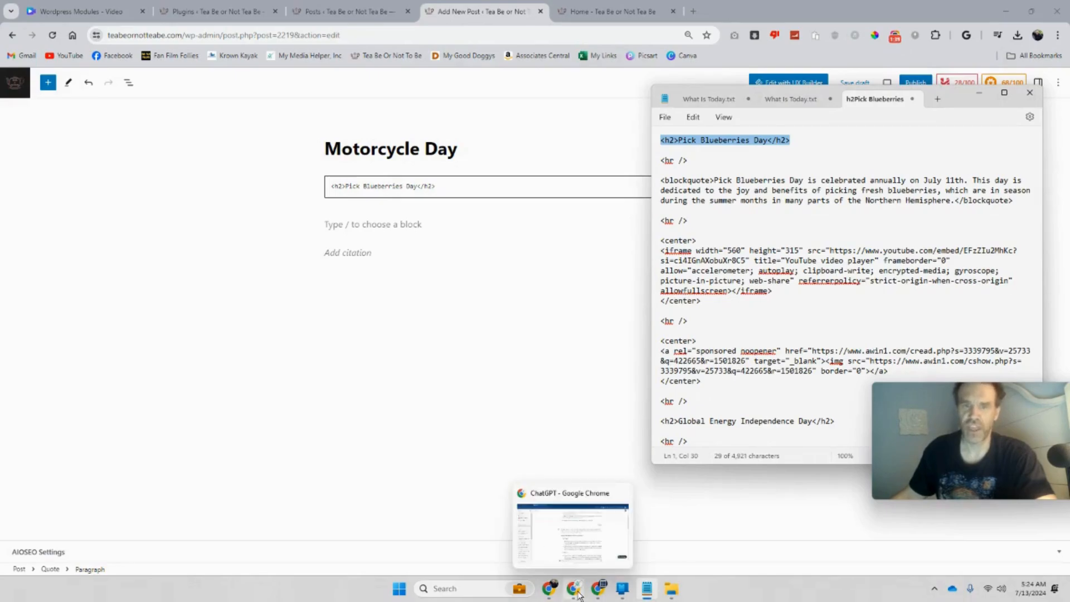
pyautogui.click(471, 159)
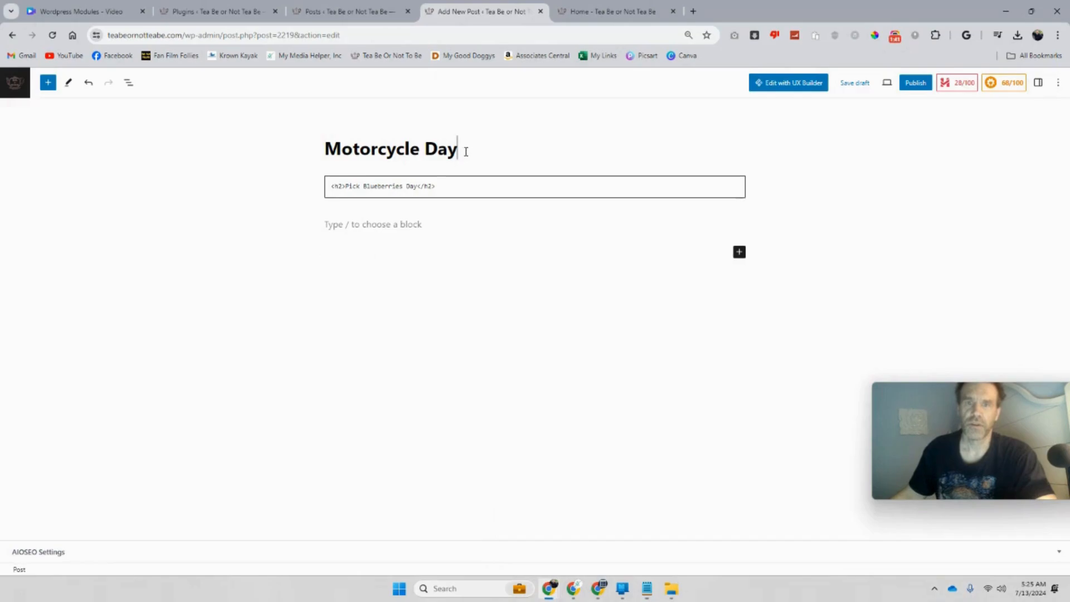
# - Copy the post title "Motorcycle Day"
pyautogui.moveTo(458, 151); pyautogui.dragTo(327, 151)
pyautogui.rightClick(340, 156)
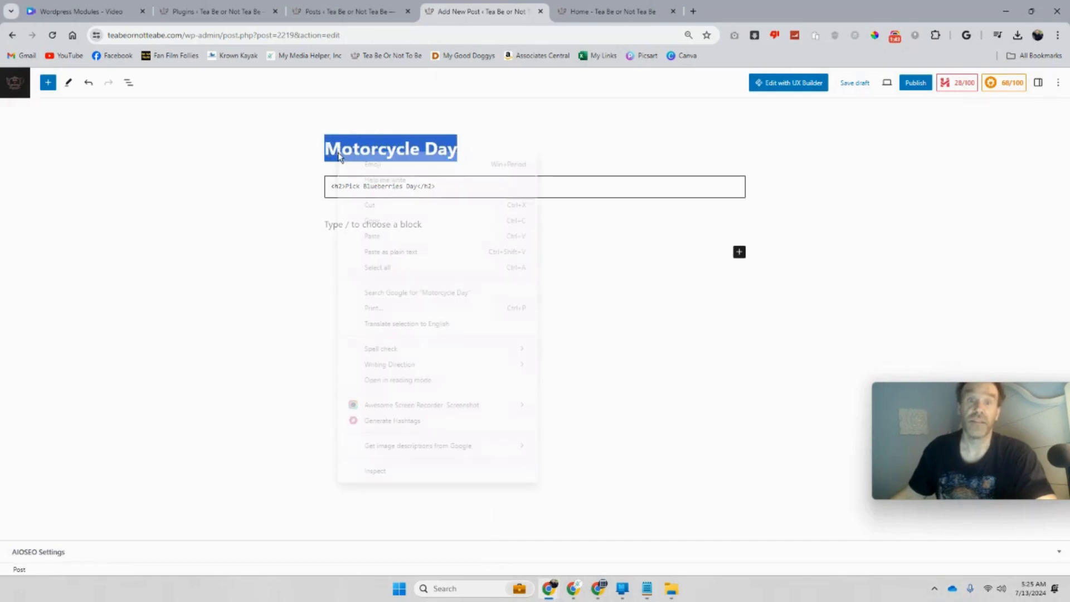
pyautogui.click(376, 221)
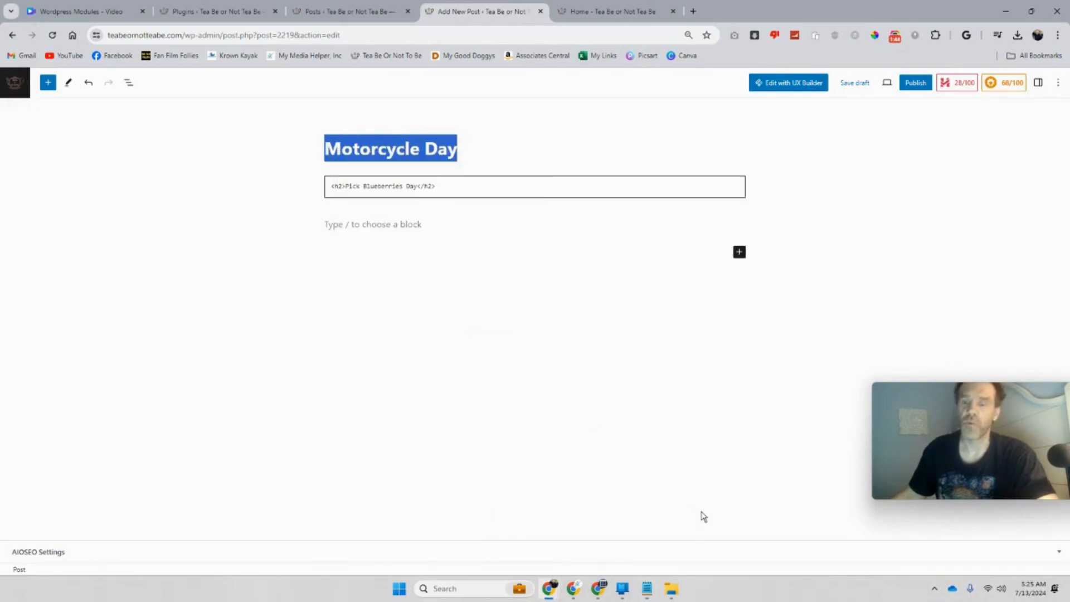
# - Switch to the ChatGPT window and submit the prompt "write a short paragraph about motorcycle day"
pyautogui.click(573, 589)
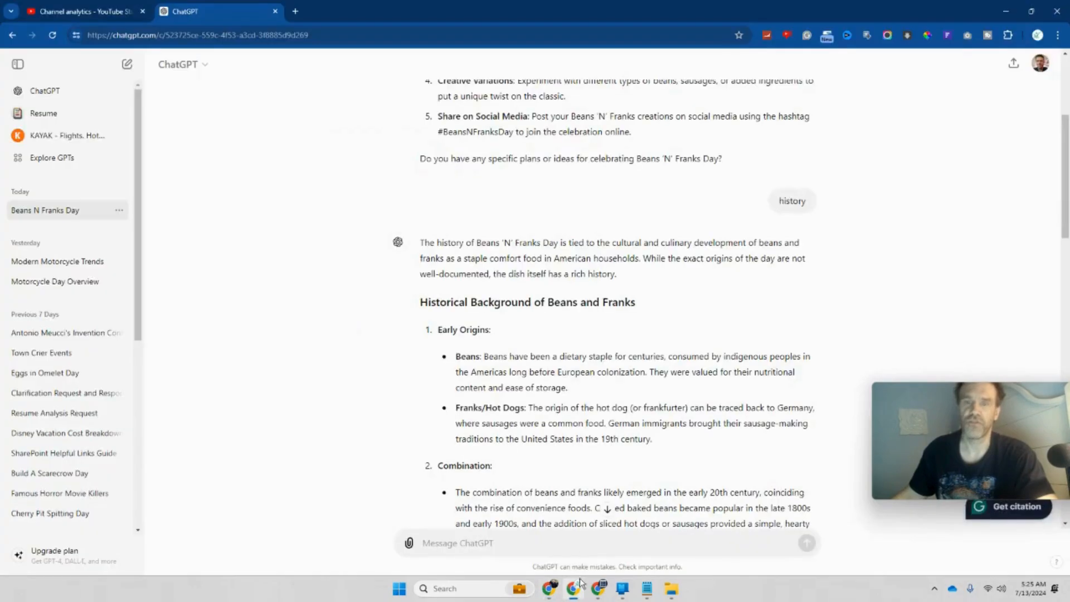
pyautogui.click(478, 544)
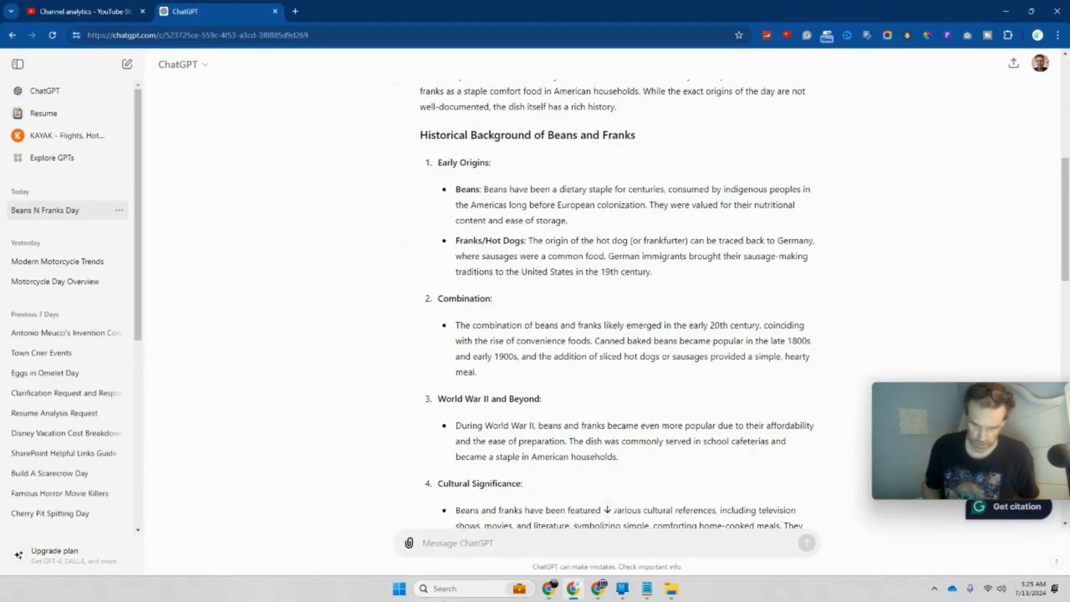
pyautogui.write('write a short paragraph about m')
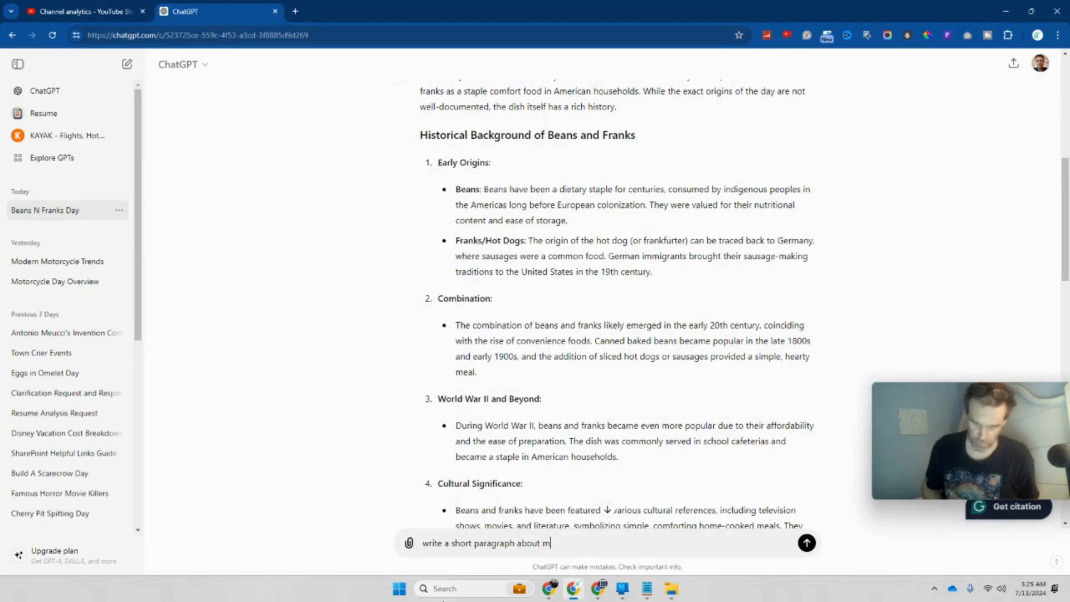
pyautogui.write('torcycle dat')
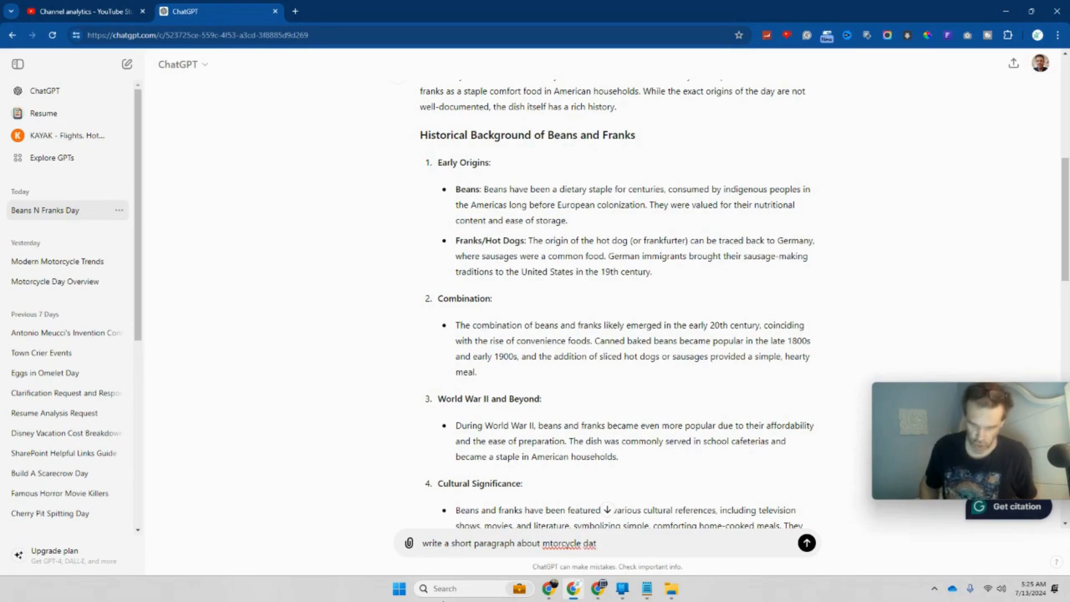
pyautogui.click(545, 542)
pyautogui.write('orc')
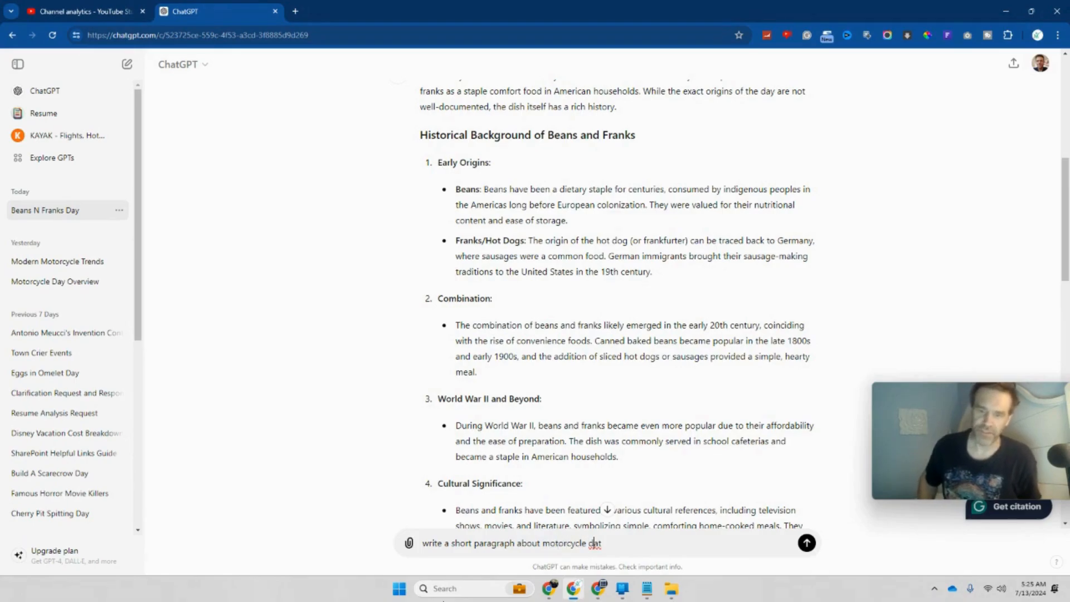
pyautogui.write('y')
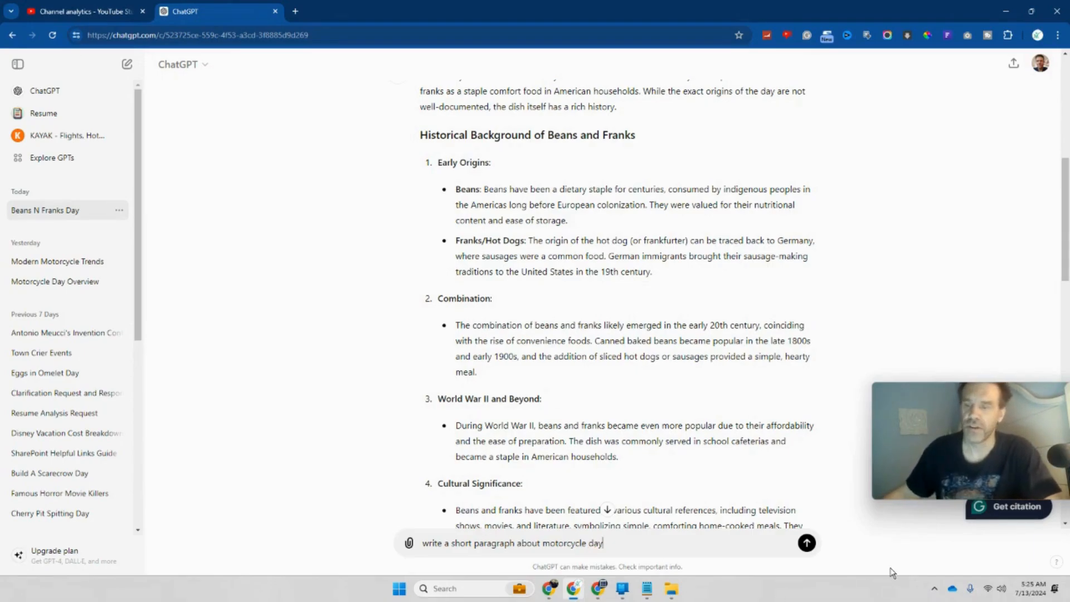
pyautogui.click(806, 543)
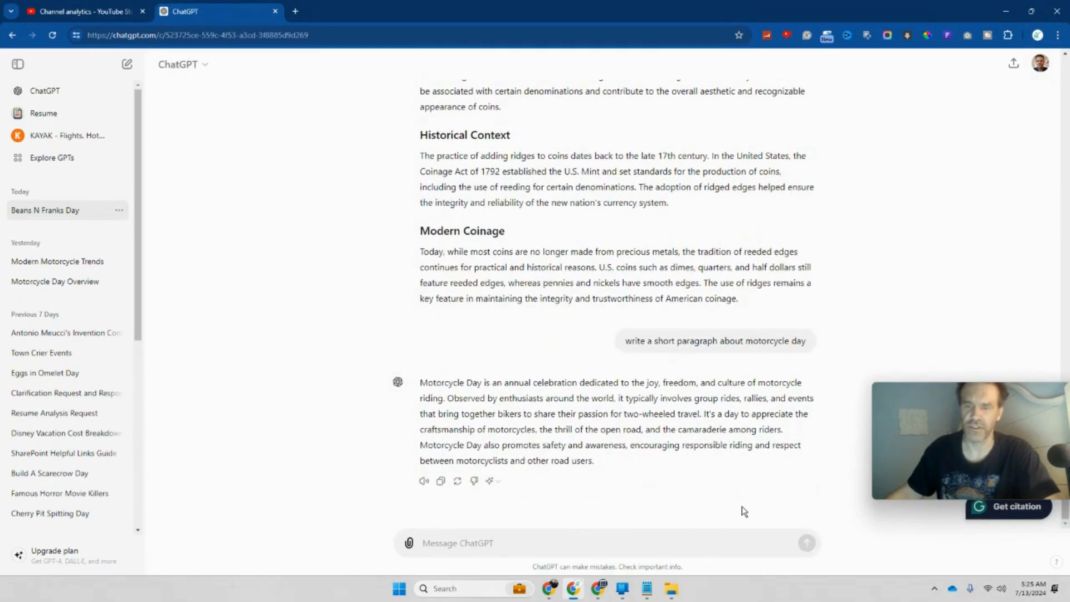
# - Copy the whole generated Motorcycle Day paragraph from ChatGPT and switch back to the WordPress post editor
pyautogui.moveTo(632, 467); pyautogui.dragTo(419, 382)
pyautogui.rightClick(449, 401)
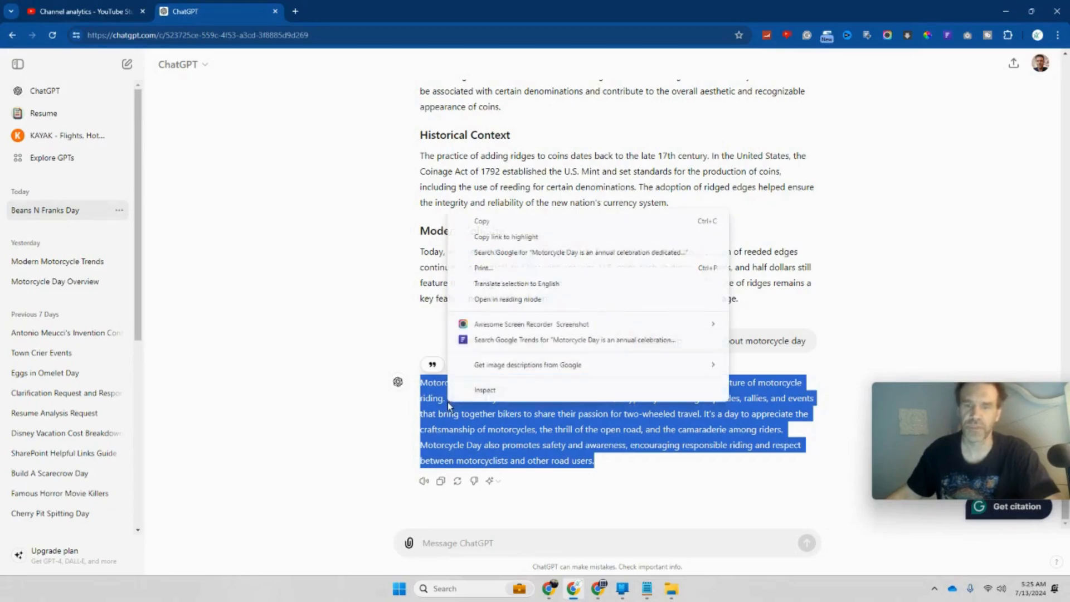
pyautogui.click(493, 220)
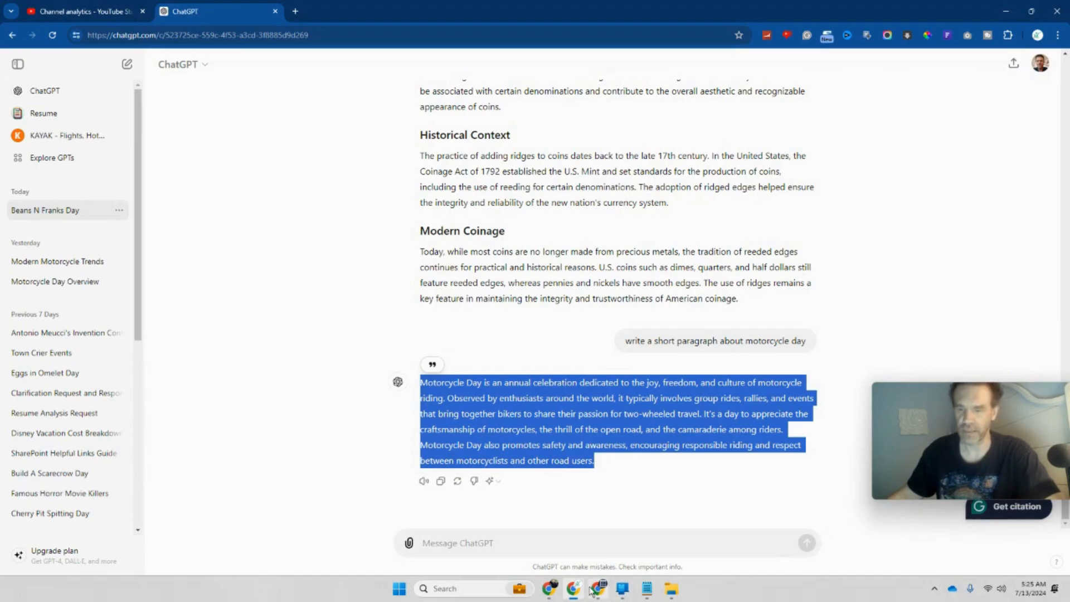
pyautogui.click(548, 591)
pyautogui.click(445, 552)
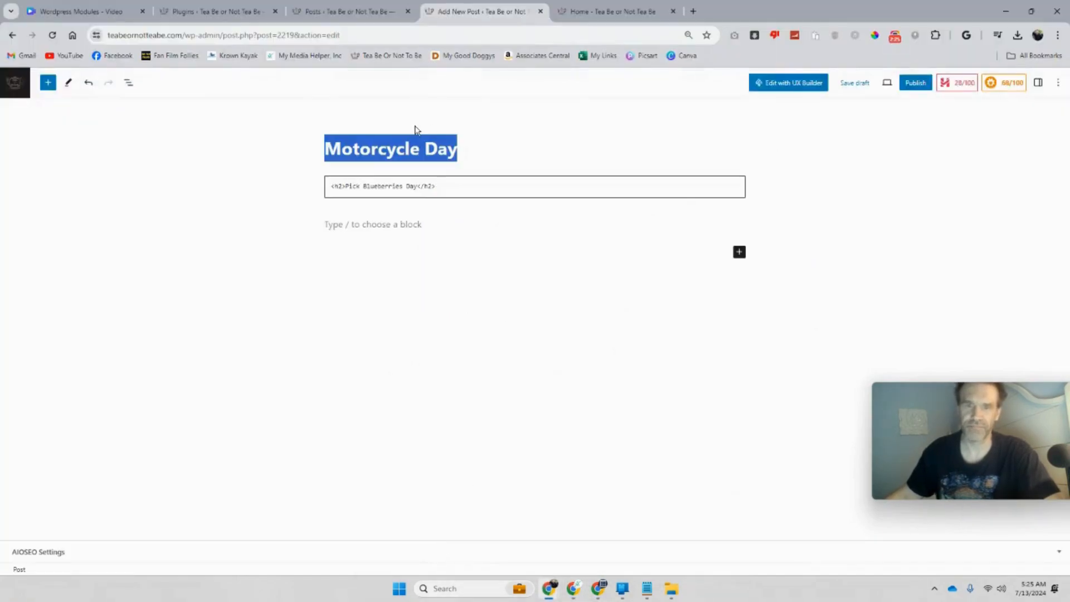
# - Paste the copied Motorcycle Day paragraph into the empty Quote block and save the post as a draft
pyautogui.click(397, 226)
pyautogui.rightClick(398, 226)
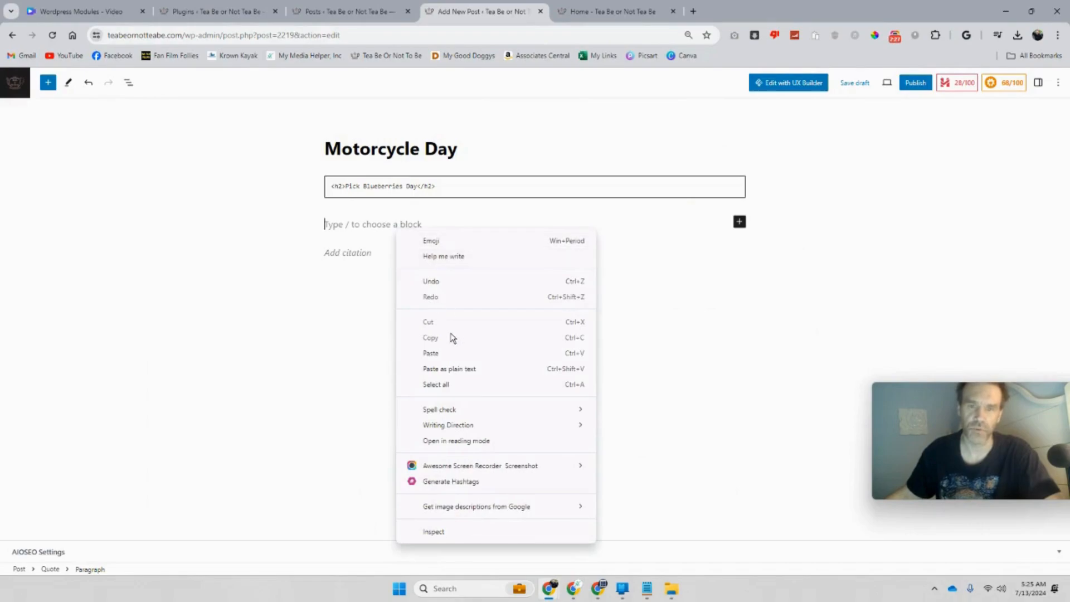
pyautogui.click(453, 355)
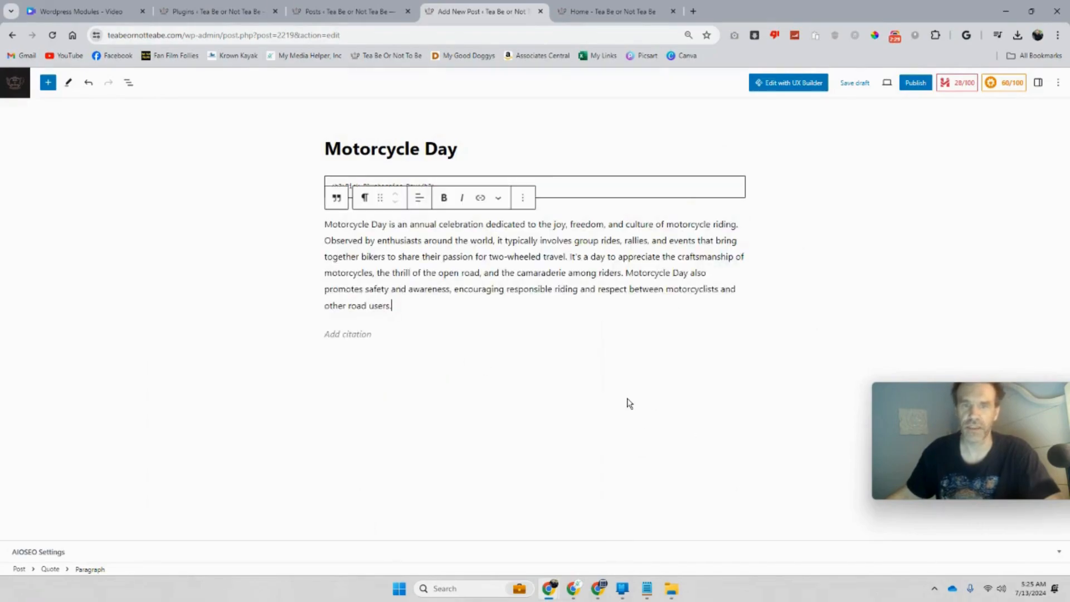
pyautogui.click(585, 379)
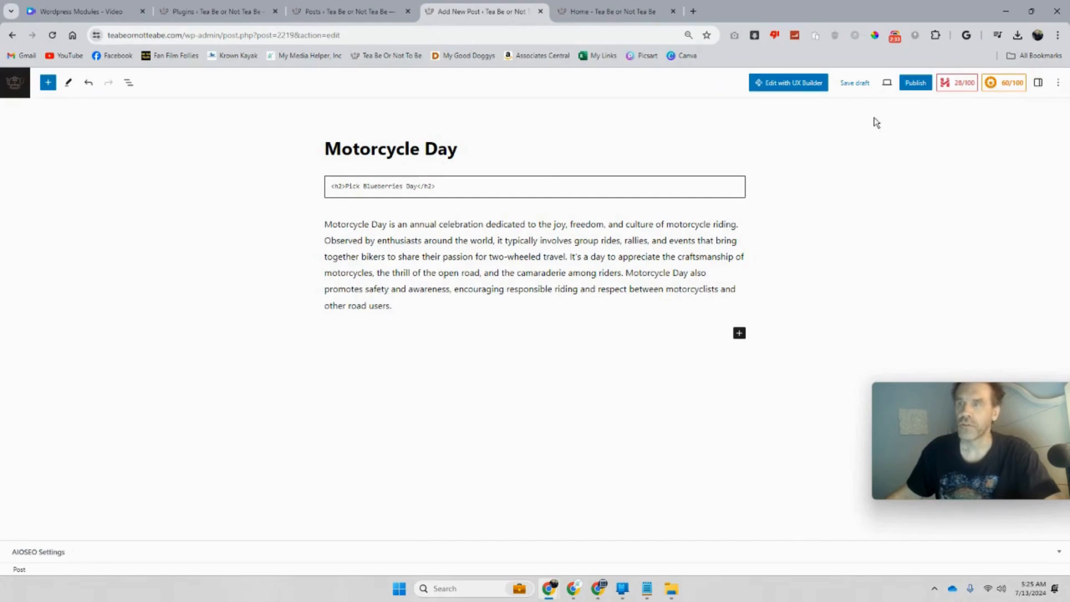
pyautogui.click(863, 87)
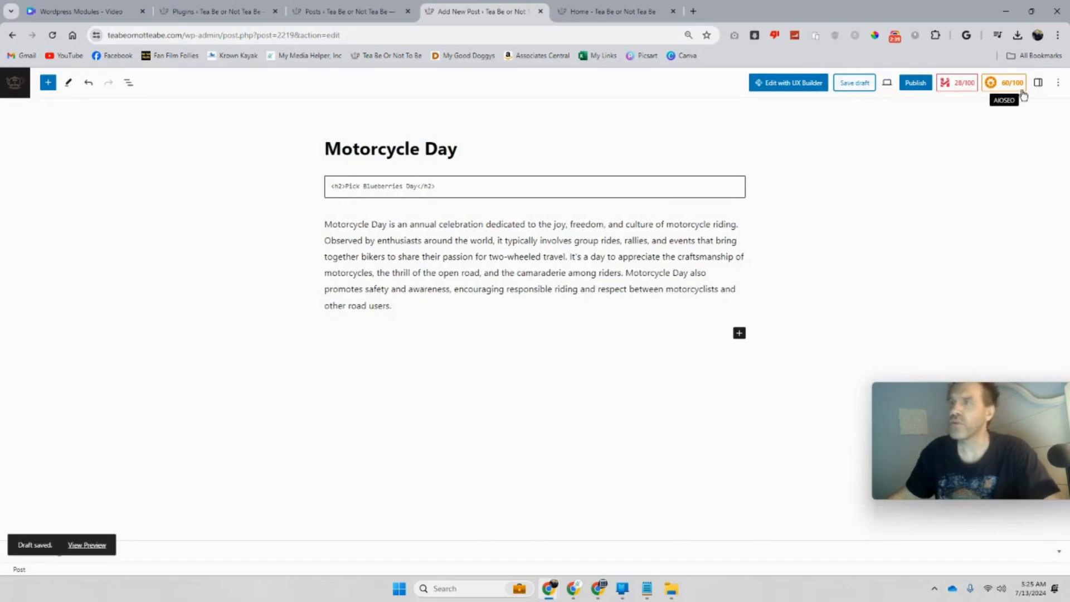
# - Preview the Motorcycle Day draft in a new browser tab and look over the whole page
pyautogui.click(1059, 84)
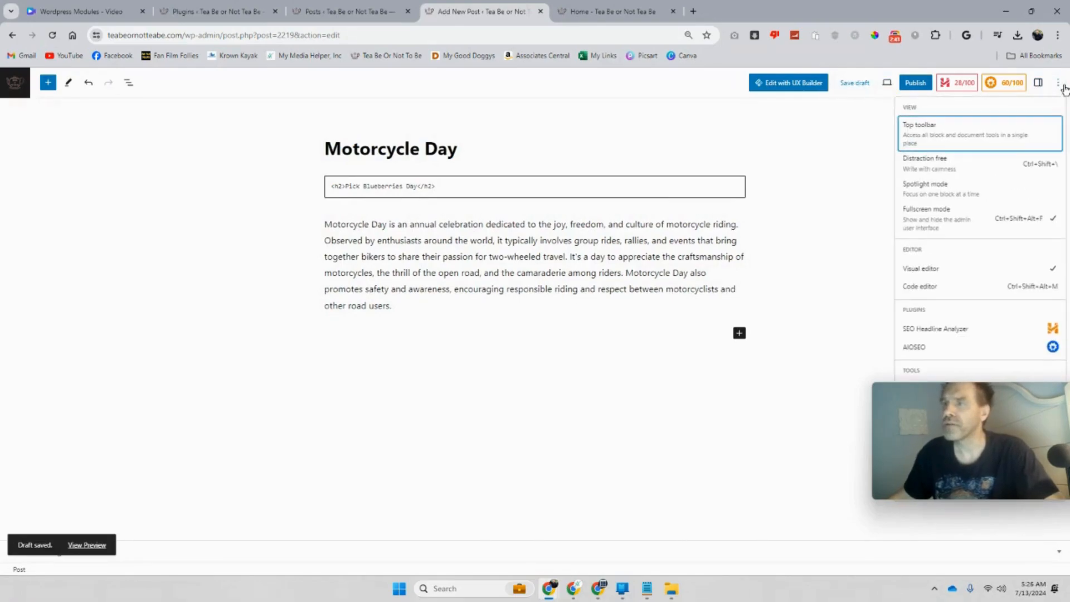
pyautogui.rightClick(888, 85)
pyautogui.click(974, 161)
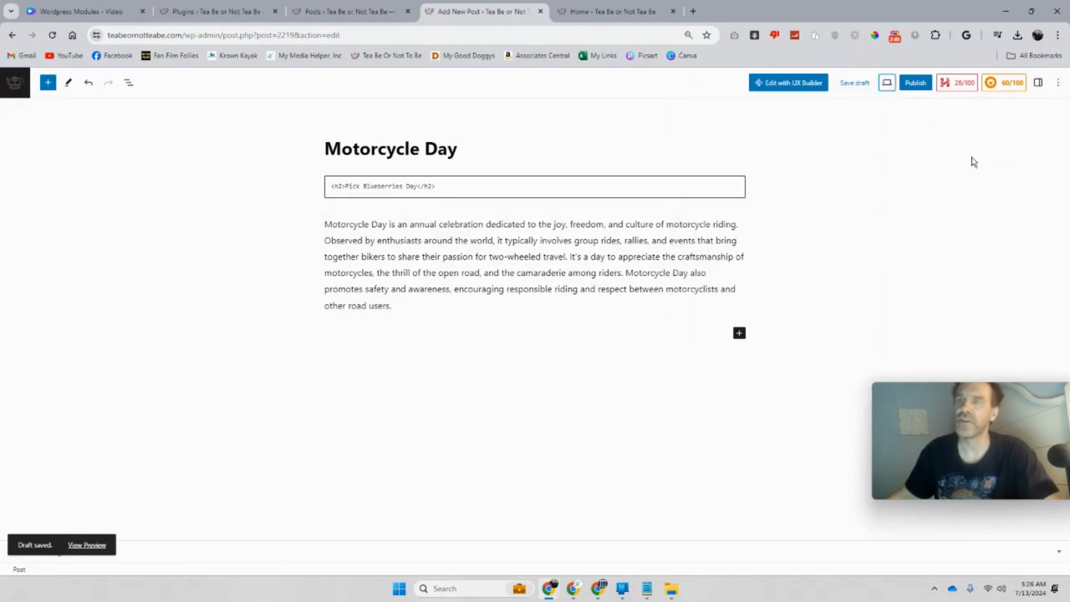
pyautogui.click(887, 83)
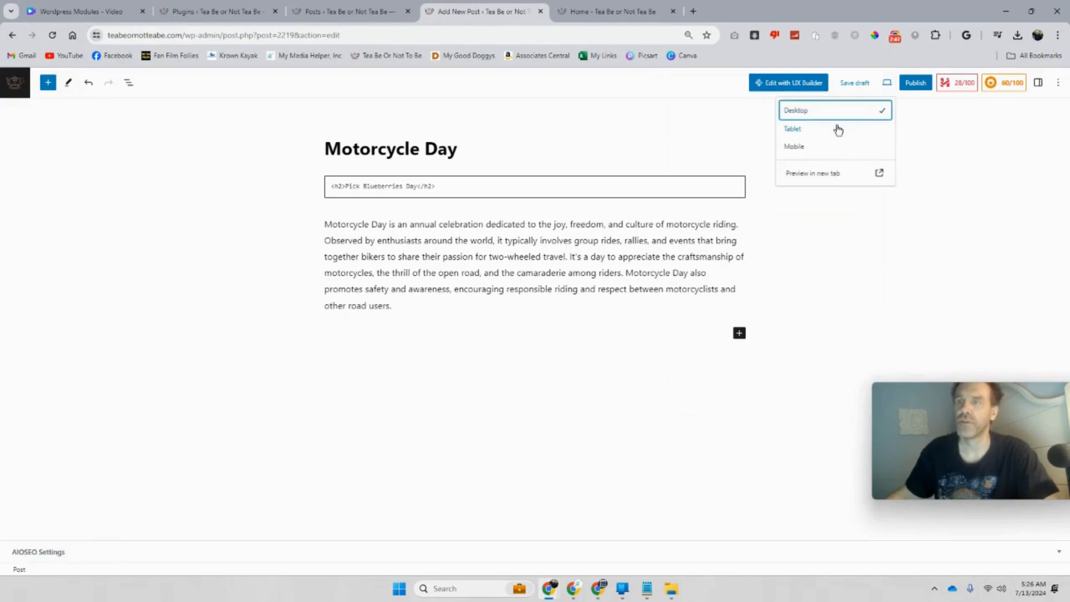
pyautogui.click(885, 173)
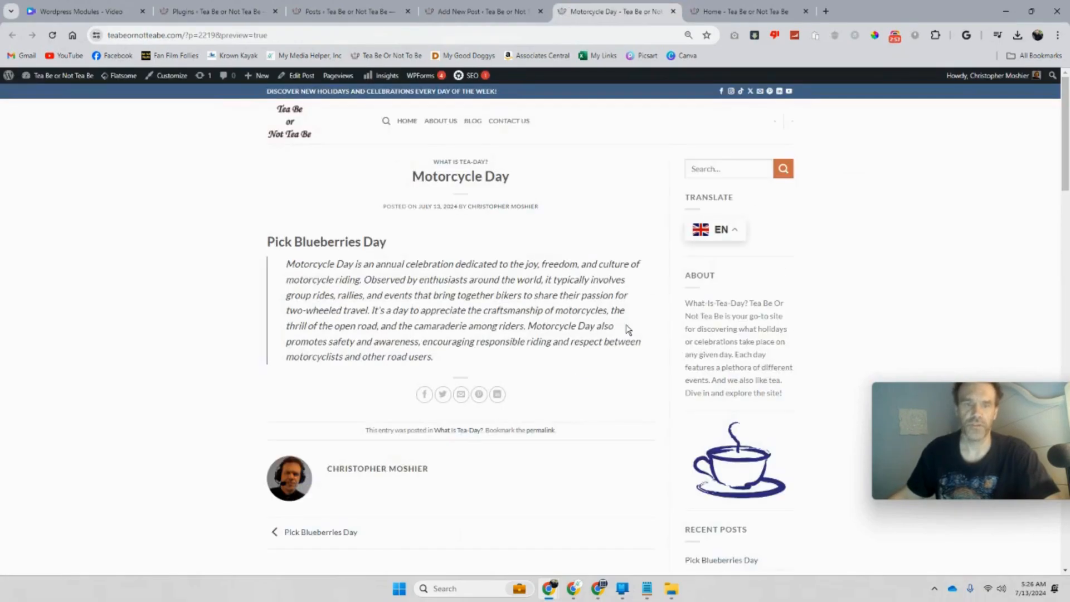
pyautogui.scroll(-5, 351, 330)
pyautogui.scroll(5, 351, 330)
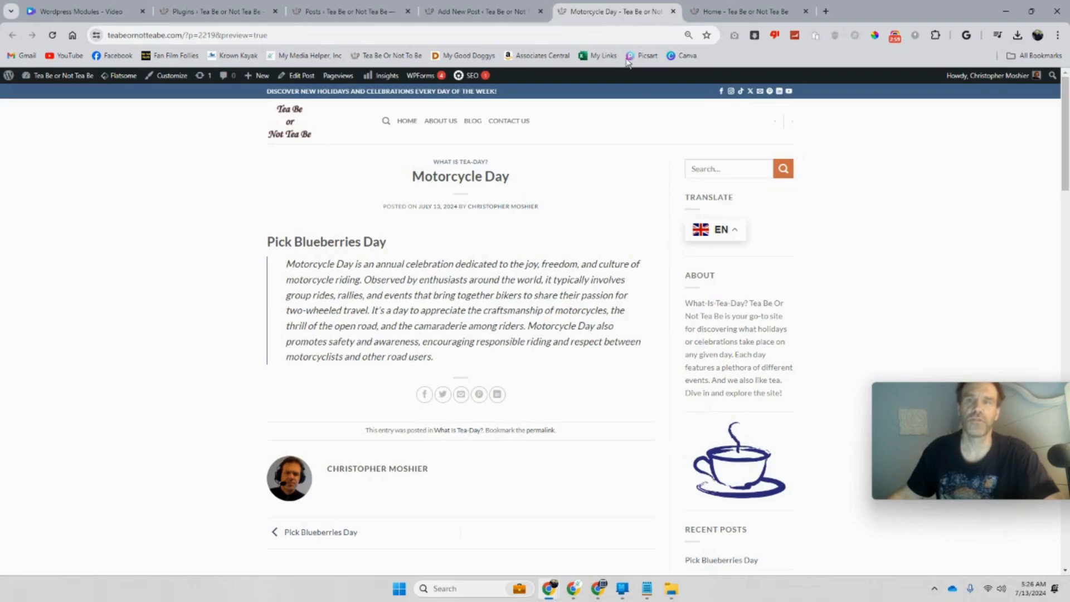
# - Return to the post editor, insert a Separator block and move it up between the HTML heading and the quote
pyautogui.click(483, 12)
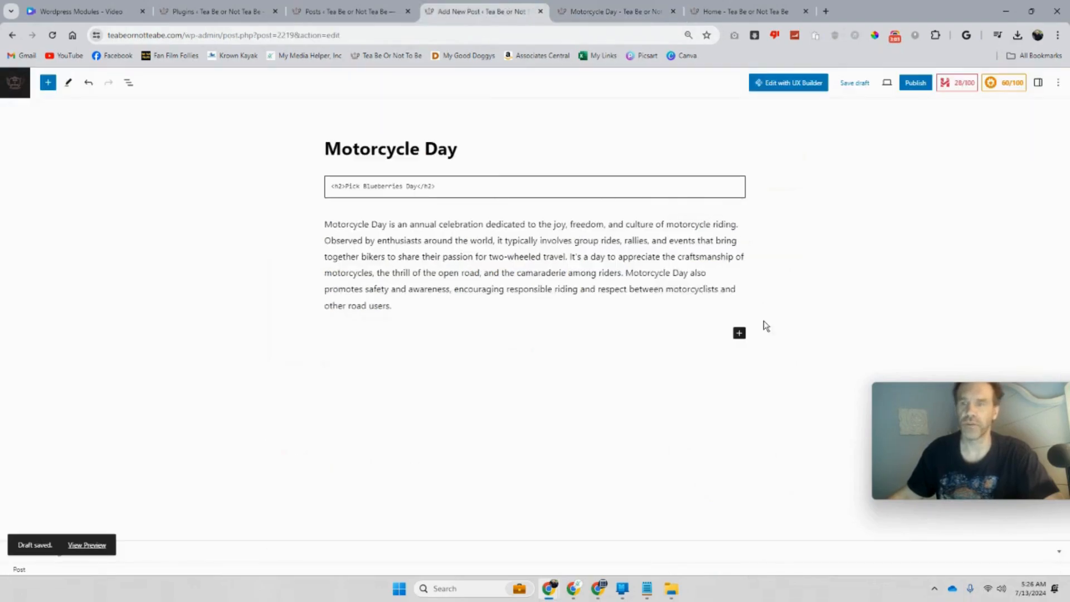
pyautogui.click(739, 333)
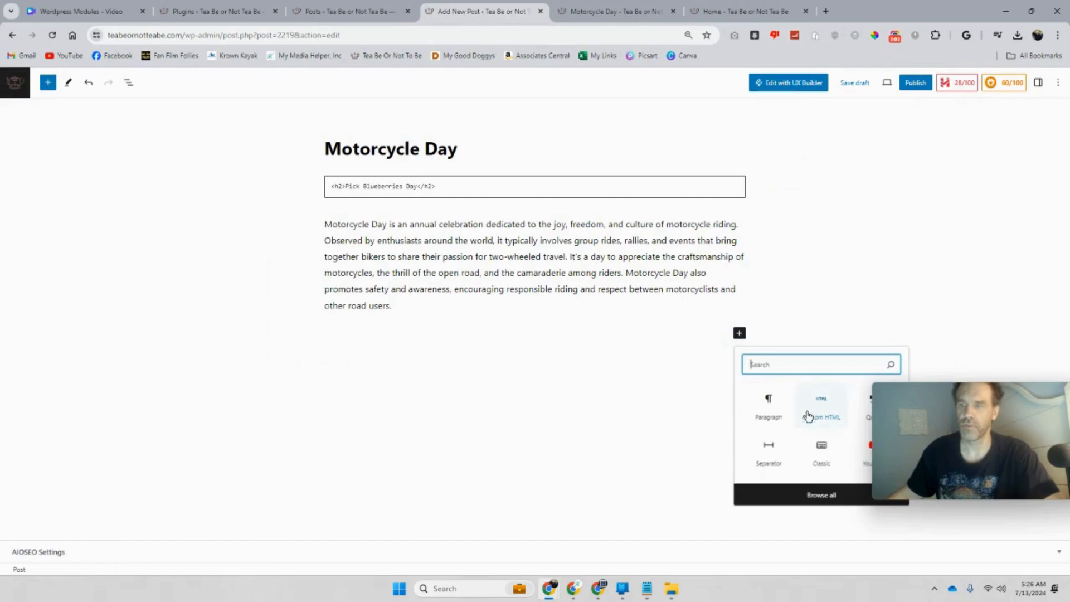
pyautogui.click(768, 454)
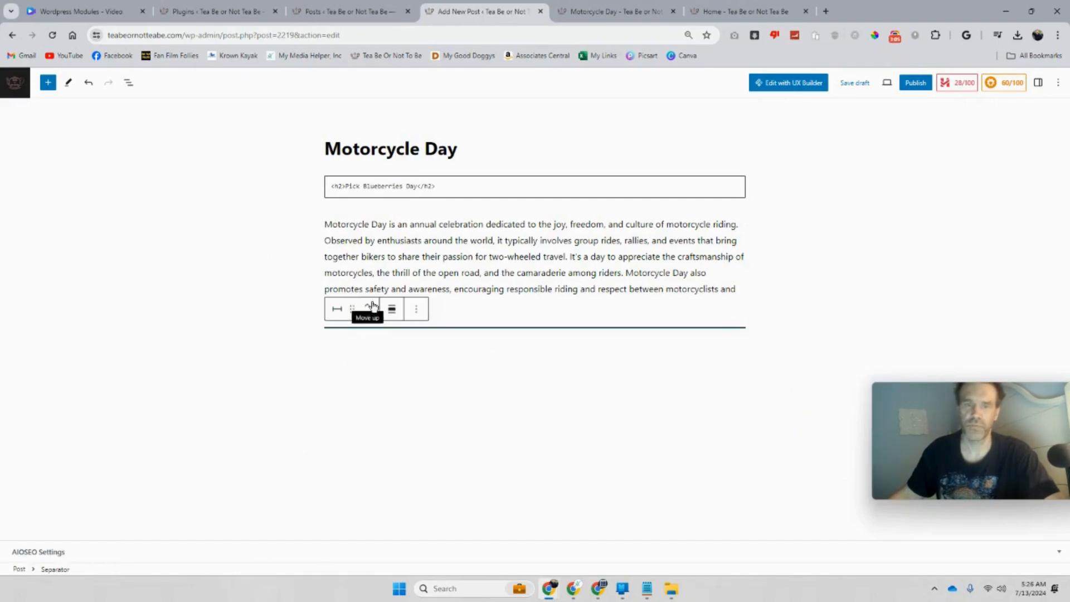
pyautogui.click(360, 328)
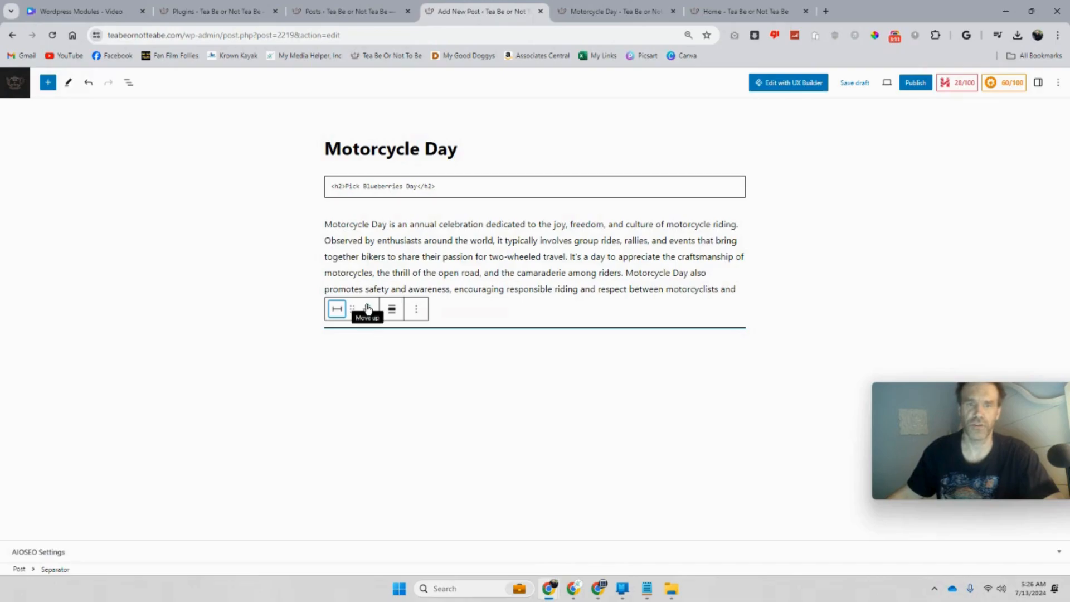
pyautogui.click(367, 307)
pyautogui.click(425, 349)
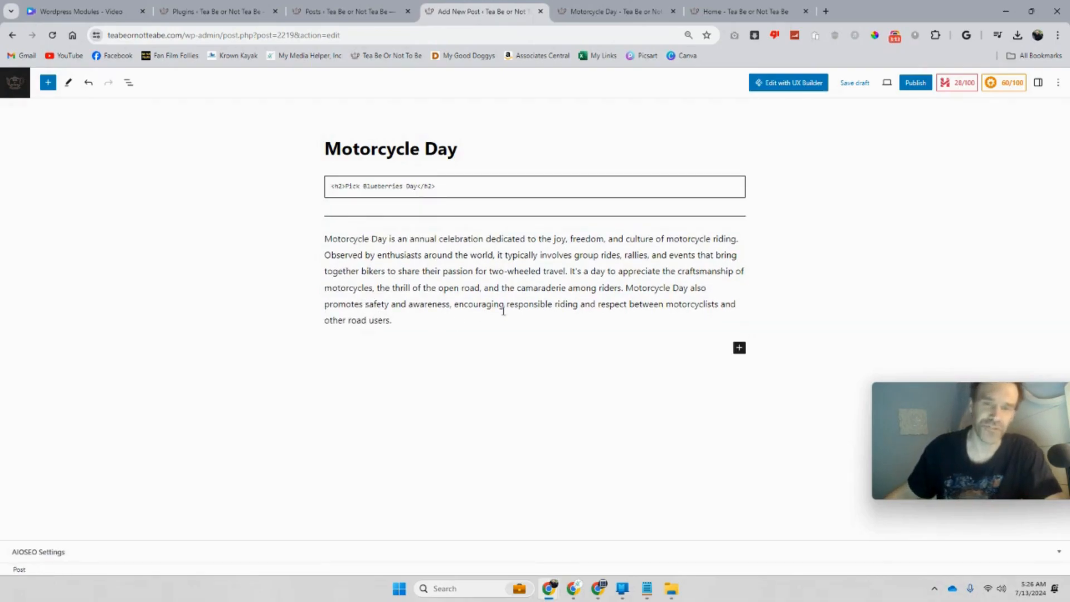
# - Insert a second Separator block below the Motorcycle Day quote
pyautogui.click(740, 349)
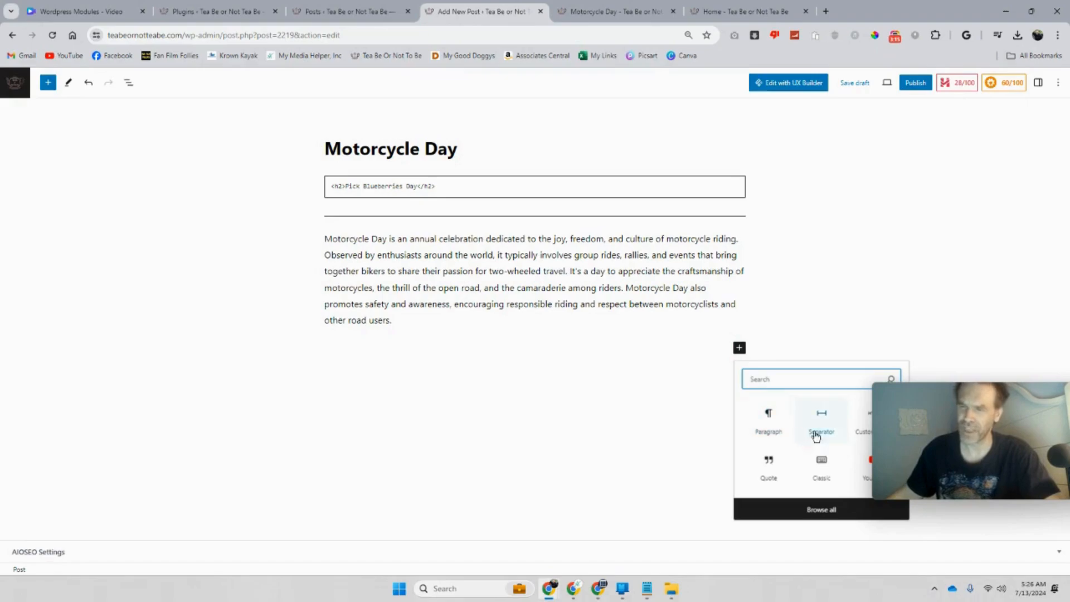
pyautogui.click(826, 435)
pyautogui.click(594, 389)
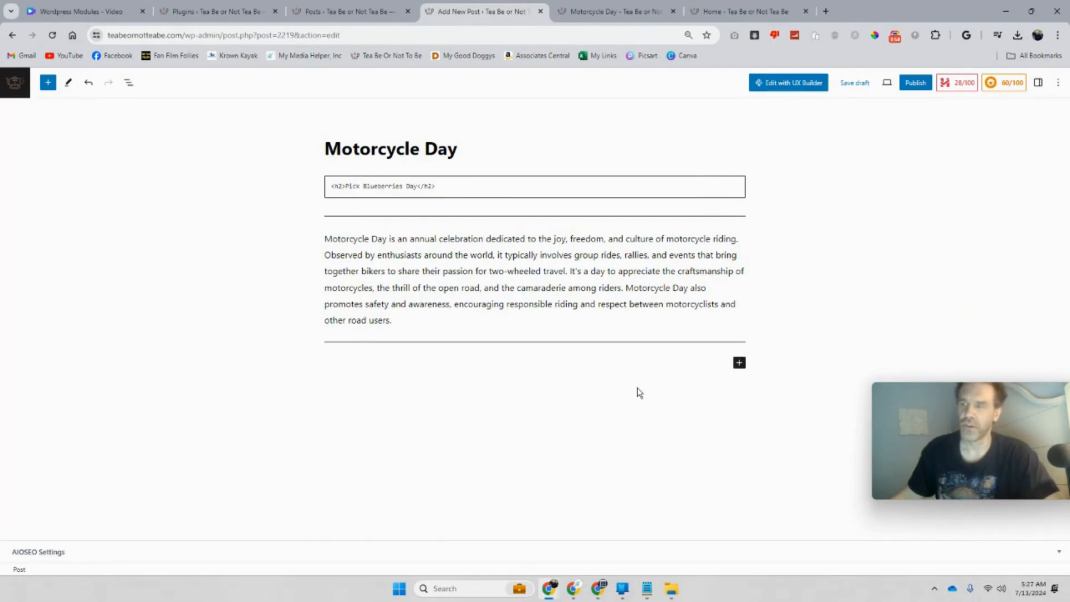
# - Browse the full block library and insert a Columns block with the 33 / 33 / 33 variation below the last separator
pyautogui.click(739, 363)
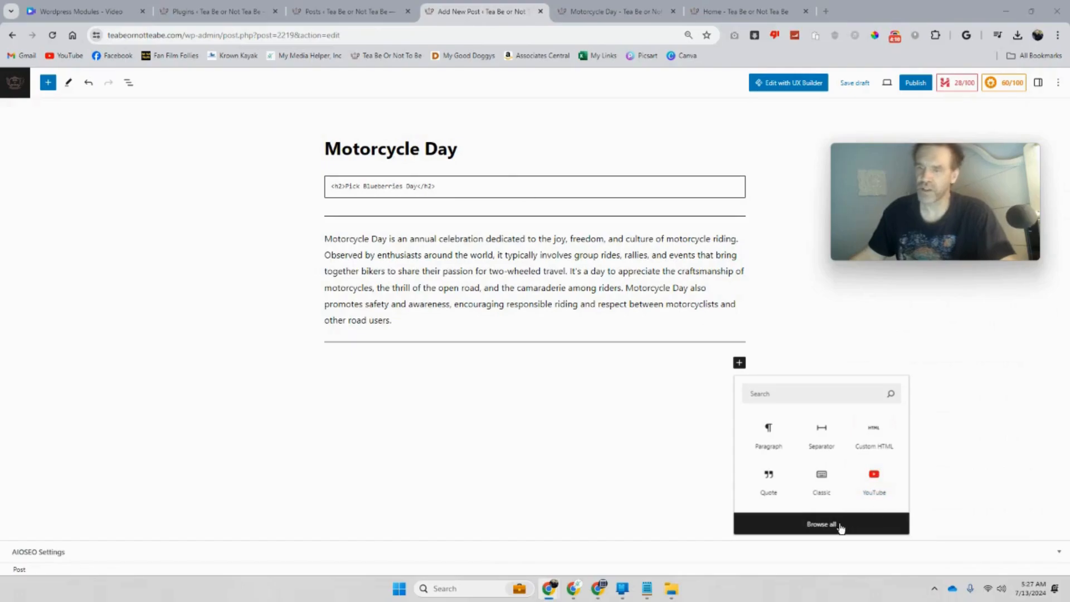
pyautogui.click(841, 529)
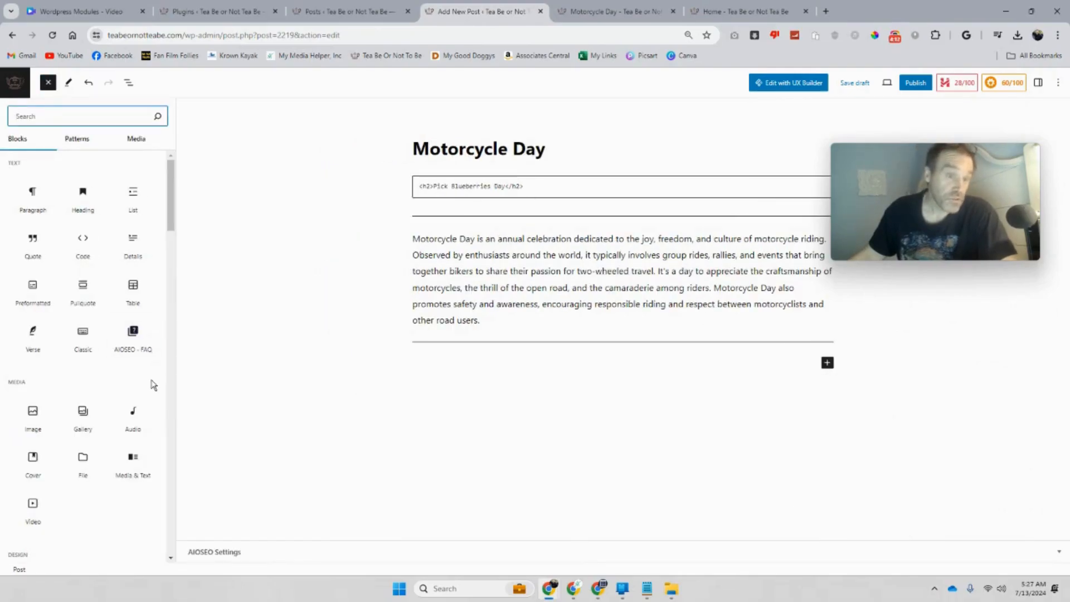
pyautogui.moveTo(114, 282)
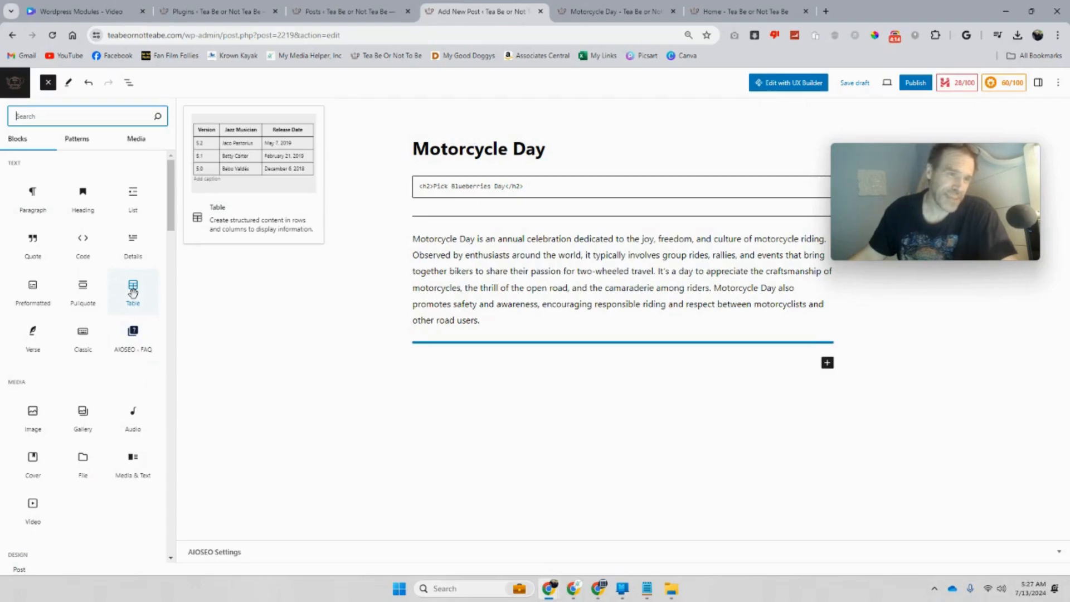
pyautogui.scroll(-3, 123, 329)
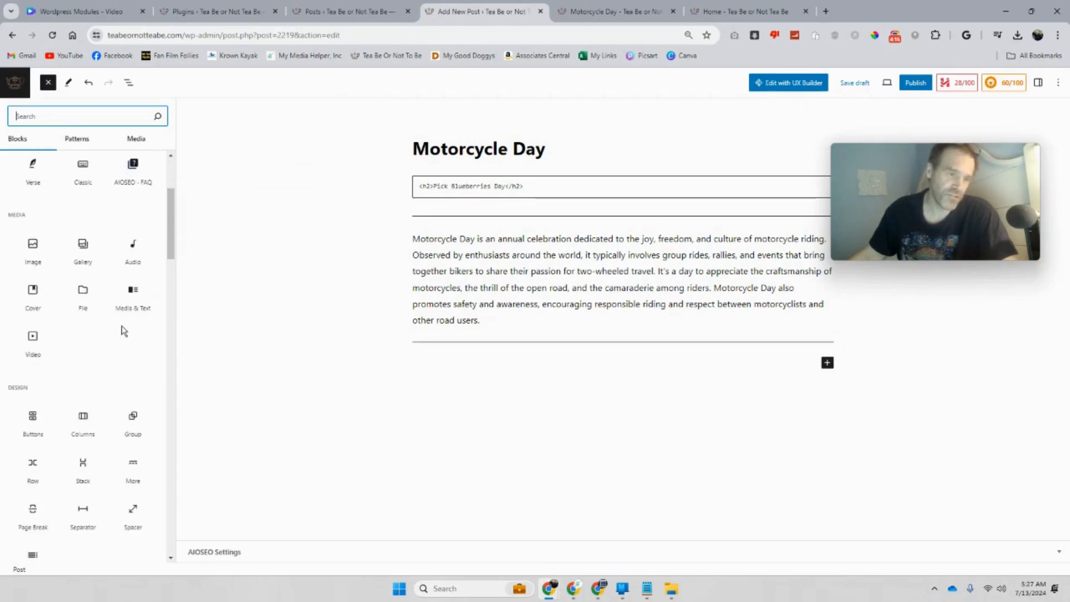
pyautogui.scroll(-1, 121, 326)
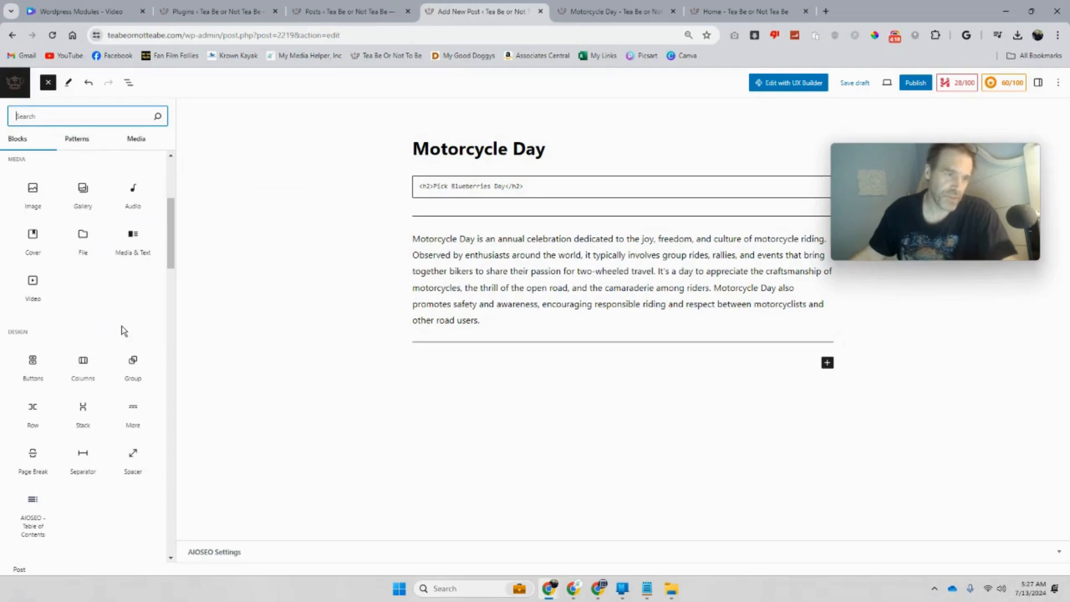
pyautogui.moveTo(86, 362)
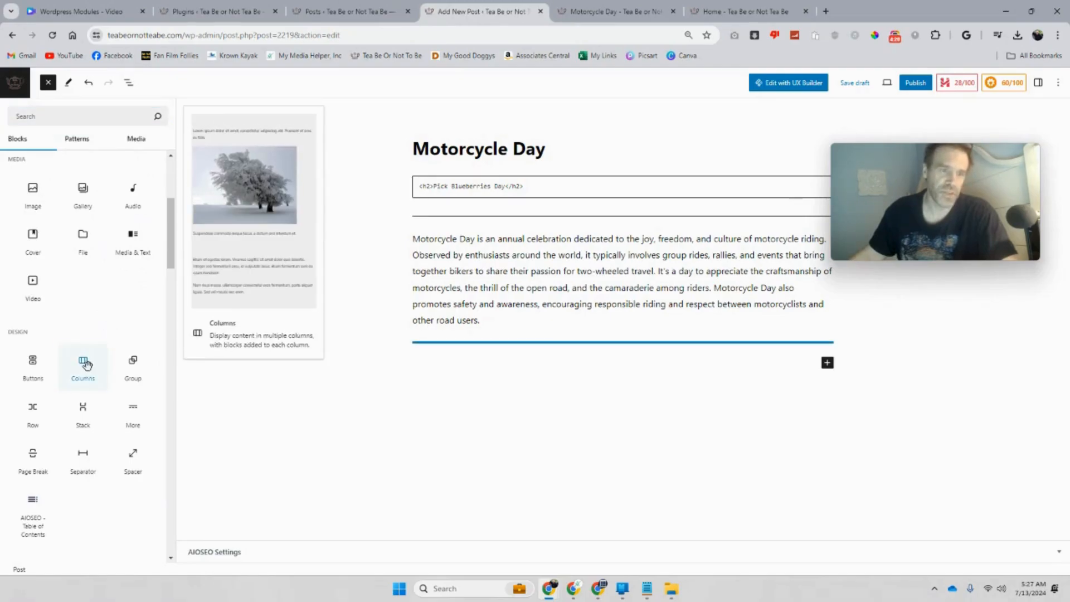
pyautogui.click(86, 363)
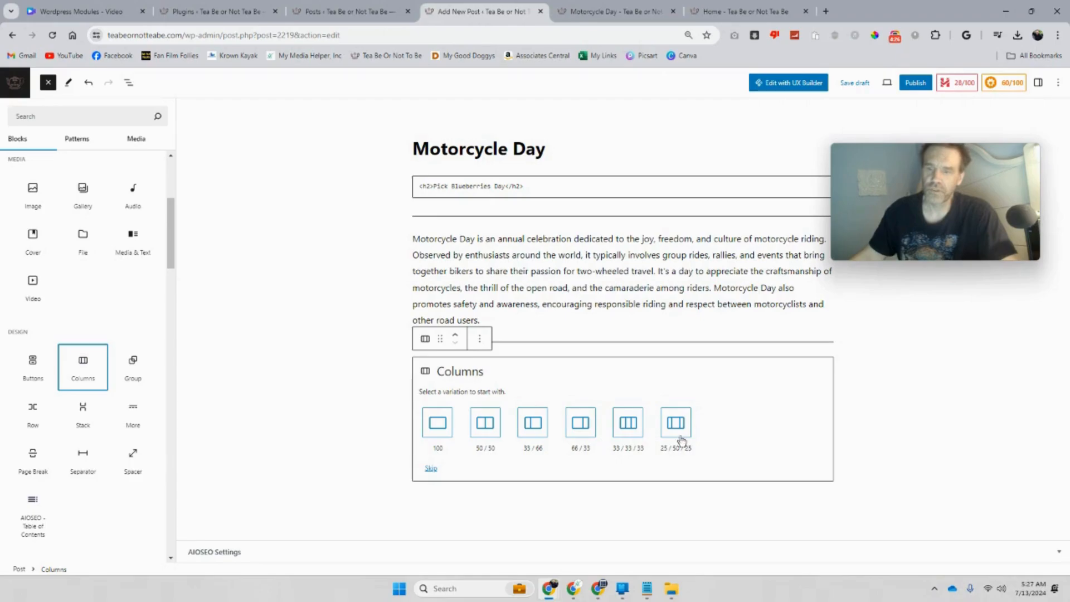
pyautogui.click(628, 428)
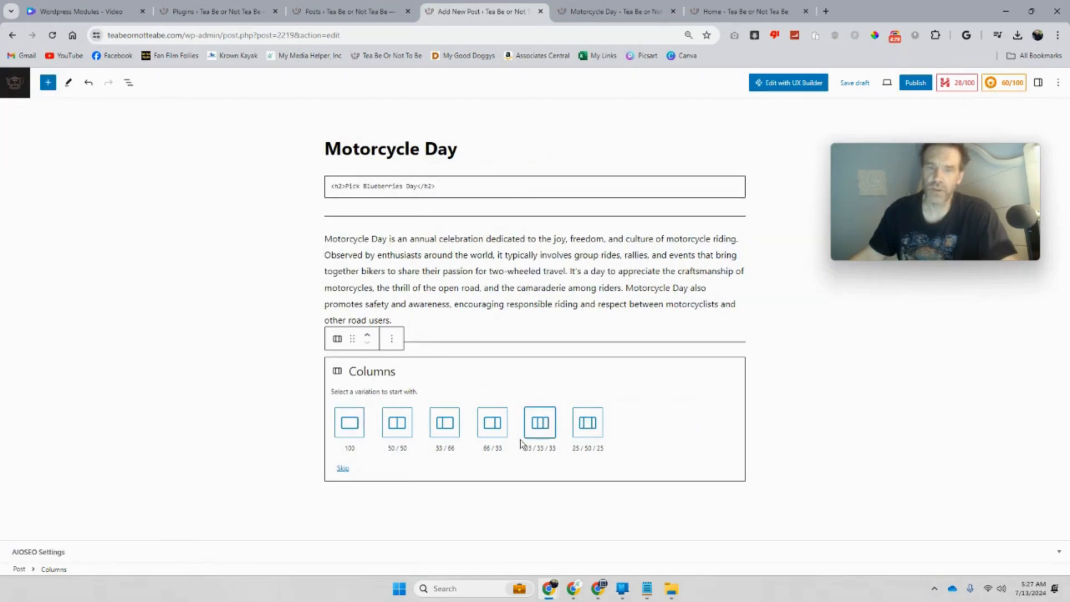
pyautogui.click(534, 423)
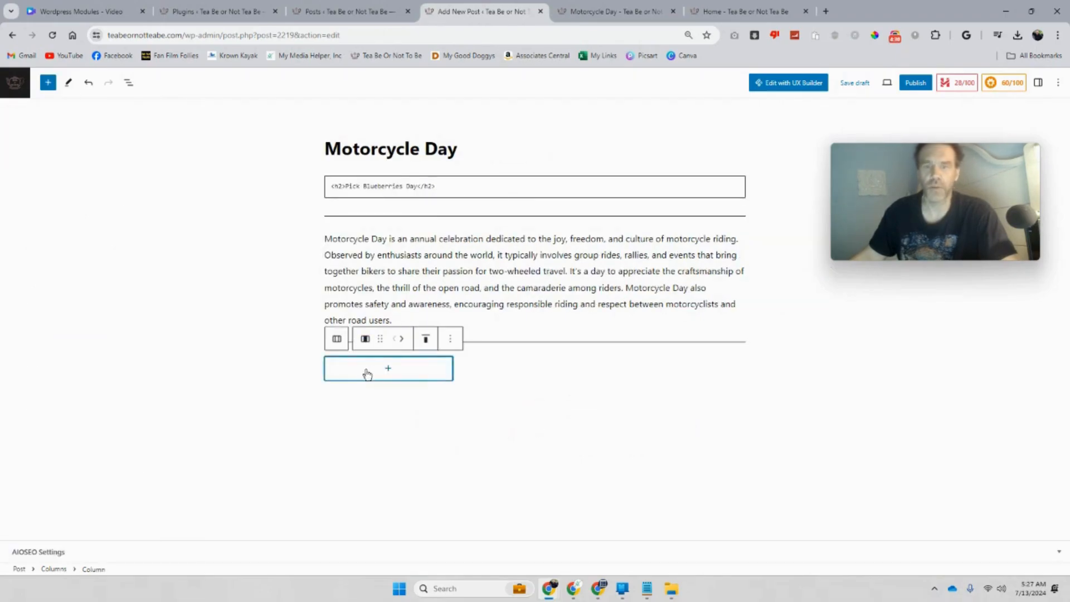
pyautogui.click(480, 377)
pyautogui.click(695, 372)
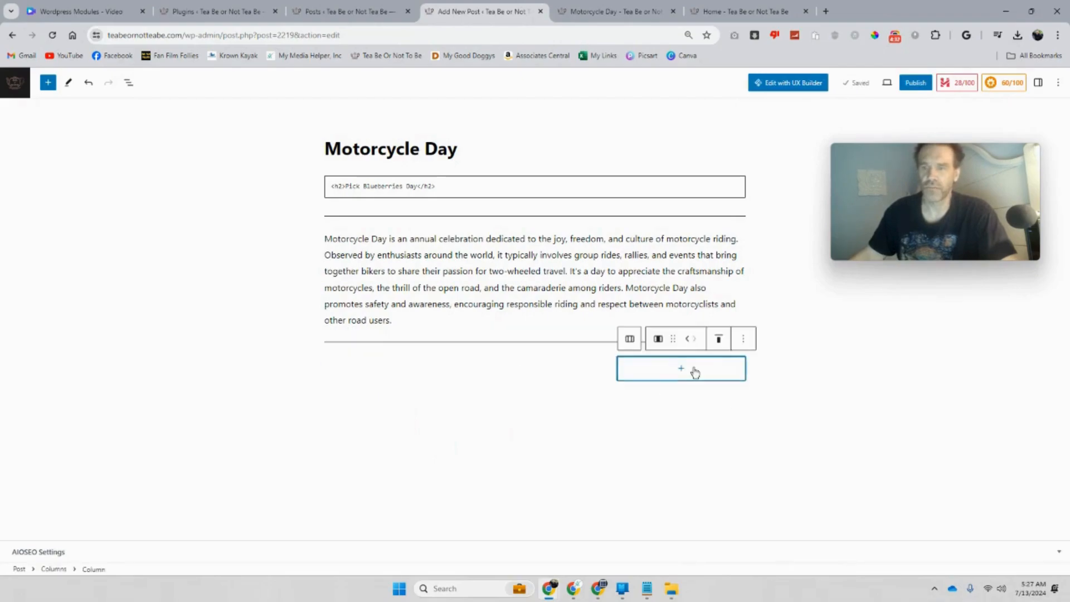
# - Insert a YouTube embed block from the full block library into the first of the three columns
pyautogui.click(377, 374)
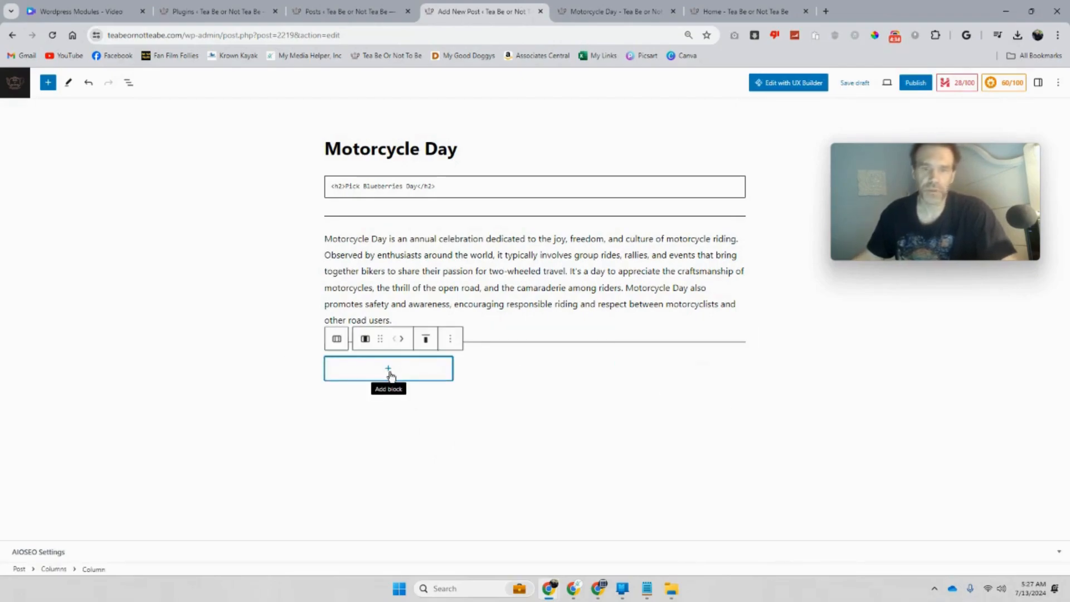
pyautogui.click(395, 377)
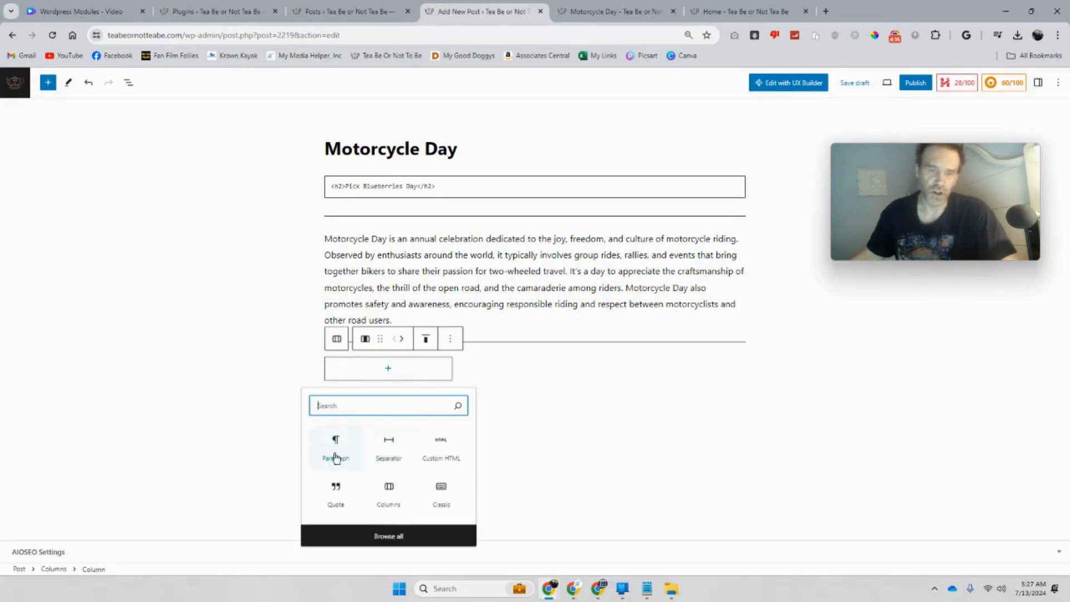
pyautogui.click(408, 541)
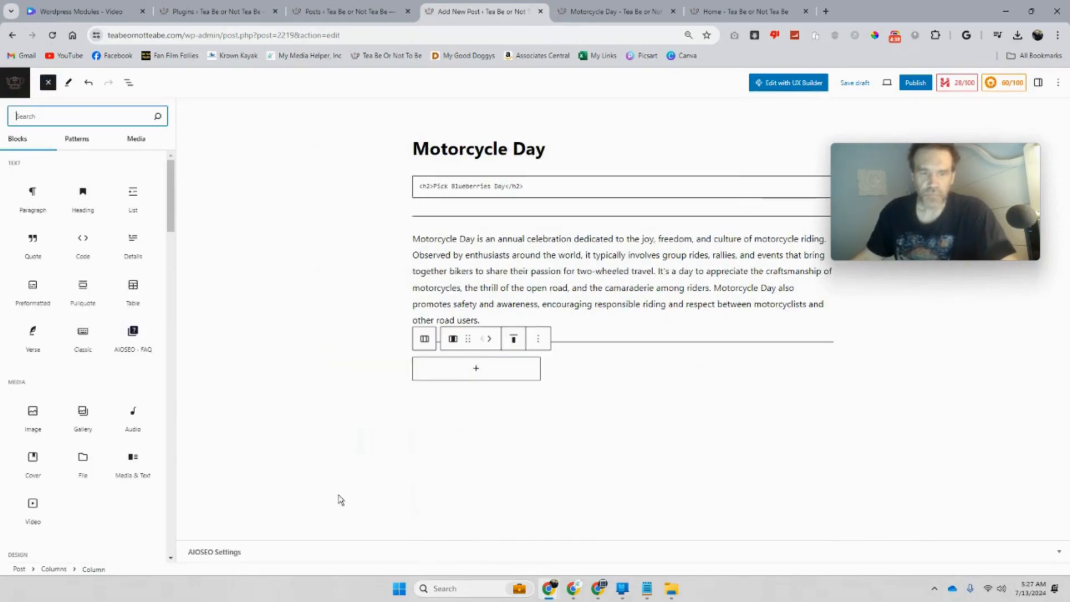
pyautogui.scroll(-15, 150, 334)
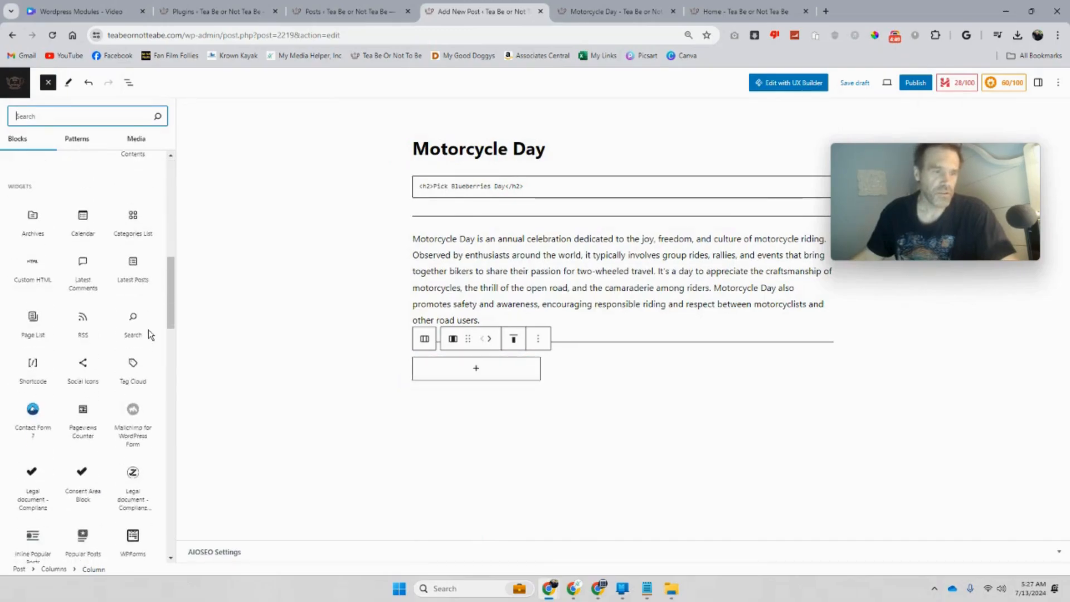
pyautogui.scroll(-10, 150, 335)
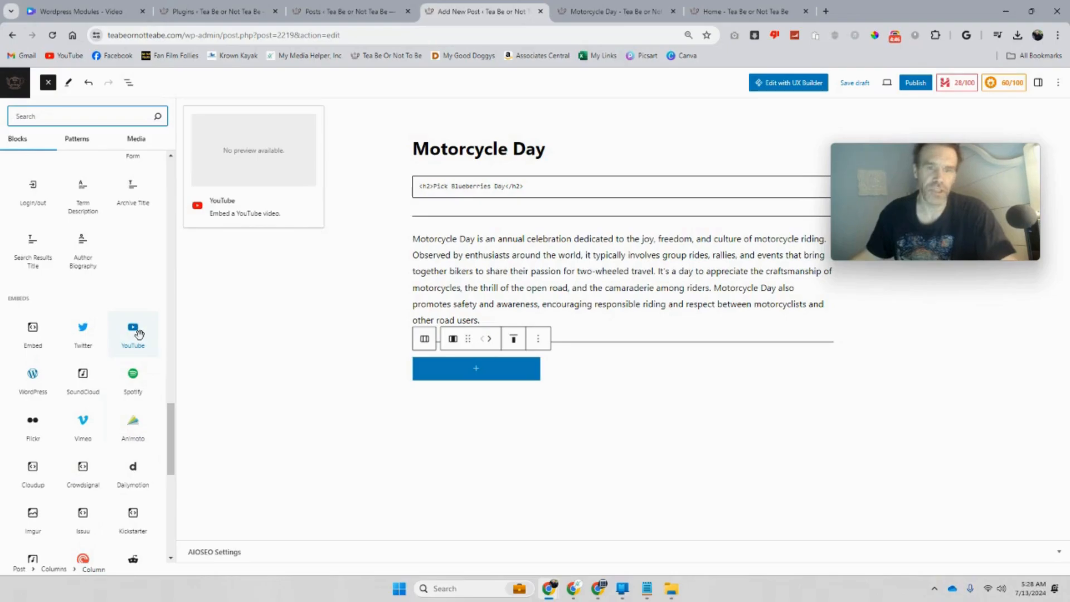
pyautogui.click(133, 334)
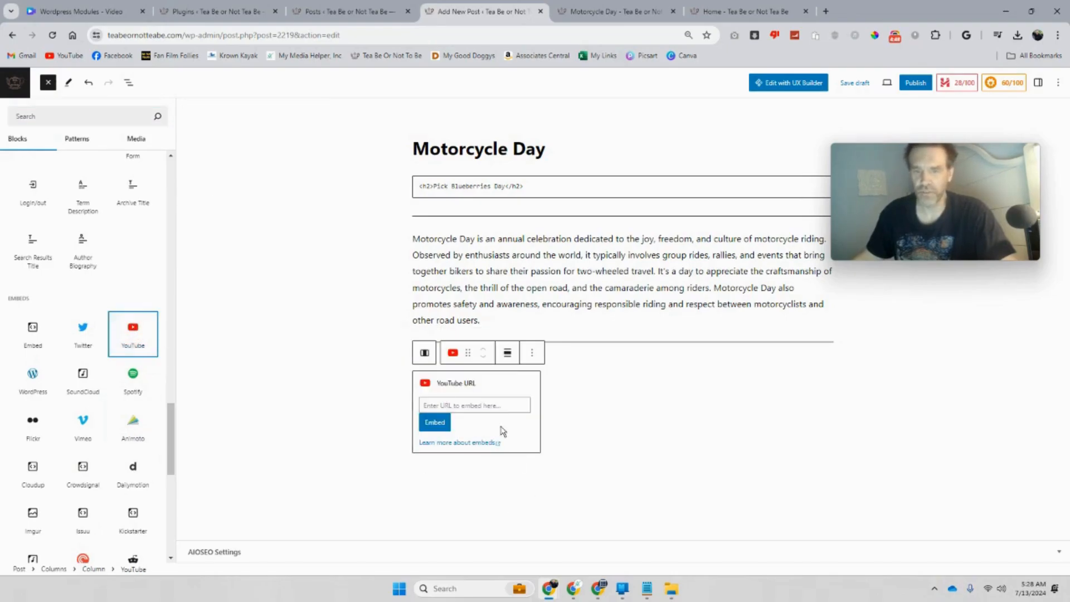
# - Switch to the YouTube browser window and show the channel's Shorts list in YouTube Studio
pyautogui.click(598, 589)
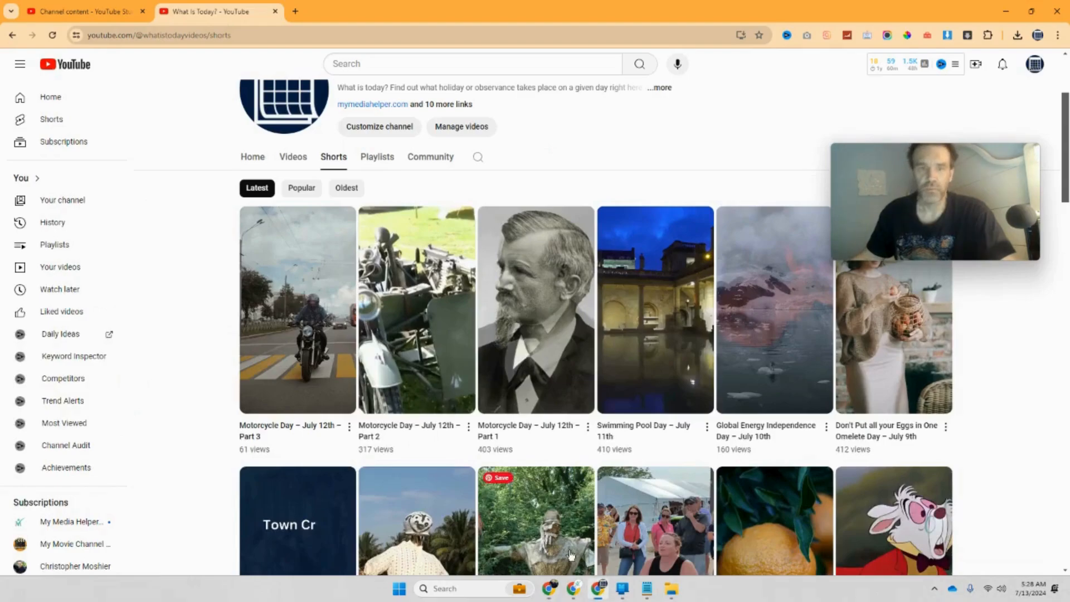
pyautogui.click(118, 22)
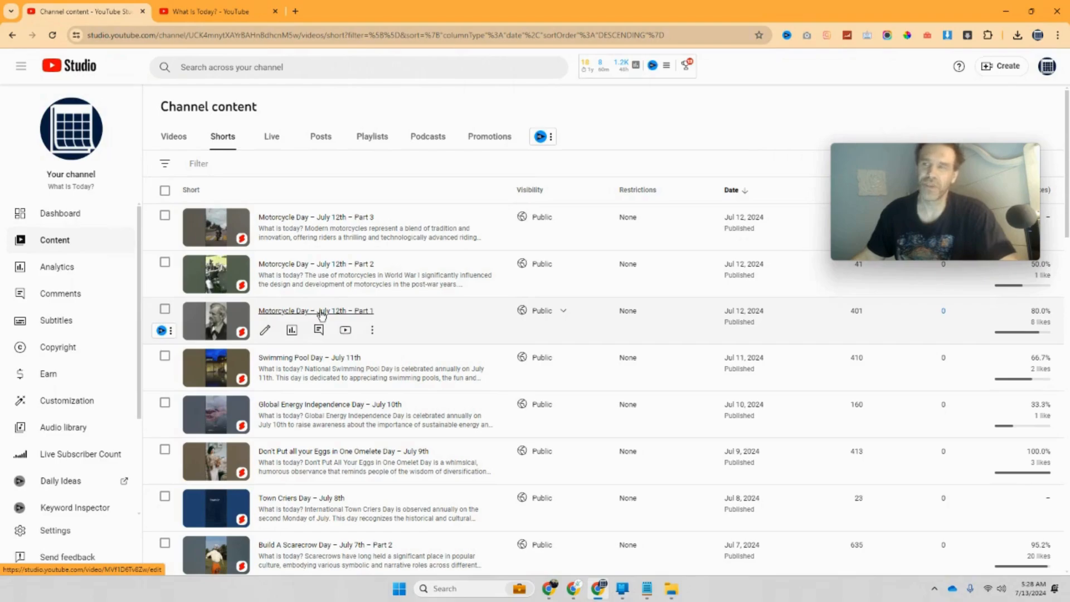
pyautogui.rightClick(84, 120)
pyautogui.click(139, 132)
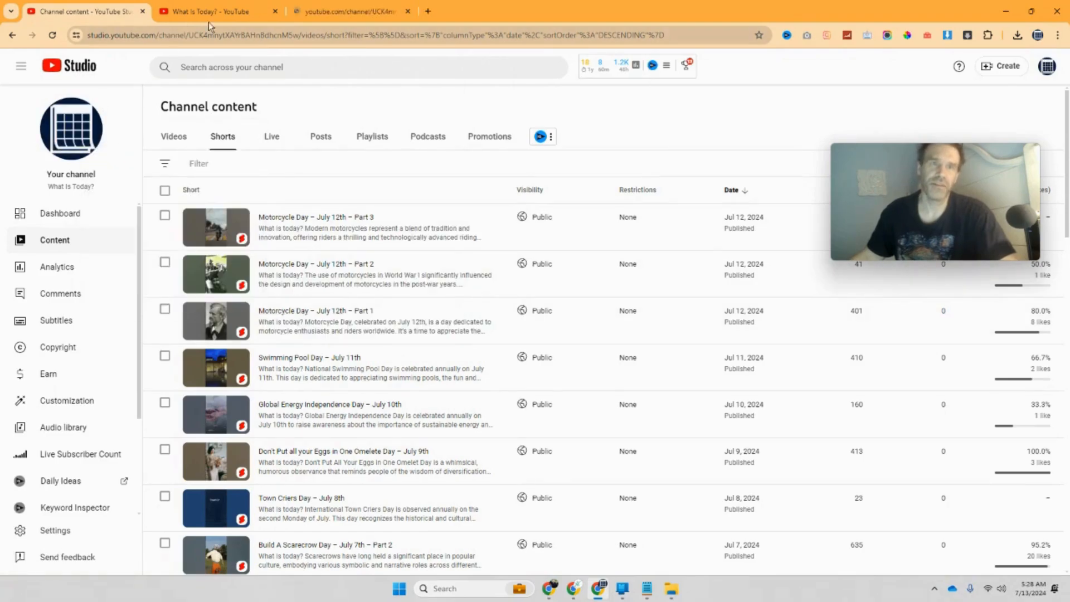
pyautogui.click(321, 14)
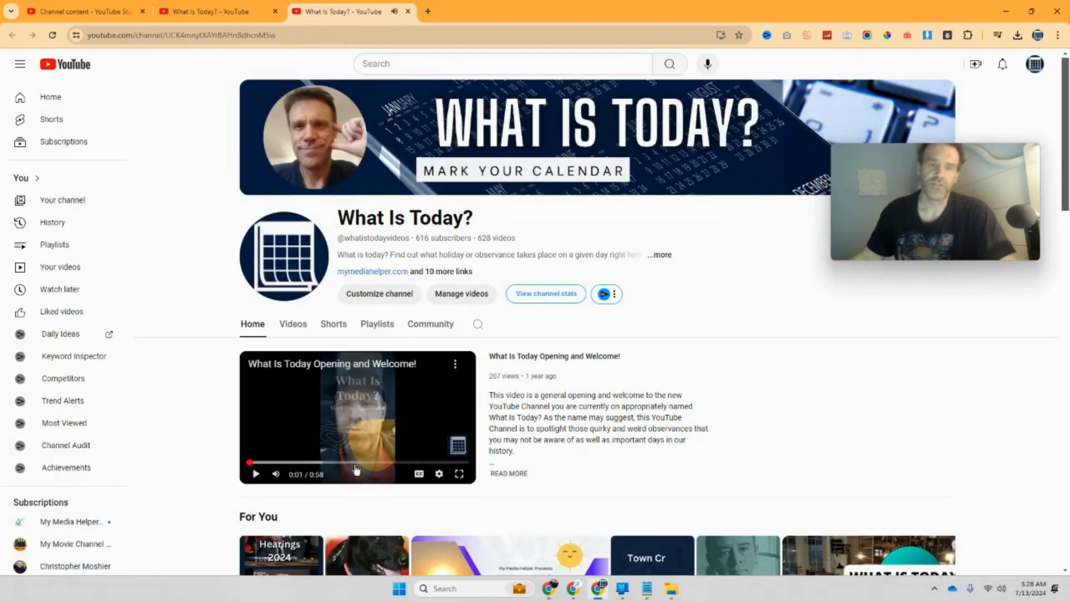
pyautogui.click(89, 11)
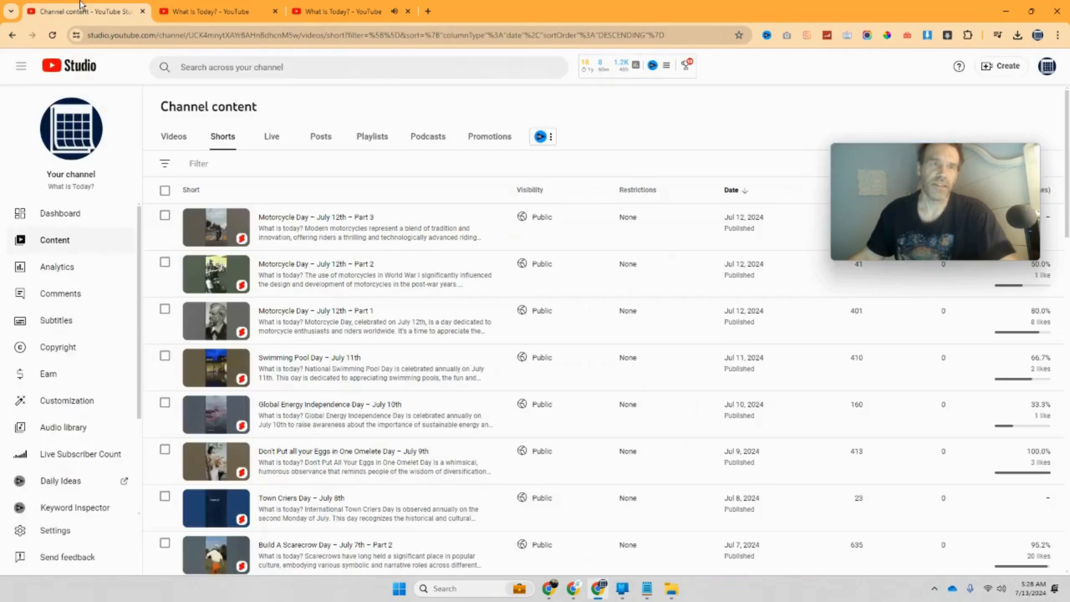
# - Show the channel's Shorts and open the video details of "Motorcycle Day – July 12th – Part 3"
pyautogui.click(64, 244)
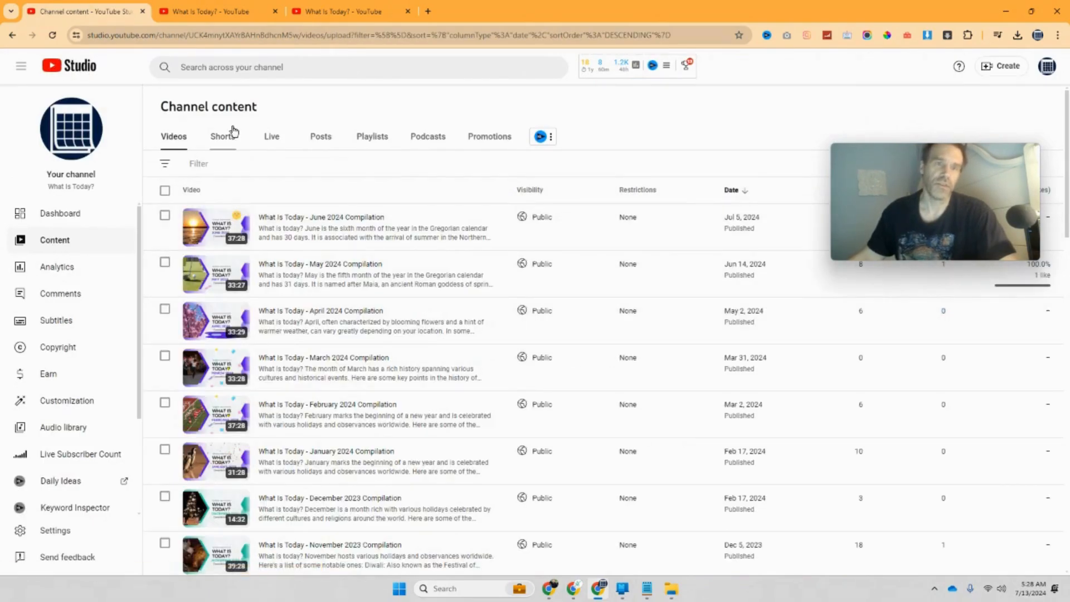
pyautogui.click(234, 133)
pyautogui.click(240, 224)
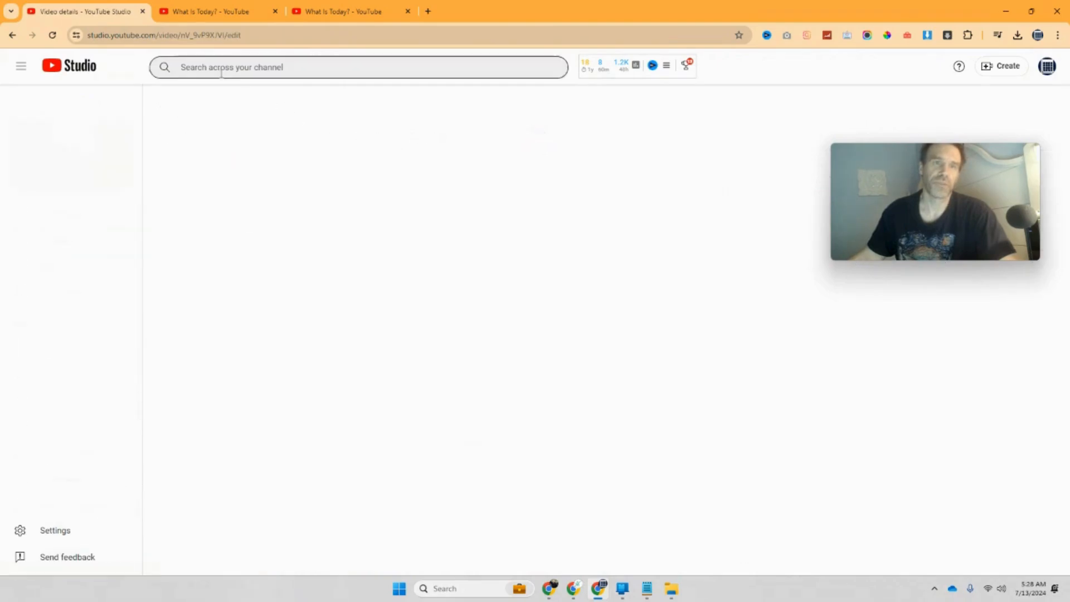
# - Open "Motorcycle Day – July 12th – Part 3" on YouTube from its video details and copy the video's URL
pyautogui.click(78, 162)
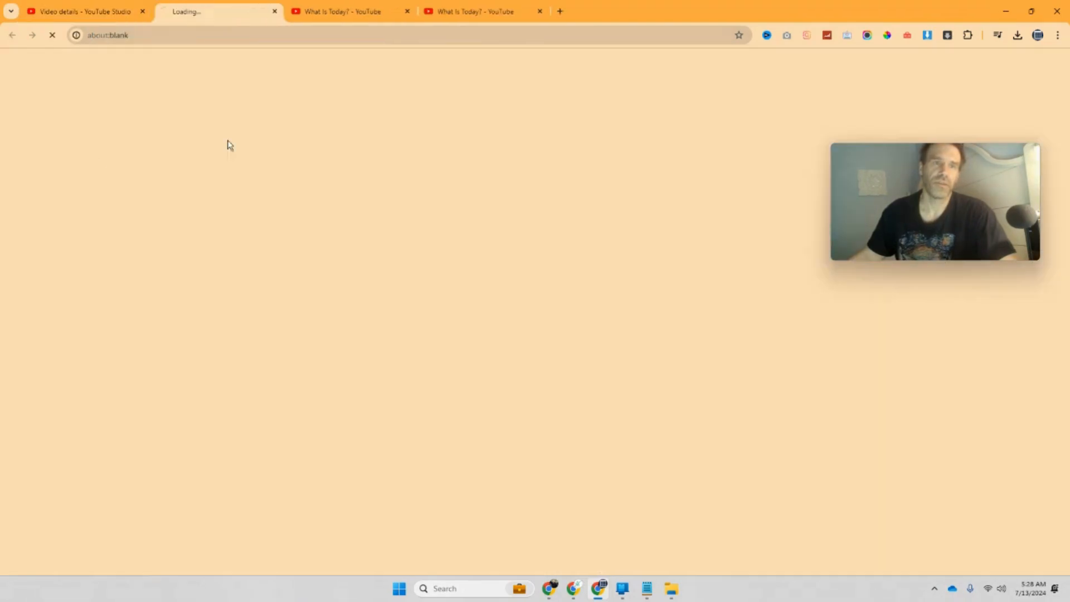
pyautogui.rightClick(212, 38)
pyautogui.click(255, 143)
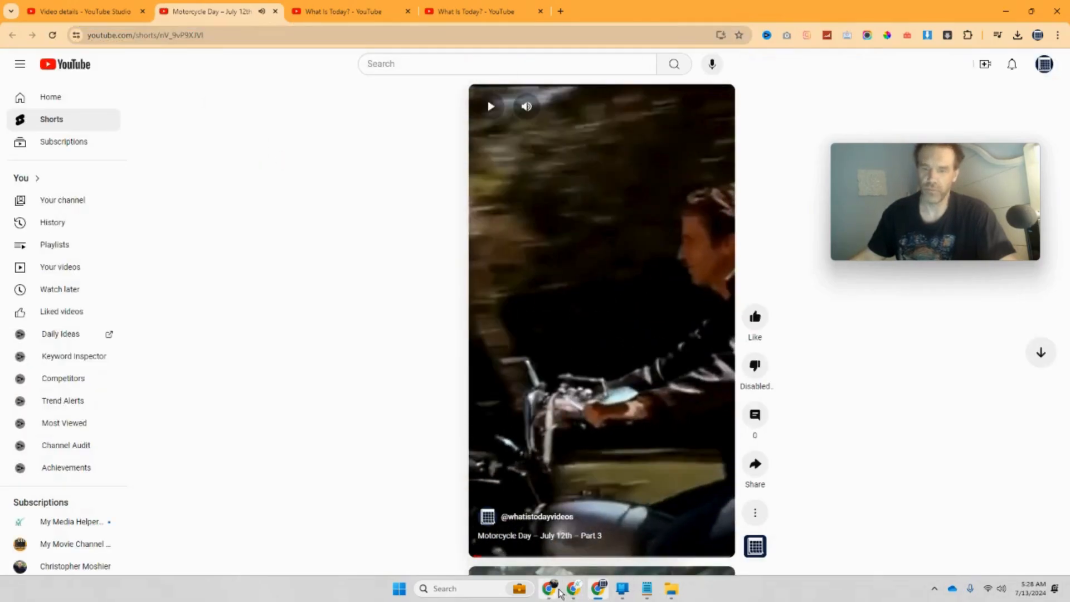
# - Switch to the WordPress post editor and embed the copied Part 3 URL in the first column's YouTube block
pyautogui.moveTo(560, 592)
pyautogui.click(459, 537)
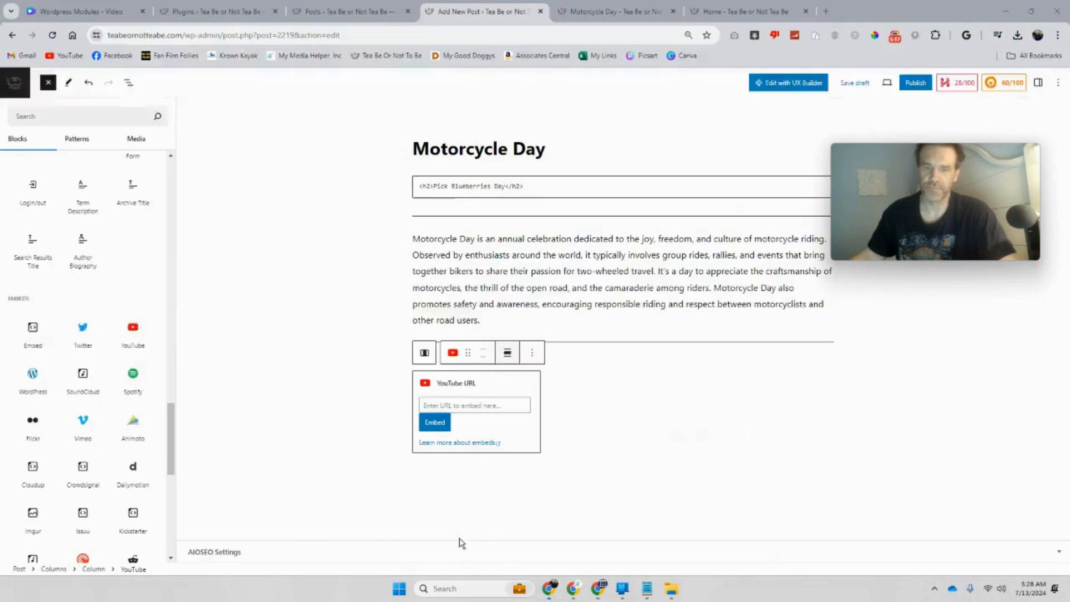
pyautogui.click(467, 402)
pyautogui.rightClick(466, 406)
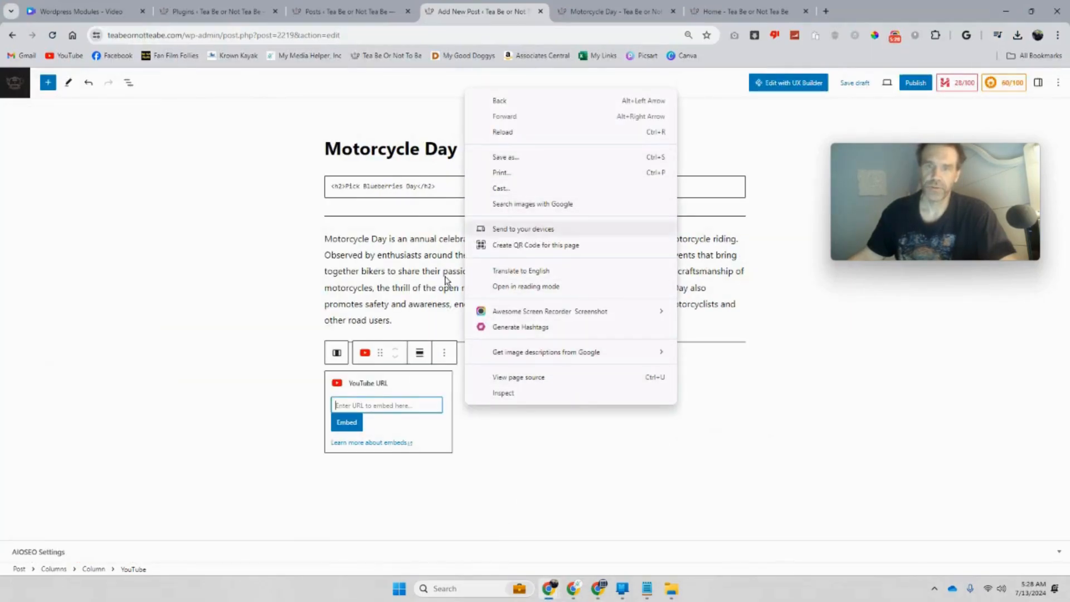
pyautogui.rightClick(373, 413)
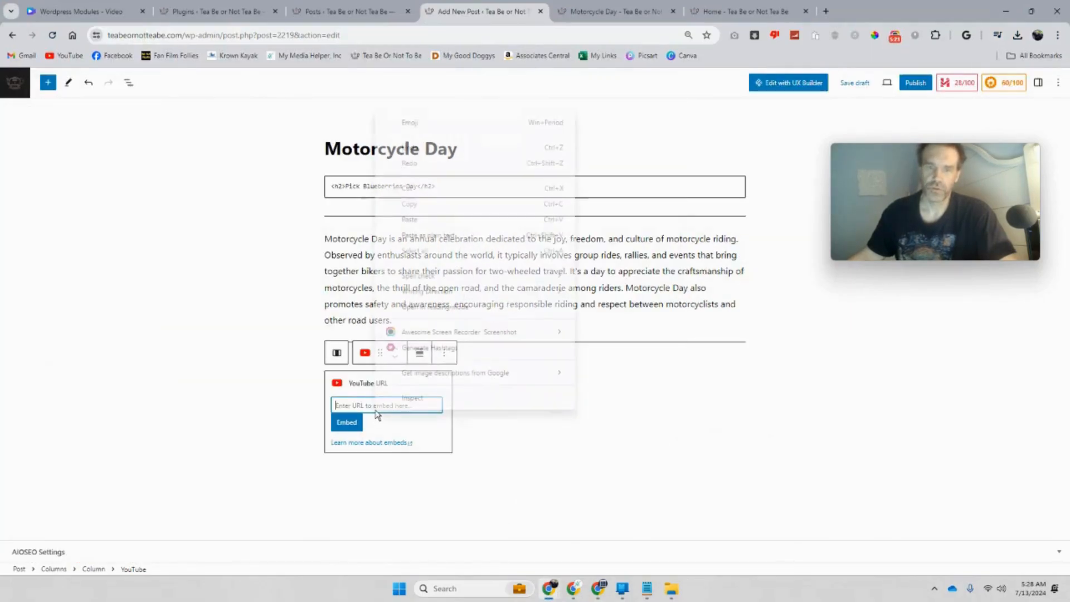
pyautogui.click(399, 221)
pyautogui.click(349, 422)
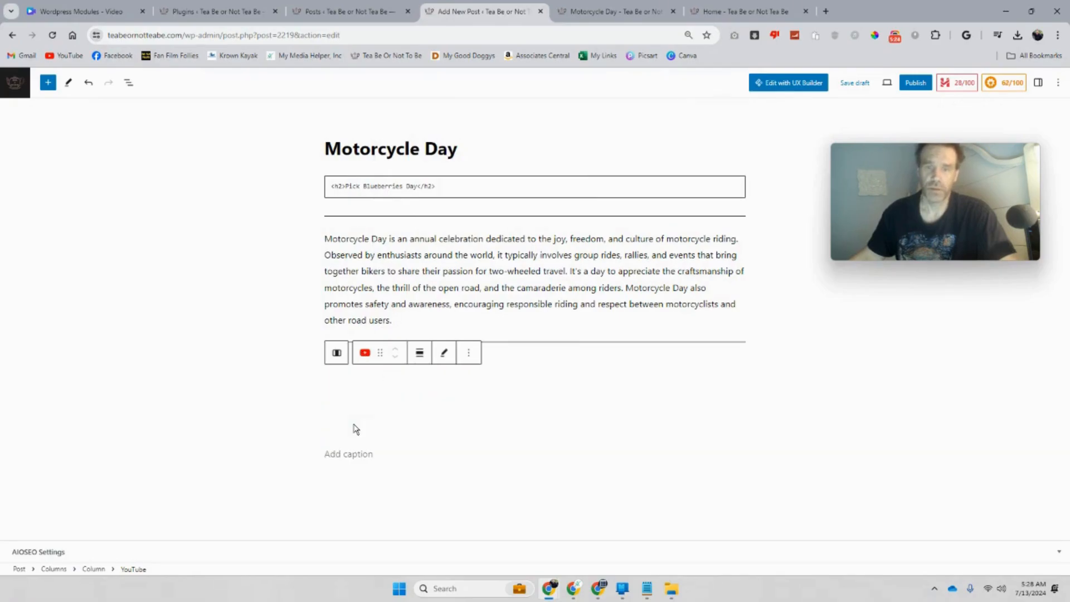
# - Save the draft and reload the Motorcycle Day post preview to check the embedded video
pyautogui.click(849, 88)
pyautogui.click(574, 13)
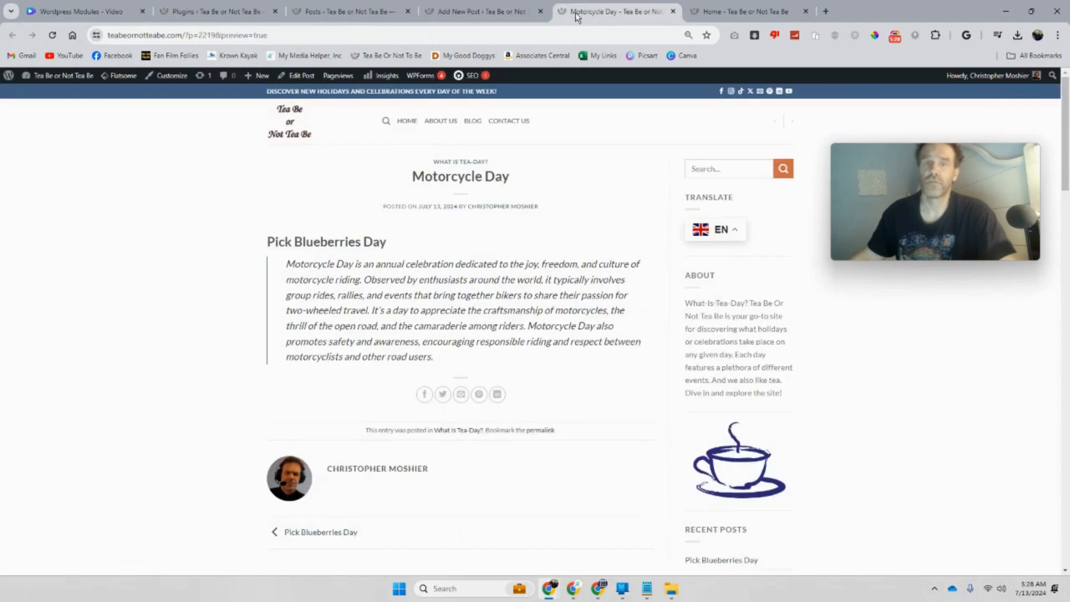
pyautogui.click(52, 35)
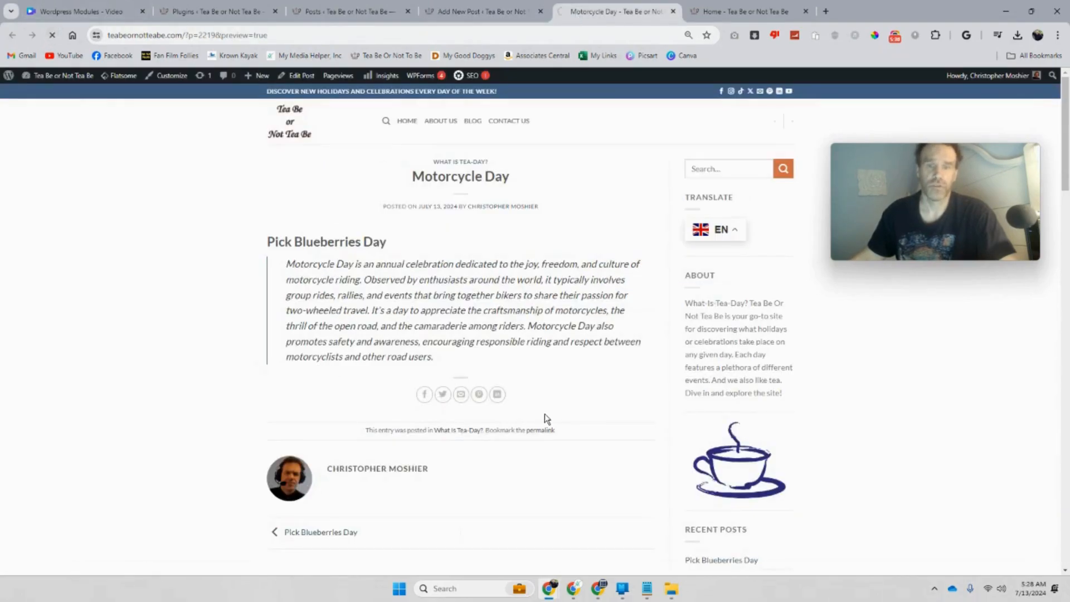
pyautogui.scroll(-3, 545, 418)
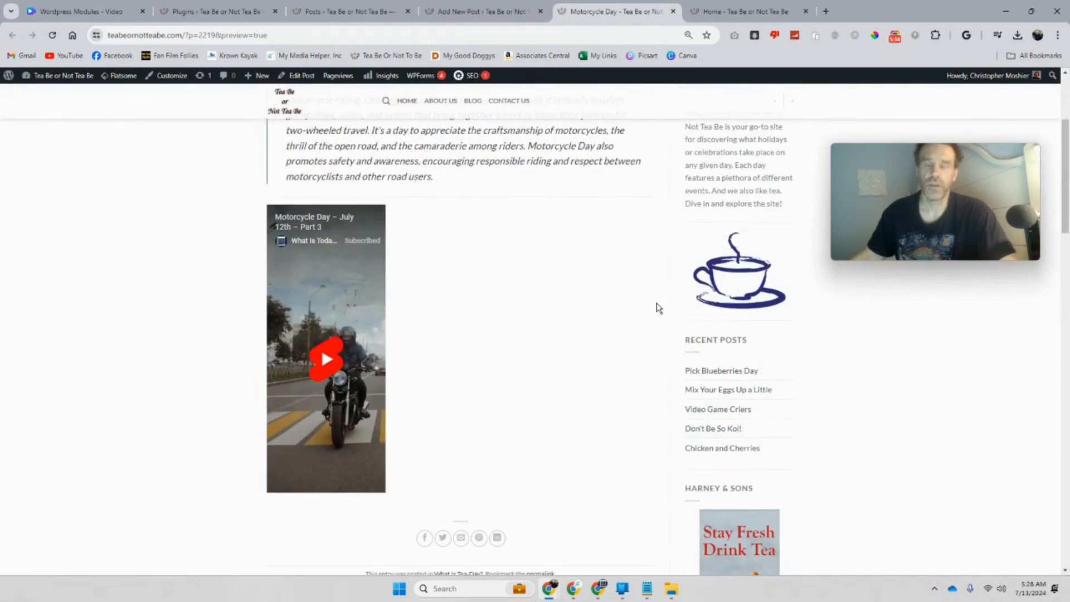
# - Switch to the YouTube window, search the What Is Today? channel for "july 12" and open "Motorcycle Day – July 12th – Part 1"
pyautogui.click(567, 592)
pyautogui.click(591, 592)
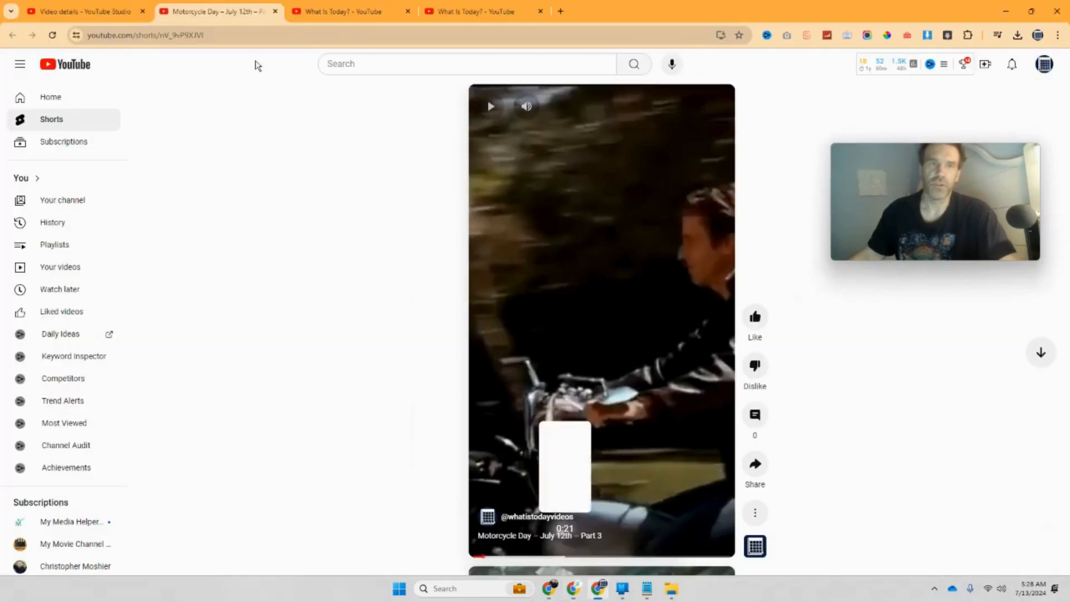
pyautogui.click(84, 11)
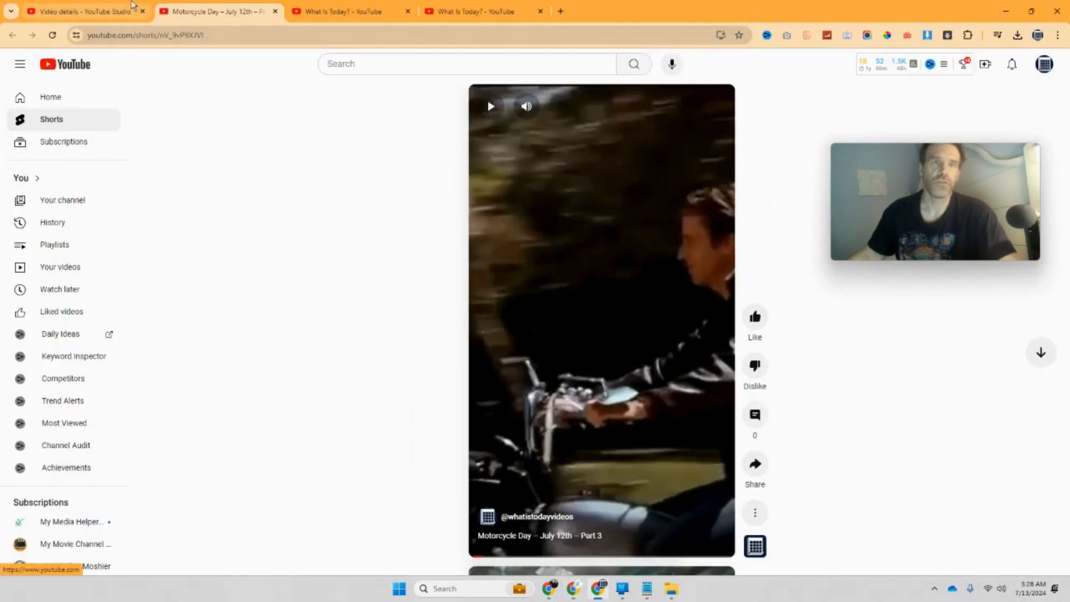
pyautogui.click(343, 12)
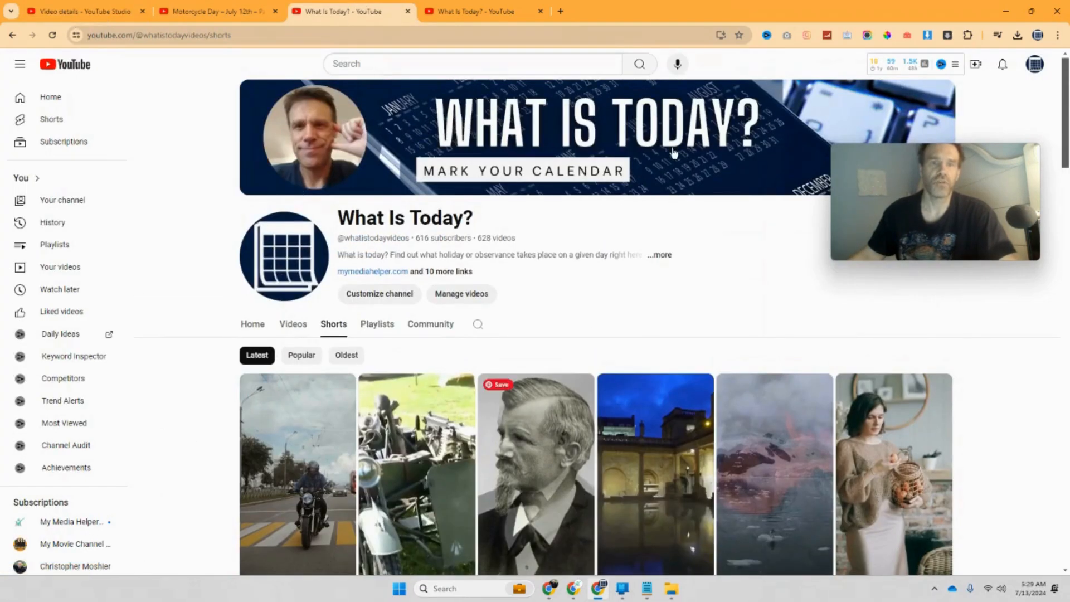
pyautogui.click(478, 329)
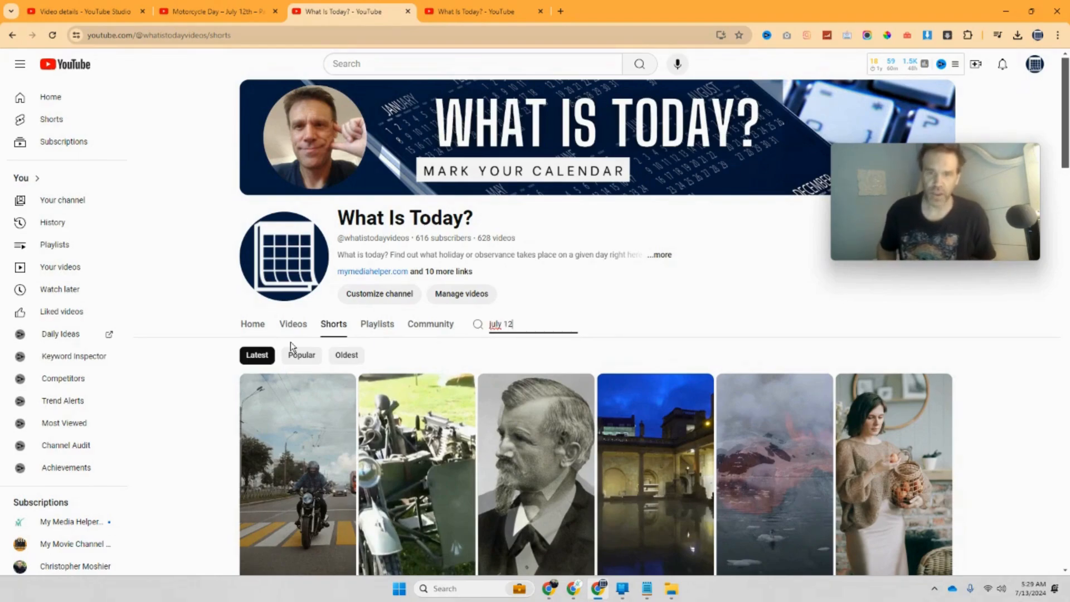
pyautogui.press('Return')
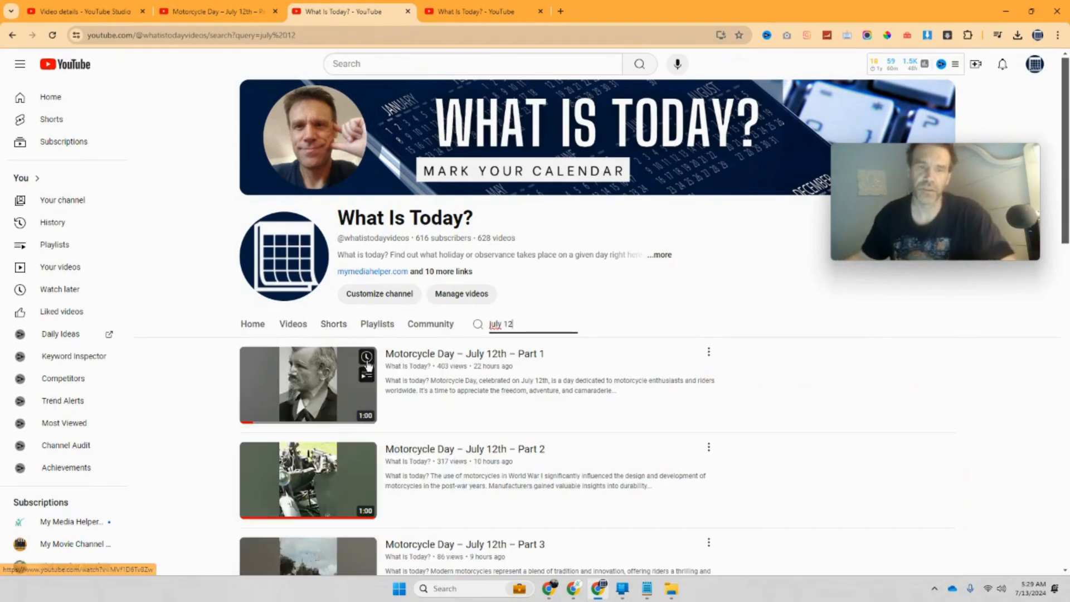
pyautogui.rightClick(293, 373)
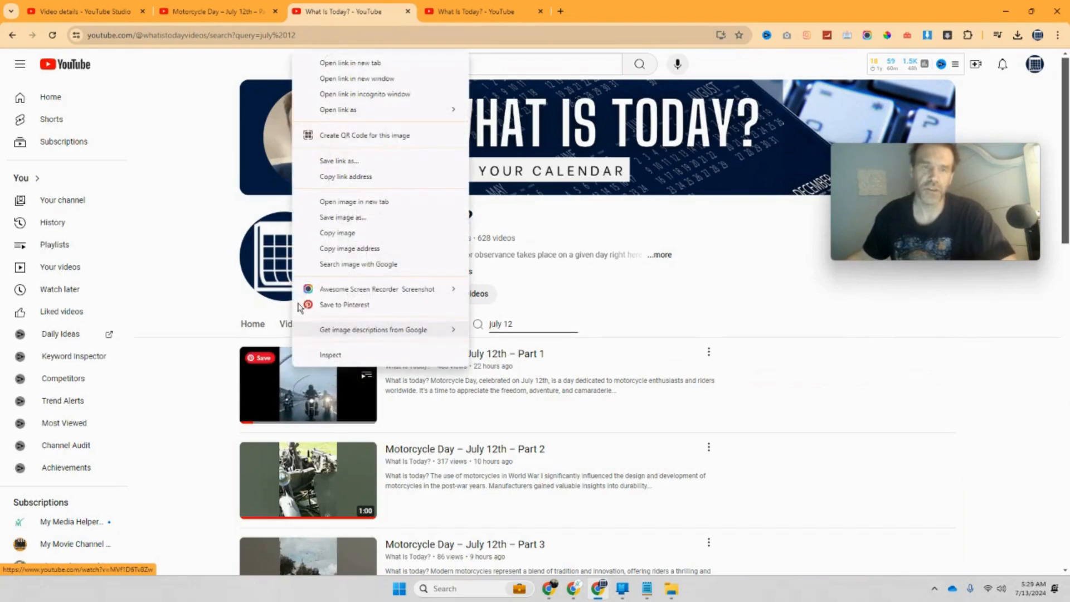
pyautogui.click(257, 382)
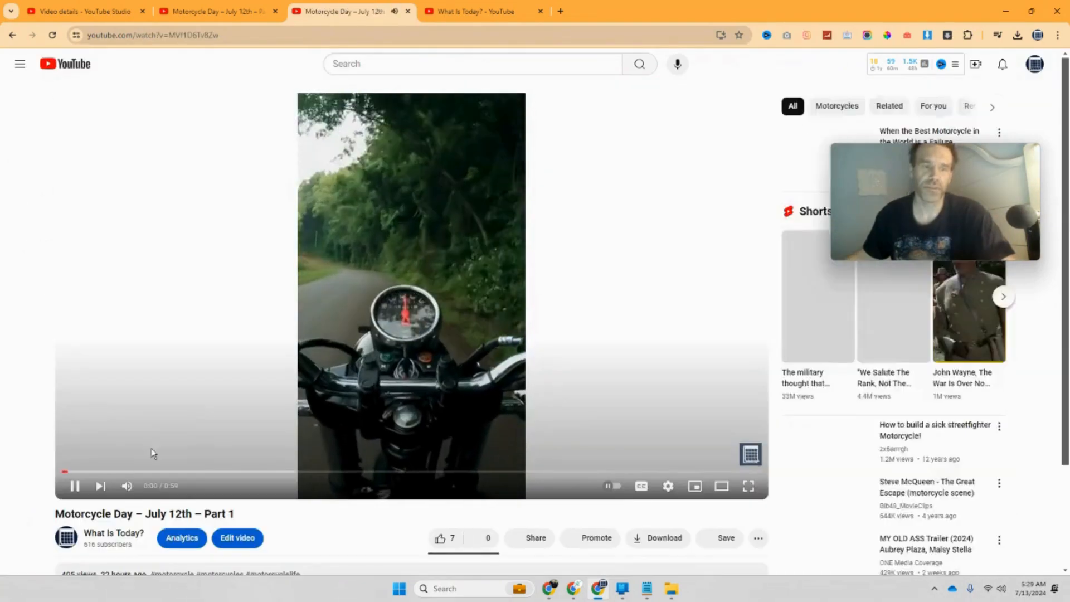
# - Compare the share options of the Part 3 Short with those of Part 1 on its regular video page
pyautogui.click(207, 13)
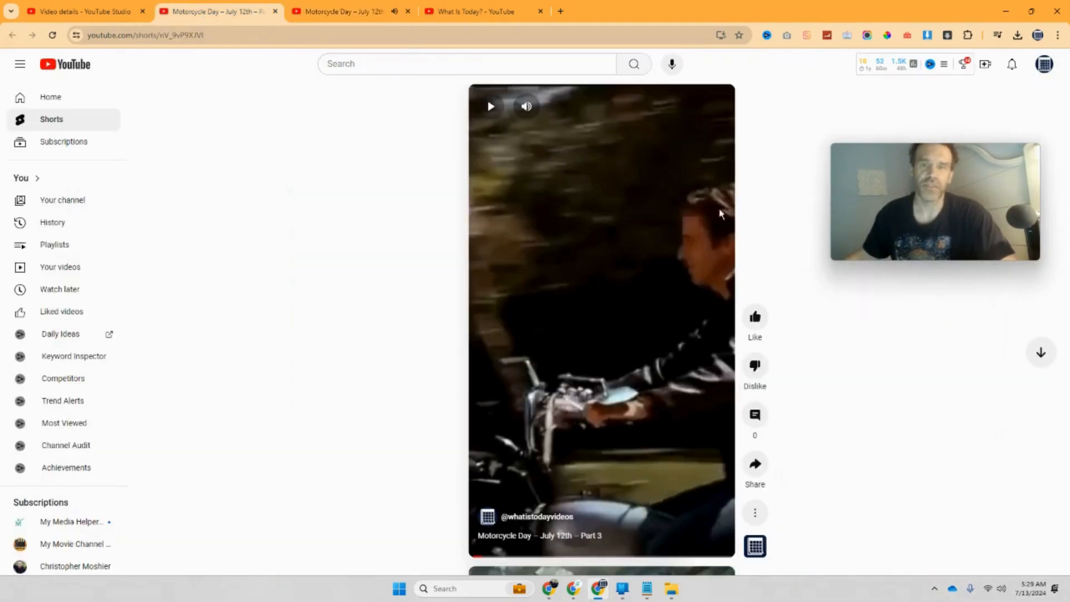
pyautogui.click(314, 17)
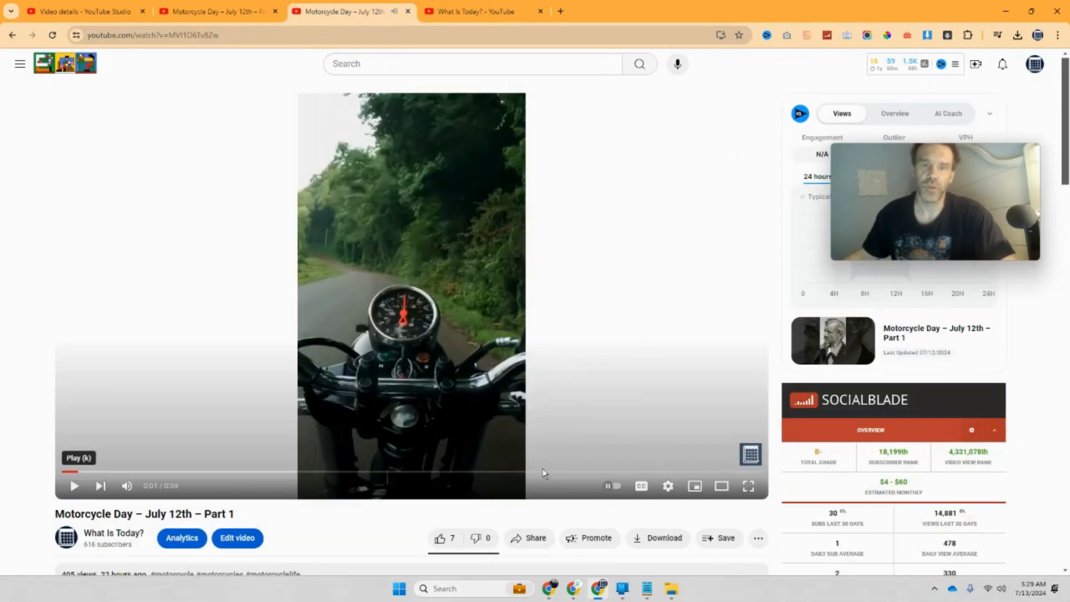
pyautogui.click(534, 539)
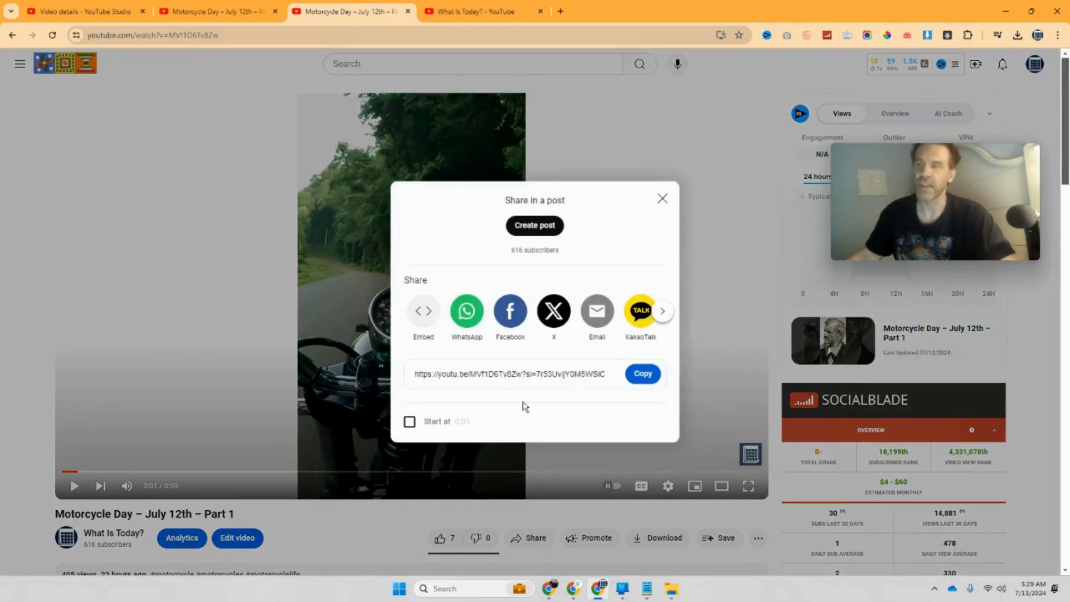
pyautogui.click(240, 11)
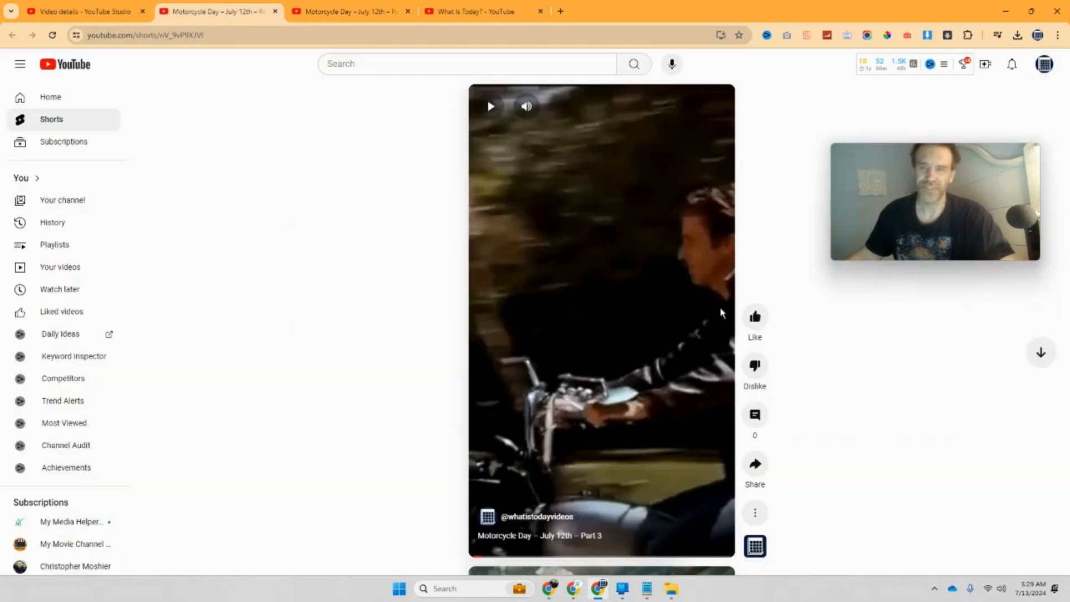
pyautogui.click(755, 467)
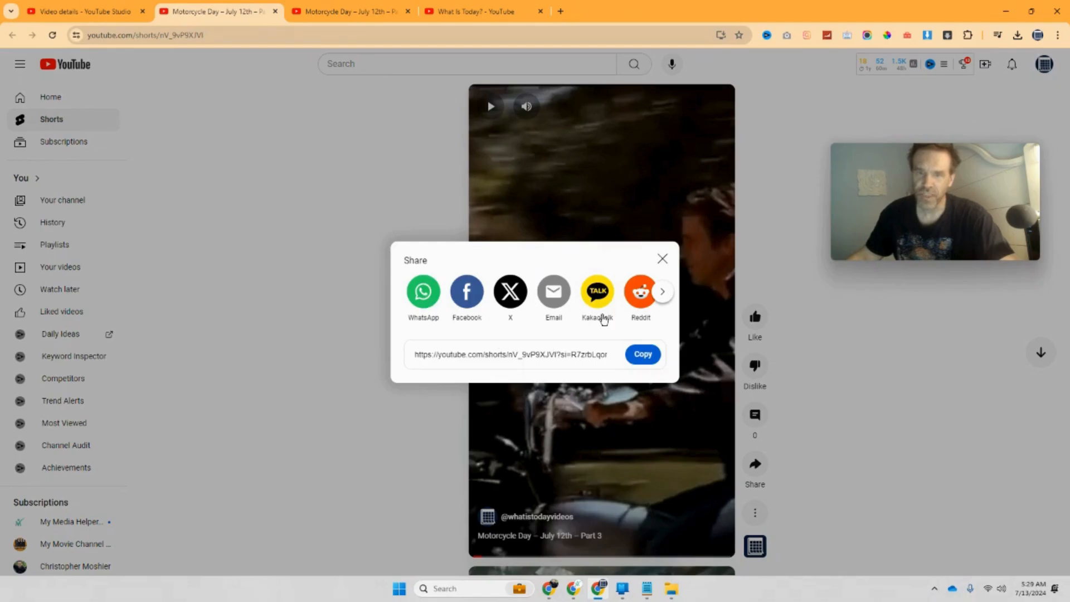
pyautogui.click(663, 292)
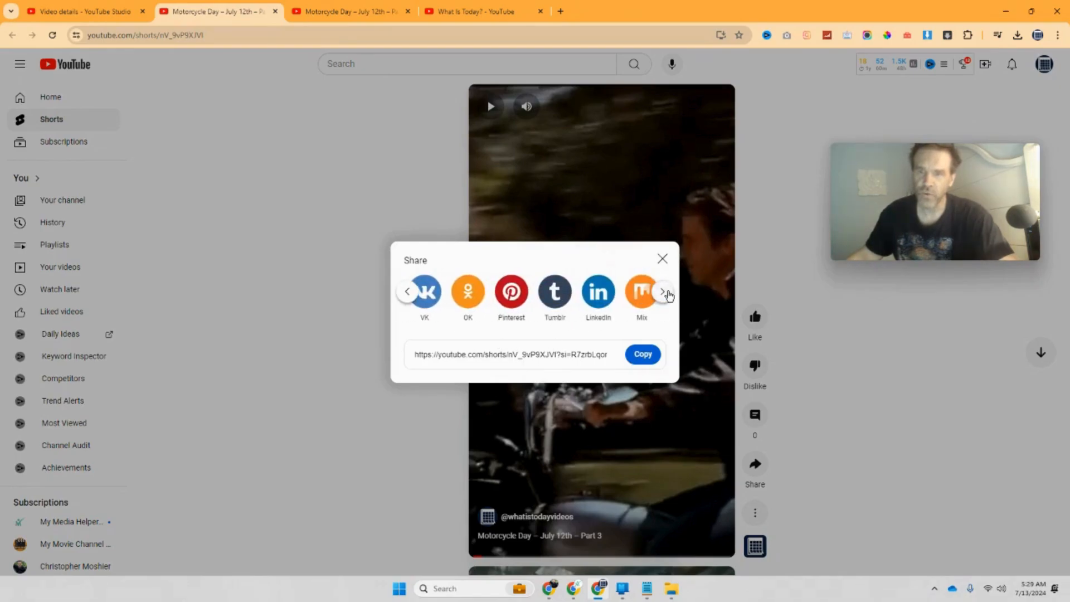
pyautogui.click(367, 11)
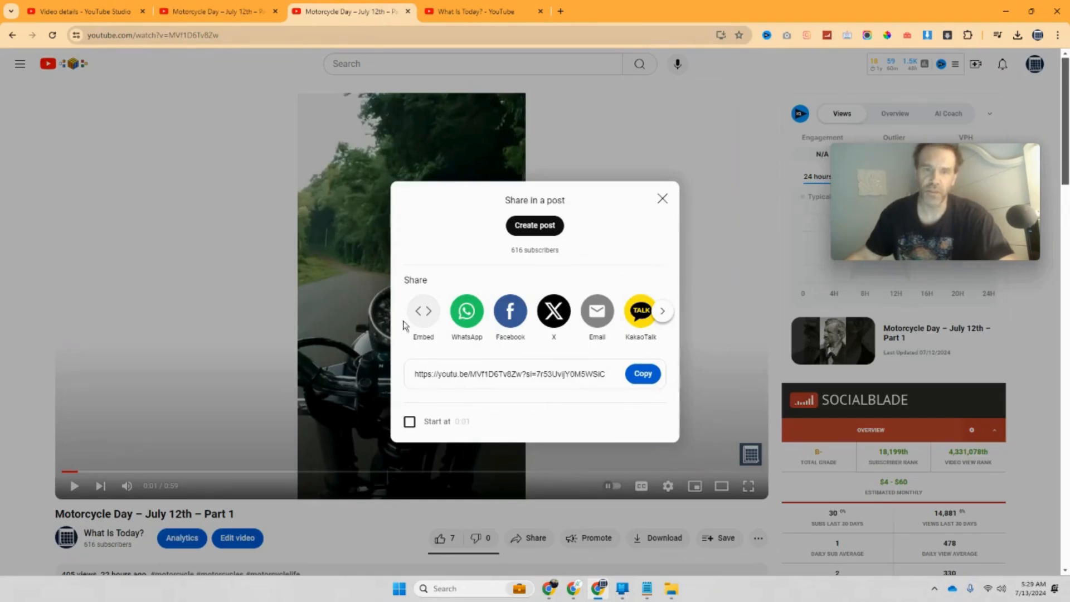
pyautogui.click(216, 5)
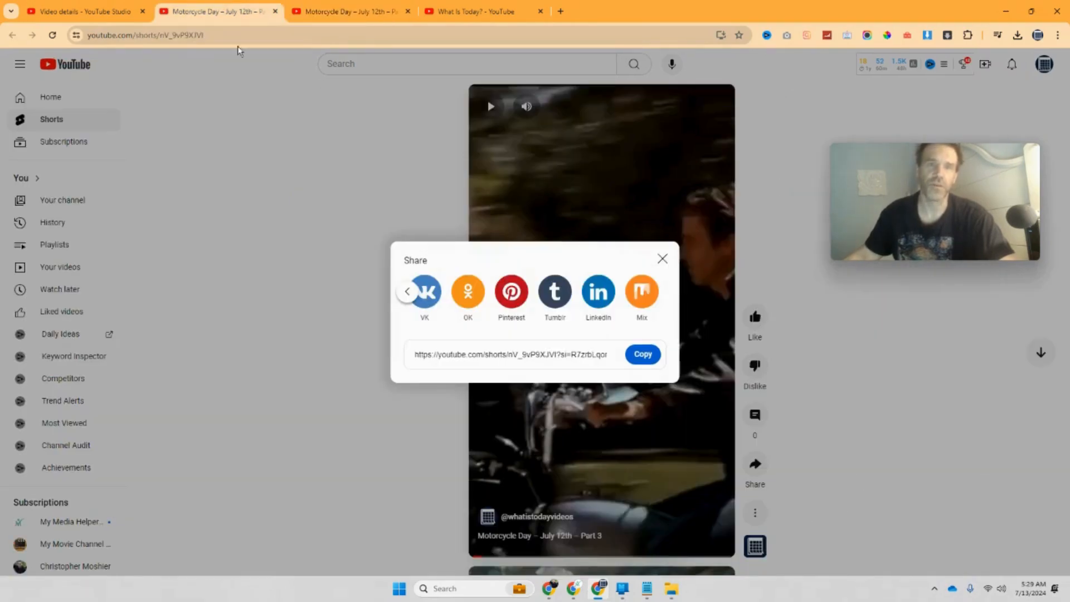
pyautogui.click(351, 11)
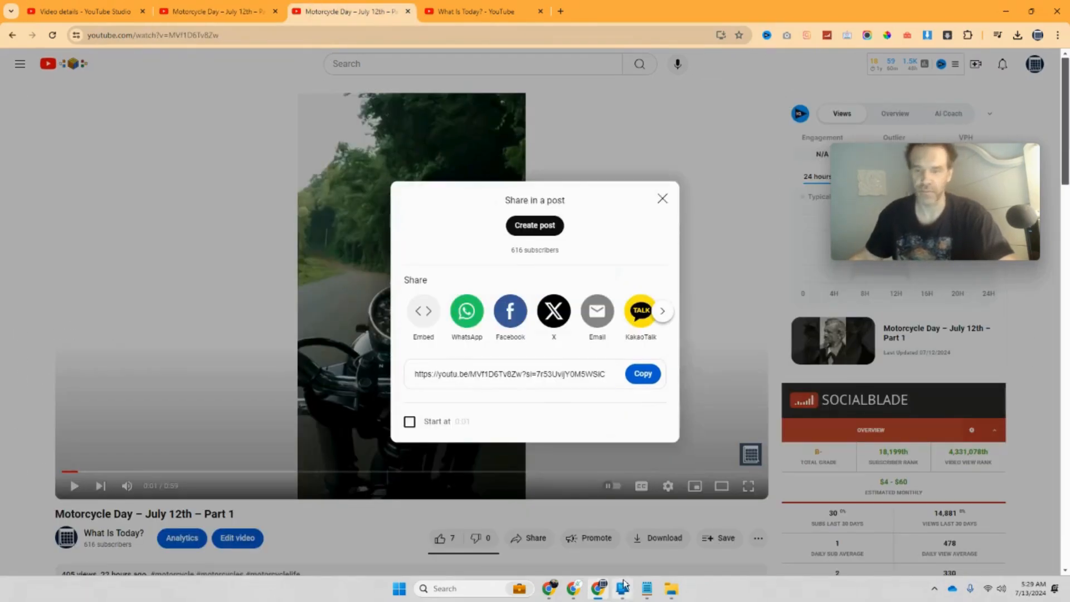
# - Return to the WordPress window and view the Motorcycle Day preview and the post editor
pyautogui.click(569, 590)
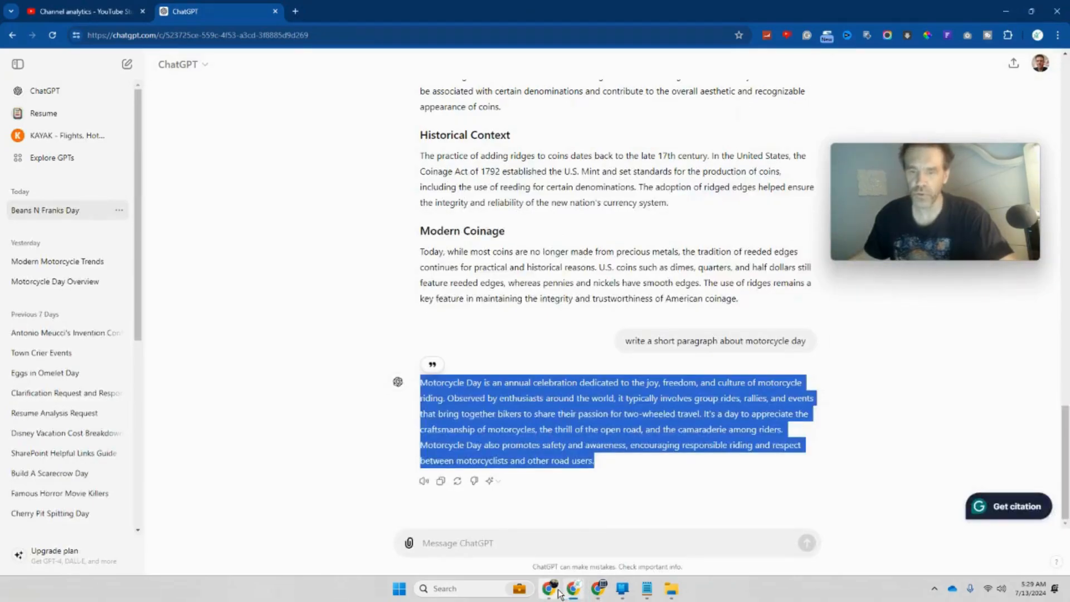
pyautogui.moveTo(557, 595)
pyautogui.click(409, 565)
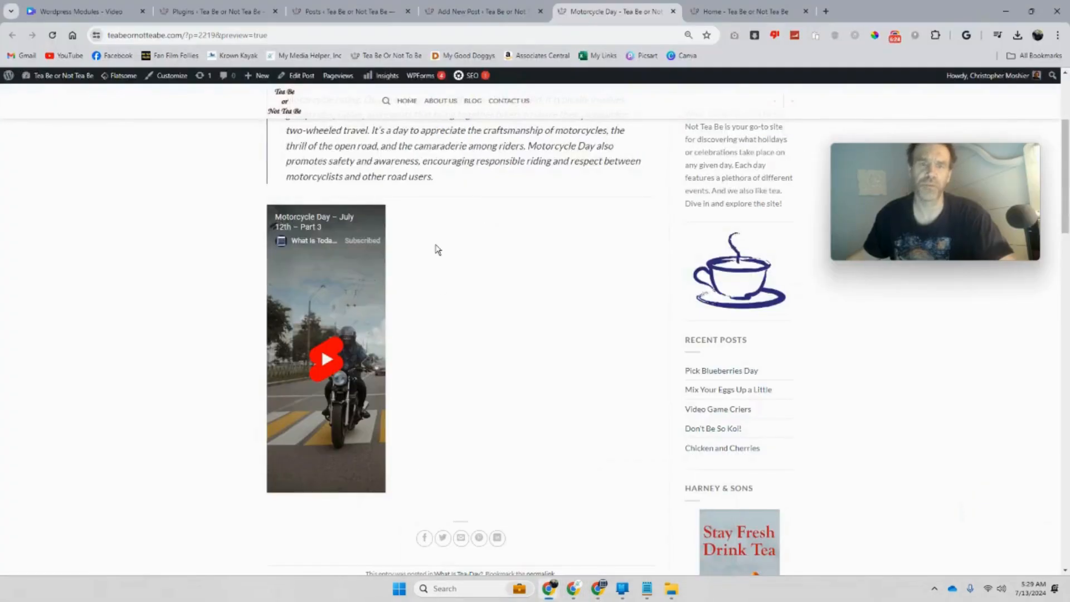
pyautogui.click(466, 13)
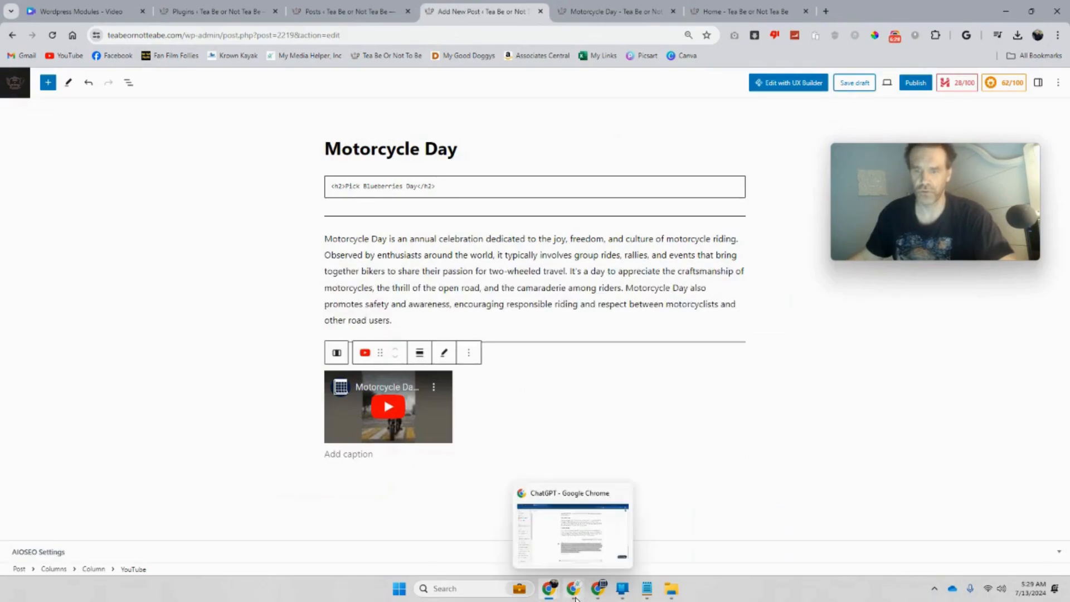
# - Switch back to YouTube Studio, open the "Motorcycle Day – July 12th – Part 2" Short on YouTube and copy its URL
pyautogui.click(598, 590)
pyautogui.click(178, 13)
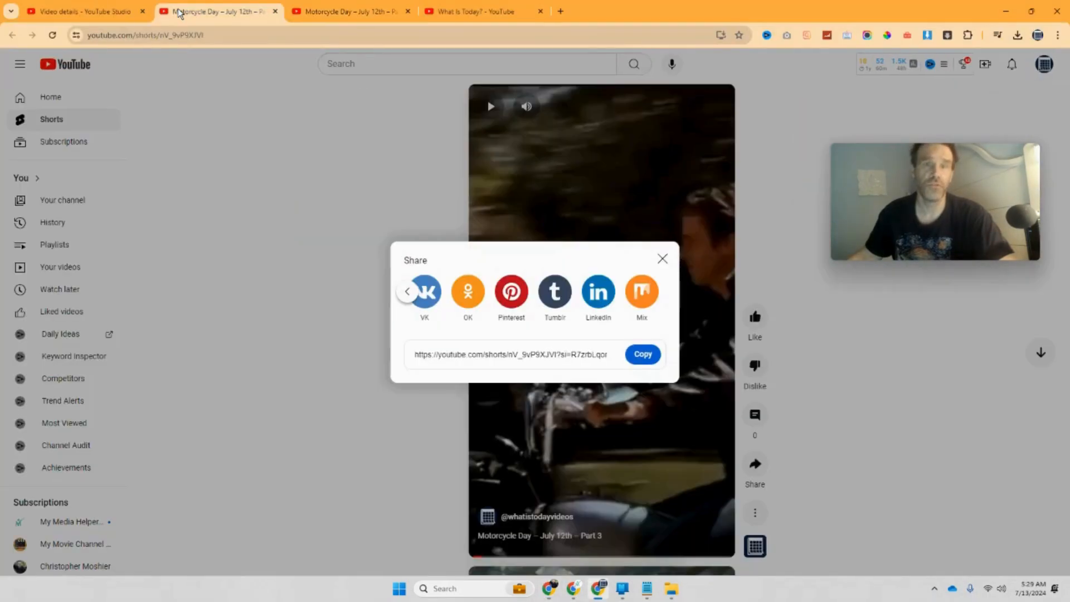
pyautogui.click(106, 12)
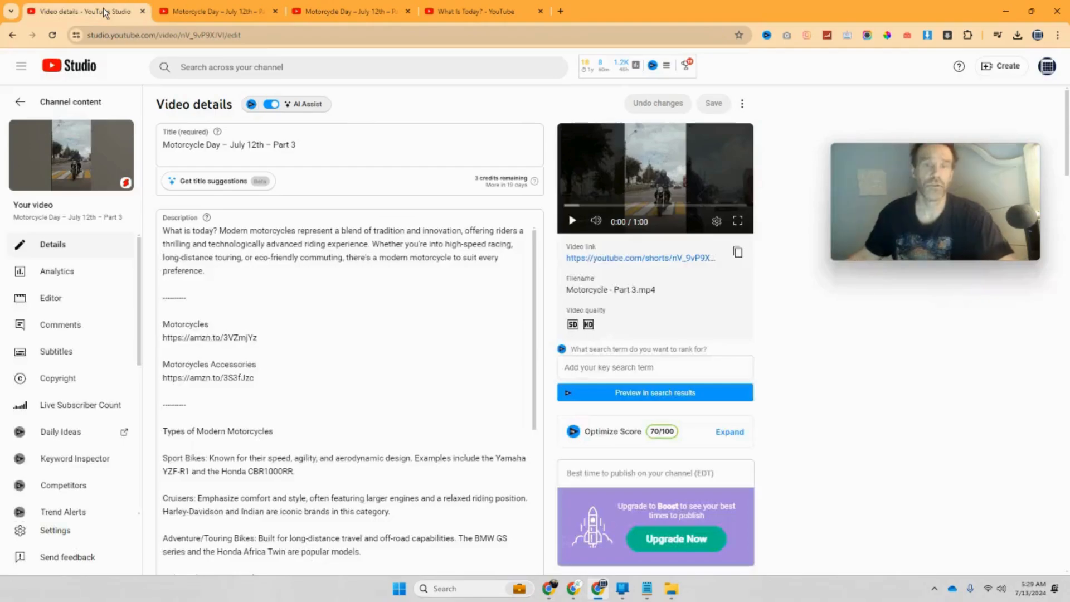
pyautogui.click(84, 110)
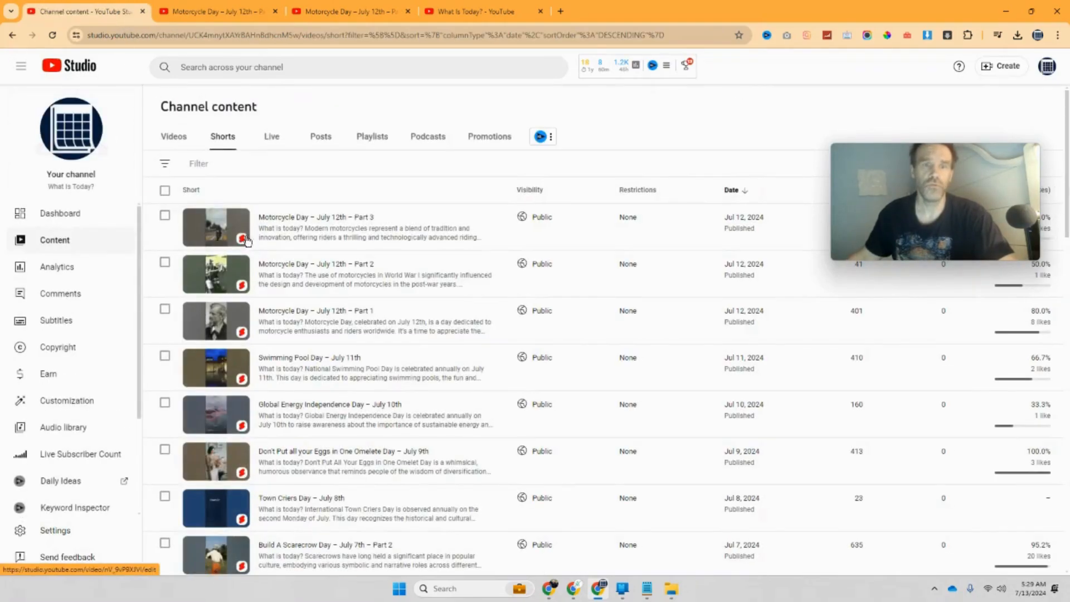
pyautogui.click(223, 271)
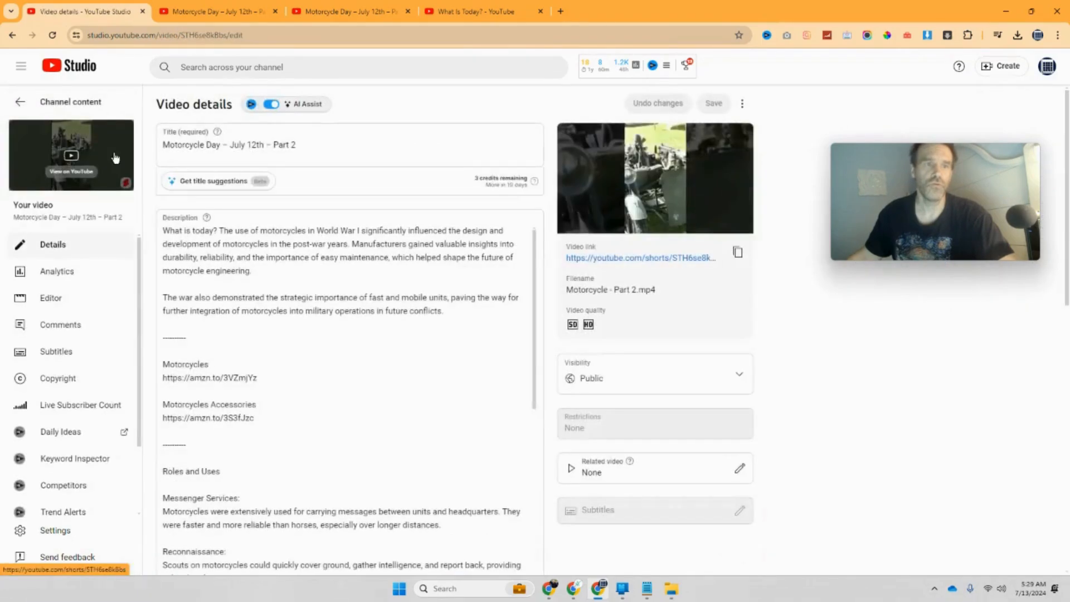
pyautogui.click(71, 156)
pyautogui.rightClick(188, 36)
pyautogui.click(236, 139)
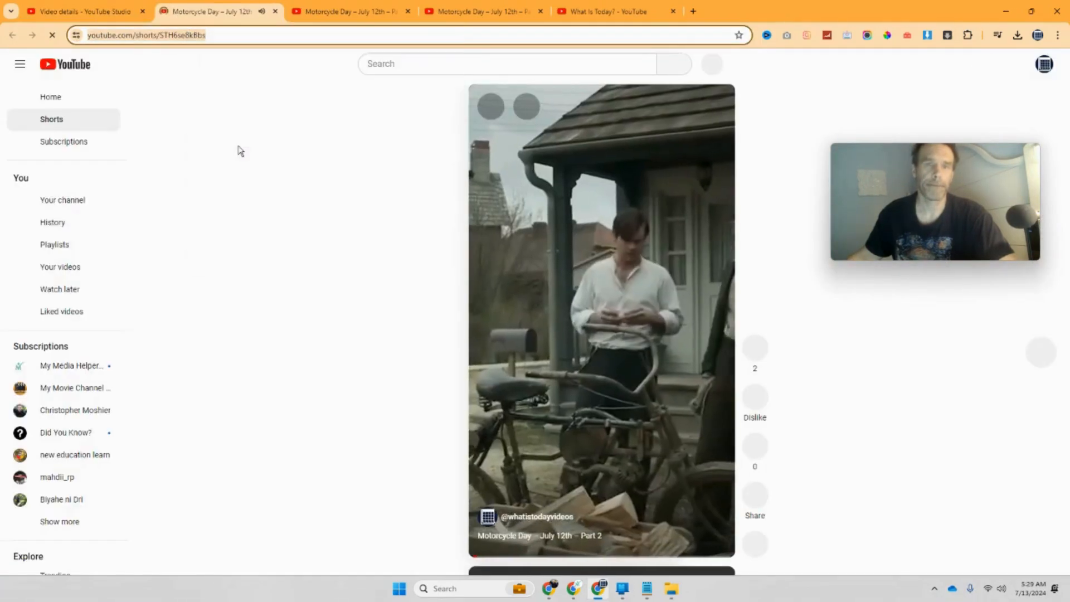
# - Switch to the WordPress post editor and embed the copied Part 2 Short as a YouTube block in the middle column
pyautogui.moveTo(552, 590)
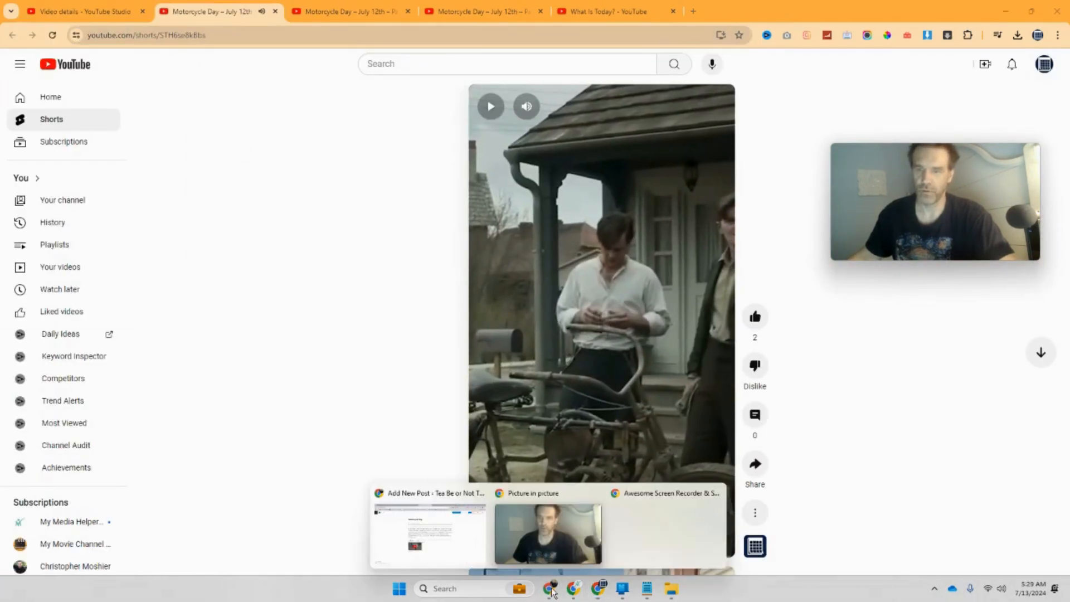
pyautogui.click(378, 532)
pyautogui.click(507, 370)
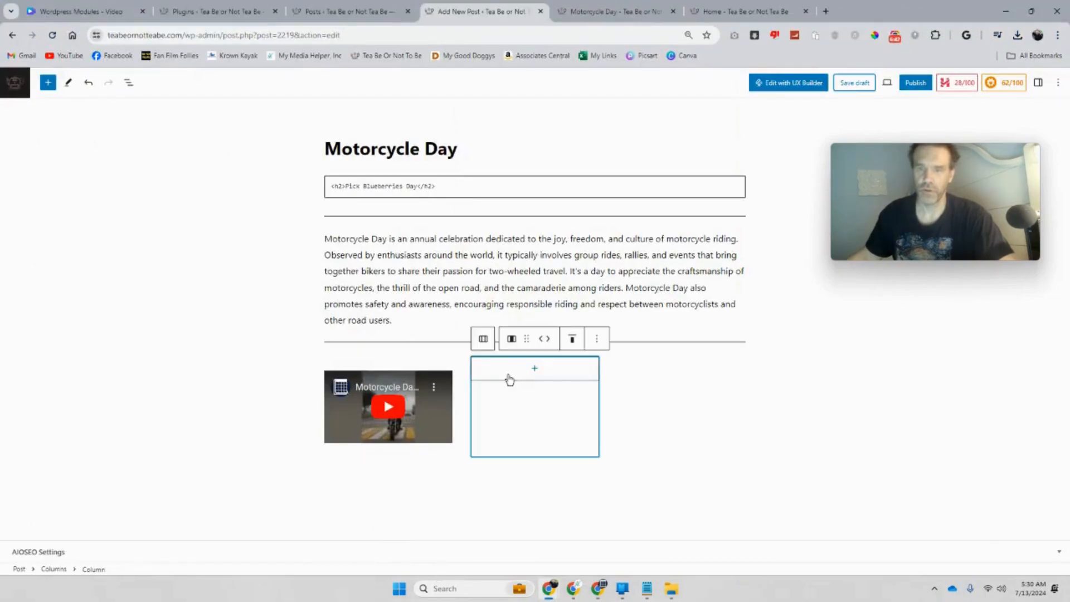
pyautogui.click(534, 370)
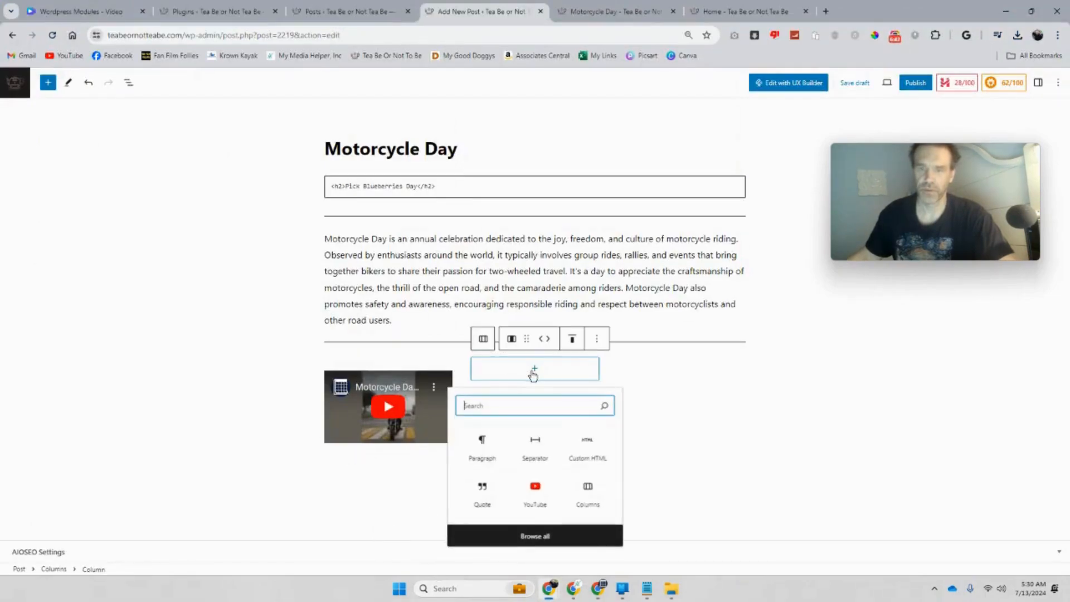
pyautogui.click(536, 493)
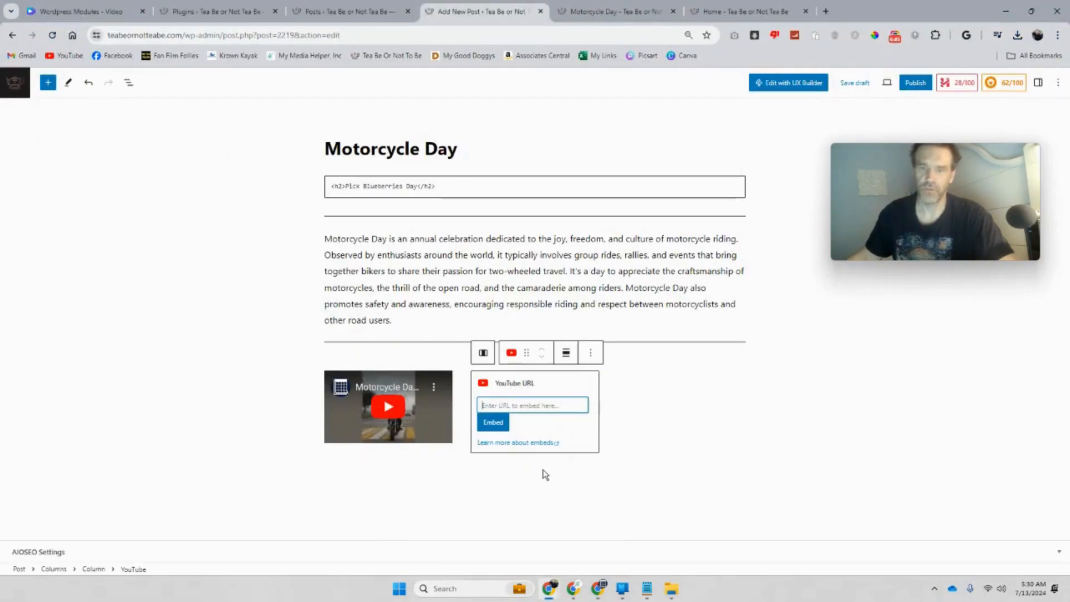
pyautogui.rightClick(520, 402)
pyautogui.click(568, 213)
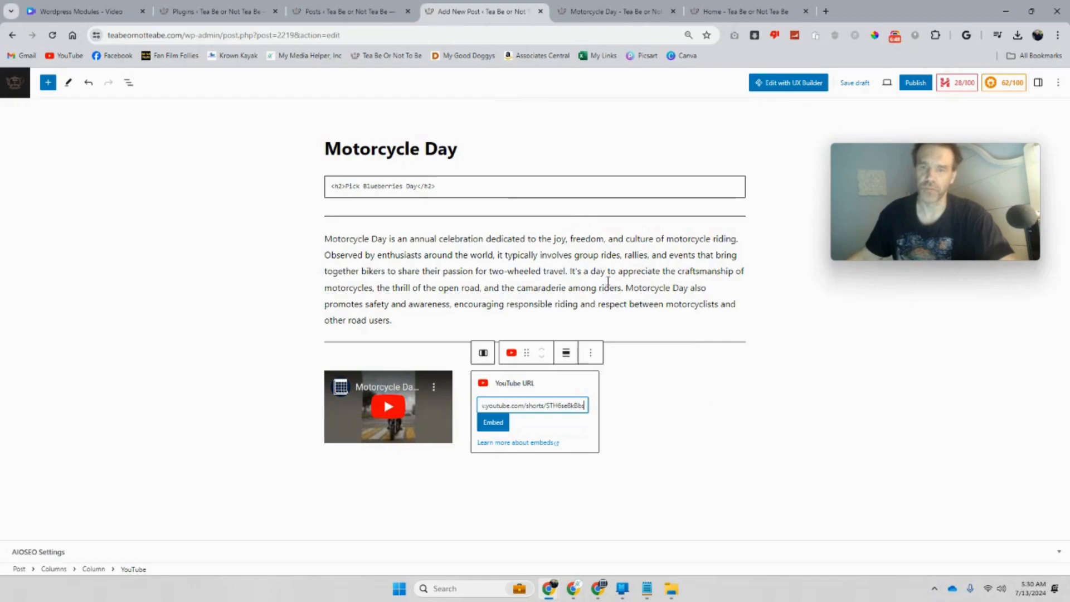
pyautogui.click(491, 422)
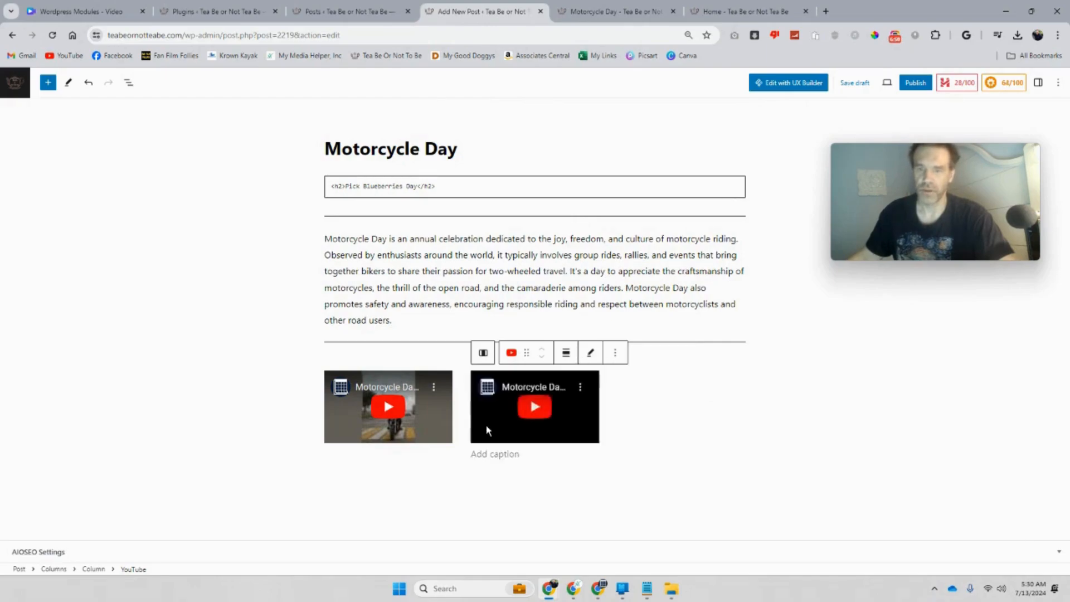
# - Add an empty YouTube block to the third column
pyautogui.click(680, 382)
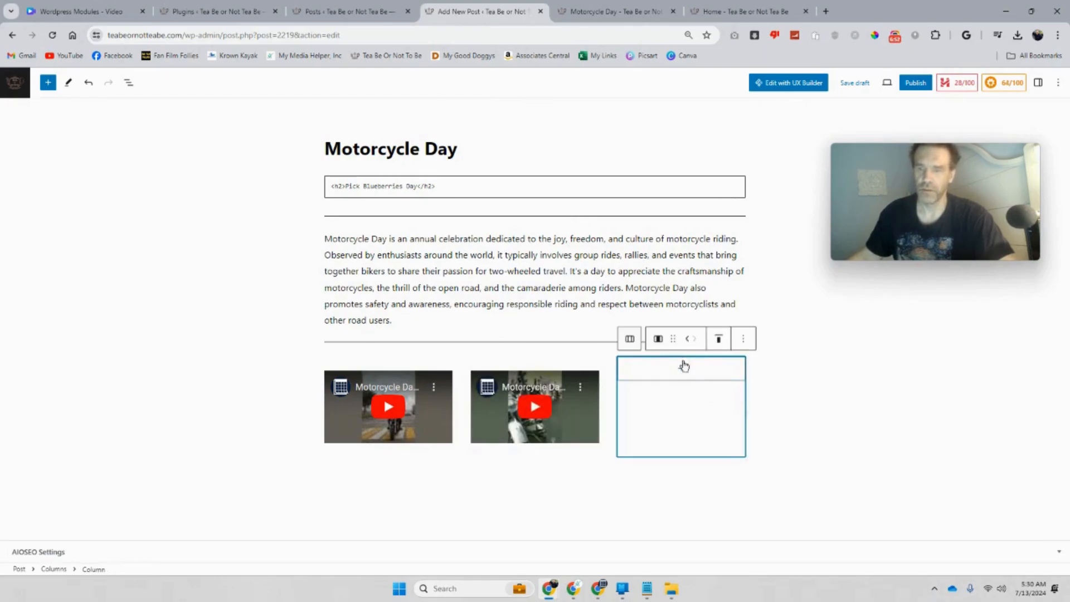
pyautogui.click(684, 365)
pyautogui.click(632, 488)
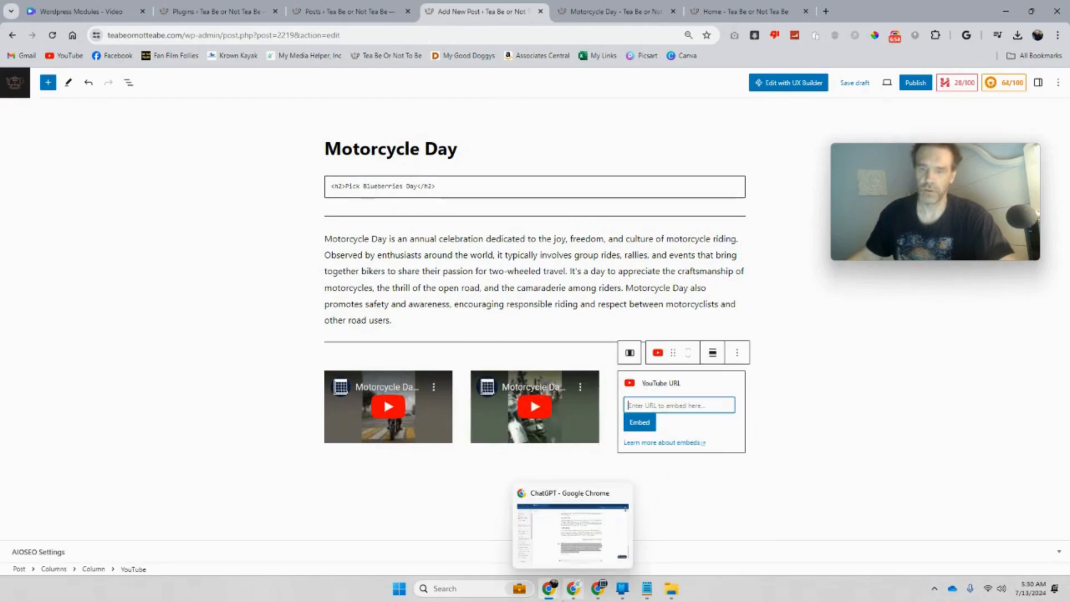
# - Switch to YouTube Studio, open the "Motorcycle Day – July 12th – Part 3" Short on YouTube and copy its URL
pyautogui.click(598, 588)
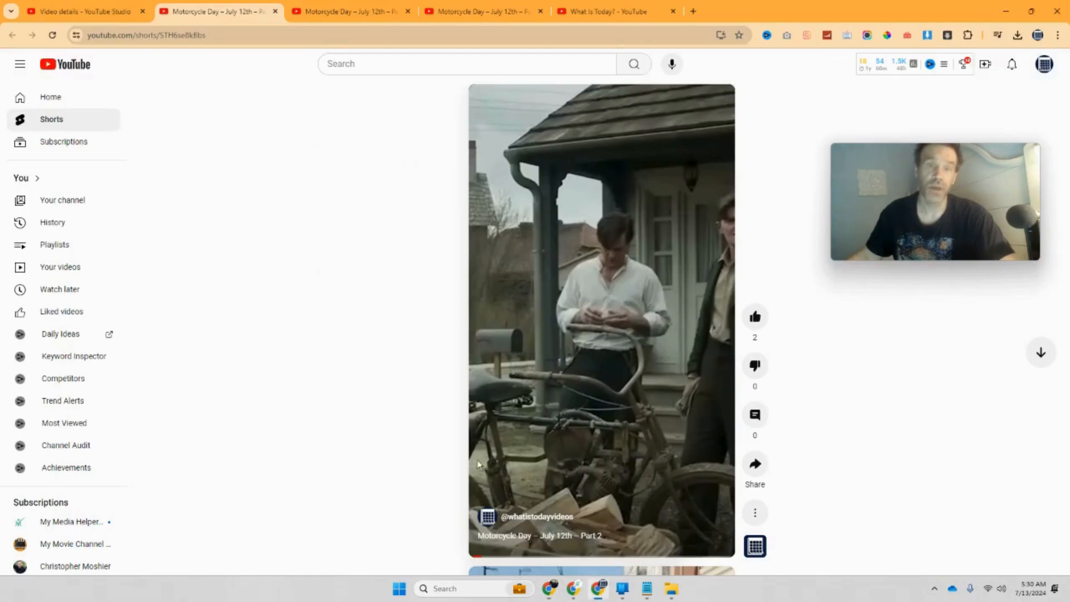
pyautogui.click(275, 11)
pyautogui.click(96, 102)
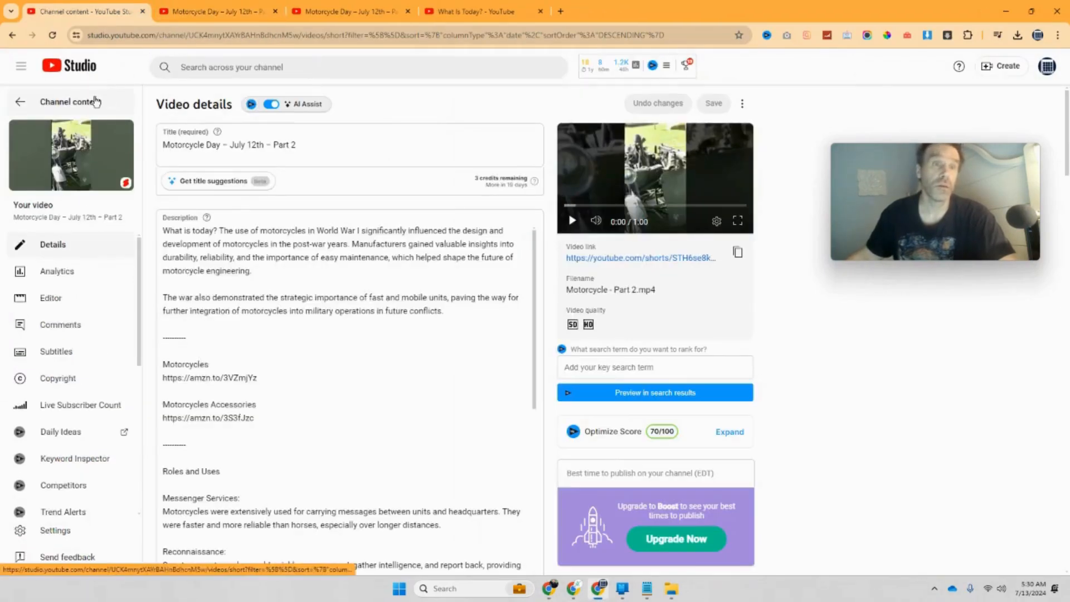
pyautogui.click(222, 232)
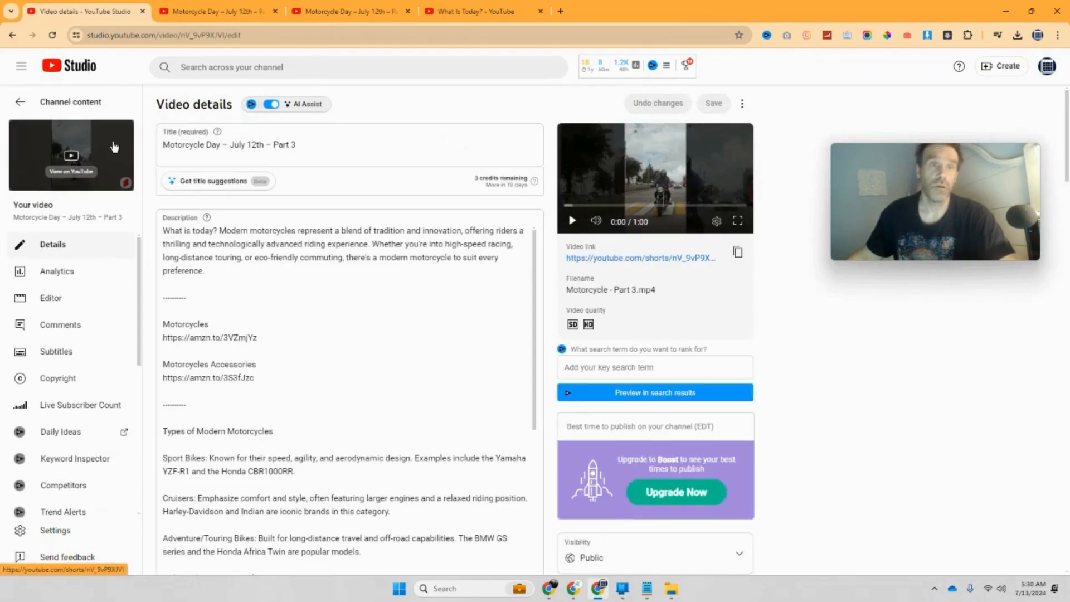
pyautogui.click(114, 148)
pyautogui.rightClick(197, 38)
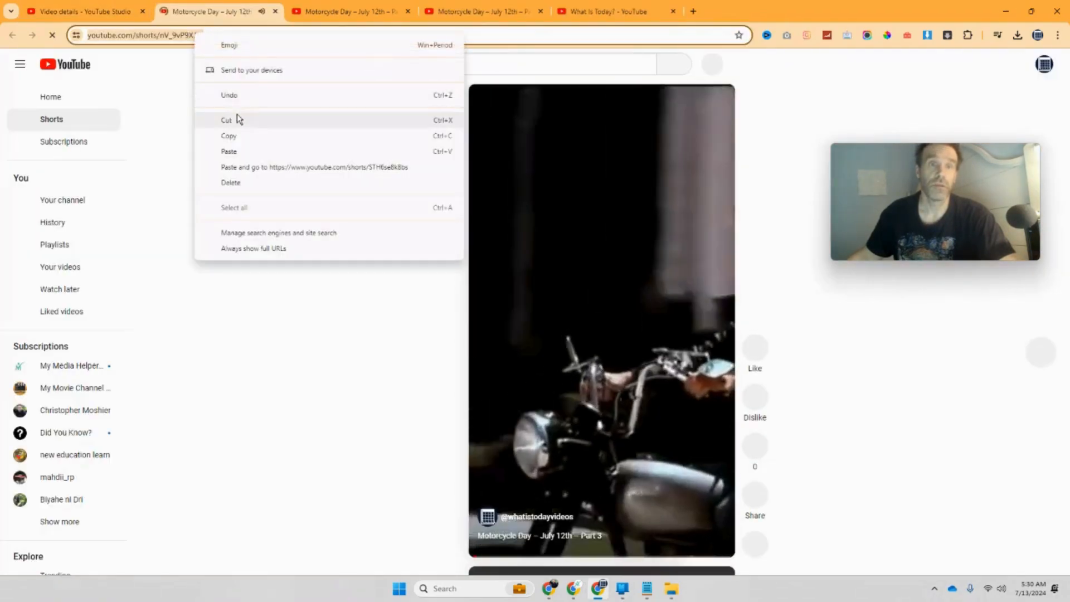
pyautogui.click(229, 136)
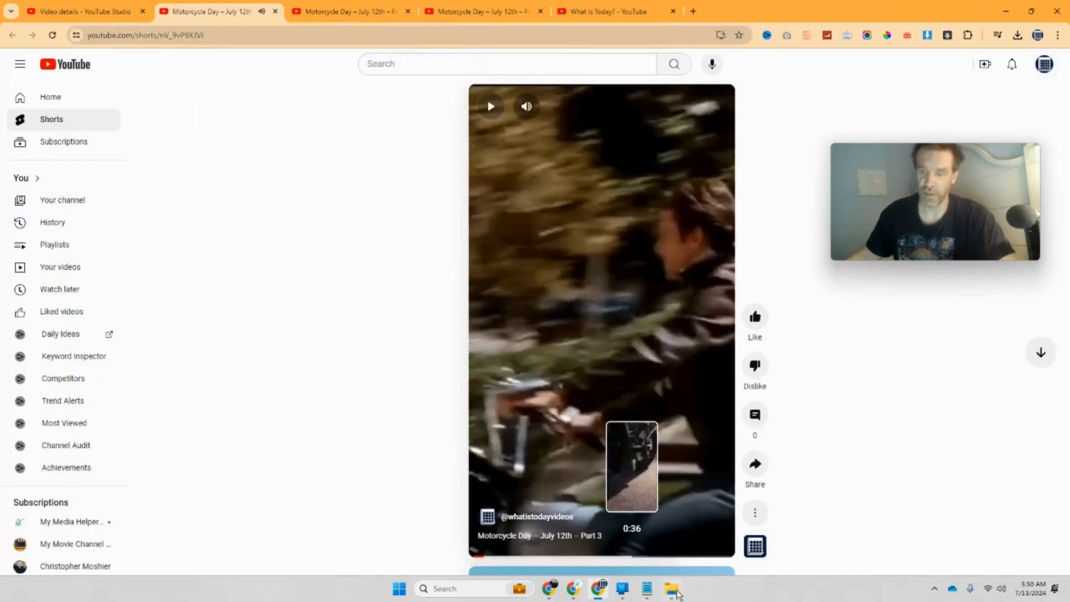
# - Return to the WordPress window, embed the Part 3 Short in the third column and check the saved draft in the preview
pyautogui.click(549, 589)
pyautogui.click(471, 560)
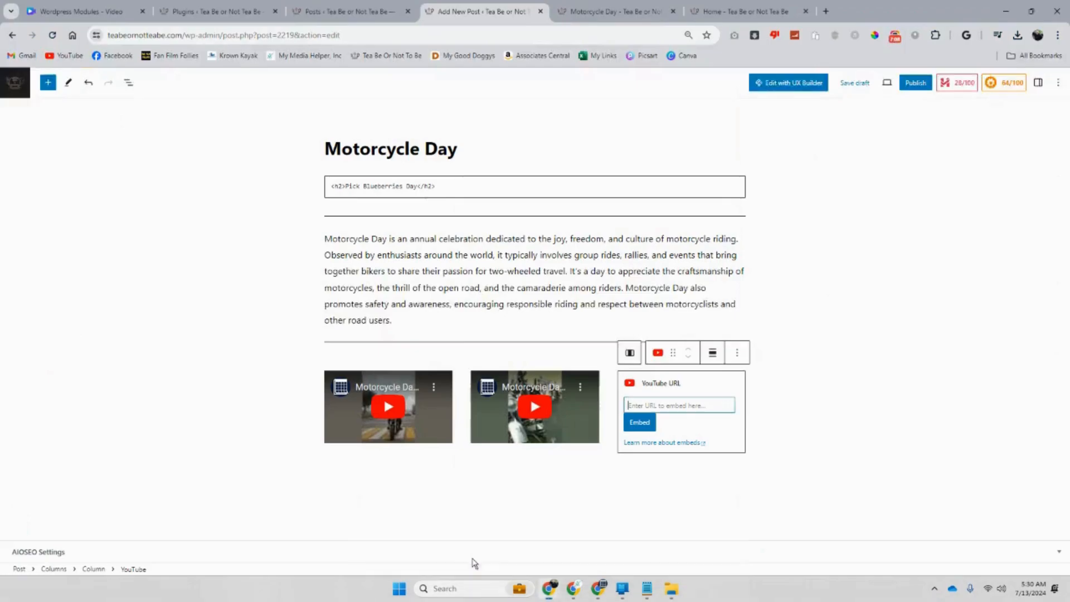
pyautogui.rightClick(694, 406)
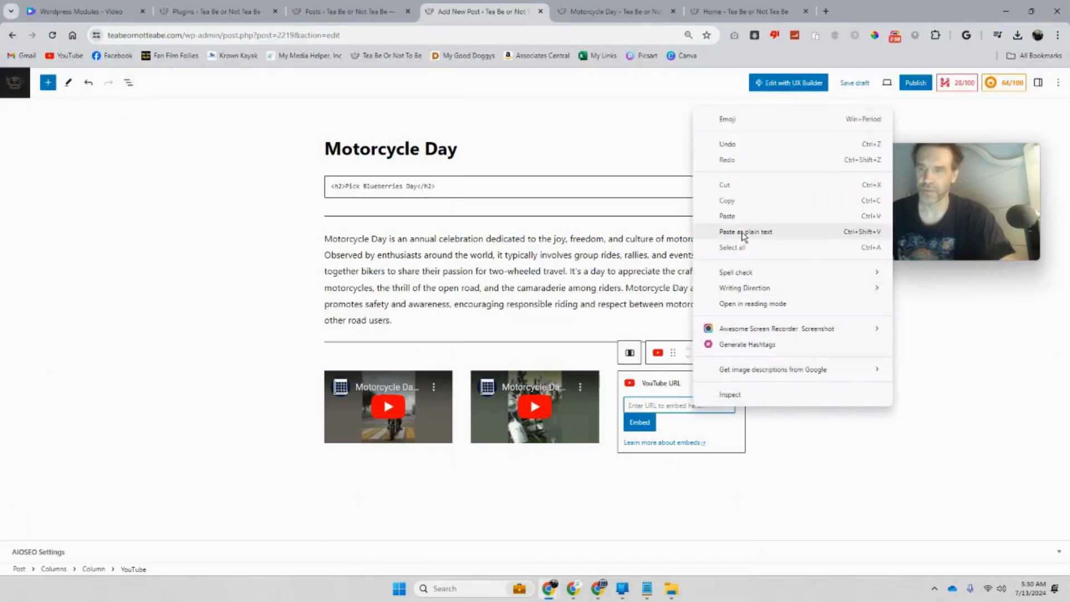
pyautogui.click(734, 216)
pyautogui.click(648, 428)
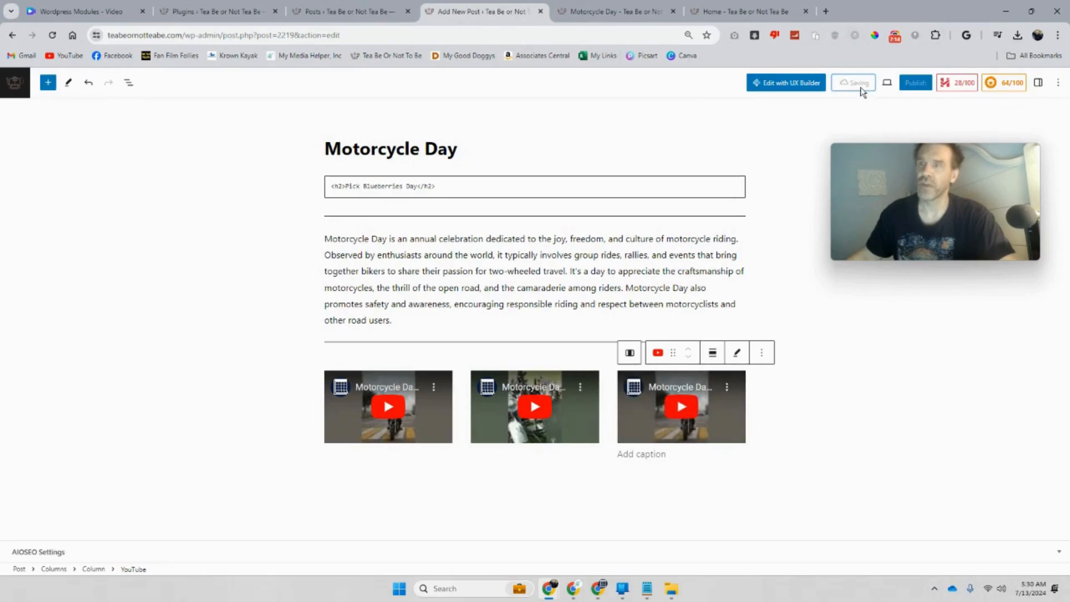
pyautogui.click(633, 10)
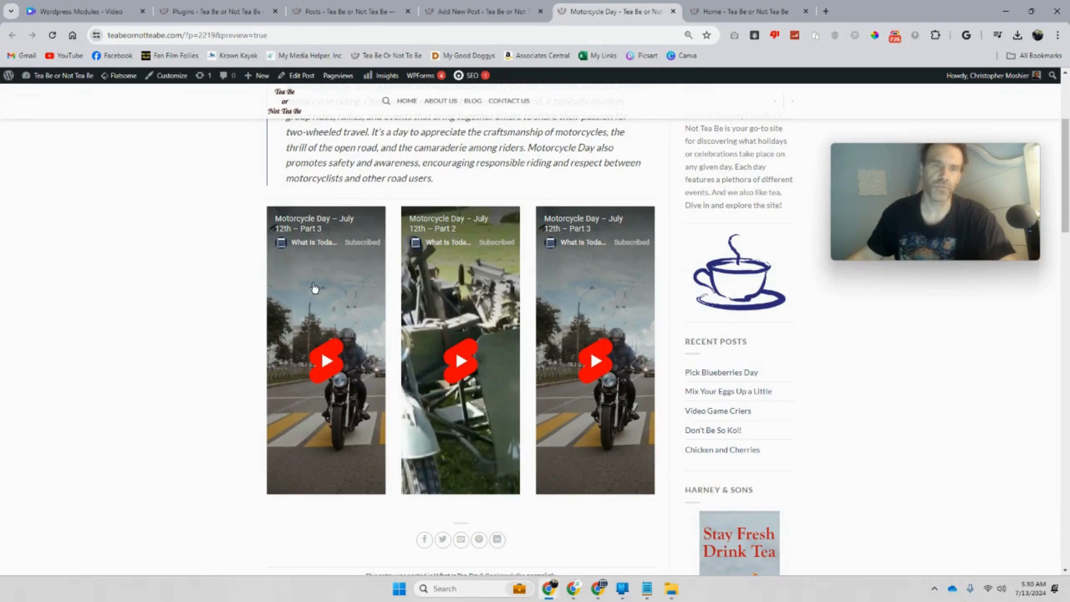
# - Switch to YouTube Studio, open the "Motorcycle Day – July 12th – Part 1" Short on YouTube and copy its URL
pyautogui.click(598, 588)
pyautogui.click(87, 10)
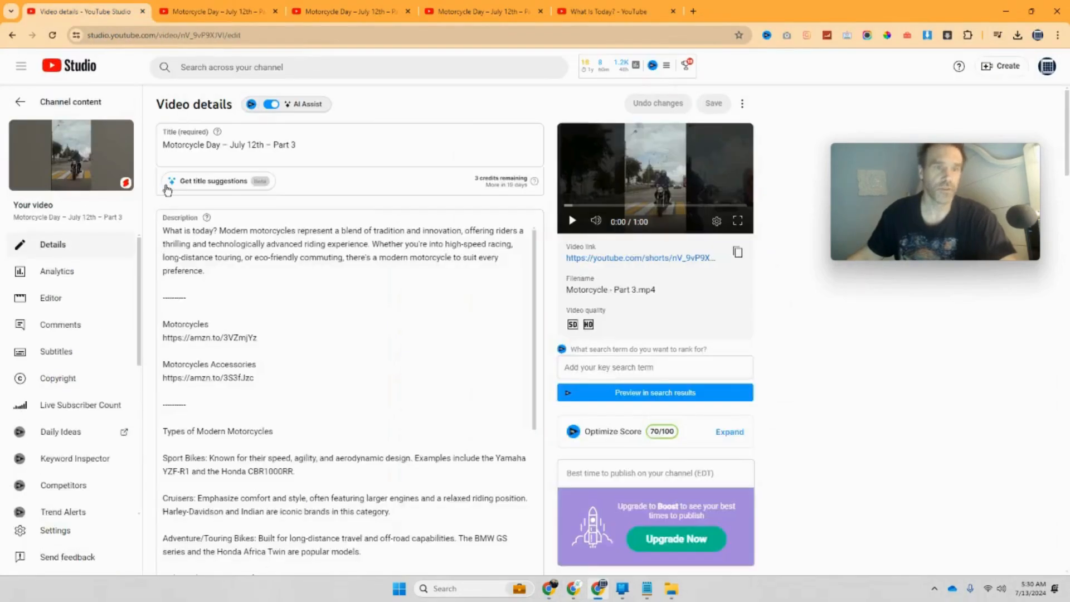
pyautogui.click(47, 103)
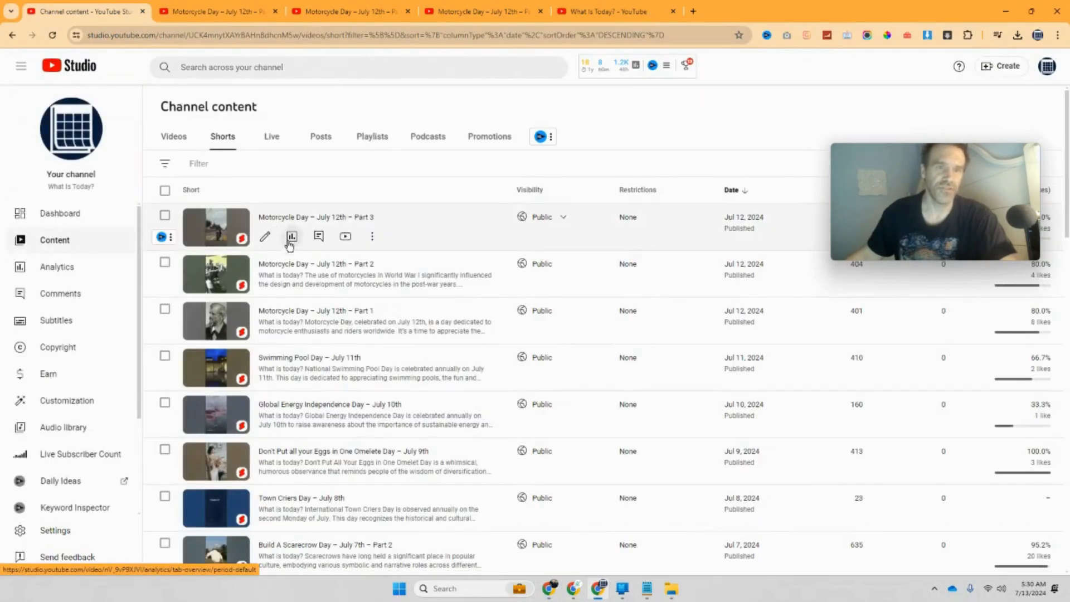
pyautogui.click(216, 319)
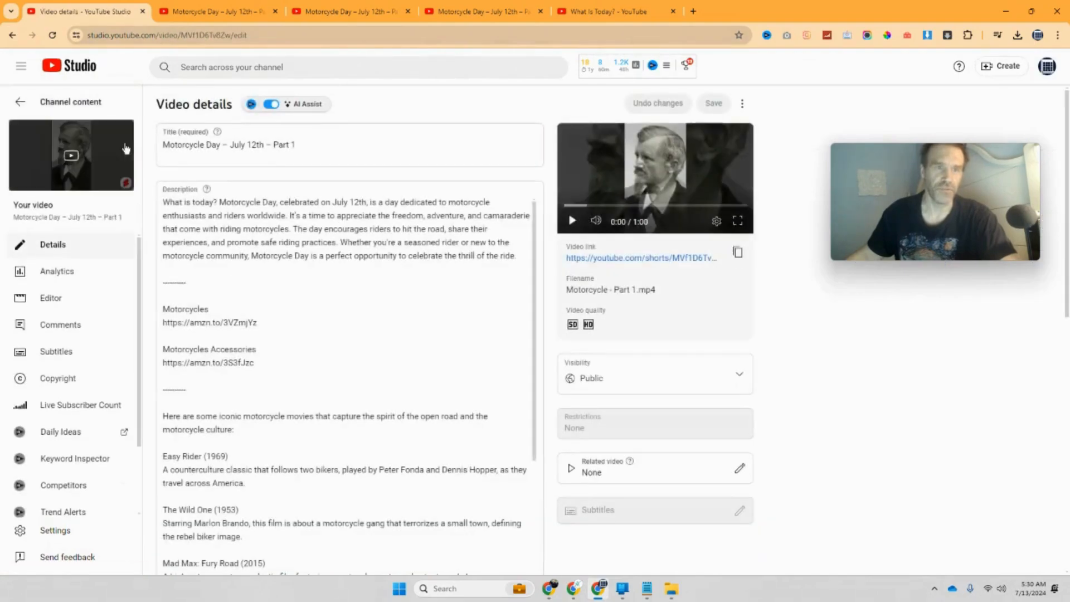
pyautogui.click(72, 151)
pyautogui.rightClick(193, 38)
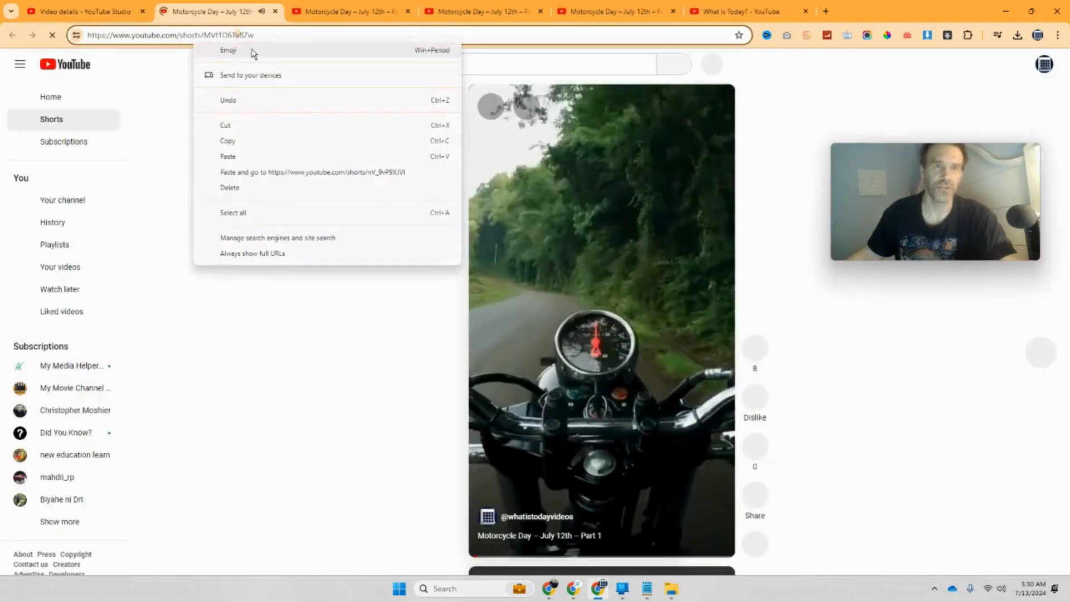
pyautogui.press('Escape')
pyautogui.rightClick(144, 37)
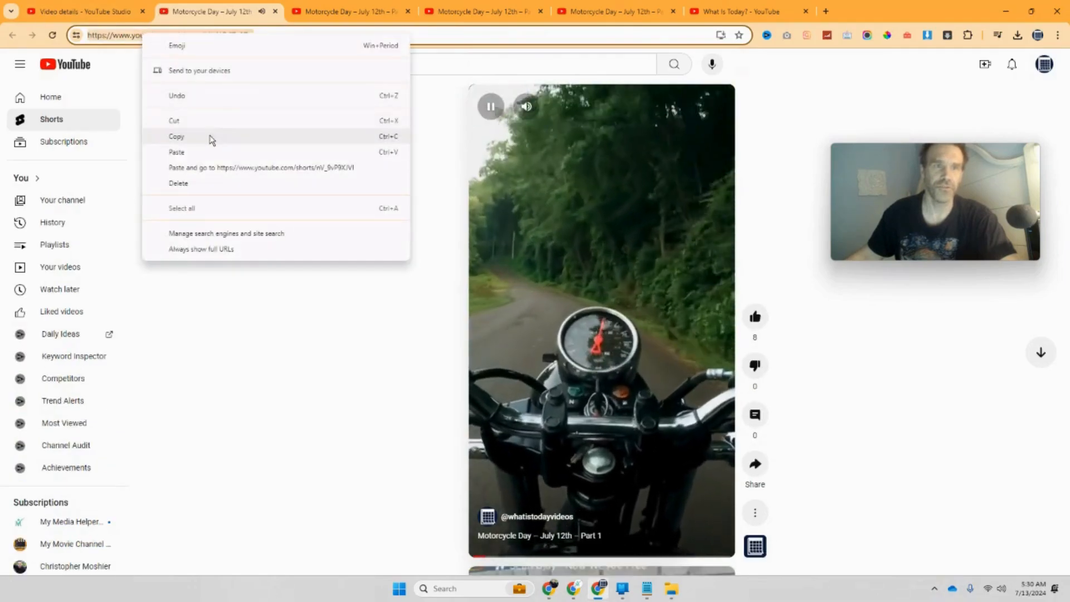
pyautogui.click(210, 137)
pyautogui.click(553, 259)
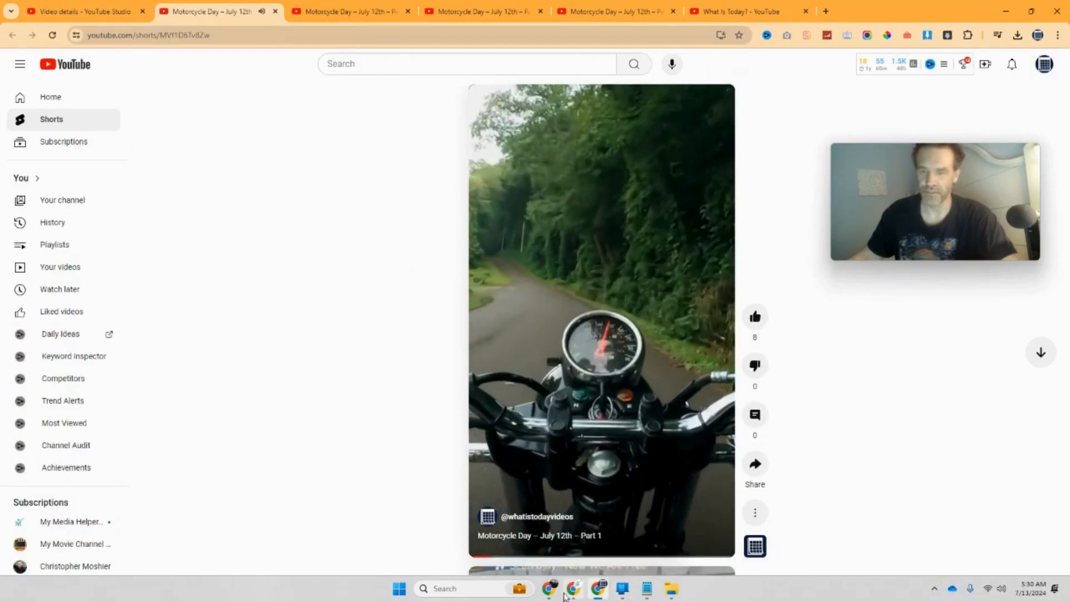
# - Return to the WordPress post editor and delete the YouTube block from the first column
pyautogui.moveTo(557, 596)
pyautogui.click(450, 556)
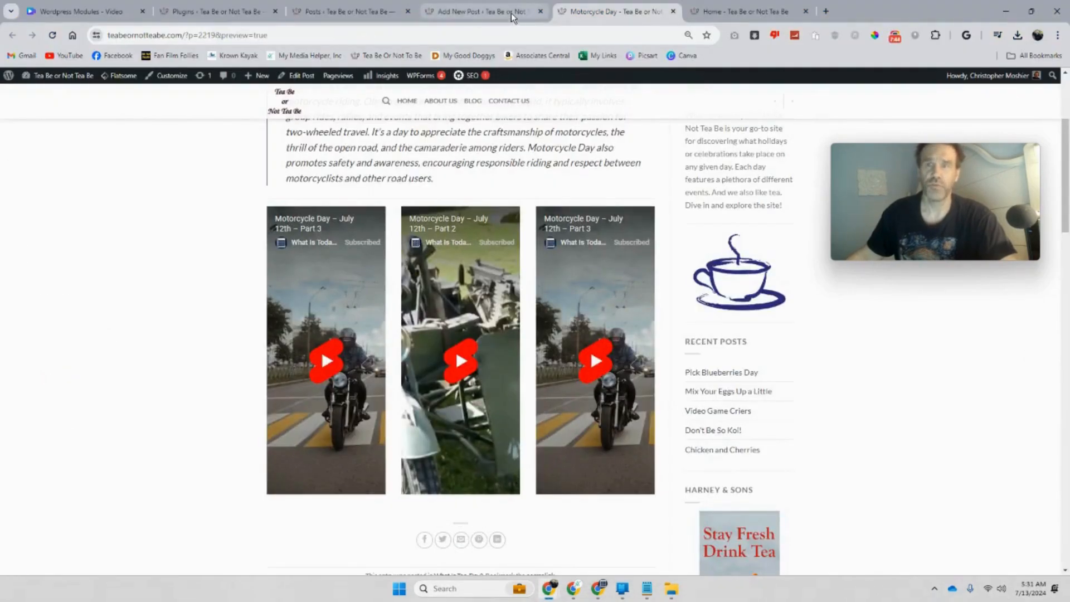
pyautogui.click(482, 11)
pyautogui.click(434, 385)
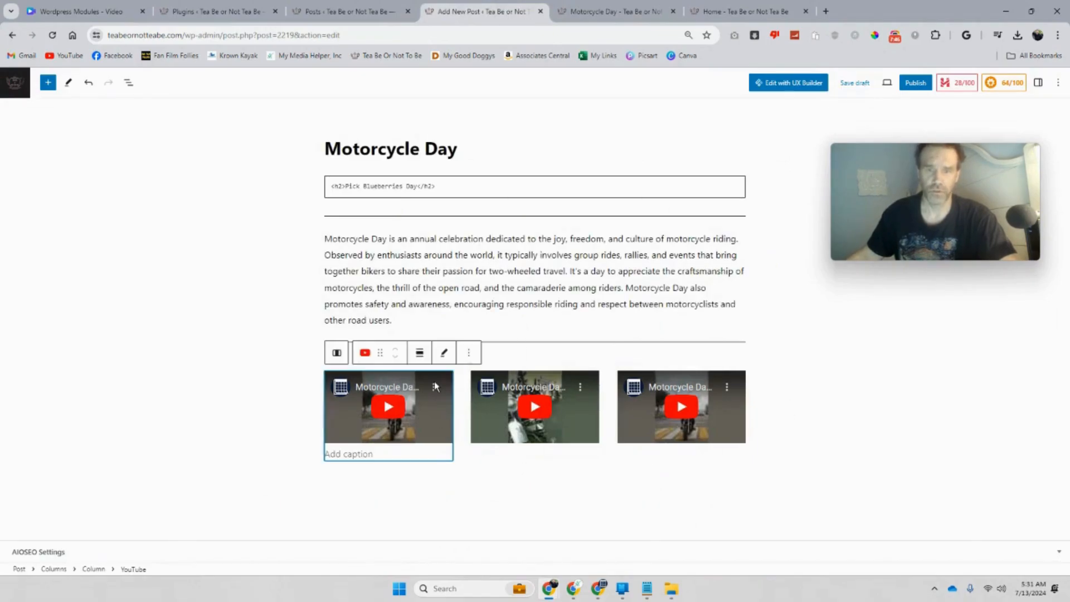
pyautogui.click(434, 385)
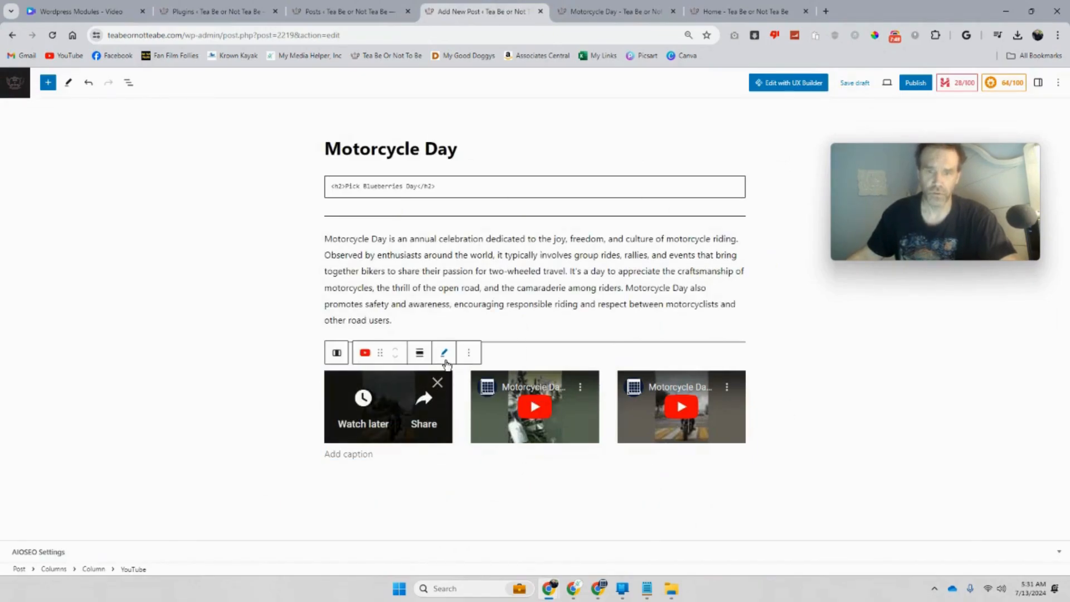
pyautogui.click(365, 353)
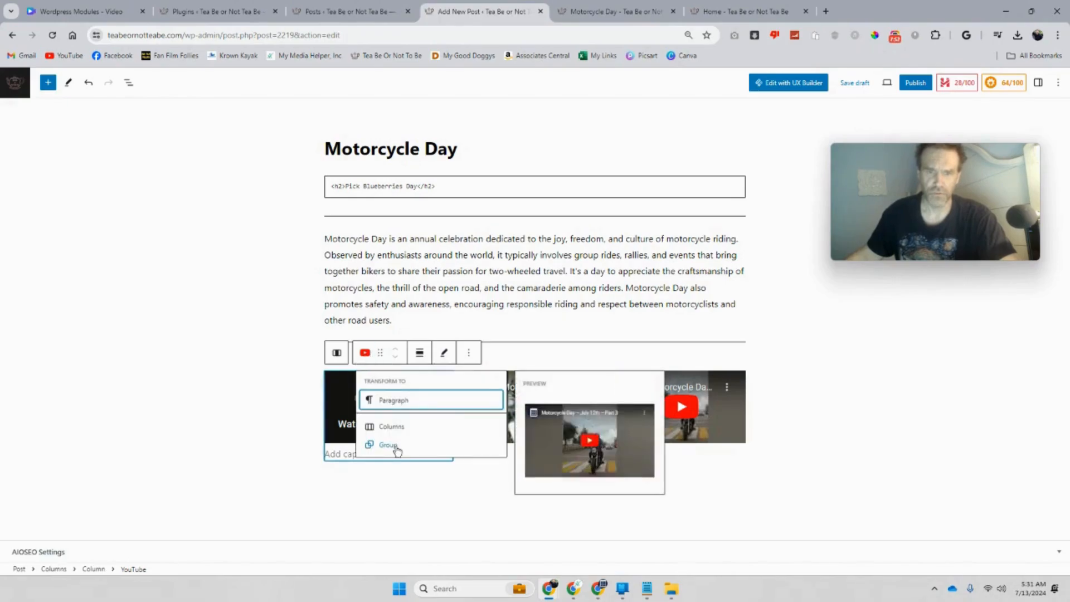
pyautogui.click(438, 448)
pyautogui.click(438, 388)
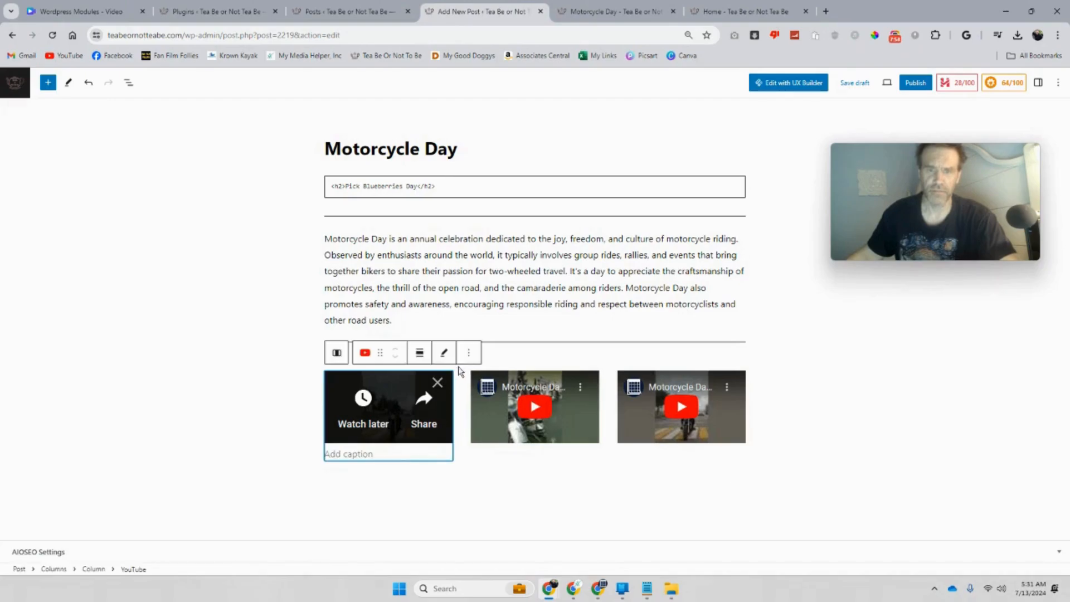
pyautogui.click(468, 353)
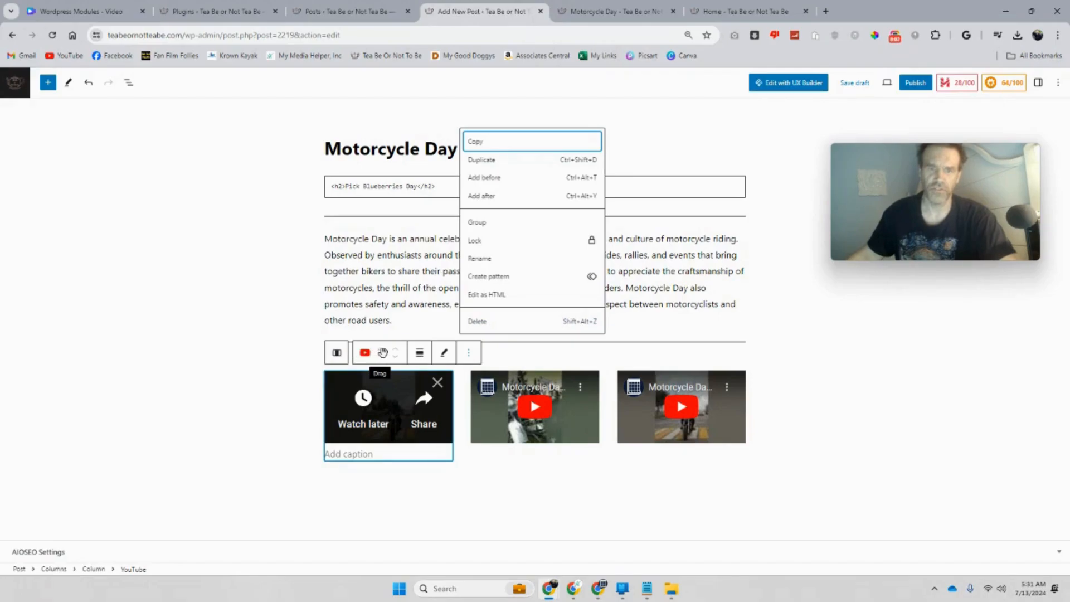
pyautogui.click(485, 321)
# - Embed the copied Part 1 Short as a YouTube block in the first column
pyautogui.click(395, 372)
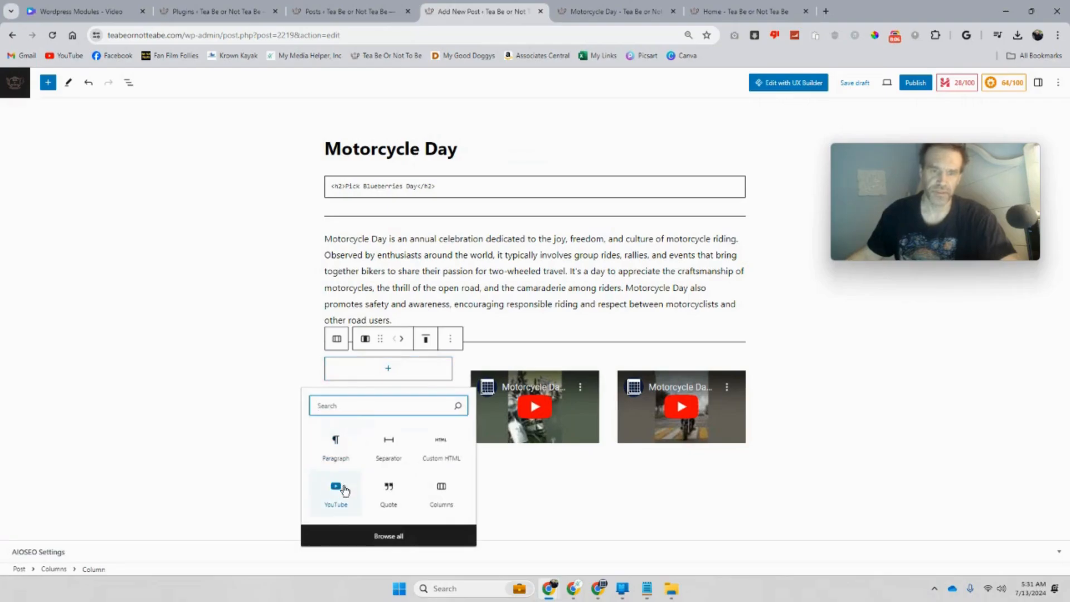
pyautogui.click(340, 490)
pyautogui.rightClick(396, 409)
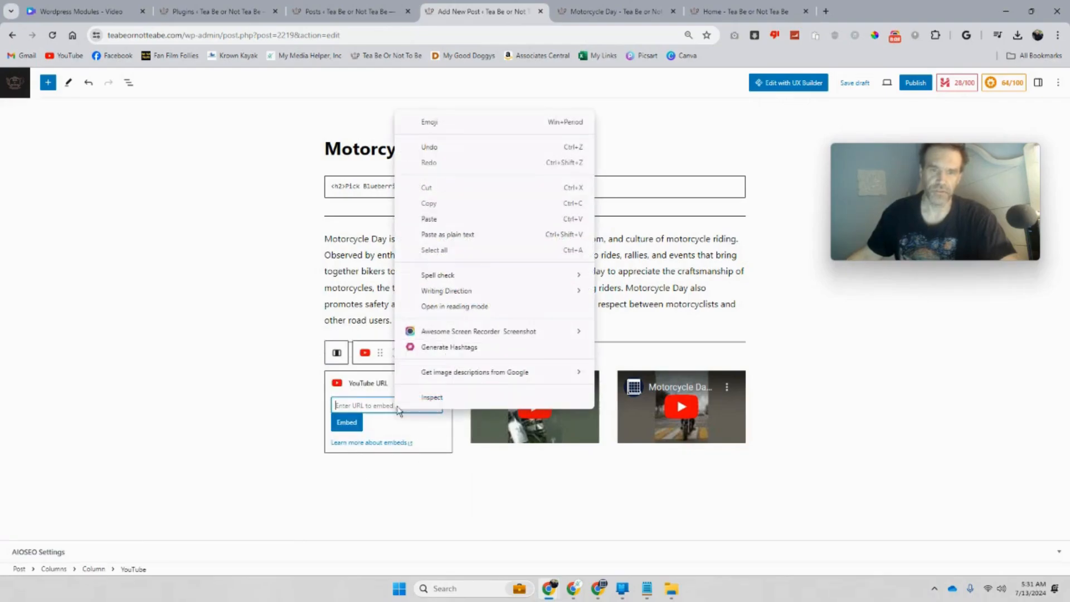
pyautogui.click(466, 217)
pyautogui.click(349, 423)
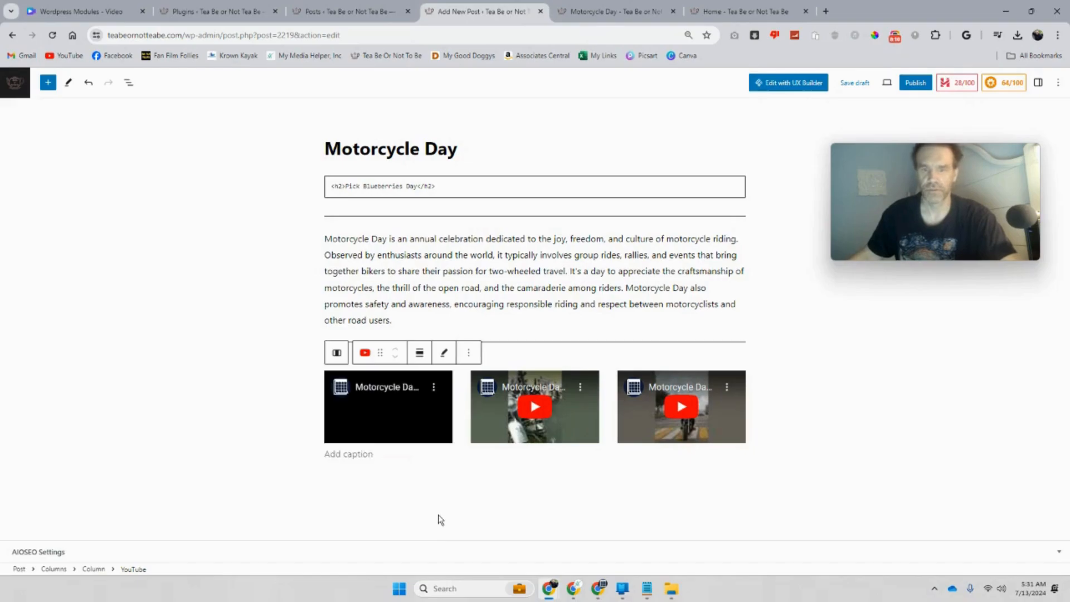
# - Save the draft and view the three embedded Shorts in the Motorcycle Day preview
pyautogui.click(858, 82)
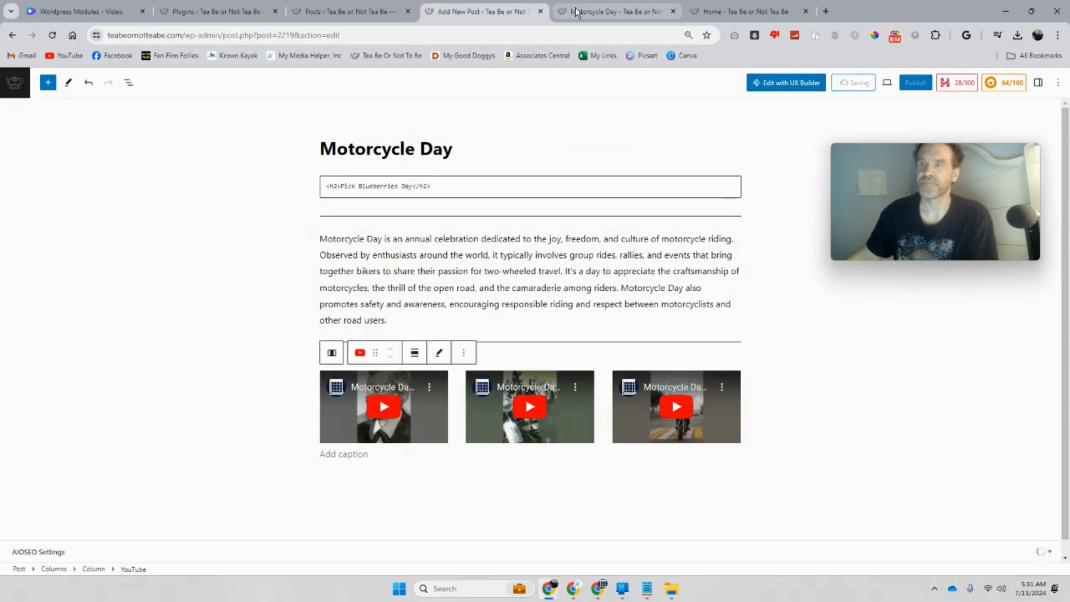
pyautogui.click(577, 12)
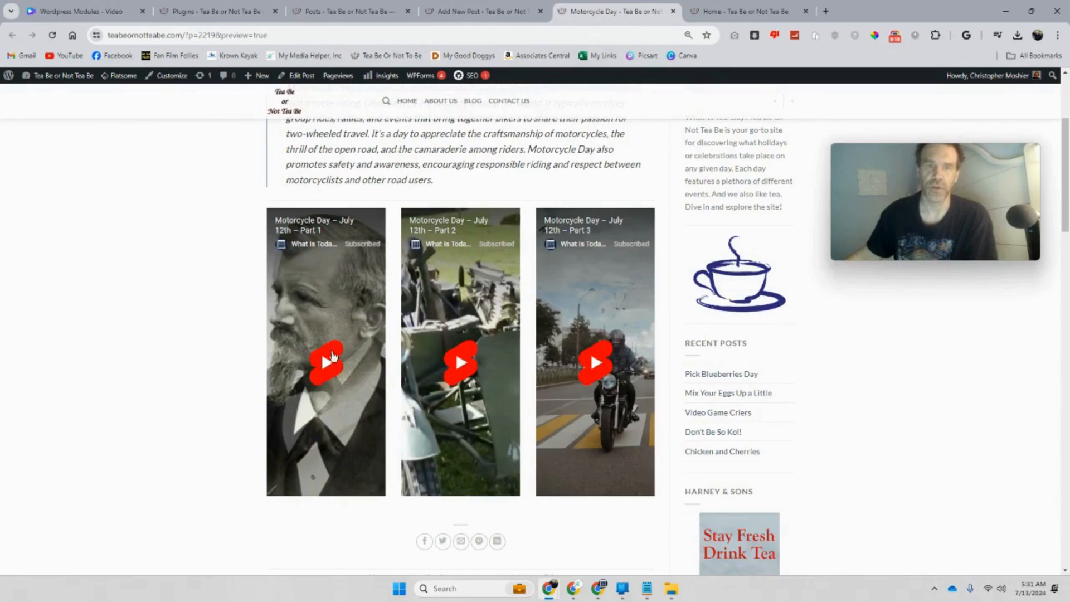
pyautogui.scroll(4, 515, 388)
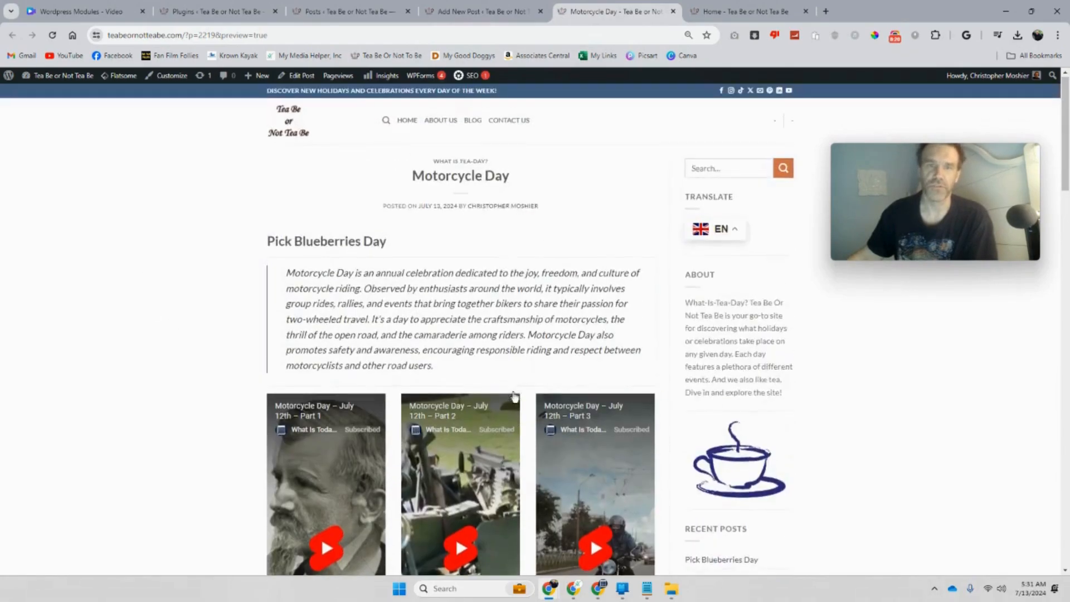
pyautogui.scroll(-4, 515, 394)
pyautogui.click(464, 11)
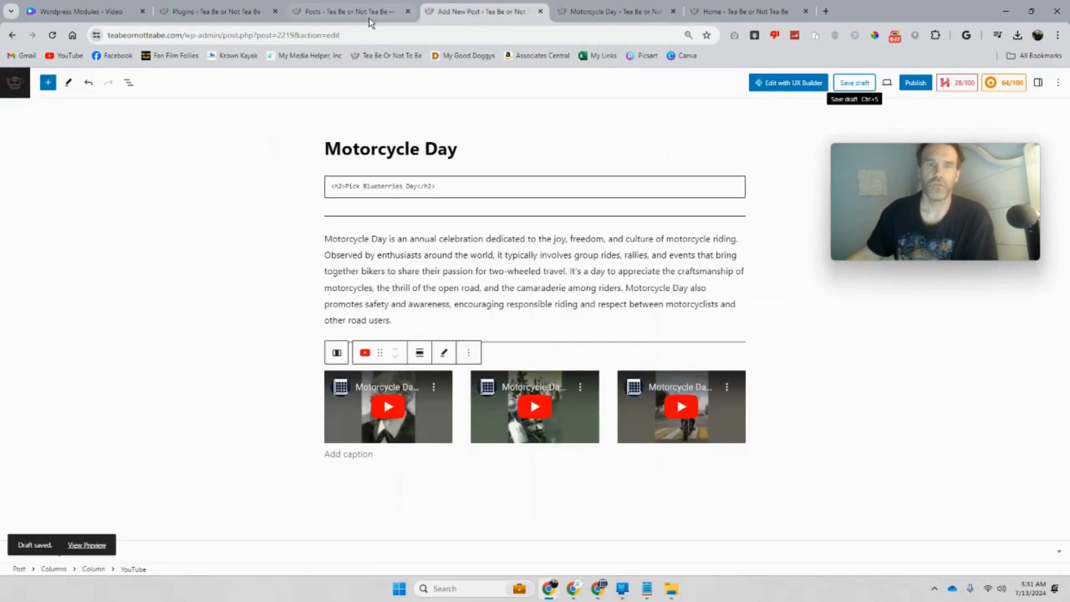
pyautogui.click(343, 11)
pyautogui.click(214, 11)
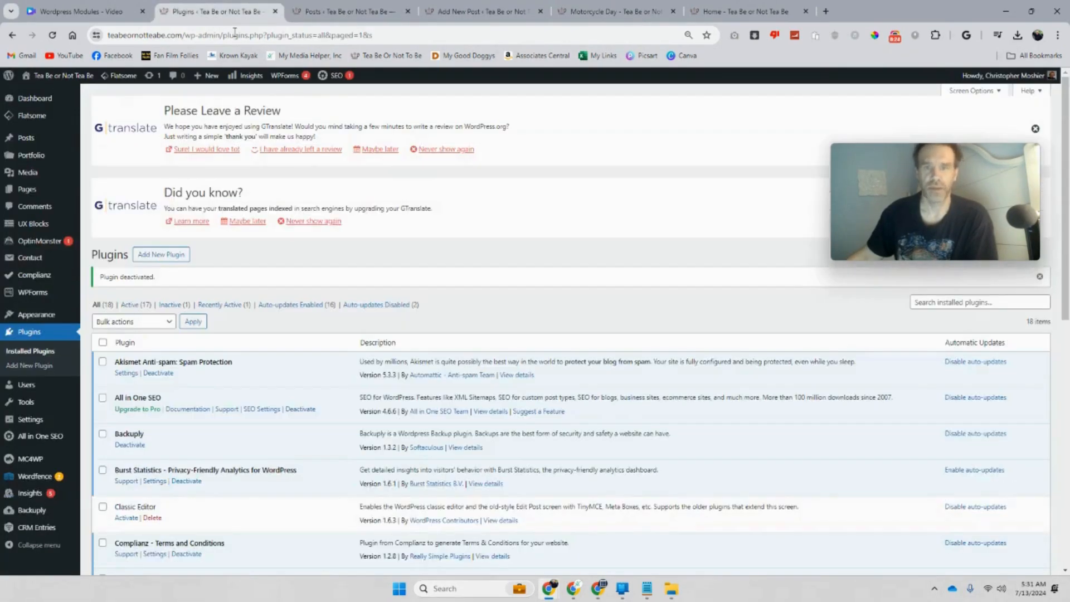
# - Return to the Motorcycle Day post editor and add a Separator block below the three video columns
pyautogui.click(451, 13)
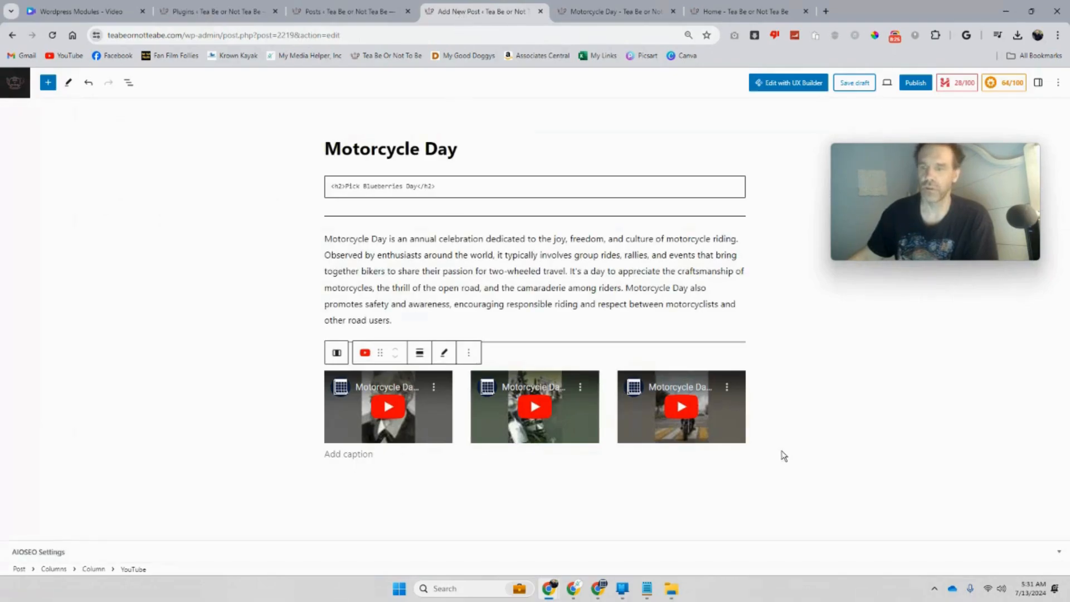
pyautogui.click(750, 468)
pyautogui.click(738, 479)
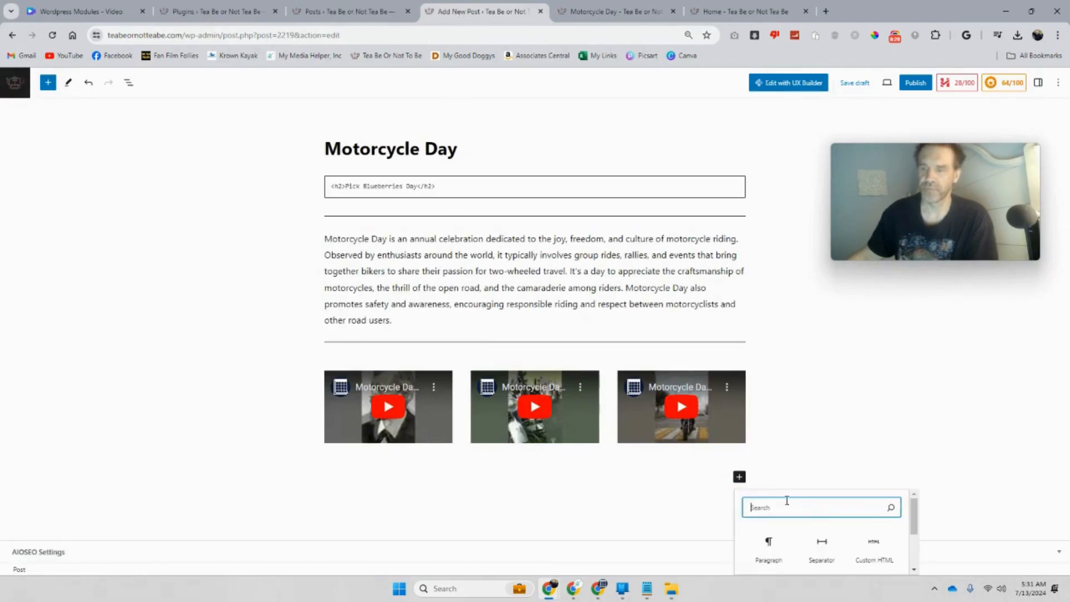
pyautogui.click(821, 546)
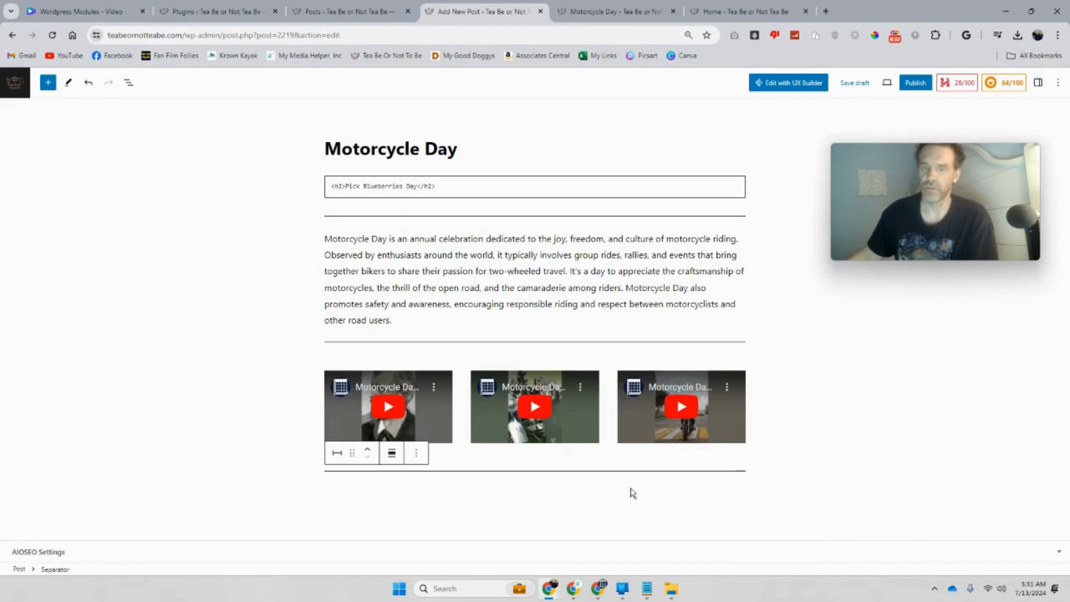
# - Add an empty Custom HTML block below the new separator
pyautogui.click(764, 500)
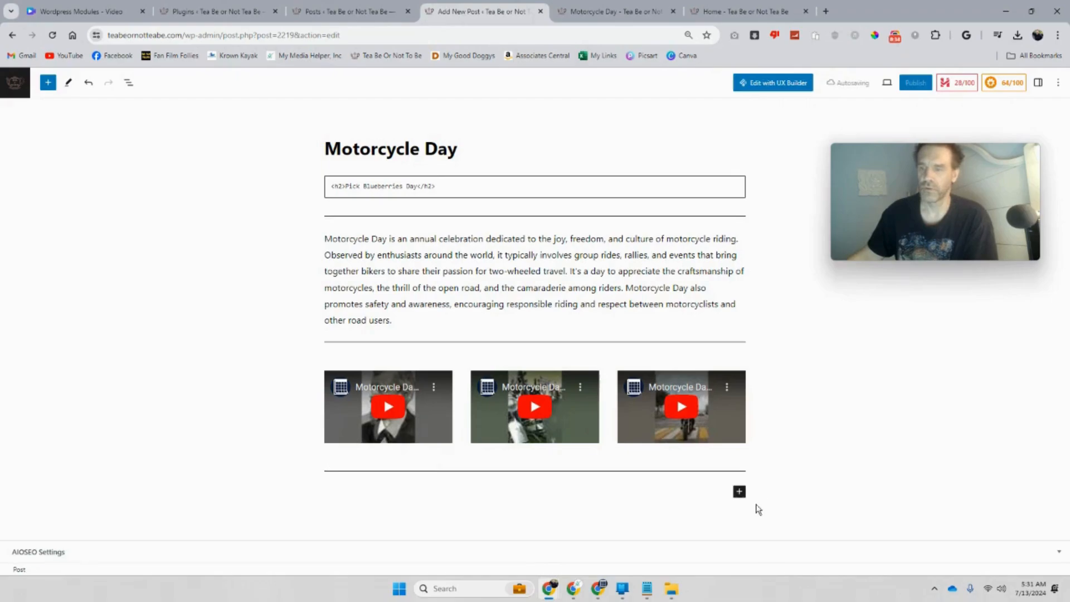
pyautogui.click(739, 491)
pyautogui.scroll(-2, 795, 524)
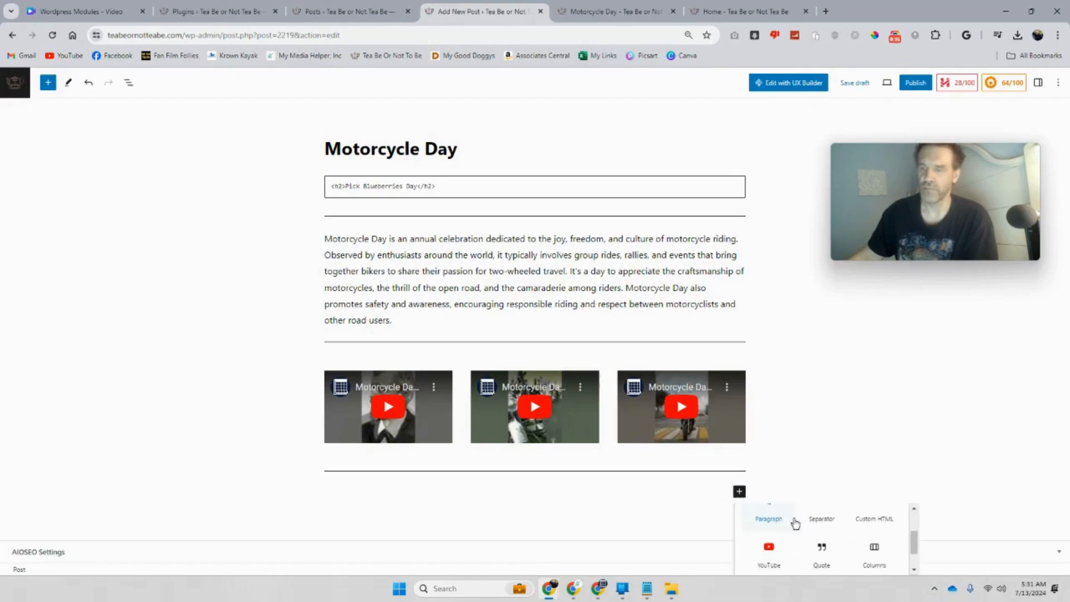
pyautogui.click(871, 520)
pyautogui.click(549, 588)
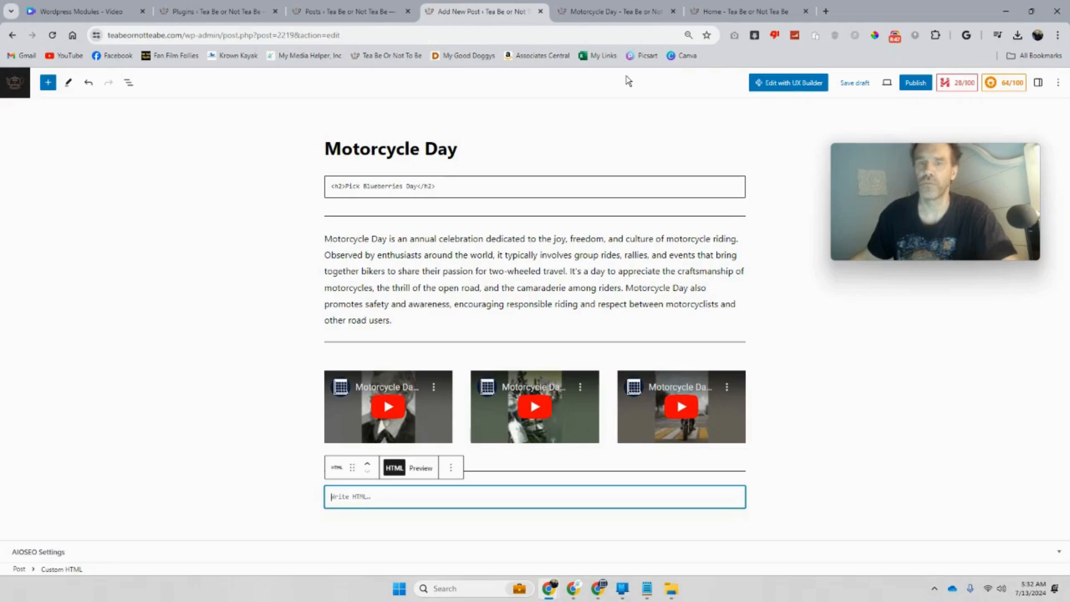
# - Open the CJ Affiliate site from the Affiliates bookmarks in a new browser tab
pyautogui.click(651, 12)
pyautogui.click(702, 12)
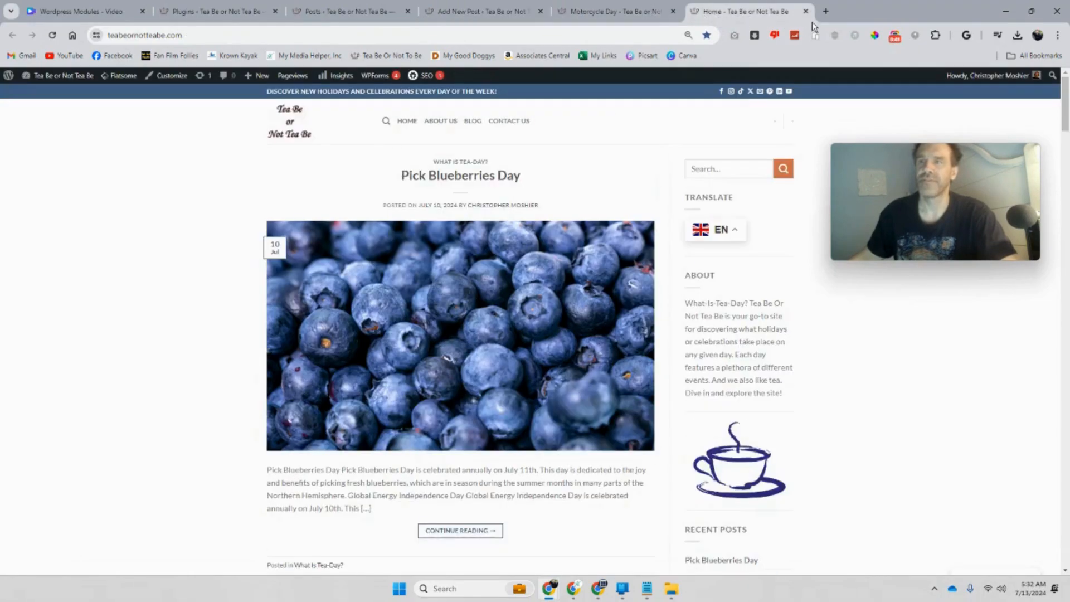
pyautogui.click(828, 14)
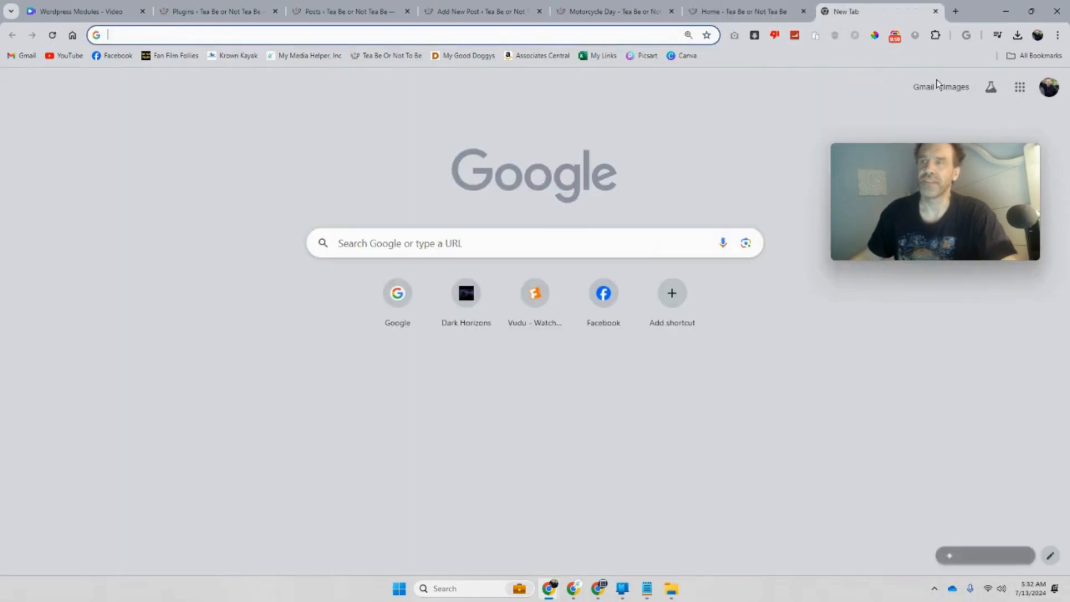
pyautogui.click(1031, 56)
pyautogui.moveTo(941, 101)
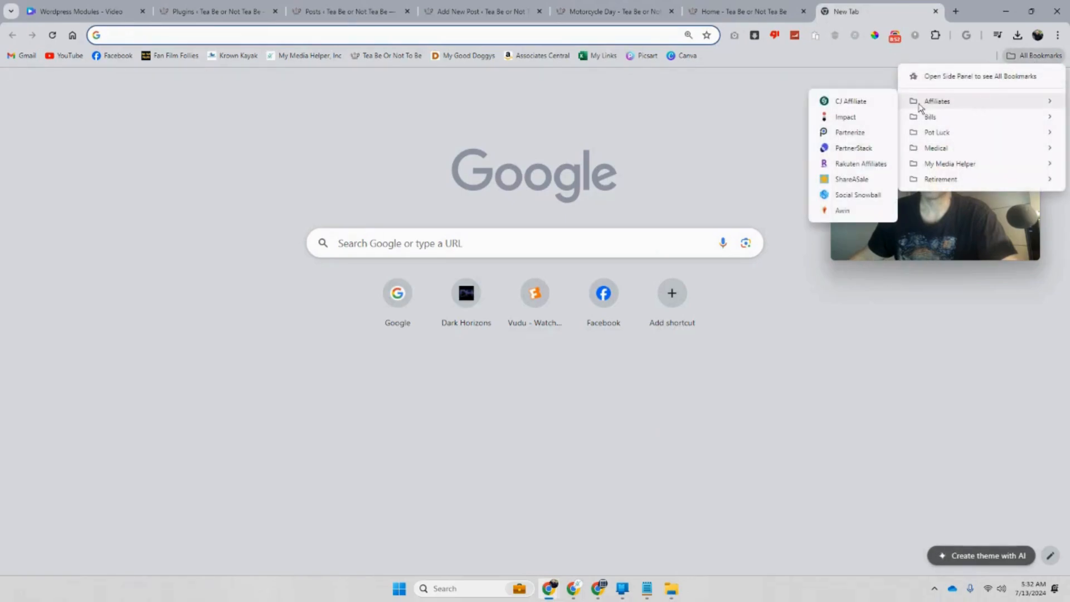
pyautogui.click(868, 102)
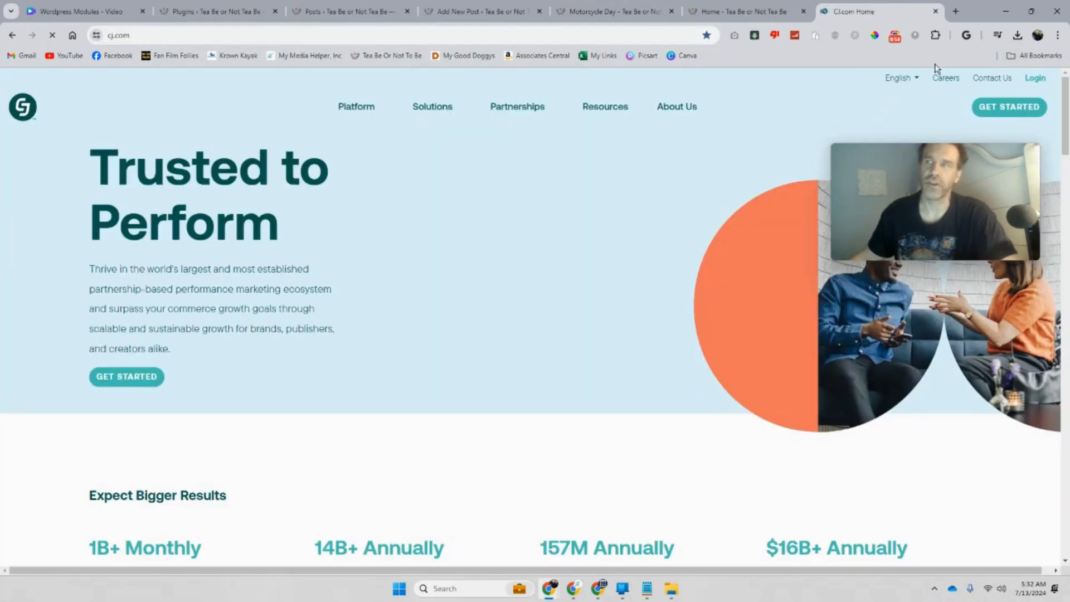
# - Open impact.com from the Affiliates bookmarks, dismiss the referral offer and sign in with the saved username and password
pyautogui.click(1031, 56)
pyautogui.moveTo(977, 103)
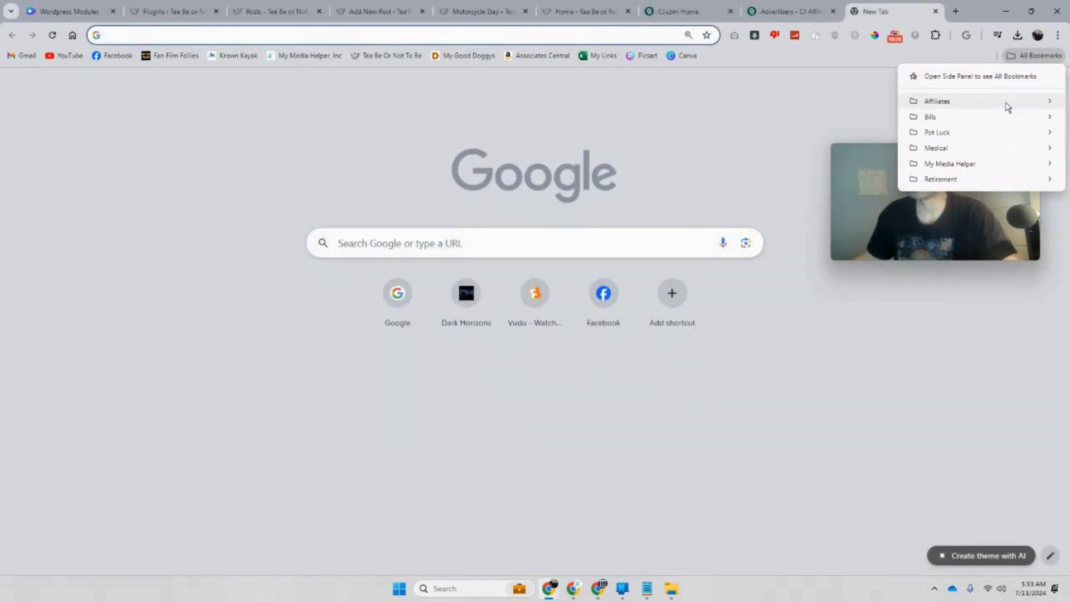
pyautogui.moveTo(1008, 107)
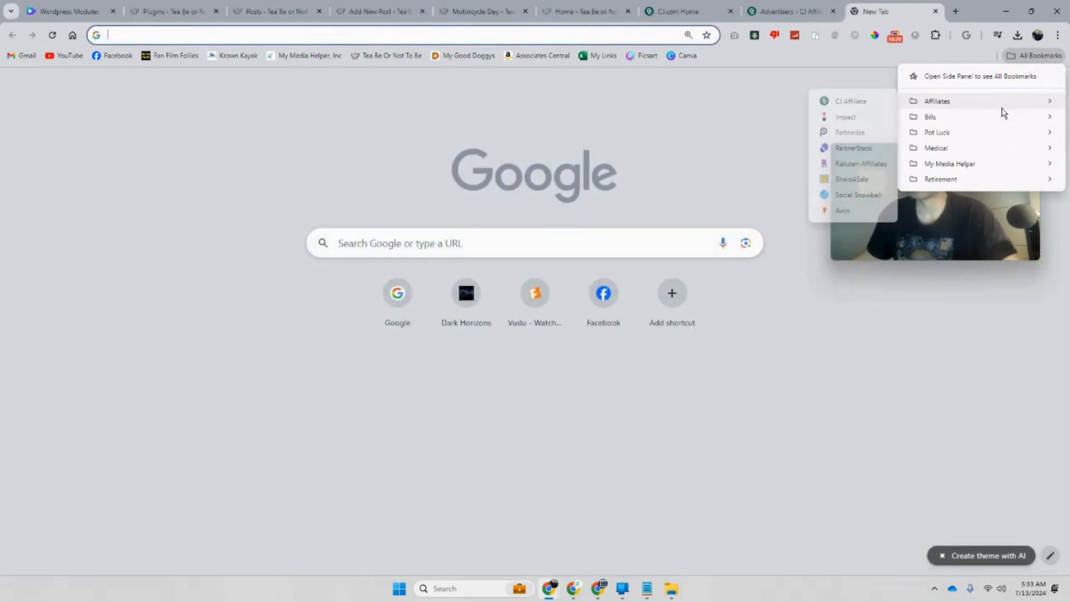
pyautogui.click(846, 117)
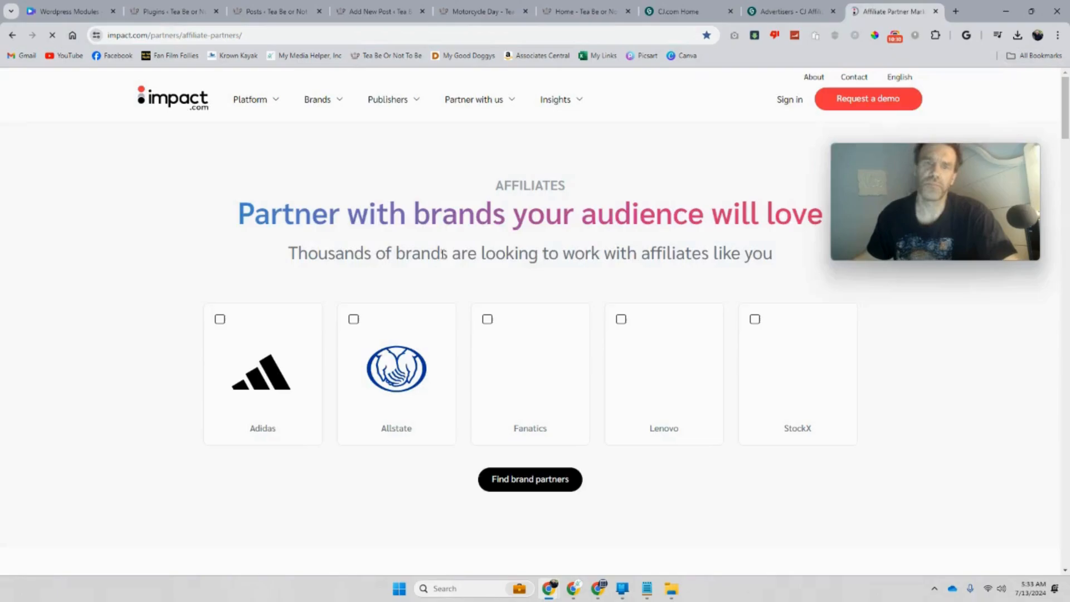
pyautogui.click(800, 104)
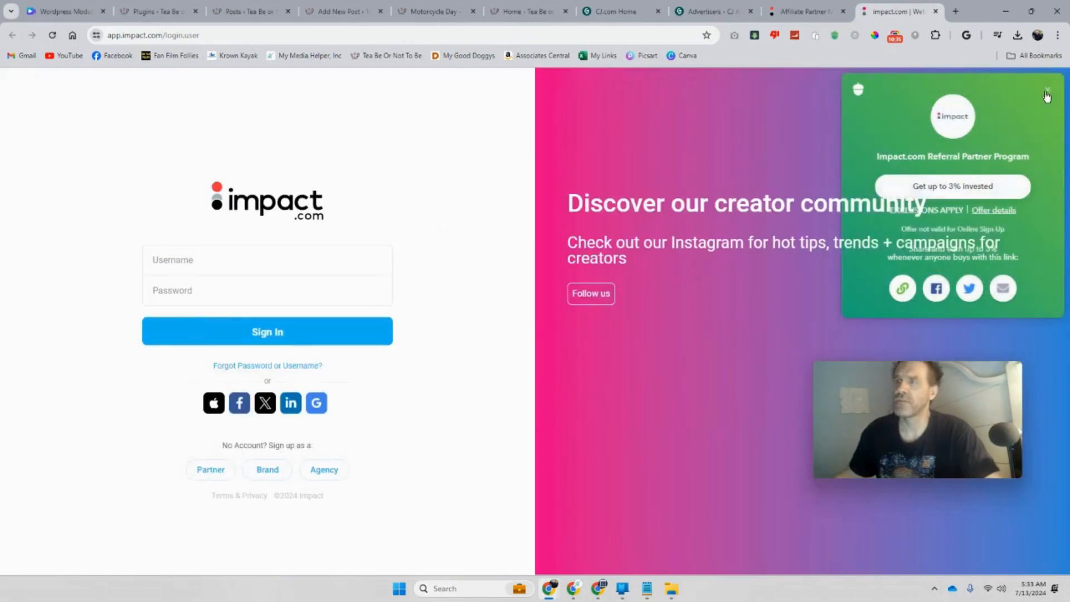
pyautogui.click(1047, 91)
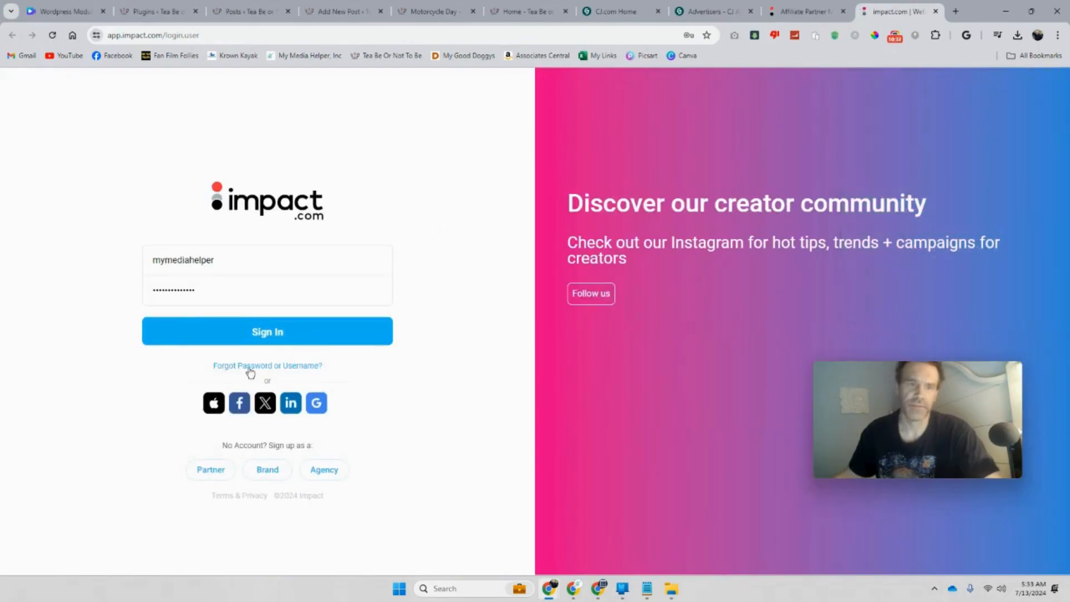
pyautogui.click(257, 334)
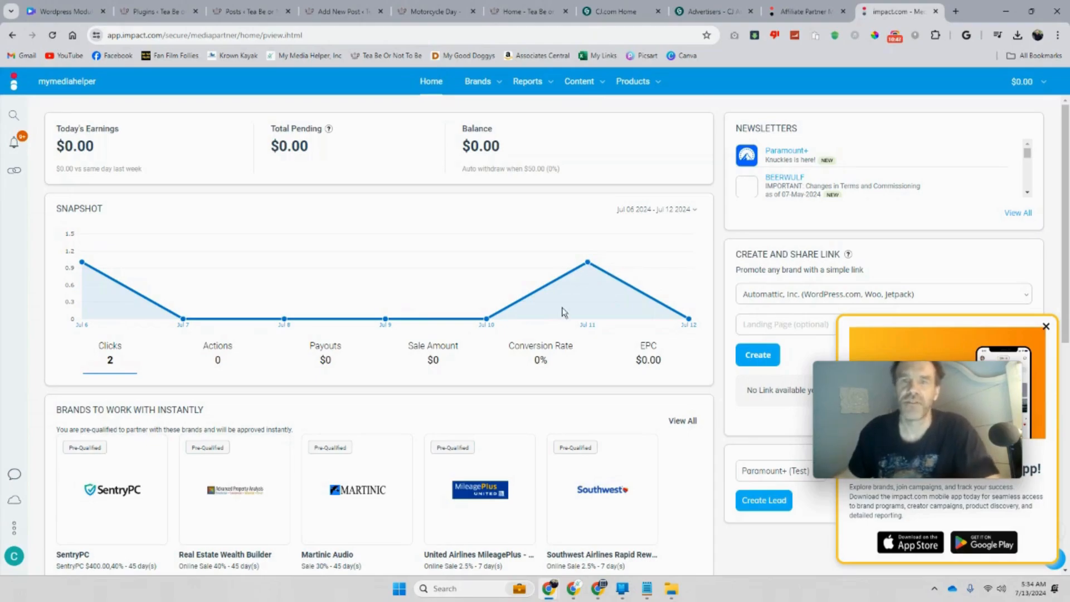
# - Open the impact.com content assets and clear the My Pet Sensitivity brand filter
pyautogui.moveTo(500, 95)
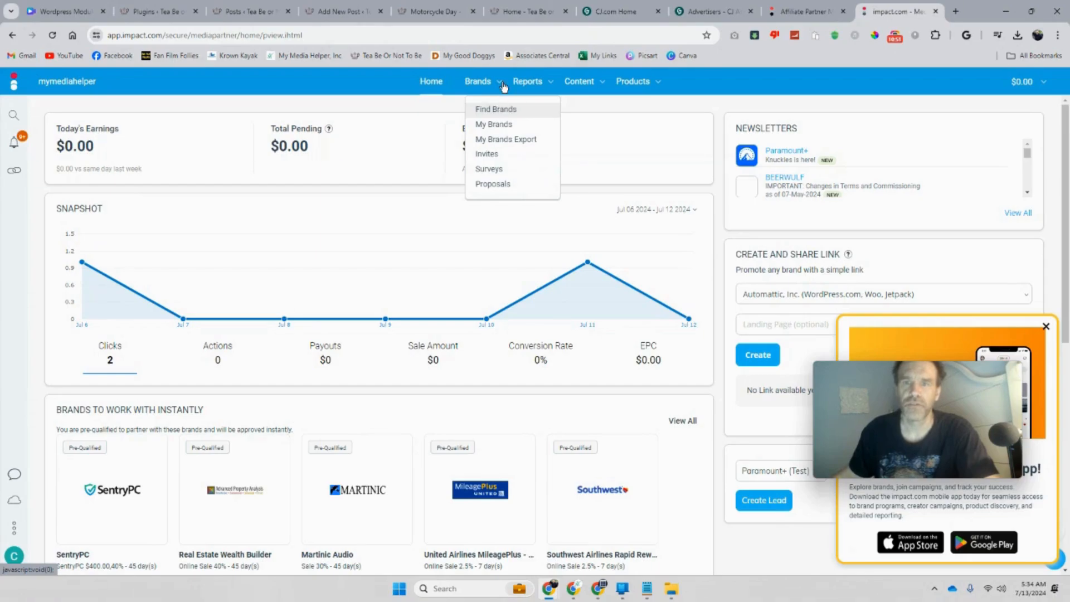
pyautogui.moveTo(540, 86)
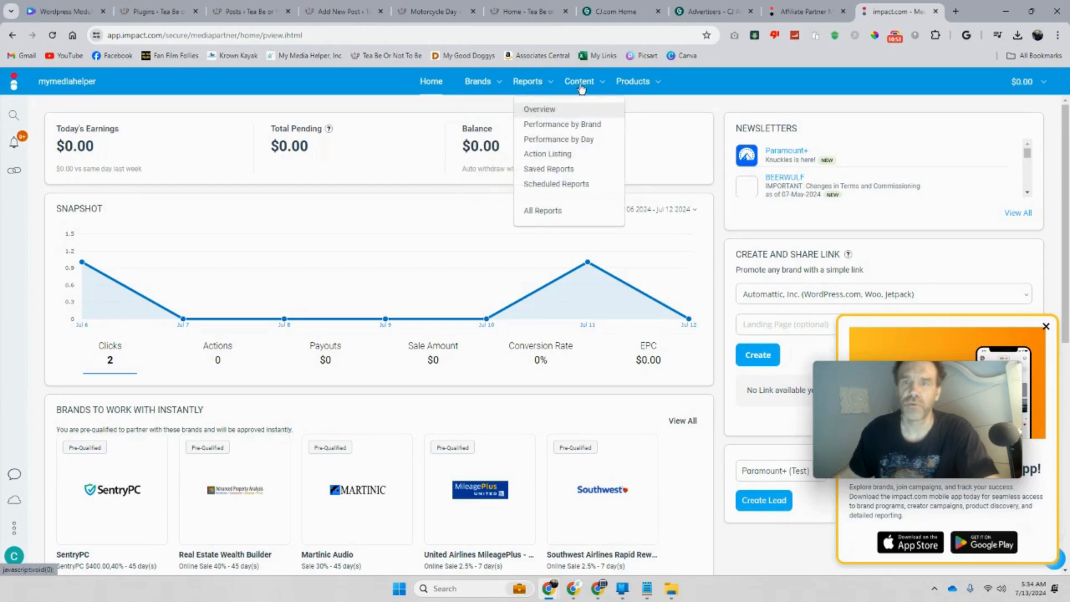
pyautogui.moveTo(581, 90)
pyautogui.click(597, 110)
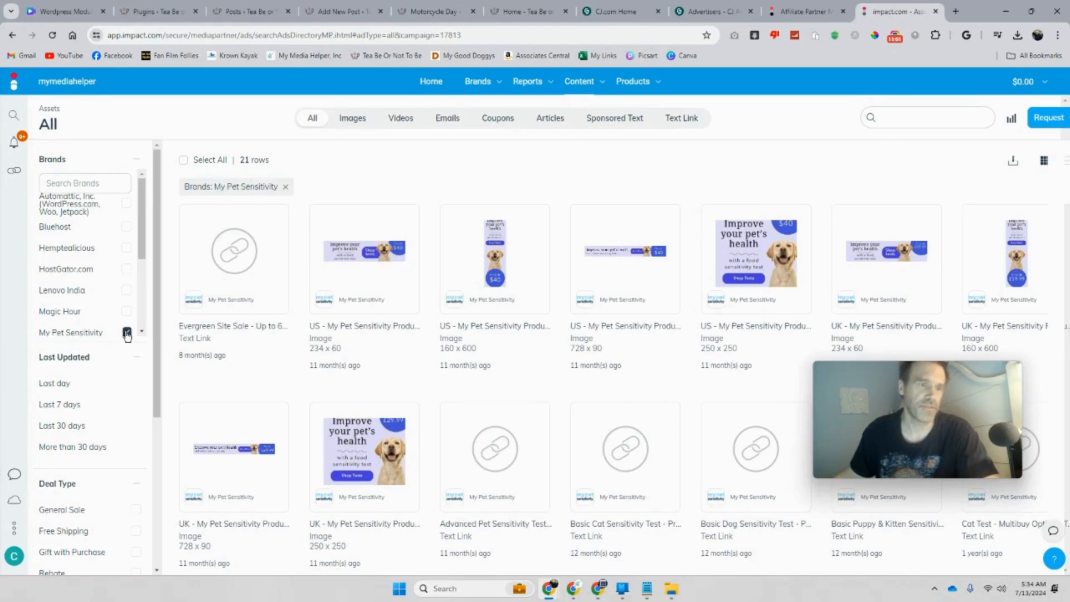
pyautogui.click(127, 332)
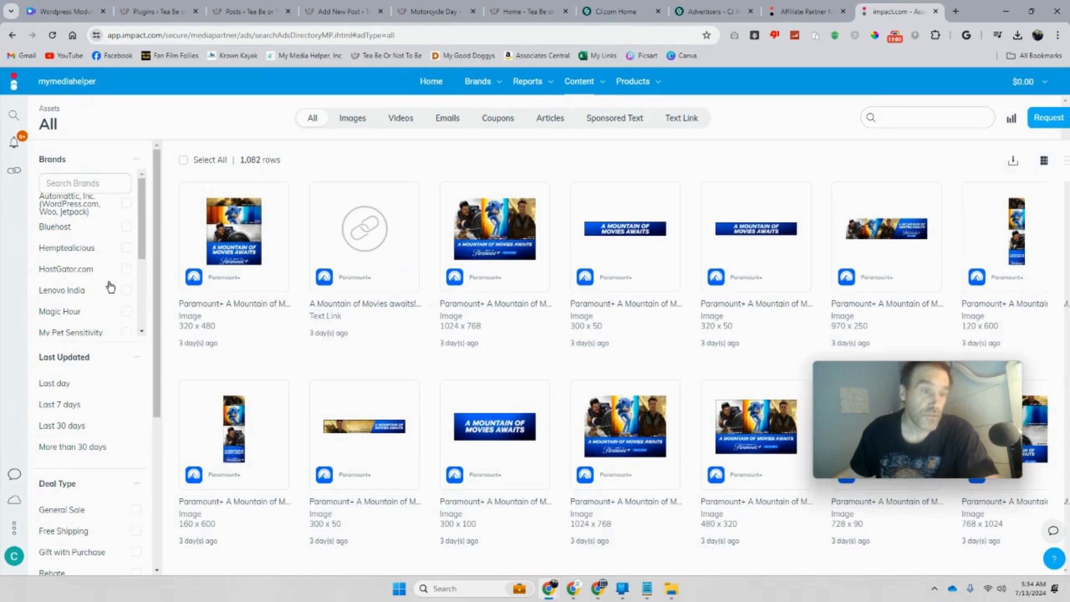
# - Try filtering the assets by the Tea Rebellion brand
pyautogui.scroll(-3, 107, 285)
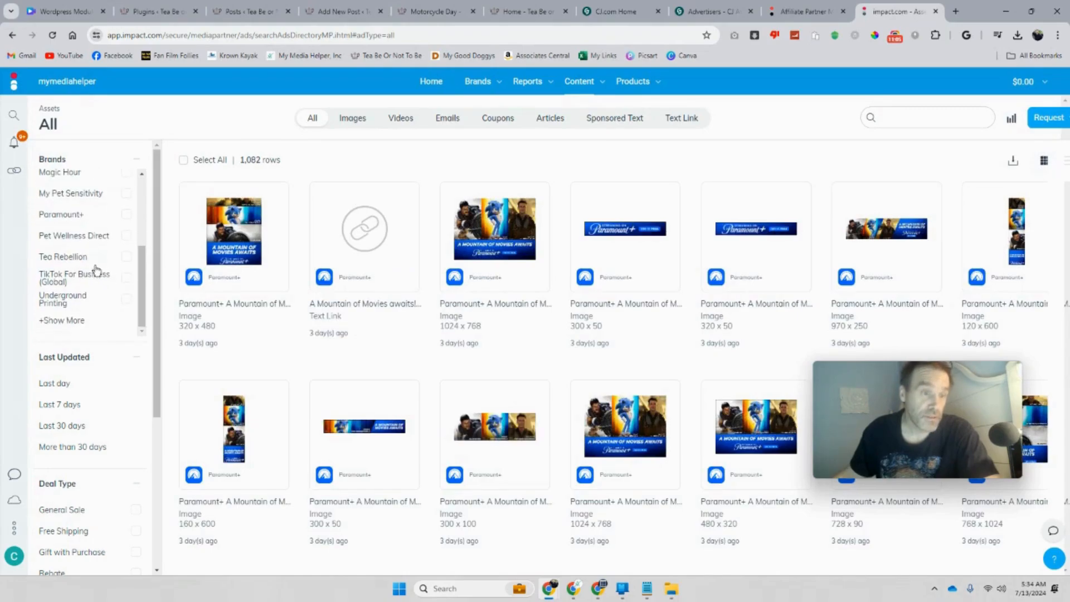
pyautogui.click(127, 258)
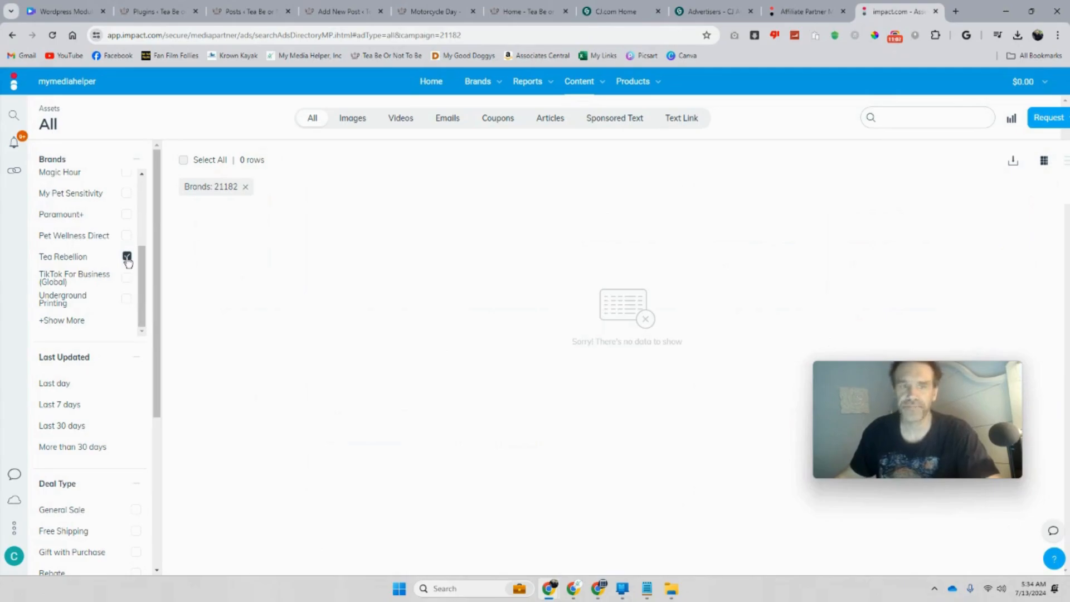
pyautogui.click(127, 256)
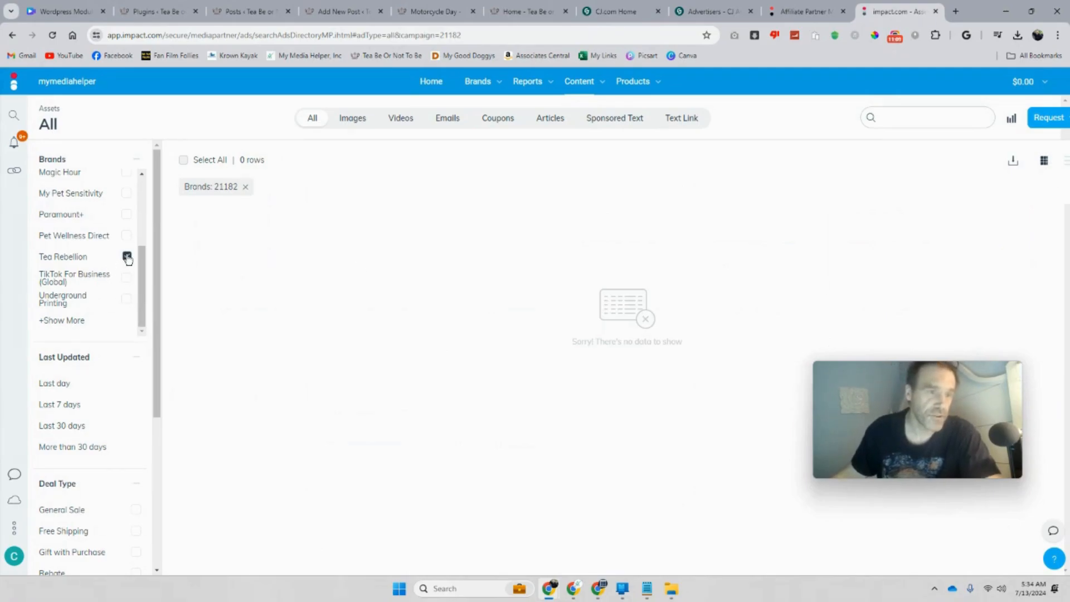
# - Filter the assets by the Hemptealicious brand and open the details of its organic tea 728 x 90 banner
pyautogui.scroll(-5, 78, 281)
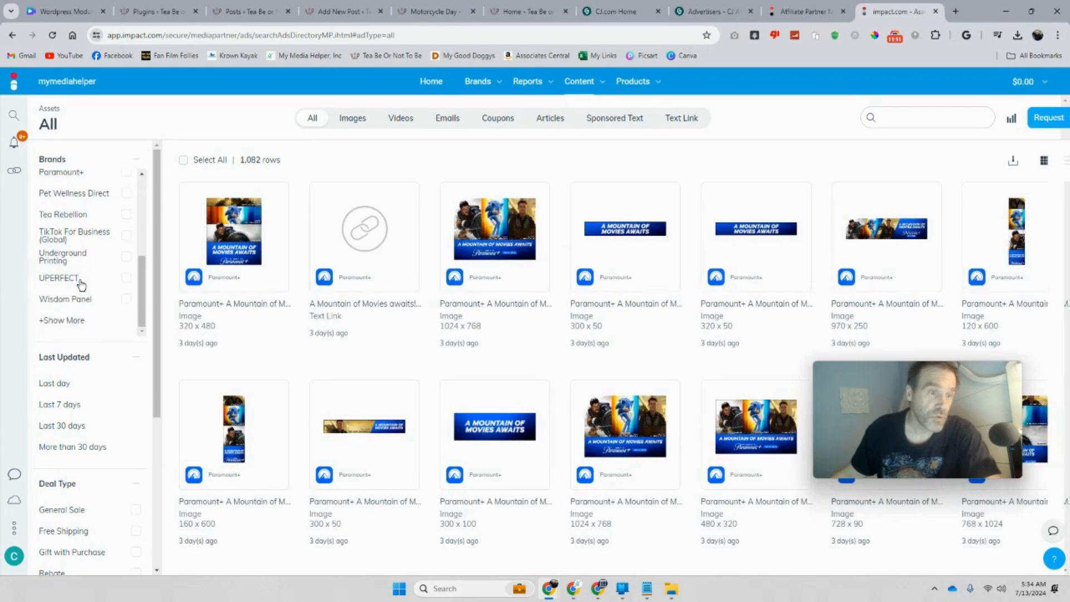
pyautogui.scroll(2, 82, 222)
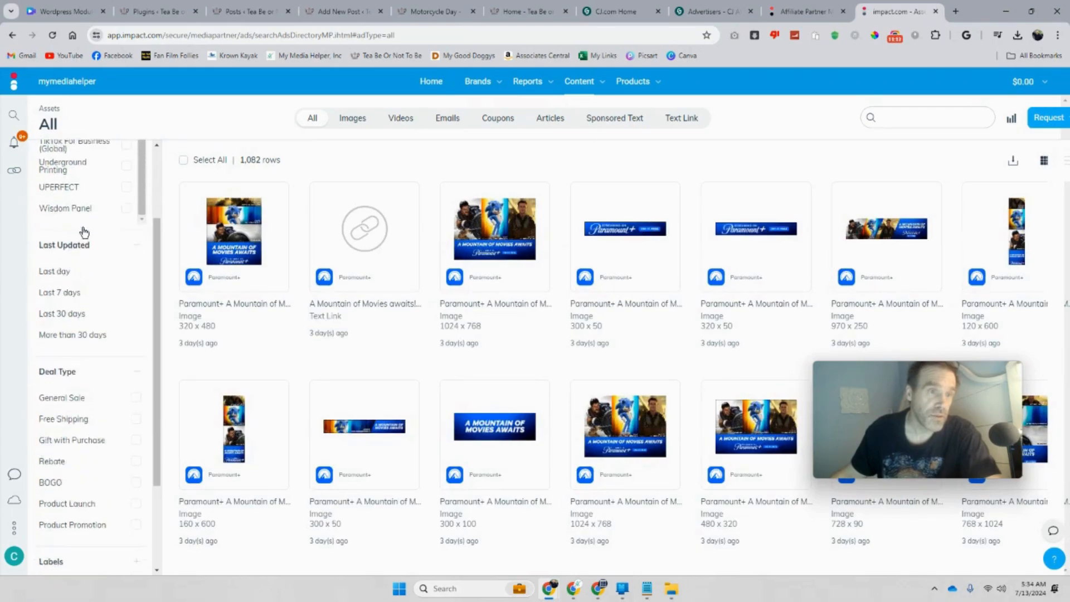
pyautogui.moveTo(137, 296); pyautogui.dragTo(167, 195)
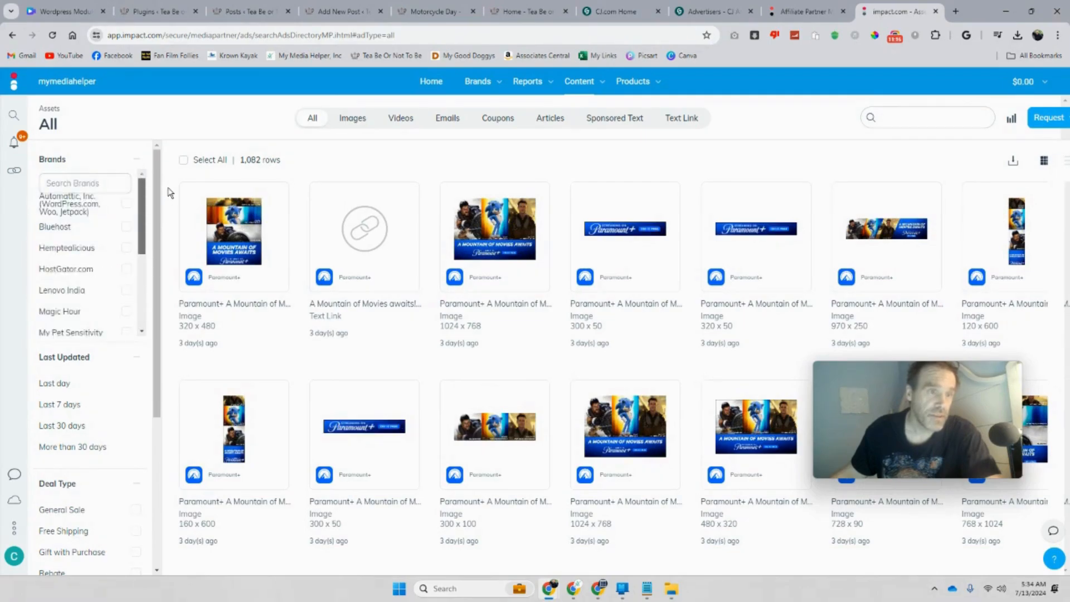
pyautogui.click(124, 249)
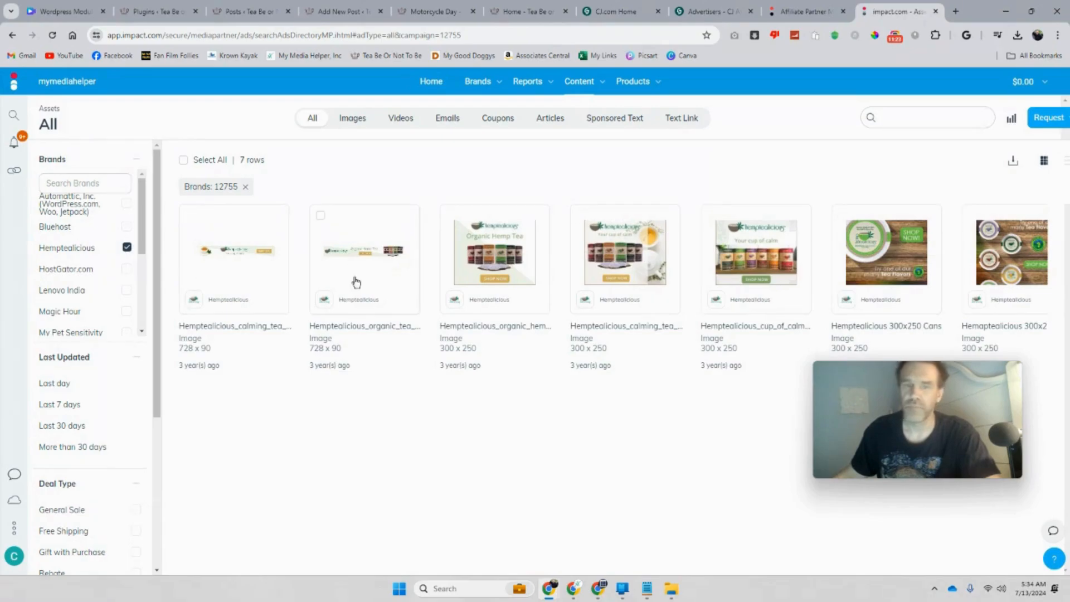
pyautogui.click(397, 282)
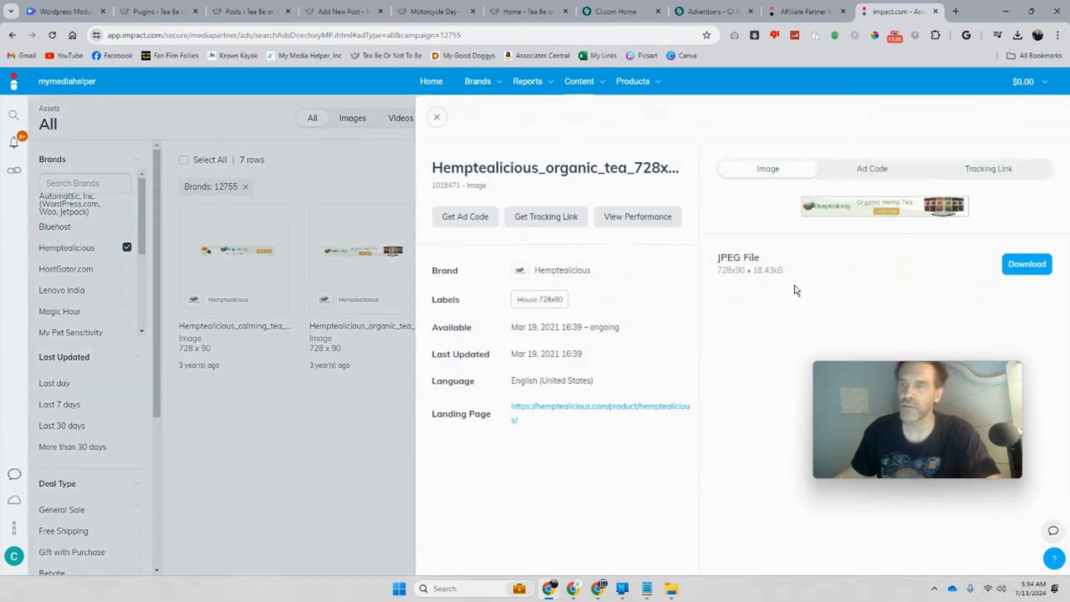
# - Display the Hemptealicious banner's ad code and copy its HTML version
pyautogui.moveTo(887, 387); pyautogui.dragTo(391, 271)
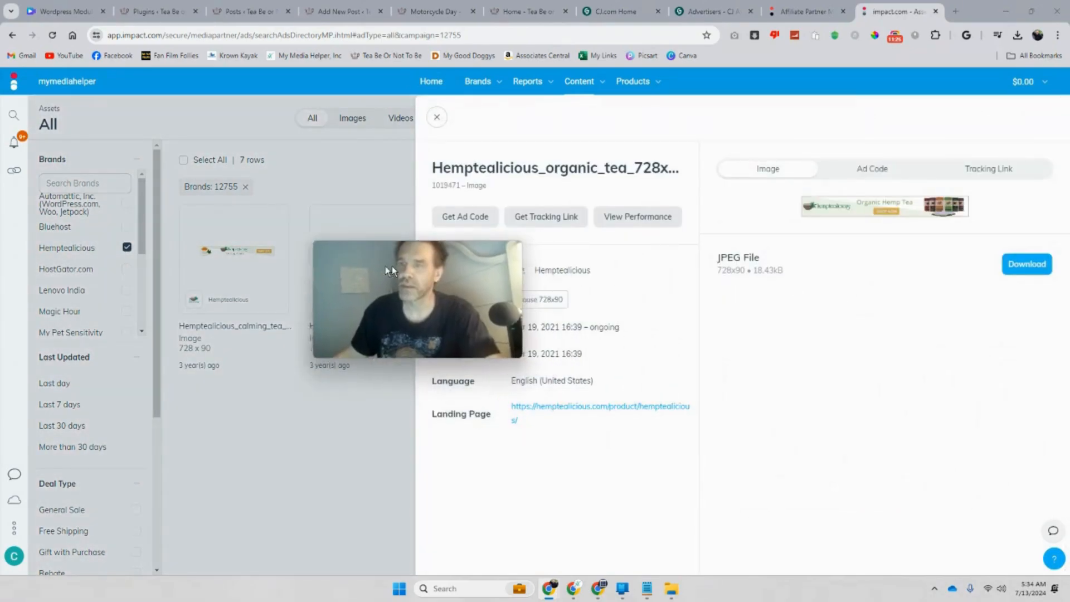
pyautogui.click(877, 169)
pyautogui.moveTo(987, 342); pyautogui.dragTo(655, 288)
pyautogui.rightClick(799, 308)
pyautogui.click(837, 379)
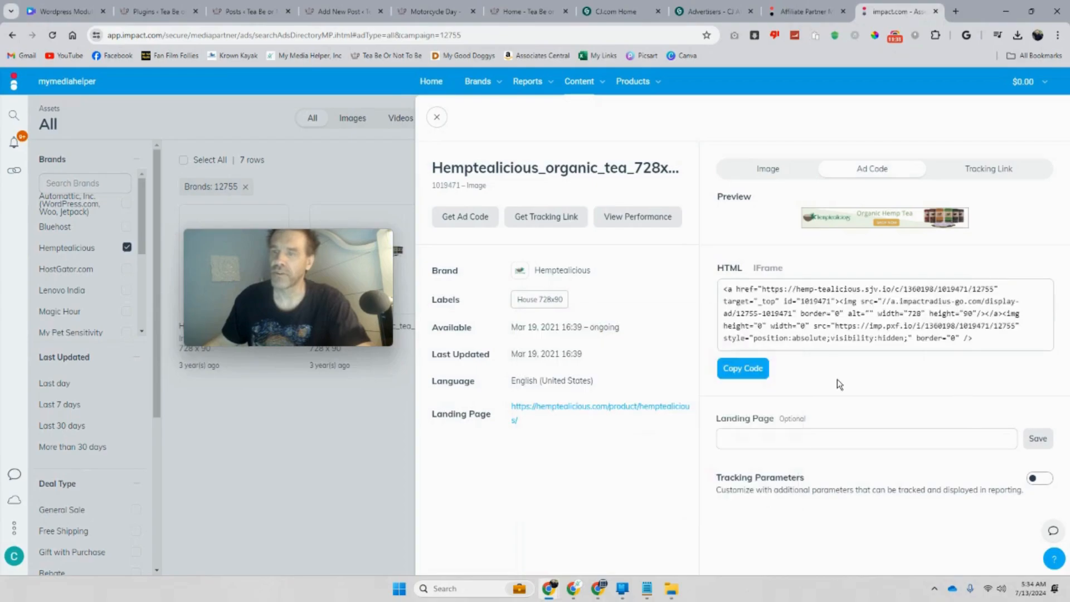
pyautogui.click(746, 368)
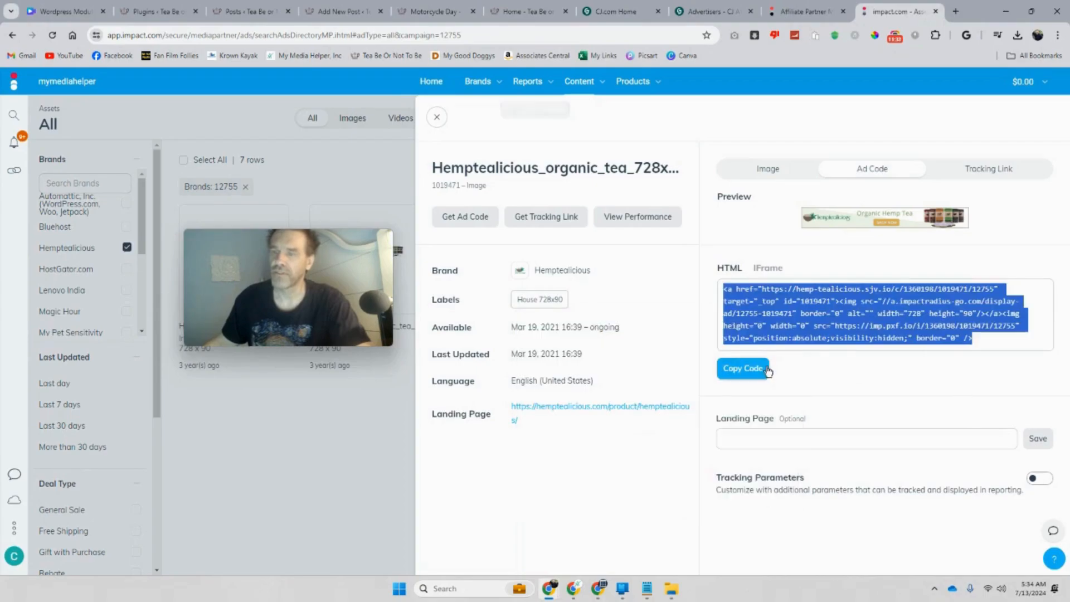
# - Return to the Motorcycle Day post editor and paste the copied banner code into the empty Custom HTML block
pyautogui.click(323, 9)
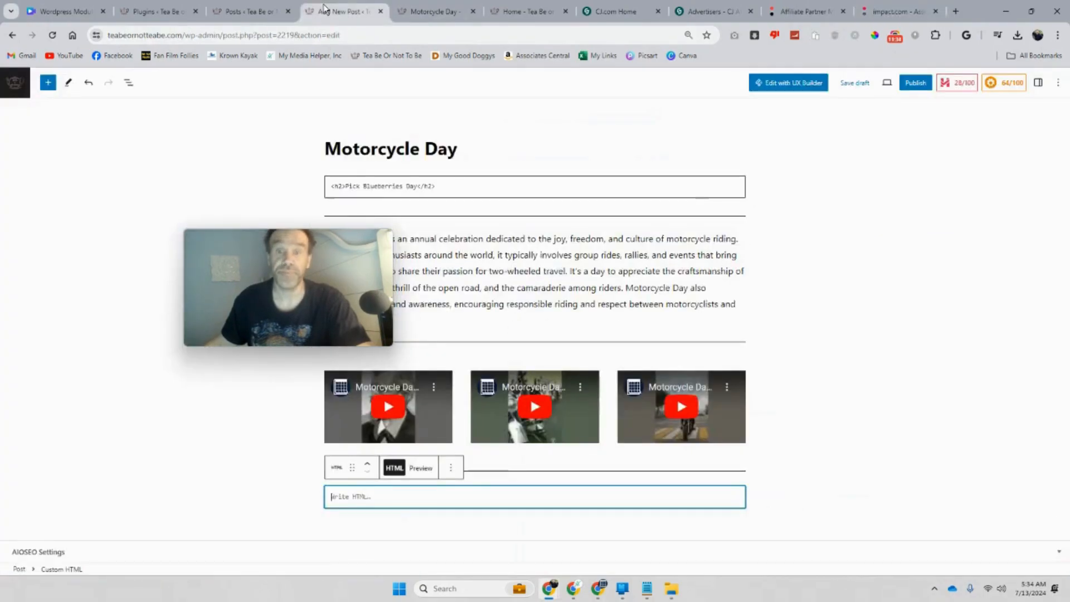
pyautogui.rightClick(438, 495)
pyautogui.click(493, 305)
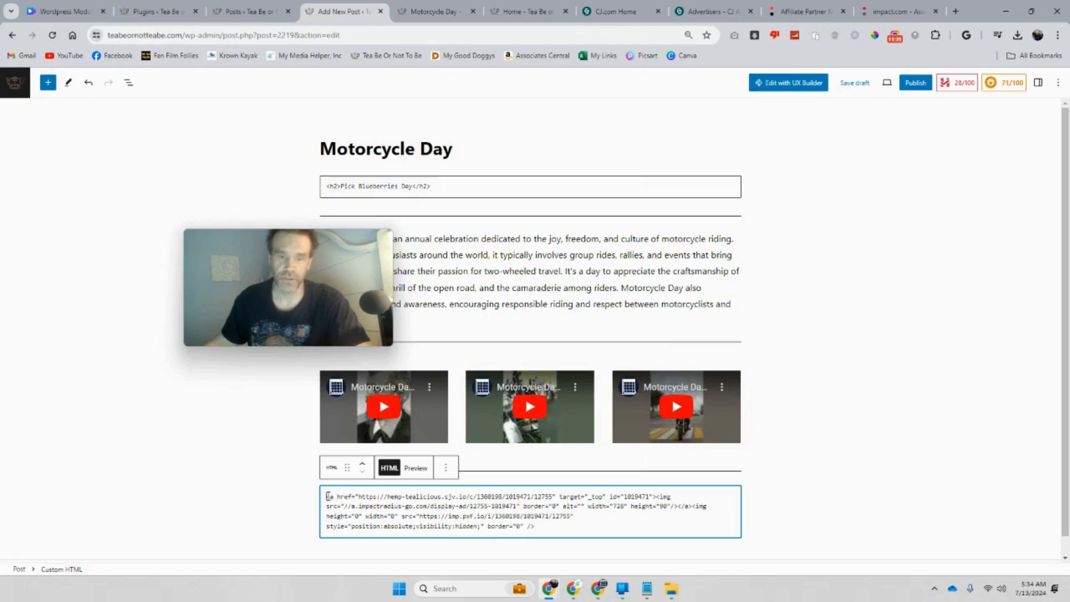
# - Wrap the banner code in the Custom HTML block with opening and closing <center> tags, each on its own line
pyautogui.press('Return')
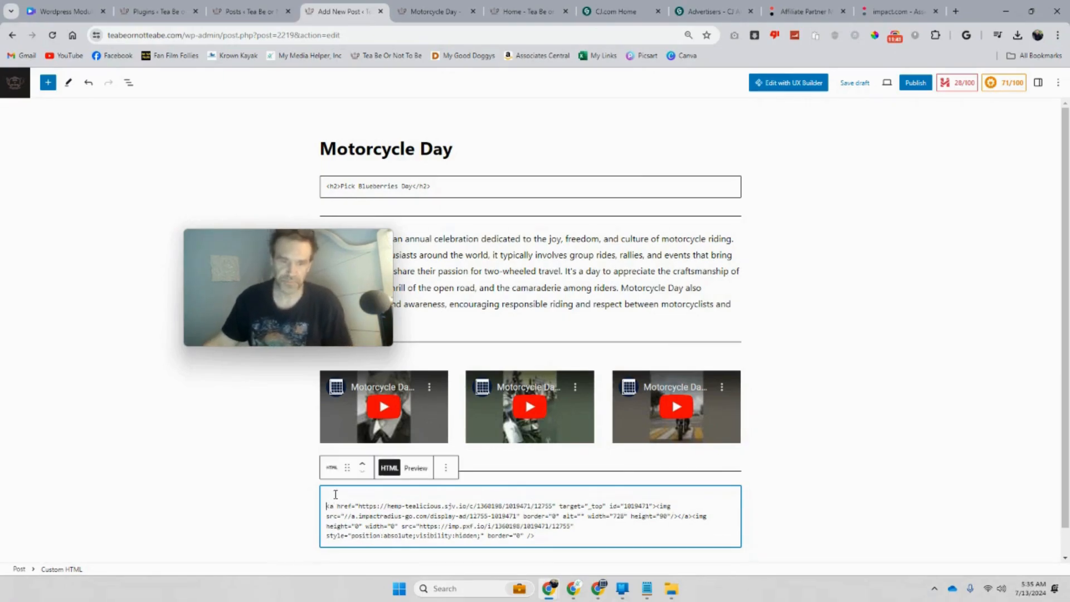
pyautogui.click(336, 494)
pyautogui.write('<ce')
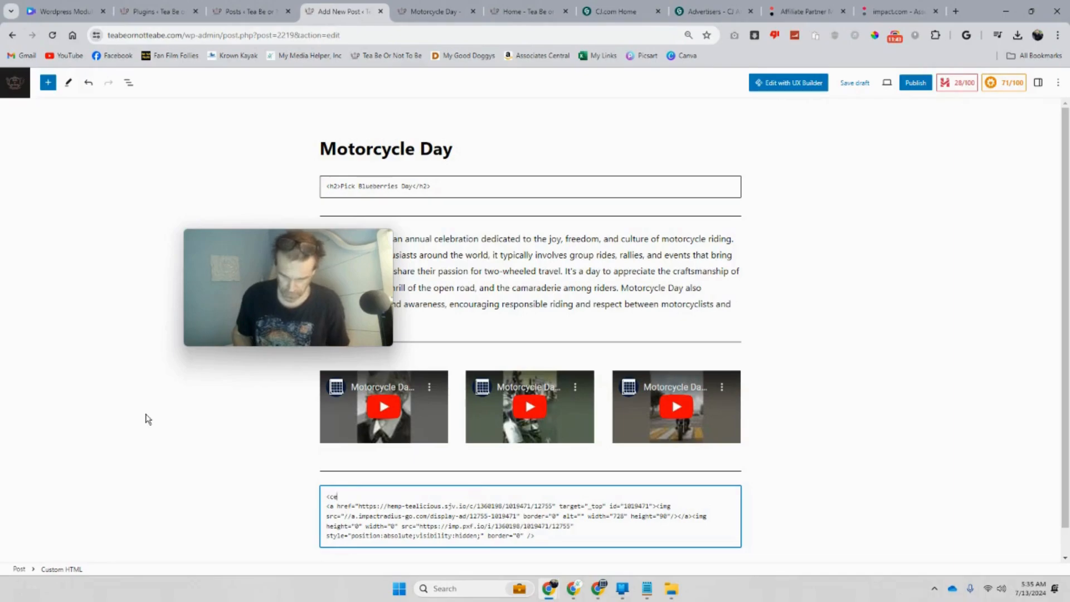
pyautogui.write('nter>')
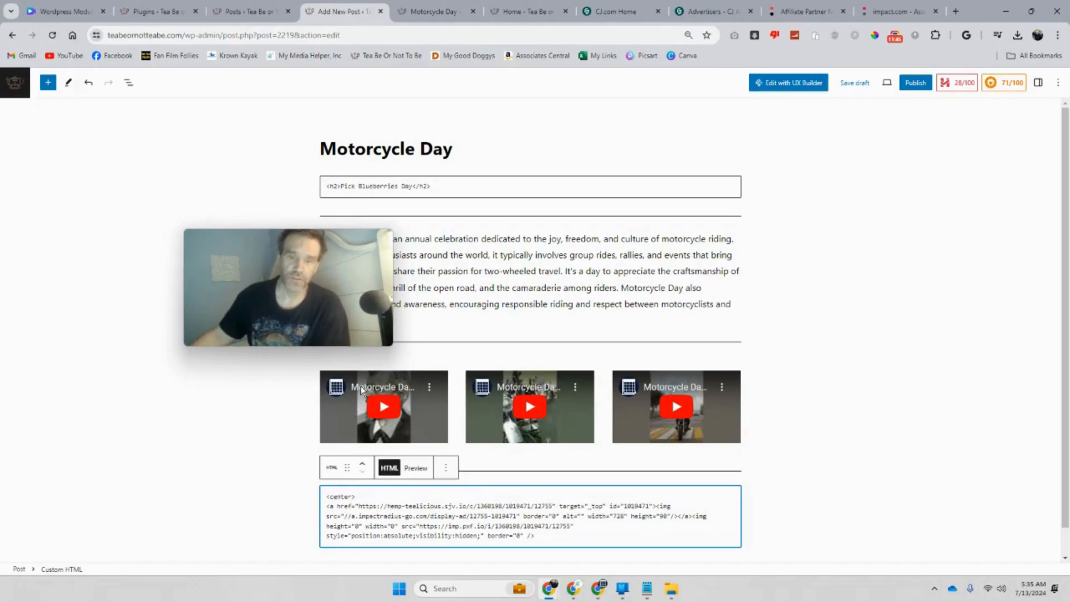
pyautogui.press('Return')
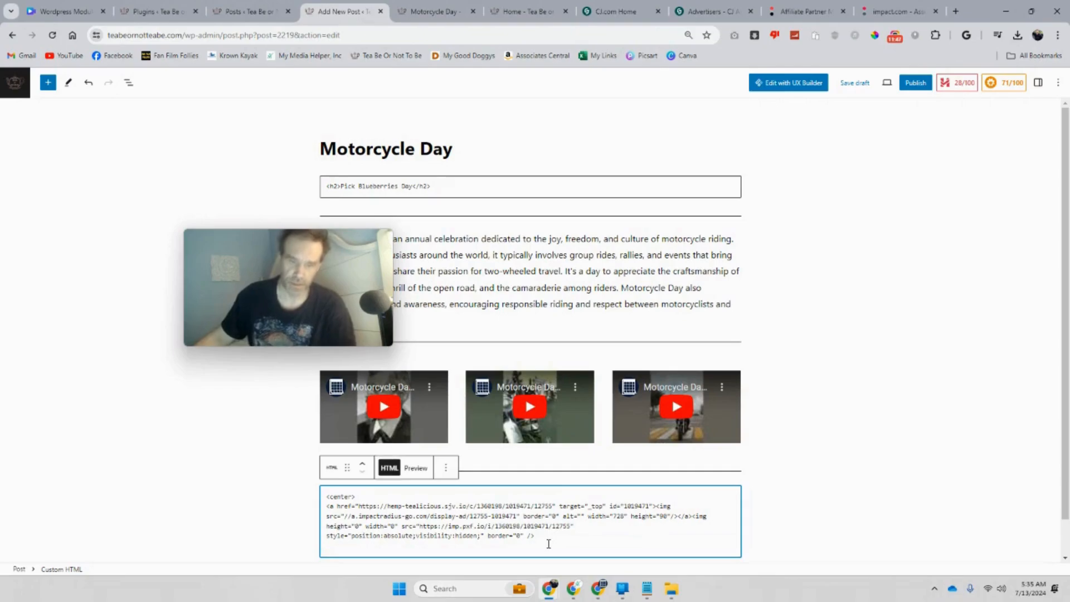
pyautogui.write('</')
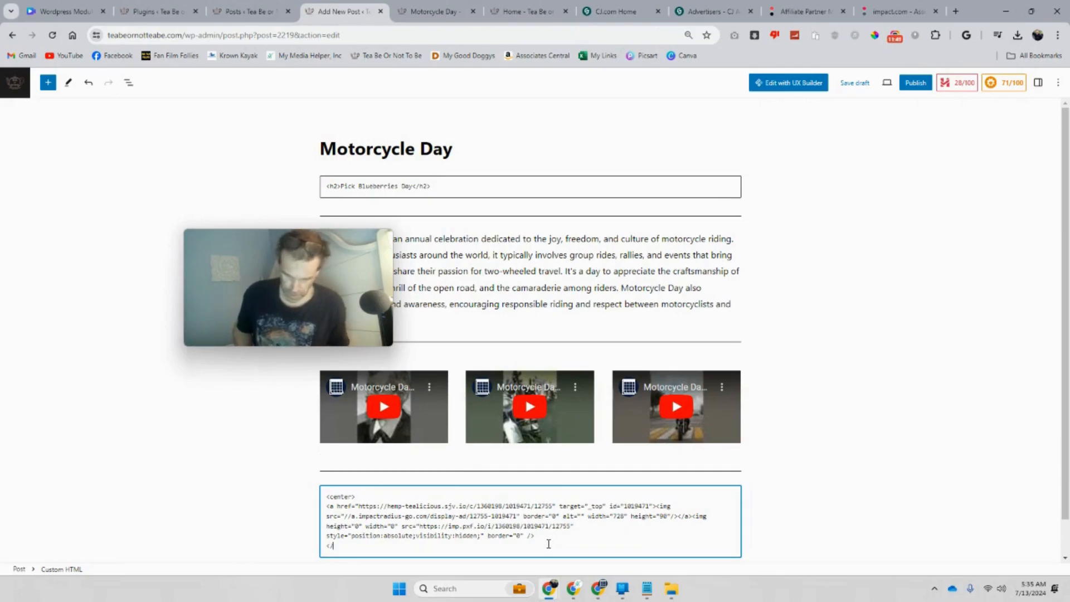
pyautogui.write('center>')
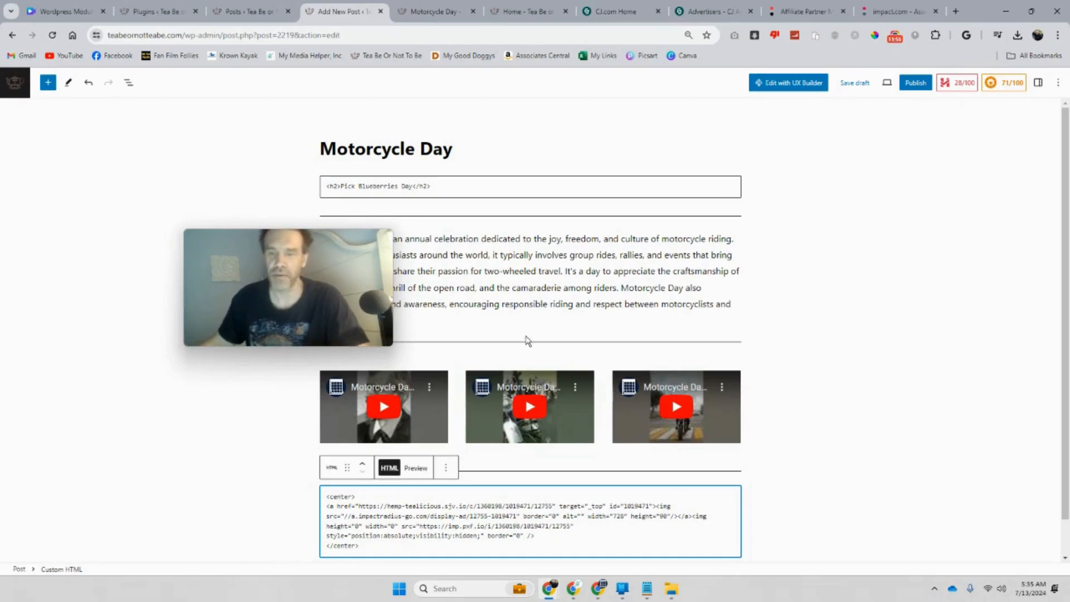
# - Save the draft and check the centered Hemptealicious banner beneath the videos in the post preview
pyautogui.scroll(-1, 789, 428)
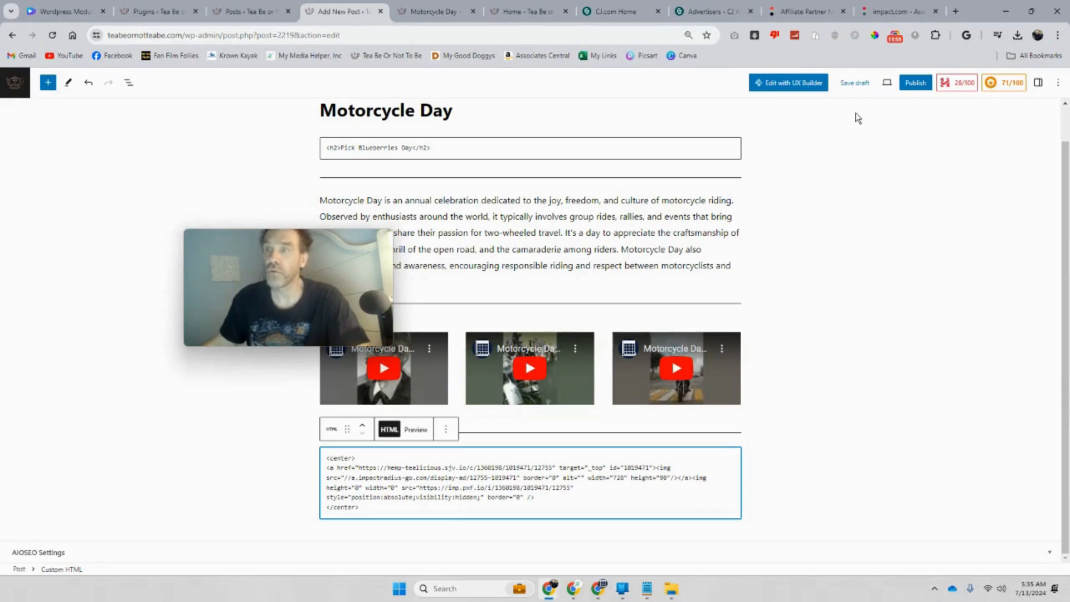
pyautogui.click(855, 83)
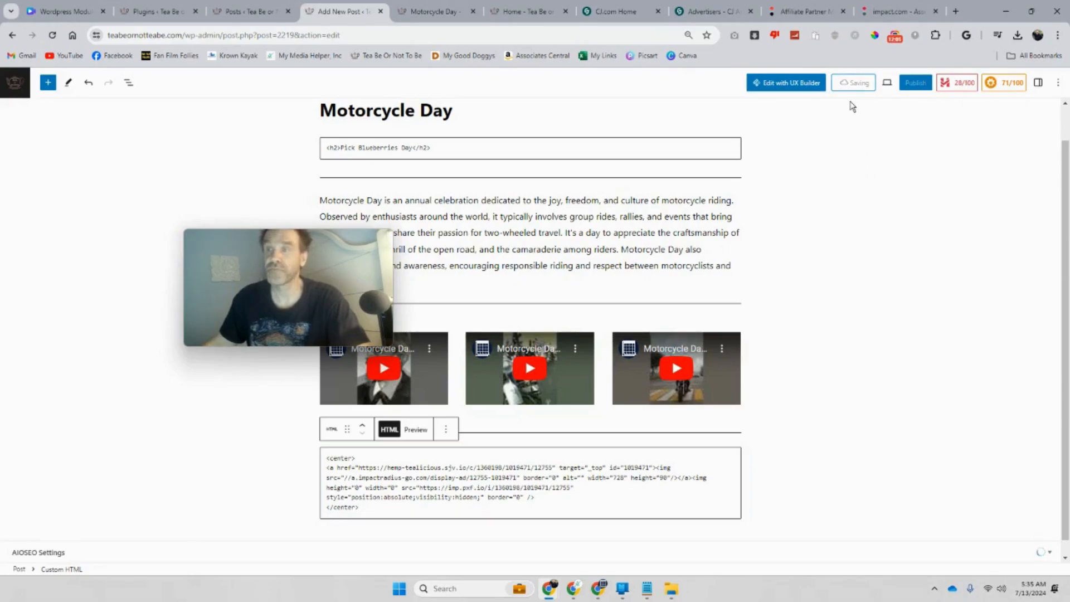
pyautogui.click(409, 8)
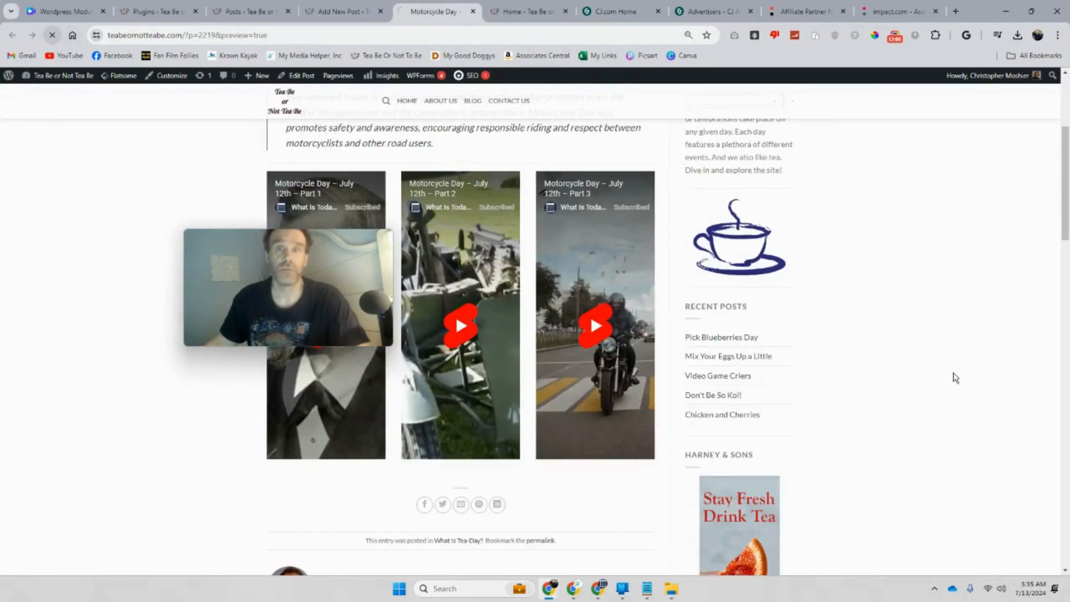
pyautogui.scroll(-3, 953, 375)
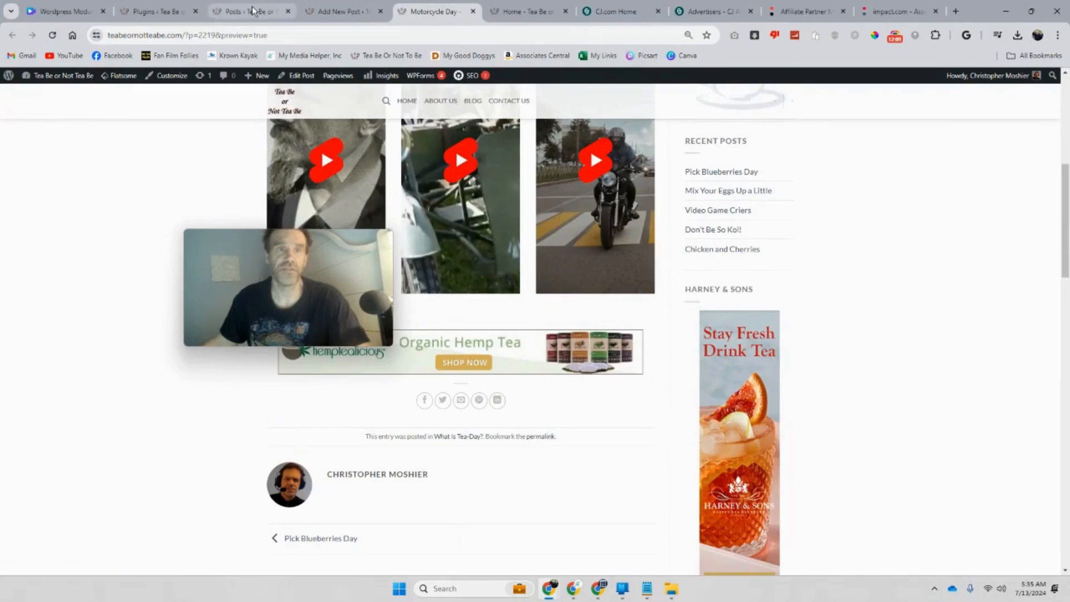
# - Test the Hemptealicious banner link from the post preview and go back to the preview page
pyautogui.click(169, 7)
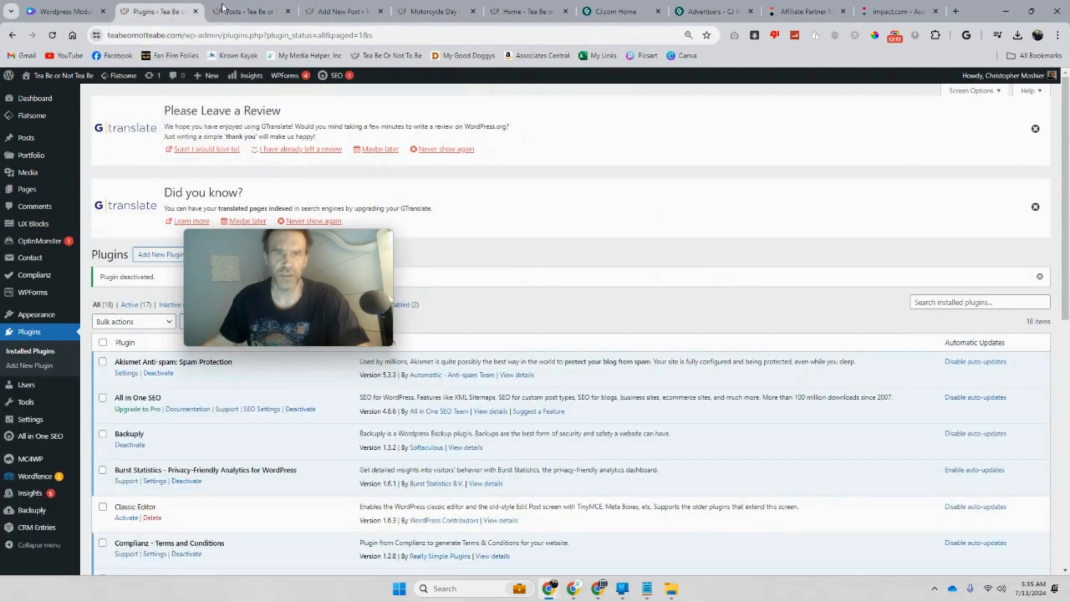
pyautogui.click(249, 10)
pyautogui.click(311, 12)
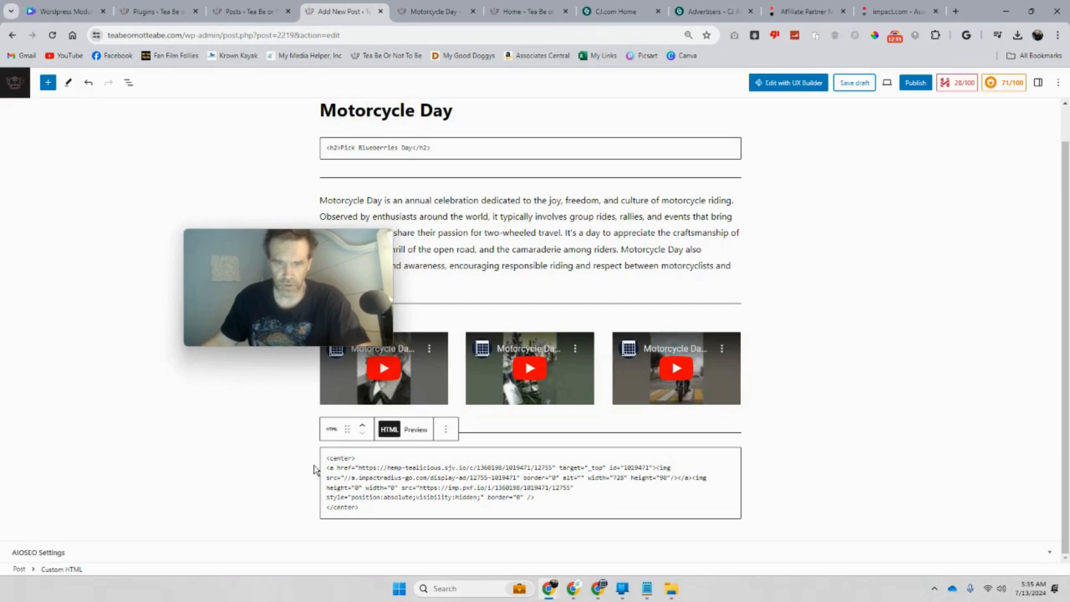
pyautogui.doubleClick(597, 468)
pyautogui.click(436, 11)
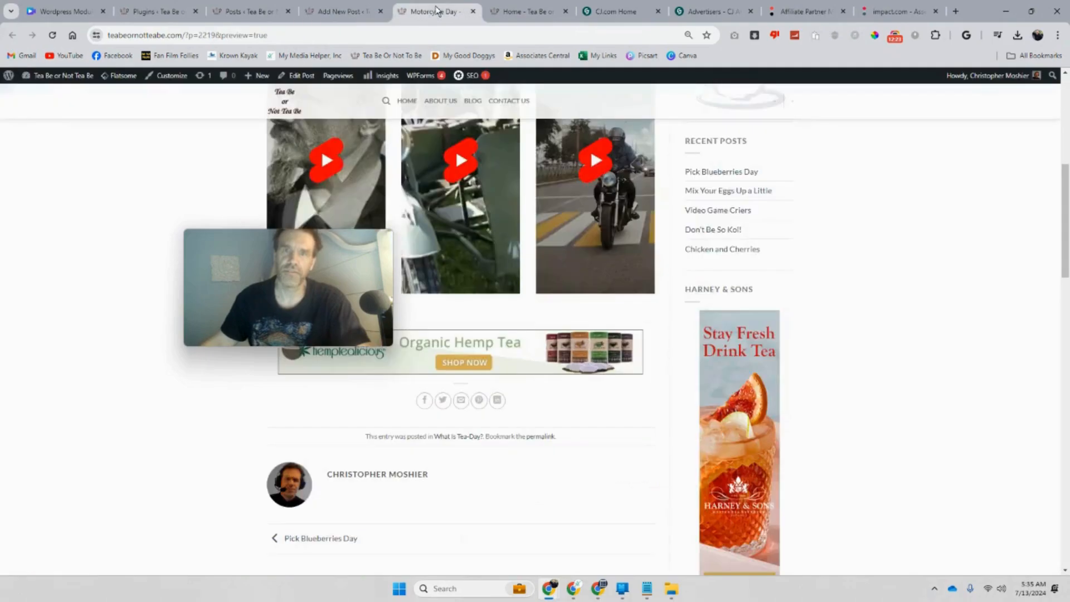
pyautogui.click(471, 339)
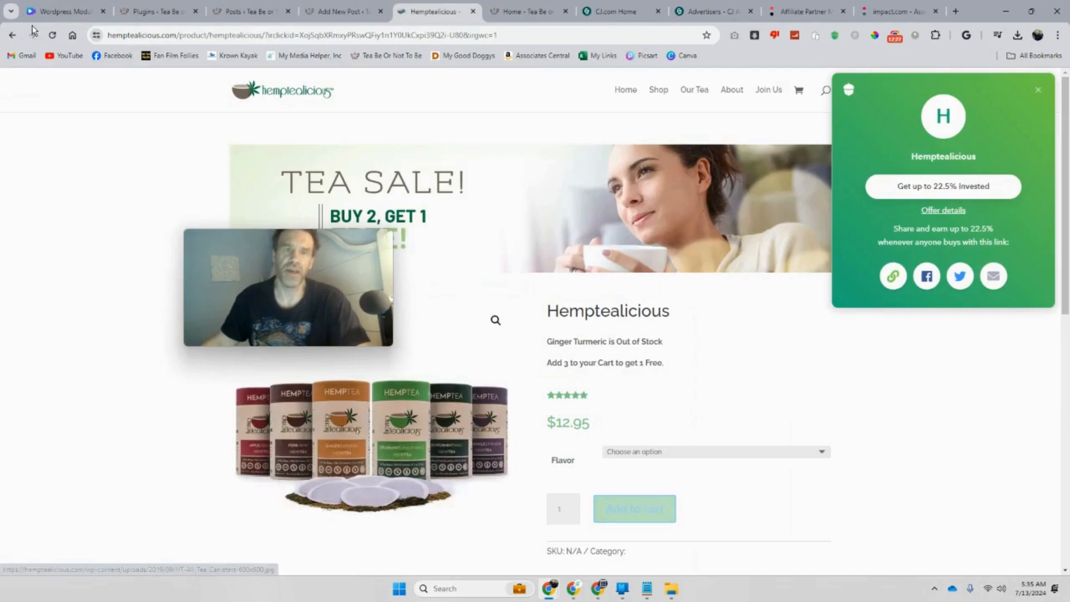
pyautogui.click(12, 35)
# - Change the banner link's target to _blank in the Custom HTML block and save the draft
pyautogui.click(334, 11)
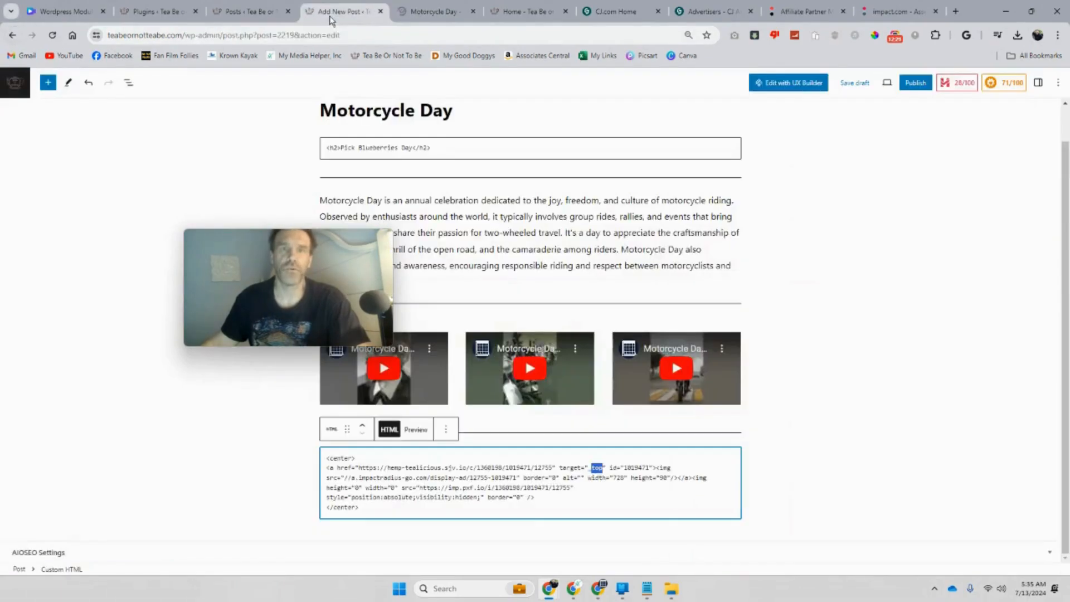
pyautogui.click(562, 515)
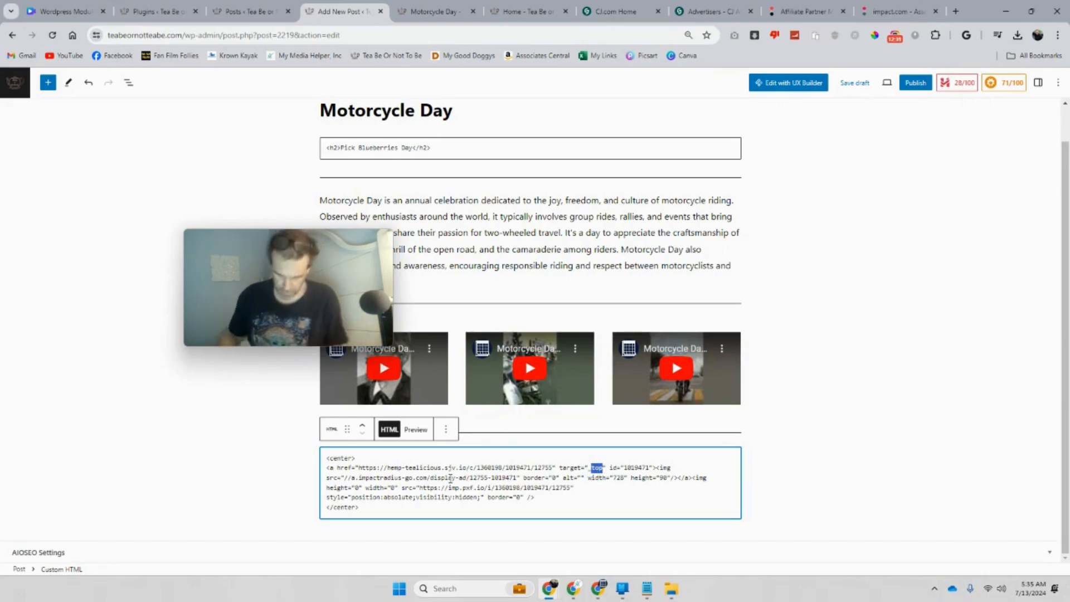
pyautogui.write('blank')
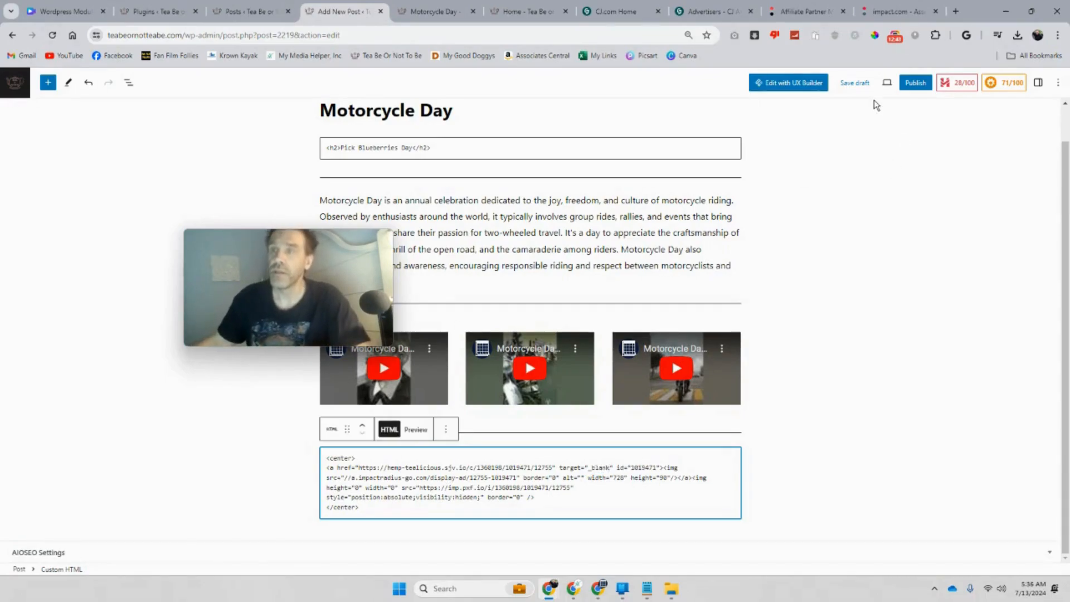
pyautogui.click(863, 87)
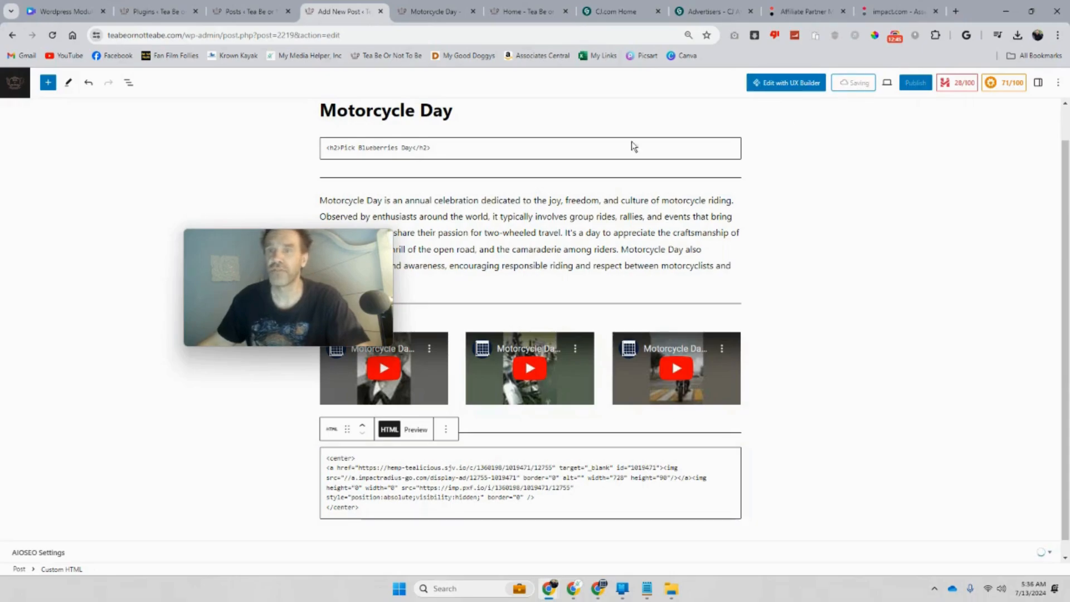
pyautogui.moveTo(302, 260); pyautogui.dragTo(202, 307)
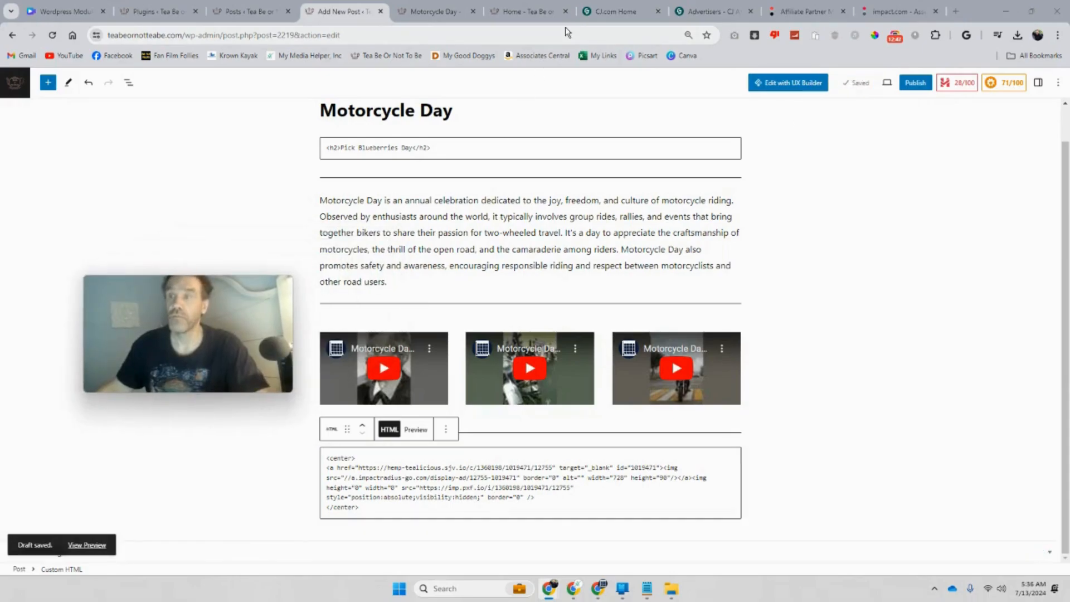
# - Reload the post preview, test the banner link again, and close the Hemptealicious page it opens
pyautogui.click(439, 20)
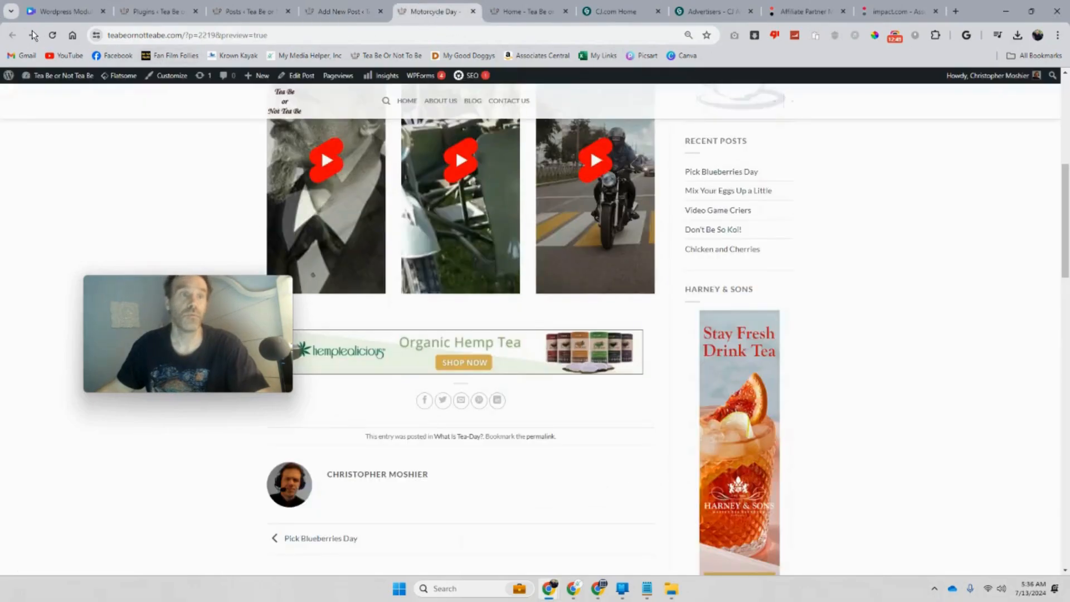
pyautogui.click(51, 37)
pyautogui.moveTo(159, 294); pyautogui.dragTo(125, 214)
pyautogui.click(411, 351)
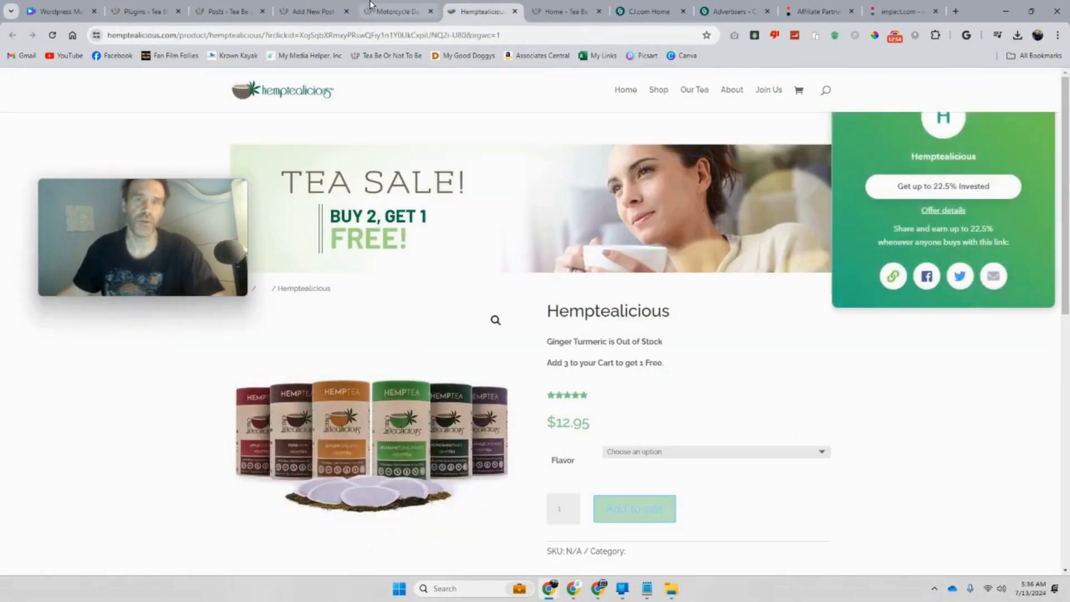
pyautogui.click(384, 11)
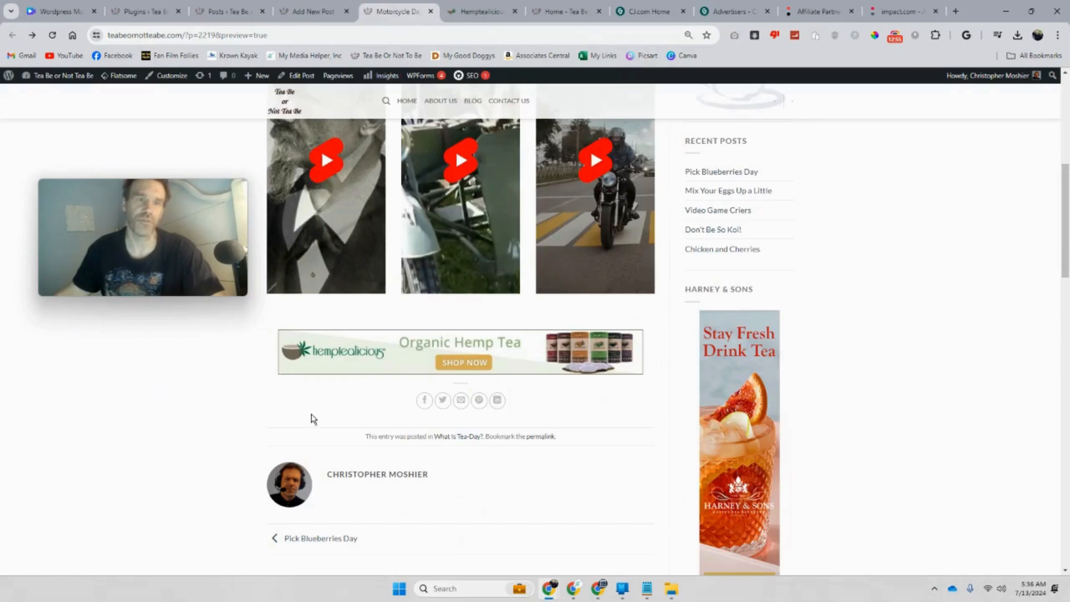
pyautogui.click(484, 16)
pyautogui.click(515, 12)
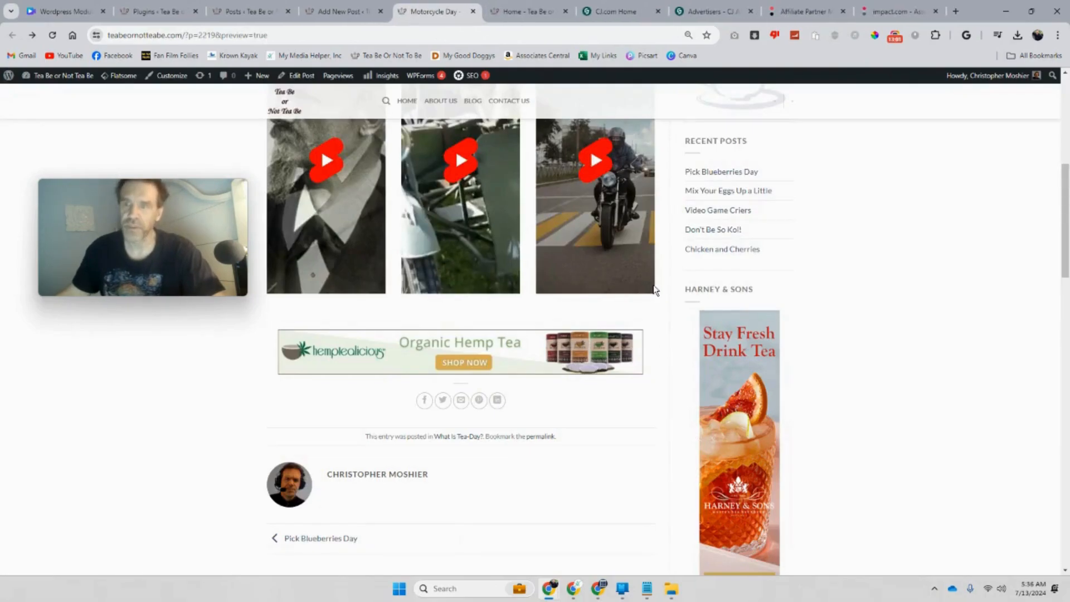
# - Examine the Motorcycle Day preview's videos and banner, and compare with the earlier posts on the site's home page
pyautogui.scroll(2, 659, 301)
pyautogui.scroll(-2, 659, 303)
pyautogui.scroll(5, 659, 304)
pyautogui.scroll(-7, 659, 304)
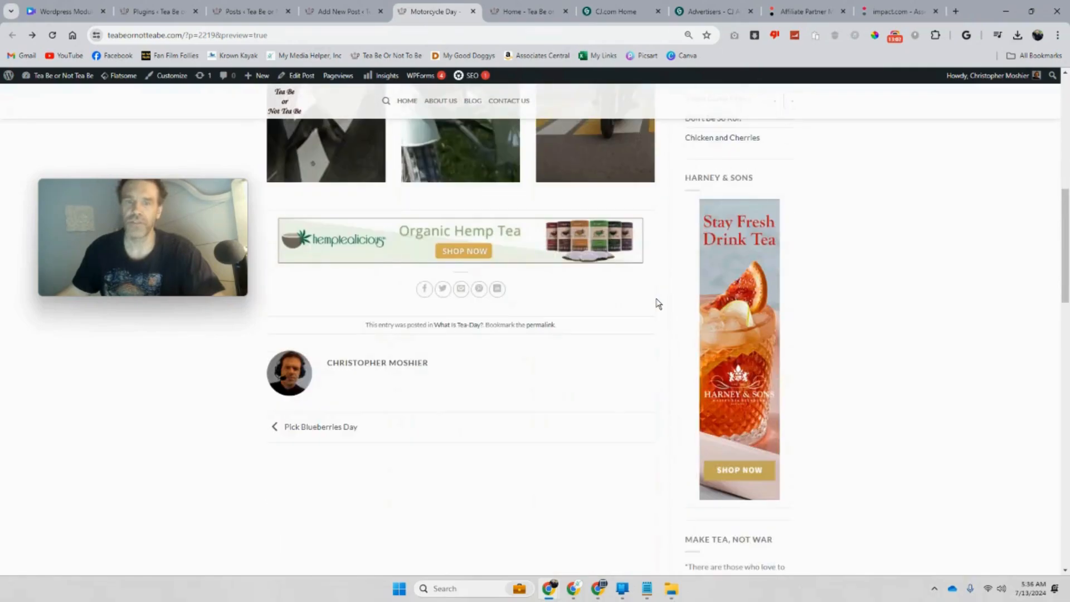
pyautogui.scroll(5, 446, 323)
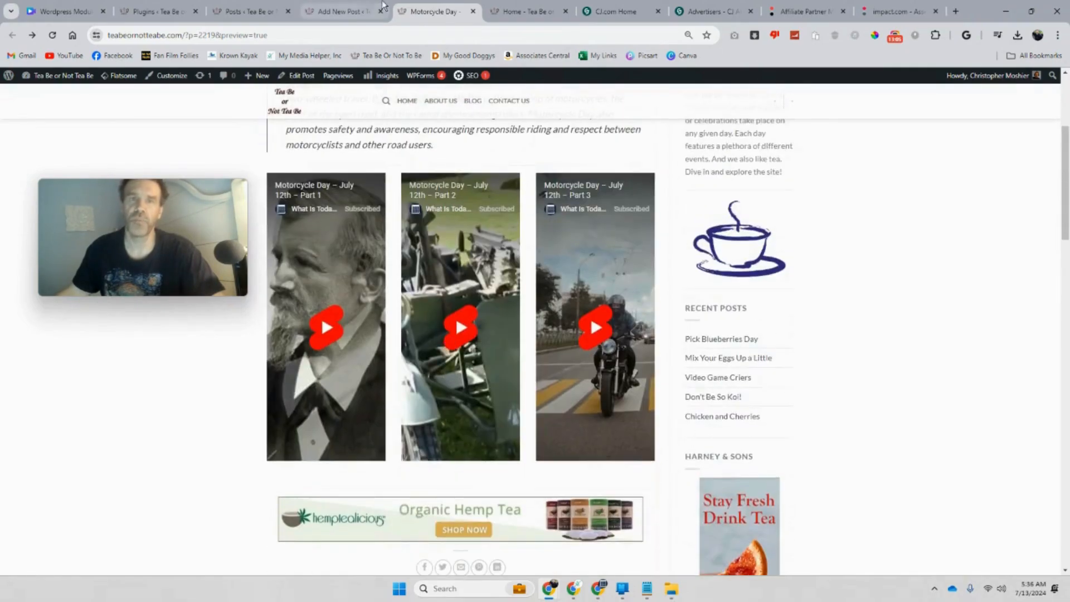
pyautogui.click(524, 11)
pyautogui.scroll(-8, 577, 296)
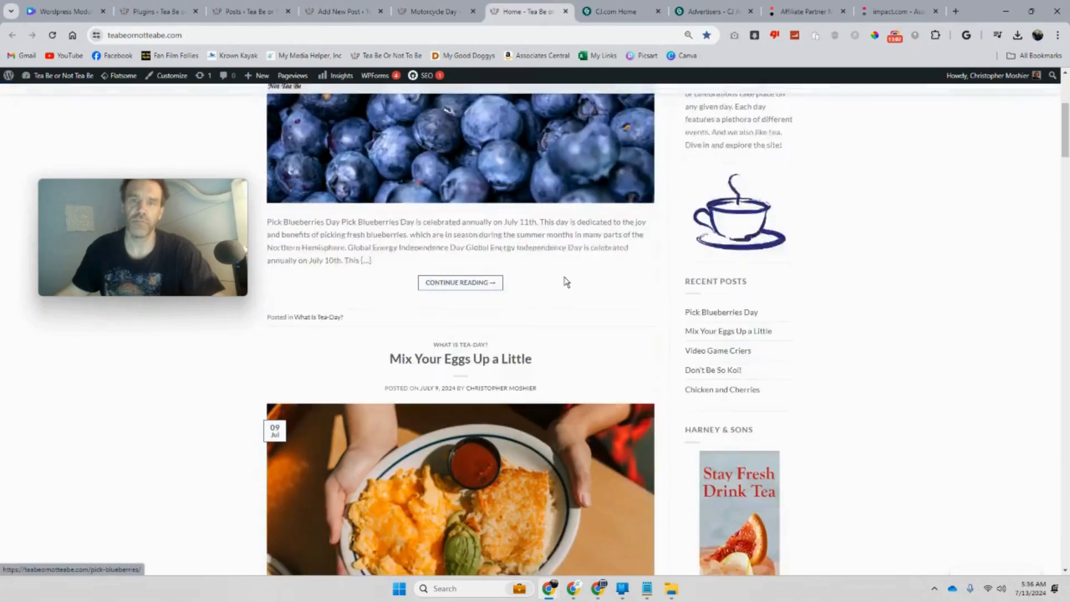
pyautogui.scroll(6, 424, 290)
pyautogui.scroll(-5, 304, 299)
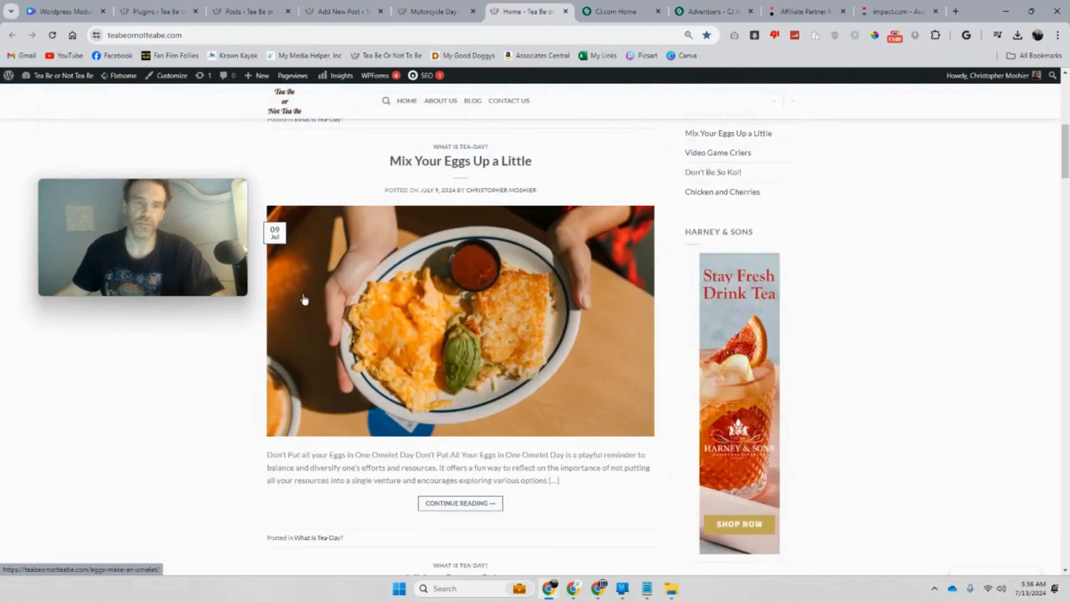
pyautogui.scroll(1, 300, 282)
pyautogui.scroll(6, 300, 281)
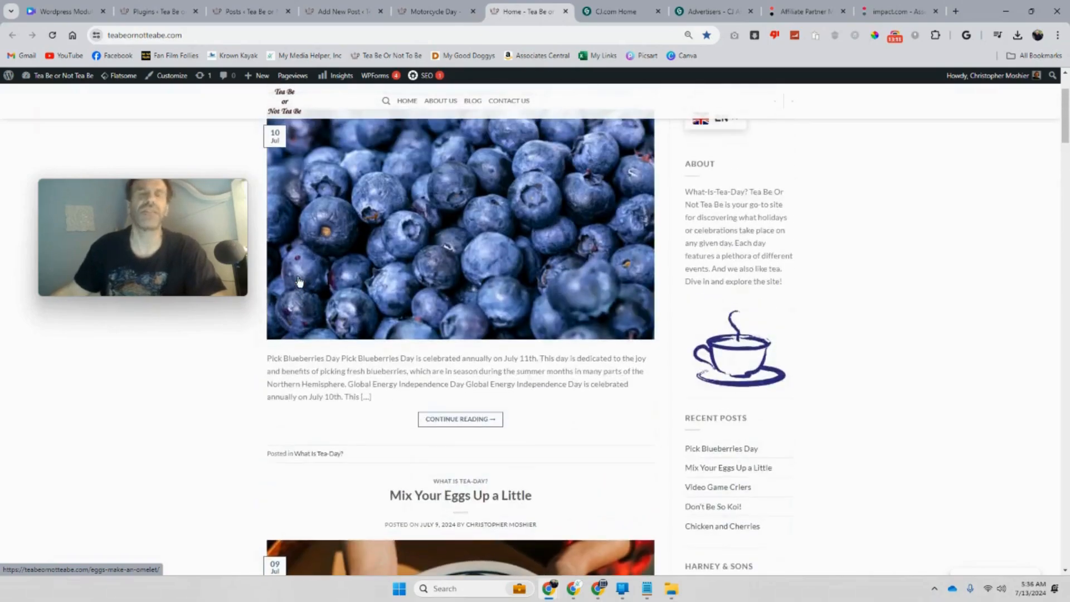
# - Return to the Motorcycle Day post editor and add a separator below the banner's Custom HTML block
pyautogui.click(340, 11)
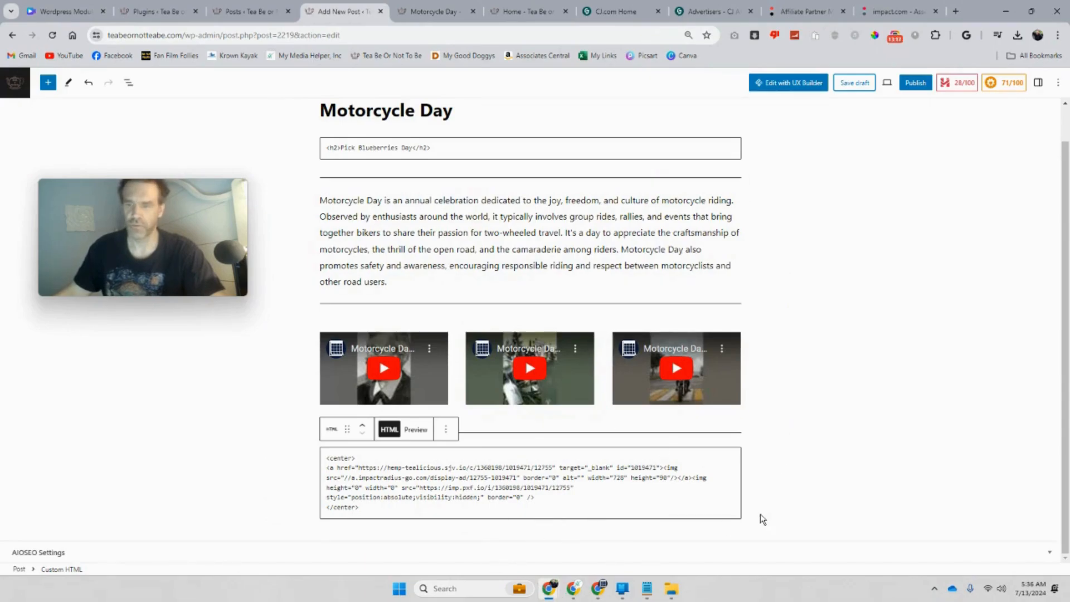
pyautogui.click(735, 546)
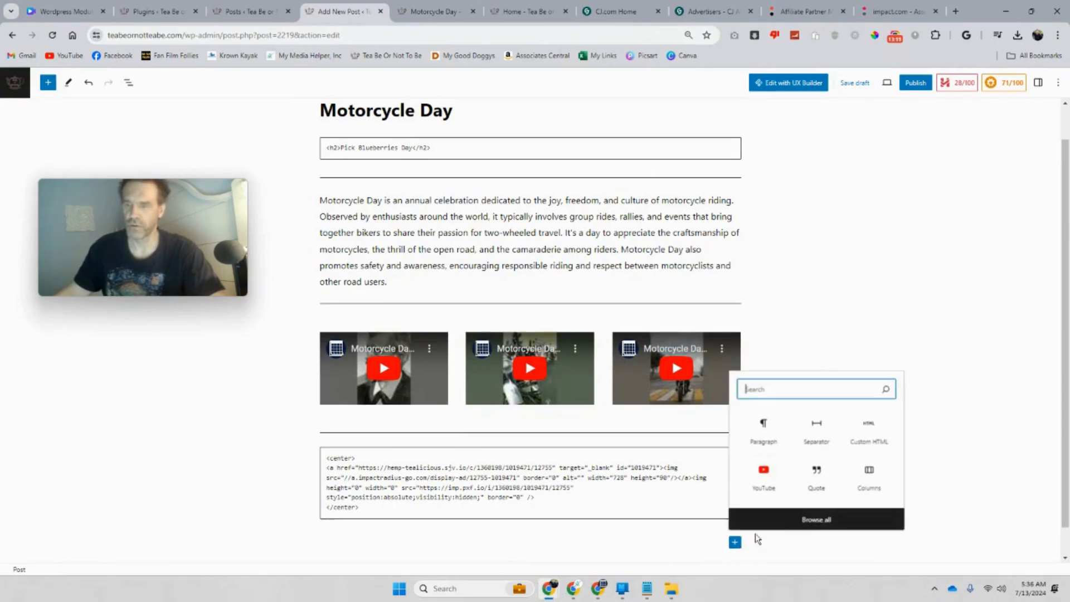
pyautogui.click(819, 432)
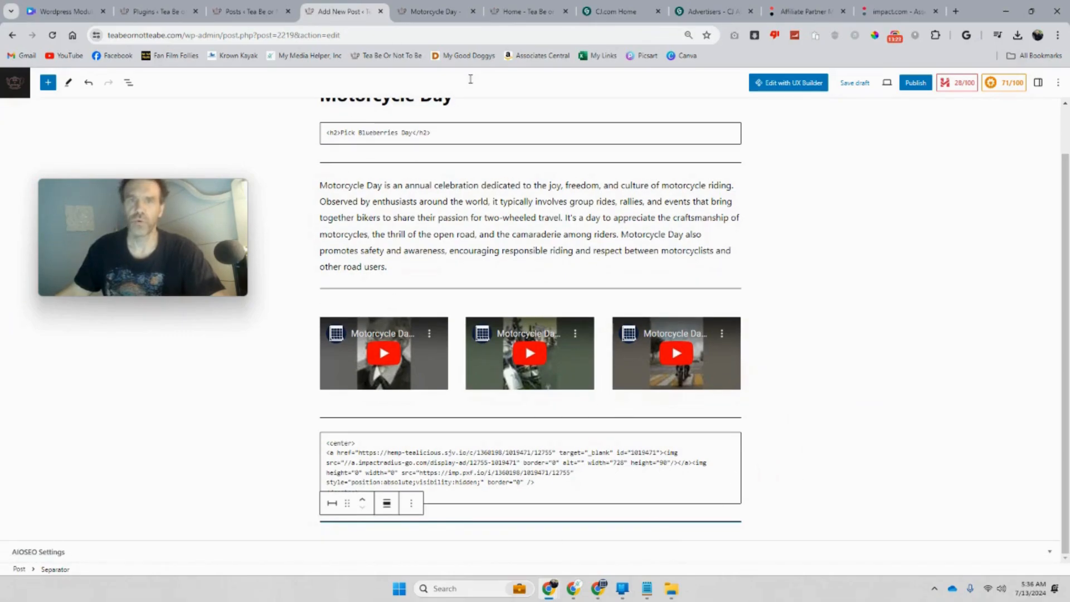
# - Switch to the YouTube browser window and close the Motorcycle Day Shorts pages that are no longer needed
pyautogui.click(601, 595)
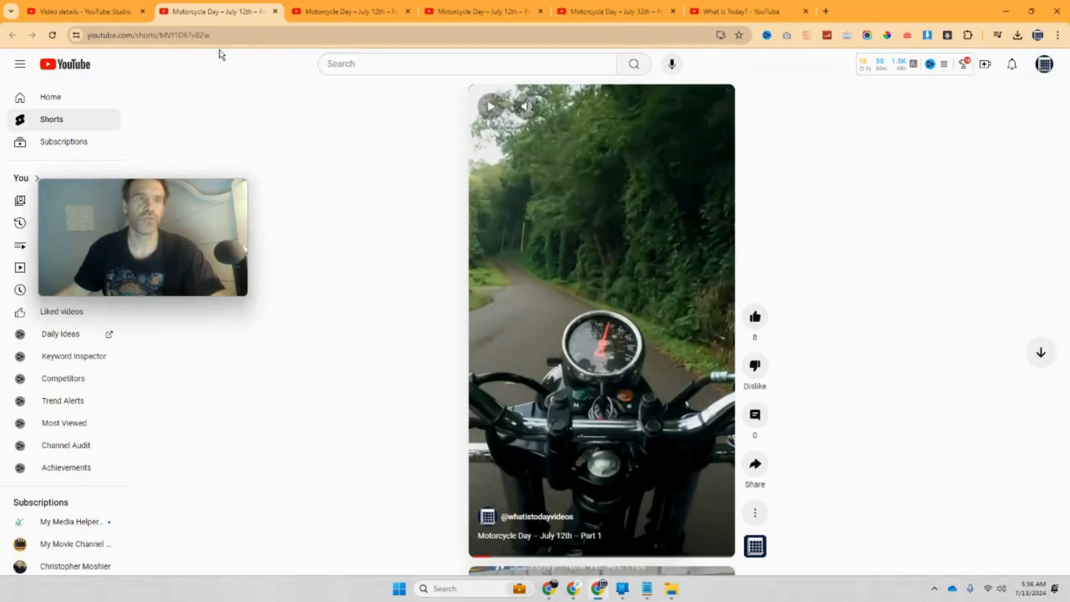
pyautogui.click(114, 12)
pyautogui.click(363, 17)
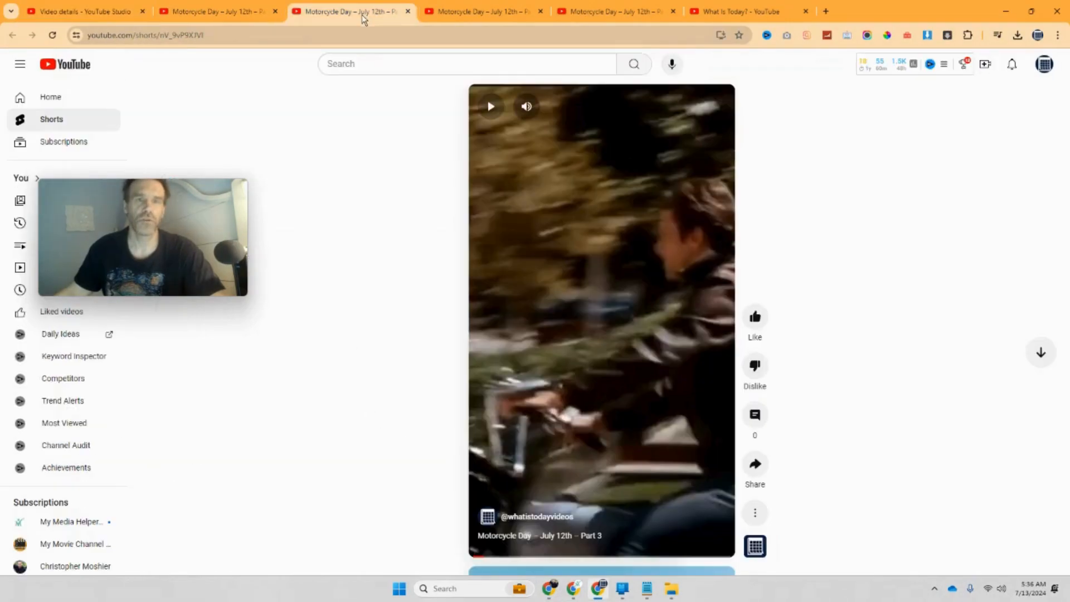
pyautogui.click(408, 11)
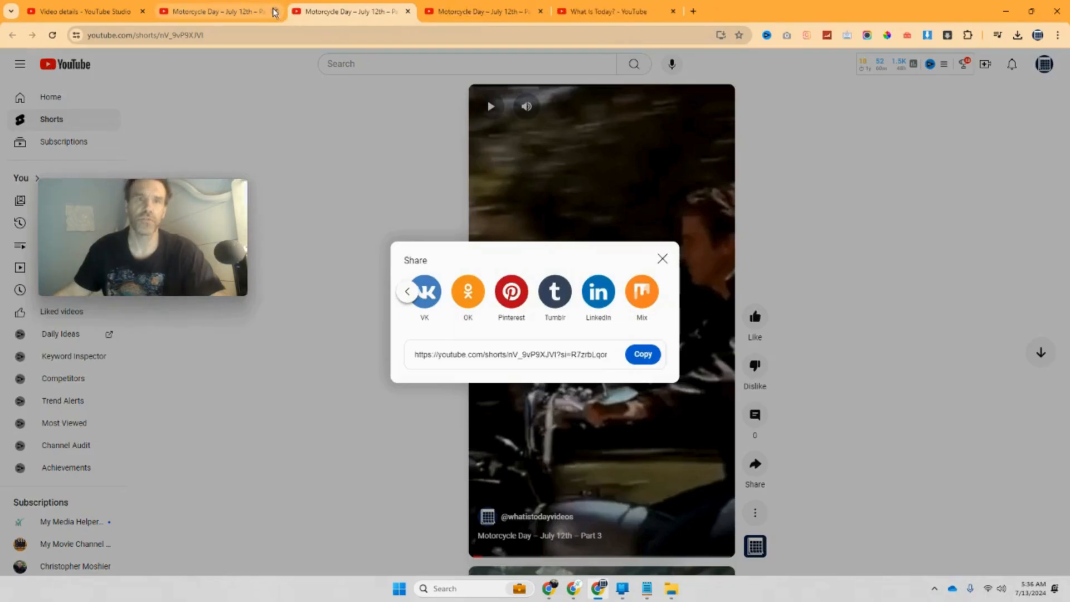
pyautogui.click(276, 11)
pyautogui.click(279, 14)
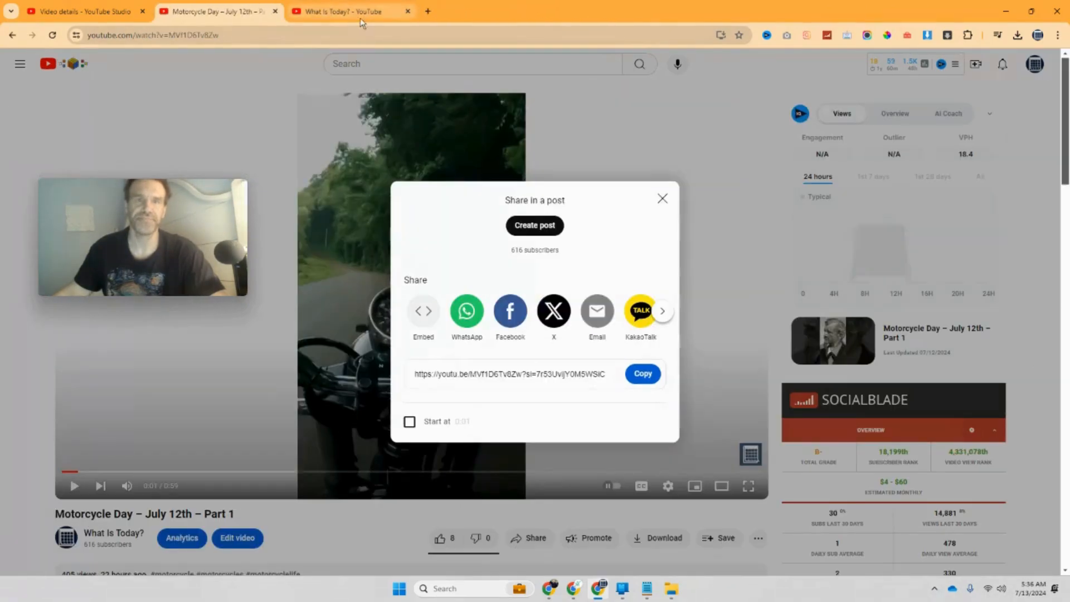
# - Close the remaining Motorcycle Day video page and search the What Is Today? channel for "july 11"
pyautogui.click(276, 11)
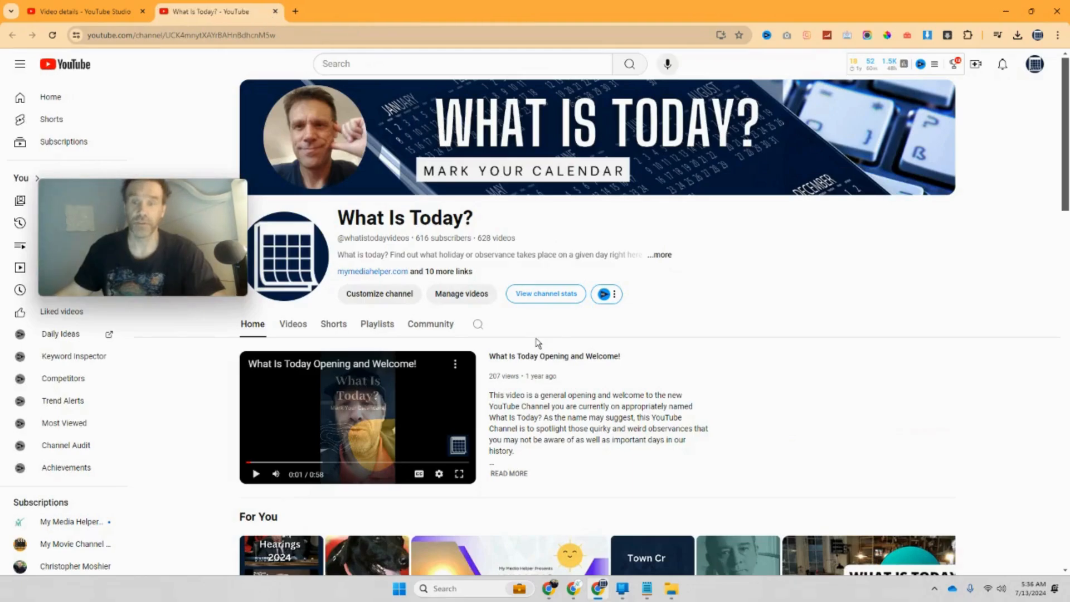
pyautogui.click(479, 325)
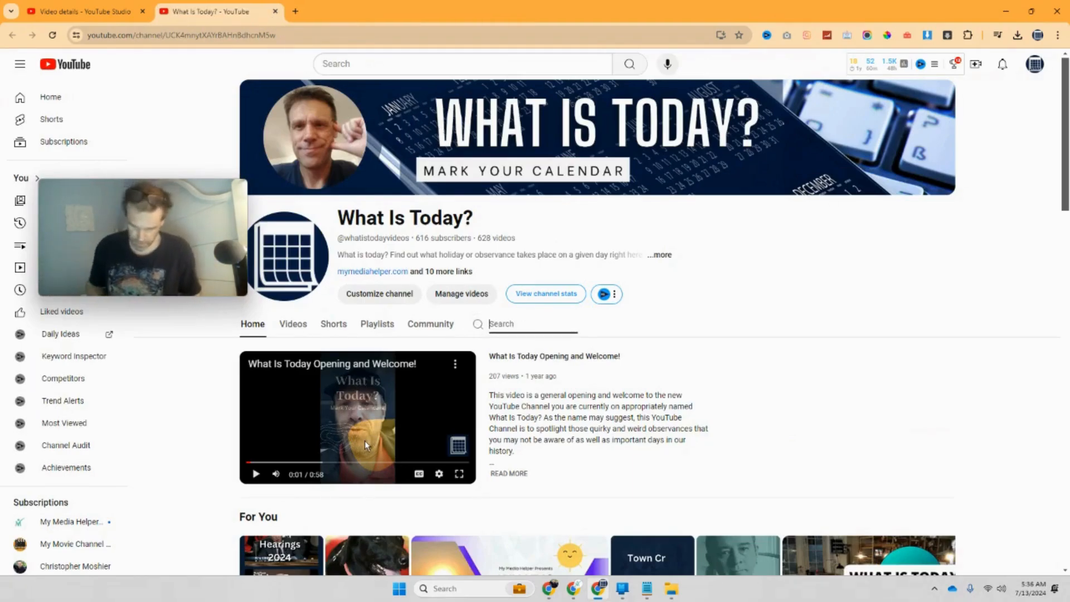
pyautogui.write('july 11')
pyautogui.press('Return')
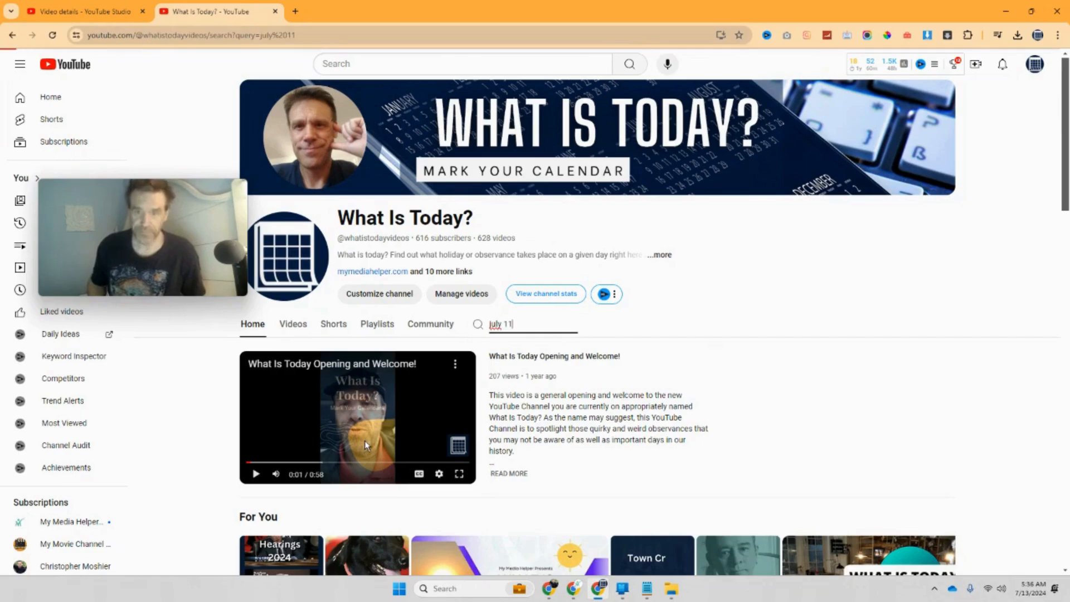
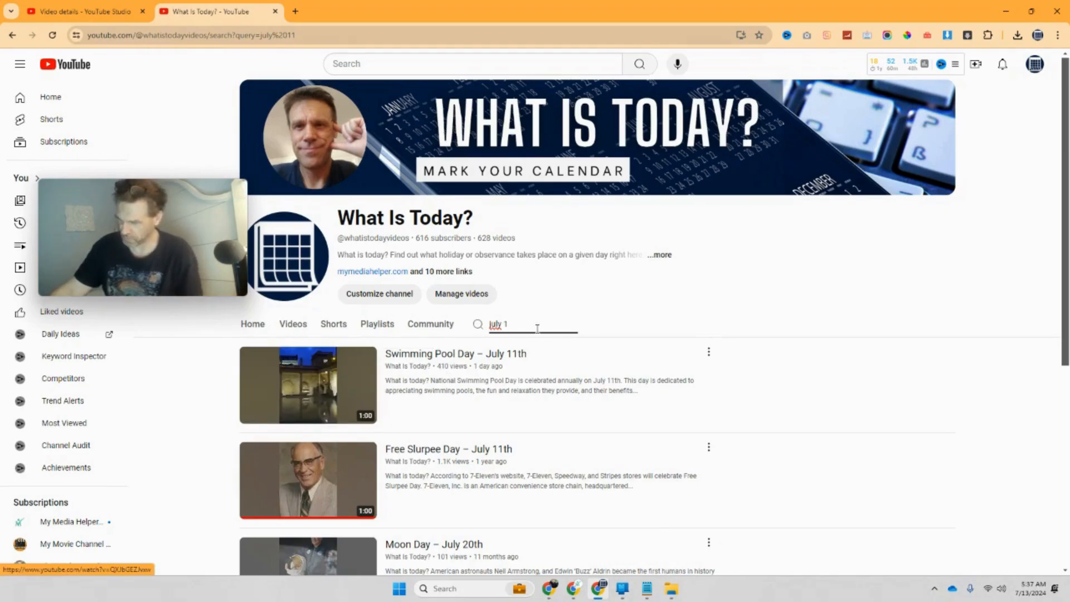
# - Search the channel for "july 12", open the Etch A Sketch Day – July 12th video in a new tab, and pause it
pyautogui.press('Return')
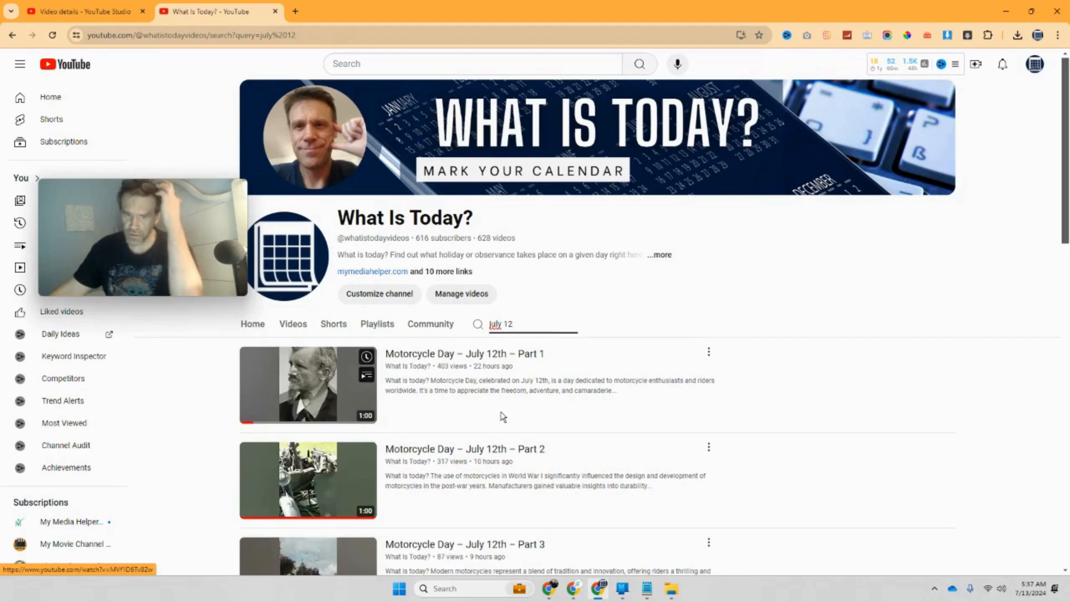
pyautogui.scroll(-3, 503, 417)
pyautogui.scroll(-1, 568, 448)
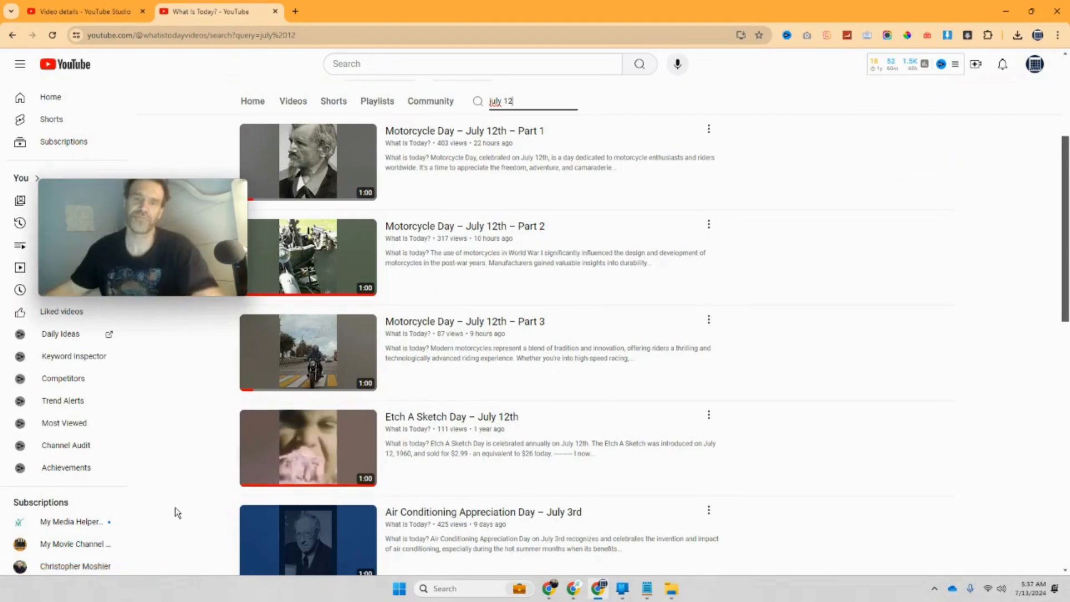
pyautogui.rightClick(480, 422)
pyautogui.click(581, 241)
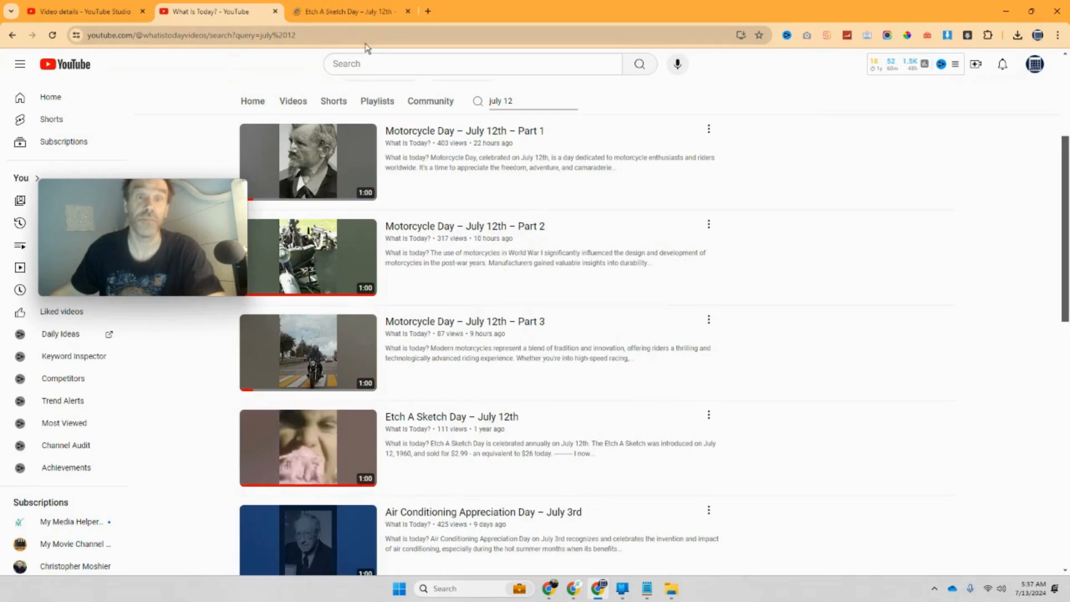
pyautogui.click(359, 15)
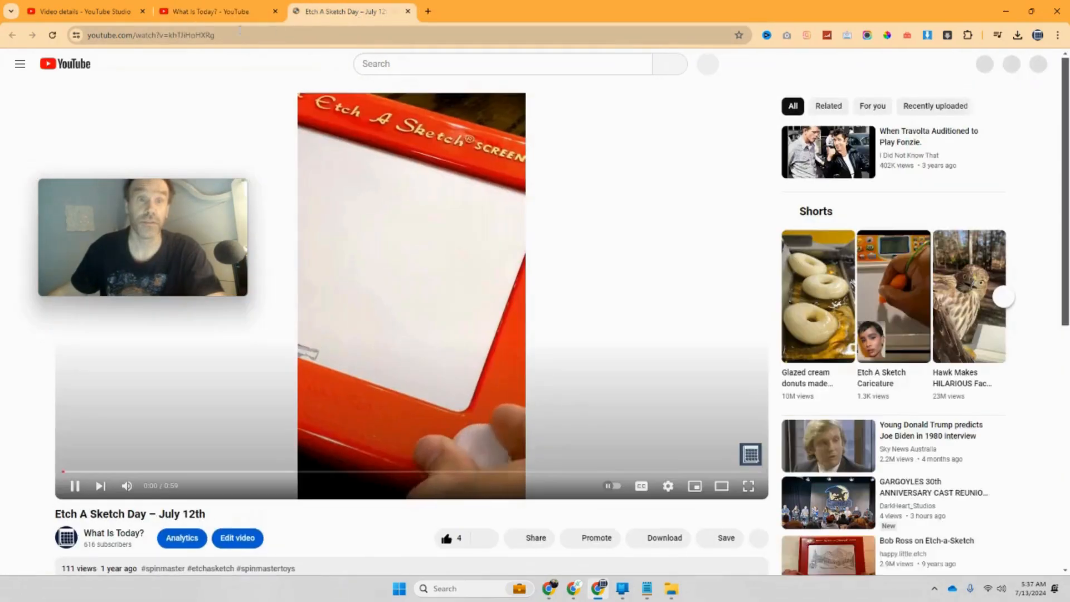
pyautogui.click(383, 425)
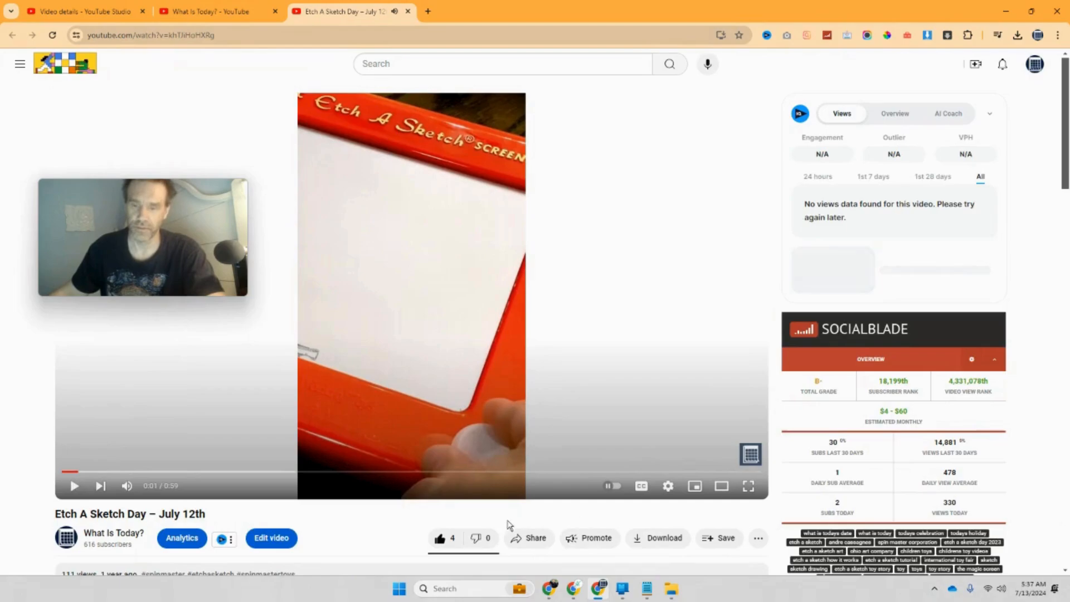
# - Copy the share link of the Etch A Sketch Day video
pyautogui.click(529, 539)
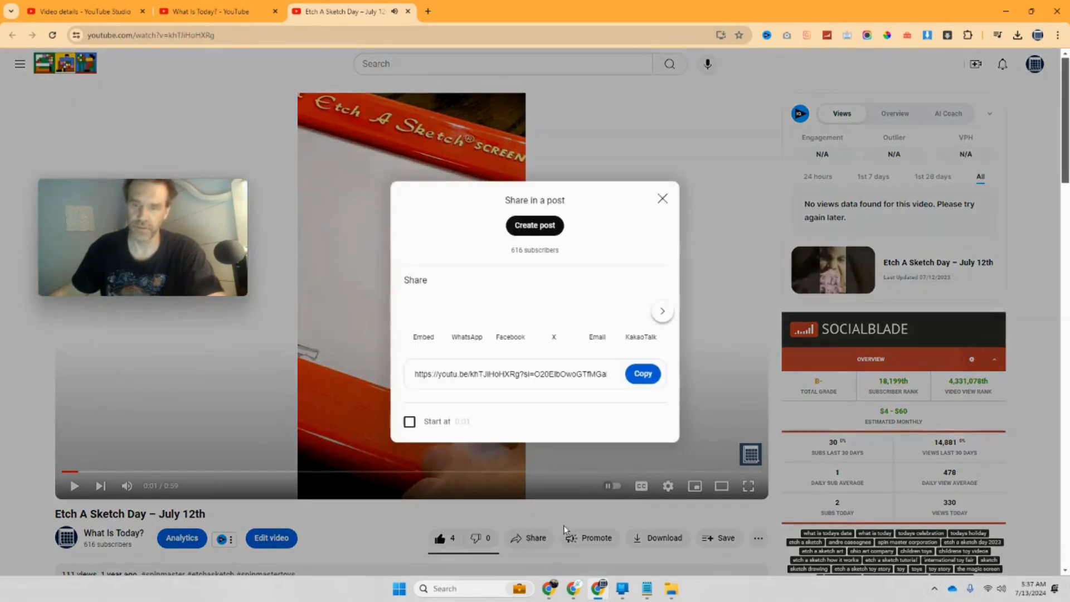
pyautogui.click(642, 377)
pyautogui.click(245, 8)
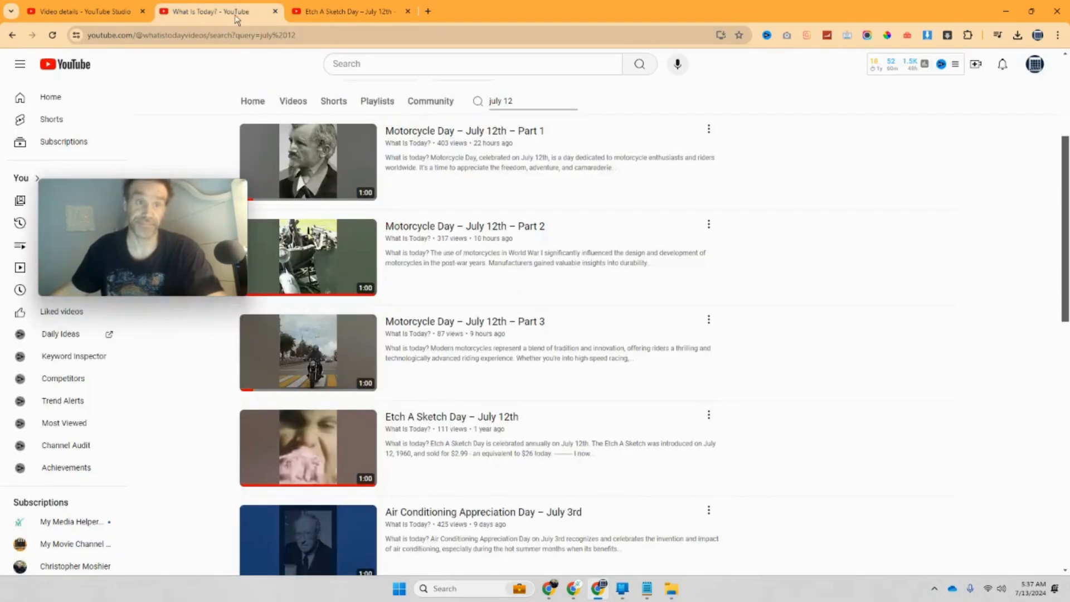
pyautogui.click(84, 11)
pyautogui.click(217, 11)
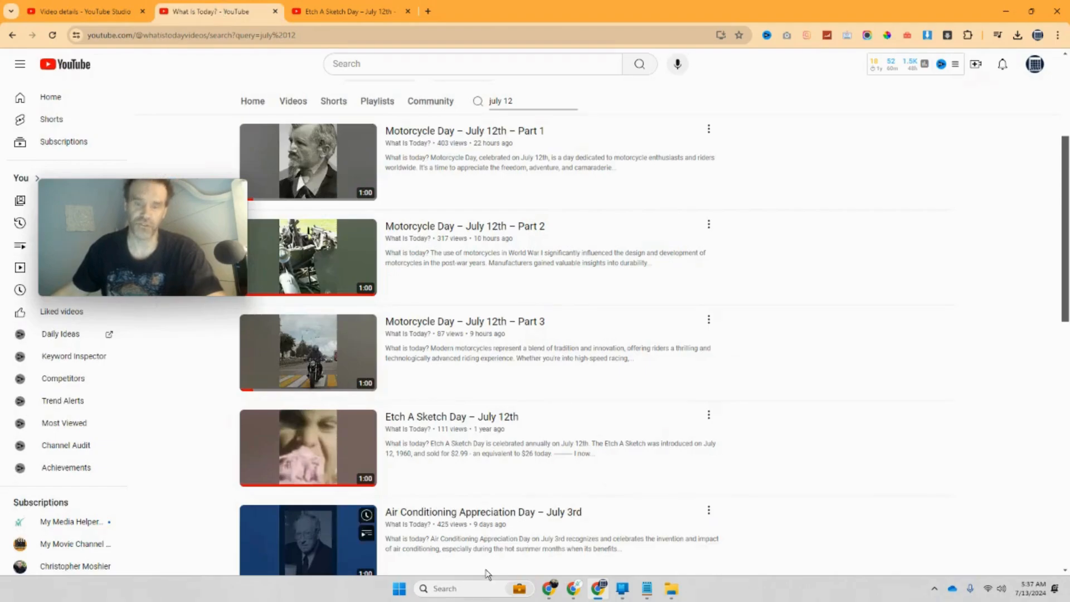
# - Switch to the WordPress post editor and embed the copied Etch A Sketch Day link in a YouTube block below the last separator
pyautogui.moveTo(554, 592)
pyautogui.click(441, 524)
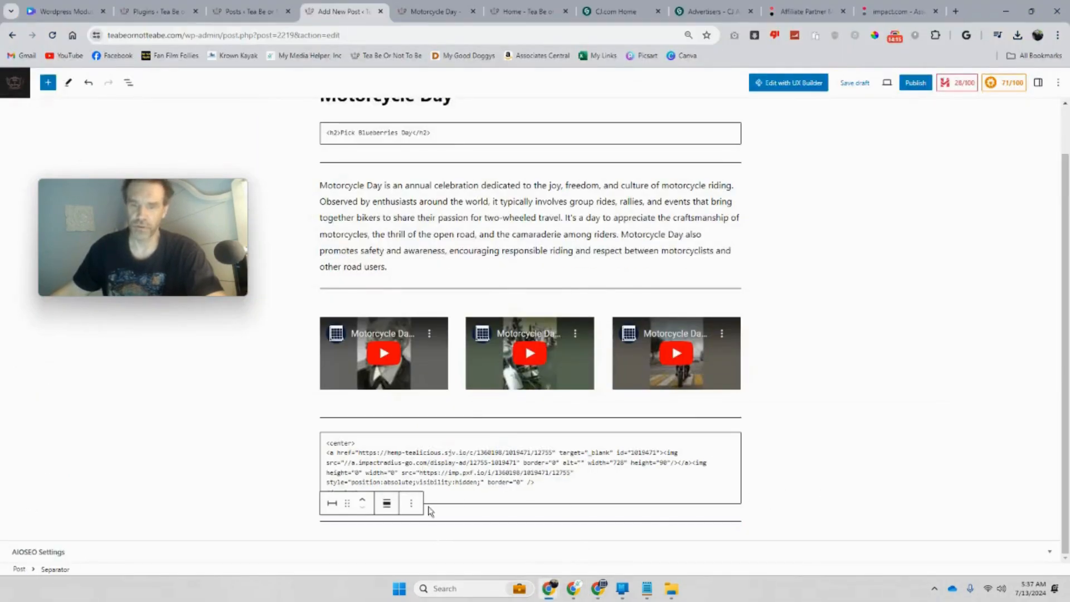
pyautogui.click(715, 545)
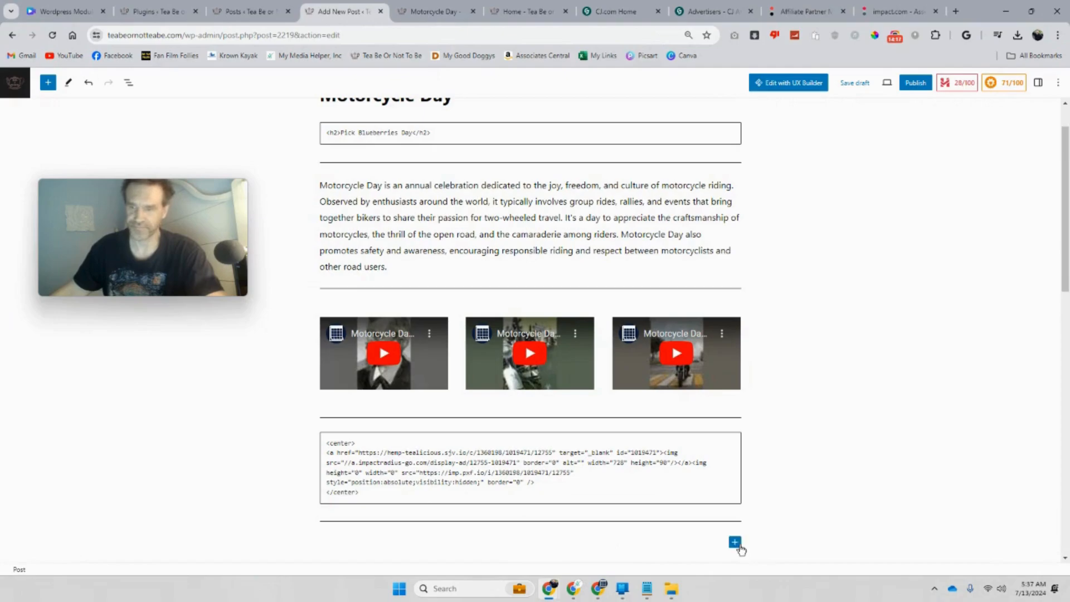
pyautogui.click(736, 543)
pyautogui.click(776, 493)
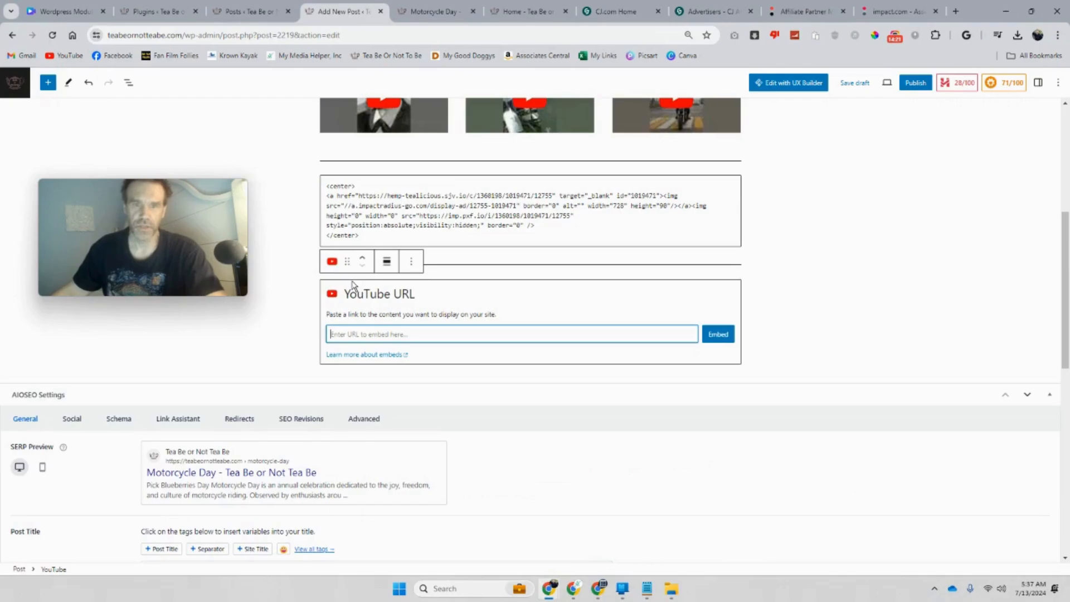
pyautogui.rightClick(363, 334)
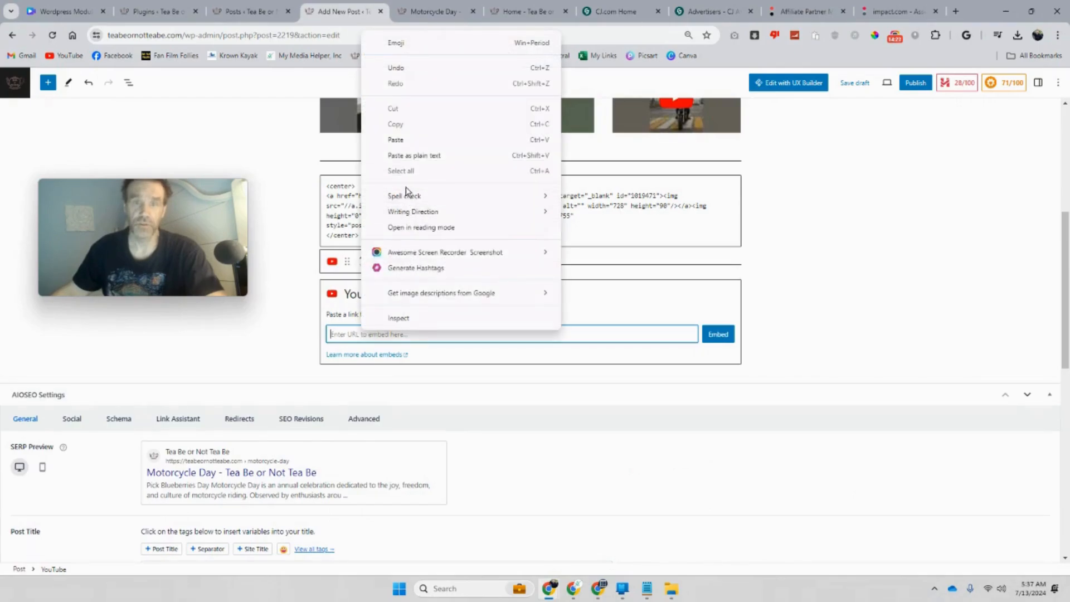
pyautogui.click(406, 140)
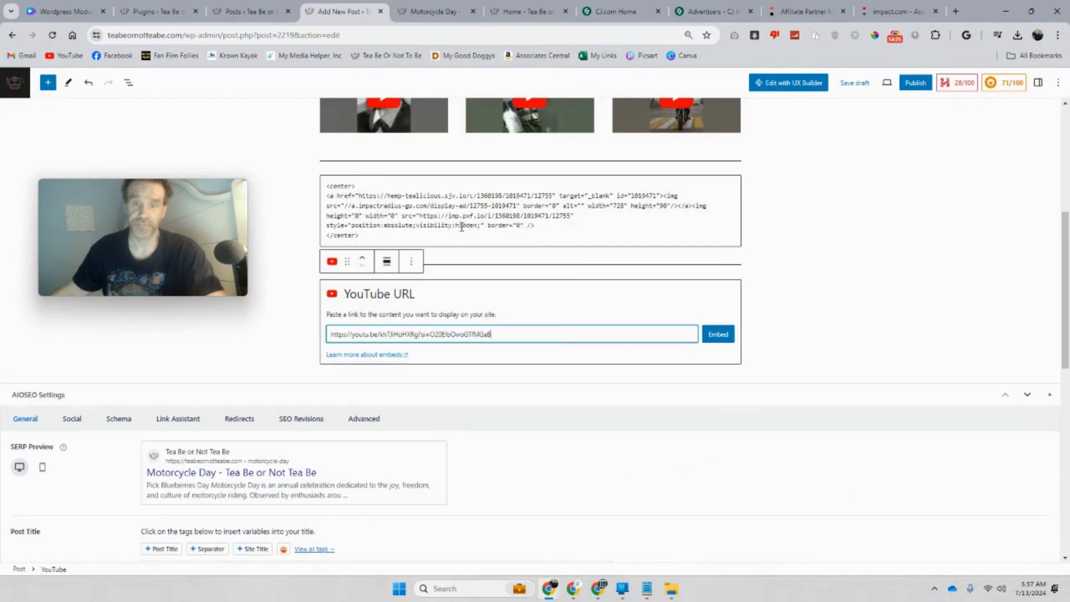
pyautogui.click(716, 335)
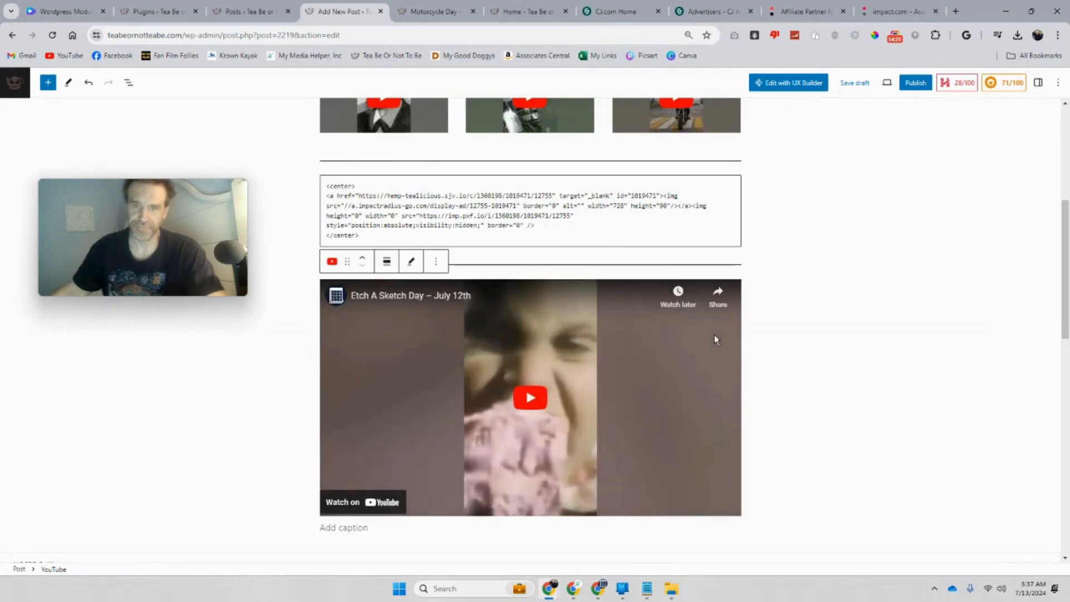
# - Add a Quote block below the Etch A Sketch Day video
pyautogui.click(762, 538)
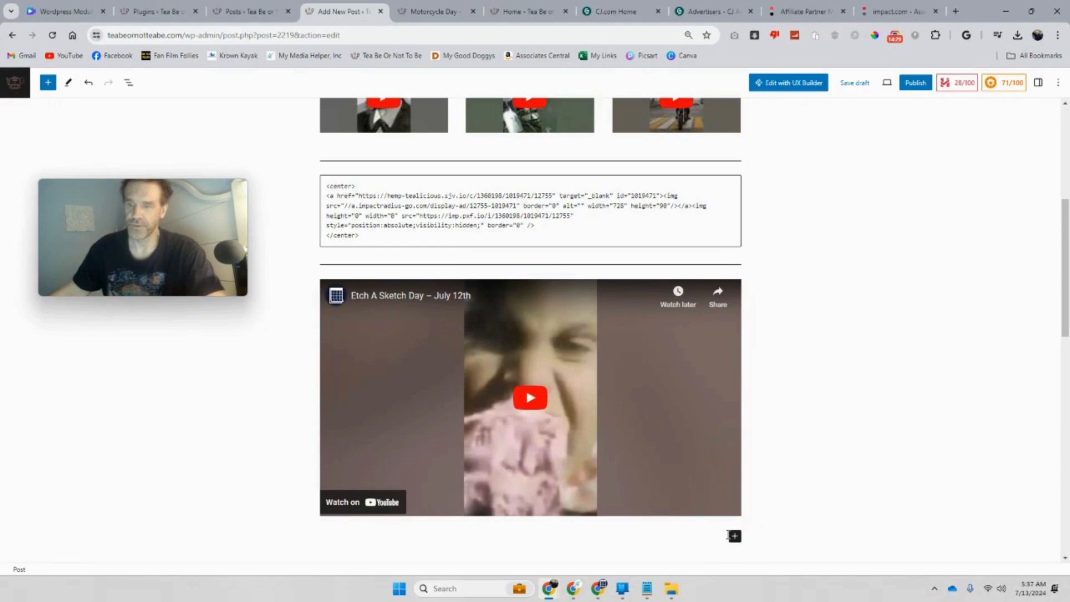
pyautogui.click(736, 538)
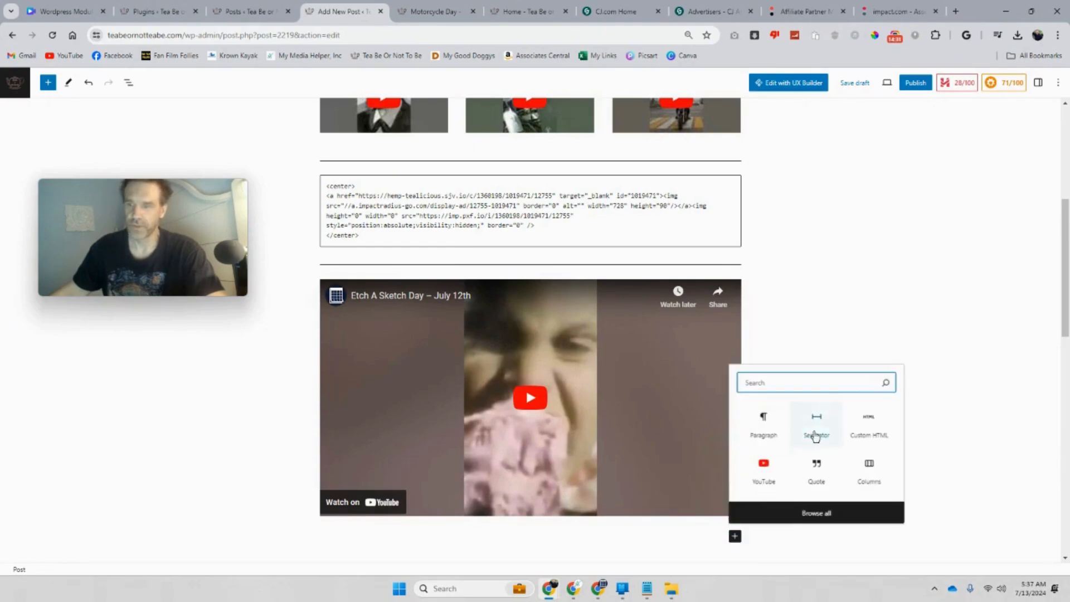
pyautogui.click(817, 471)
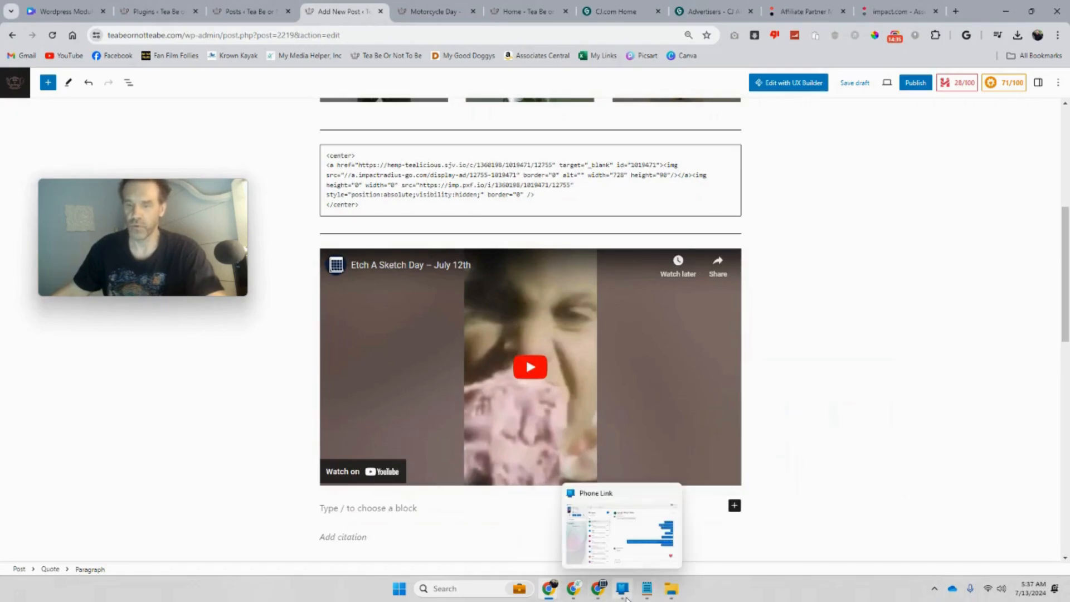
# - Switch to the YouTube window and copy the words "Etch A Sketch Day" from the video's title
pyautogui.moveTo(608, 597)
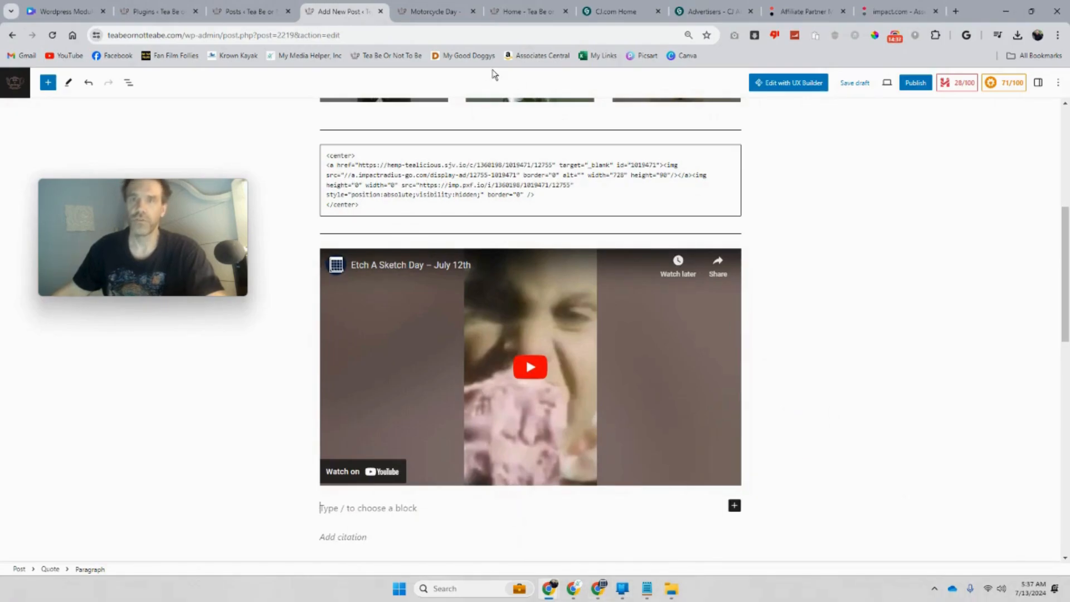
pyautogui.click(599, 592)
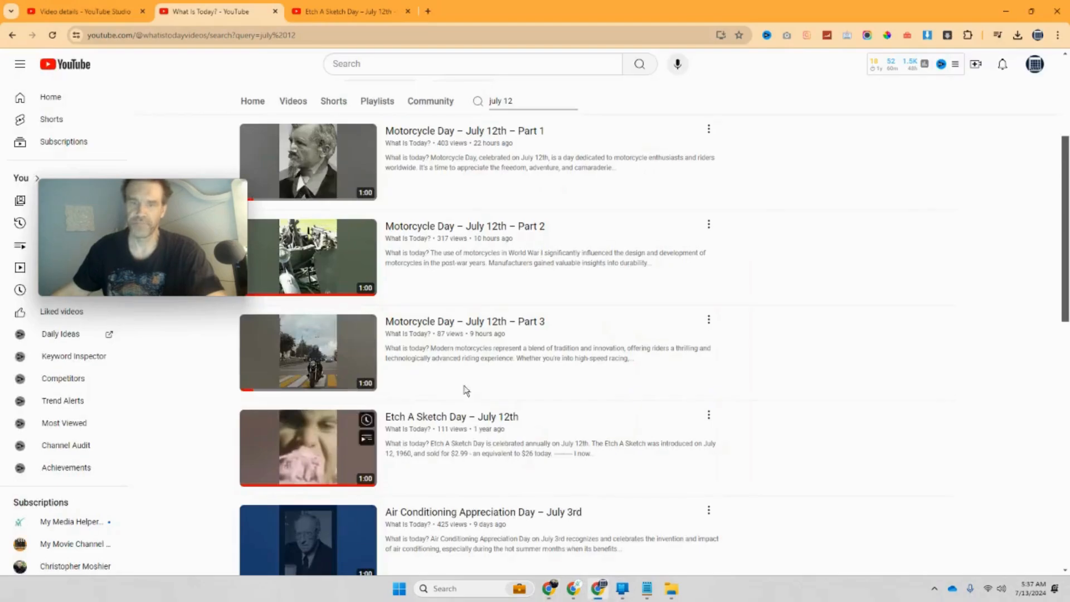
pyautogui.click(326, 12)
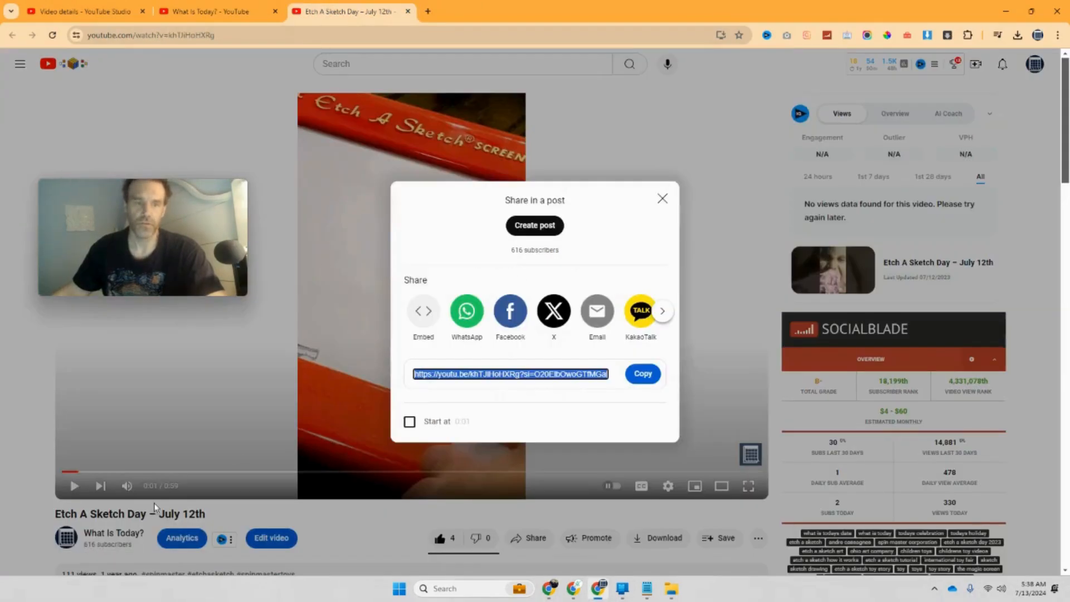
pyautogui.click(156, 519)
pyautogui.moveTo(149, 514); pyautogui.dragTo(50, 513)
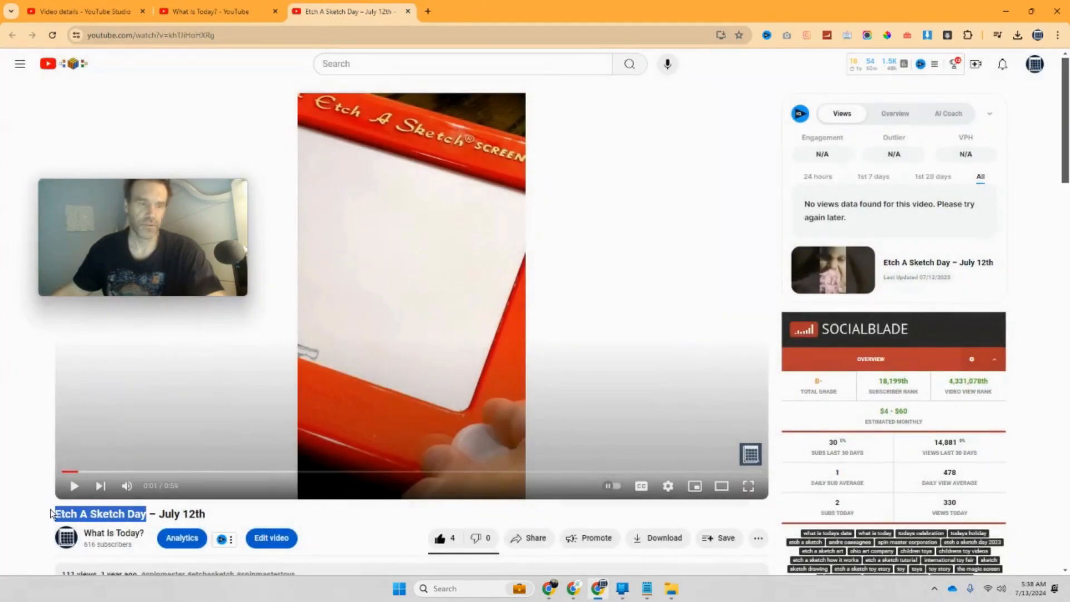
pyautogui.rightClick(61, 510)
pyautogui.click(106, 344)
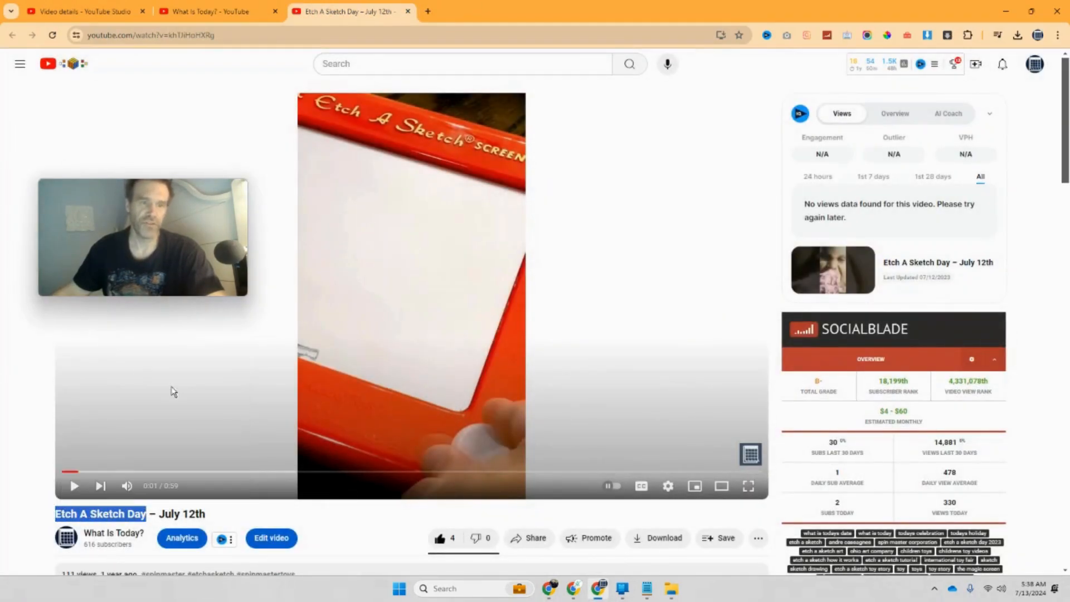
# - Switch to ChatGPT and send the prompt "write me a paragraph about Etch A Sketch Day"
pyautogui.click(573, 591)
pyautogui.click(479, 543)
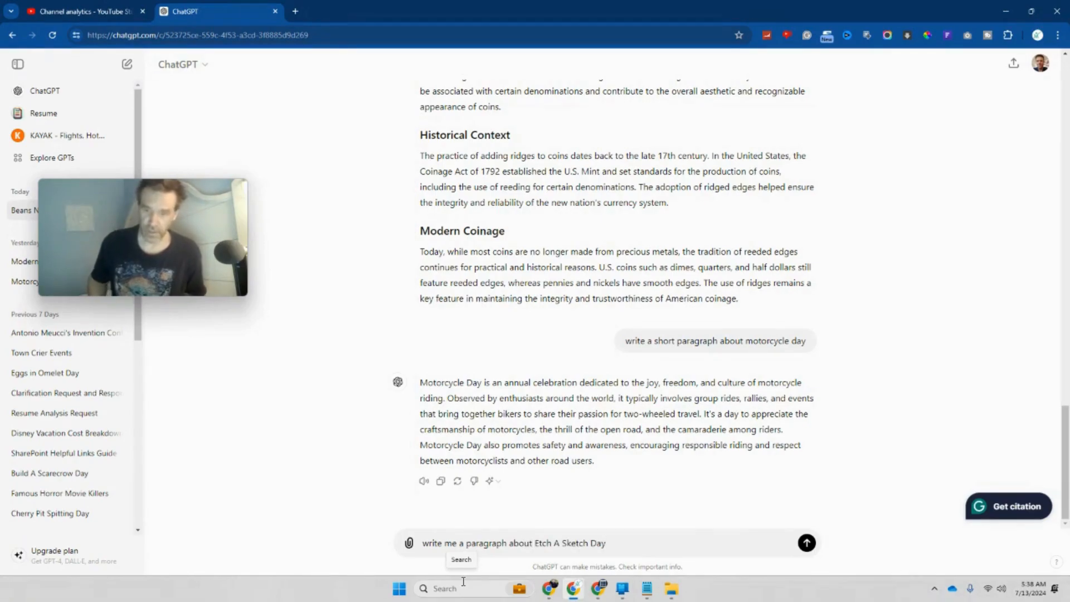
pyautogui.press('Return')
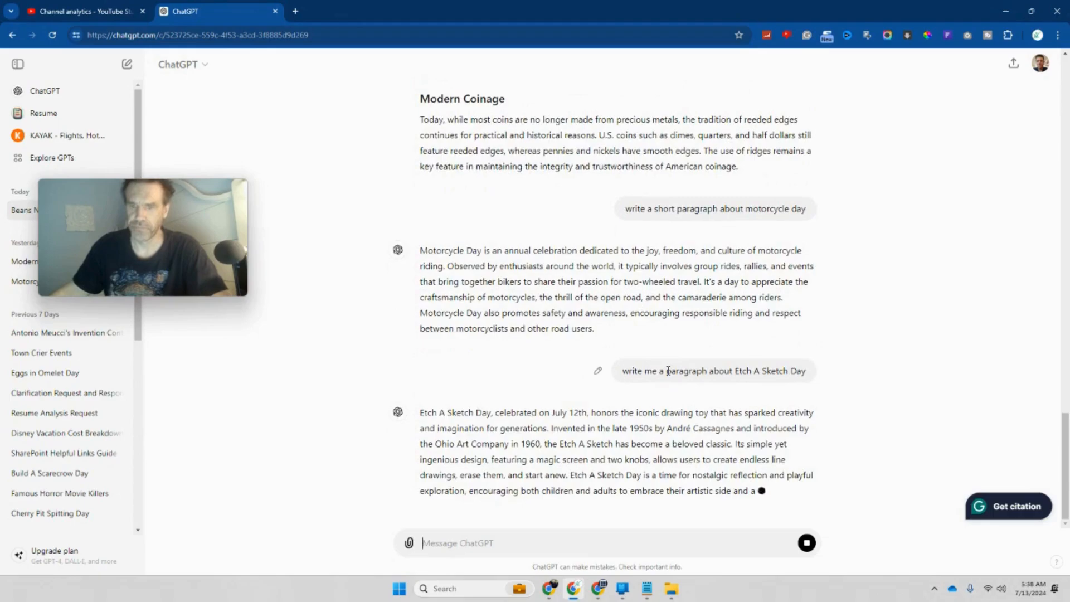
# - Copy the whole paragraph ChatGPT wrote about Etch A Sketch Day
pyautogui.moveTo(592, 464)
pyautogui.mouseDown()
pyautogui.moveTo(440, 398)
pyautogui.moveTo(417, 376)
pyautogui.mouseUp()
pyautogui.rightClick(506, 417)
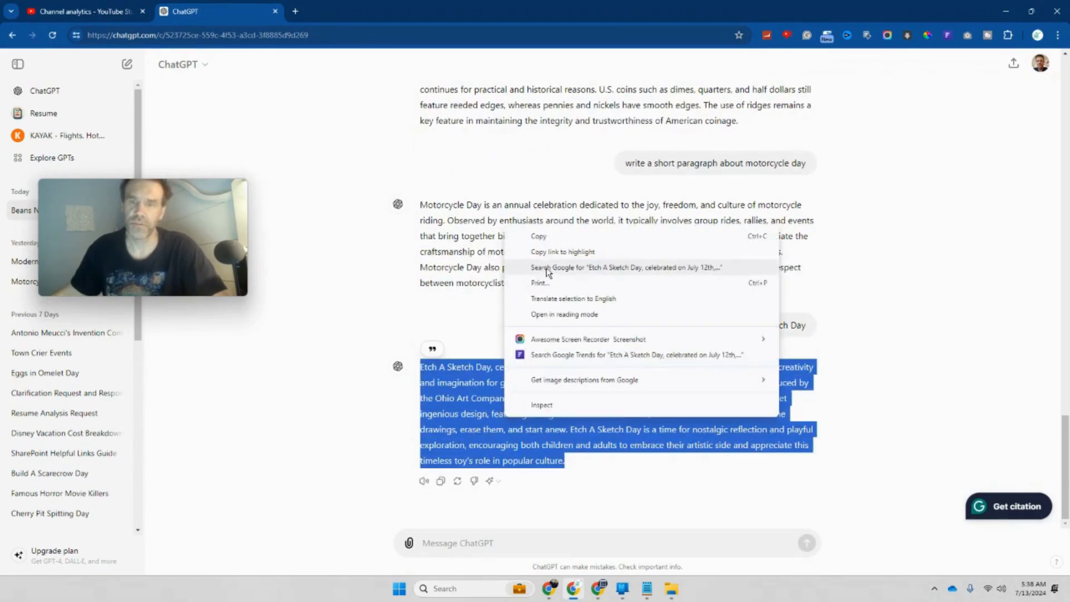
pyautogui.click(544, 236)
# - Switch to the WordPress window's post editor and paste the copied Etch A Sketch Day paragraph into the empty quote block below the video
pyautogui.moveTo(539, 592)
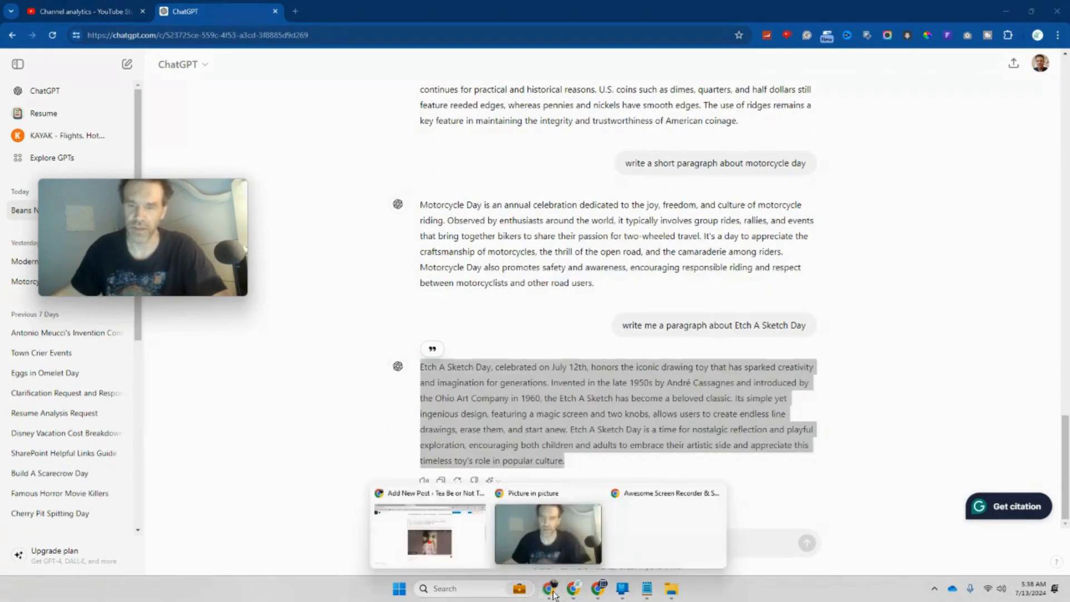
pyautogui.click(416, 509)
pyautogui.click(232, 4)
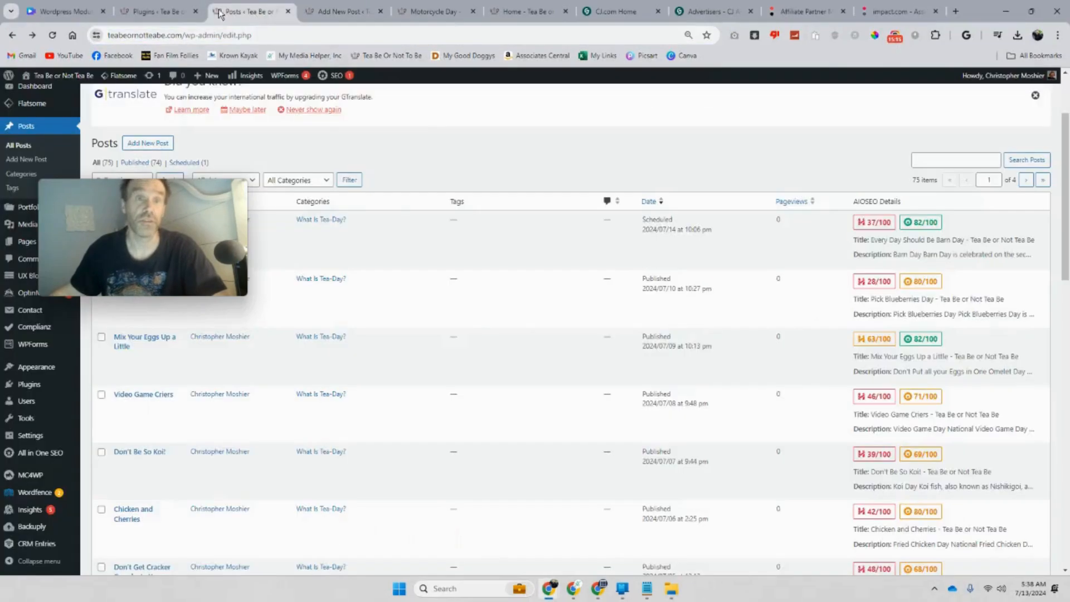
pyautogui.click(175, 10)
pyautogui.click(421, 14)
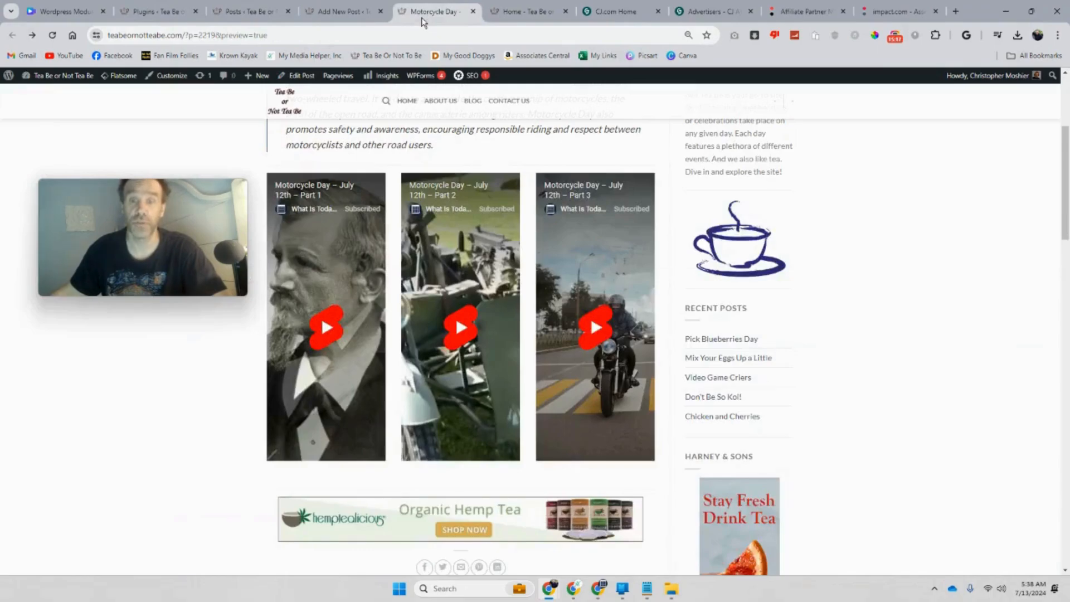
pyautogui.click(521, 11)
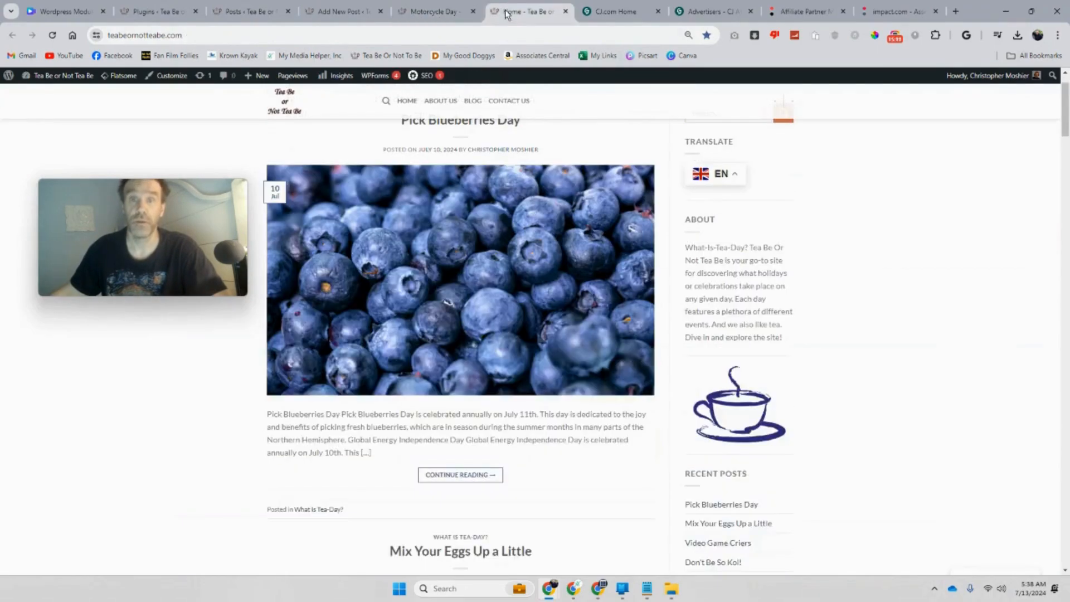
pyautogui.click(341, 11)
pyautogui.scroll(-2, 492, 351)
pyautogui.scroll(-1, 492, 356)
pyautogui.click(399, 341)
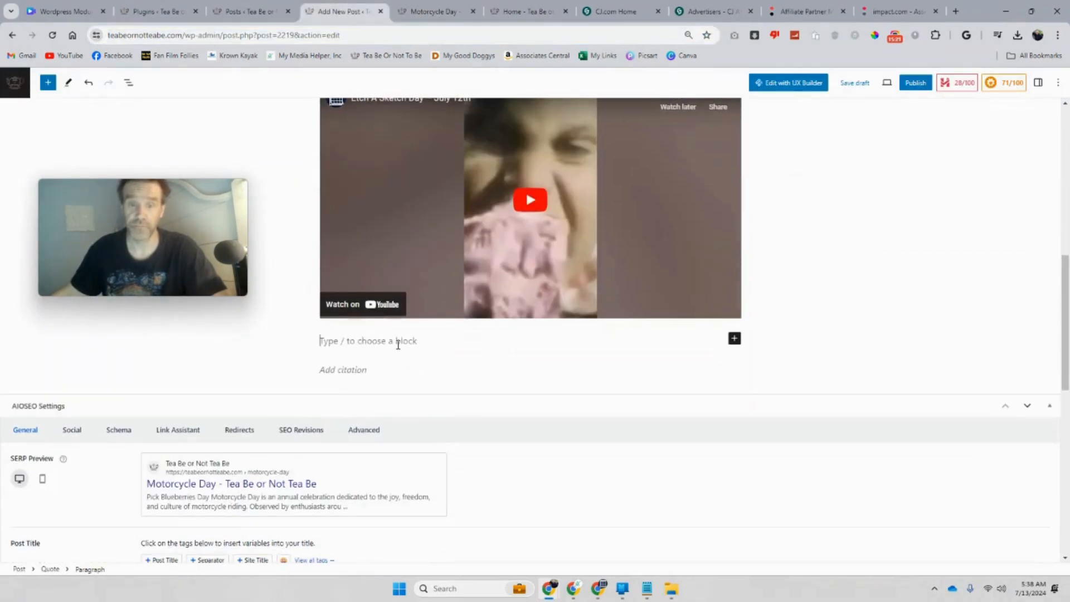
pyautogui.rightClick(396, 342)
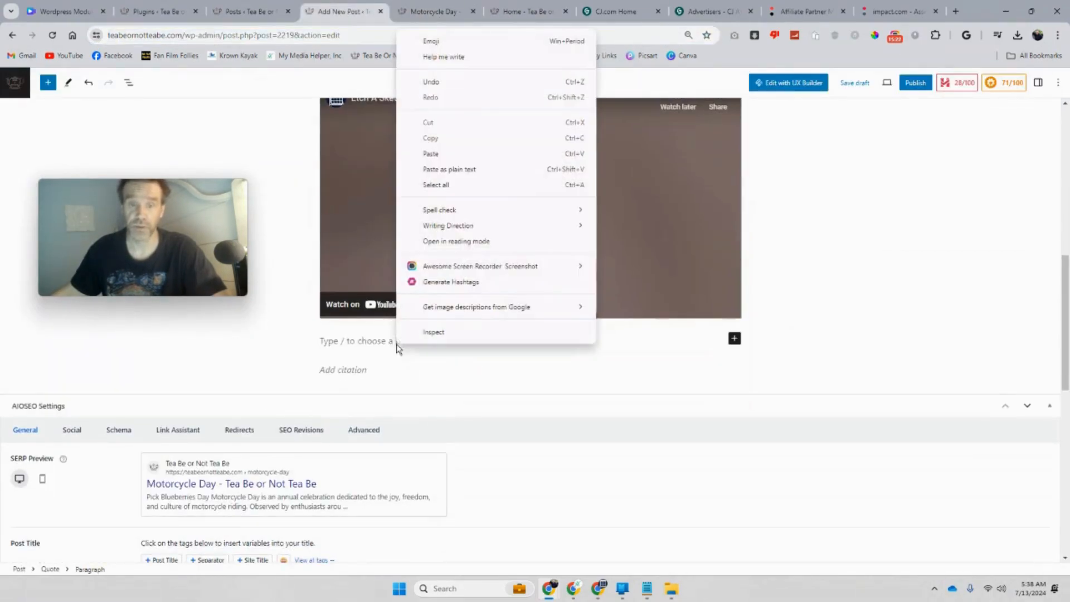
pyautogui.click(440, 154)
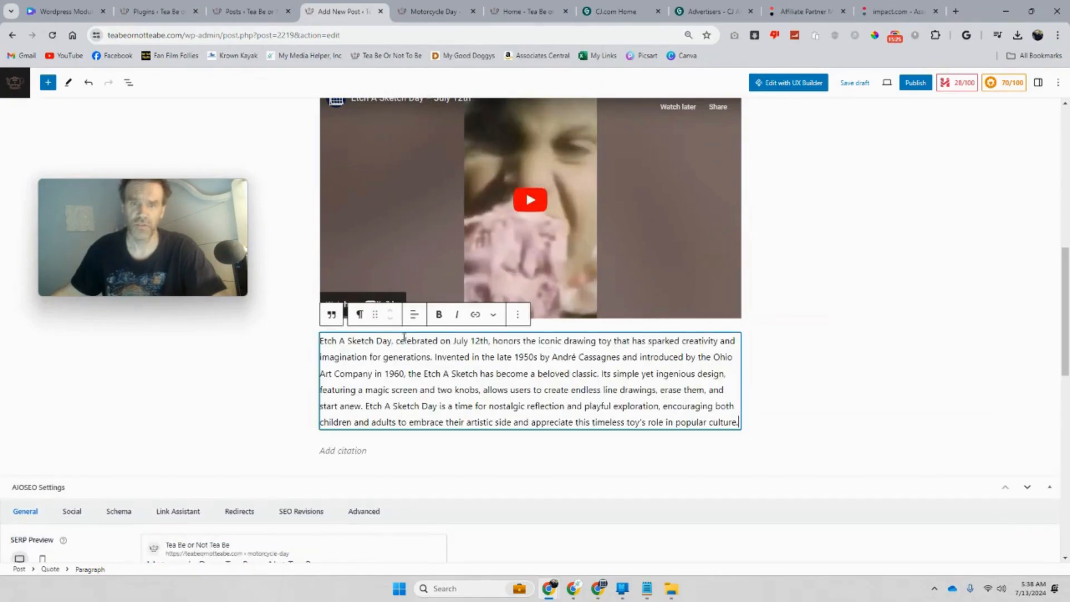
pyautogui.click(321, 360)
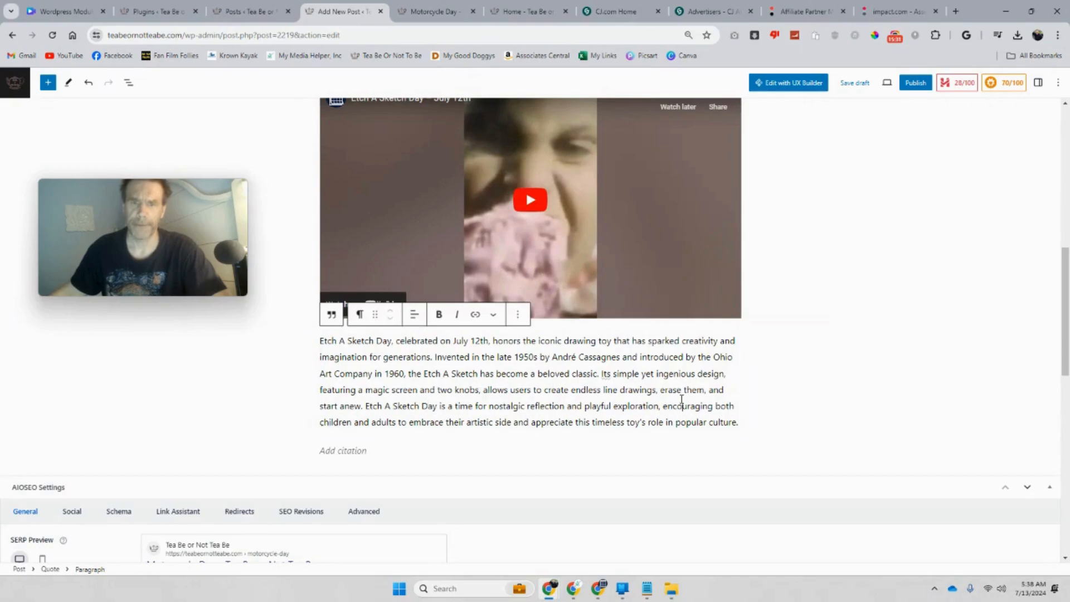
# - Move the Etch A Sketch Day YouTube video down one place, below the quote block
pyautogui.click(660, 274)
pyautogui.scroll(2, 664, 279)
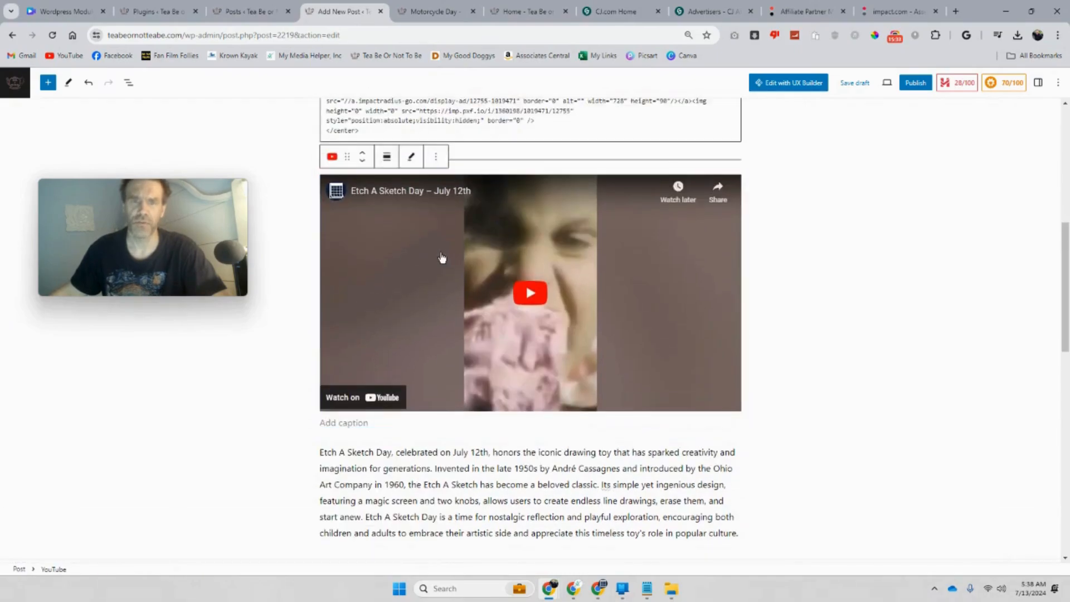
pyautogui.click(422, 246)
pyautogui.click(363, 162)
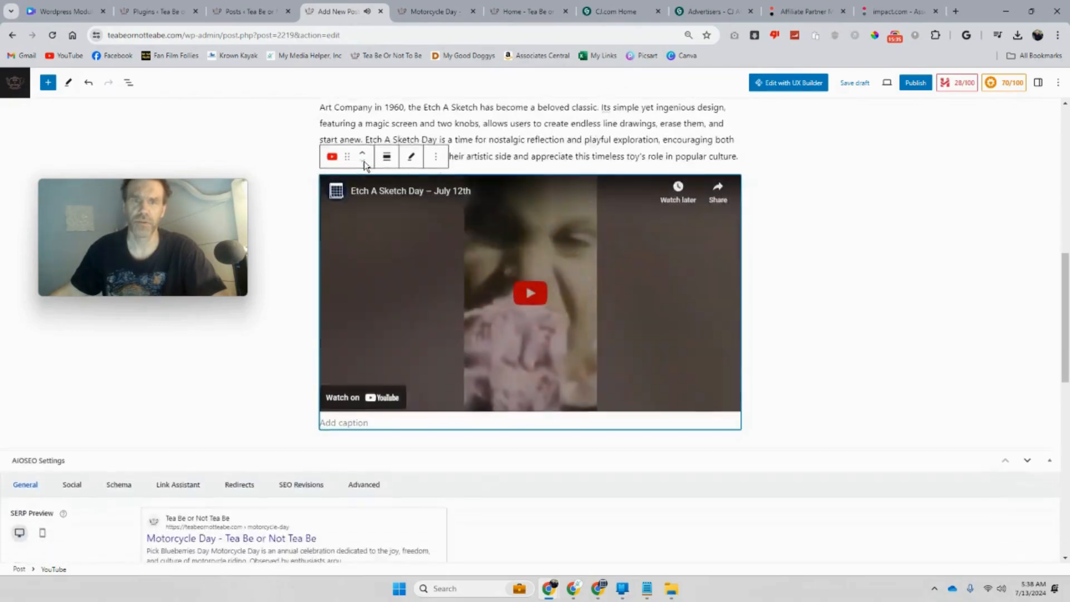
pyautogui.scroll(3, 464, 260)
pyautogui.click(465, 261)
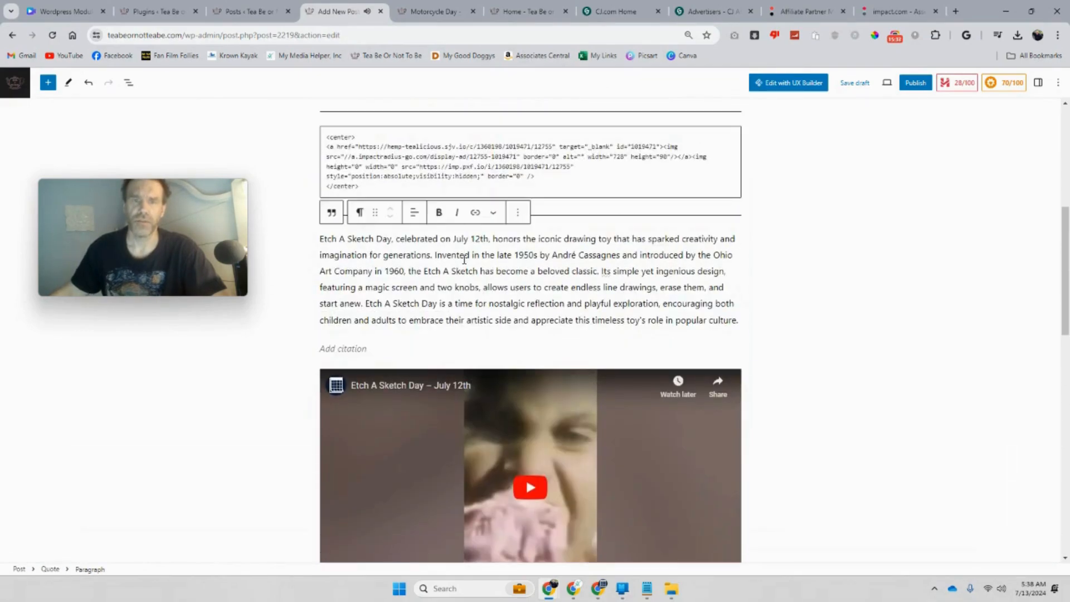
# - Add a Separator block below the Etch A Sketch Day video
pyautogui.scroll(-3, 588, 395)
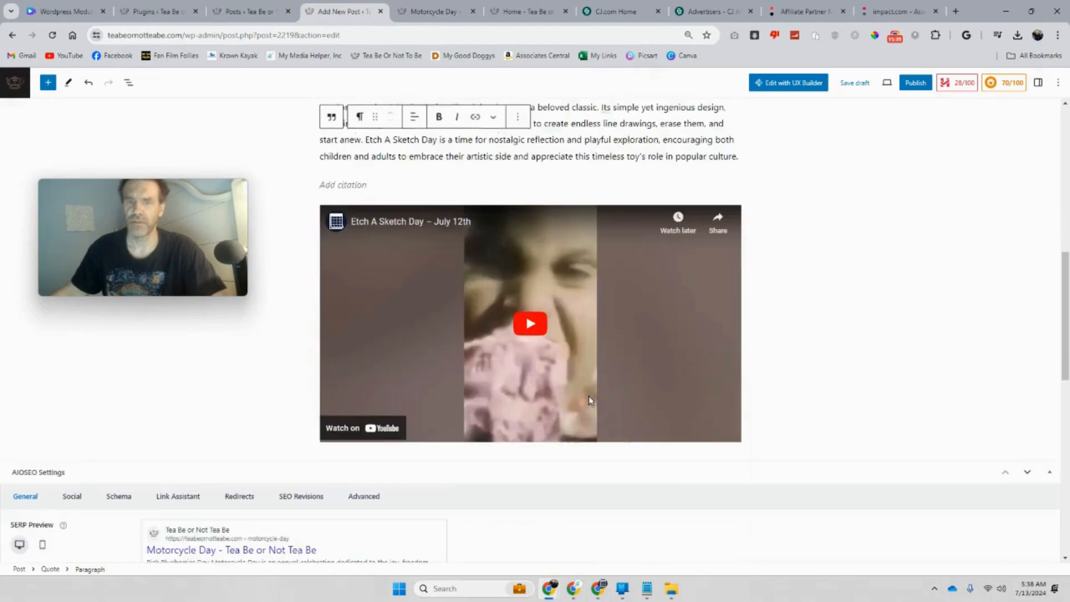
pyautogui.click(766, 430)
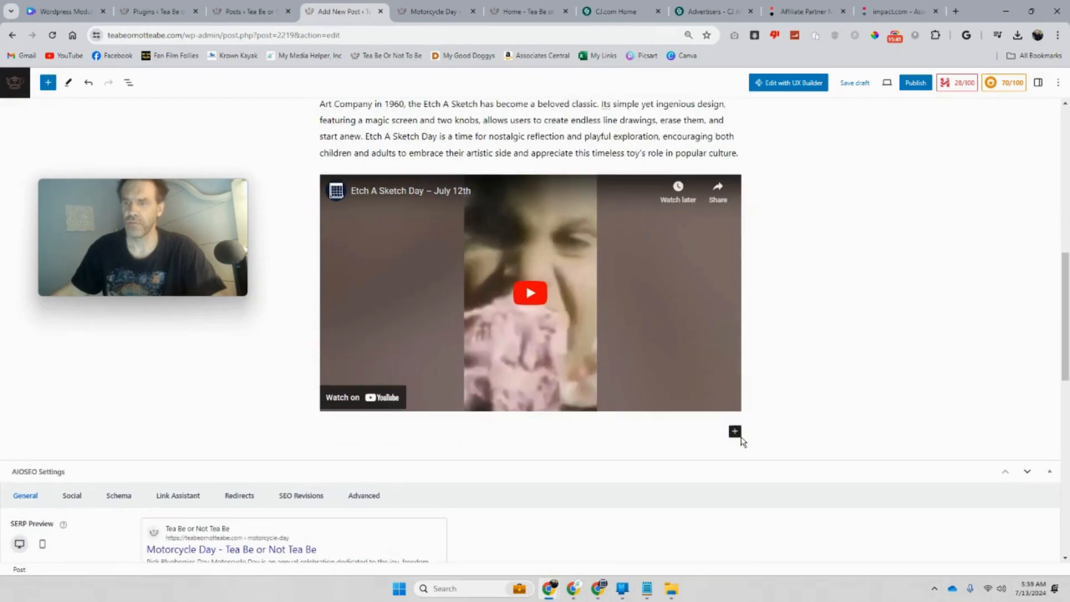
pyautogui.click(735, 432)
pyautogui.click(816, 506)
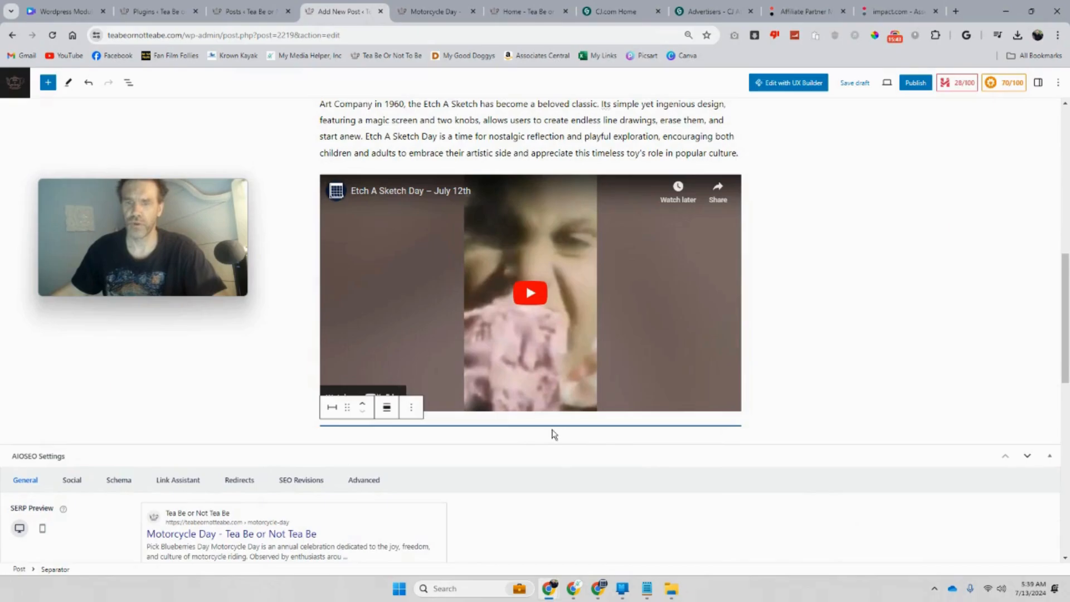
# - Move the separator up above the Etch A Sketch Day video and save the post as a draft
pyautogui.click(364, 403)
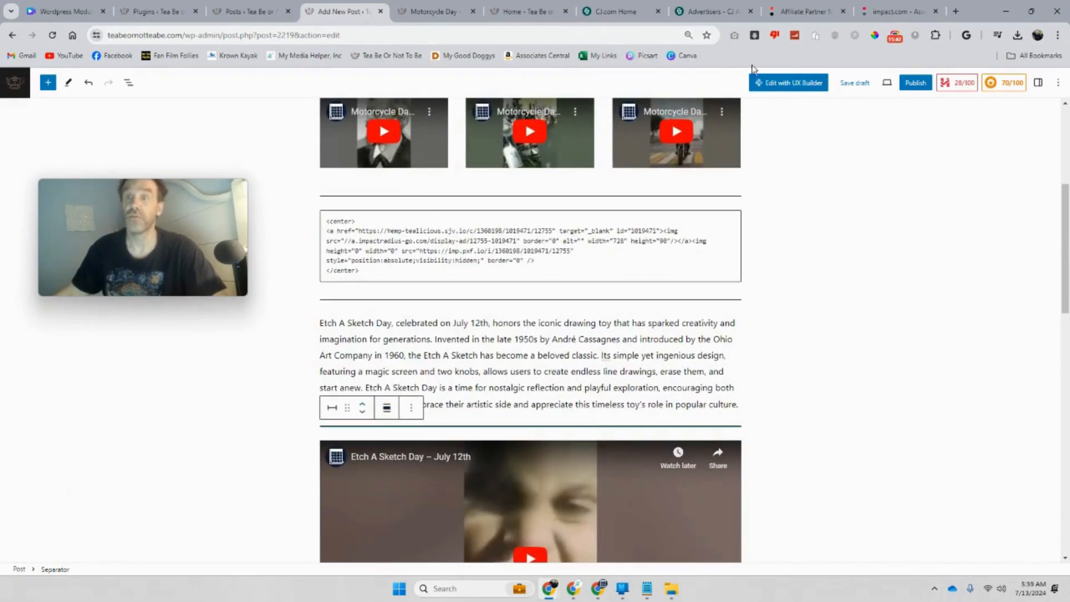
pyautogui.click(851, 83)
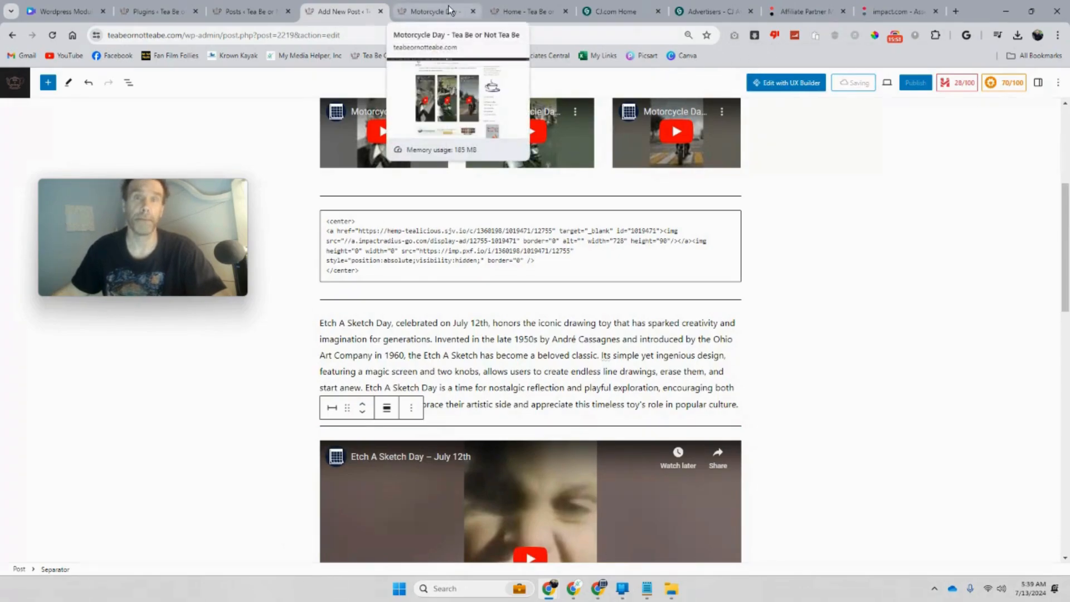
# - Review the Motorcycle Day post preview, checking the videos, the Hemptealicious banner and the Etch A Sketch Day section down to the end
pyautogui.click(448, 7)
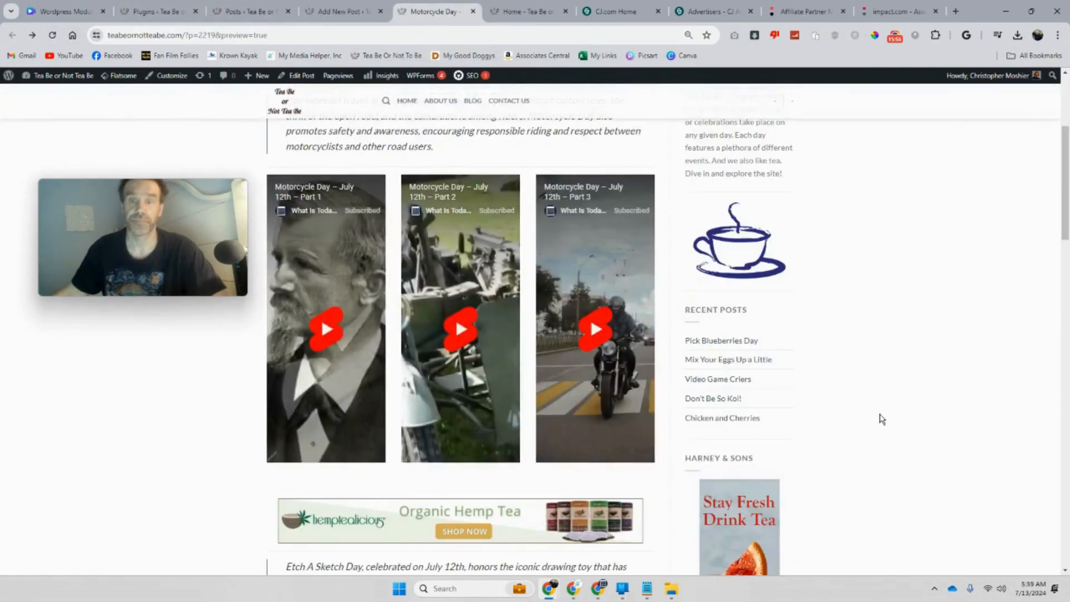
pyautogui.scroll(-5, 880, 427)
pyautogui.scroll(7, 880, 431)
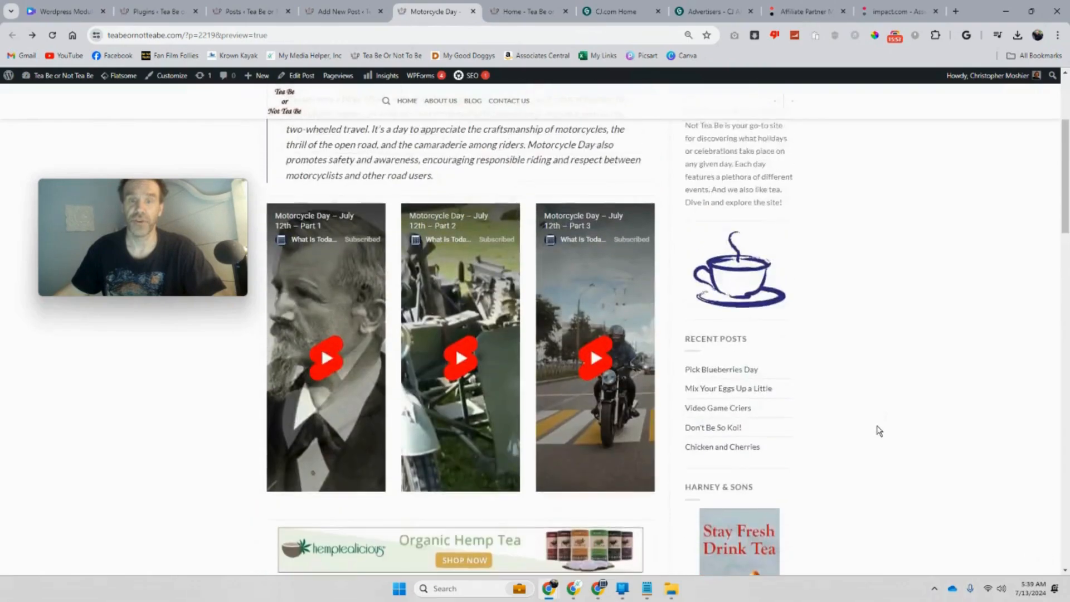
pyautogui.scroll(3, 879, 431)
pyautogui.scroll(-14, 877, 432)
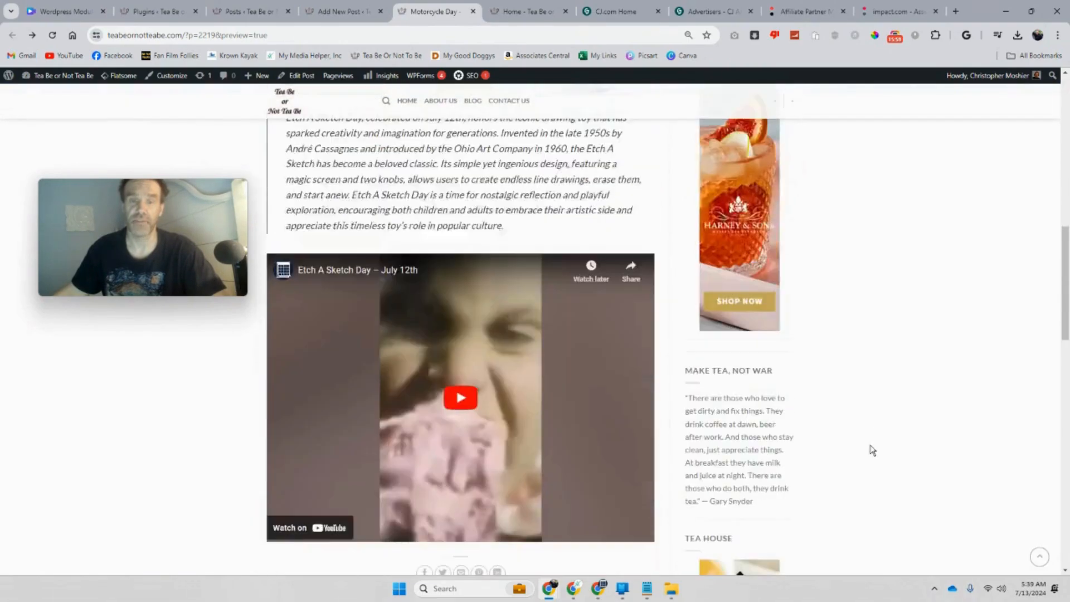
pyautogui.scroll(-1, 872, 450)
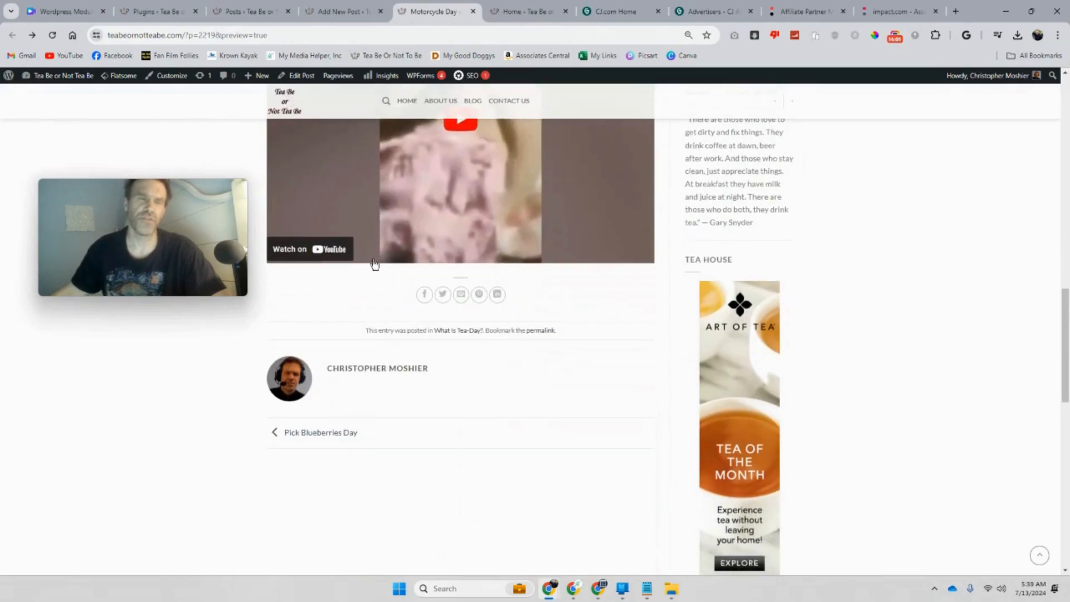
pyautogui.scroll(8, 563, 398)
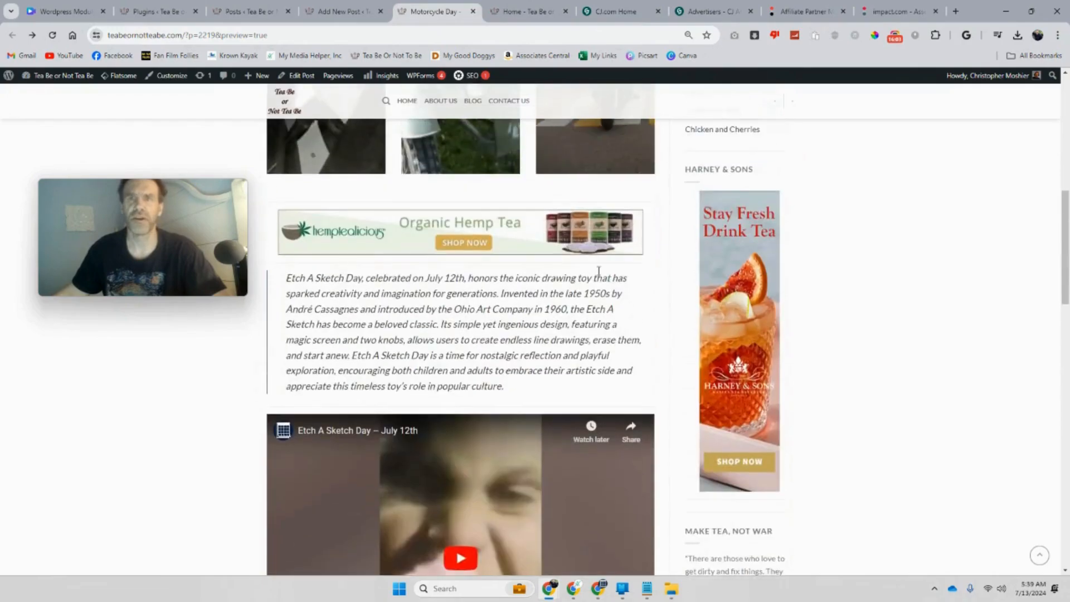
# - Return to the post editor and add a separator below the Etch A Sketch Day video at the end of the post
pyautogui.click(322, 12)
pyautogui.scroll(-5, 566, 322)
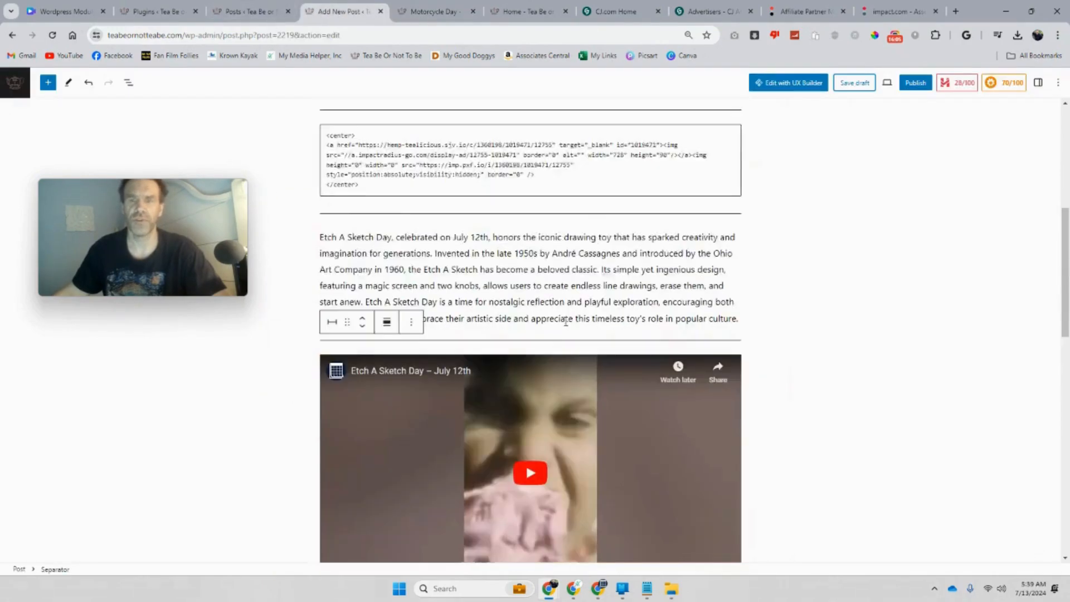
pyautogui.scroll(-2, 566, 321)
pyautogui.scroll(6, 564, 321)
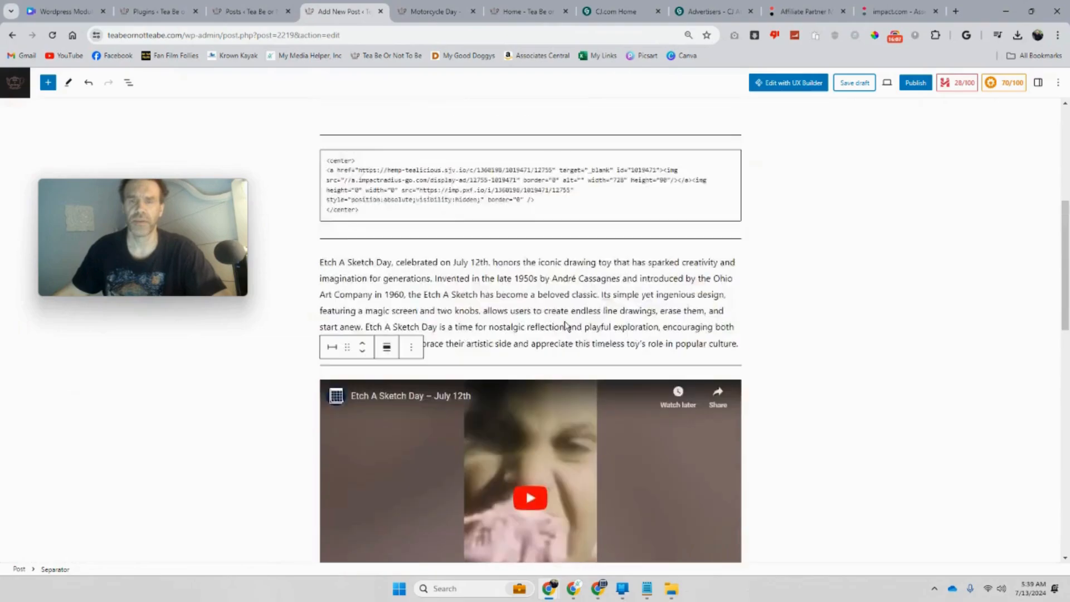
pyautogui.click(233, 13)
pyautogui.click(306, 6)
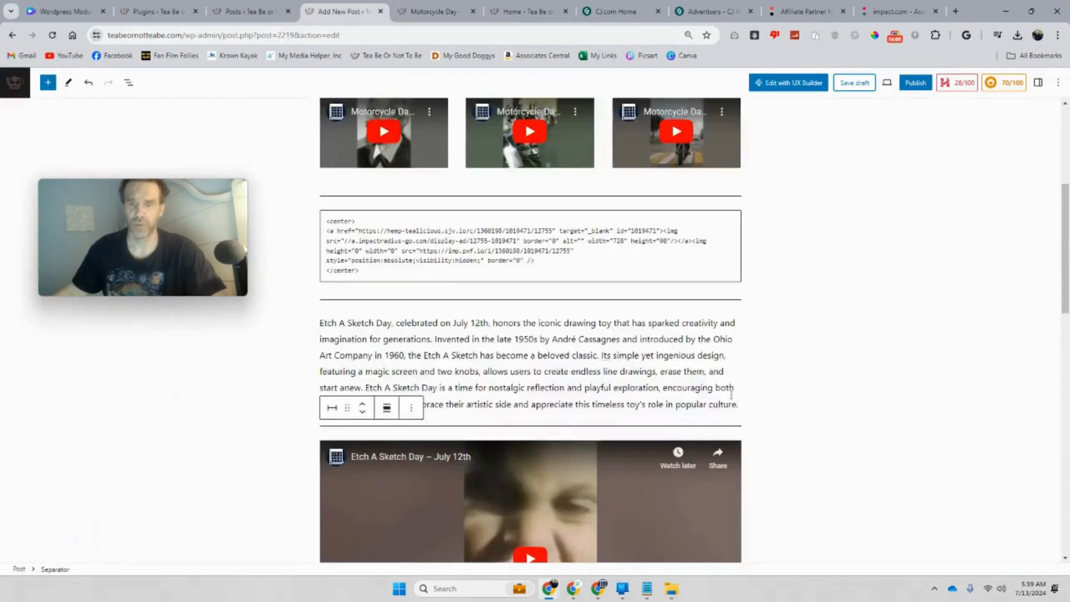
pyautogui.scroll(-6, 728, 394)
pyautogui.scroll(2, 724, 336)
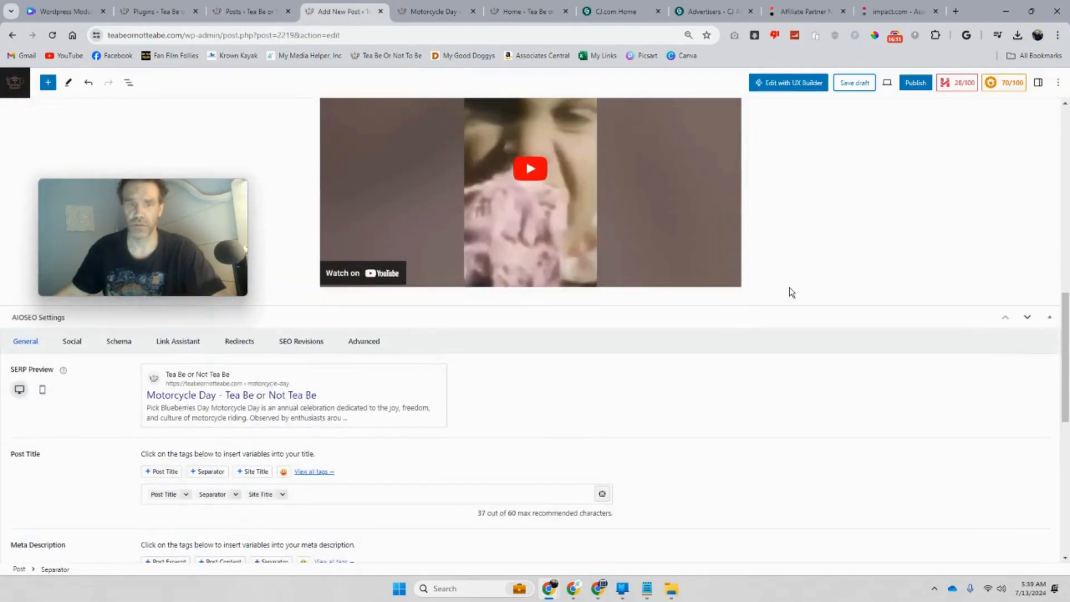
pyautogui.click(792, 292)
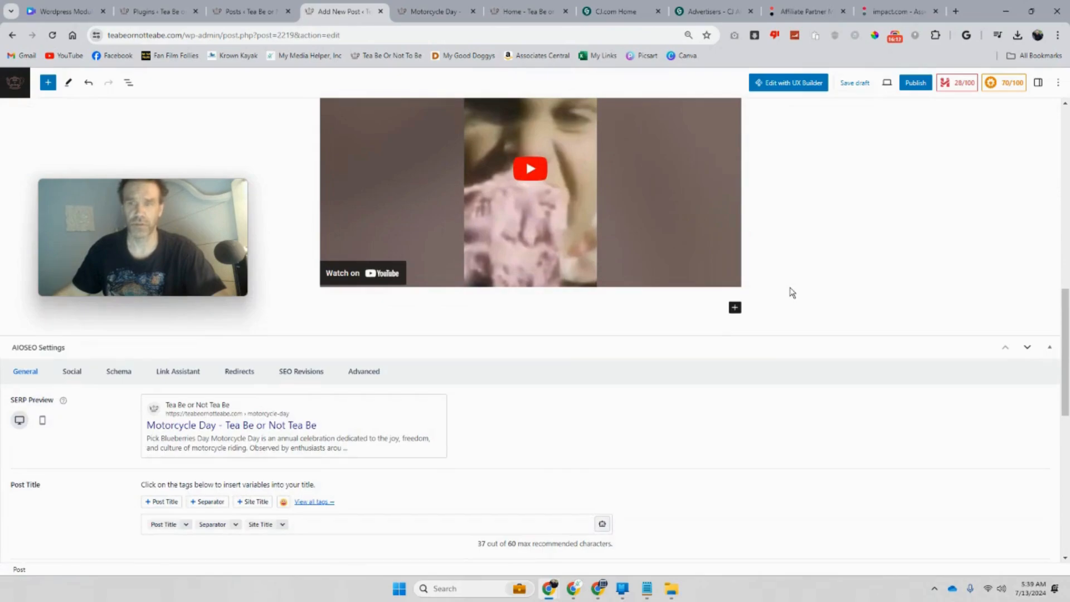
pyautogui.click(735, 308)
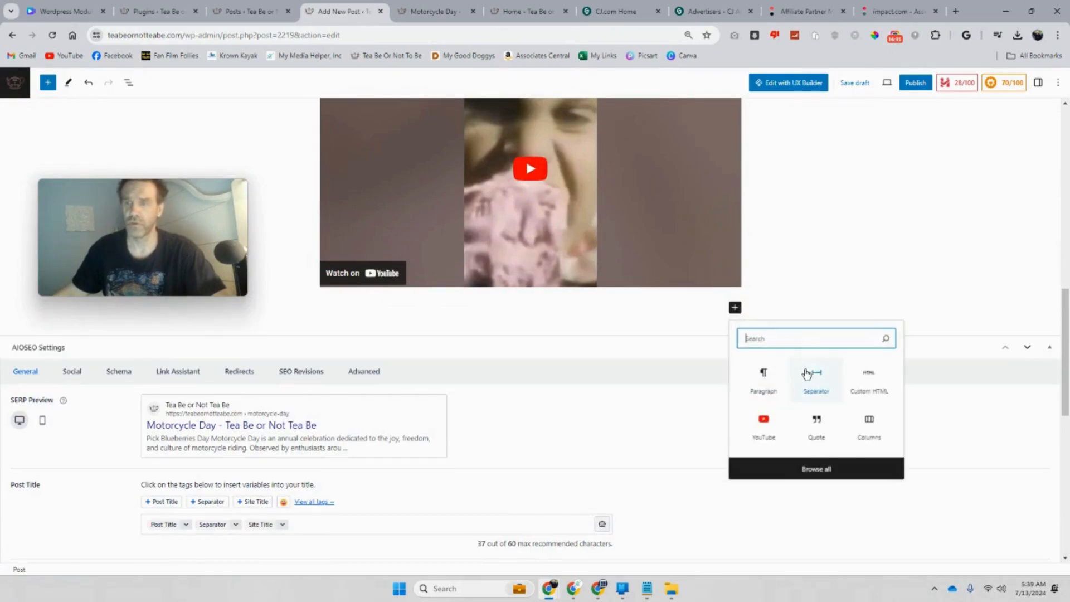
pyautogui.click(808, 374)
pyautogui.scroll(7, 773, 357)
pyautogui.scroll(-7, 774, 359)
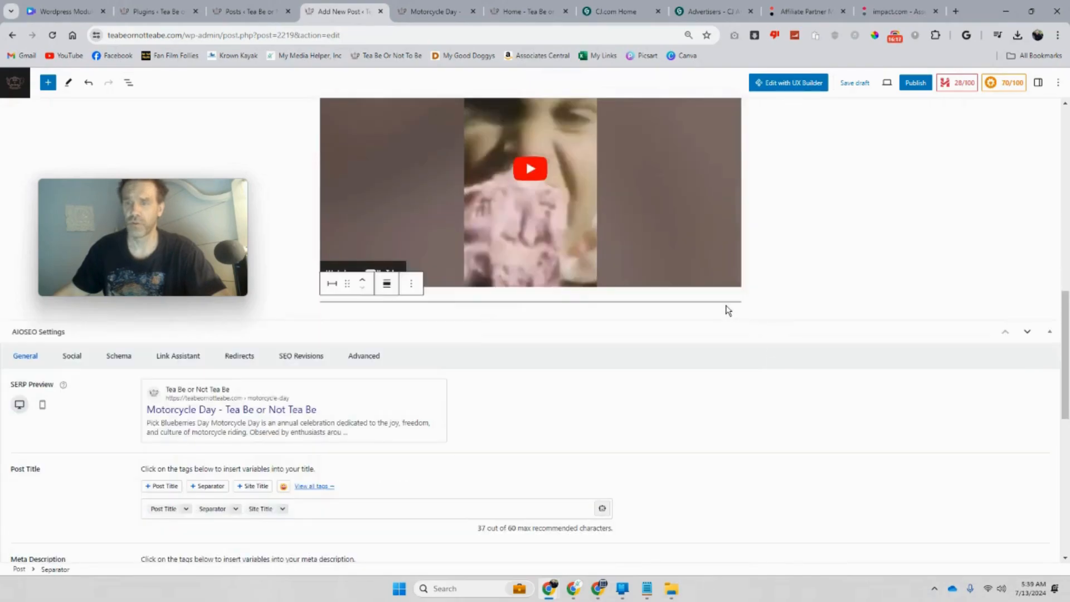
# - Add an empty Custom HTML block below the separator at the end of the post
pyautogui.click(752, 323)
pyautogui.click(733, 323)
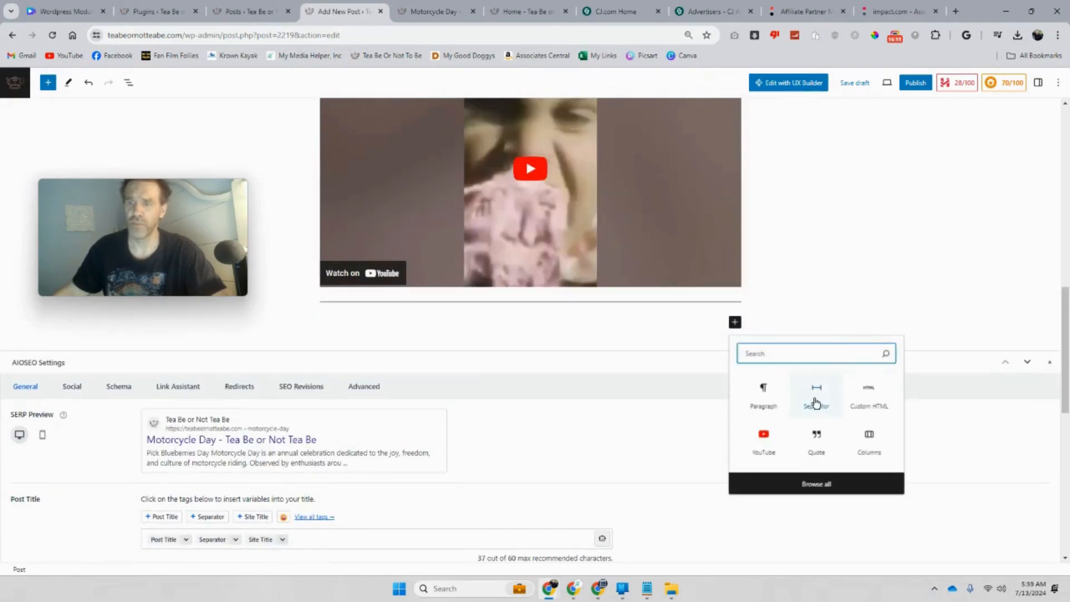
pyautogui.click(870, 403)
pyautogui.click(562, 349)
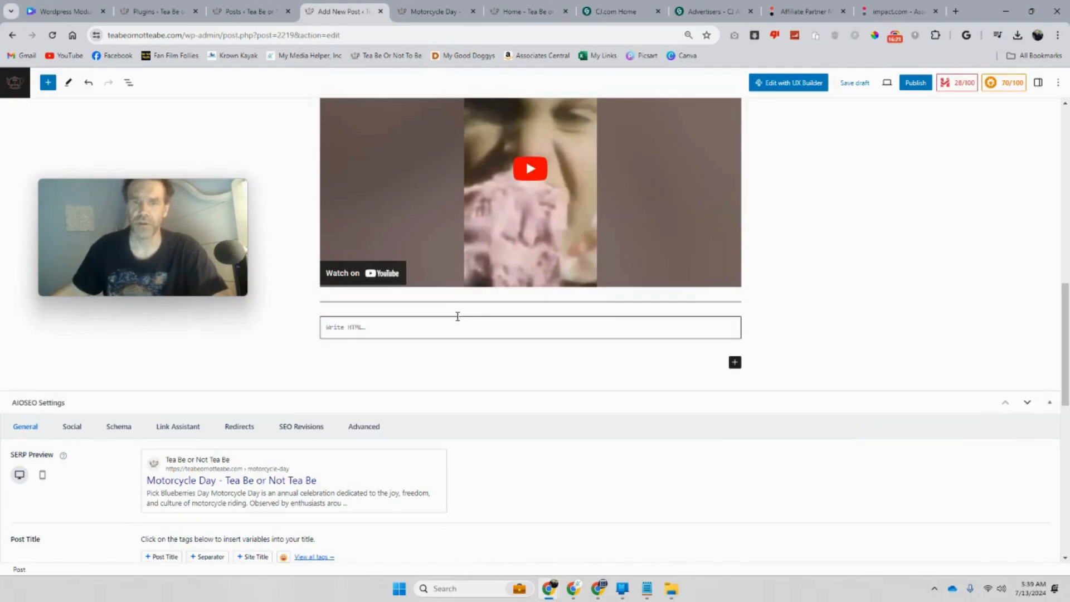
# - Close the browser pages for impact.com and CJ Affiliate
pyautogui.click(804, 11)
pyautogui.click(843, 11)
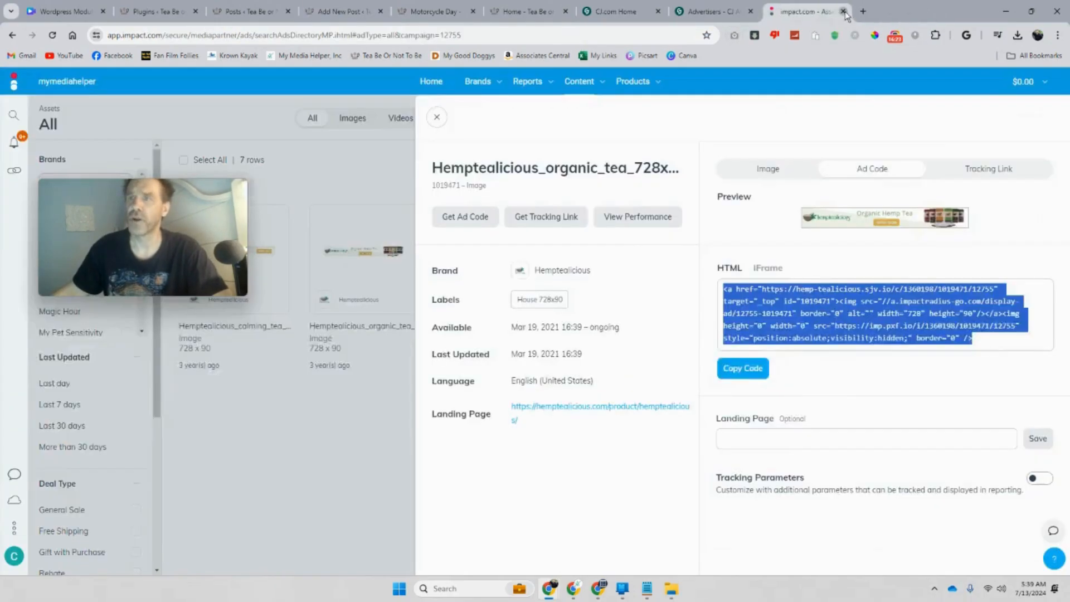
pyautogui.click(844, 11)
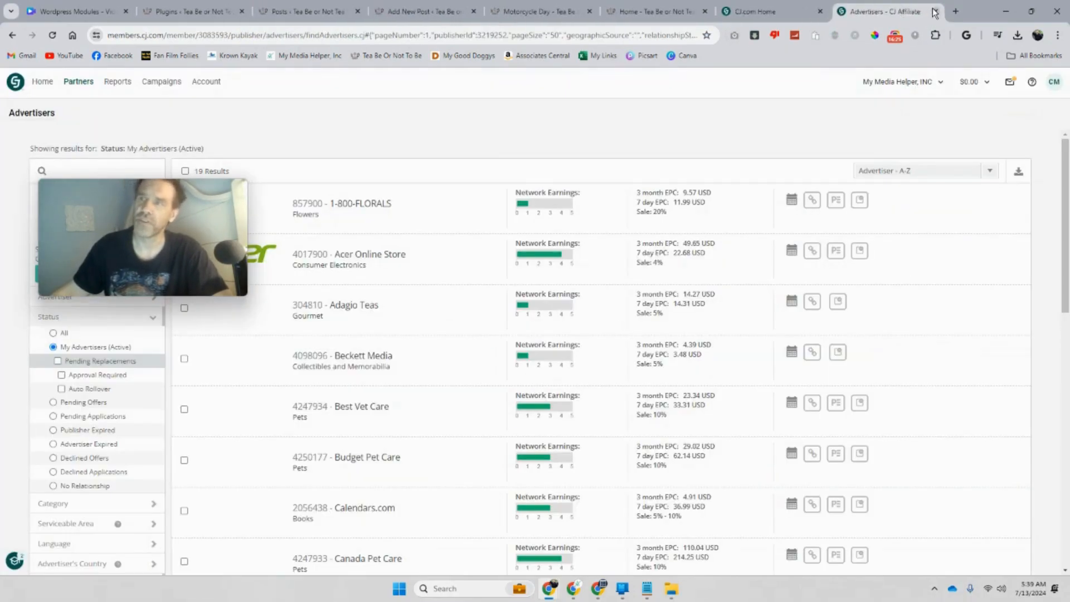
pyautogui.click(935, 11)
pyautogui.click(935, 11)
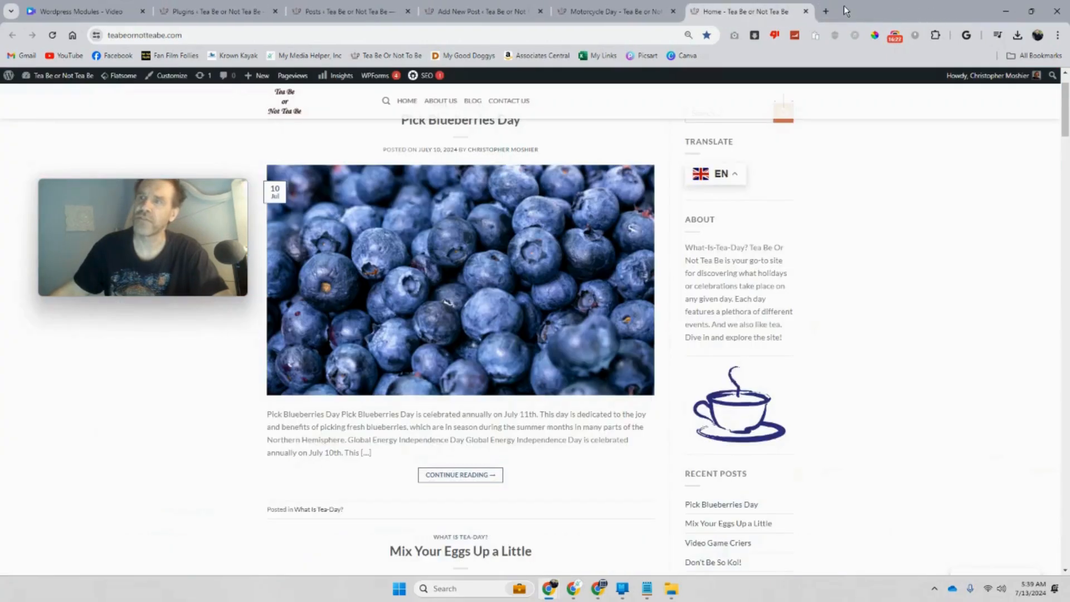
# - Open ShareASale in a new browser tab from the Affiliates bookmarks
pyautogui.click(835, 9)
pyautogui.click(1024, 57)
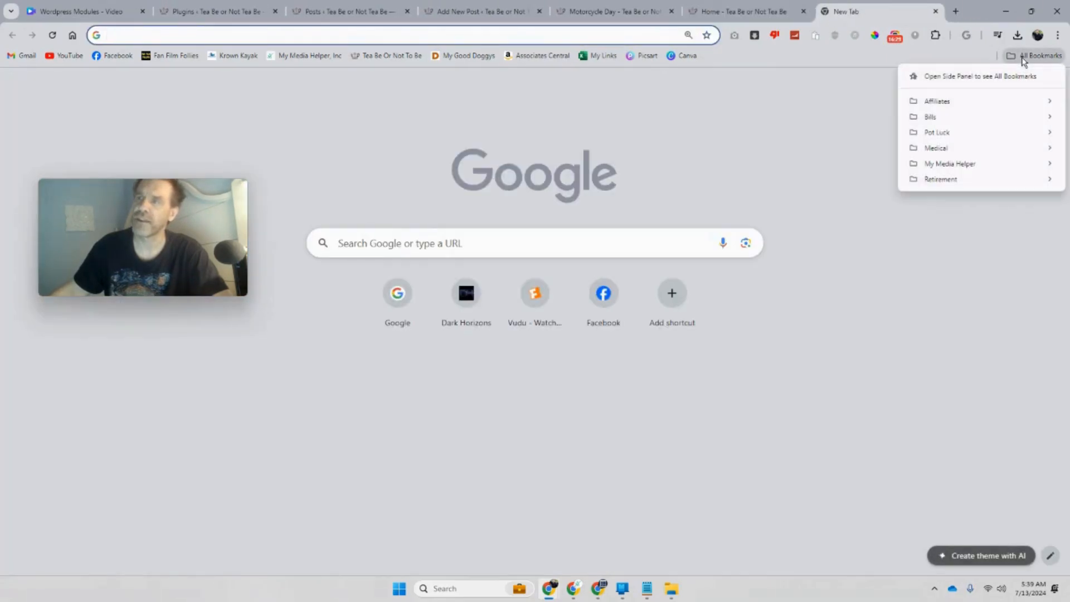
pyautogui.moveTo(998, 100)
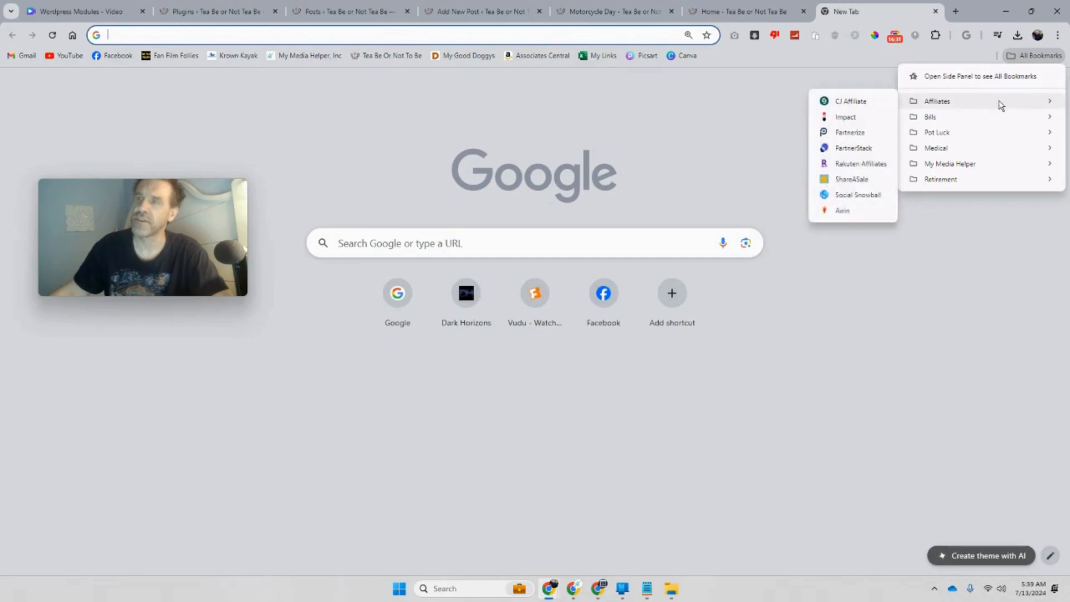
pyautogui.click(864, 180)
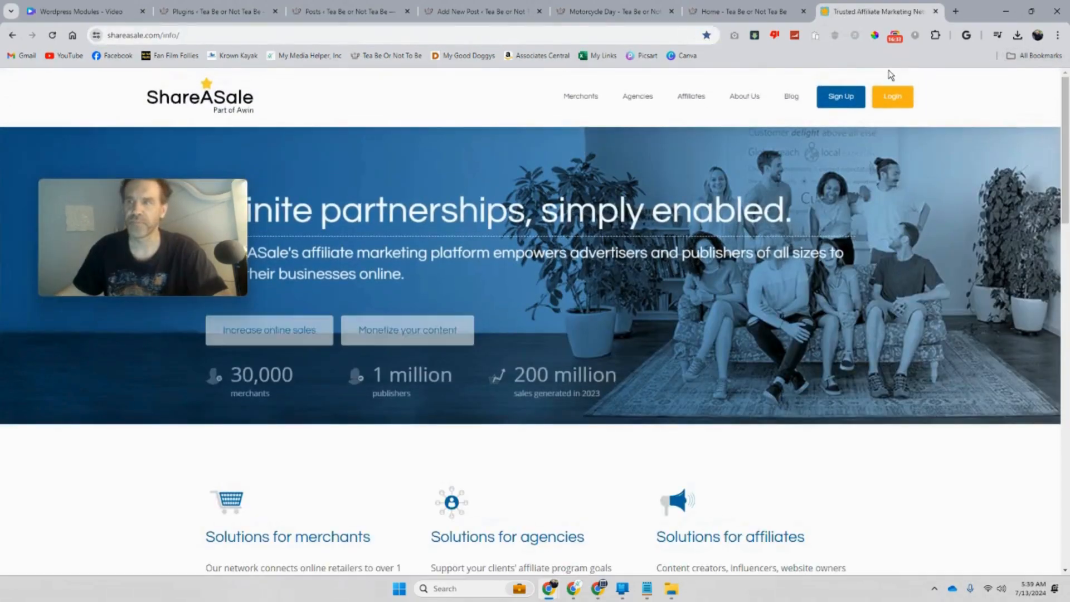
# - Log in to the ShareASale affiliate account with the saved credentials, completing the human verification and returning to the login form when the page expires
pyautogui.moveTo(894, 98)
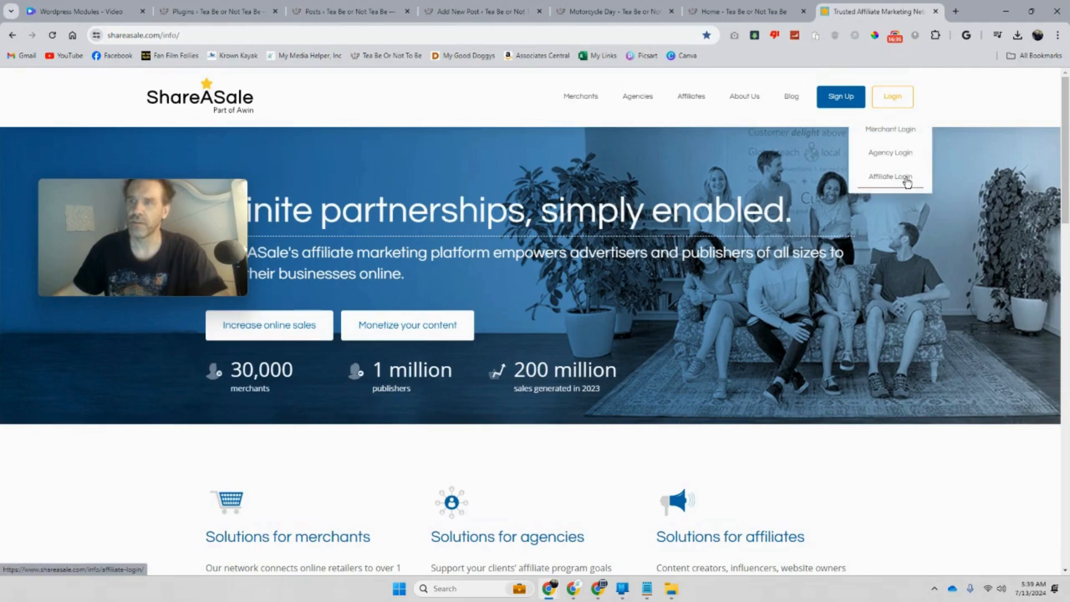
pyautogui.click(892, 176)
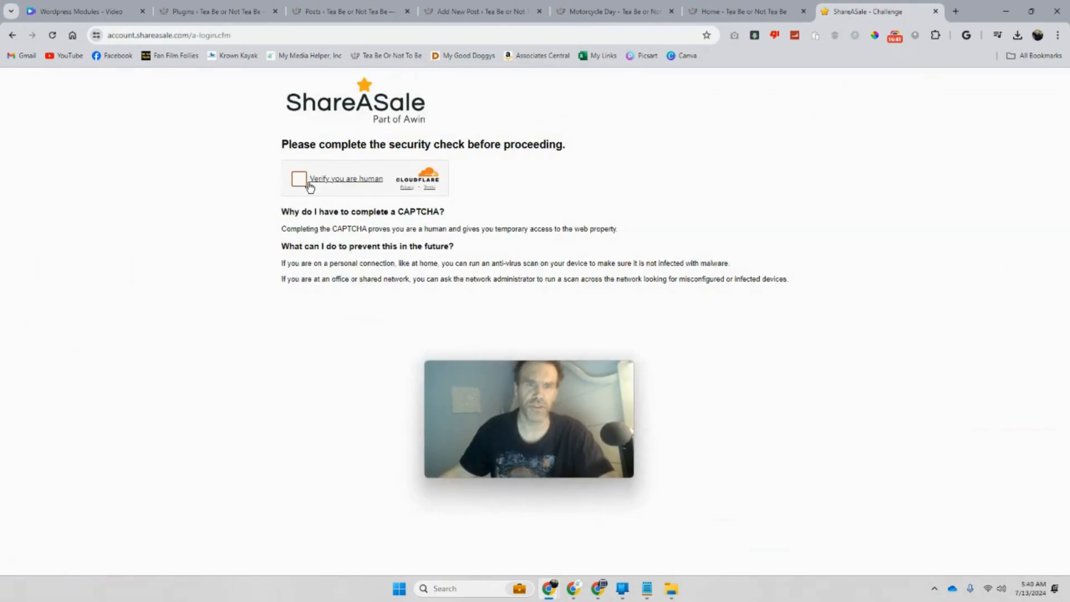
pyautogui.click(308, 182)
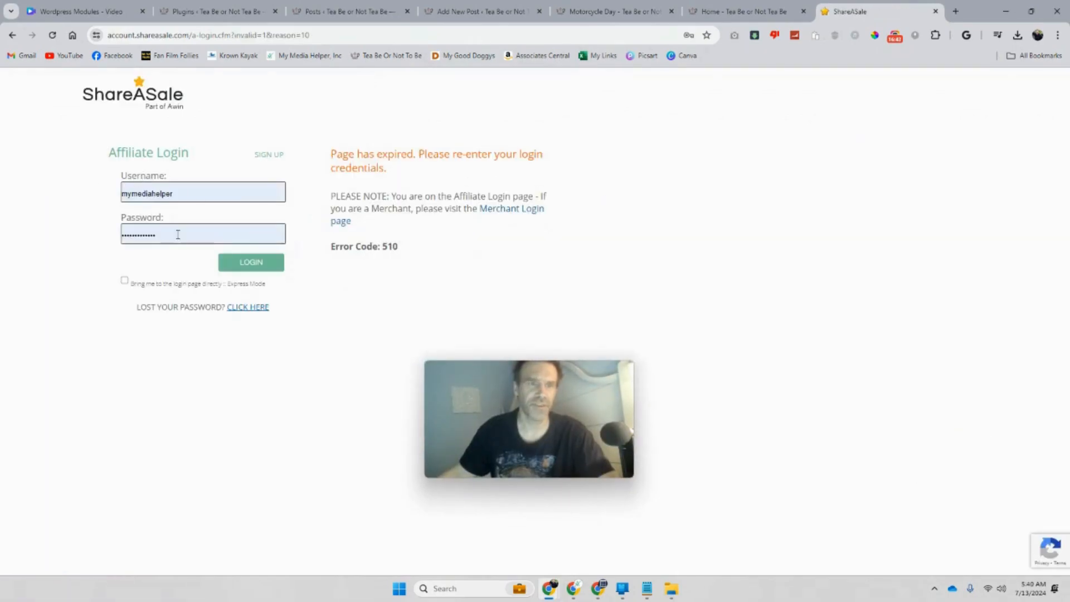
pyautogui.click(12, 35)
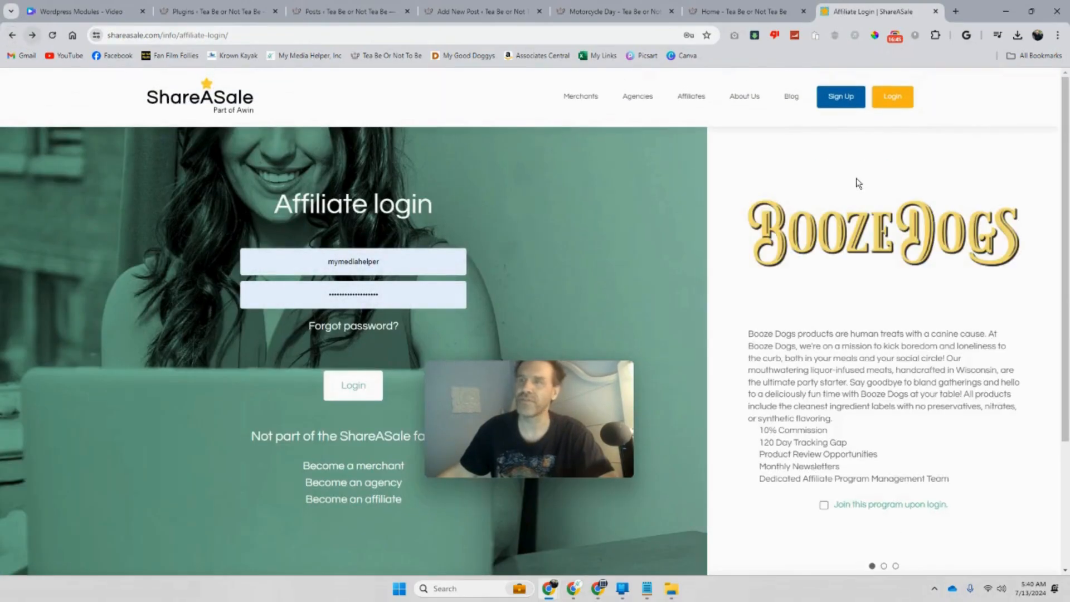
pyautogui.moveTo(906, 106)
pyautogui.click(876, 176)
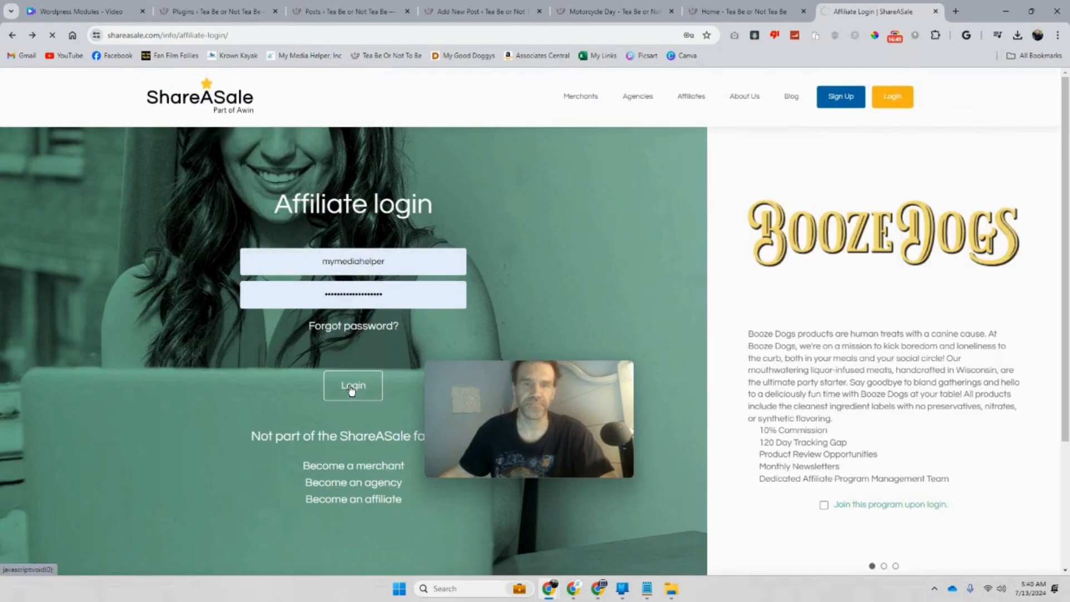
pyautogui.click(351, 389)
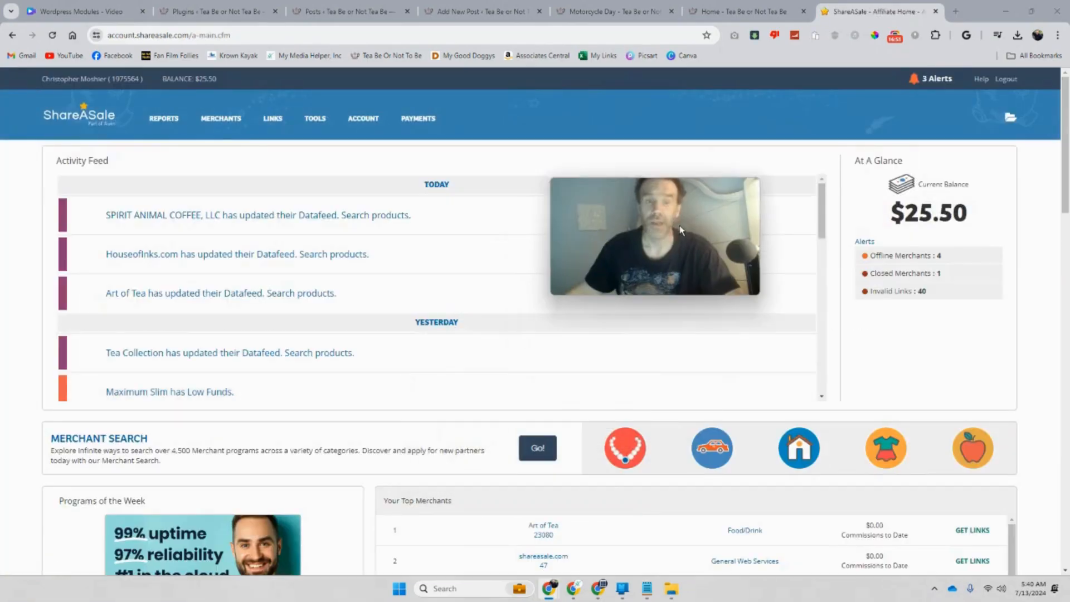
# - Open the ShareASale page for getting a merchant link or banner
pyautogui.moveTo(680, 225); pyautogui.dragTo(681, 222)
pyautogui.scroll(-4, 490, 368)
pyautogui.scroll(4, 462, 364)
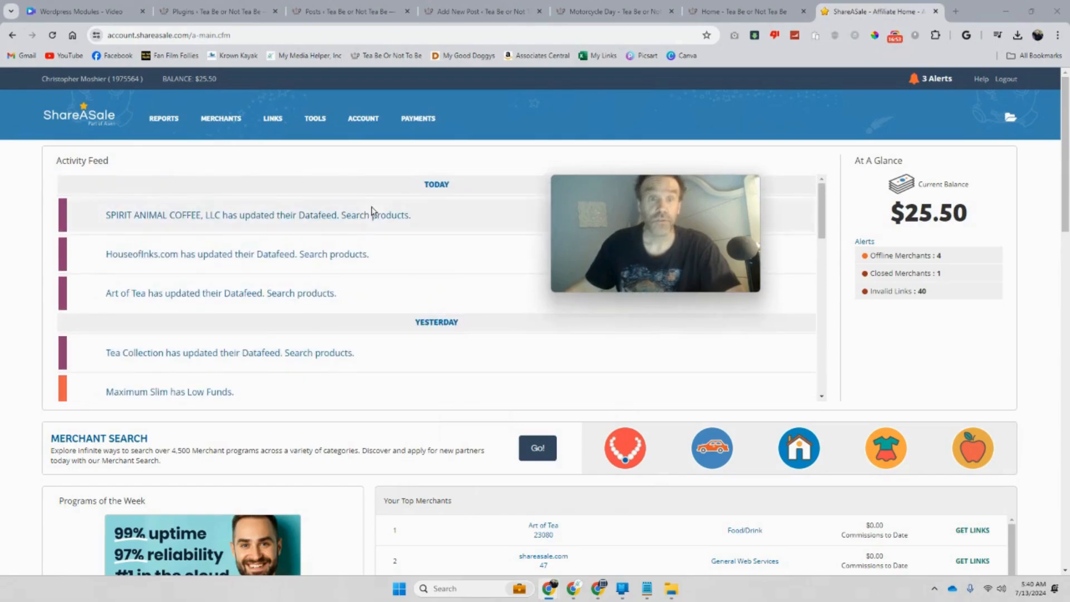
pyautogui.moveTo(235, 129)
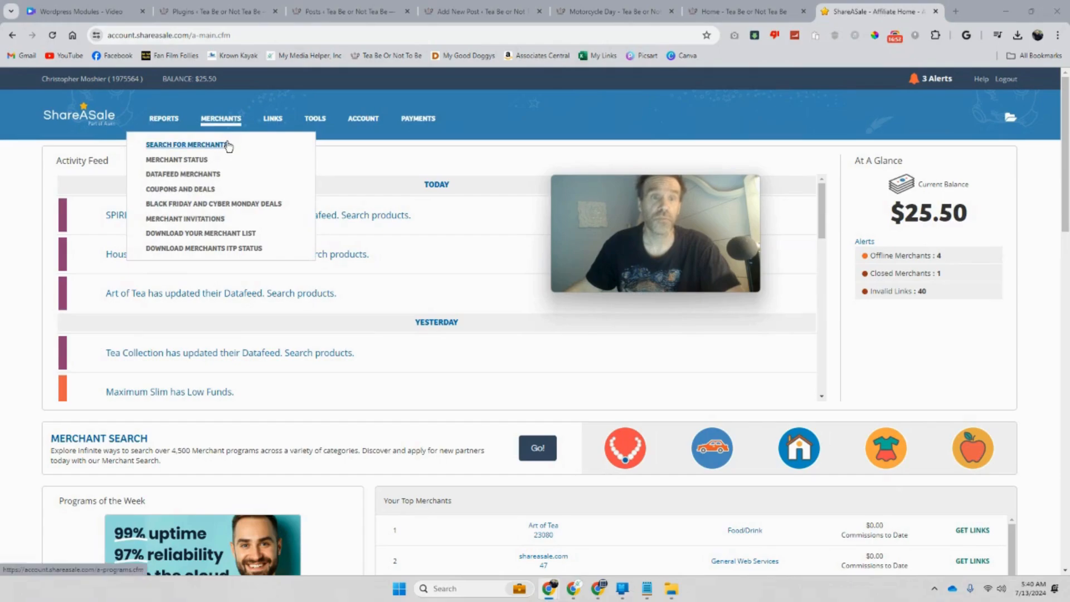
pyautogui.moveTo(156, 127)
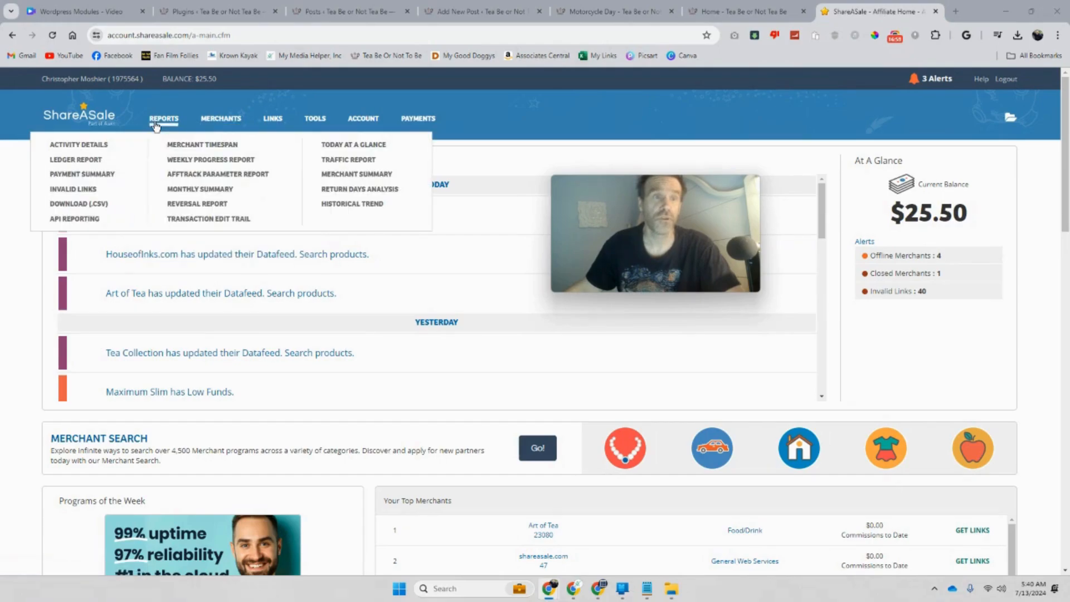
pyautogui.moveTo(278, 124)
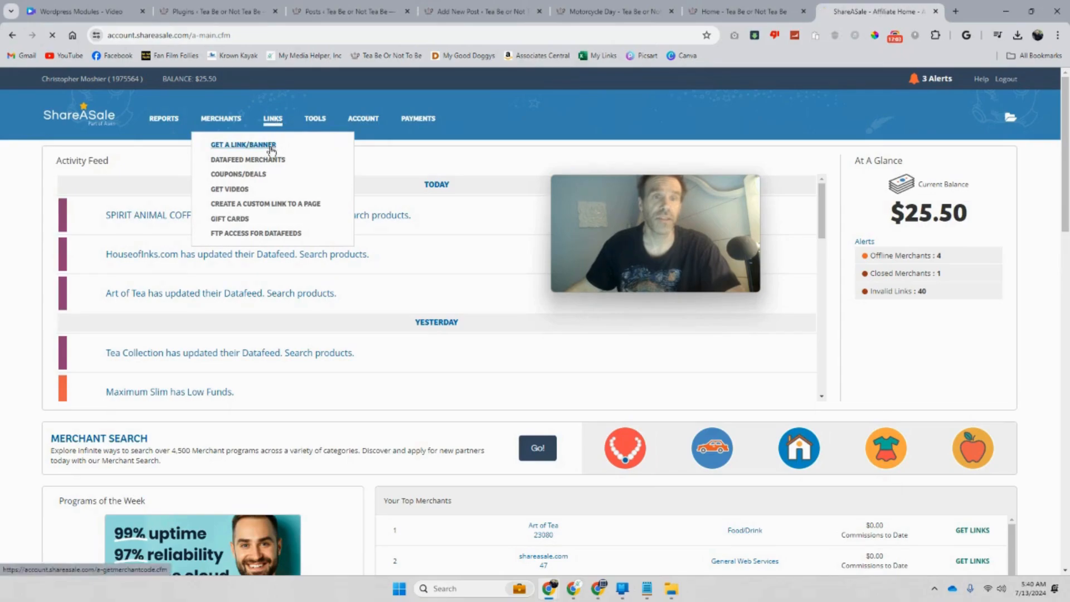
pyautogui.click(272, 146)
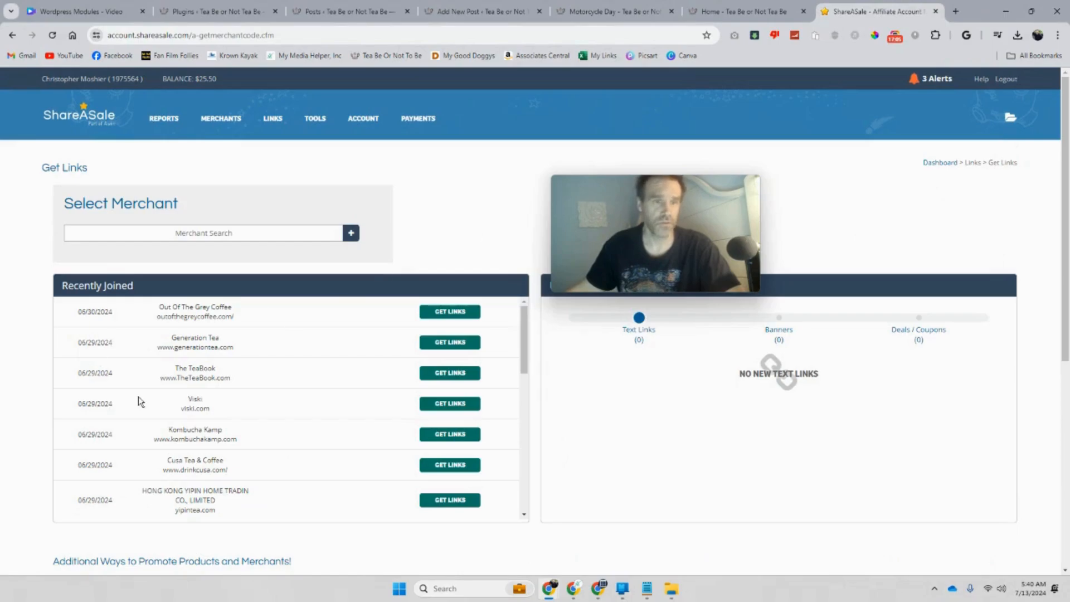
# - Open the banner listing of the merchant Generation Tea from the recently joined merchants
pyautogui.scroll(-3, 142, 293)
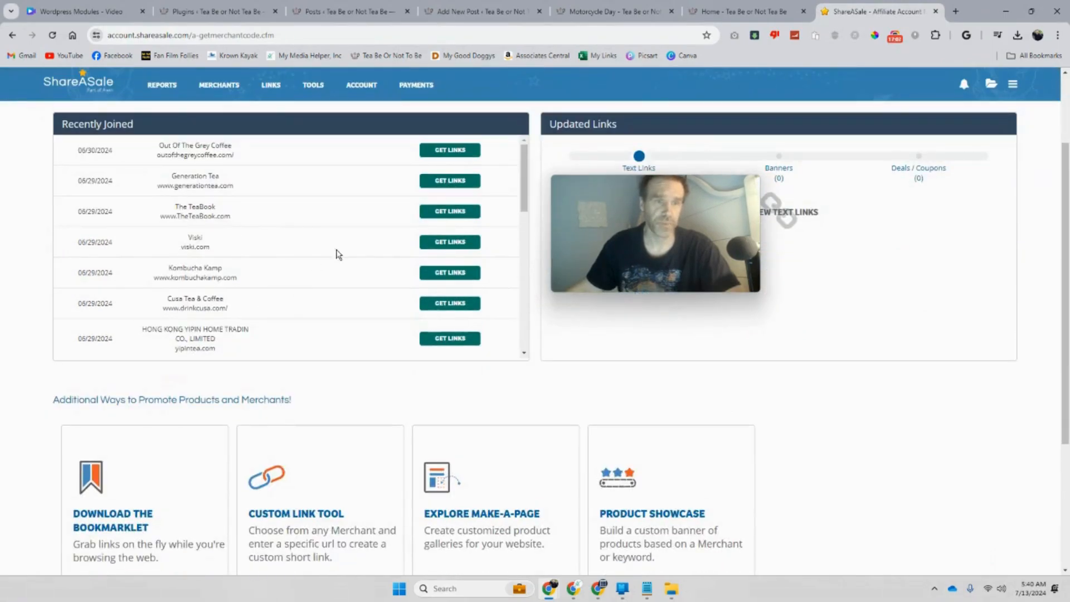
pyautogui.scroll(-3, 365, 248)
pyautogui.scroll(3, 365, 248)
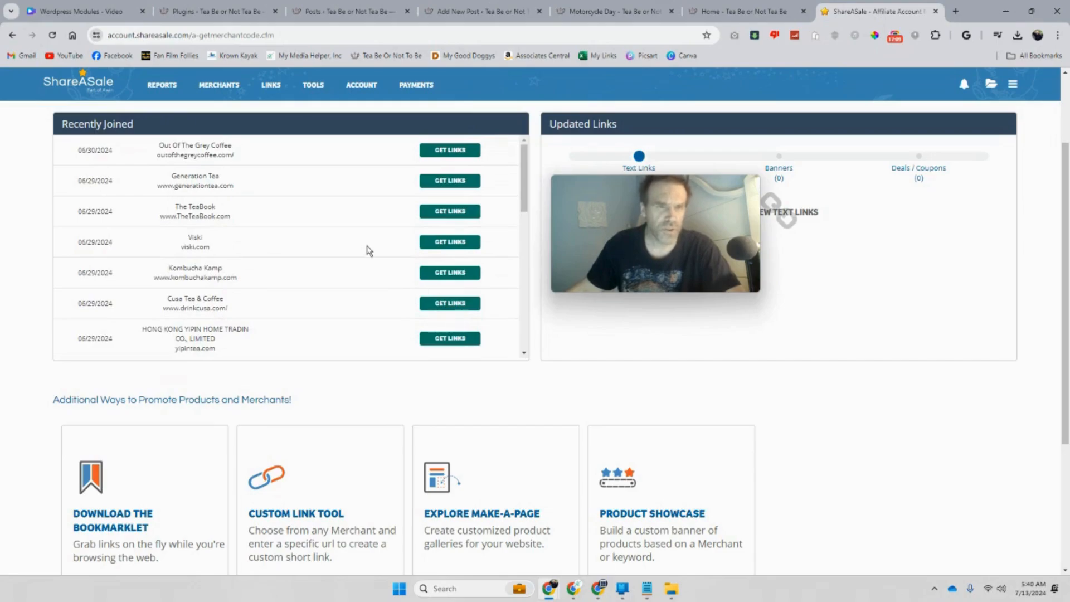
pyautogui.scroll(2, 367, 250)
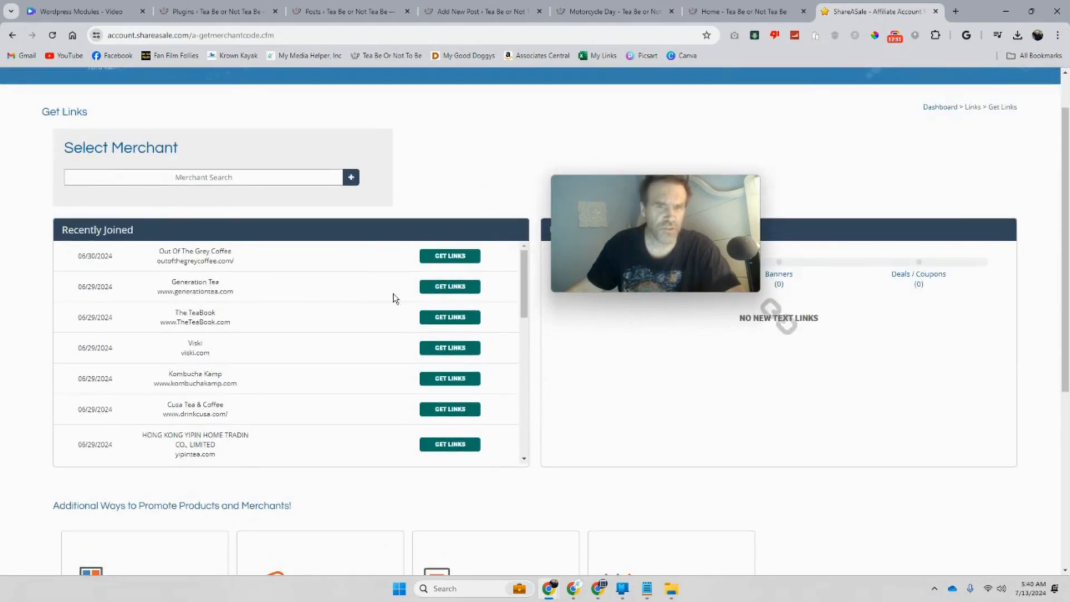
pyautogui.click(458, 294)
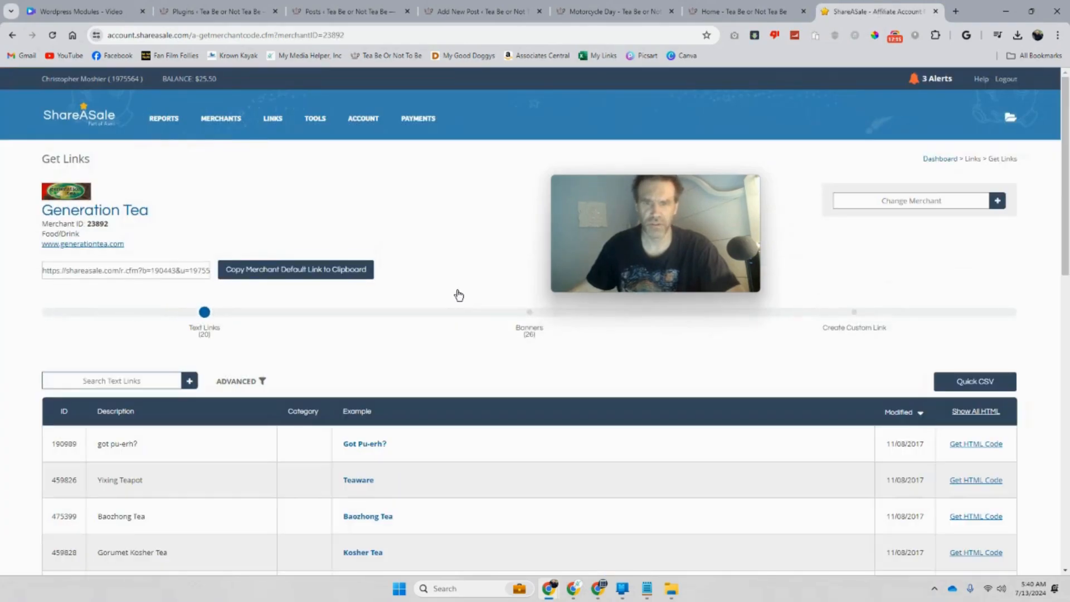
pyautogui.click(529, 313)
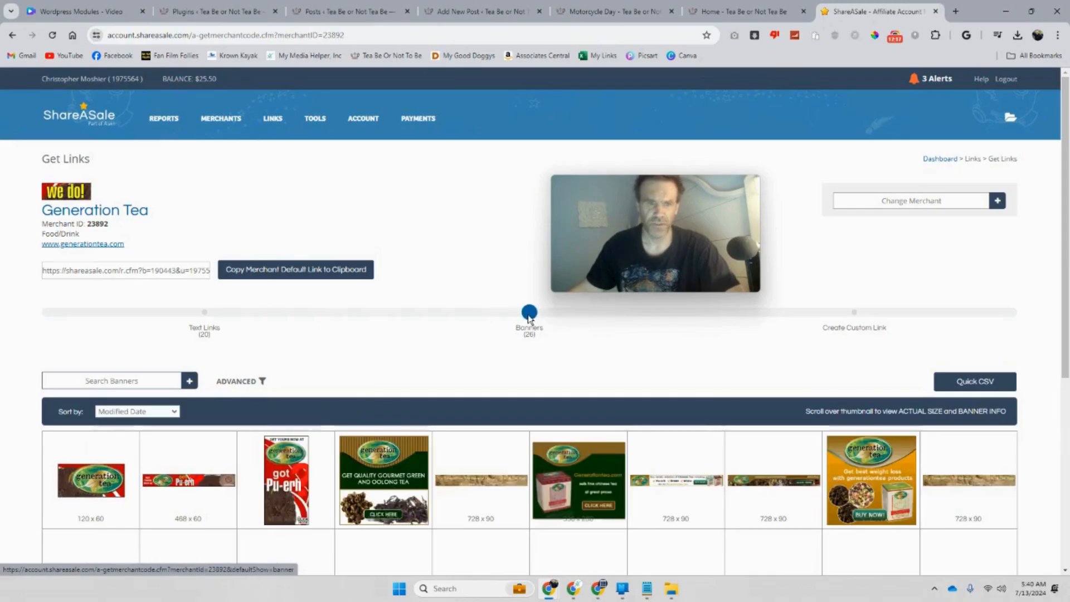
# - Copy the complete HTML code of Generation Tea's 728 x 90 "Weight loss tea" banner
pyautogui.scroll(-3, 530, 317)
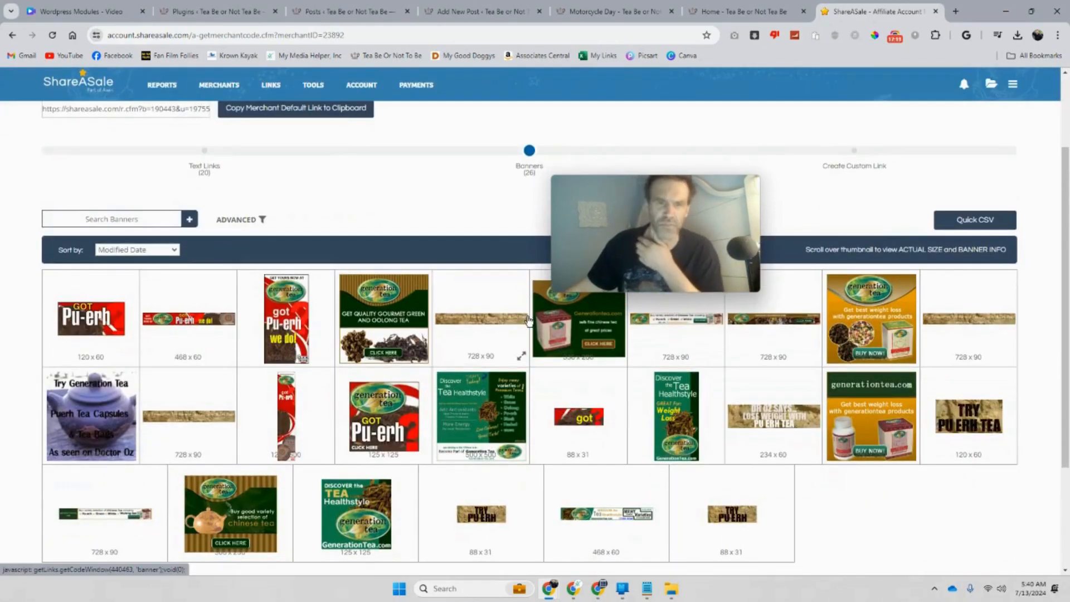
pyautogui.moveTo(625, 254); pyautogui.dragTo(583, 161)
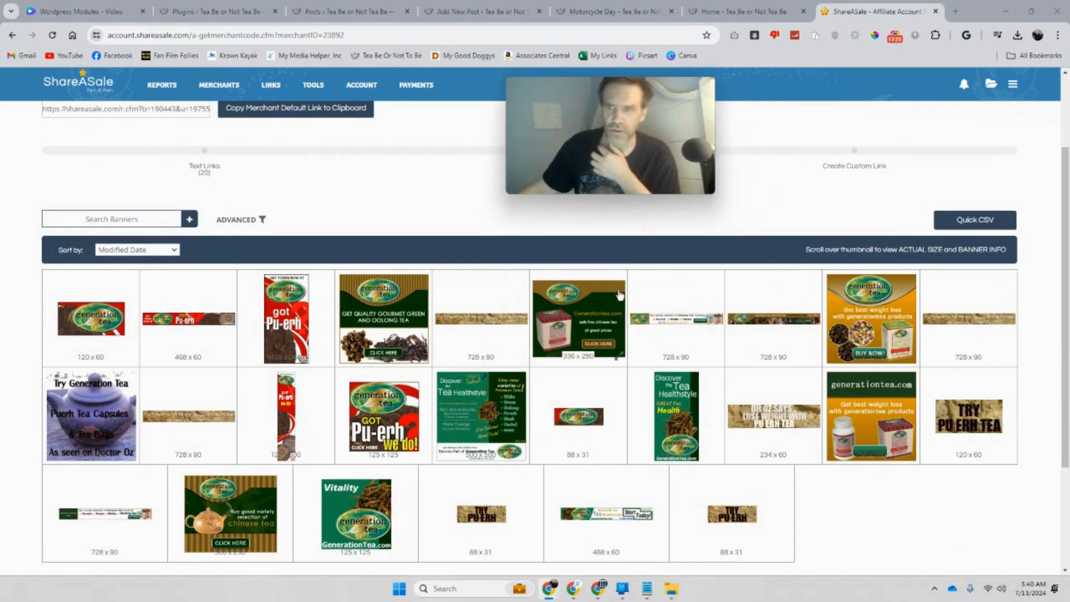
pyautogui.click(789, 341)
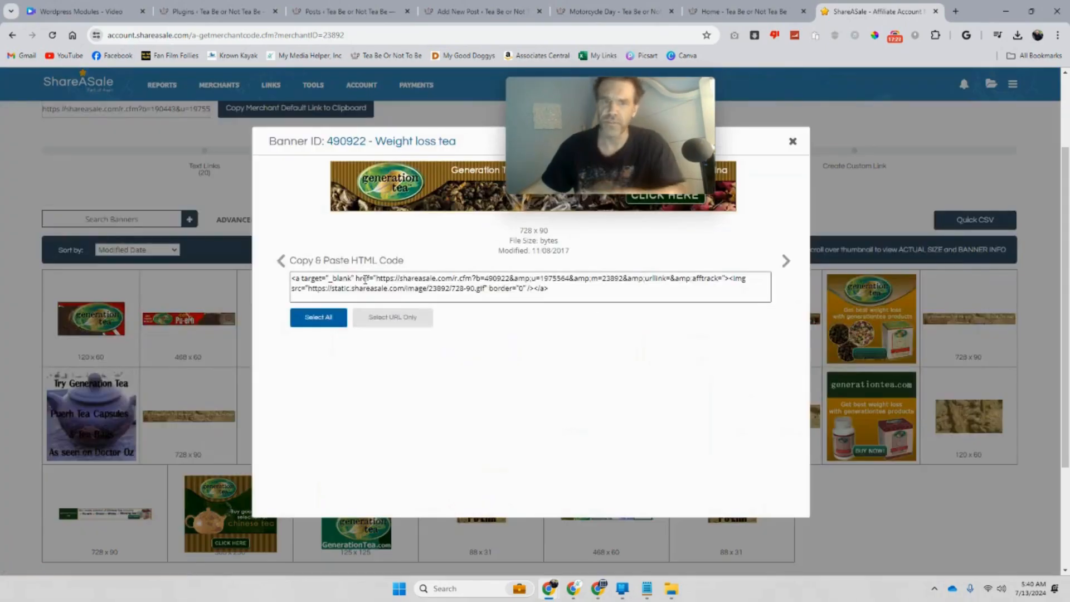
pyautogui.click(574, 292)
pyautogui.hotkey('ctrl', 'a')
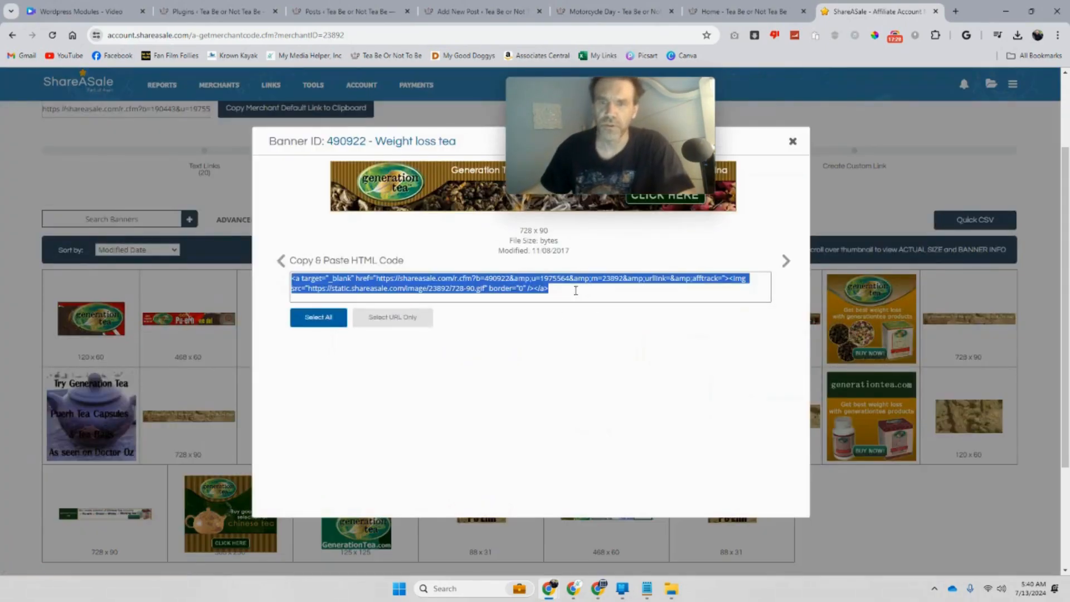
pyautogui.rightClick(407, 291)
pyautogui.click(450, 446)
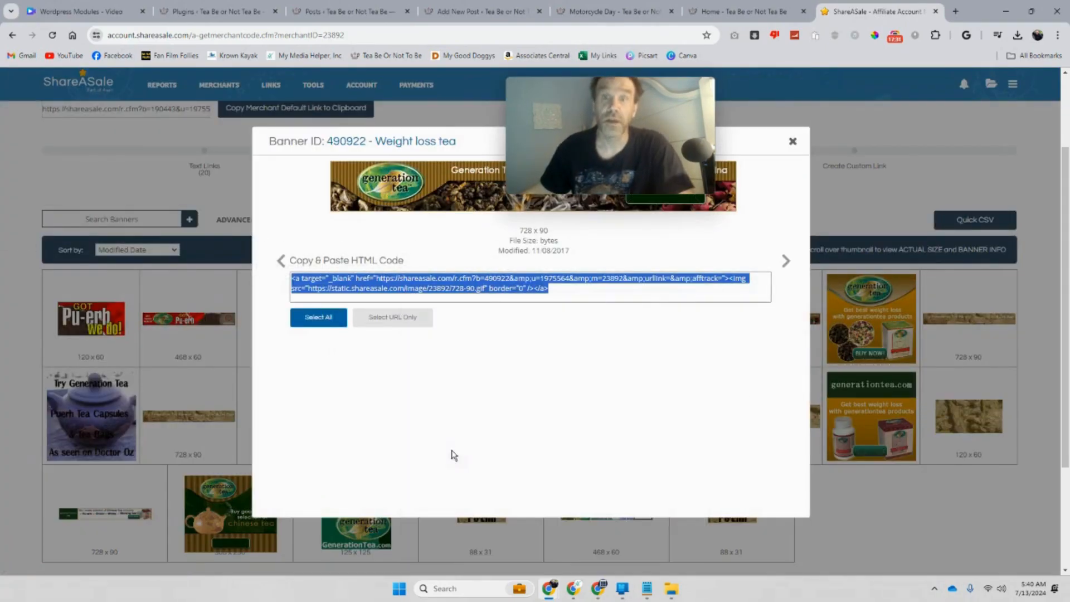
# - Return to the Motorcycle Day post, add the copied banner code between center tags in the empty Custom HTML block, and save the draft
pyautogui.click(344, 10)
pyautogui.click(479, 11)
pyautogui.click(358, 329)
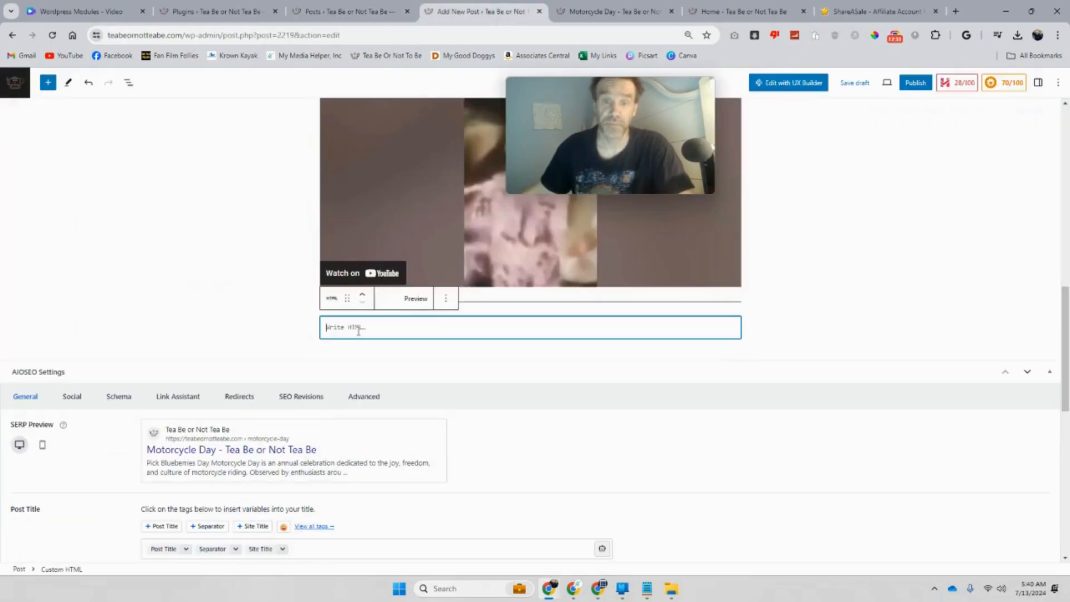
pyautogui.write('<')
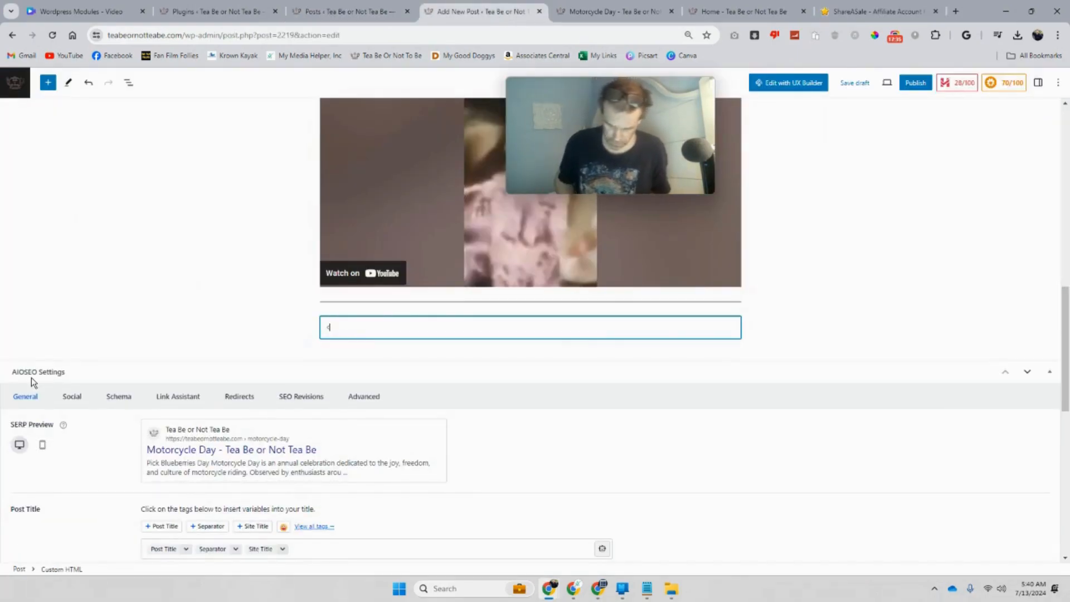
pyautogui.write('center>')
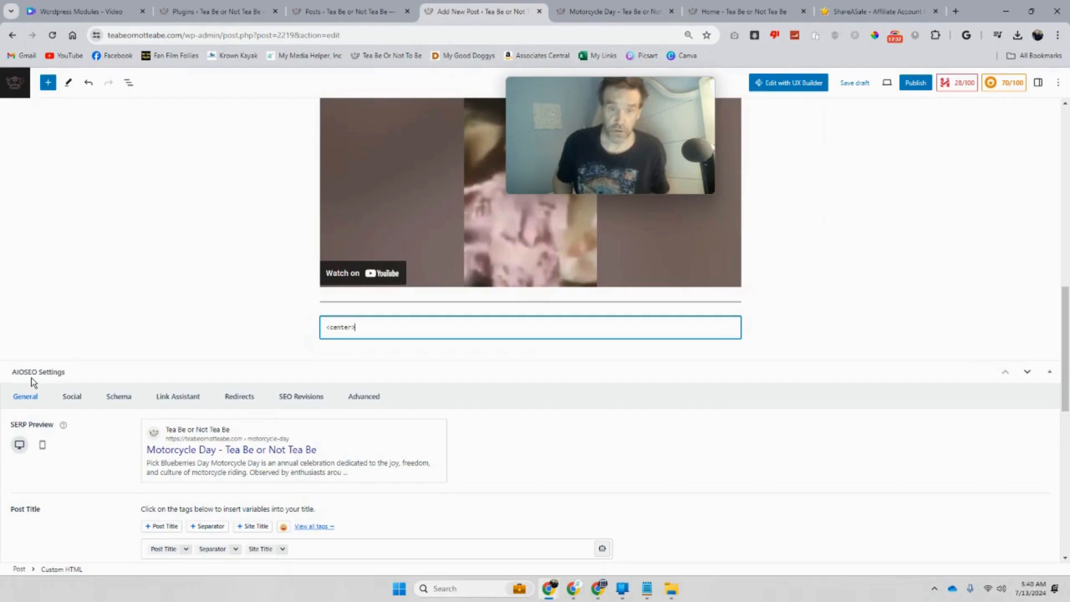
pyautogui.press('Return')
pyautogui.hotkey('ctrl', 'v')
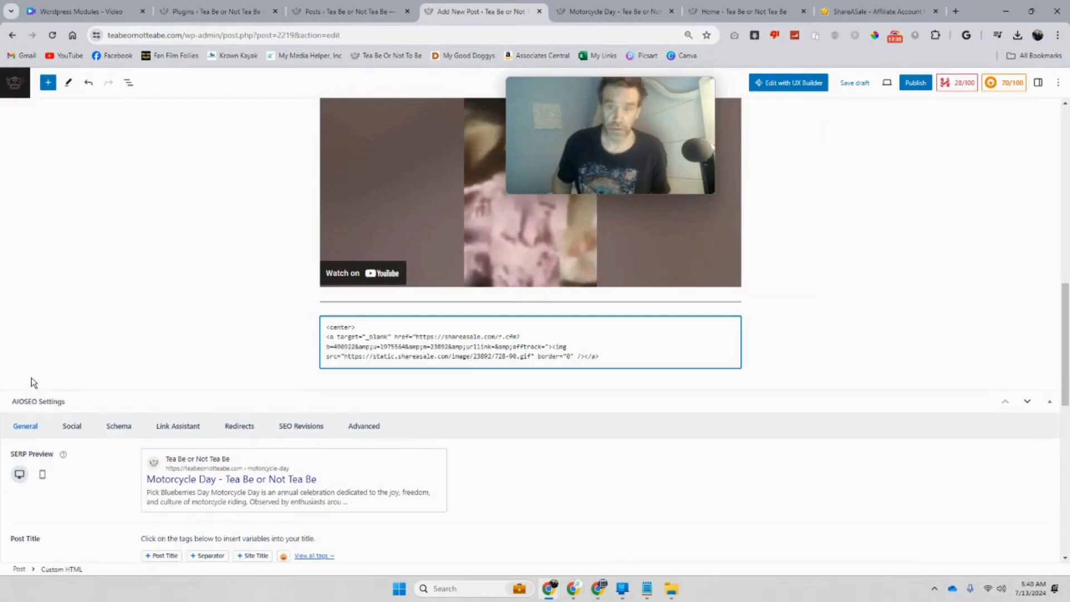
pyautogui.press('Return')
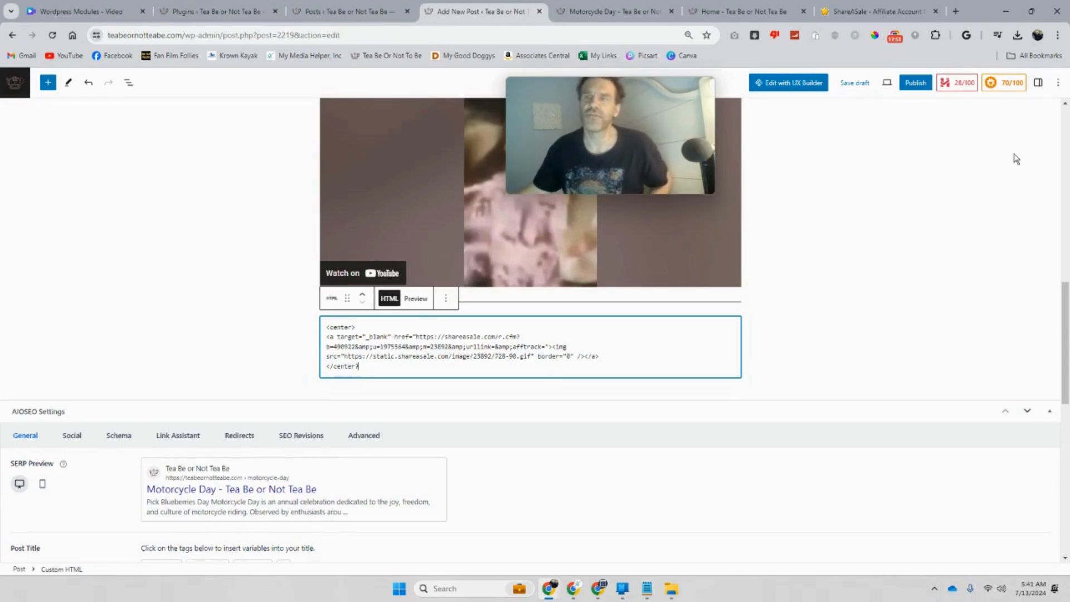
pyautogui.click(857, 86)
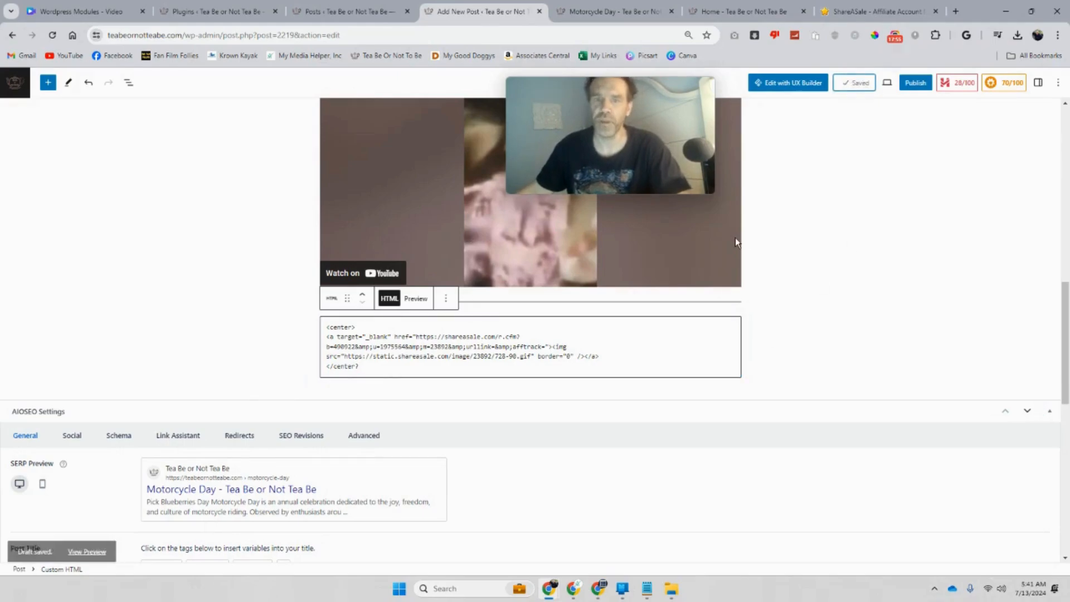
# - Add a separator below the banner's Custom HTML block, followed by an empty paragraph block
pyautogui.scroll(-2, 735, 237)
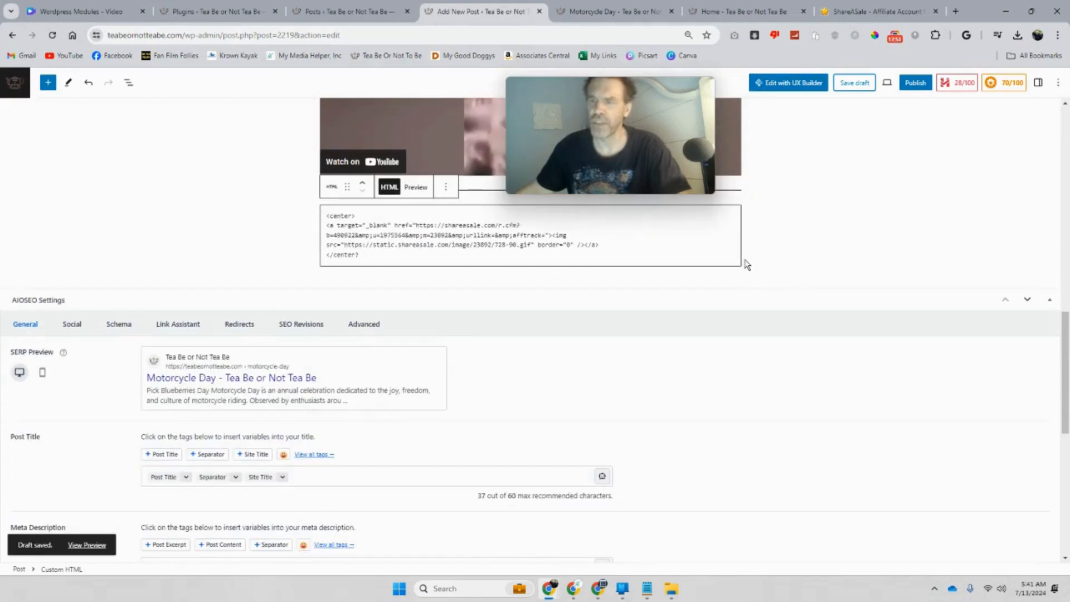
pyautogui.click(801, 221)
pyautogui.click(735, 290)
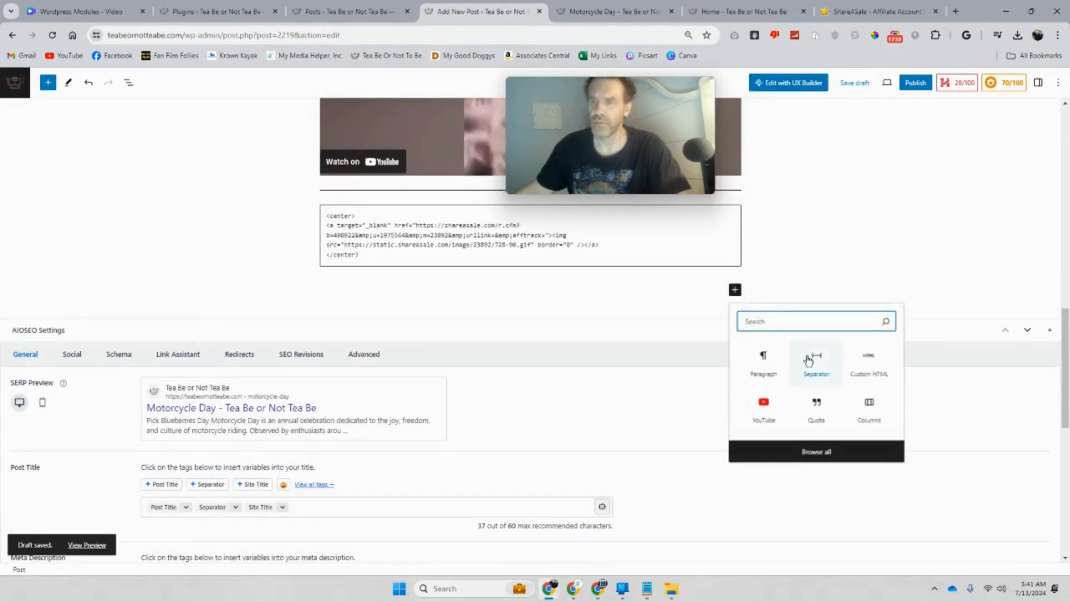
pyautogui.click(813, 360)
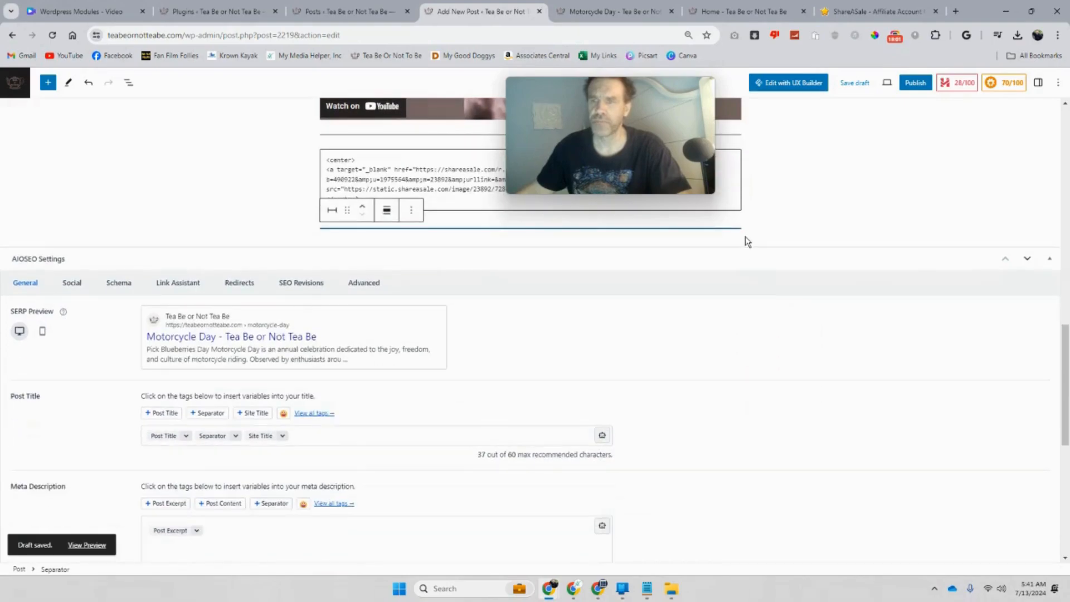
pyautogui.click(735, 251)
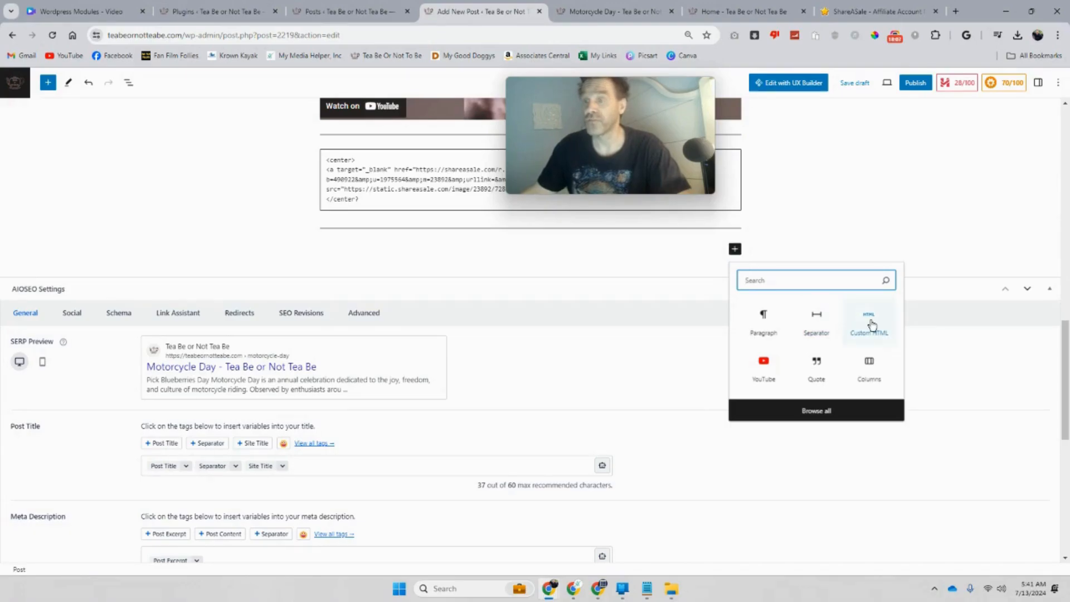
pyautogui.click(778, 332)
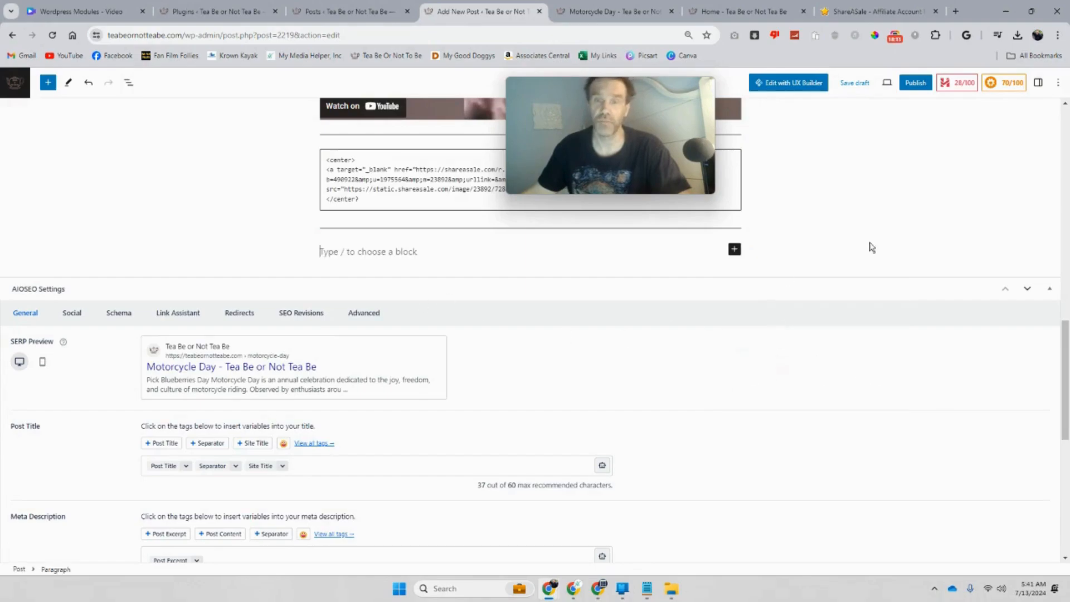
# - Switch to the open ChatGPT conversation and submit the prompt "history on july 12th"
pyautogui.moveTo(643, 598)
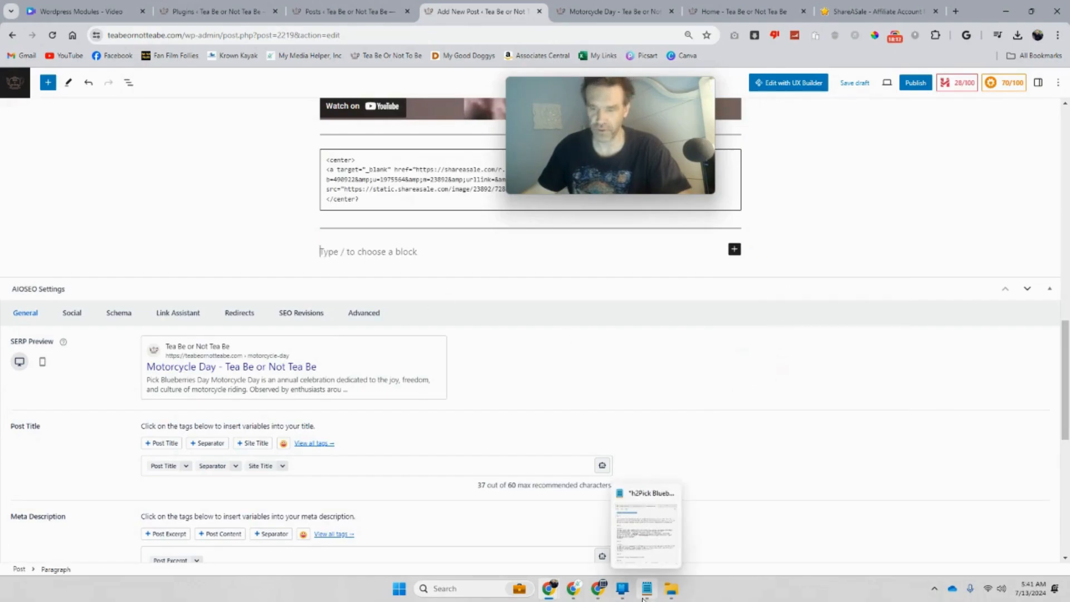
pyautogui.click(580, 595)
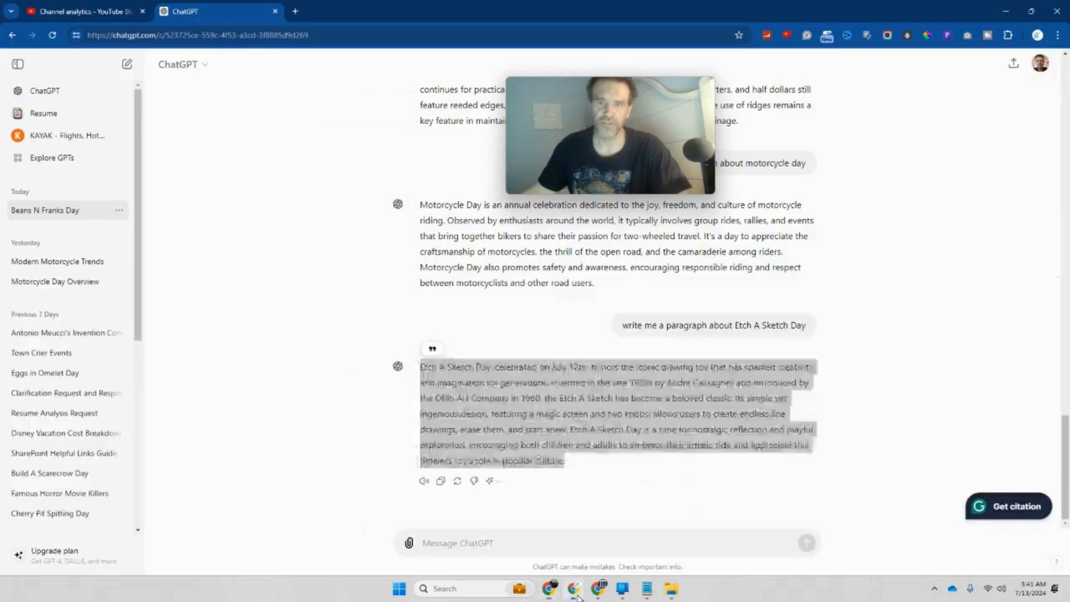
pyautogui.click(487, 540)
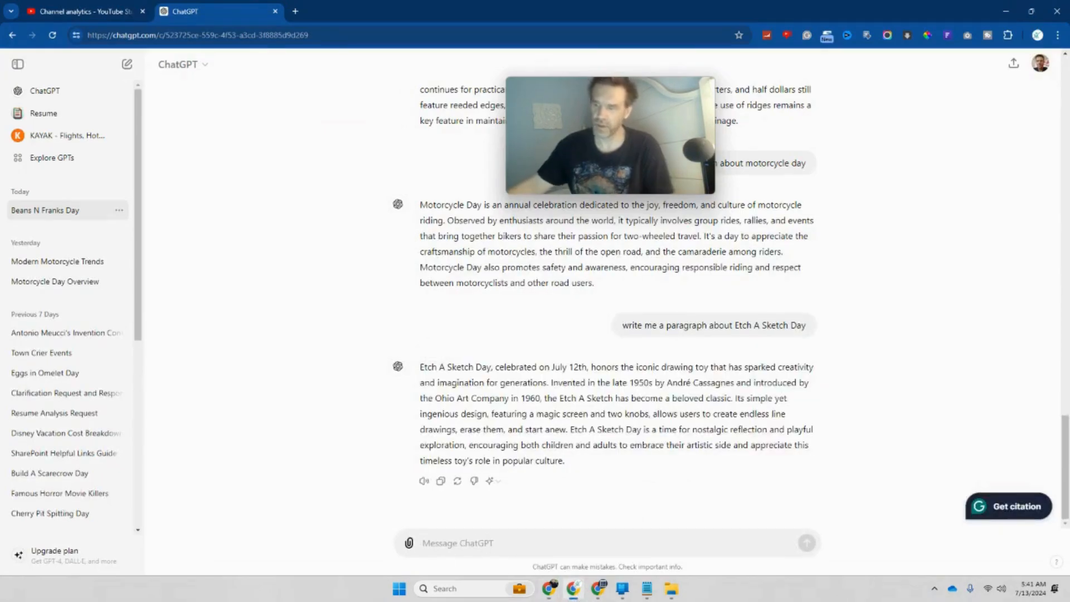
pyautogui.write('history on july 12th')
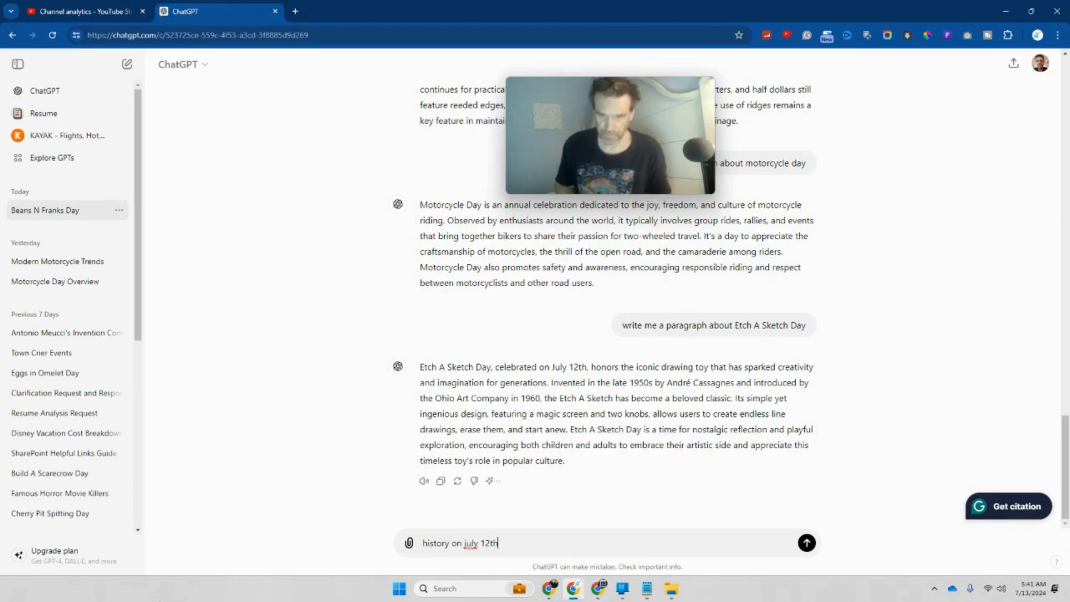
pyautogui.press('Return')
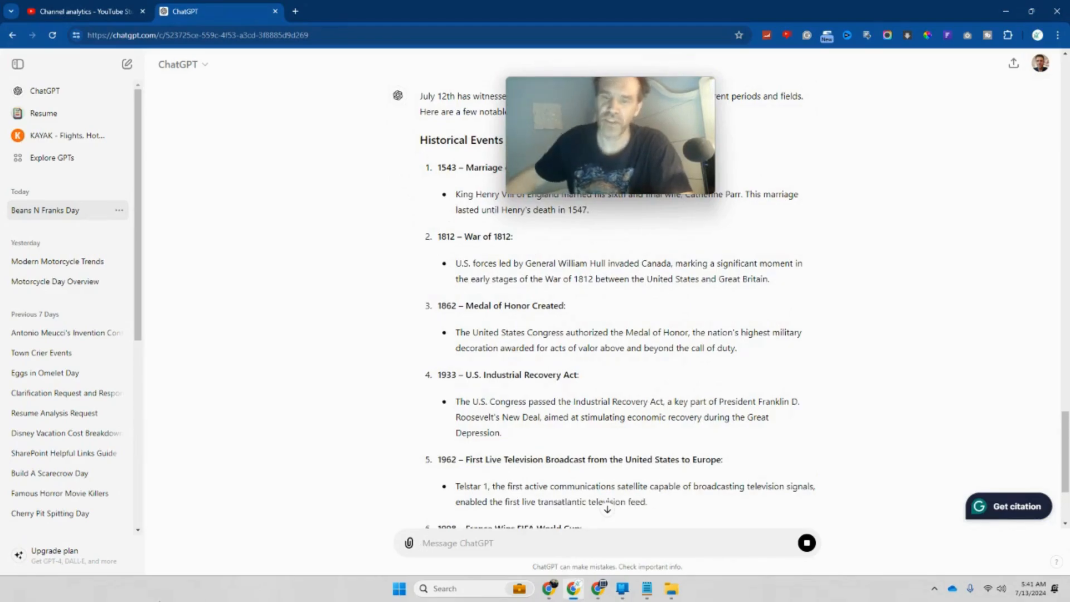
# - Review the July 12th history answer and copy it from its opening sentence through the 1967 Newark Riots entry
pyautogui.scroll(-5, 644, 436)
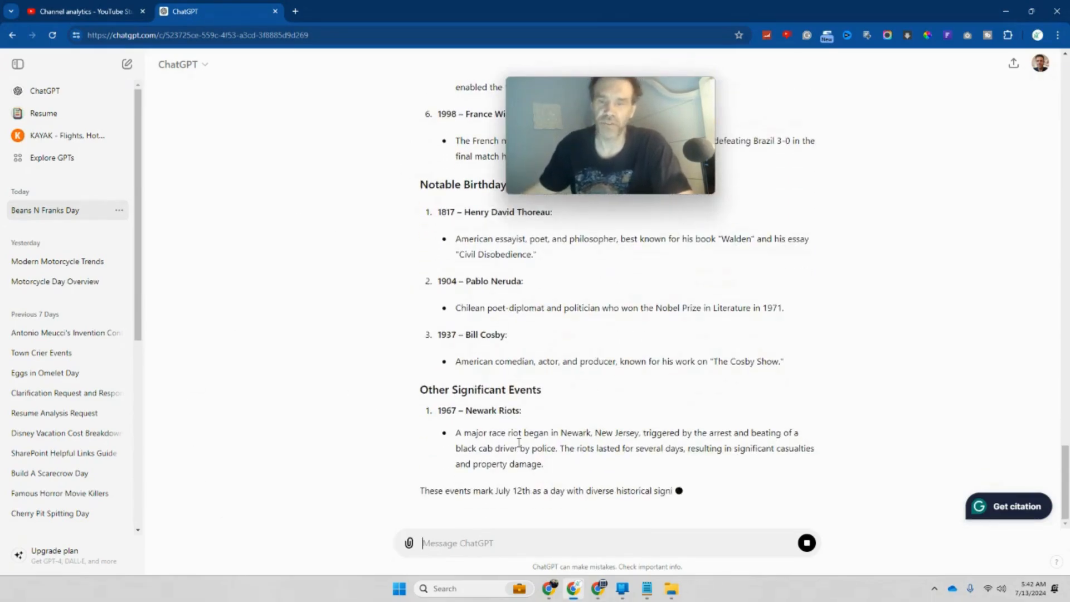
pyautogui.scroll(5, 519, 443)
pyautogui.scroll(-5, 519, 443)
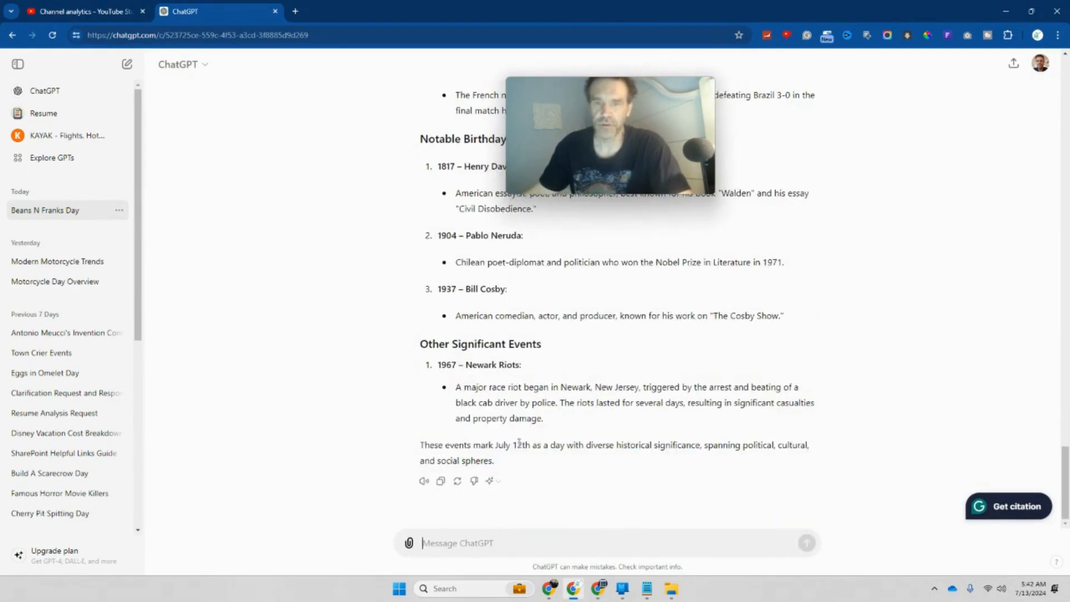
pyautogui.scroll(15, 519, 442)
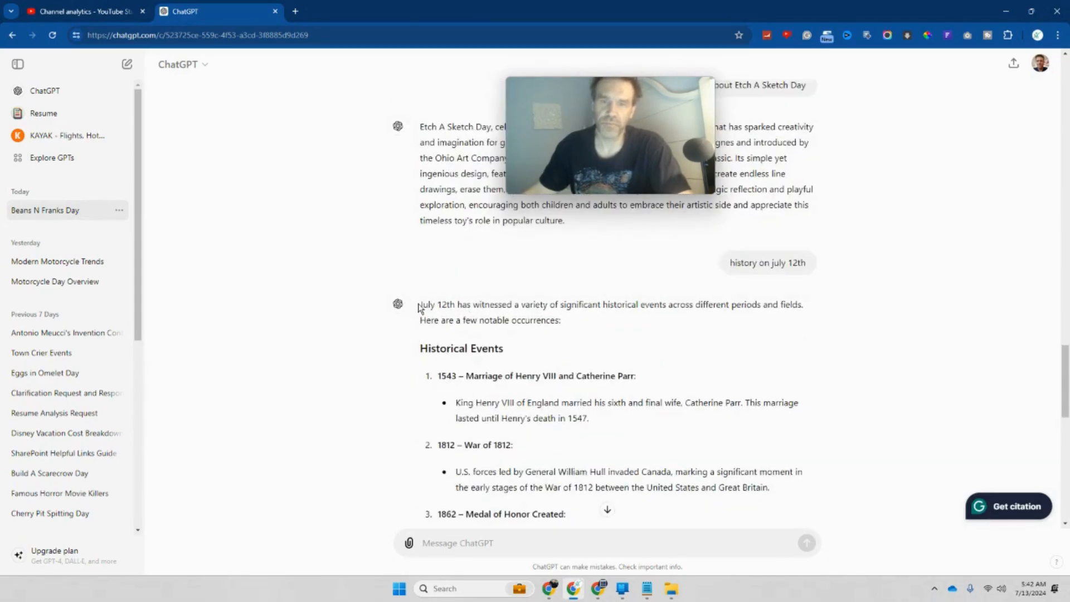
pyautogui.moveTo(419, 308); pyautogui.dragTo(543, 419)
pyautogui.rightClick(508, 202)
pyautogui.click(571, 218)
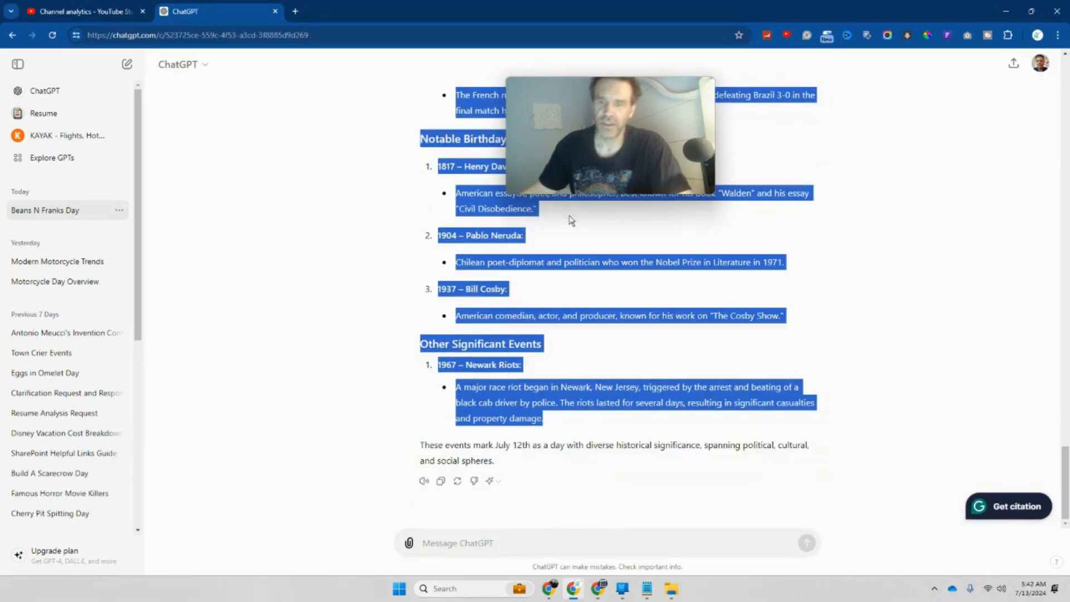
# - Switch to Notepad and paste the copied July 12th history text into a new blank document
pyautogui.click(647, 589)
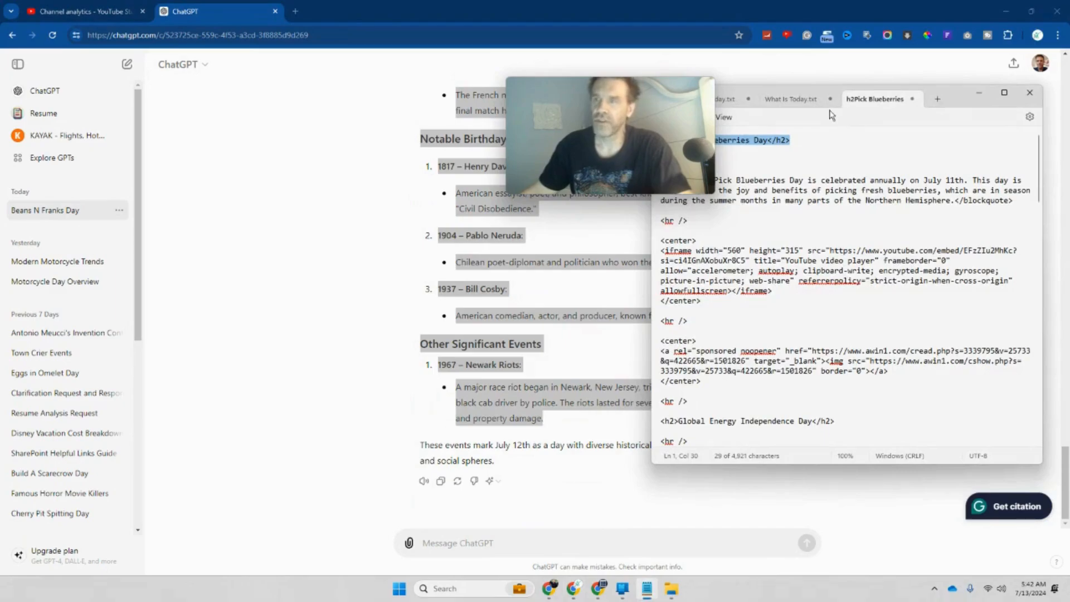
pyautogui.rightClick(831, 180)
pyautogui.click(937, 99)
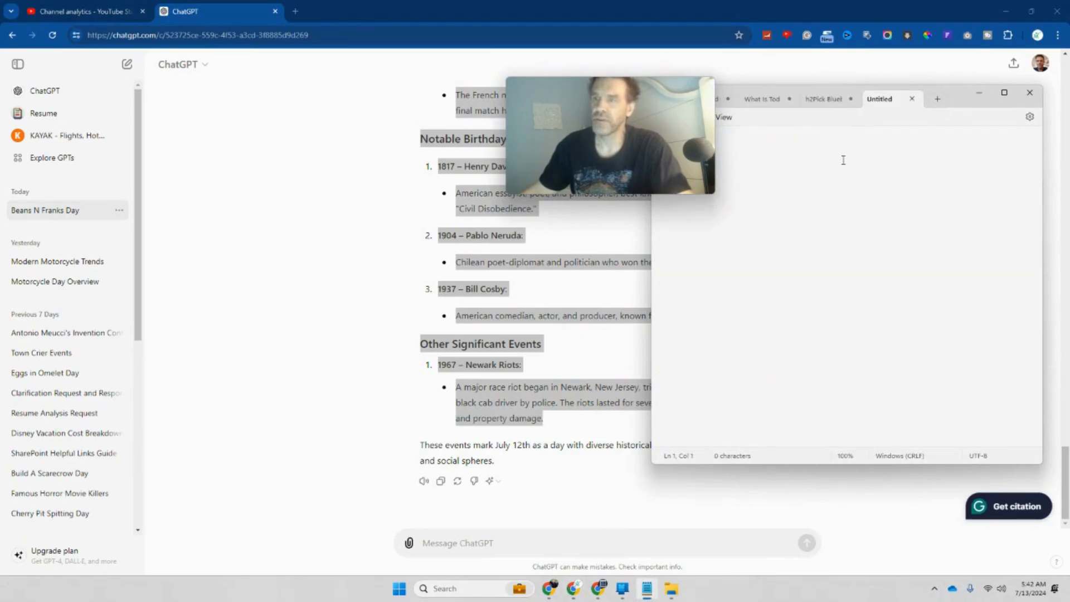
pyautogui.rightClick(841, 158)
pyautogui.click(870, 243)
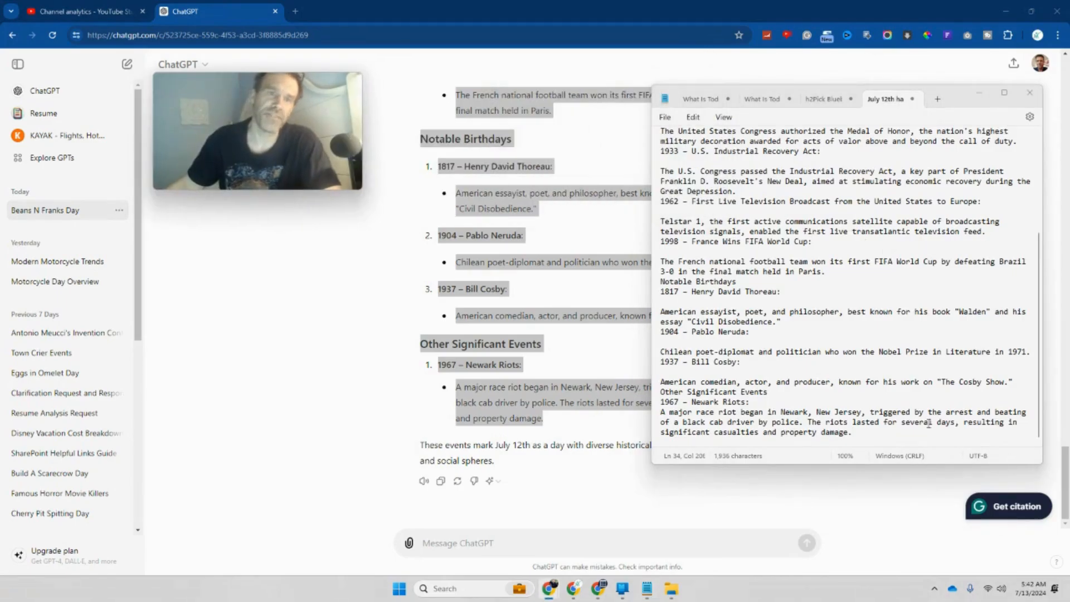
# - Select the entire July 12th history text in the Notepad document and copy it
pyautogui.rightClick(764, 243)
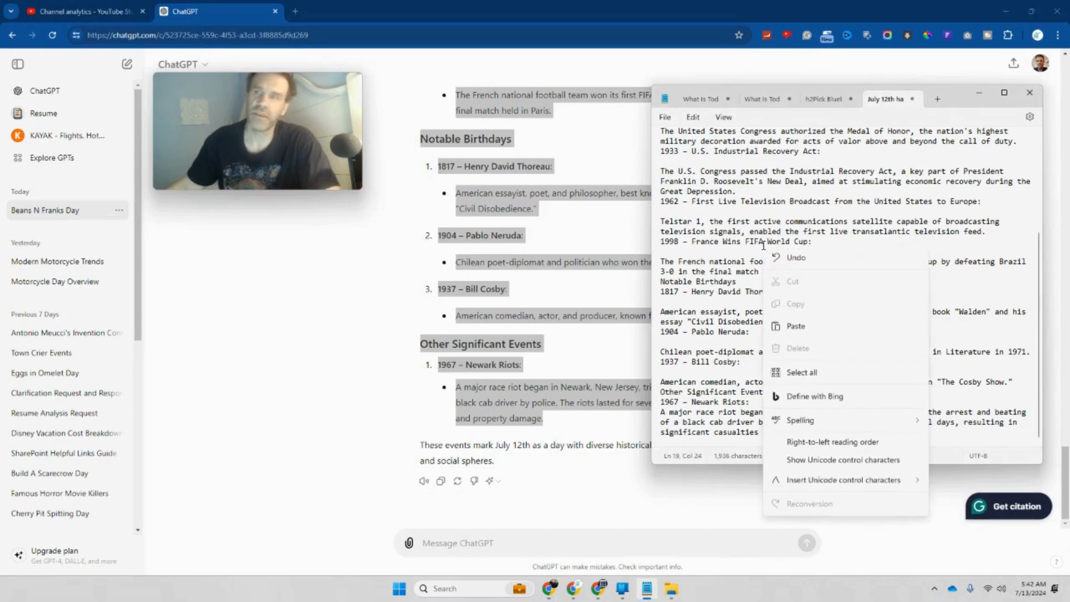
pyautogui.click(801, 294)
pyautogui.rightClick(714, 229)
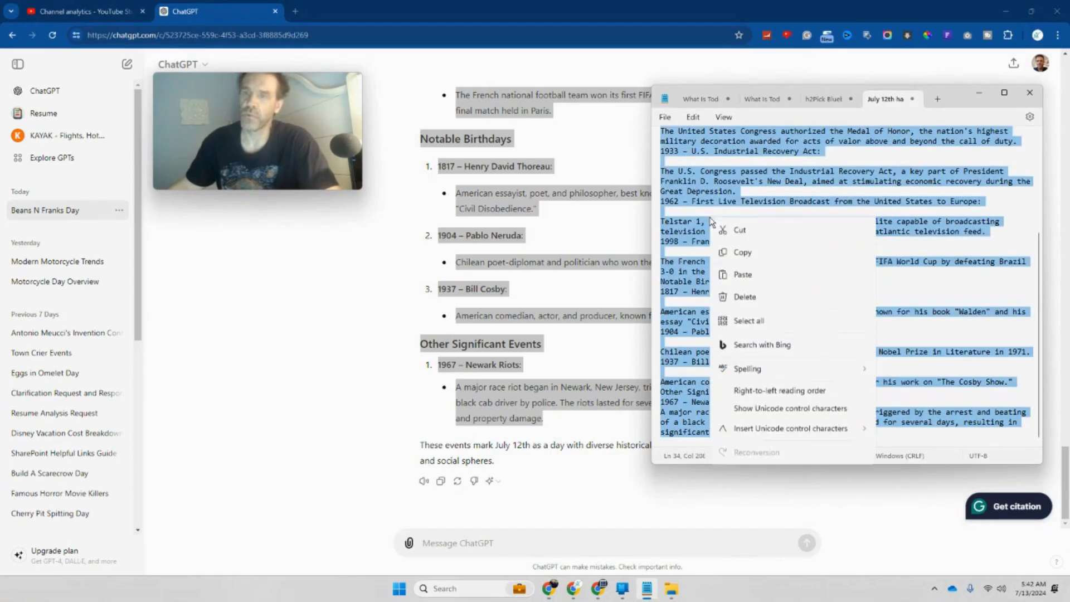
pyautogui.click(763, 282)
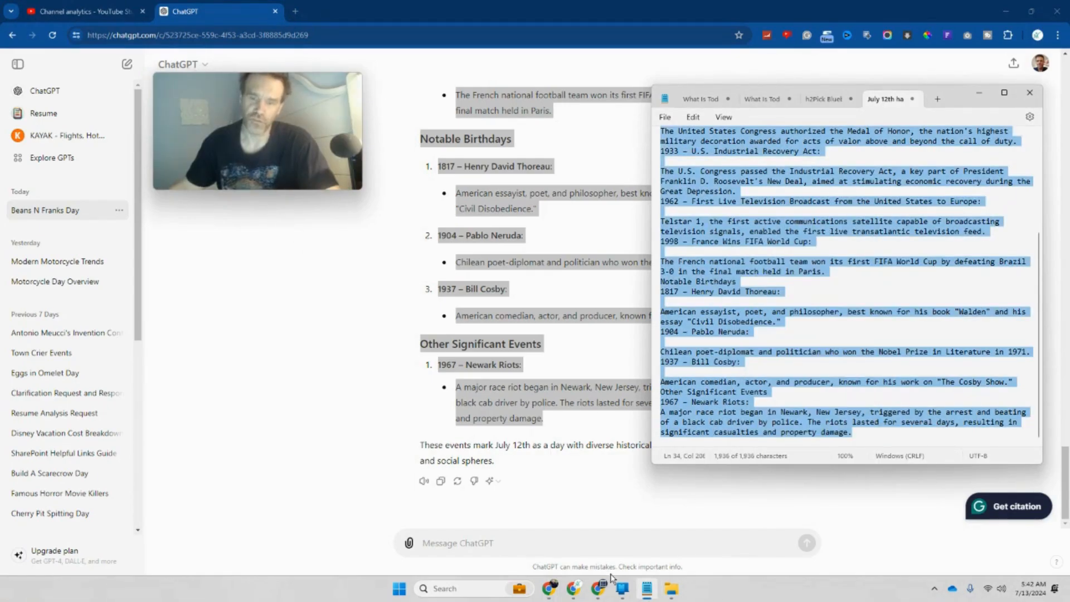
# - Switch to the WordPress post and paste the copied history text into the empty paragraph below the last separator
pyautogui.moveTo(549, 590)
pyautogui.click(468, 521)
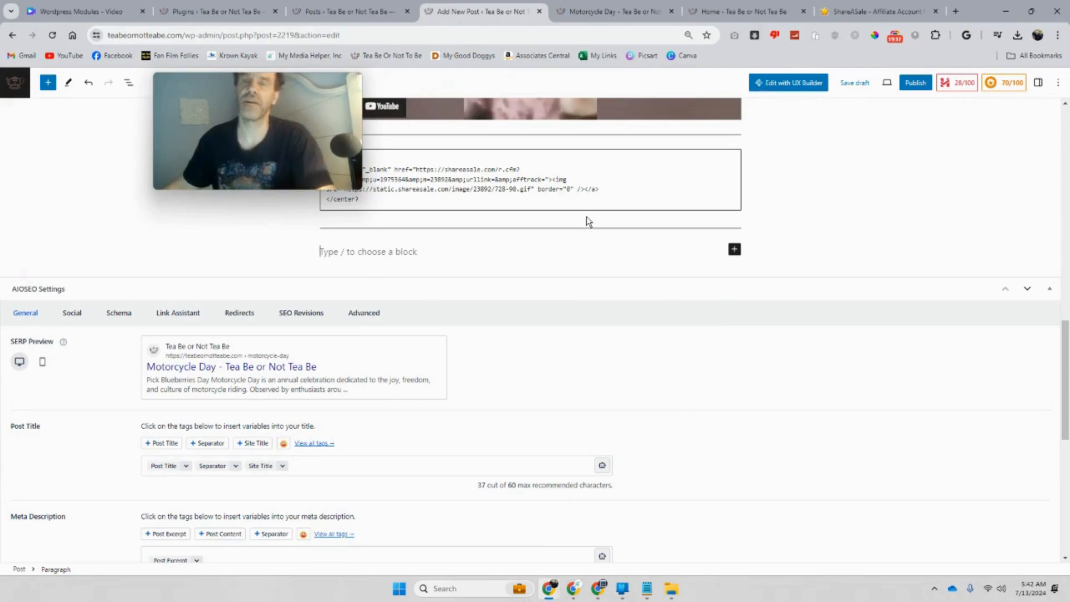
pyautogui.rightClick(458, 262)
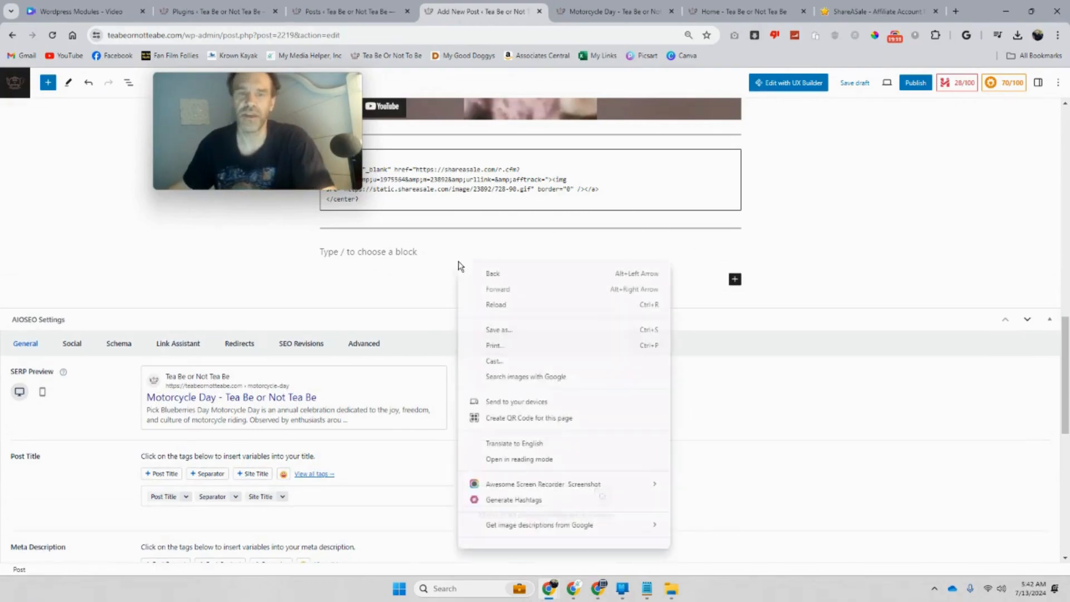
pyautogui.click(406, 248)
pyautogui.rightClick(395, 252)
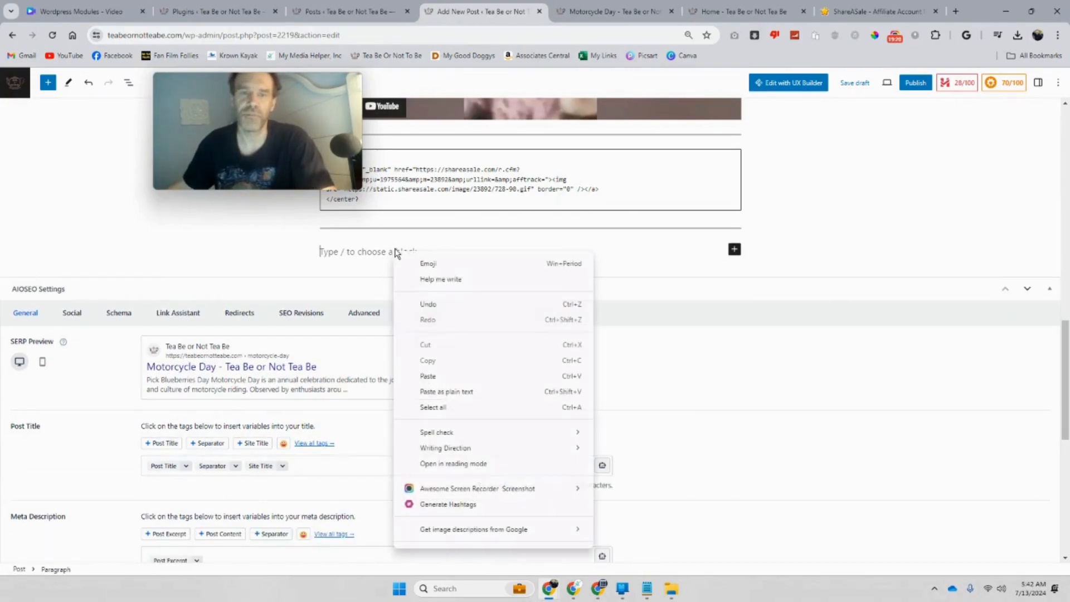
pyautogui.click(457, 375)
# - Delete "Here are a few notable occurrences:" from the end of the July 12th introduction paragraph
pyautogui.scroll(15, 601, 366)
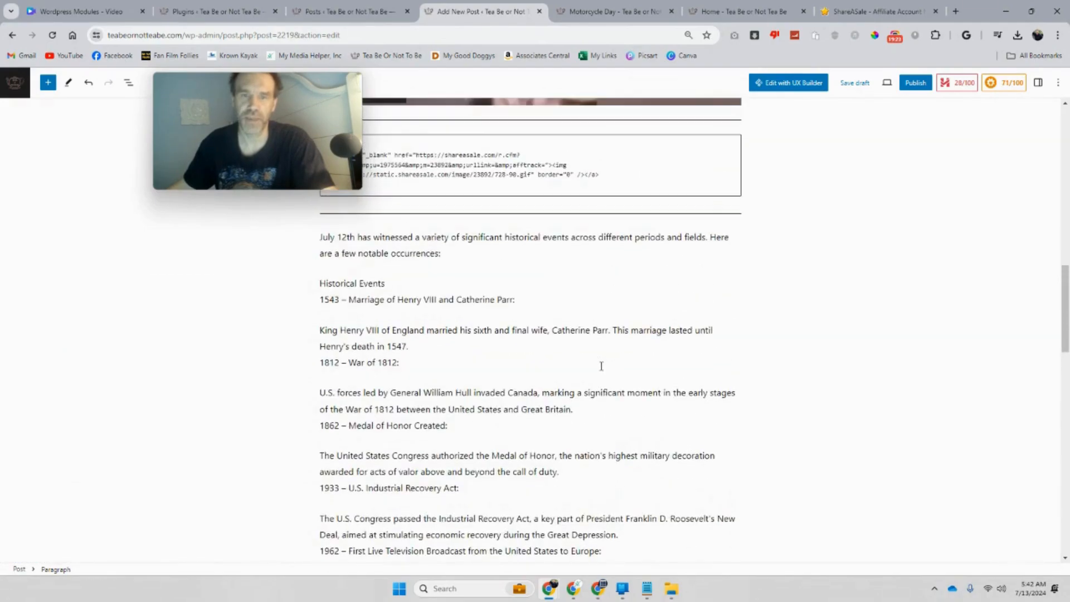
pyautogui.click(452, 257)
pyautogui.moveTo(715, 256); pyautogui.dragTo(708, 244)
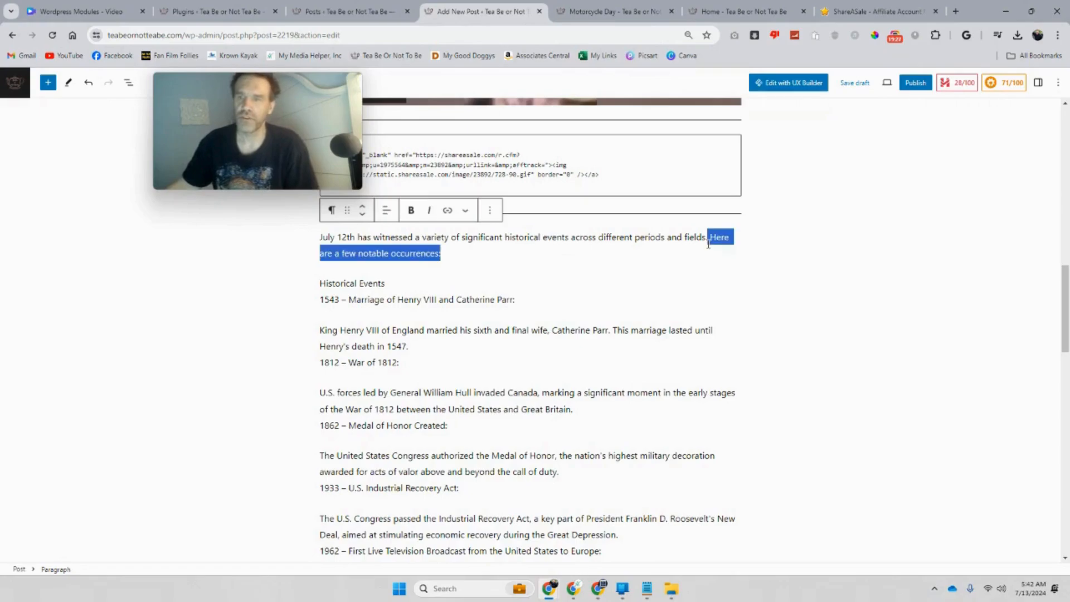
pyautogui.press('BackSpace')
# - Separate the "Historical Events" line from the 1543 entry beneath it and make that line bold
pyautogui.click(397, 268)
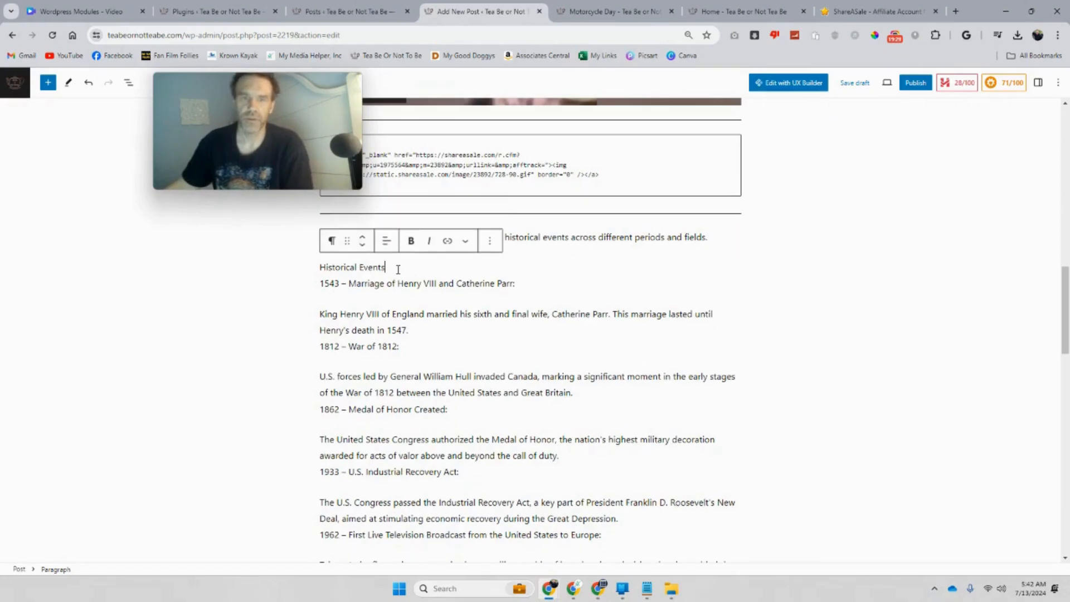
pyautogui.press('Return')
pyautogui.scroll(2, 390, 295)
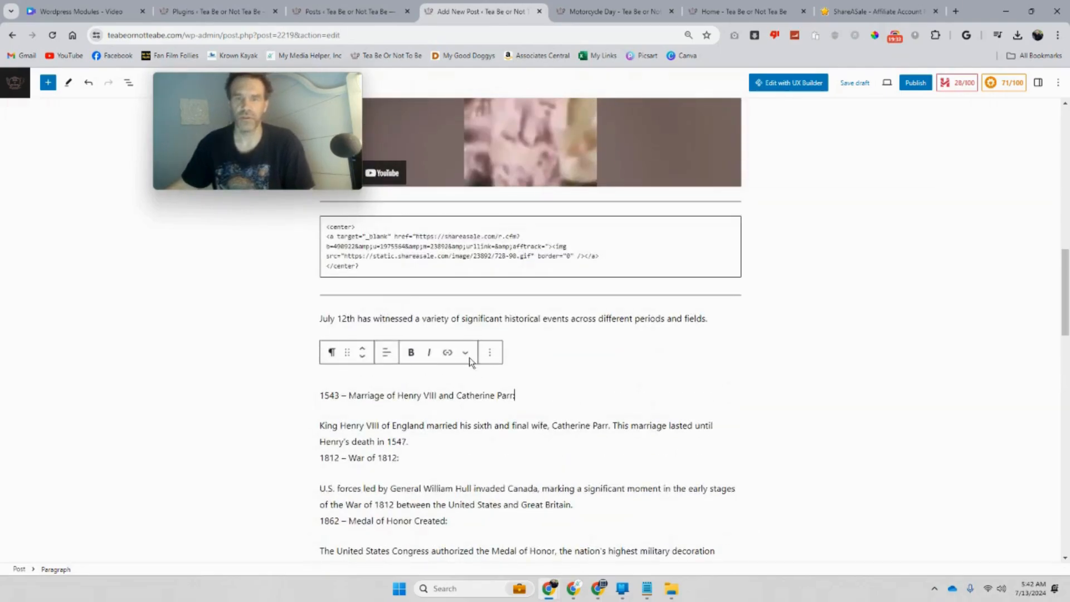
pyautogui.click(391, 419)
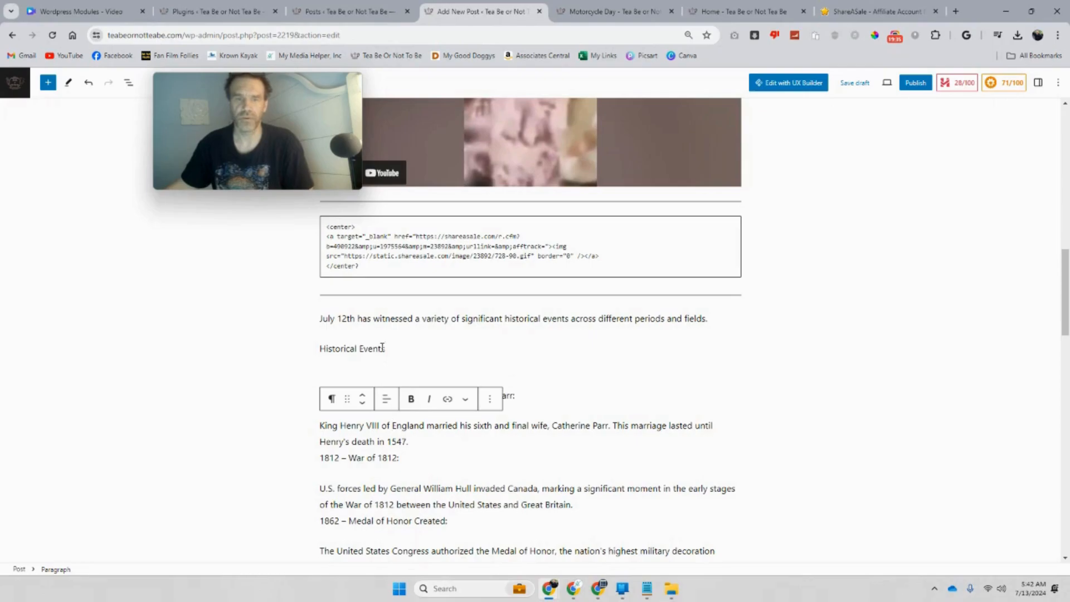
pyautogui.moveTo(382, 348); pyautogui.dragTo(322, 350)
pyautogui.click(410, 323)
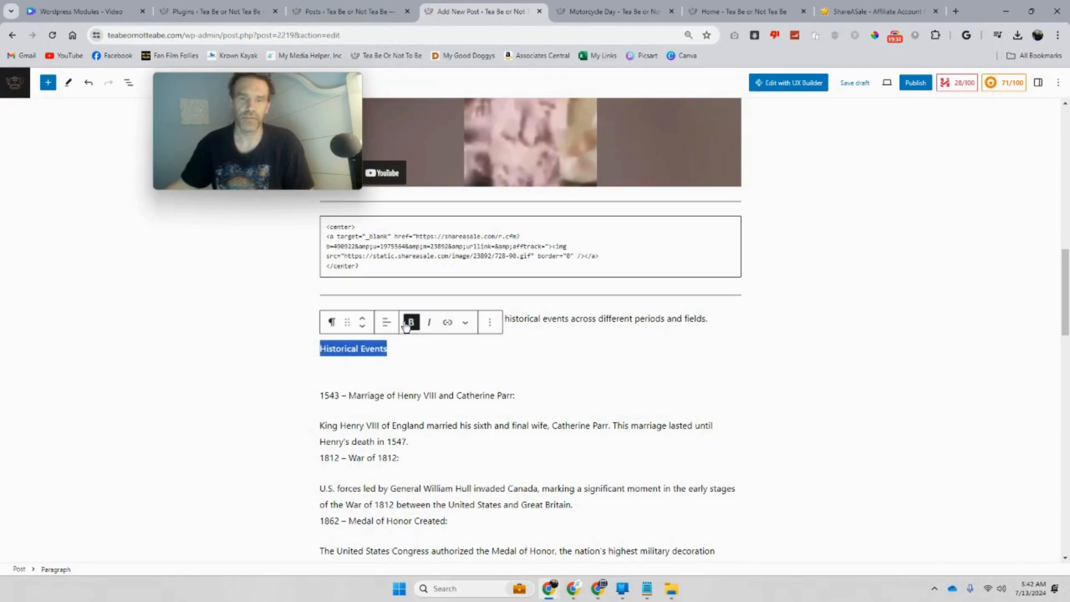
pyautogui.click(368, 379)
pyautogui.press('BackSpace')
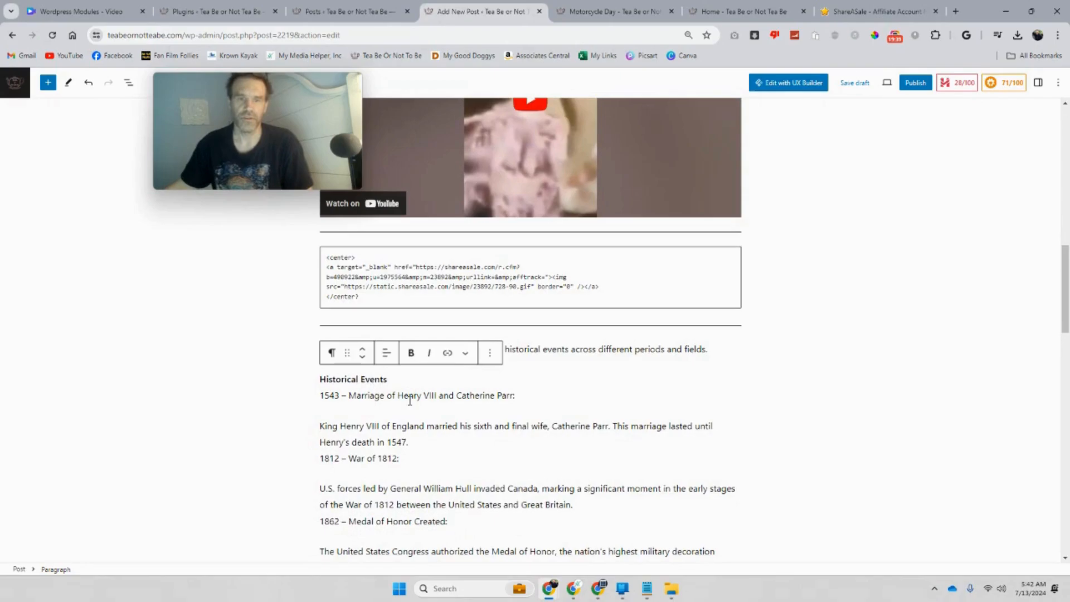
pyautogui.press('Return')
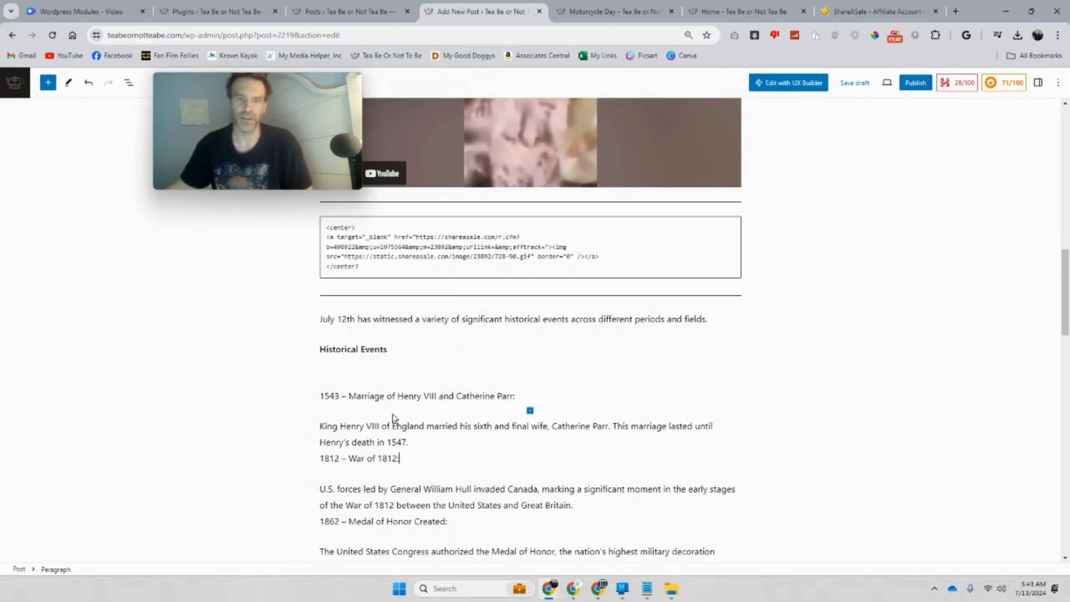
# - Place the 1543 entry's description on the line directly below its title, without a blank gap between them
pyautogui.click(531, 397)
pyautogui.click(320, 426)
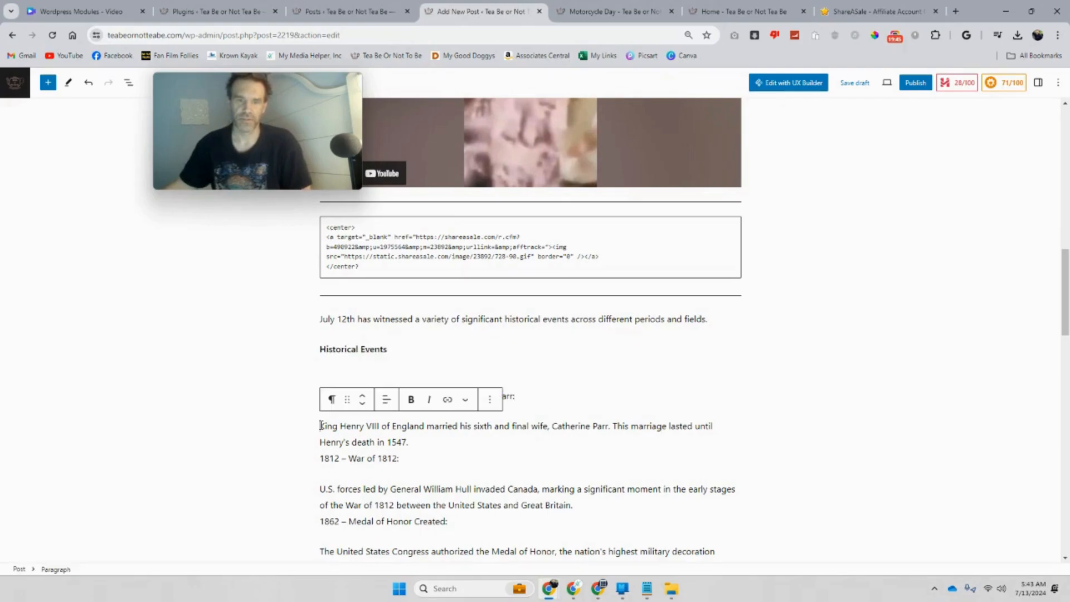
pyautogui.press('BackSpace')
pyautogui.press('BackSpace')
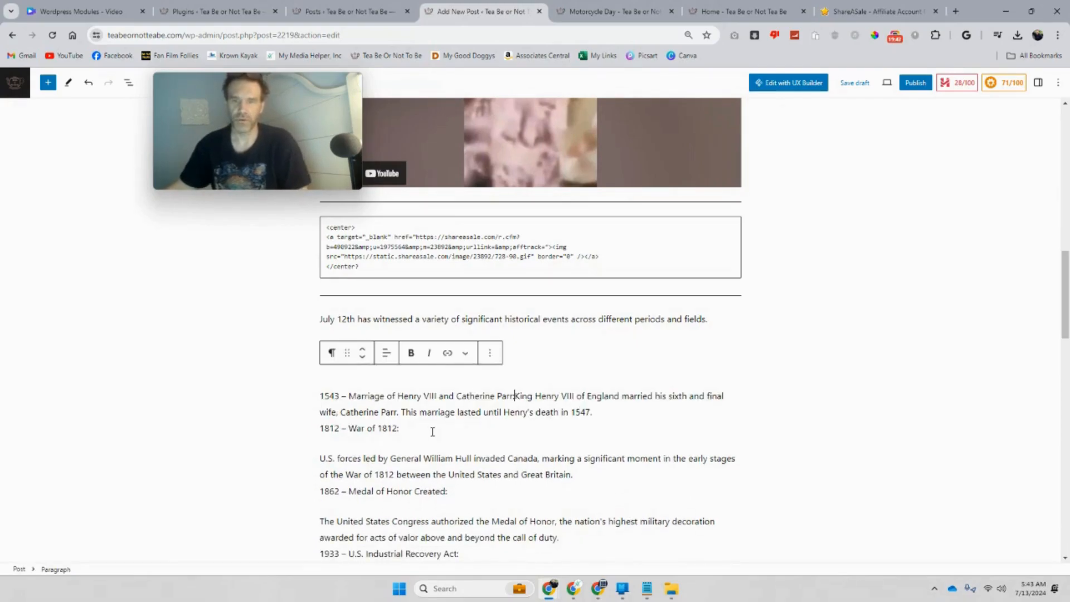
pyautogui.write(':')
pyautogui.hotkey('shift', 'Return')
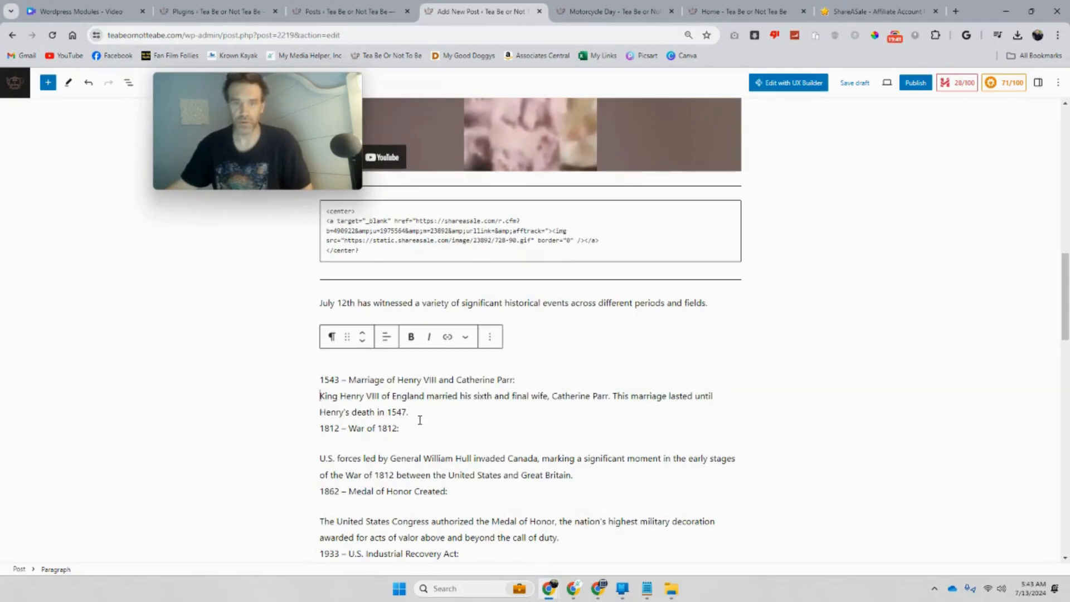
# - Reduce the gap below "Historical Events" to one blank line and insert a blank line before the 1812 entry
pyautogui.click(321, 378)
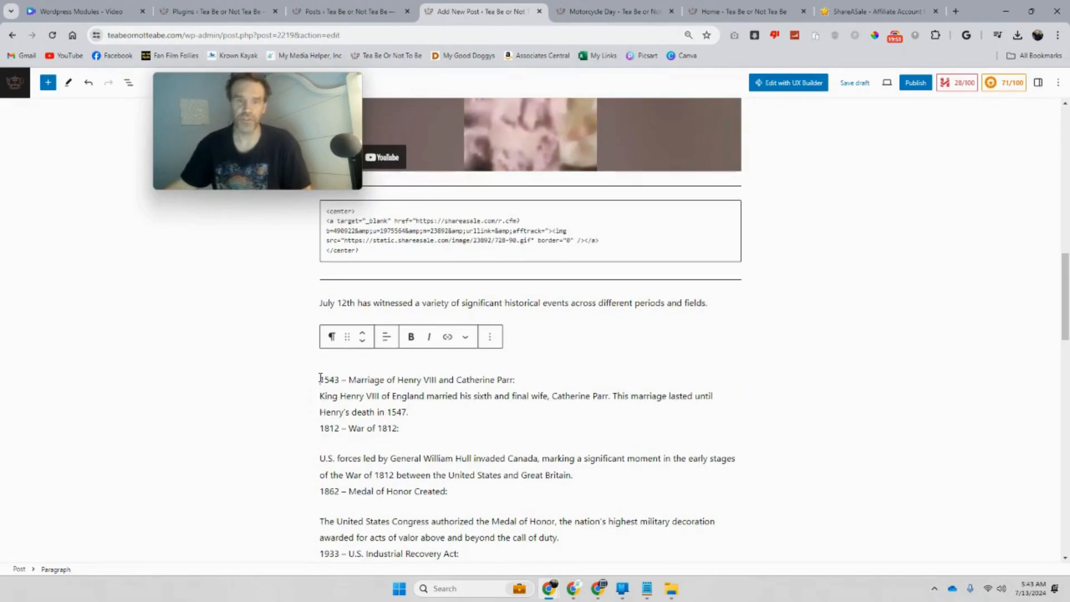
pyautogui.hotkey('ctrl', 'v')
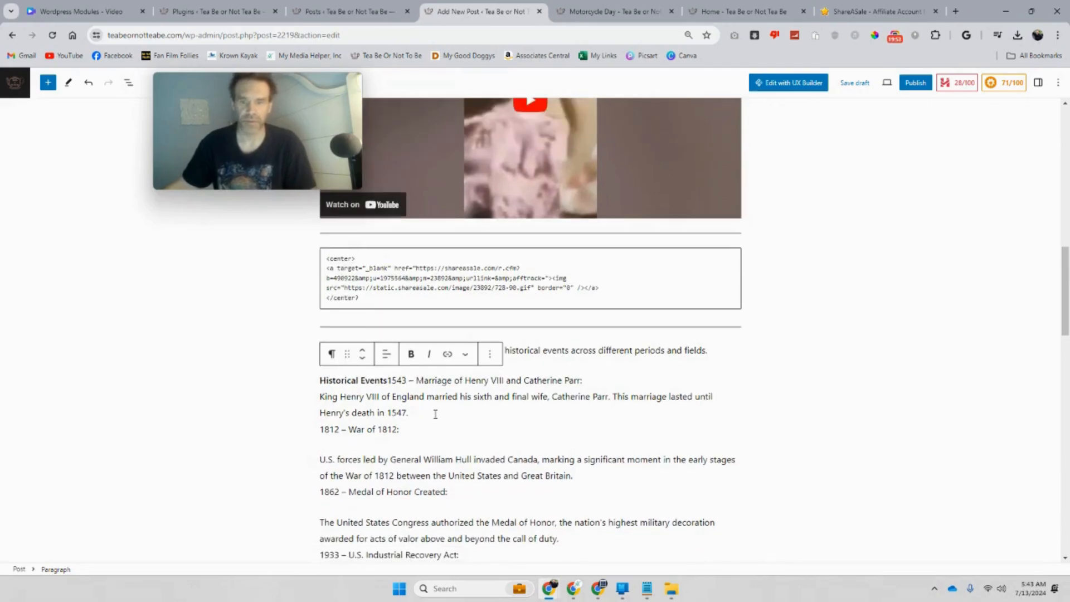
pyautogui.press('Return')
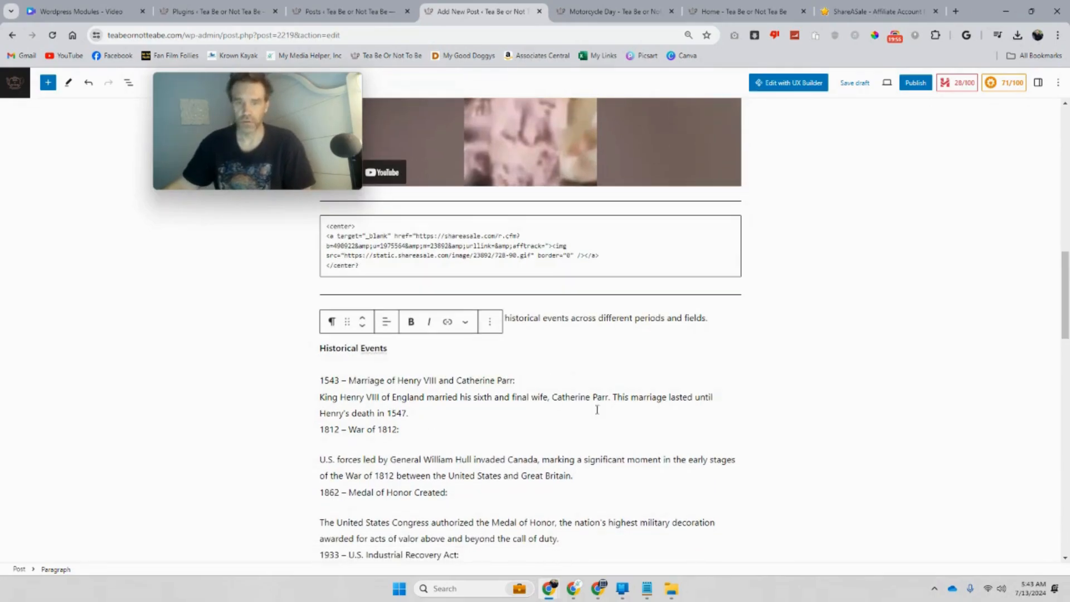
pyautogui.press('Return')
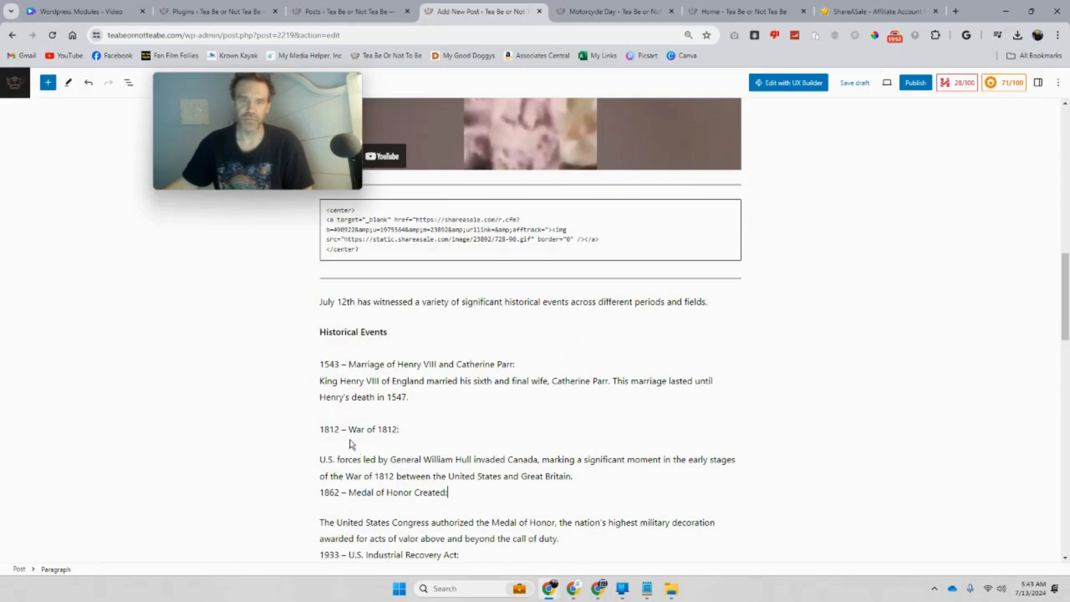
# - Place the War of 1812 description directly below its title and add space before the 1933 entry
pyautogui.click(322, 459)
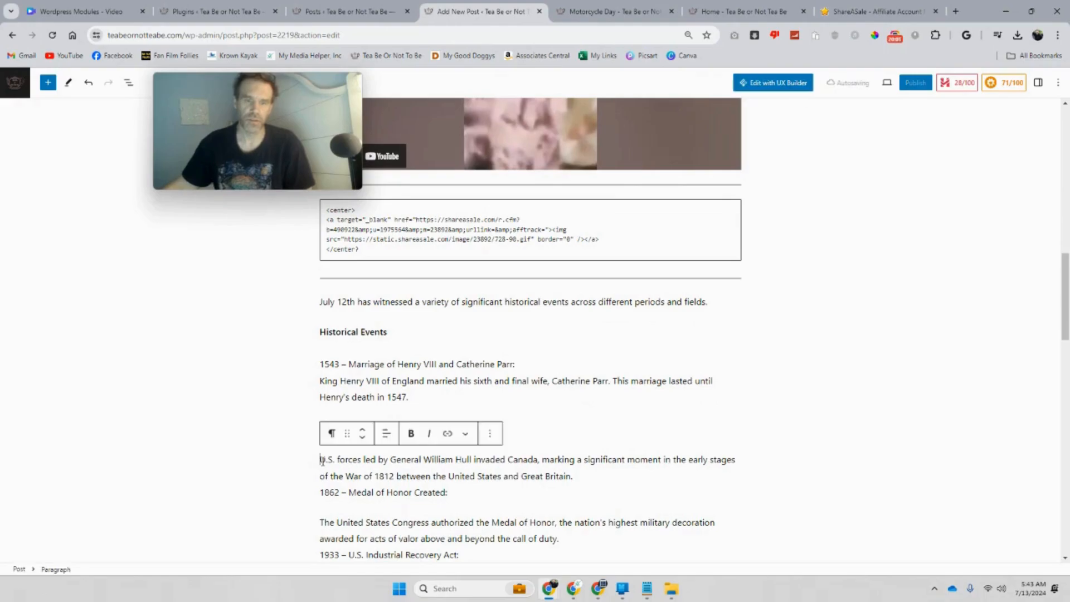
pyautogui.press('BackSpace')
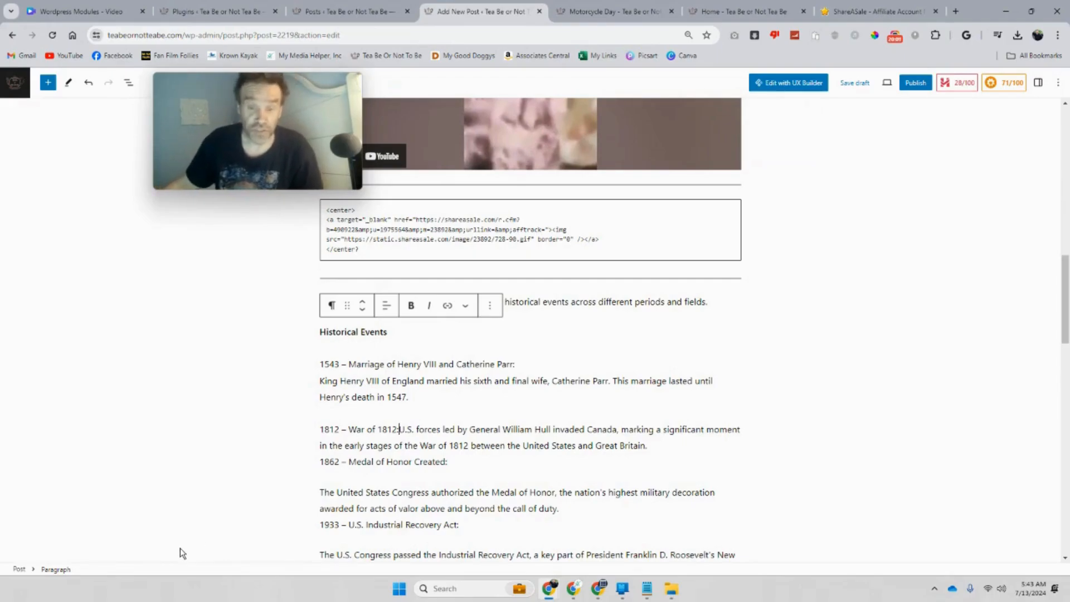
pyautogui.hotkey('shift', 'Return')
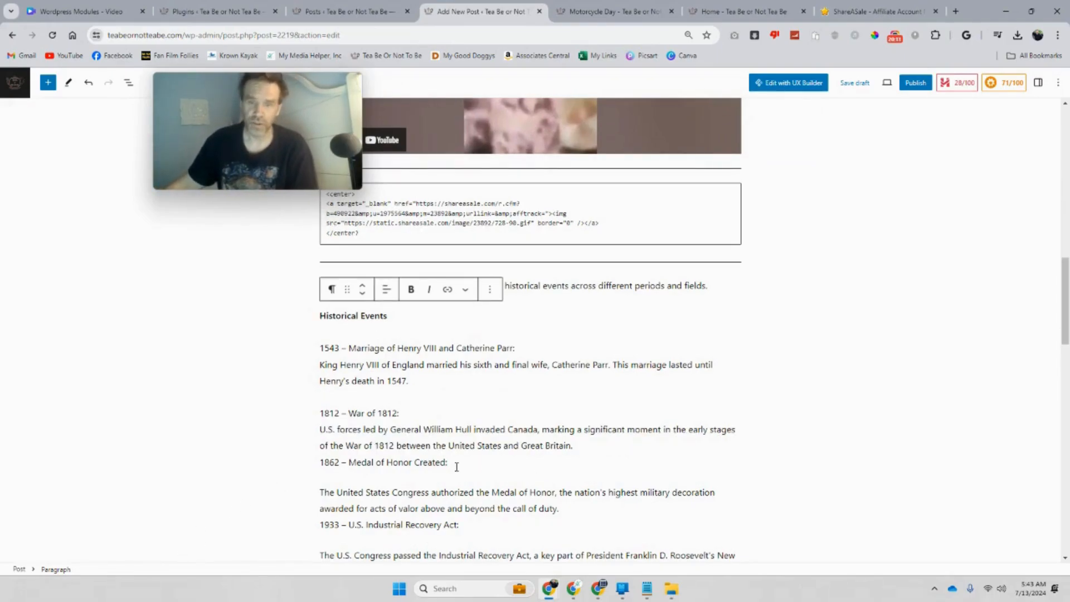
pyautogui.click(564, 509)
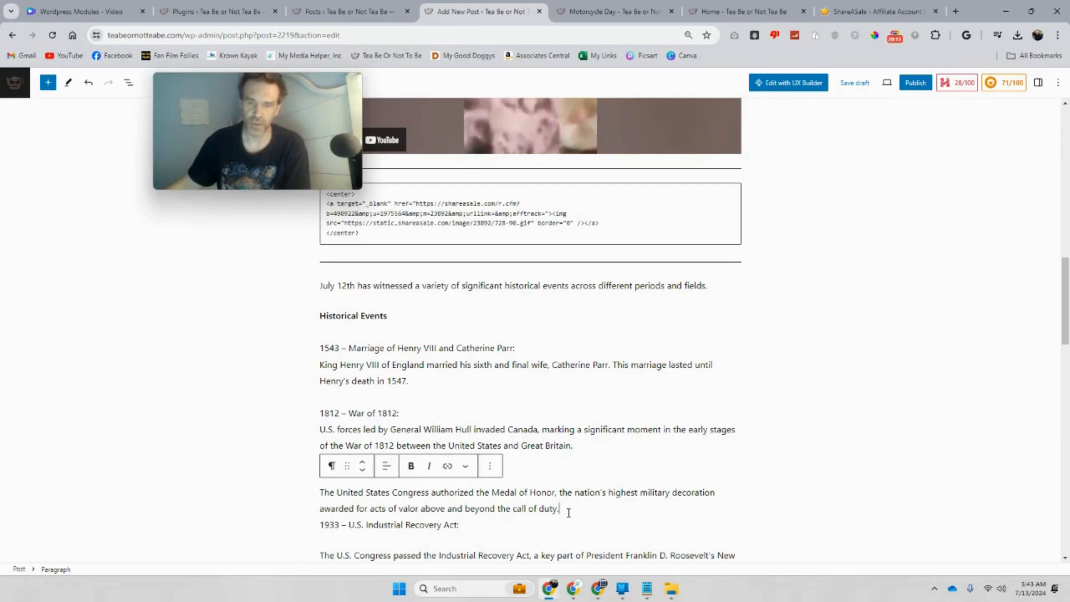
pyautogui.press('Return')
# - Add a separator below the 1967 Newark Riots text at the end of the post and open the block inserter beneath it
pyautogui.scroll(-1, 551, 544)
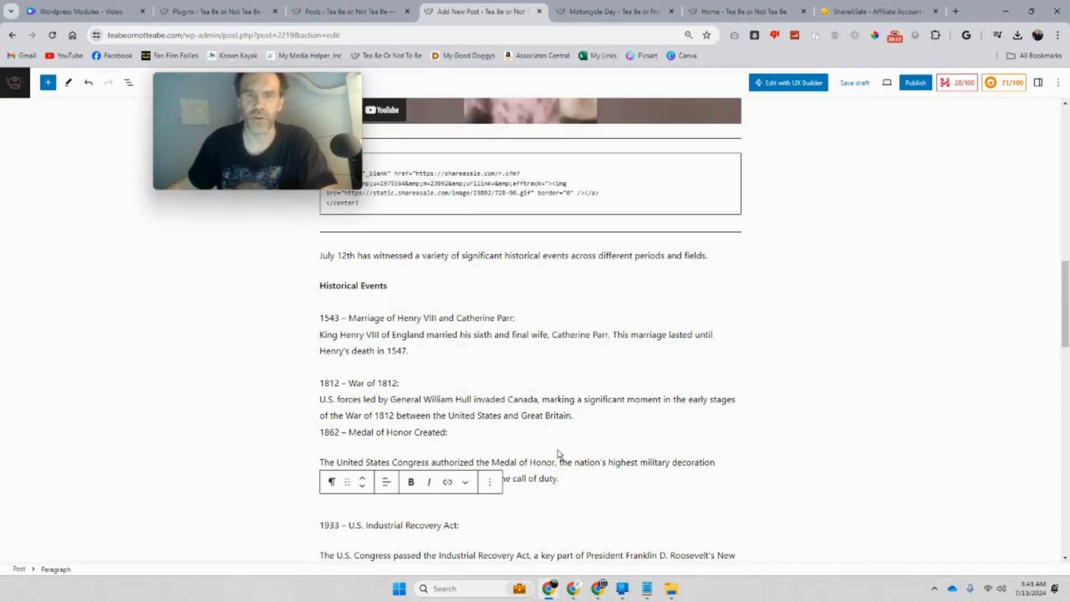
pyautogui.scroll(-2, 559, 450)
pyautogui.scroll(4, 559, 446)
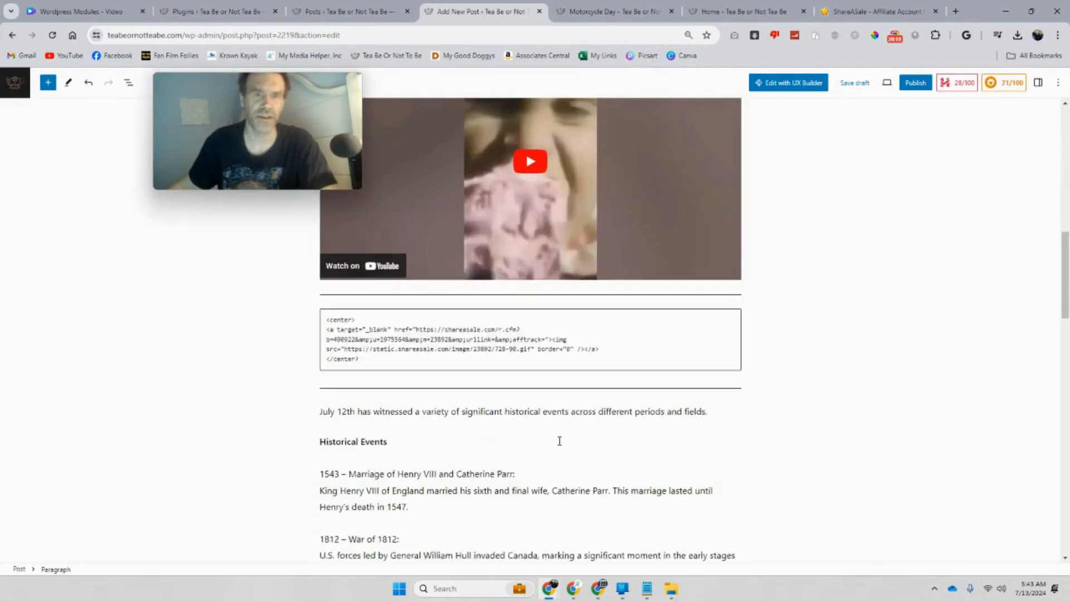
pyautogui.scroll(-6, 602, 477)
pyautogui.scroll(-10, 601, 476)
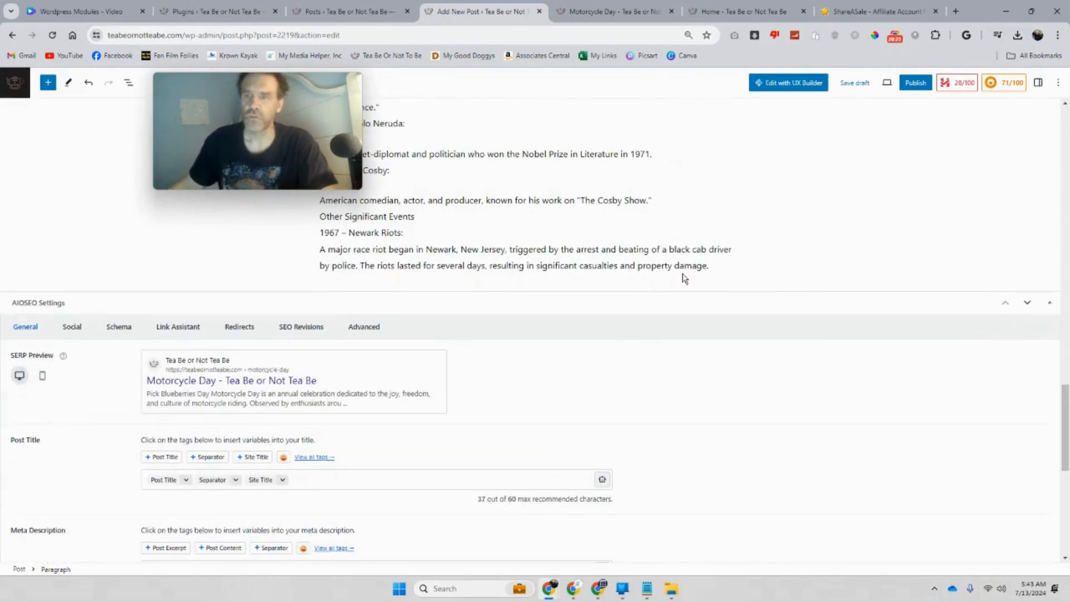
pyautogui.click(723, 283)
pyautogui.click(735, 294)
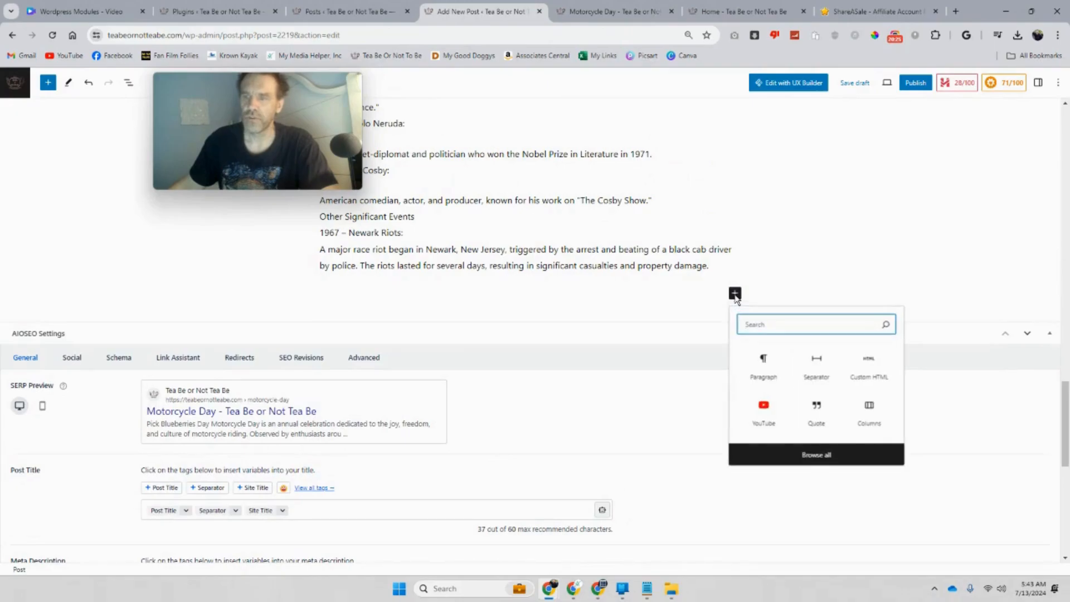
pyautogui.click(816, 365)
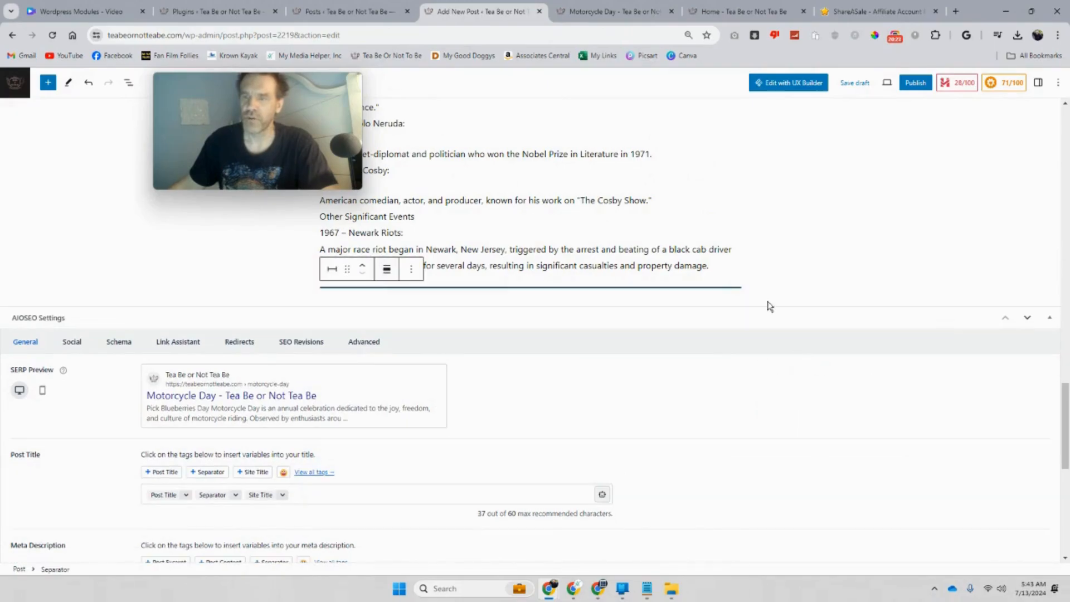
pyautogui.click(738, 302)
pyautogui.click(735, 307)
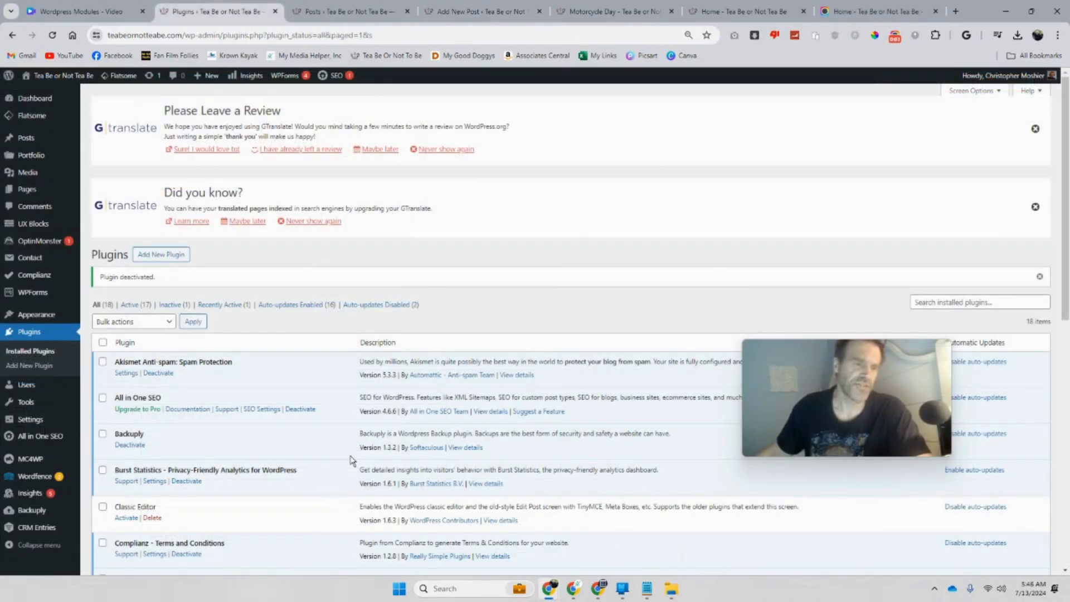
# - Activate the Classic Editor plugin in the site's installed plugins list
pyautogui.scroll(-3, 334, 435)
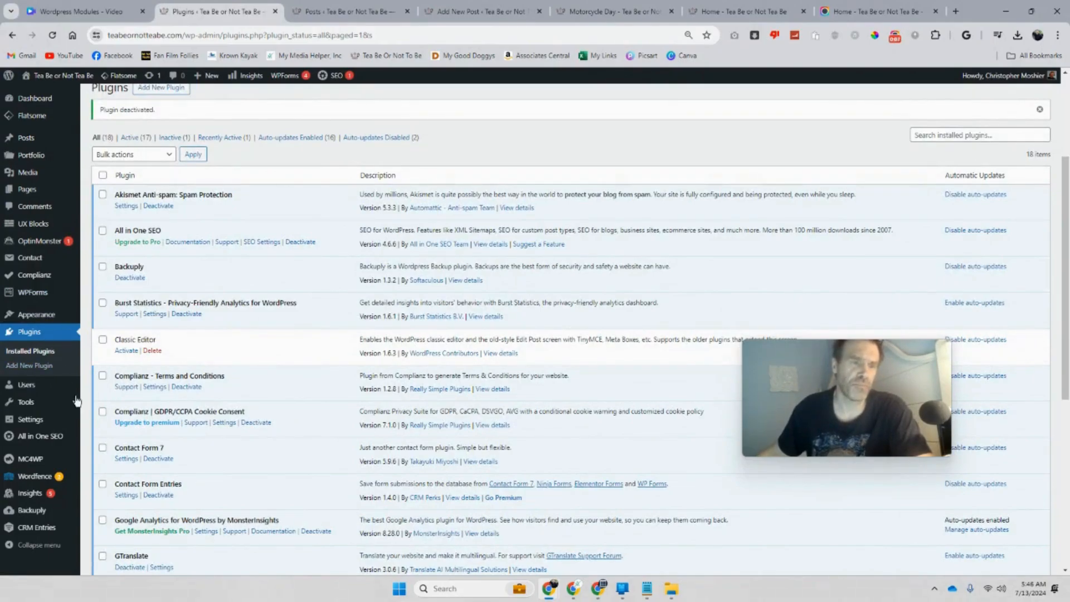
pyautogui.click(125, 349)
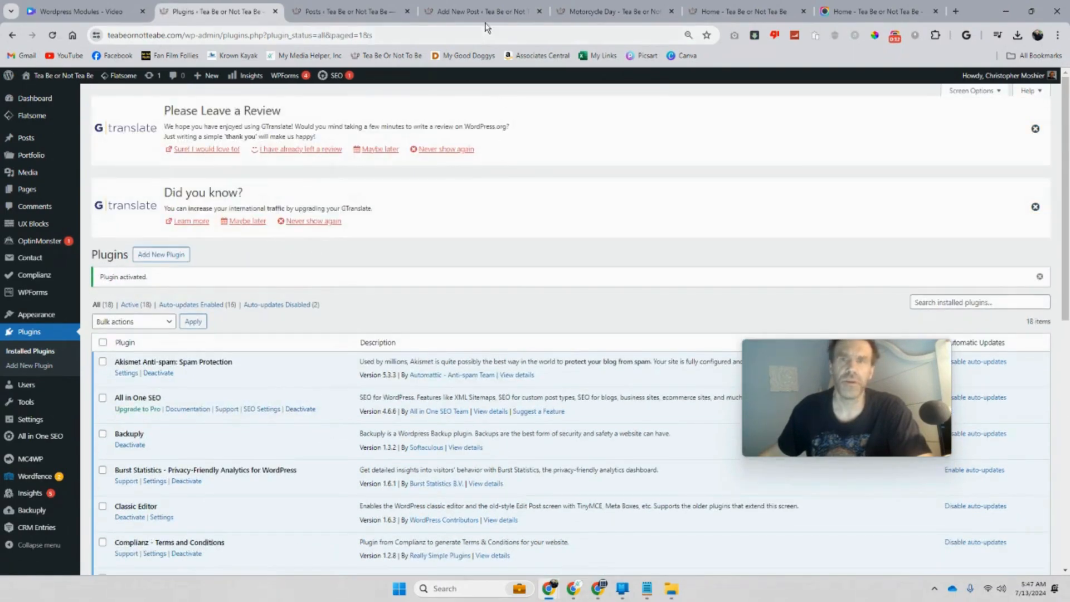
# - Close the browser tab with the post open in the block editor and switch to the site's Posts list
pyautogui.click(486, 16)
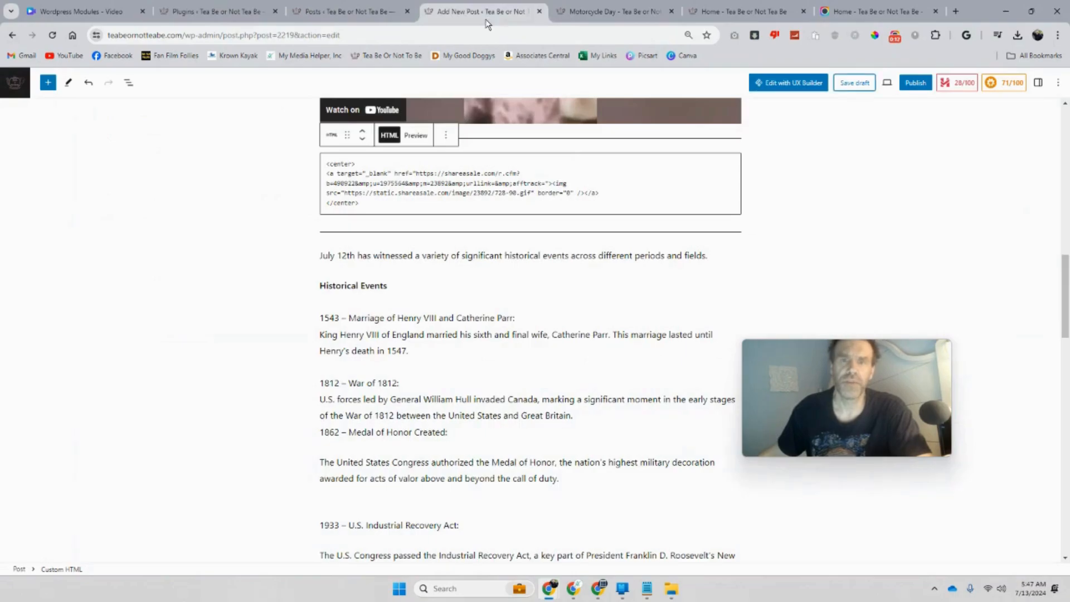
pyautogui.click(540, 12)
pyautogui.click(334, 13)
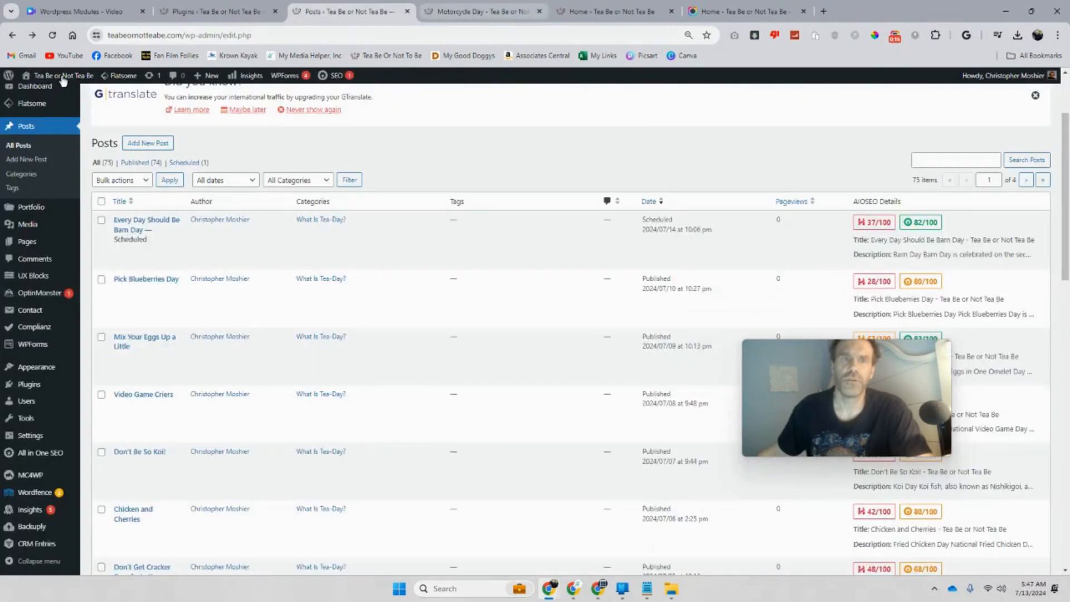
# - Reload the posts list and open the Motorcycle Day draft for editing
pyautogui.click(52, 35)
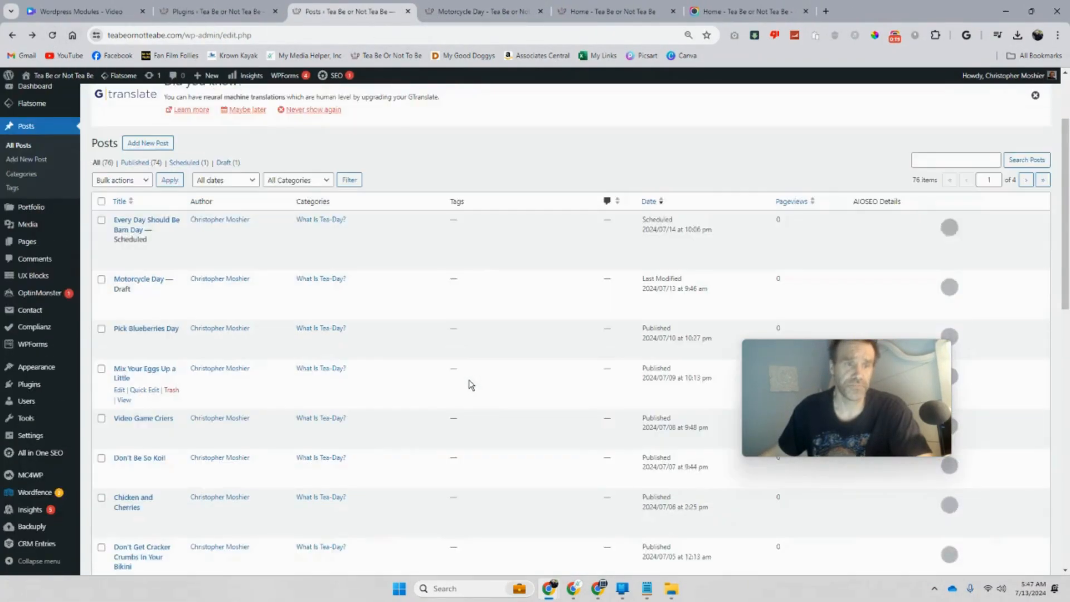
pyautogui.click(120, 302)
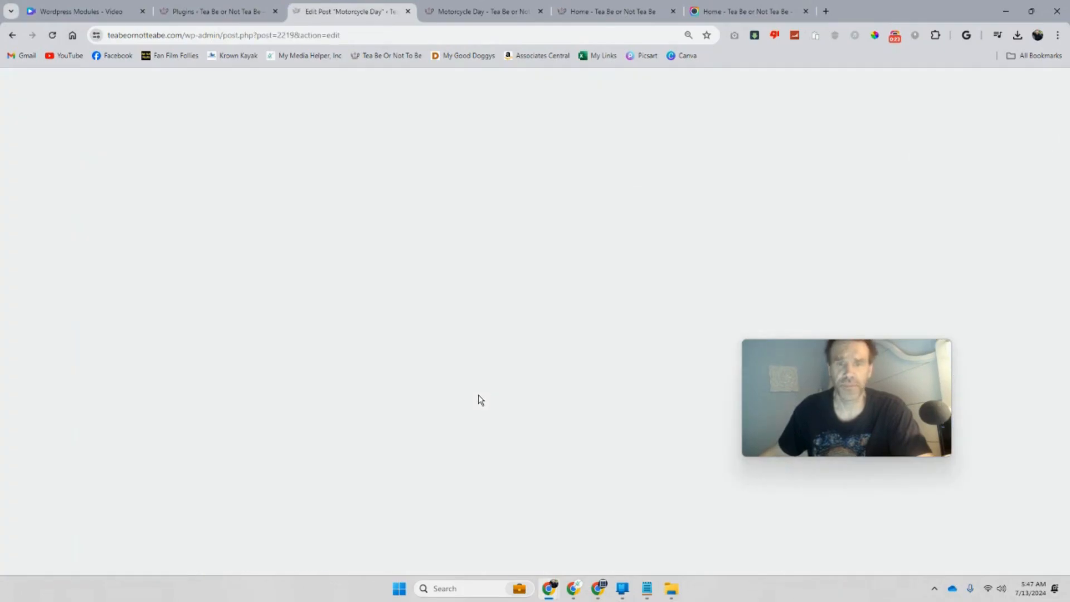
# - Examine the post's HTML source, especially the block comment tags and the line breaks in the July 12th history section
pyautogui.scroll(-7, 480, 400)
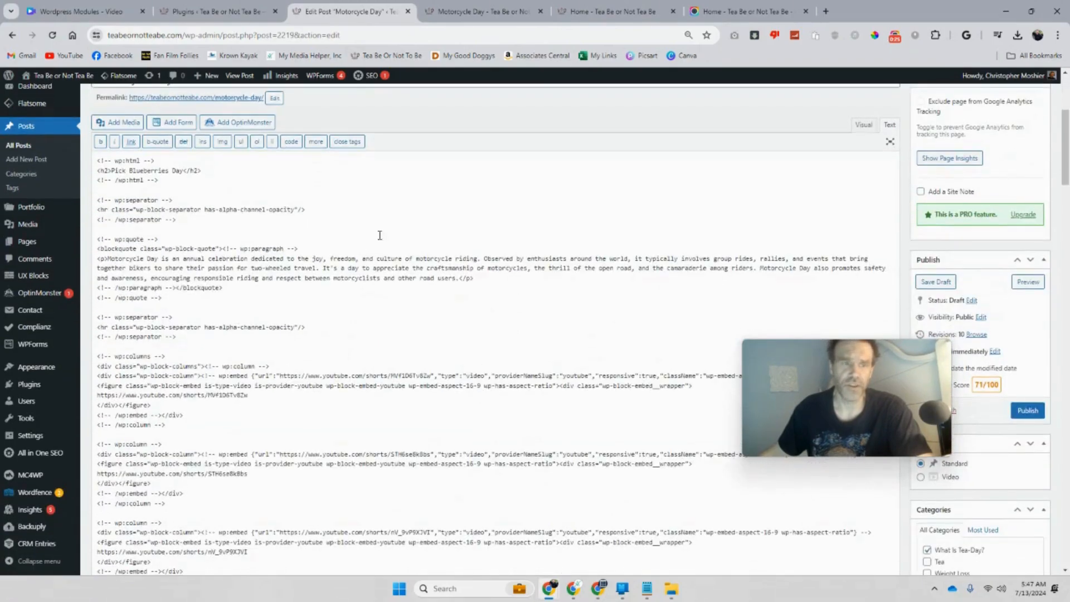
pyautogui.scroll(-6, 400, 280)
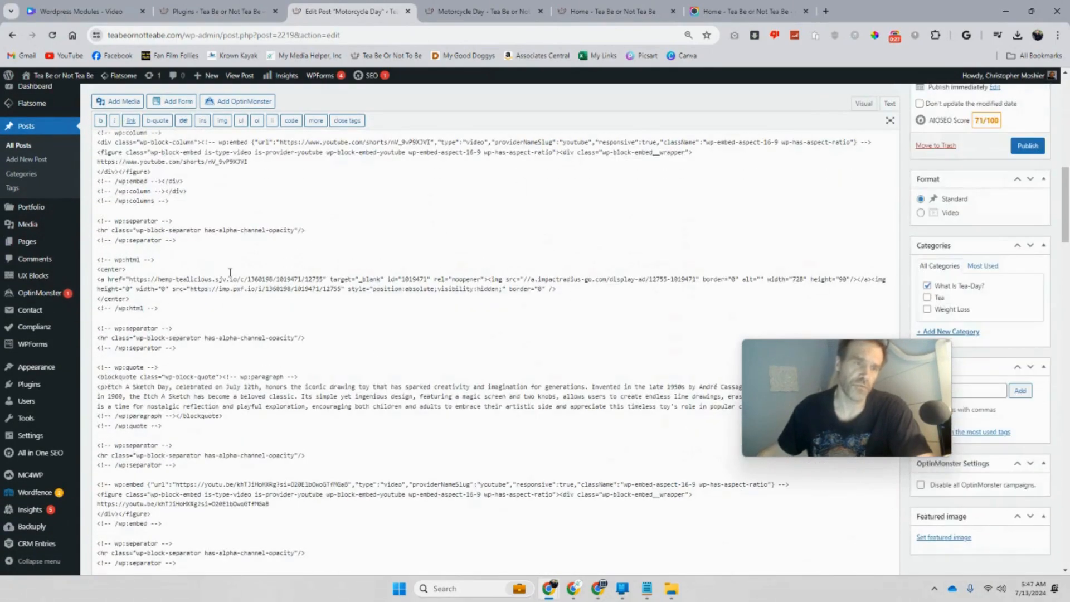
pyautogui.scroll(-1, 335, 301)
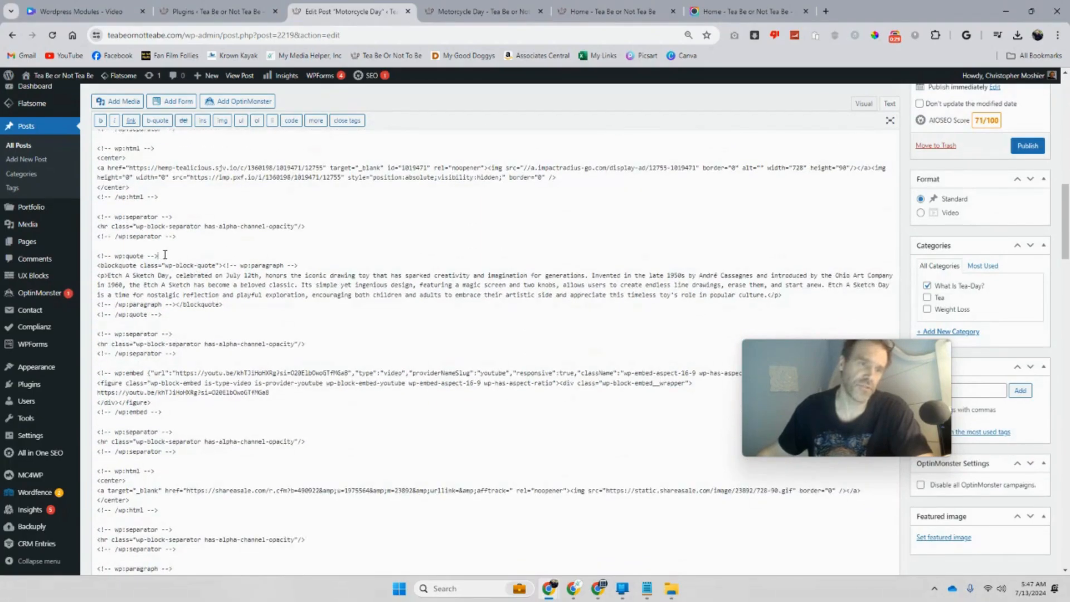
pyautogui.moveTo(165, 255); pyautogui.dragTo(105, 254)
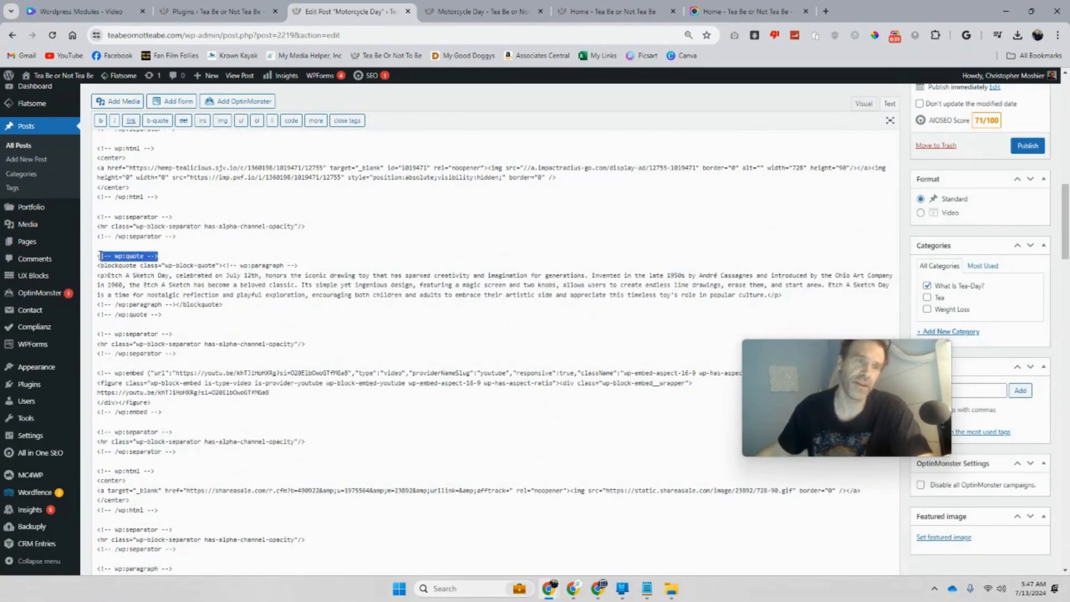
pyautogui.scroll(-6, 159, 349)
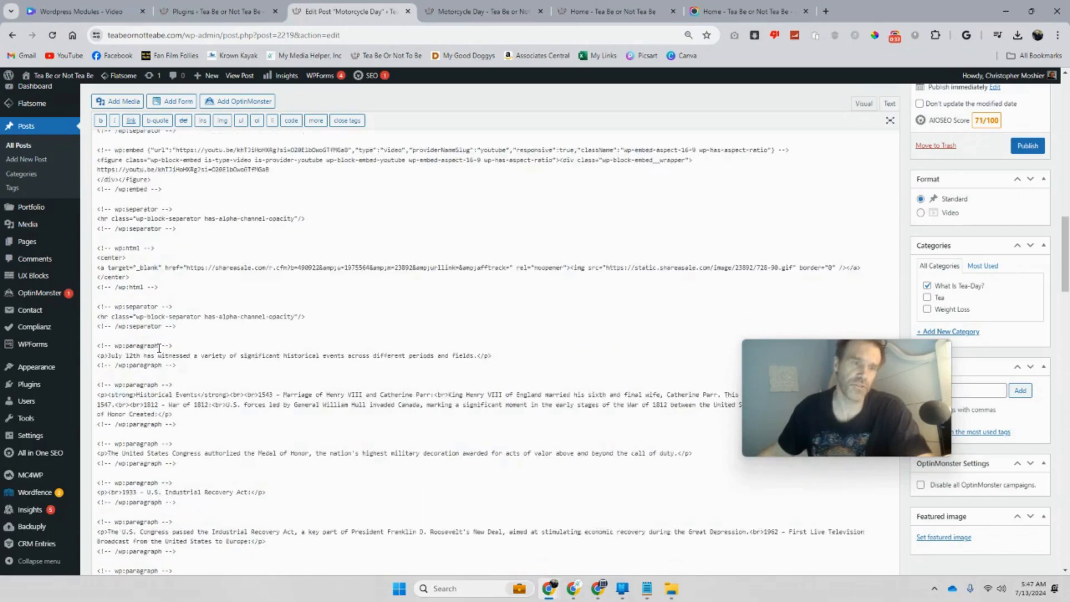
pyautogui.scroll(-10, 159, 348)
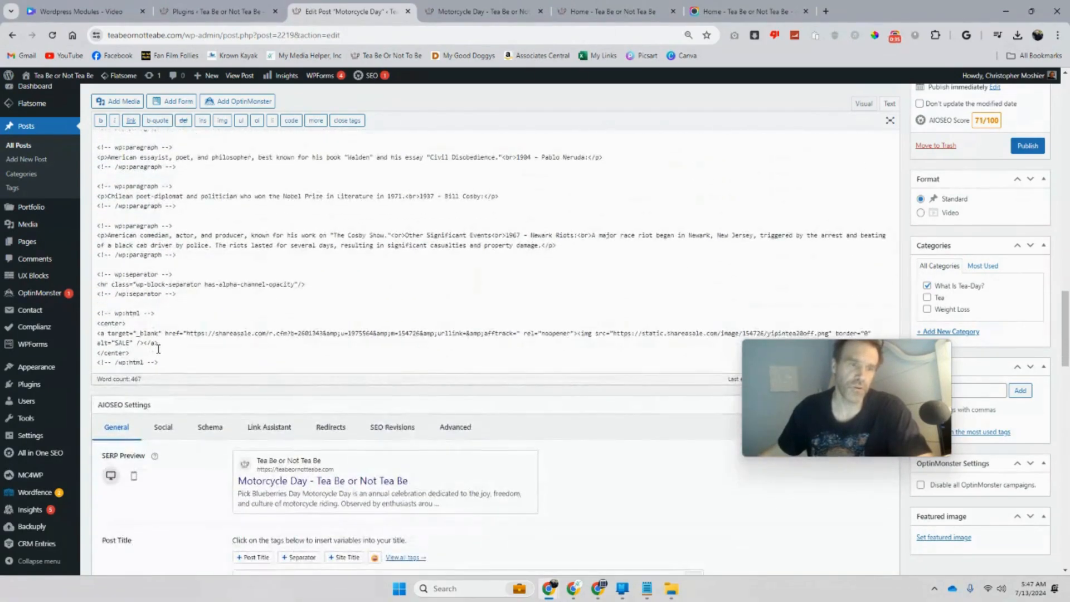
pyautogui.scroll(5, 247, 329)
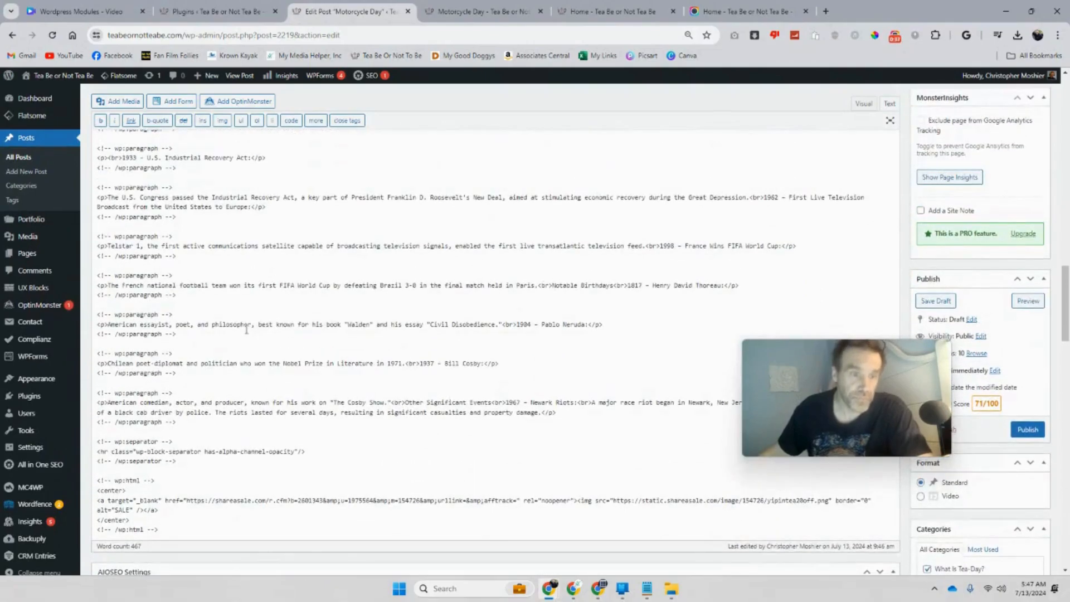
pyautogui.scroll(2, 247, 329)
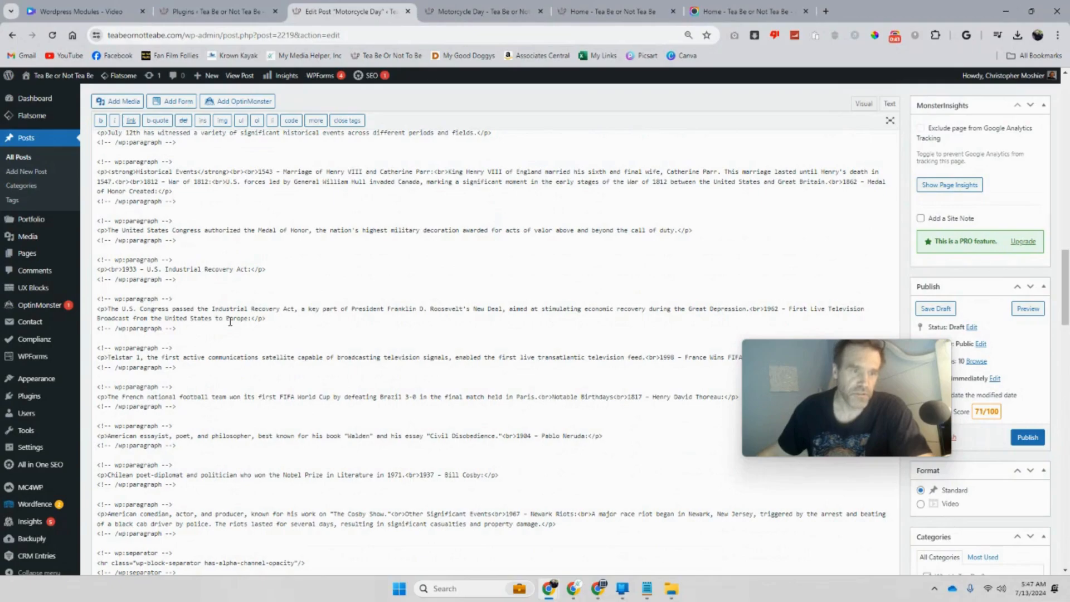
pyautogui.scroll(2, 234, 325)
pyautogui.scroll(-1, 230, 322)
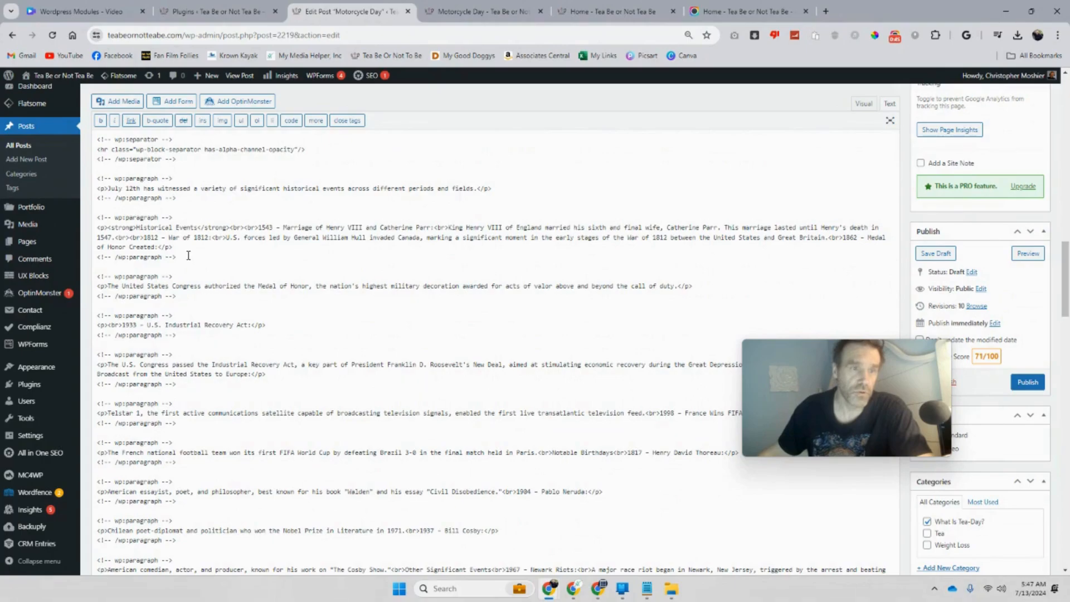
pyautogui.scroll(1, 189, 256)
pyautogui.scroll(1, 188, 255)
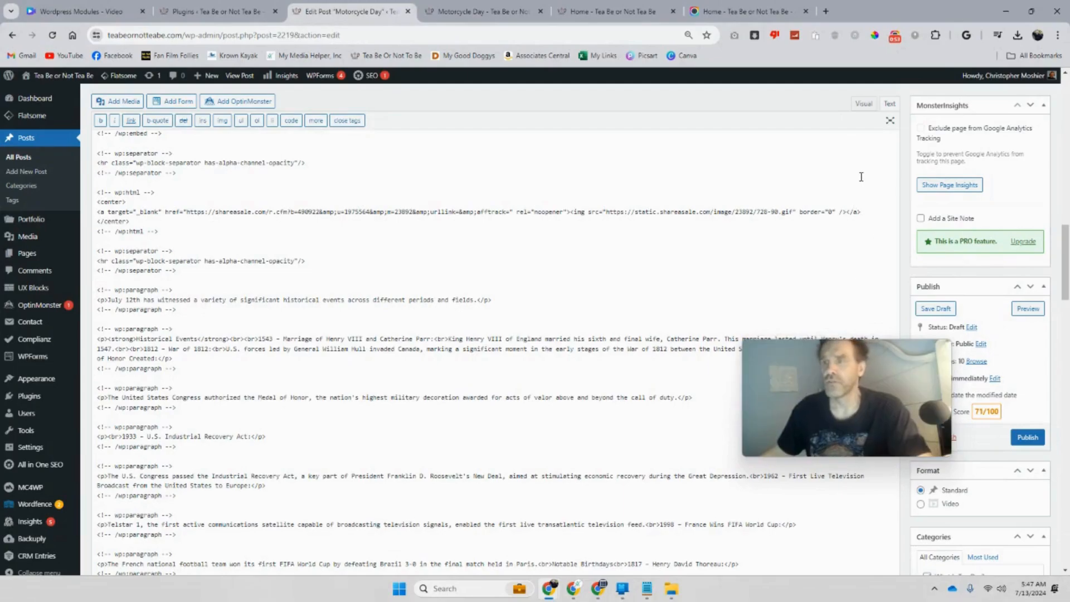
# - Copy the July 12th history text from the notes file and paste it over the post's history code, including the separators around it
pyautogui.click(646, 588)
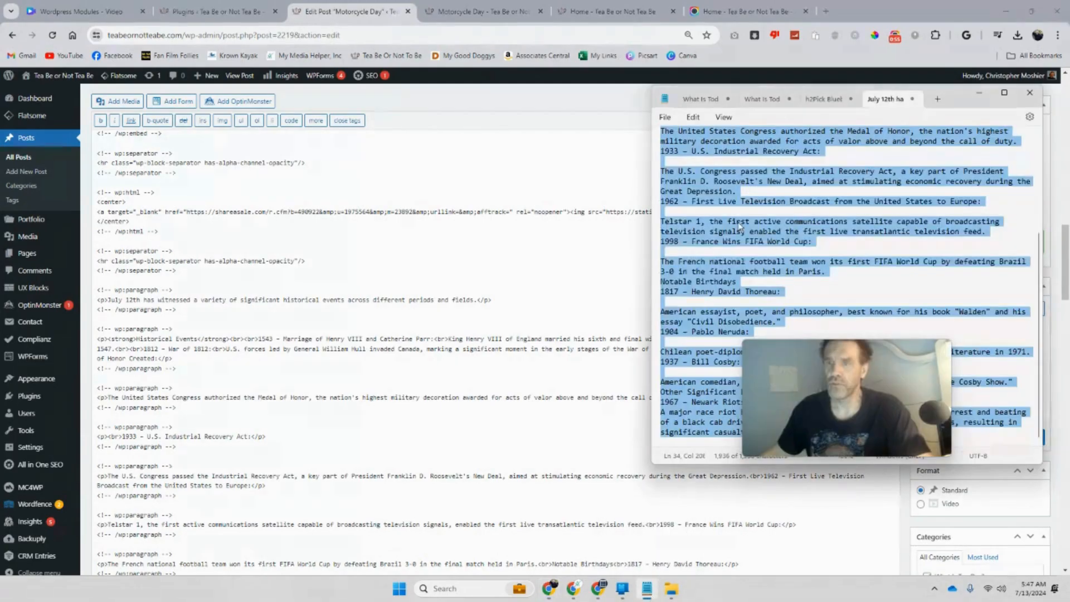
pyautogui.rightClick(726, 184)
pyautogui.scroll(5, 726, 184)
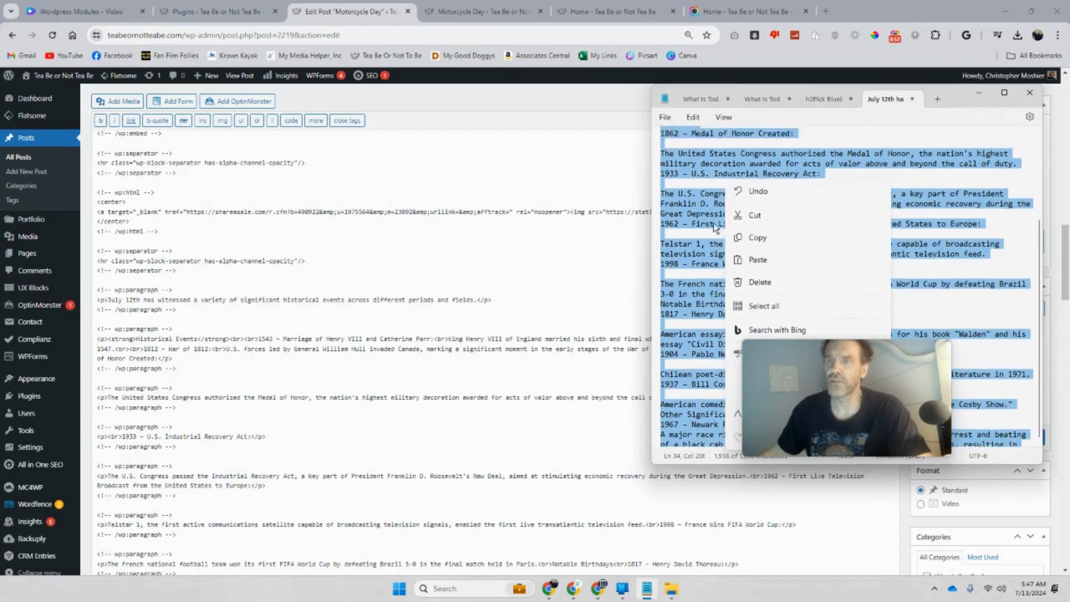
pyautogui.click(761, 240)
pyautogui.click(239, 298)
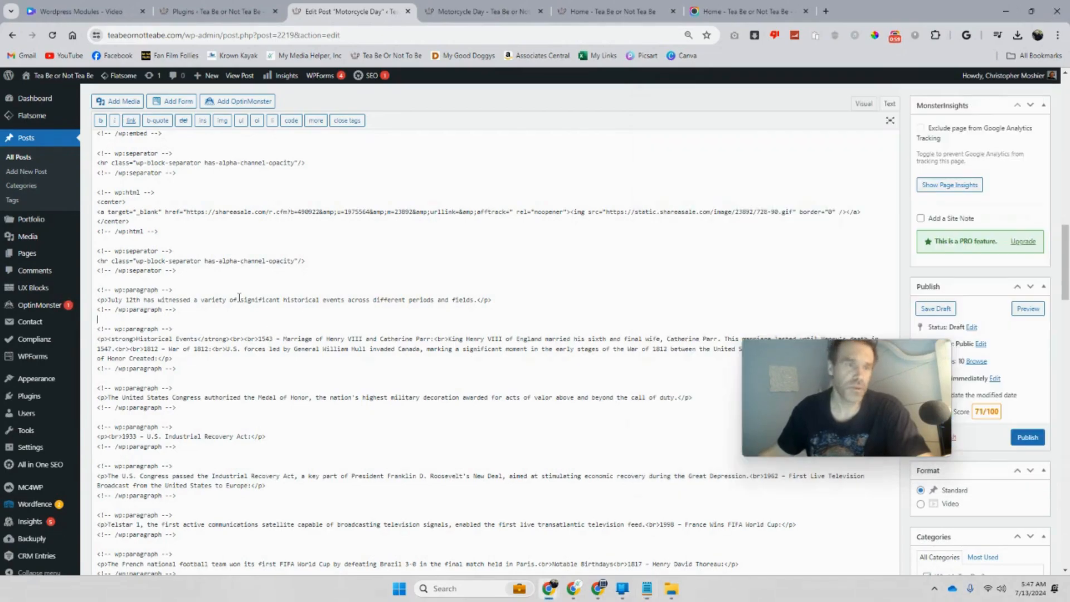
pyautogui.moveTo(96, 250); pyautogui.dragTo(285, 402)
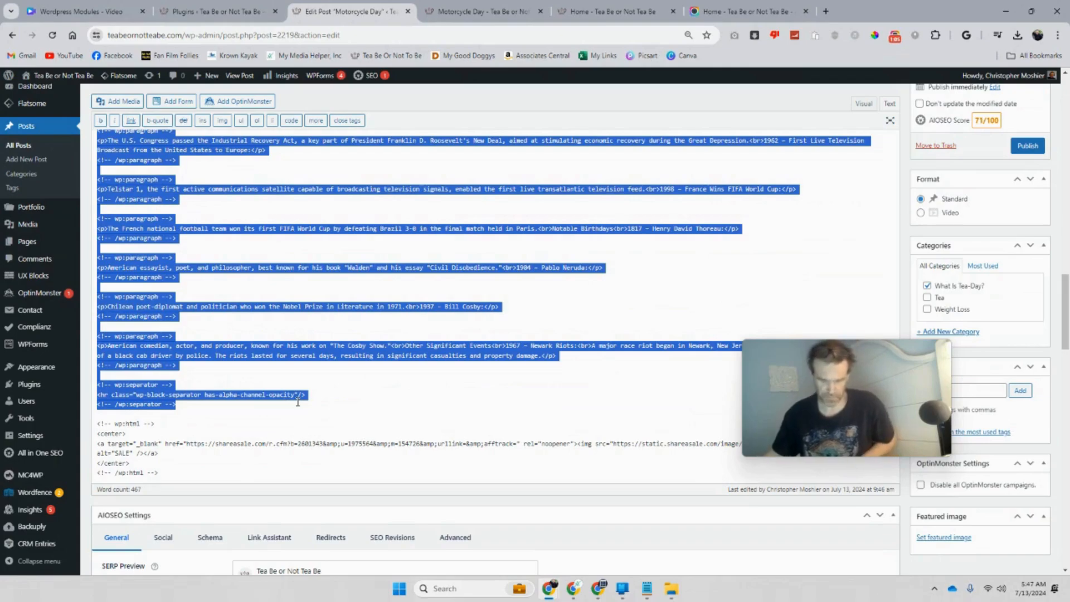
pyautogui.hotkey('ctrl', 'v')
# - Add blank lines after "Historical Events" and before the 1812 entry, and place the 1543 description directly below its title
pyautogui.scroll(2, 248, 308)
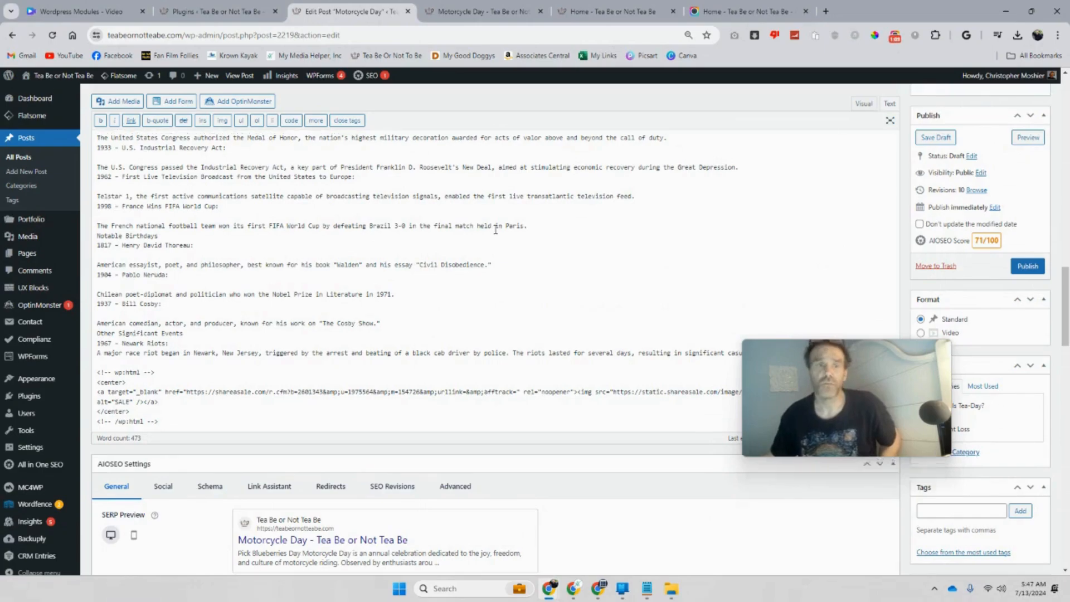
pyautogui.scroll(5, 128, 338)
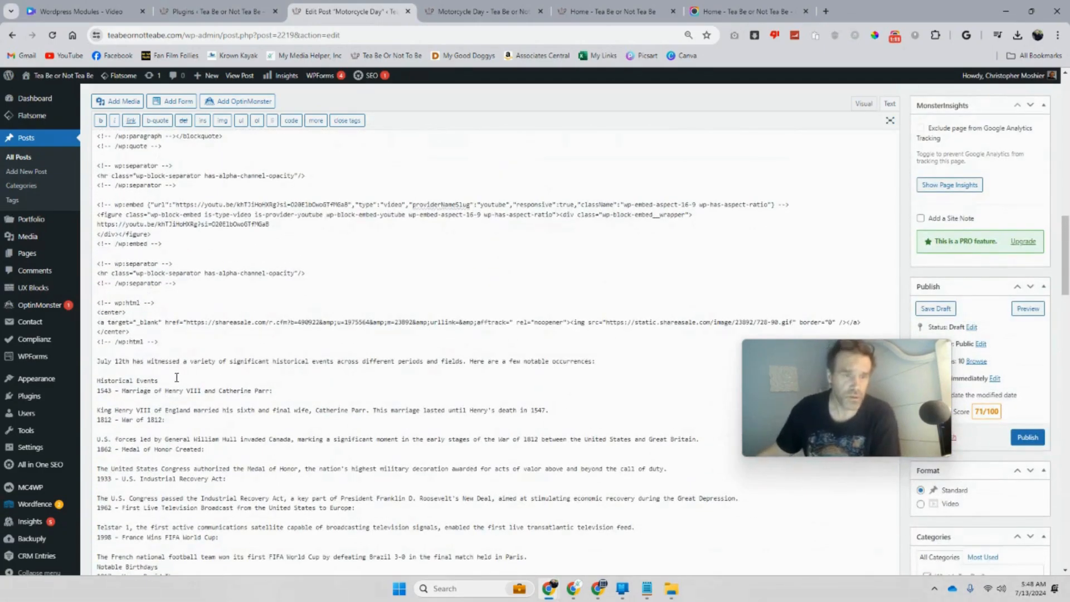
pyautogui.press('Return')
pyautogui.scroll(4, 202, 365)
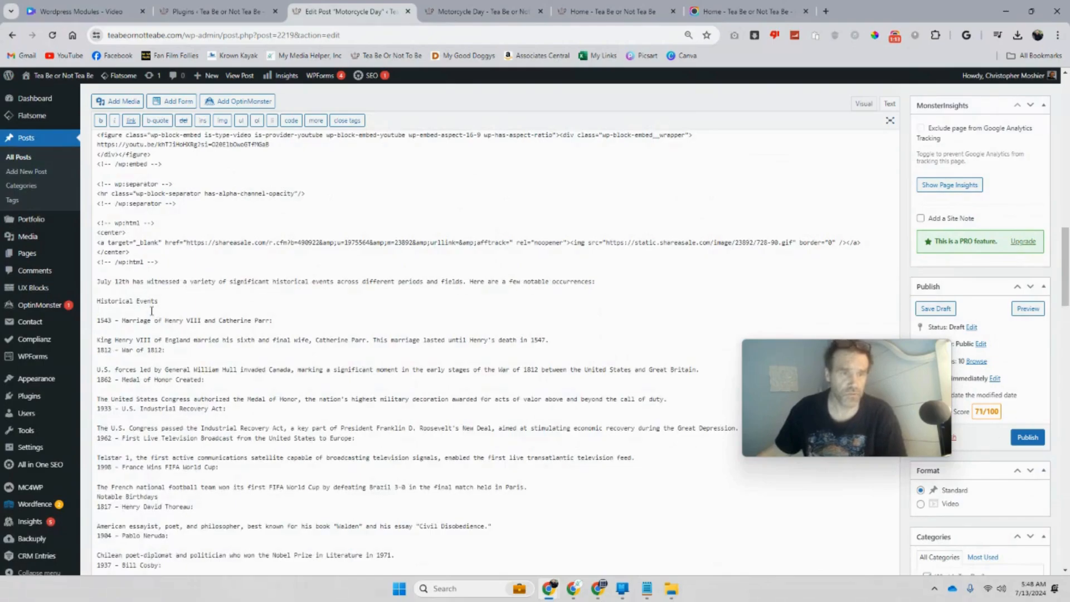
pyautogui.press('BackSpace')
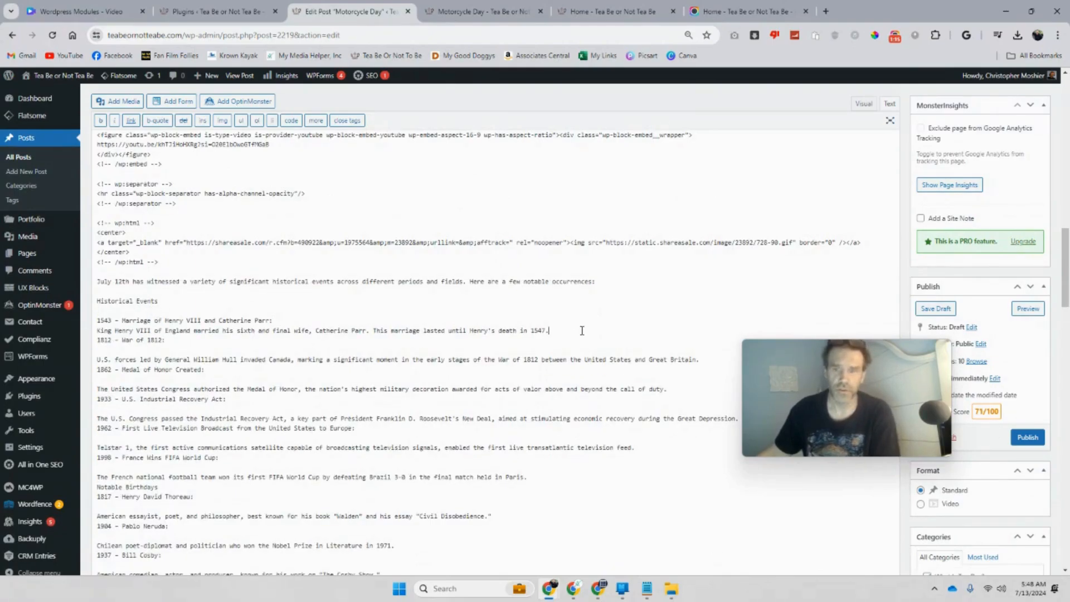
pyautogui.press('Return')
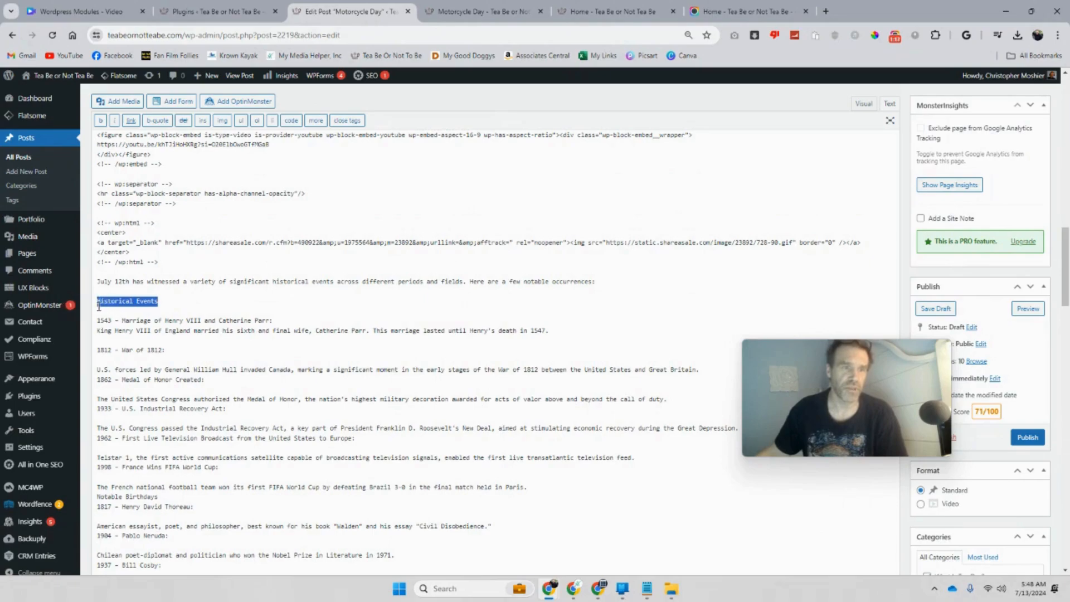
# - Make the "Historical Events" heading bold and delete "Here are a few notable occurrences:" from the introductory line
pyautogui.click(102, 122)
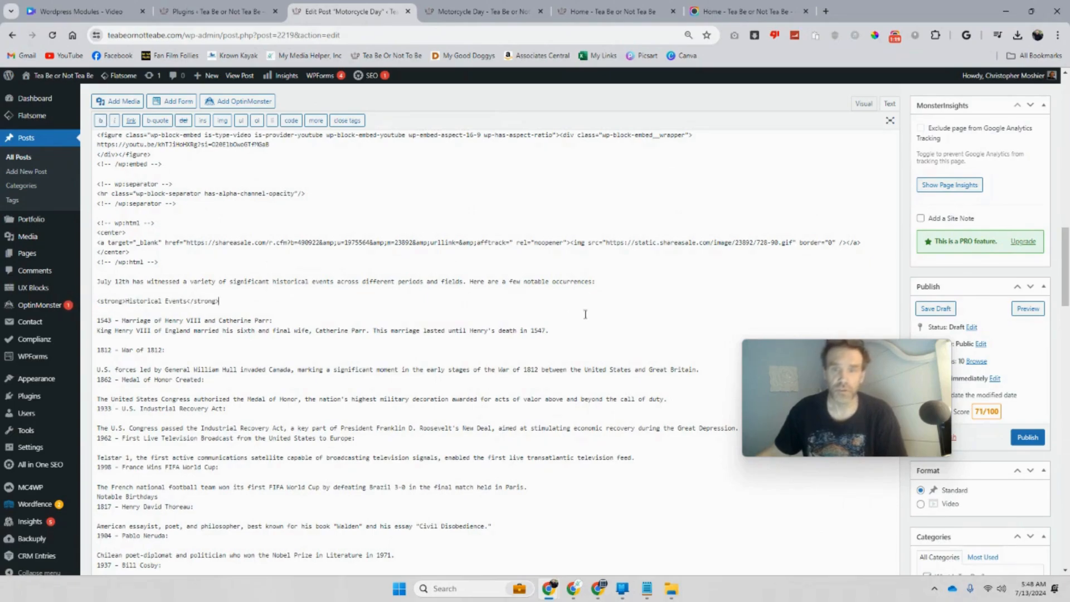
pyautogui.moveTo(603, 282); pyautogui.dragTo(475, 283)
pyautogui.press('BackSpace')
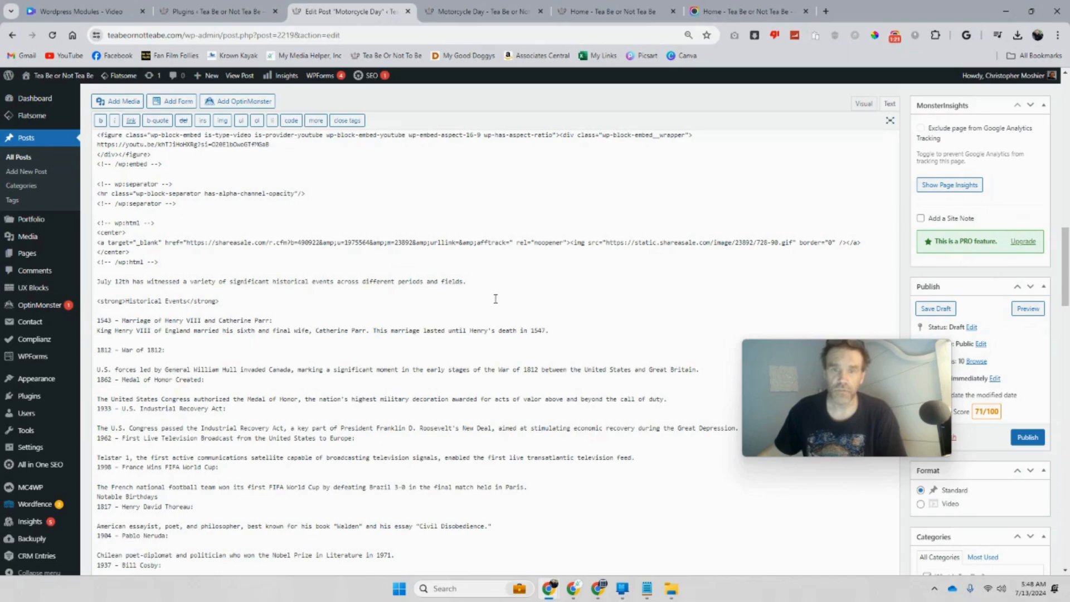
# - Place the 1812 and 1862 descriptions directly below their titles and add a blank line after each entry
pyautogui.click(172, 360)
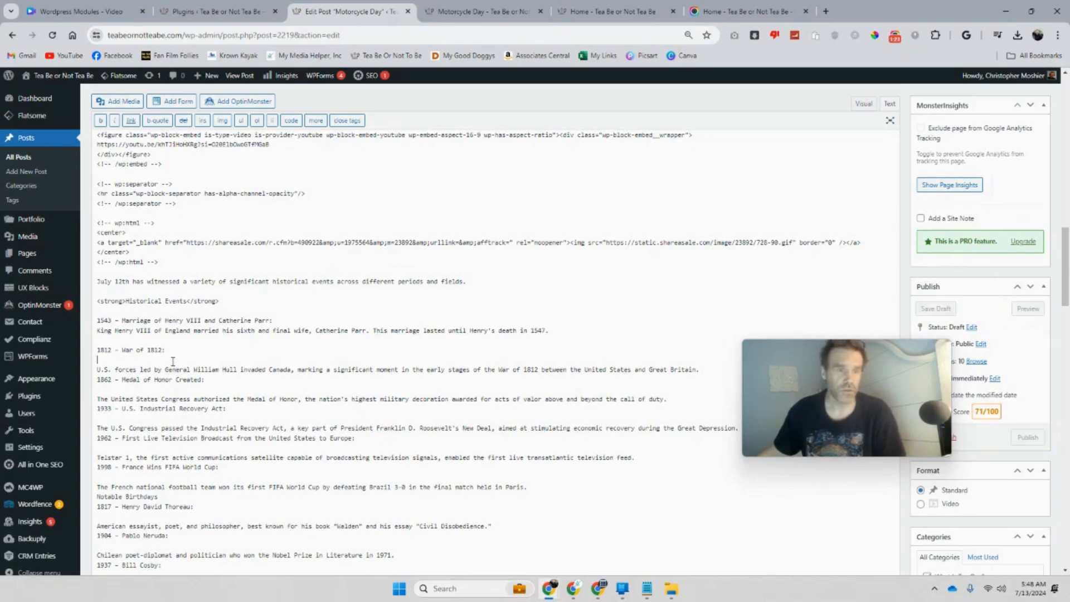
pyautogui.press('BackSpace')
pyautogui.click(702, 360)
pyautogui.press('Return')
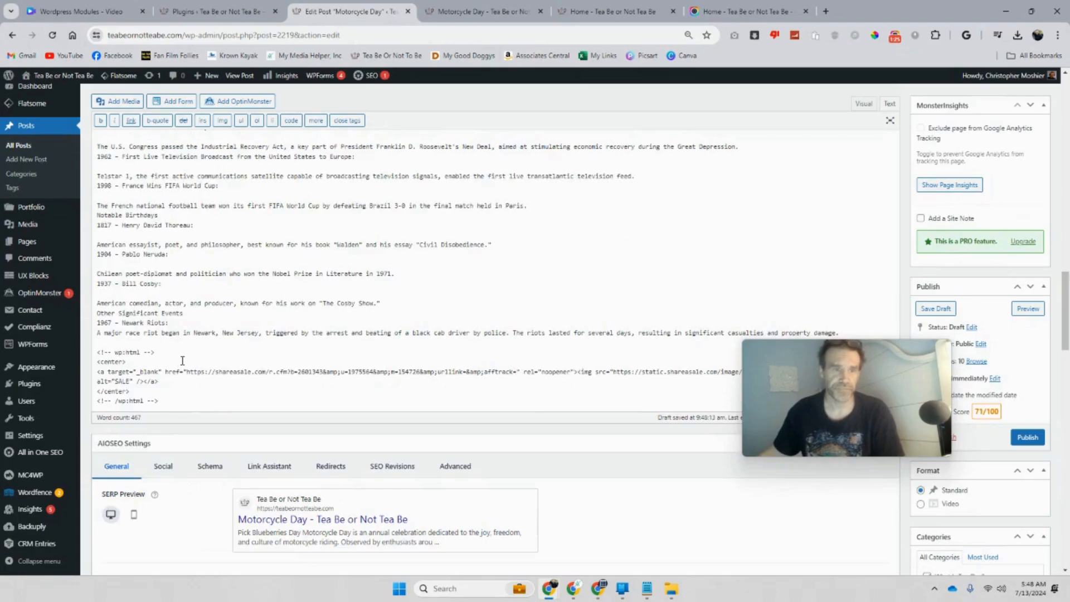
pyautogui.scroll(5, 178, 357)
pyautogui.press('BackSpace')
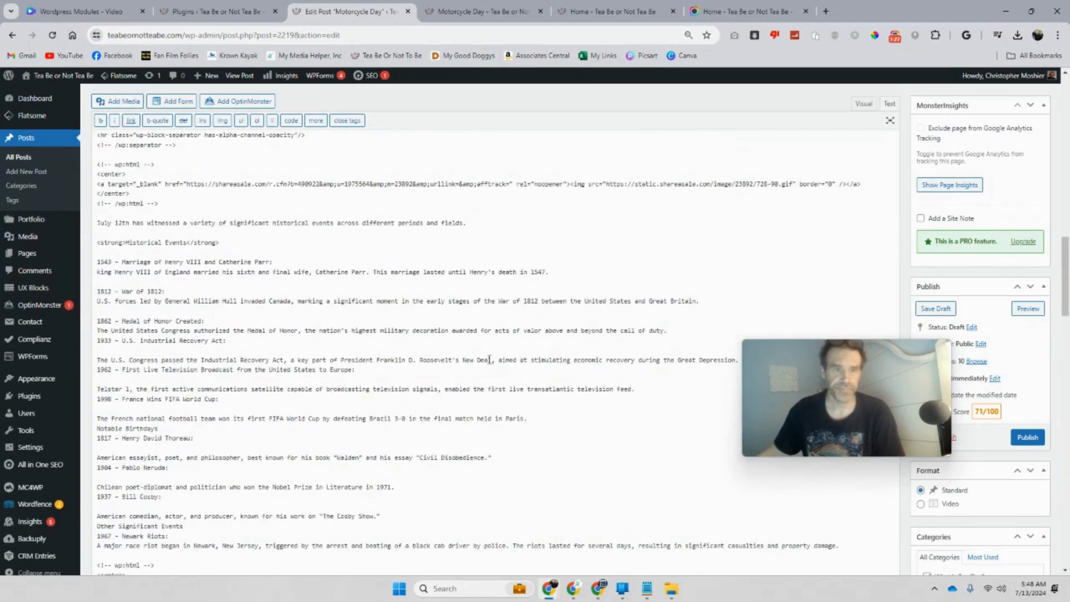
pyautogui.click(673, 333)
pyautogui.press('Return')
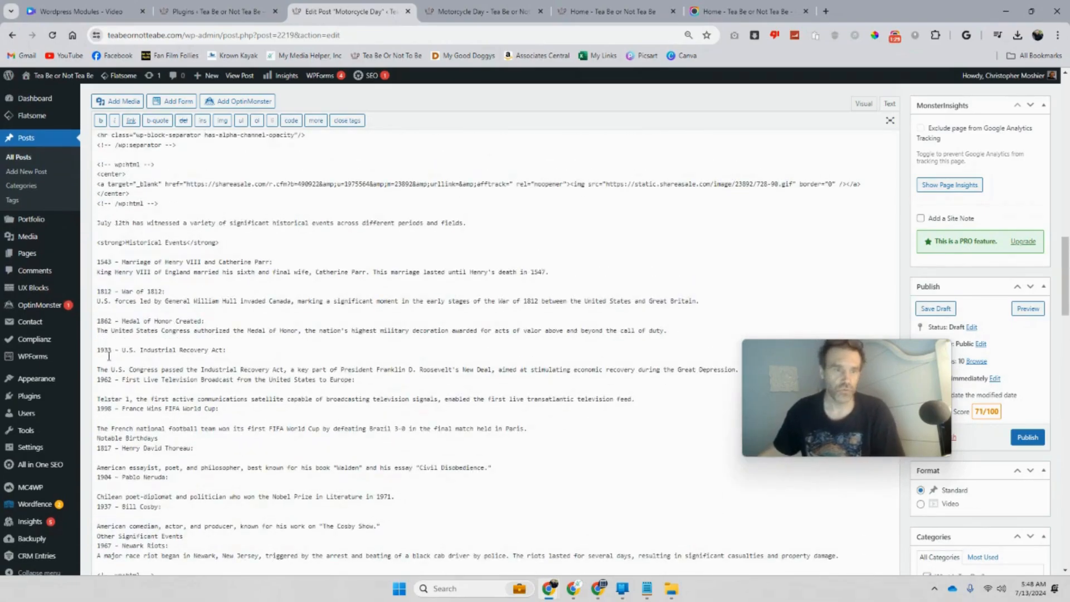
# - Remove the blank lines under the 1933, 1962 and 1998 titles and add one after each of these entries
pyautogui.click(392, 360)
pyautogui.press('BackSpace')
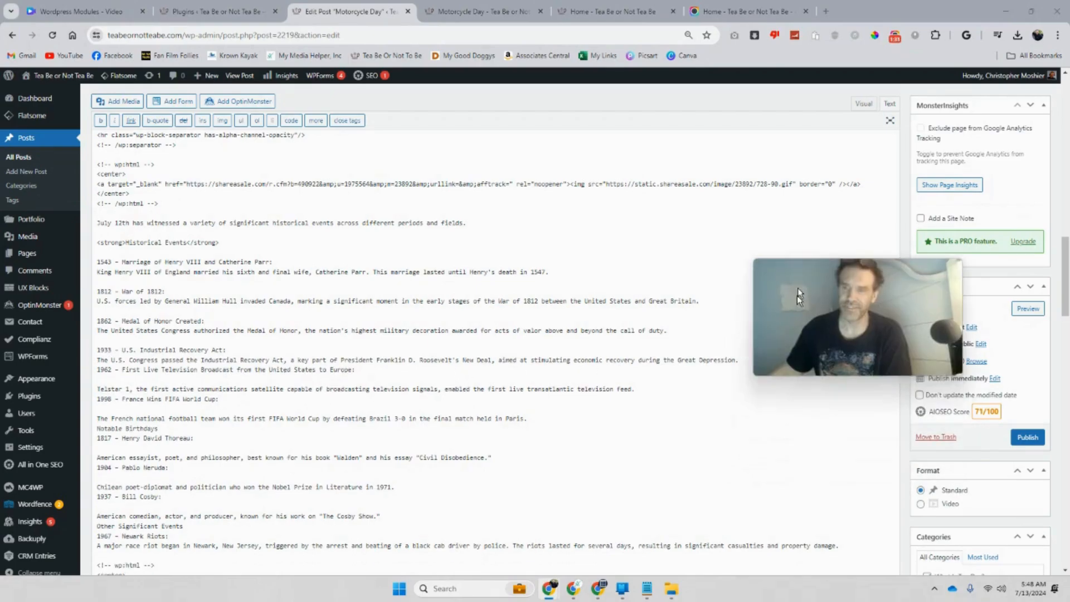
pyautogui.click(746, 366)
pyautogui.press('Return')
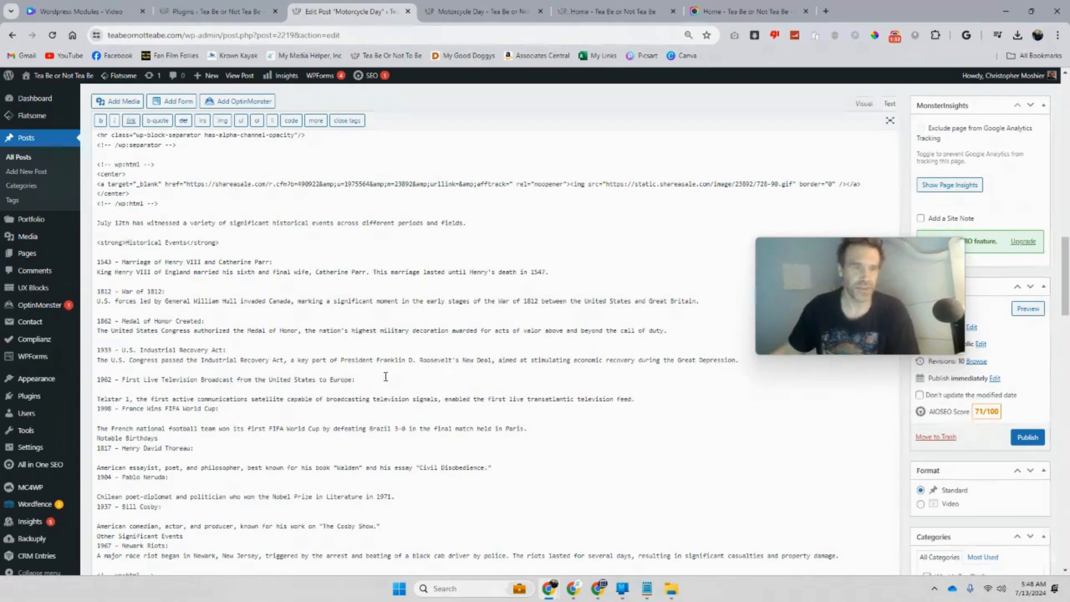
pyautogui.press('BackSpace')
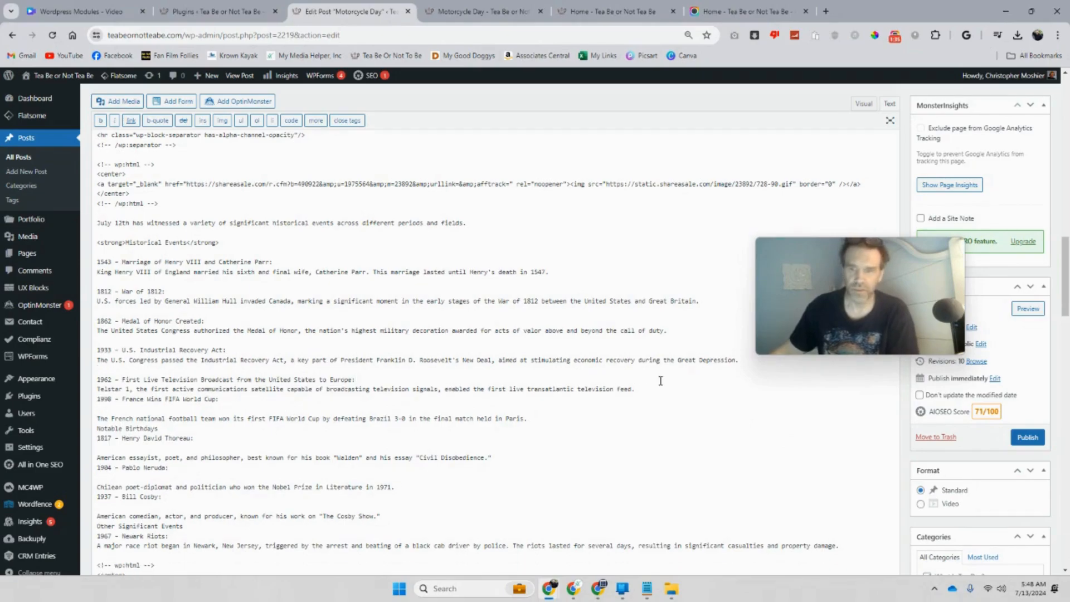
pyautogui.click(659, 389)
pyautogui.press('Return')
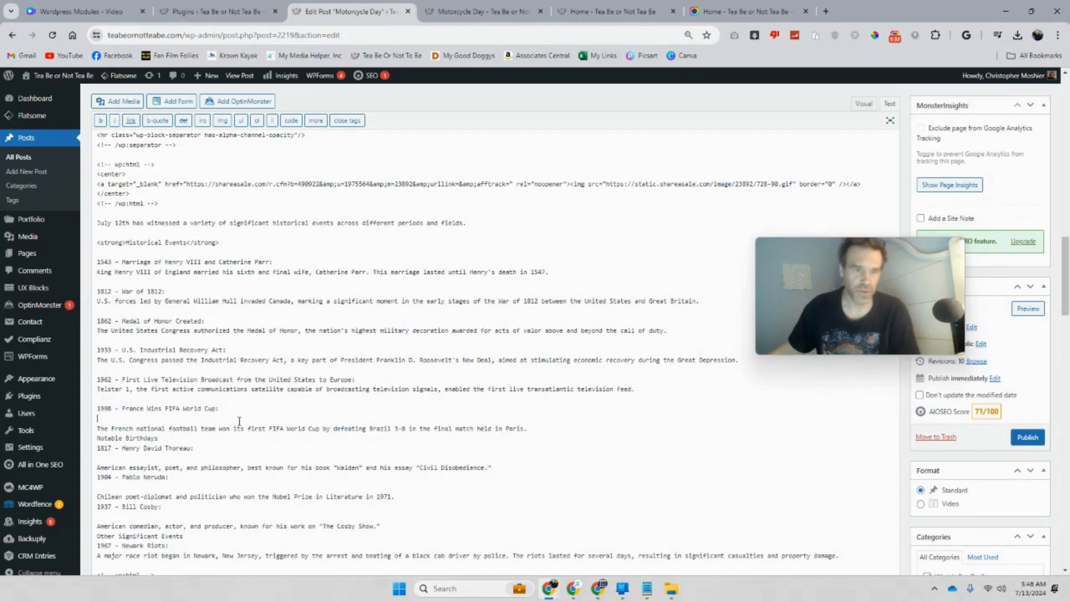
pyautogui.press('BackSpace')
pyautogui.click(554, 419)
pyautogui.press('Return')
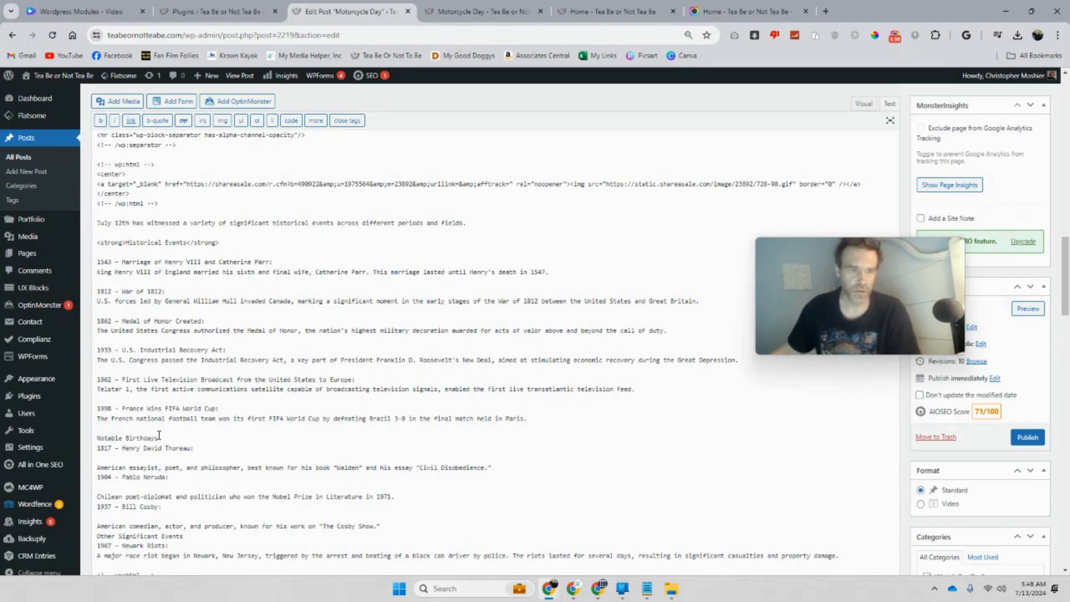
# - Add a blank line below the "Notable Birthdays" heading and make the heading bold
pyautogui.click(158, 438)
pyautogui.press('Return')
pyautogui.moveTo(159, 438); pyautogui.dragTo(101, 438)
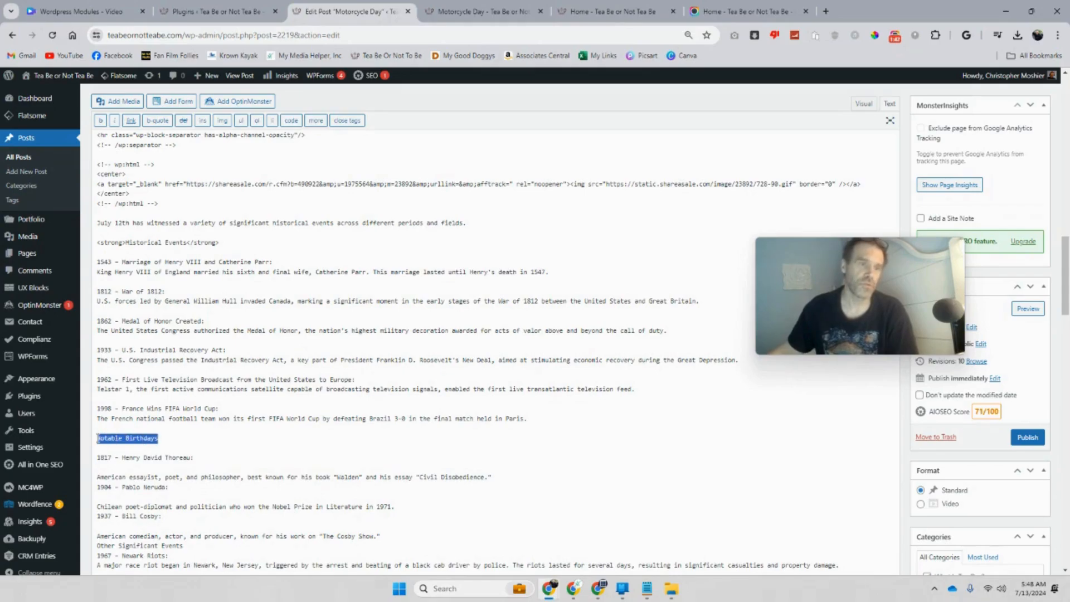
pyautogui.click(100, 121)
# - Place the 1817 birthday description directly below its title and add a blank line before the 1904 entry
pyautogui.scroll(-1, 176, 295)
pyautogui.scroll(-5, 177, 295)
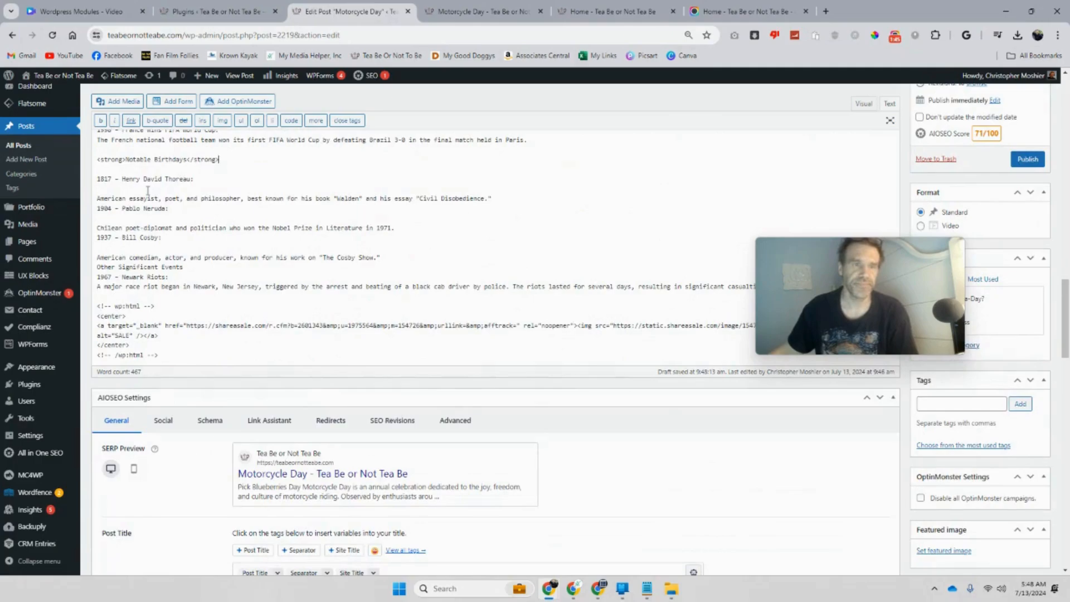
pyautogui.press('BackSpace')
pyautogui.press('Return')
pyautogui.scroll(-2, 177, 244)
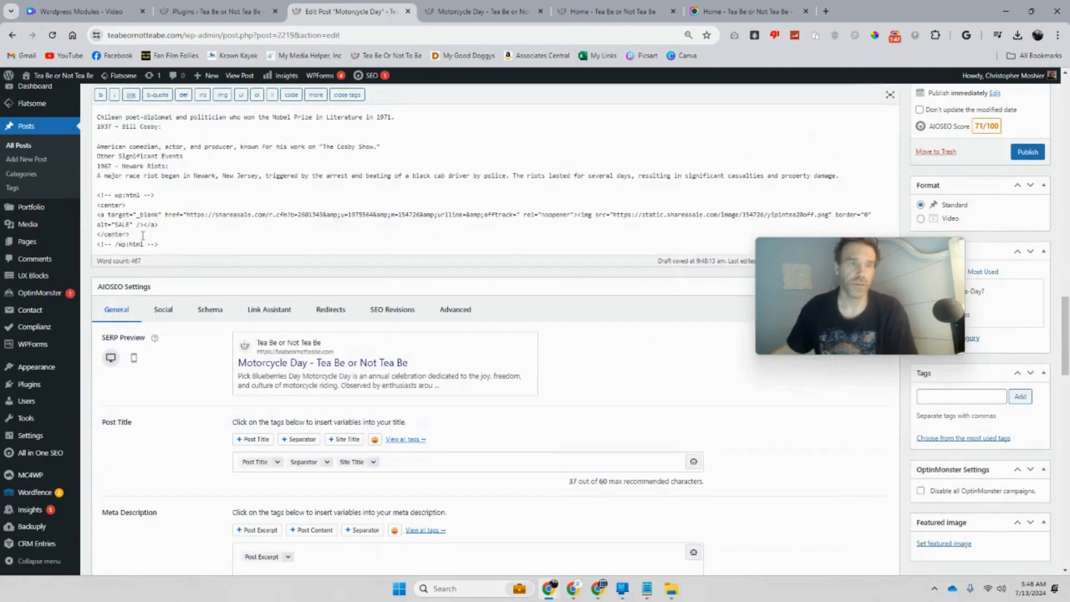
# - Place the 1904 and 1937 birthday descriptions directly below their titles and add a blank line after each entry
pyautogui.scroll(3, 176, 239)
pyautogui.press('BackSpace')
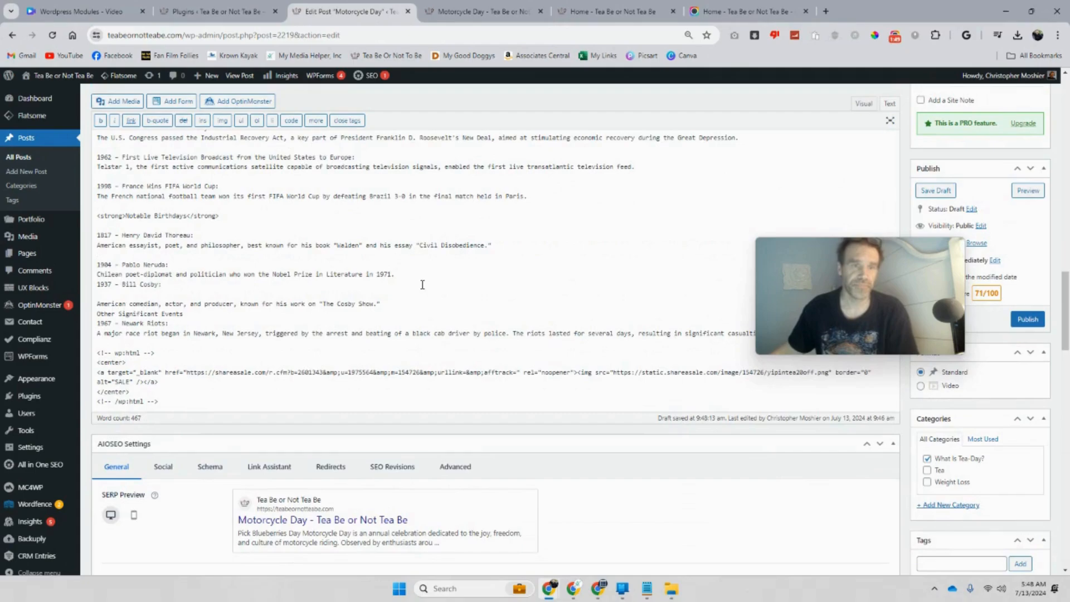
pyautogui.press('Return')
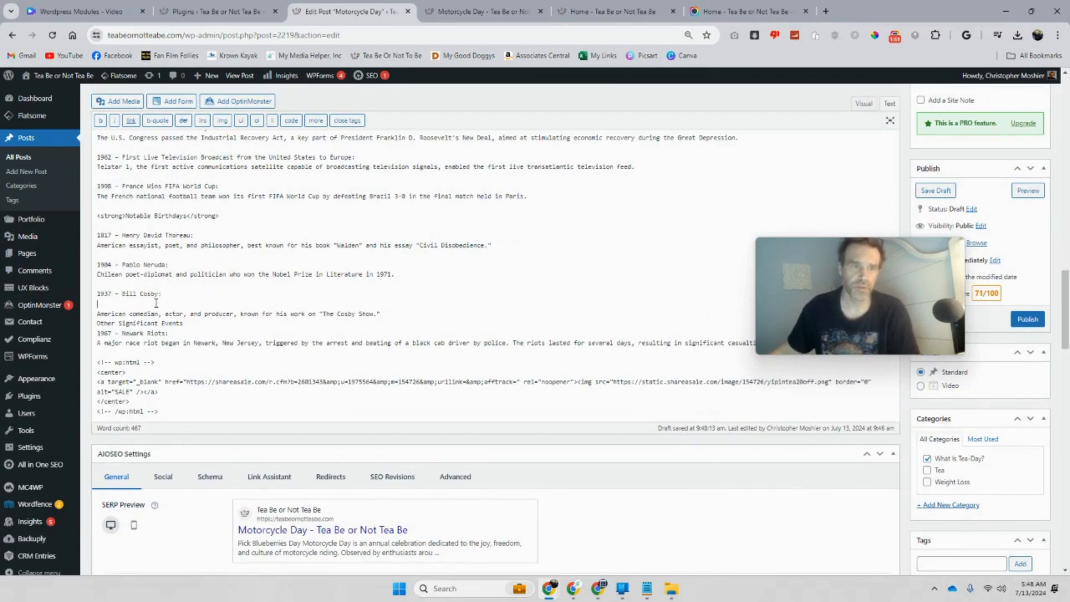
pyautogui.press('BackSpace')
pyautogui.click(399, 304)
pyautogui.press('Return')
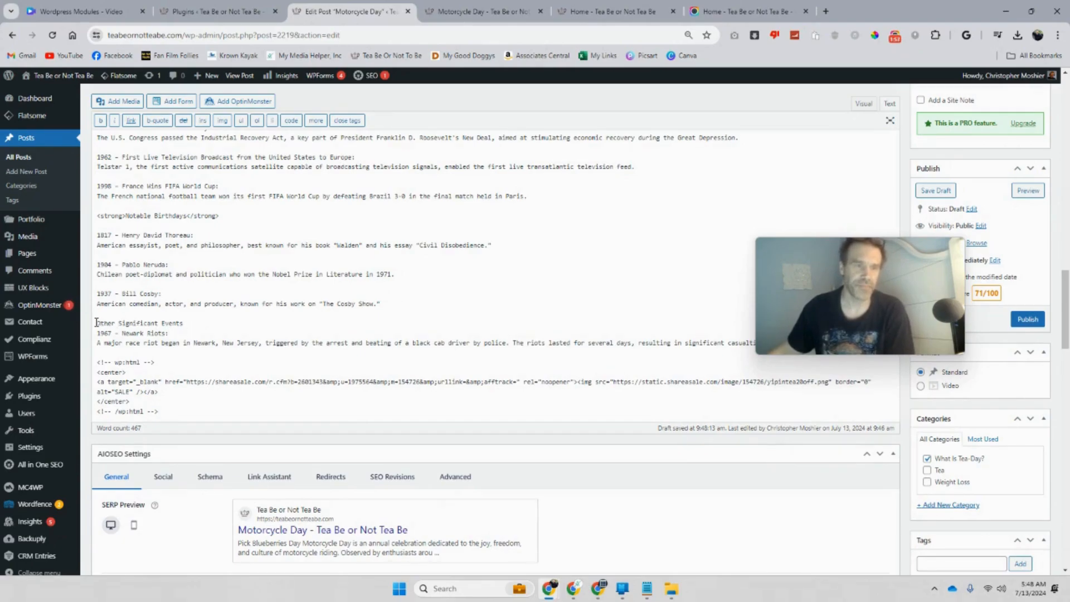
# - Replace the "Other Significant Events" section with a bold "Notable Deaths" heading, adapted from a copy of the "Notable Birthdays" heading
pyautogui.moveTo(96, 323); pyautogui.dragTo(812, 352)
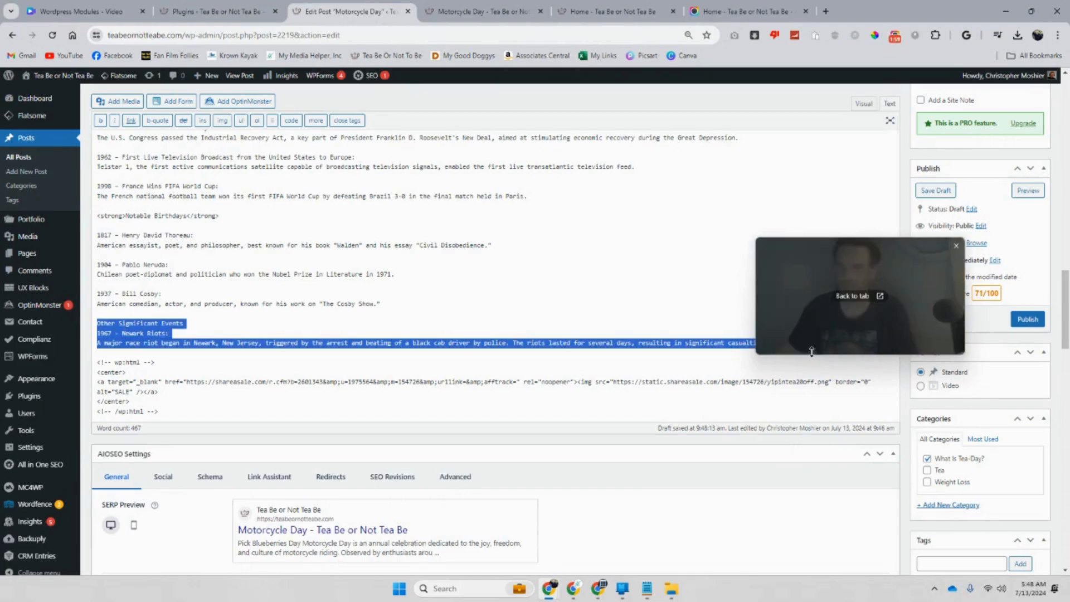
pyautogui.press('BackSpace')
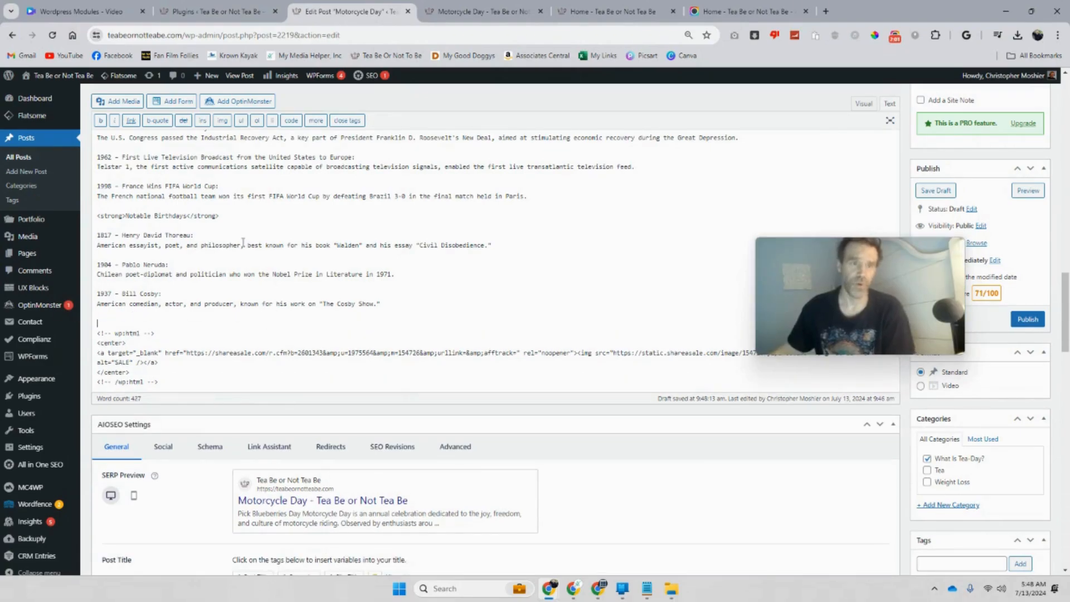
pyautogui.moveTo(231, 221); pyautogui.dragTo(120, 213)
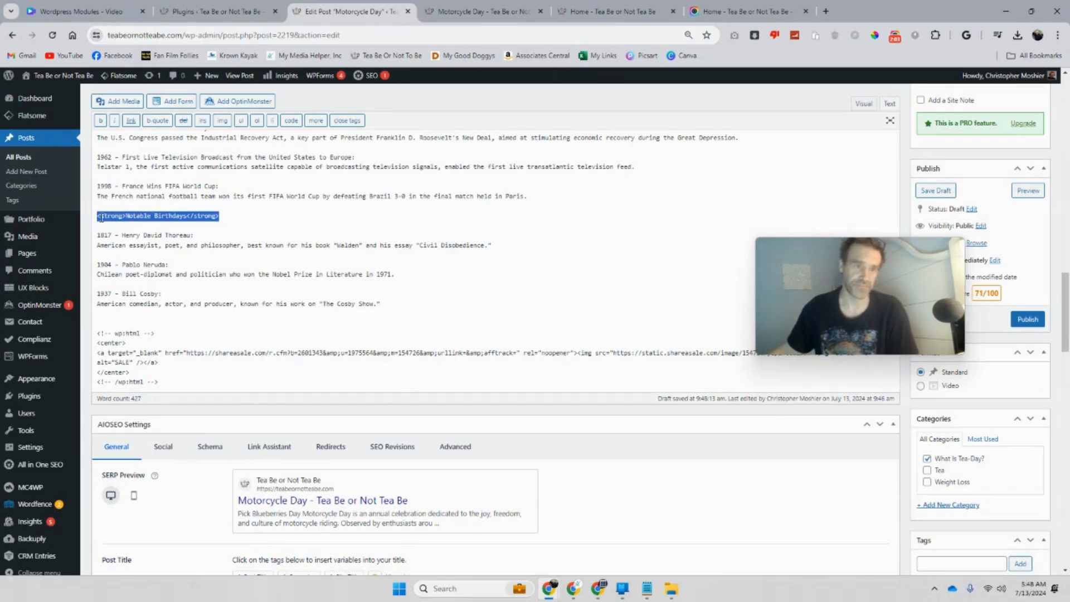
pyautogui.rightClick(101, 218)
pyautogui.click(170, 294)
pyautogui.click(399, 305)
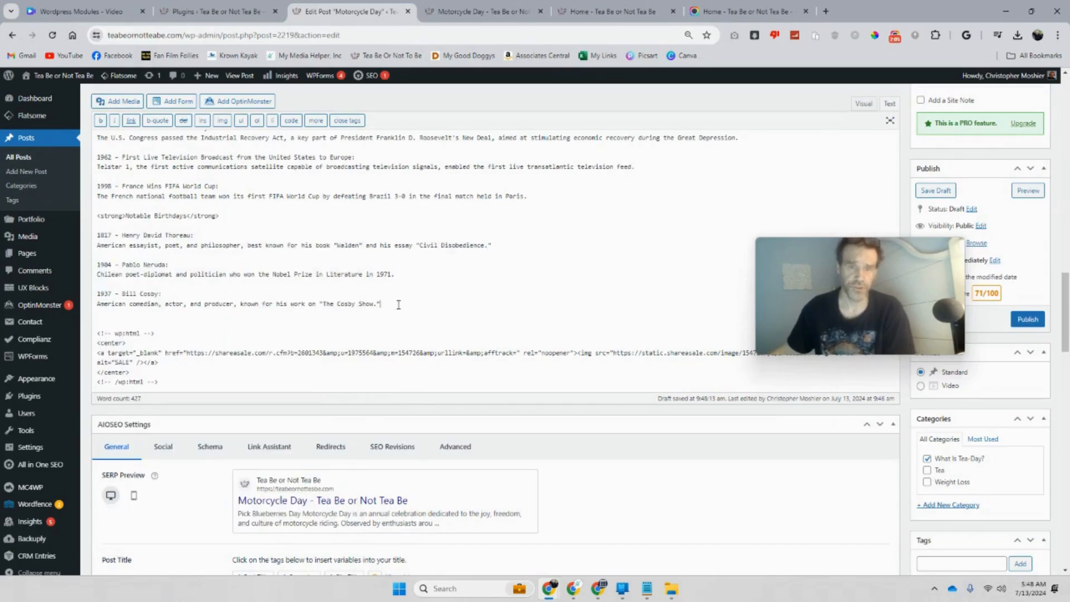
pyautogui.press('Return')
pyautogui.press('Return')
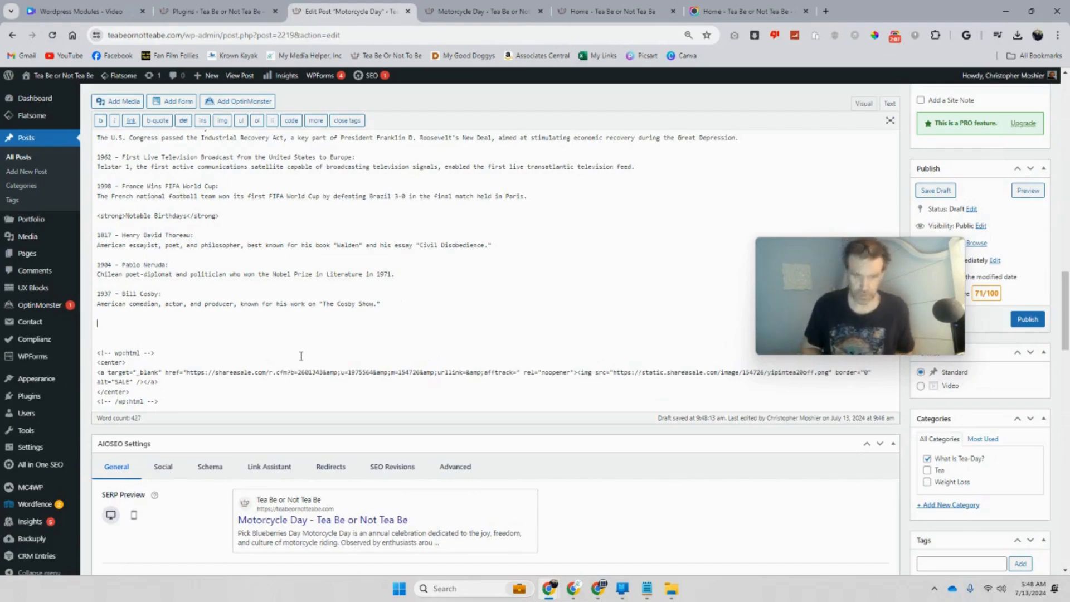
pyautogui.hotkey('ctrl', 'v')
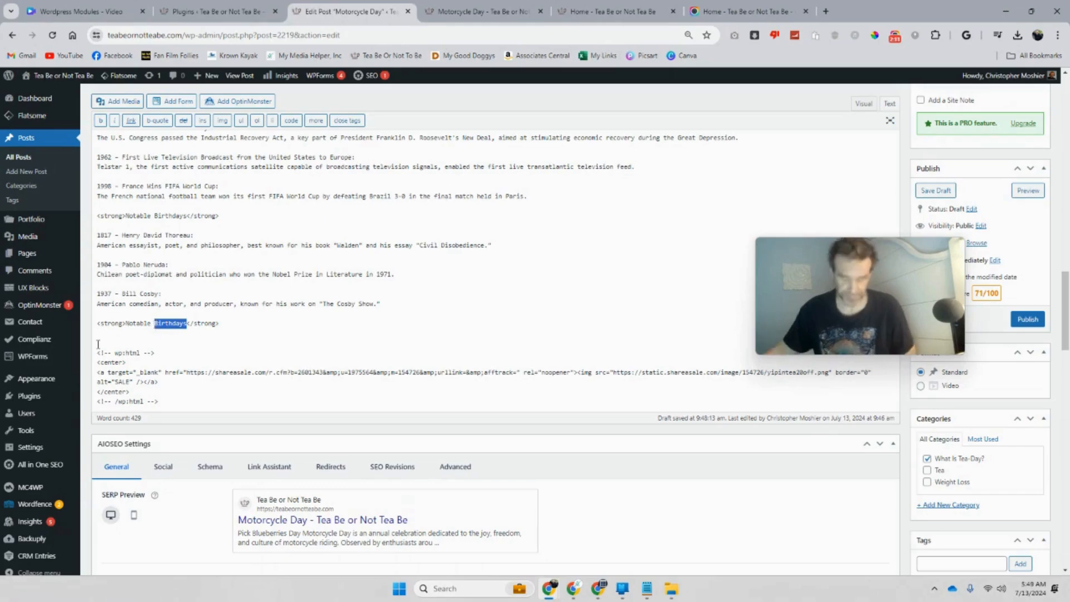
pyautogui.write('Deaths')
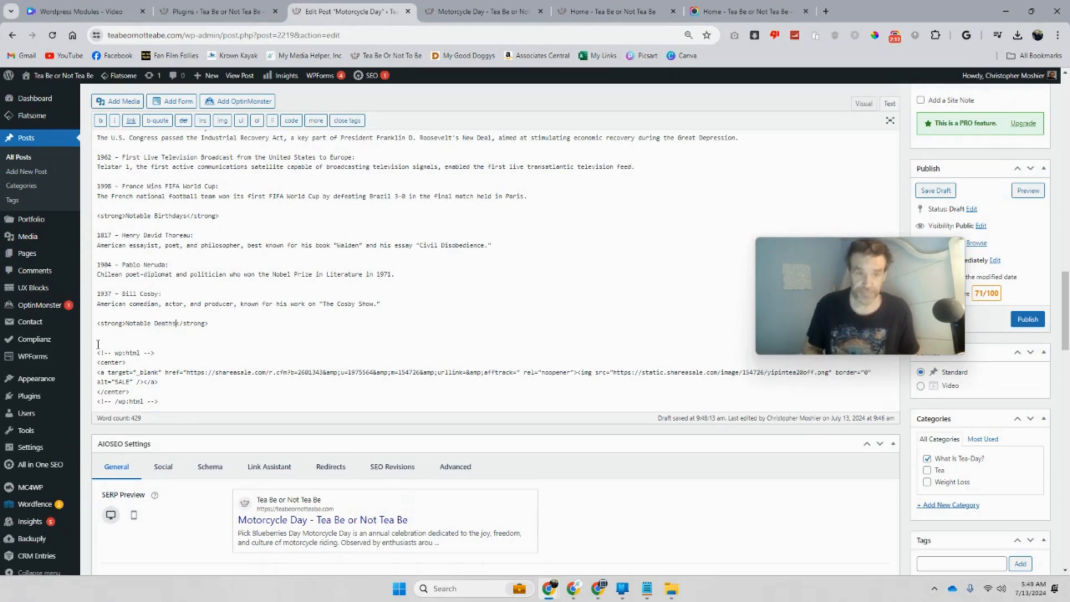
# - Copy the "Notable Deaths" heading text, switch to ChatGPT and submit it as a prompt in the July 12th conversation
pyautogui.moveTo(175, 323); pyautogui.dragTo(127, 322)
pyautogui.rightClick(146, 324)
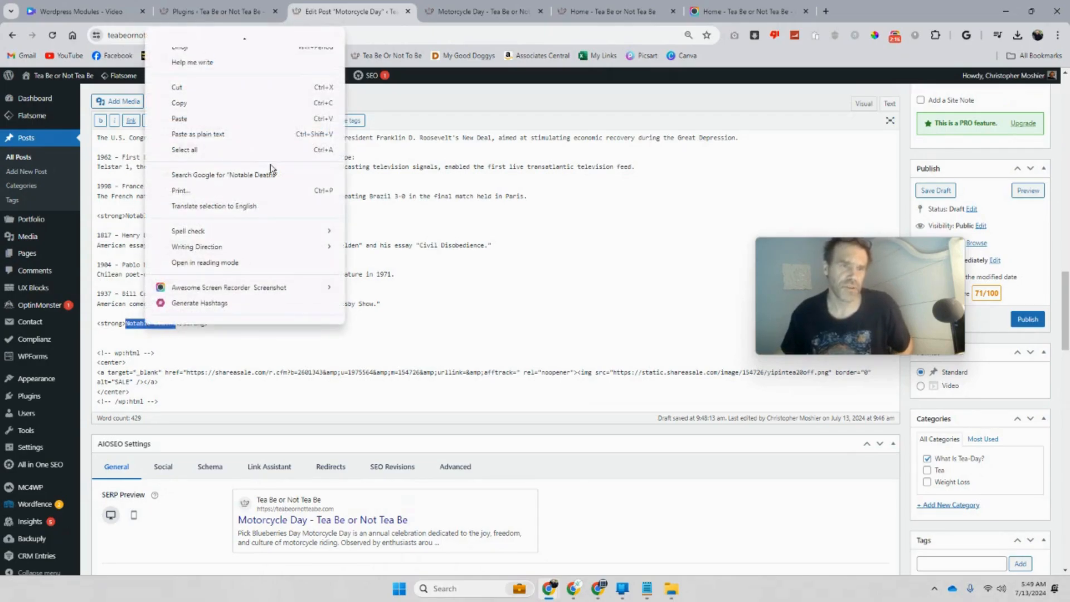
pyautogui.click(215, 109)
pyautogui.click(571, 588)
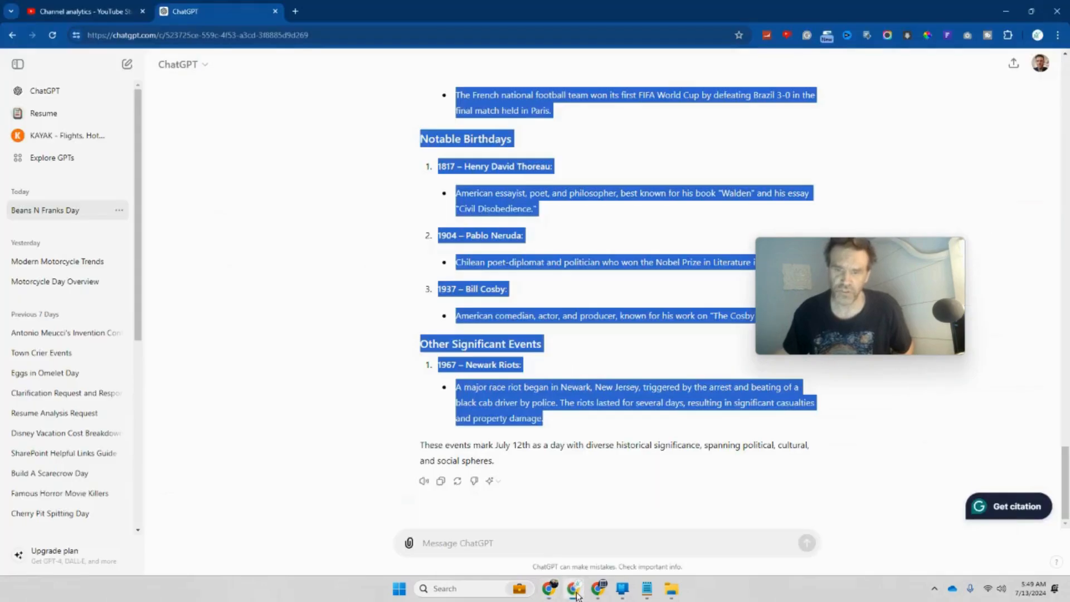
pyautogui.click(462, 533)
pyautogui.rightClick(462, 533)
pyautogui.click(493, 359)
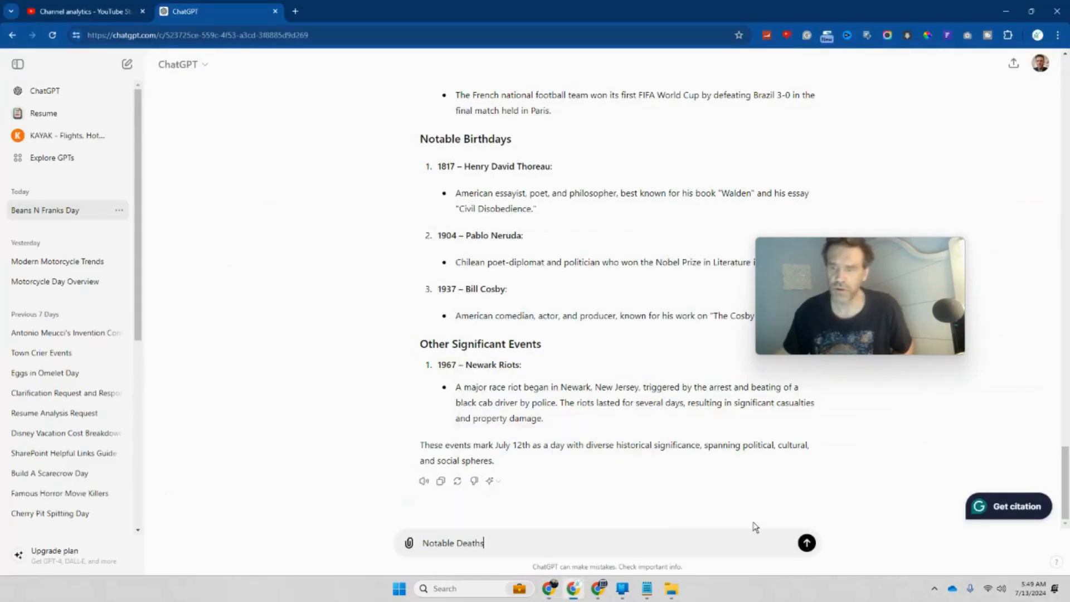
pyautogui.click(806, 544)
pyautogui.moveTo(647, 592)
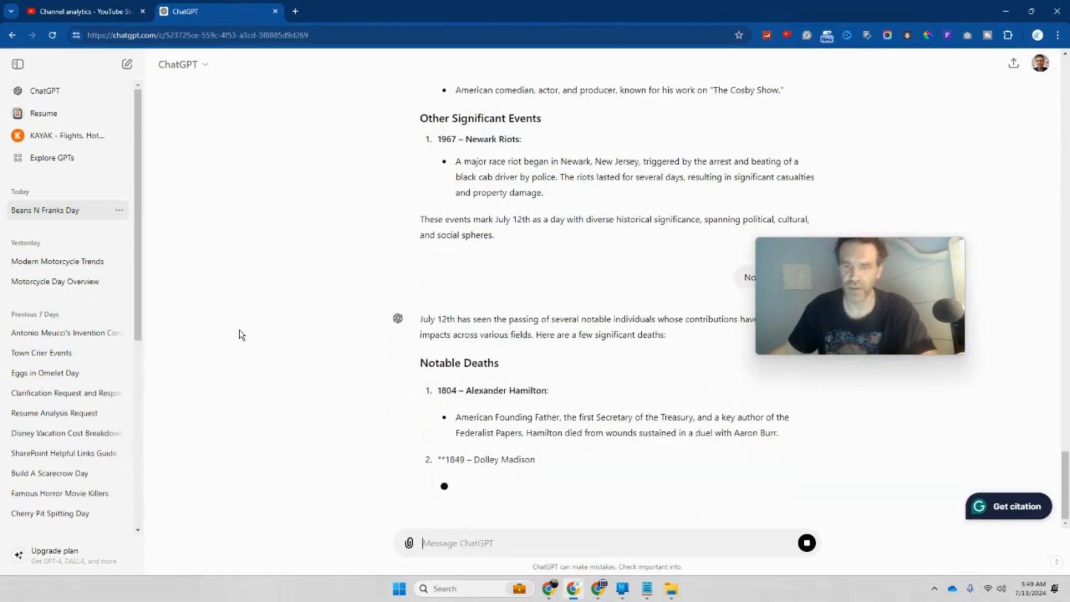
# - Copy the generated list from the "Notable Deaths" heading through the end of the 2020 entry
pyautogui.moveTo(854, 296); pyautogui.dragTo(852, 164)
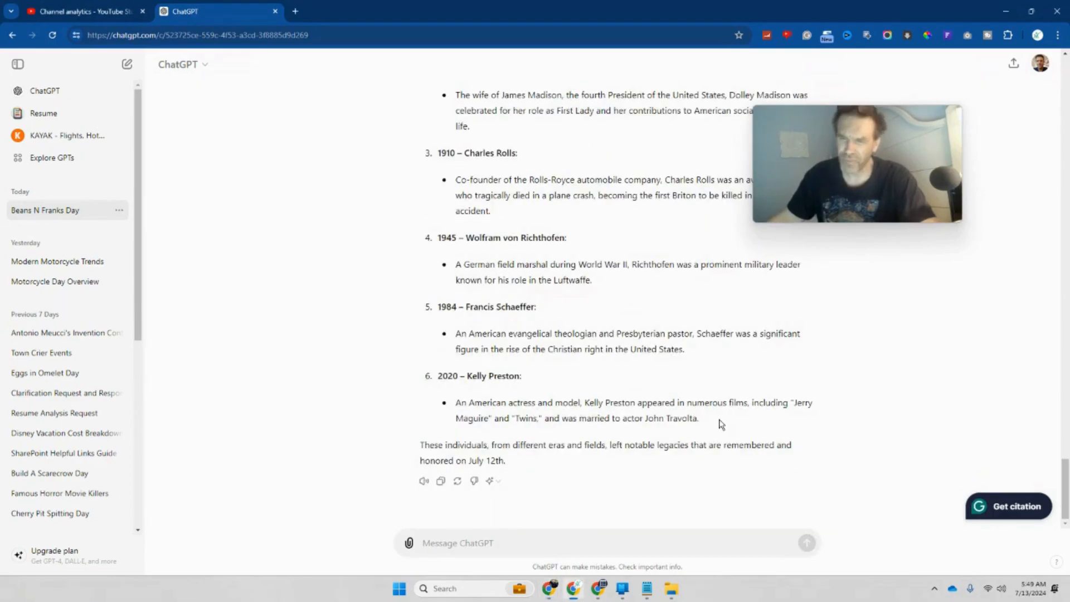
pyautogui.moveTo(699, 419); pyautogui.dragTo(433, 355)
pyautogui.rightClick(433, 355)
pyautogui.click(464, 366)
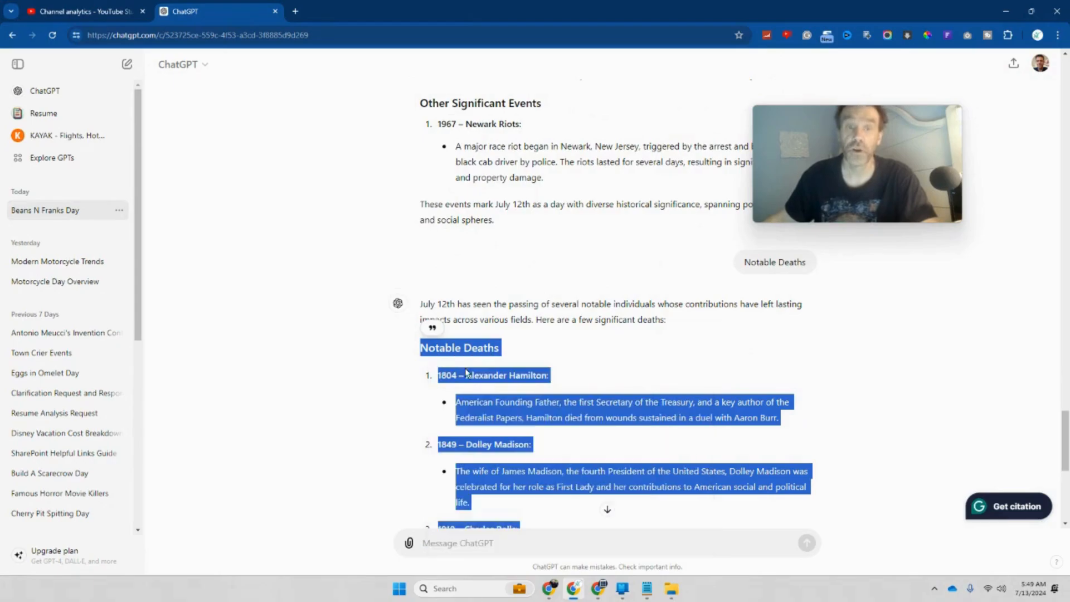
# - Switch back to the WordPress post, paste the list below the bold "Notable Deaths" heading and delete the duplicate heading line
pyautogui.click(548, 590)
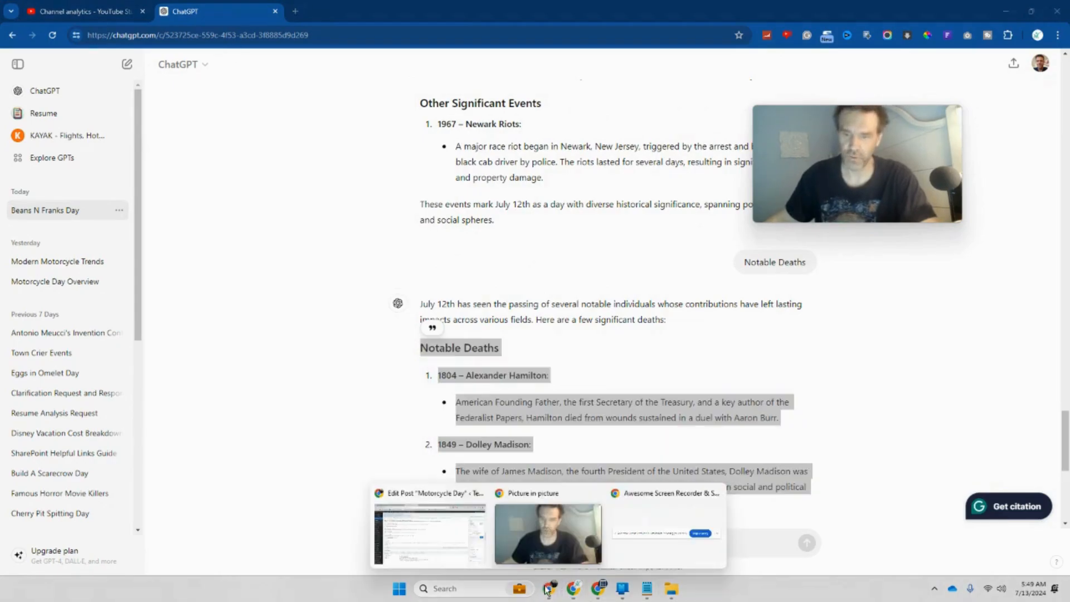
pyautogui.click(405, 554)
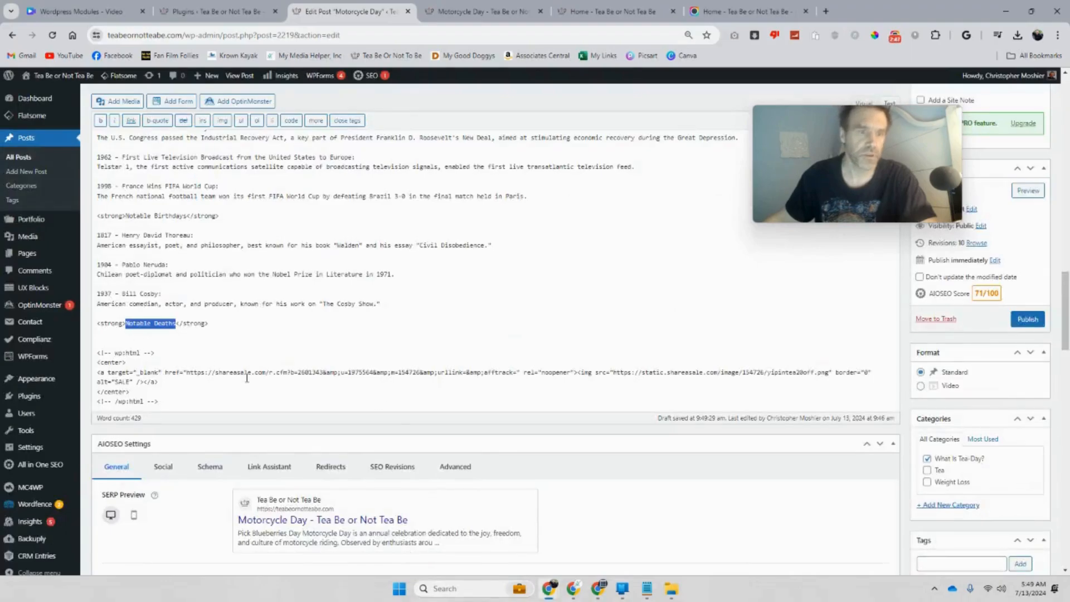
pyautogui.click(243, 329)
pyautogui.press('Return')
pyautogui.press('Return')
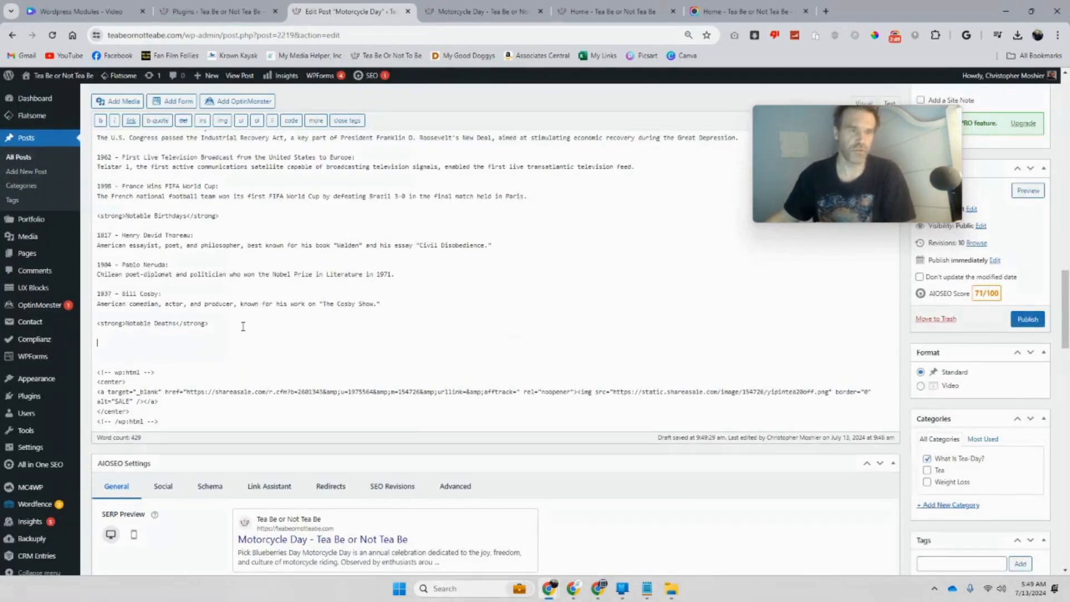
pyautogui.hotkey('ctrl', 'v')
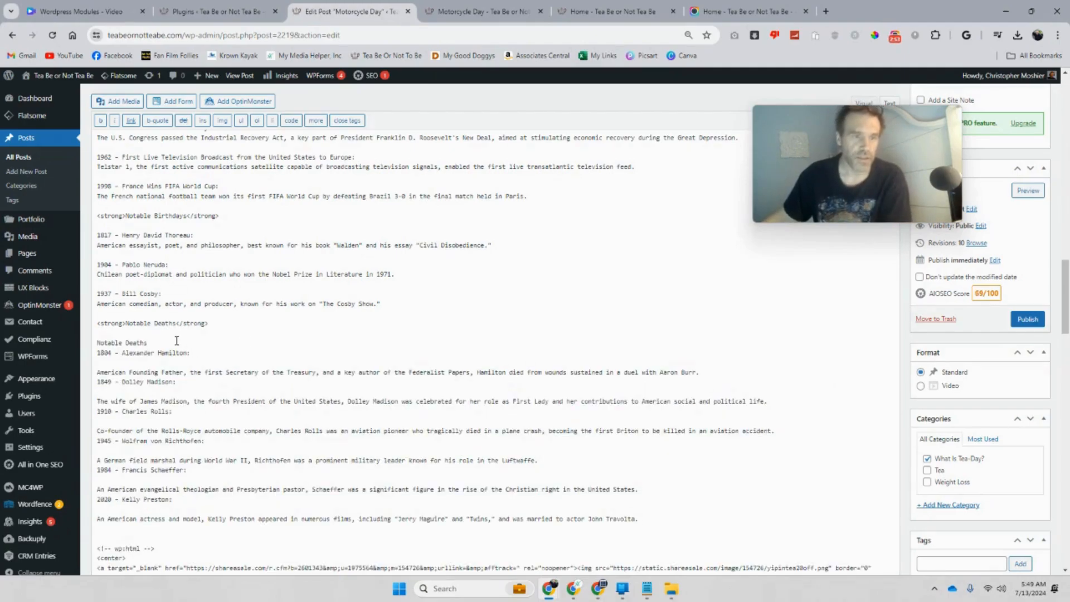
pyautogui.moveTo(177, 341); pyautogui.dragTo(96, 343)
pyautogui.press('BackSpace')
pyautogui.press('BackSpace')
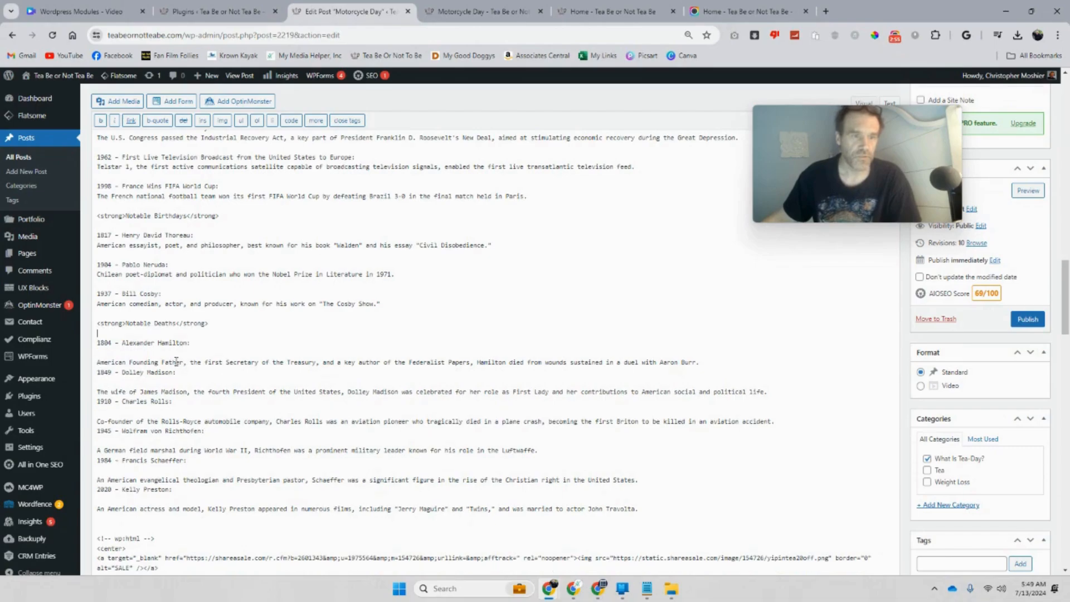
# - Place the 1804 and 1849 death descriptions directly below their titles and add a blank line after each entry
pyautogui.press('BackSpace')
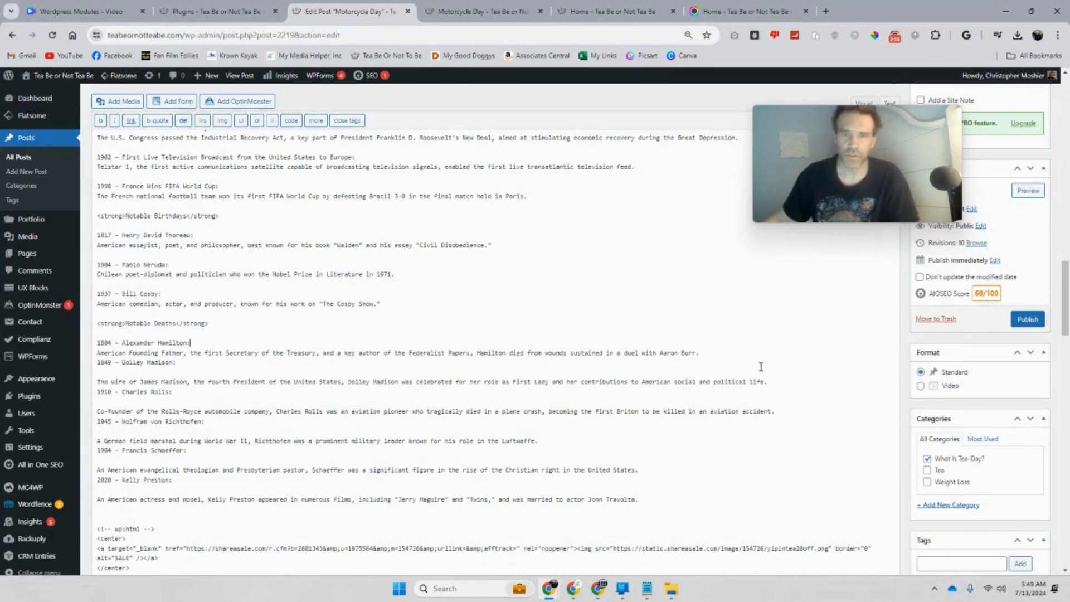
pyautogui.click(719, 353)
pyautogui.press('Return')
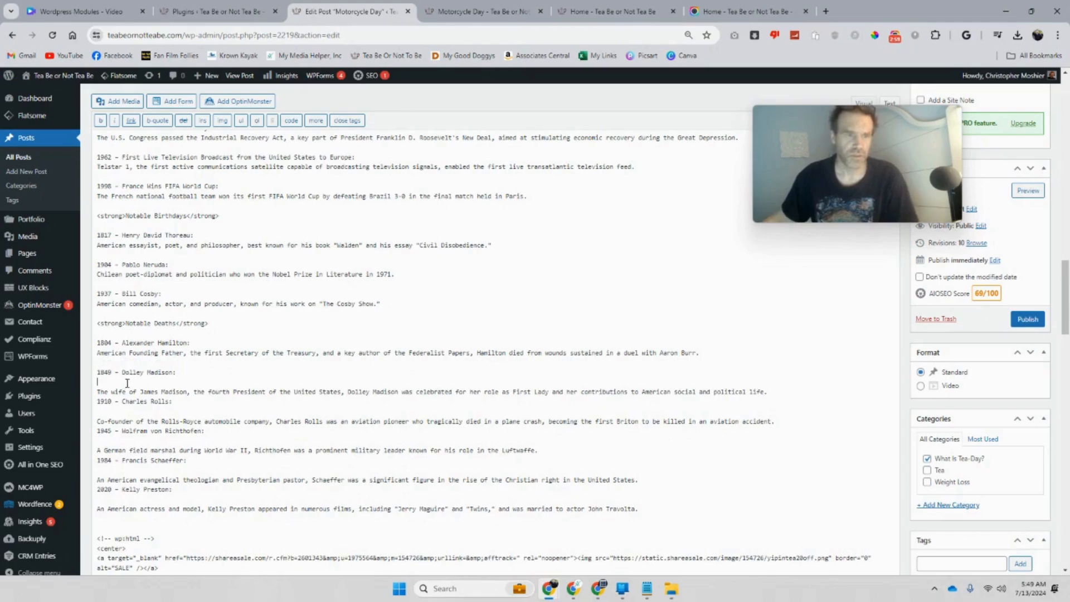
pyautogui.press('BackSpace')
pyautogui.click(782, 386)
pyautogui.press('Return')
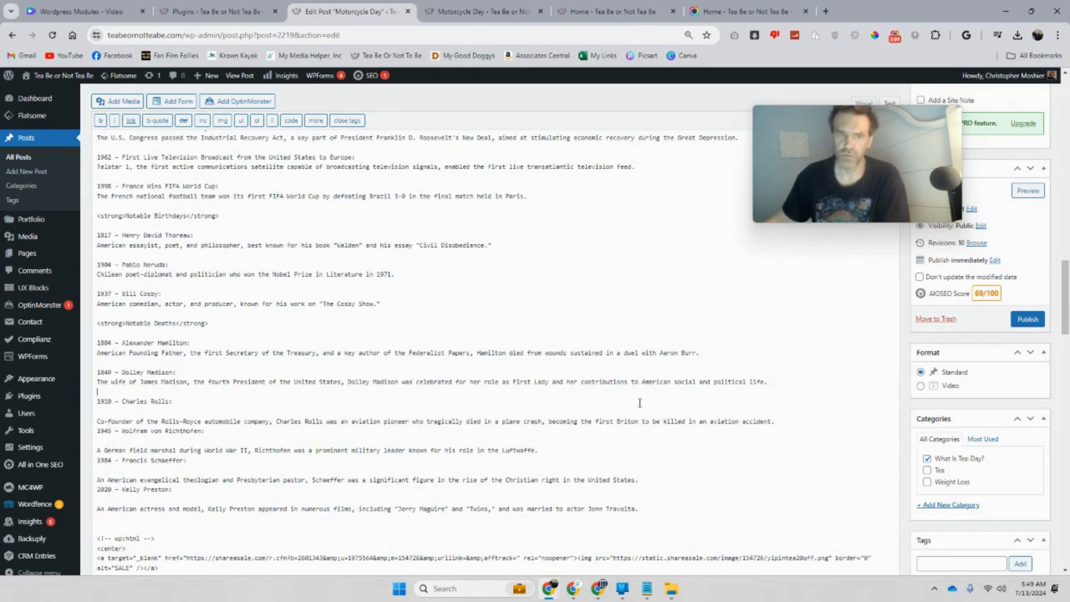
# - Remove the blank lines under the 1910 and 1945 titles and add one after each of these entries
pyautogui.press('BackSpace')
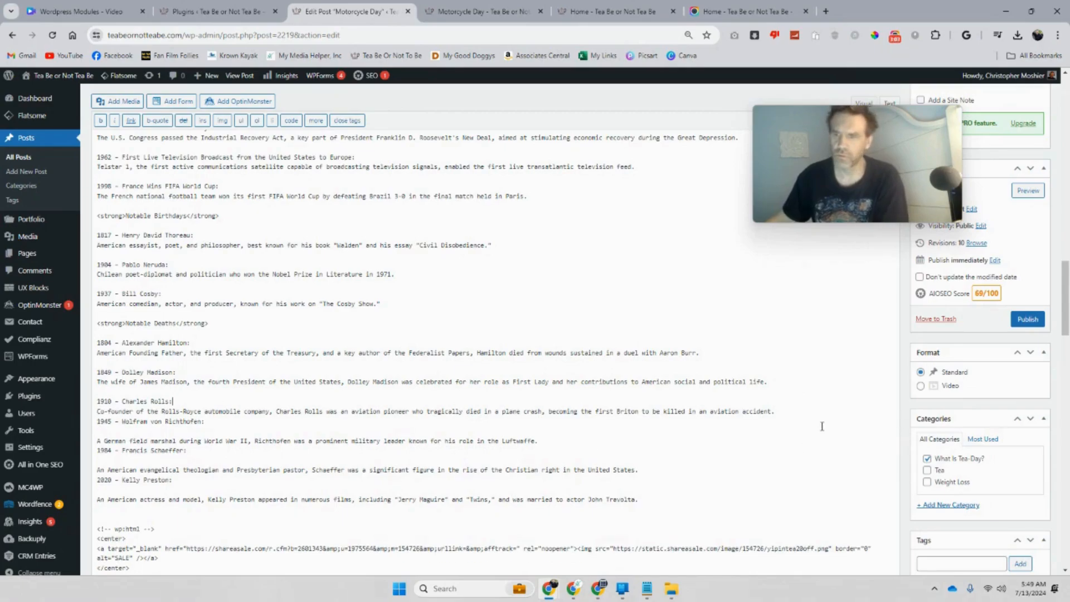
pyautogui.press('Return')
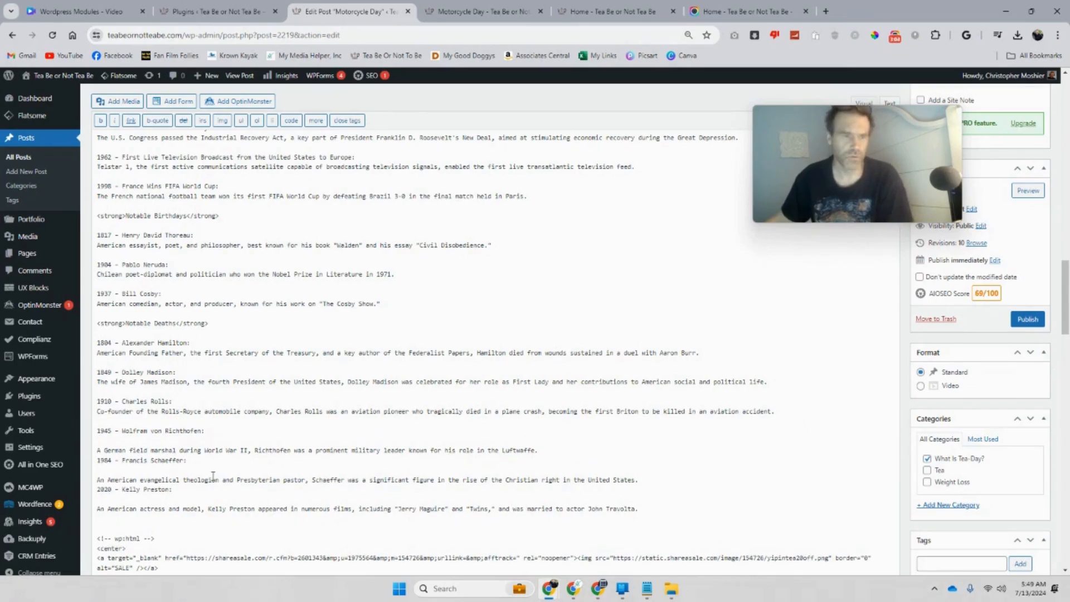
pyautogui.click(202, 441)
pyautogui.press('BackSpace')
pyautogui.press('Return')
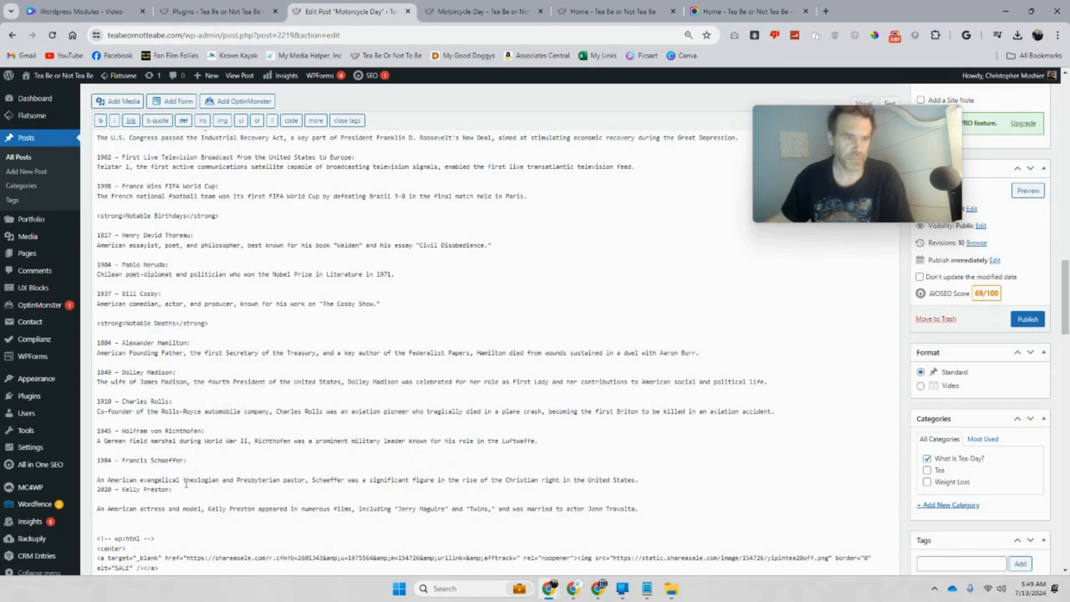
# - Close the gaps under the 1984 and 2020 titles, separate the two entries, and remove the extra blank line before the HTML block
pyautogui.press('BackSpace')
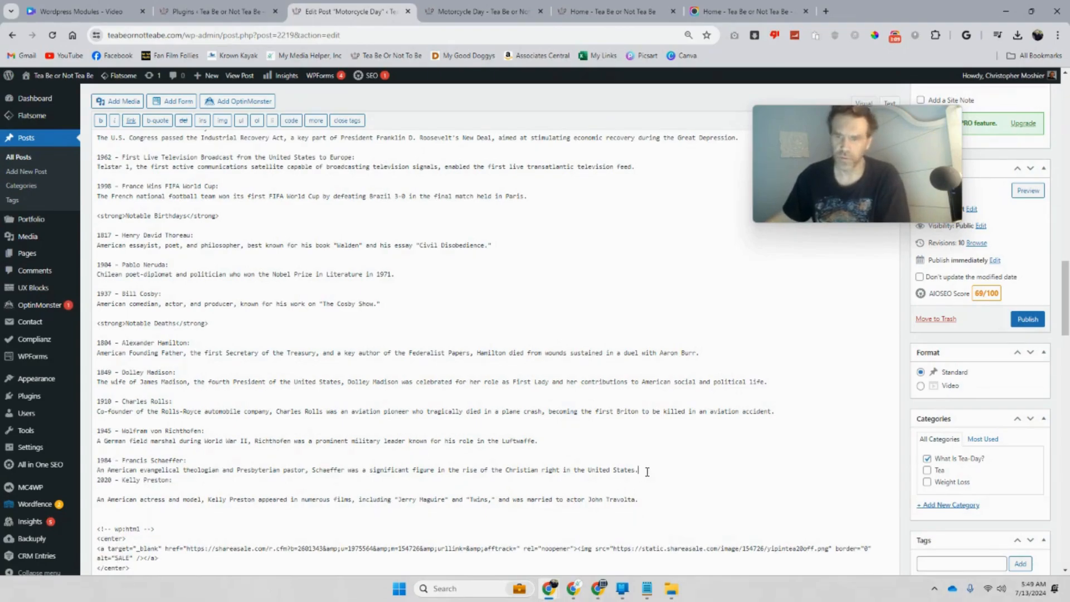
pyautogui.press('Return')
pyautogui.click(165, 499)
pyautogui.press('BackSpace')
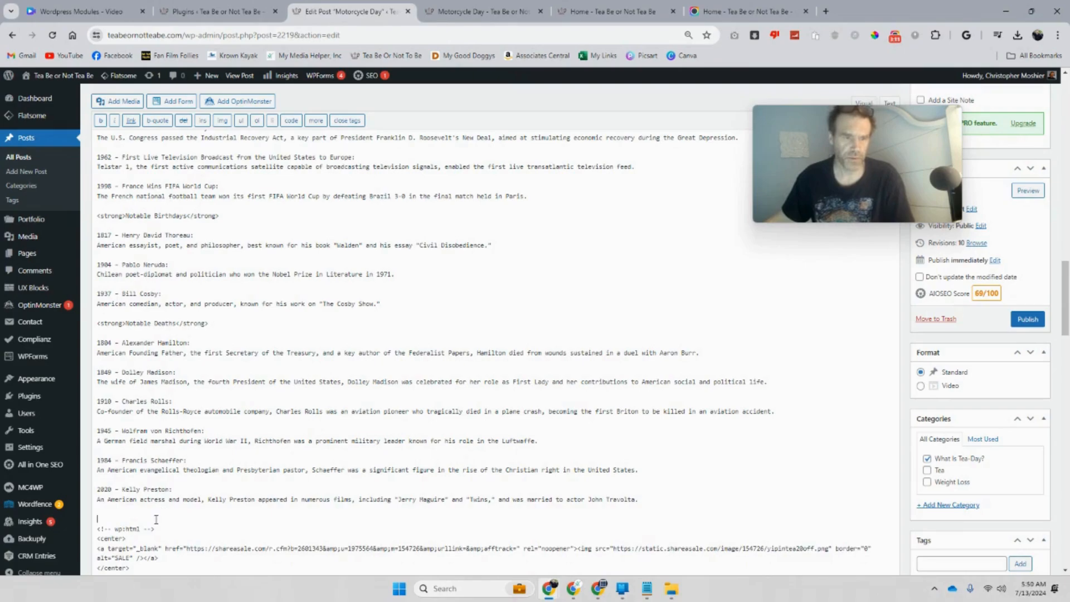
pyautogui.press('BackSpace')
# - Review the post settings below the editor, including the discussion options, revisions, categories and SEO page analysis
pyautogui.scroll(-2, 466, 482)
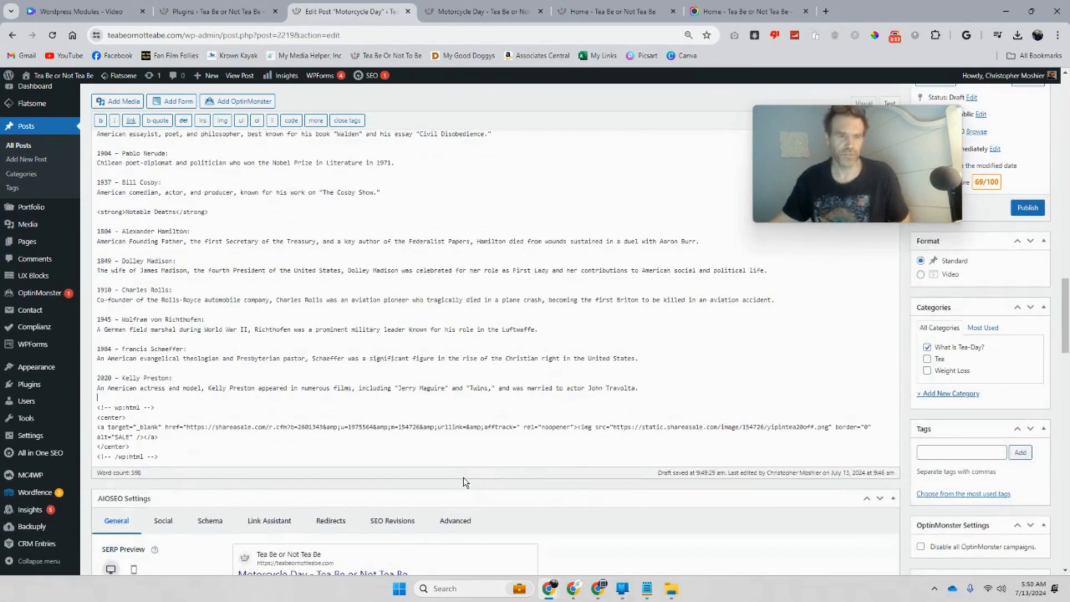
pyautogui.scroll(-20, 466, 483)
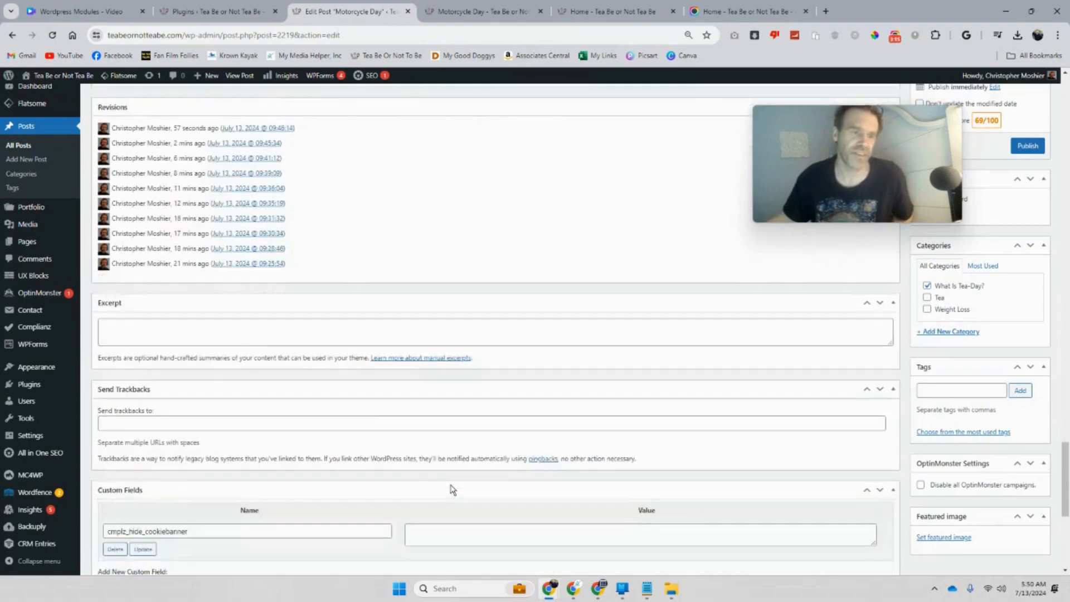
pyautogui.scroll(-6, 452, 489)
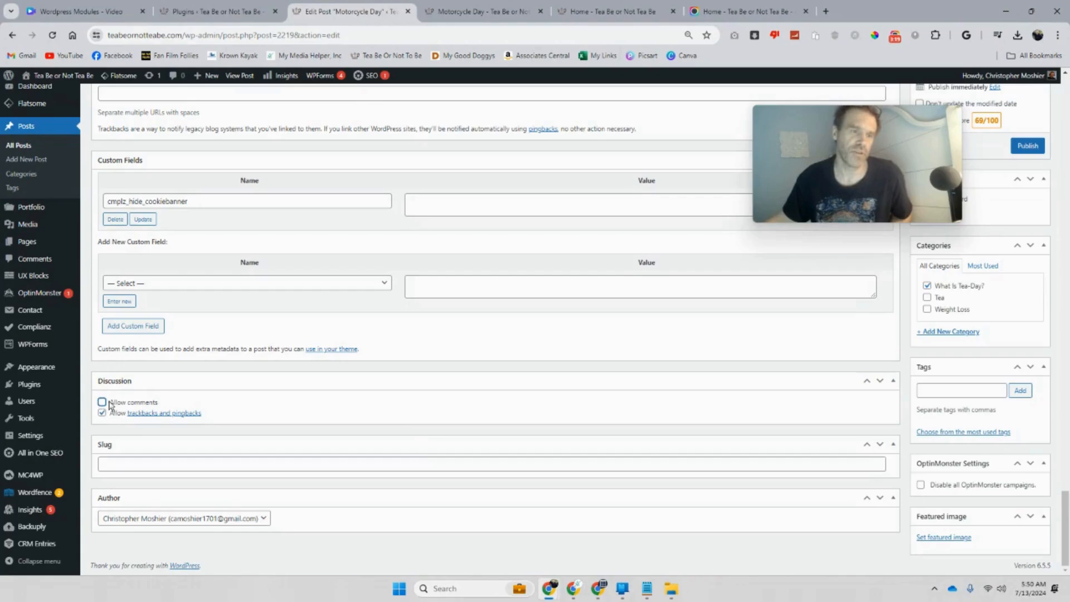
pyautogui.scroll(4, 928, 499)
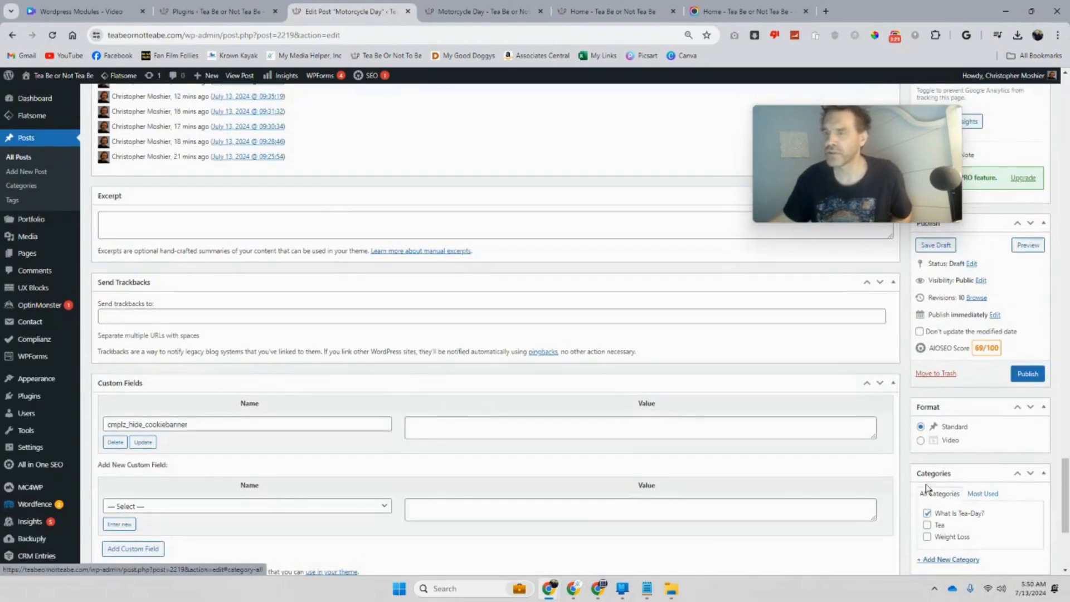
pyautogui.scroll(6, 930, 507)
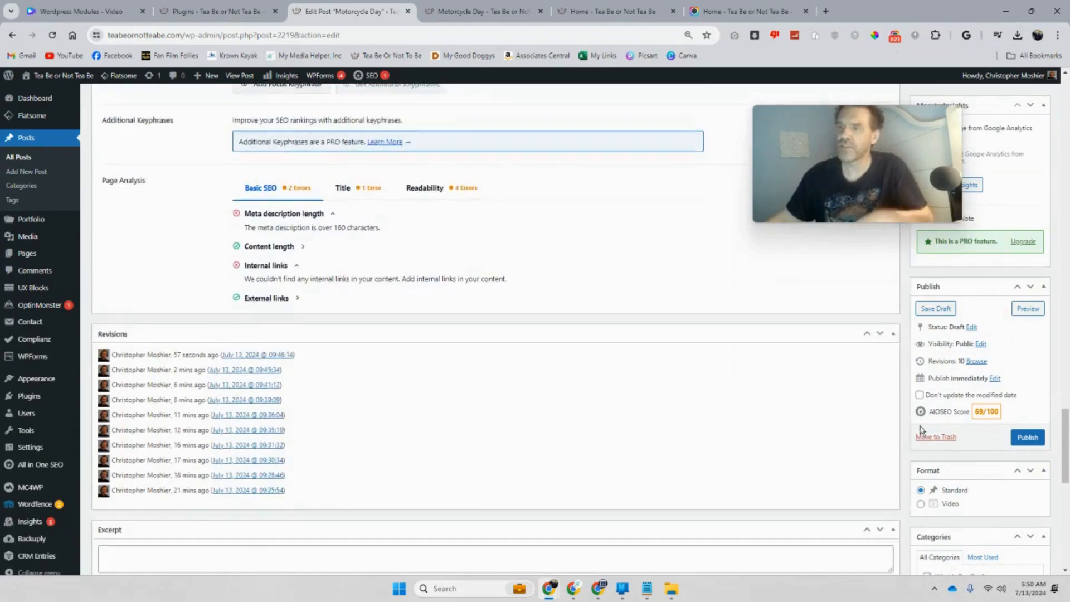
pyautogui.scroll(3, 921, 429)
pyautogui.moveTo(868, 162); pyautogui.dragTo(719, 468)
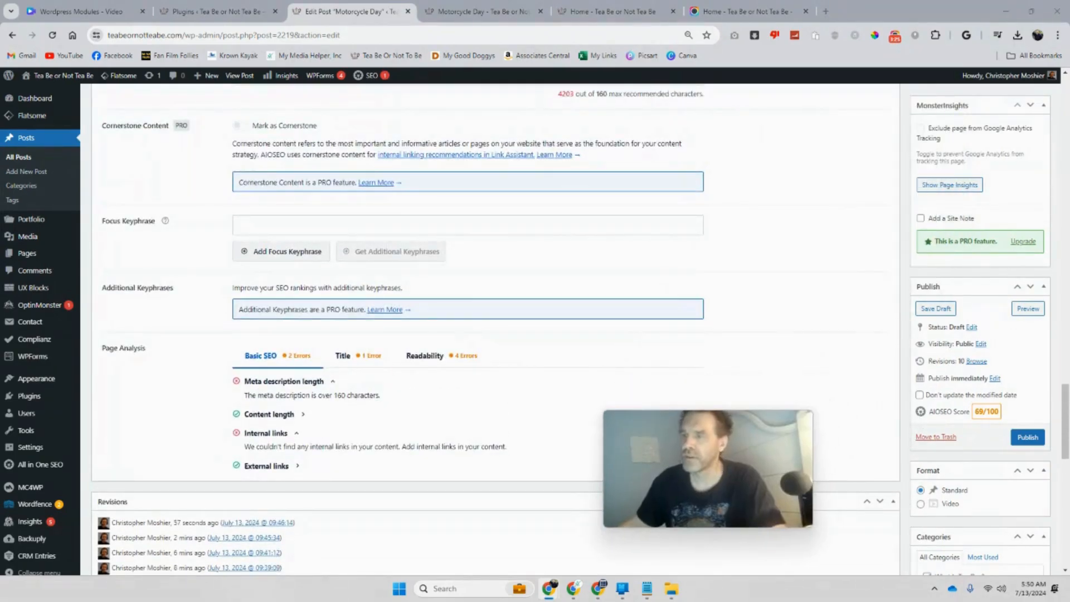
# - Set the post's publish date to July 12, 2024, save the draft, and check the remaining settings down to the featured image
pyautogui.click(994, 380)
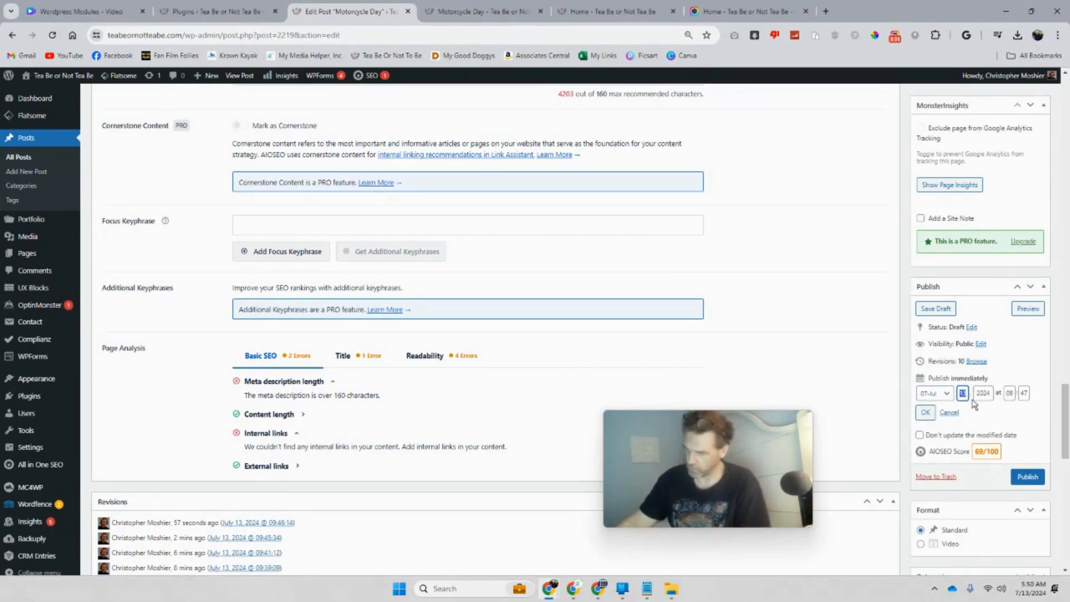
pyautogui.write('2')
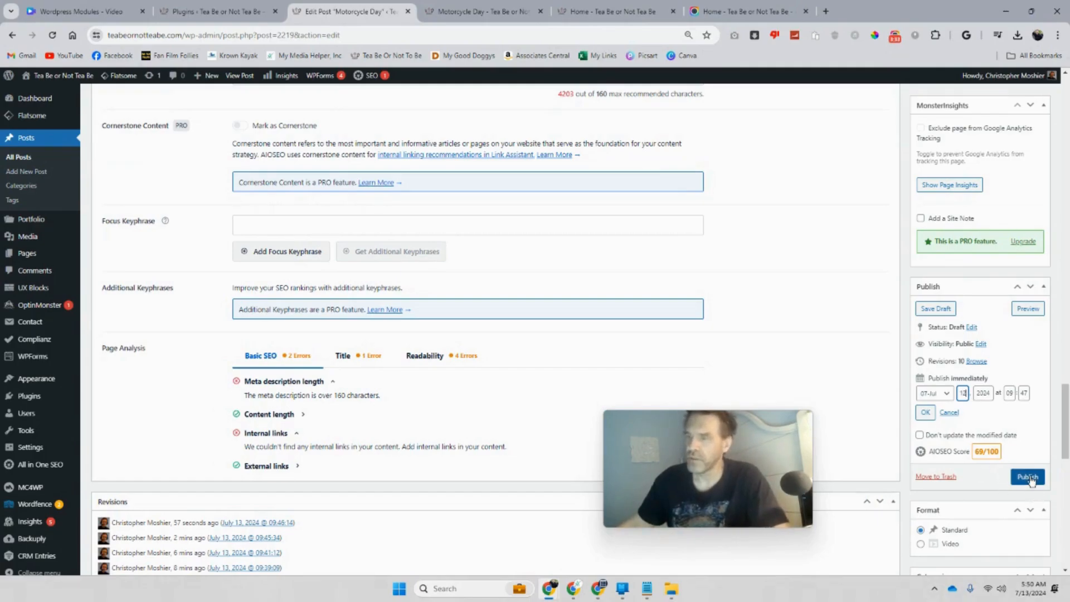
pyautogui.click(927, 310)
pyautogui.scroll(-13, 960, 446)
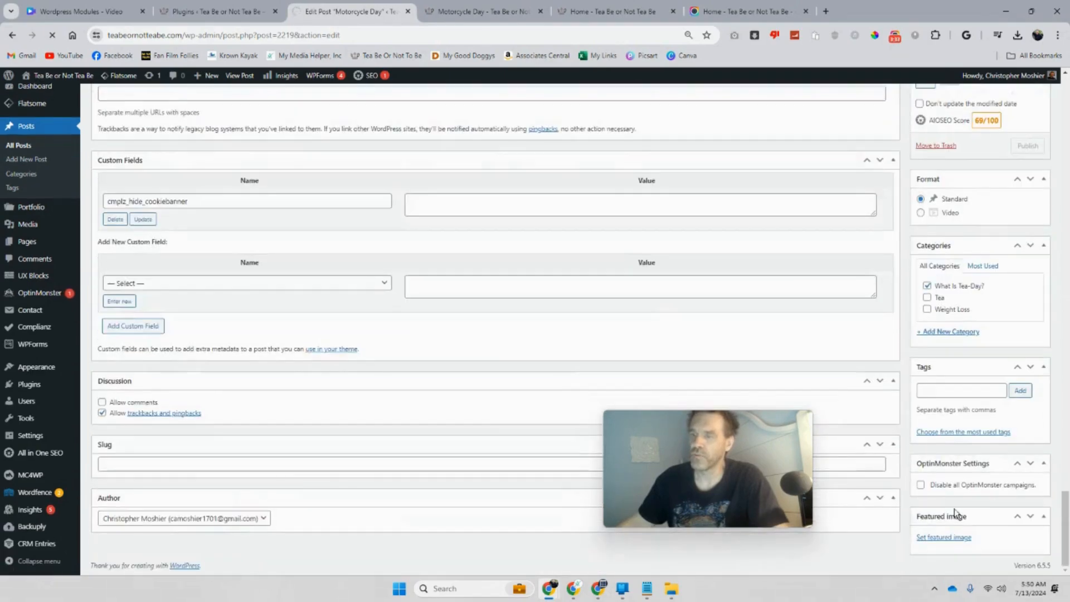
pyautogui.scroll(-4, 944, 526)
pyautogui.scroll(-6, 944, 517)
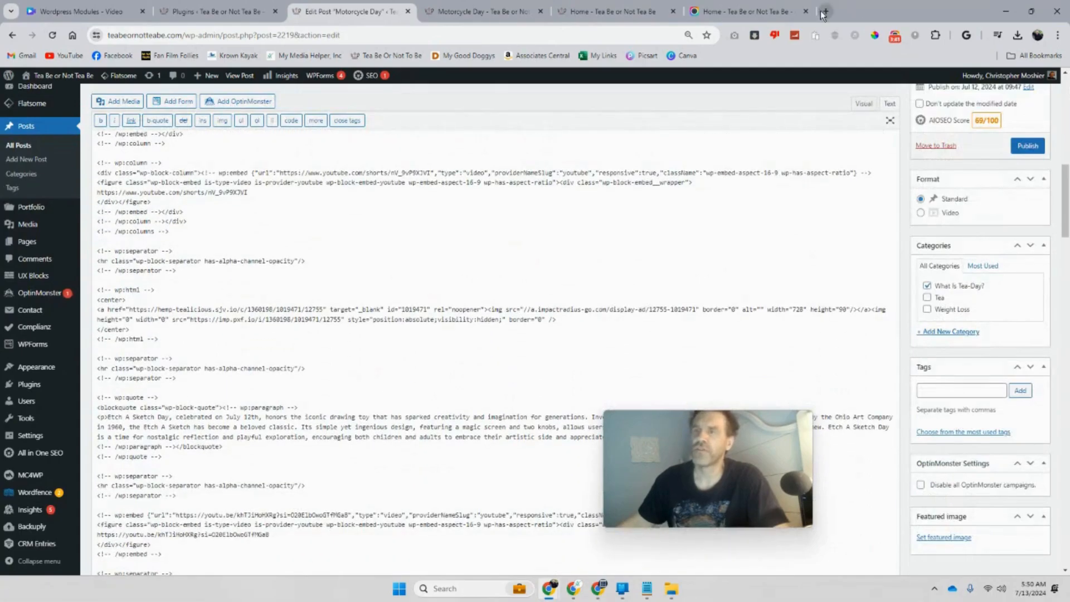
# - Open the bookmarked Pexels site in a new tab and search its free photos for "motorcycle"
pyautogui.click(824, 12)
pyautogui.click(1037, 55)
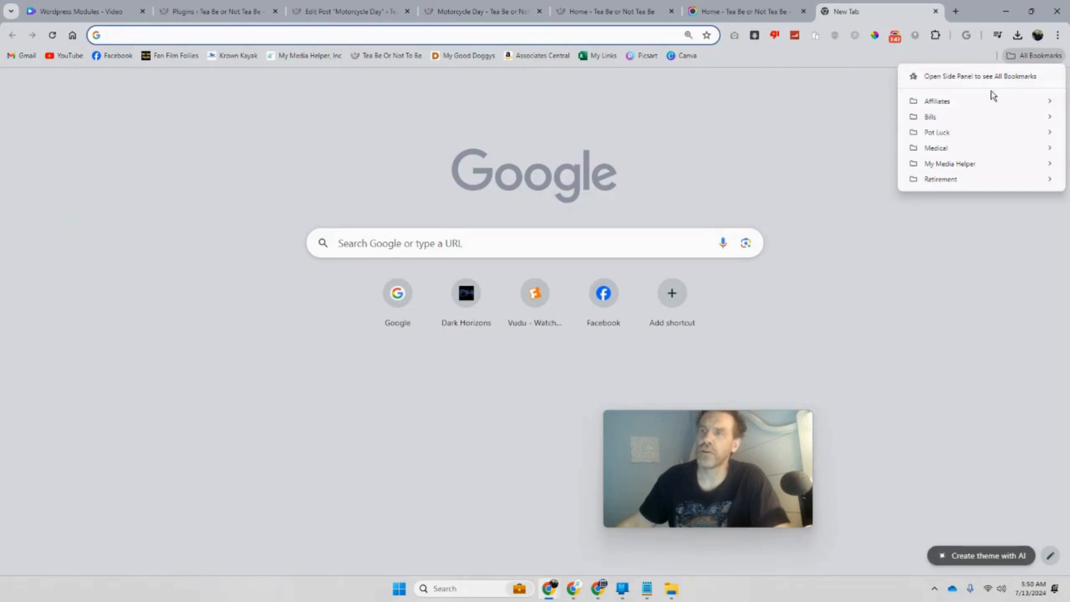
pyautogui.moveTo(977, 103)
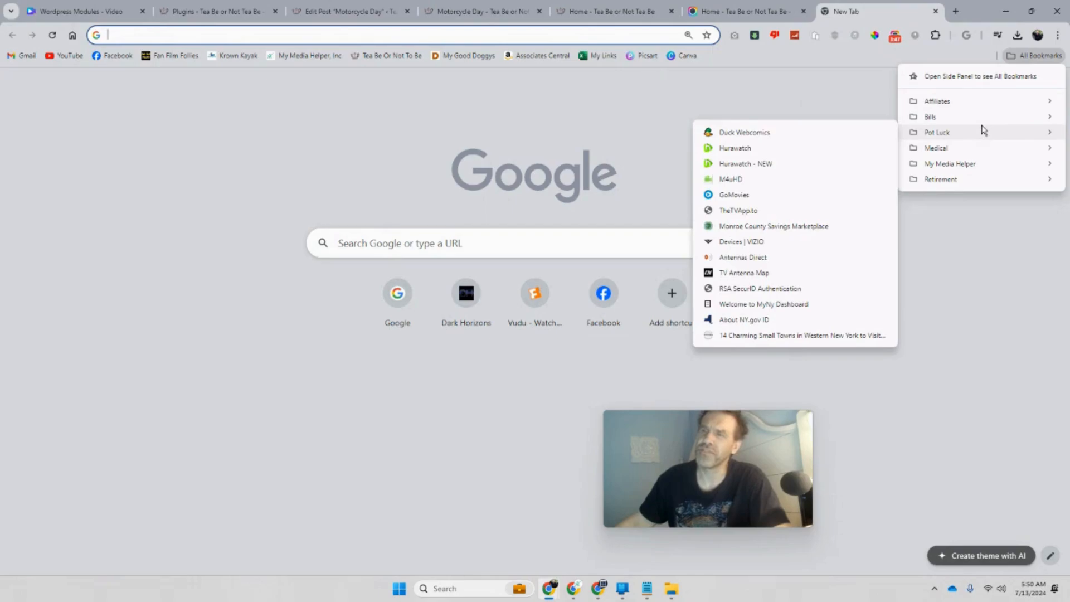
pyautogui.moveTo(987, 150)
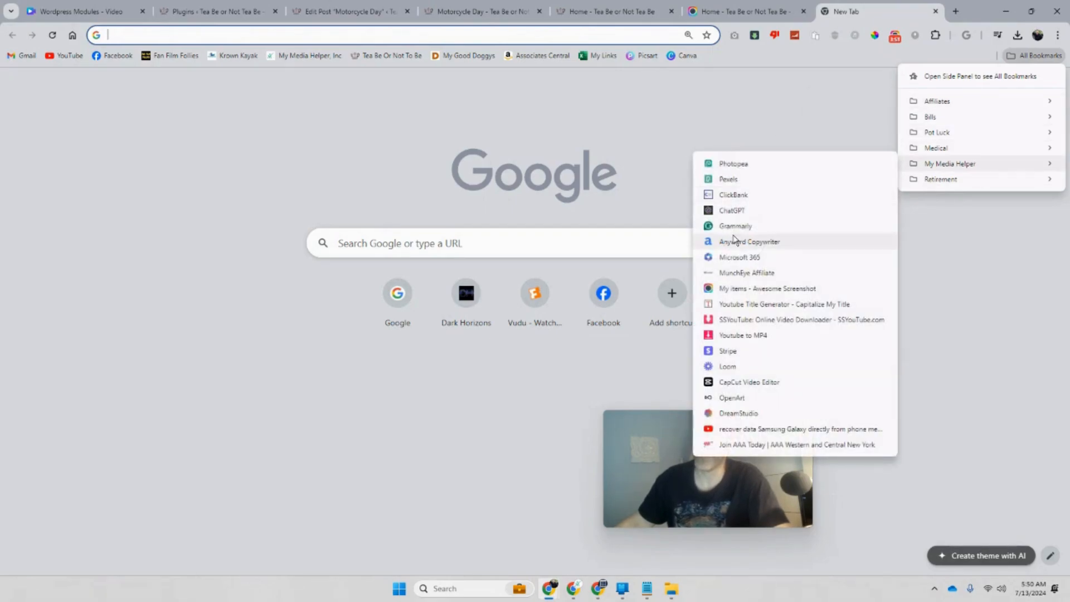
pyautogui.click(747, 182)
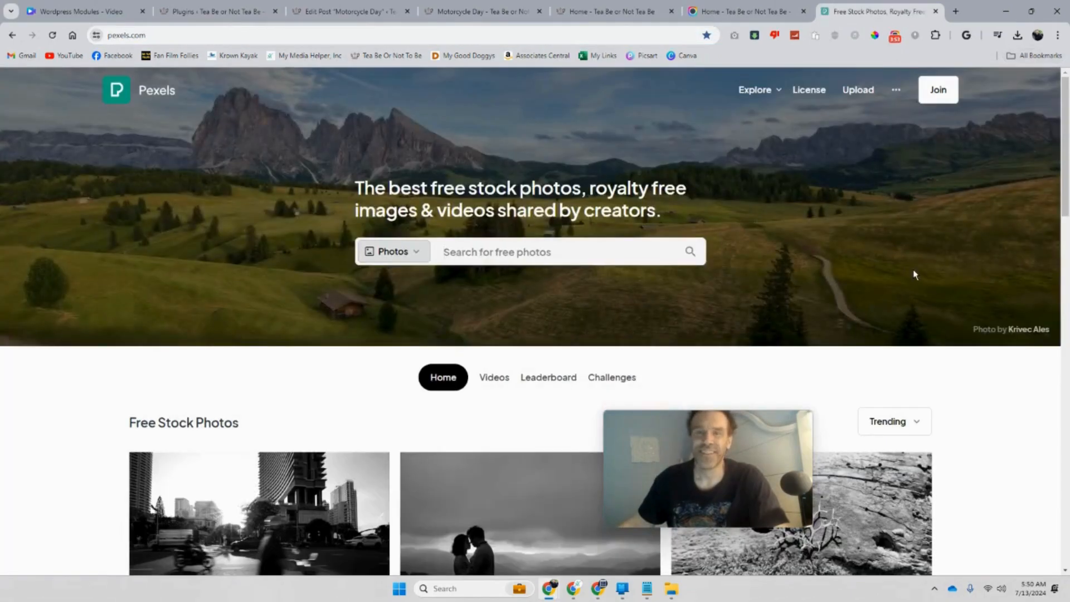
pyautogui.click(505, 252)
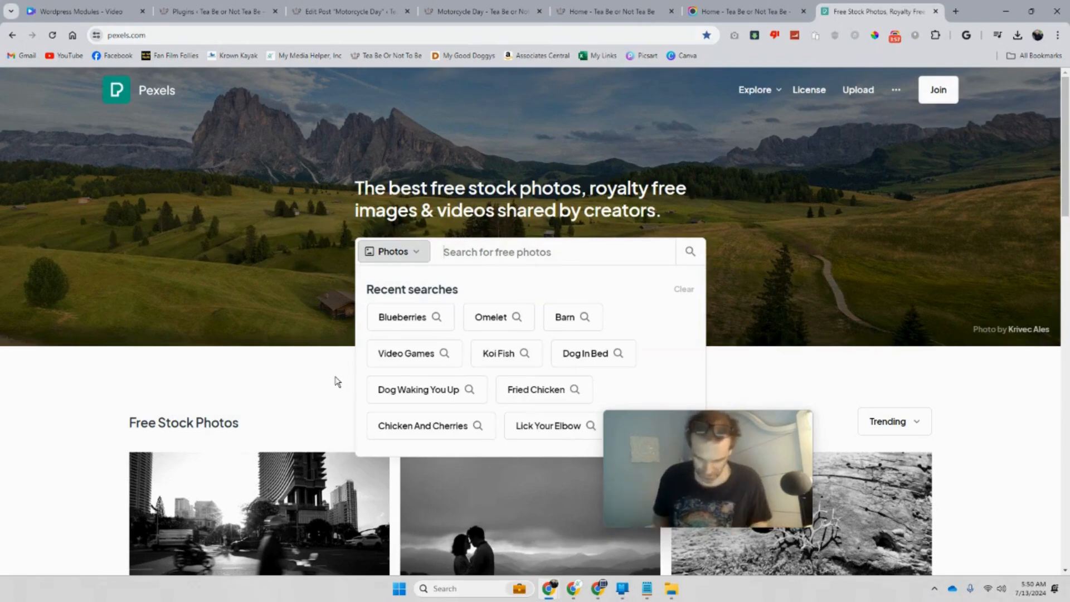
pyautogui.write('motorcycle')
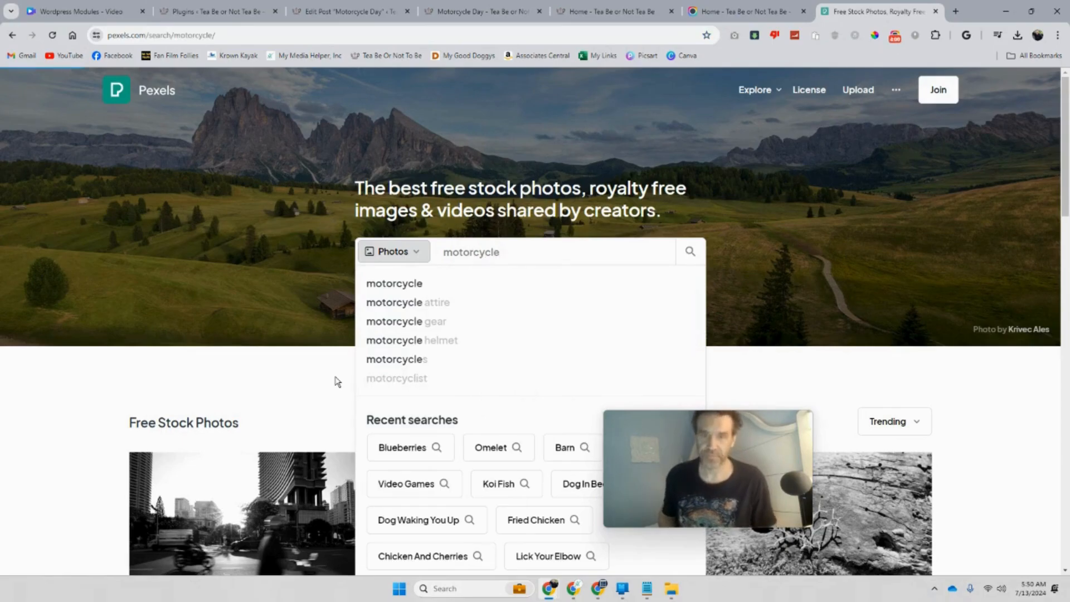
pyautogui.press('Return')
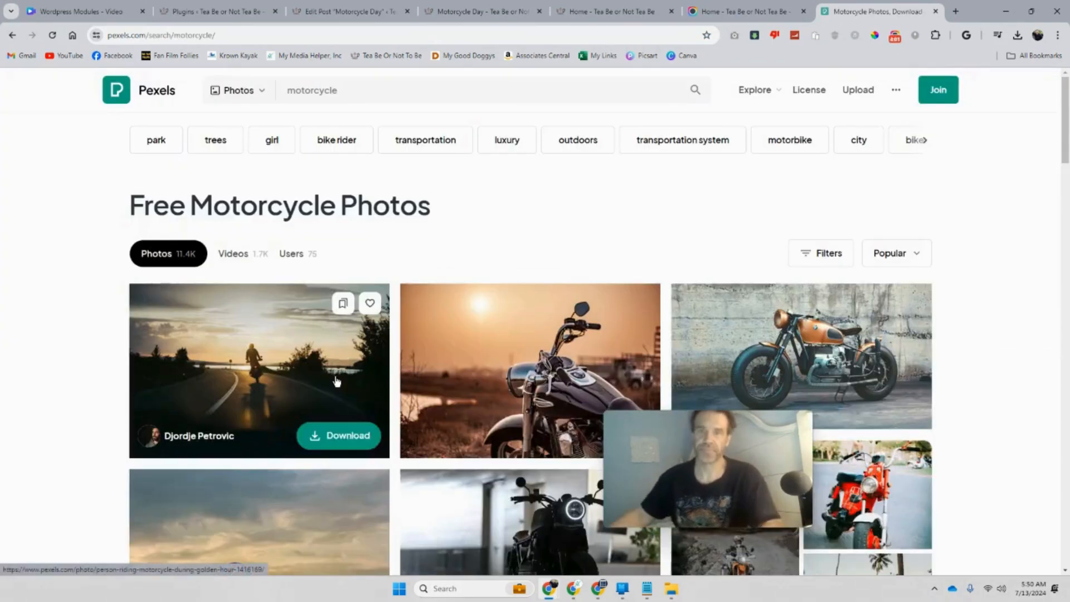
# - Browse the motorcycle photo results for an image suitable as the post's featured image
pyautogui.scroll(-2, 616, 219)
pyautogui.scroll(-5, 810, 251)
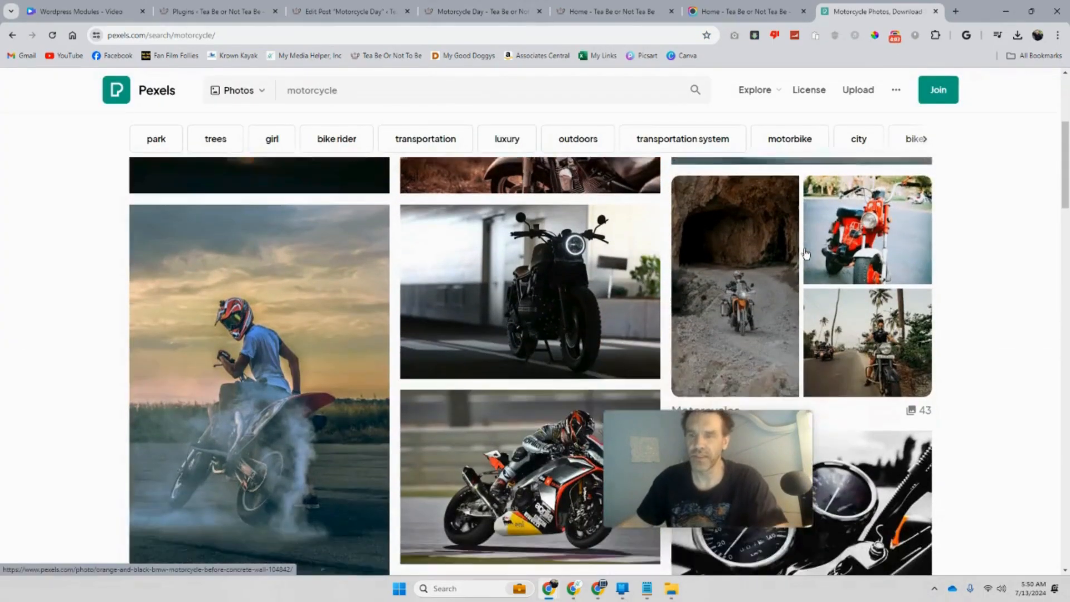
pyautogui.scroll(-4, 807, 254)
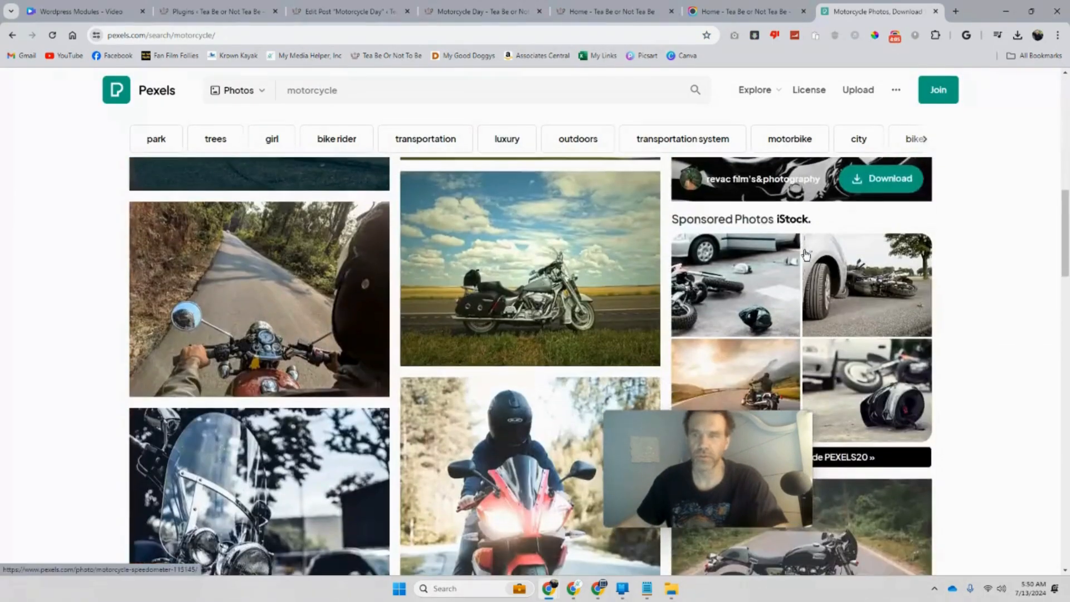
pyautogui.scroll(-3, 806, 255)
pyautogui.scroll(6, 806, 255)
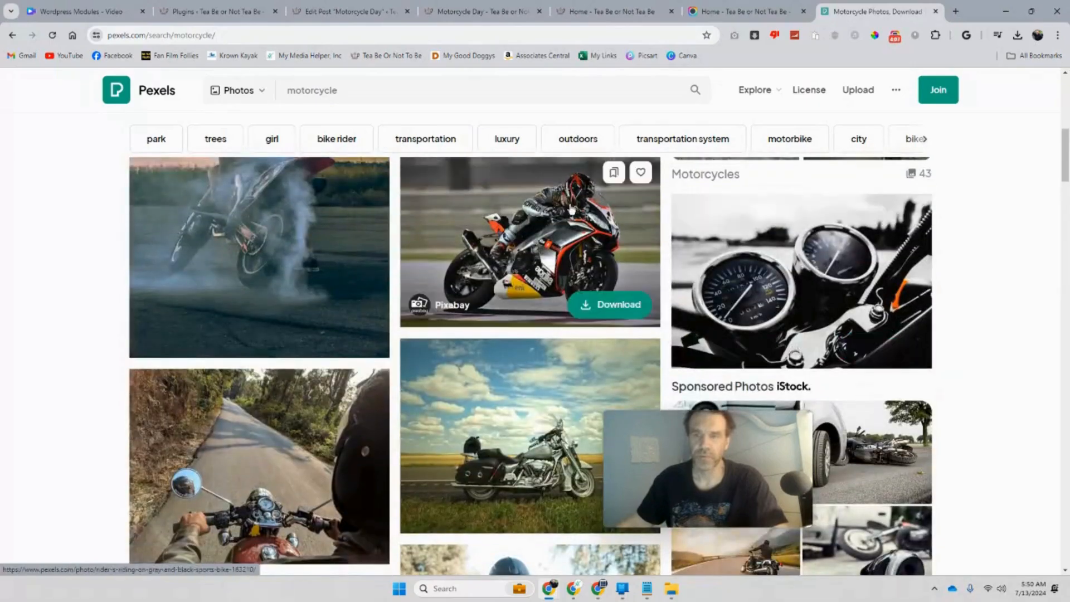
pyautogui.scroll(5, 574, 217)
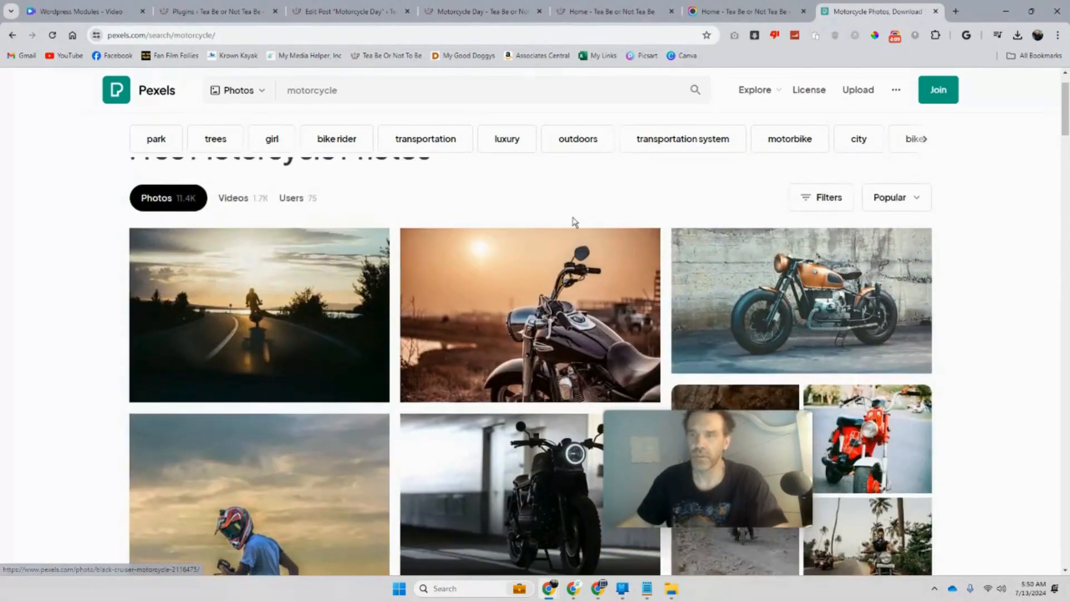
pyautogui.scroll(-12, 574, 217)
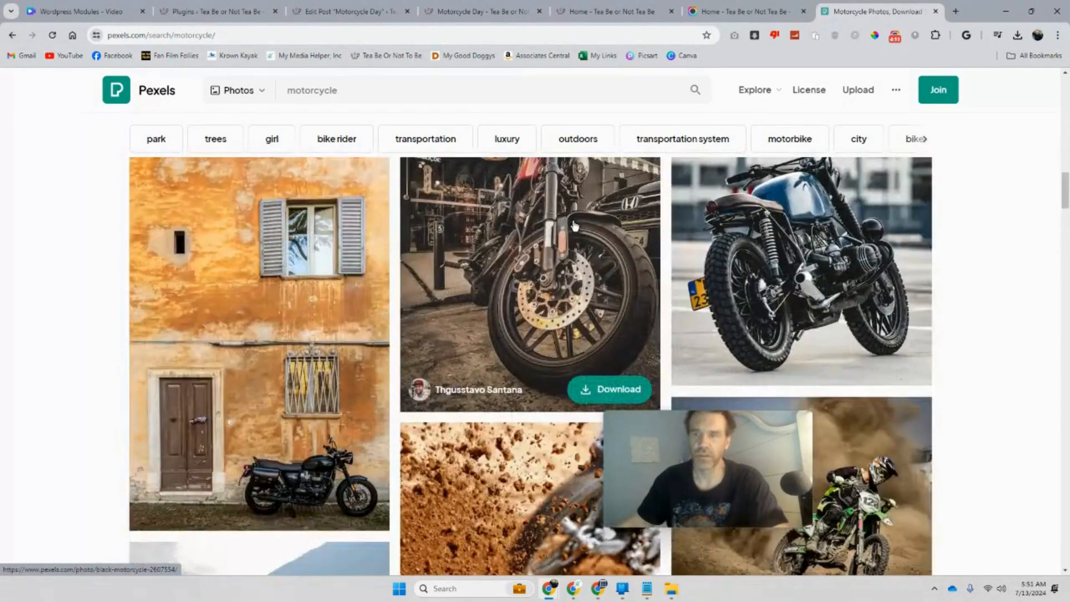
pyautogui.scroll(-5, 575, 225)
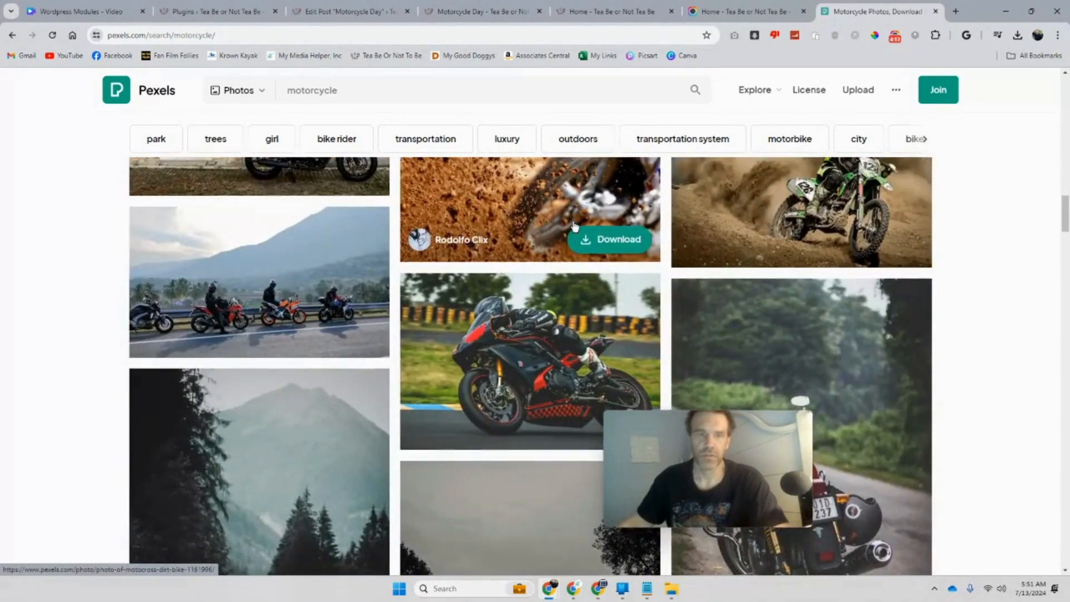
pyautogui.scroll(-6, 575, 226)
pyautogui.scroll(-3, 575, 225)
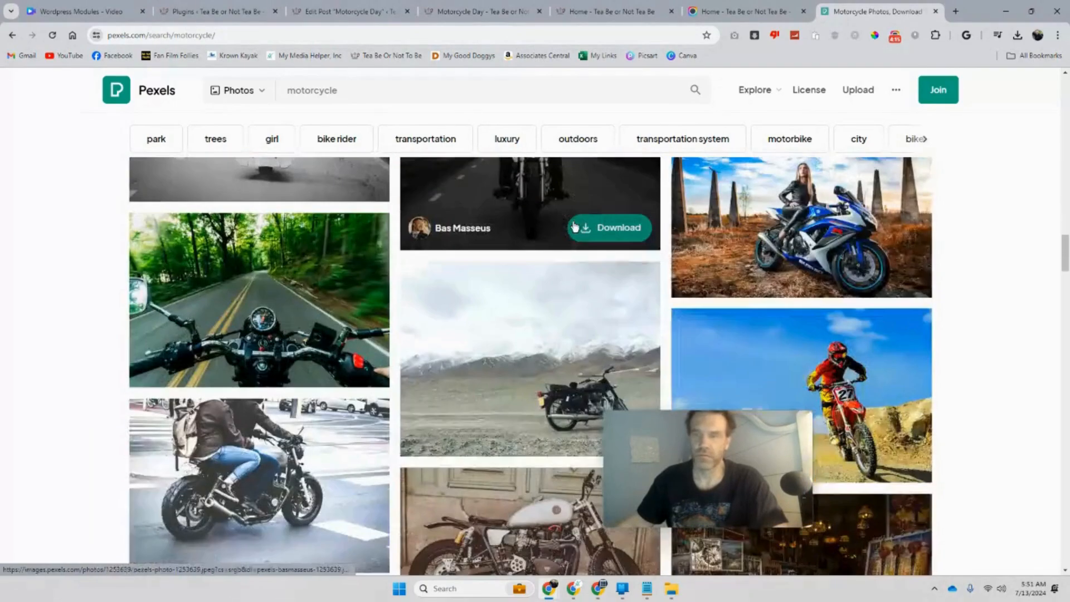
pyautogui.scroll(-1, 434, 332)
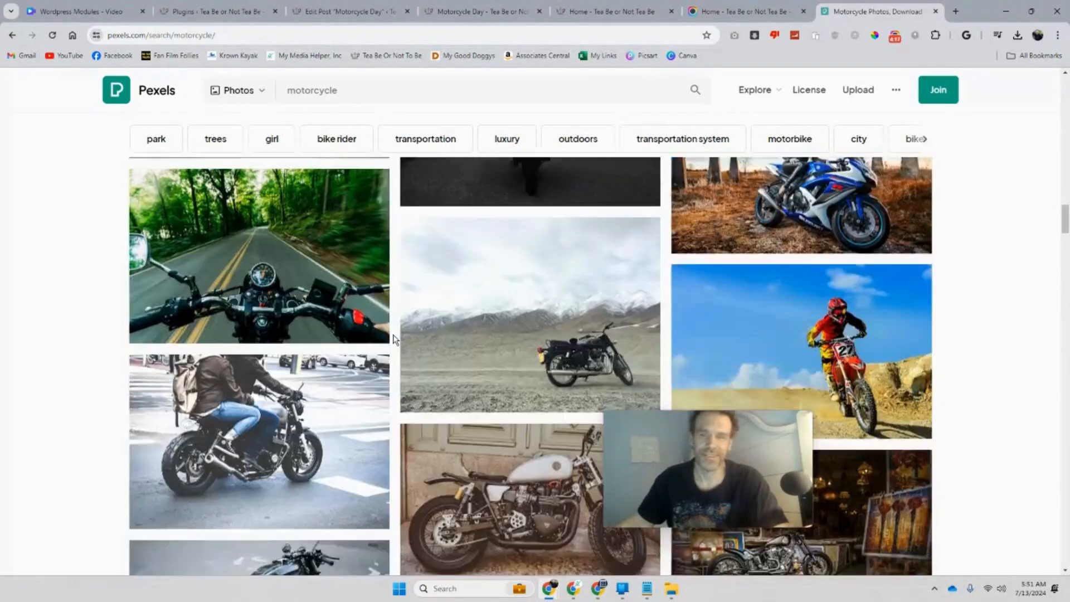
pyautogui.scroll(7, 410, 328)
pyautogui.scroll(20, 411, 328)
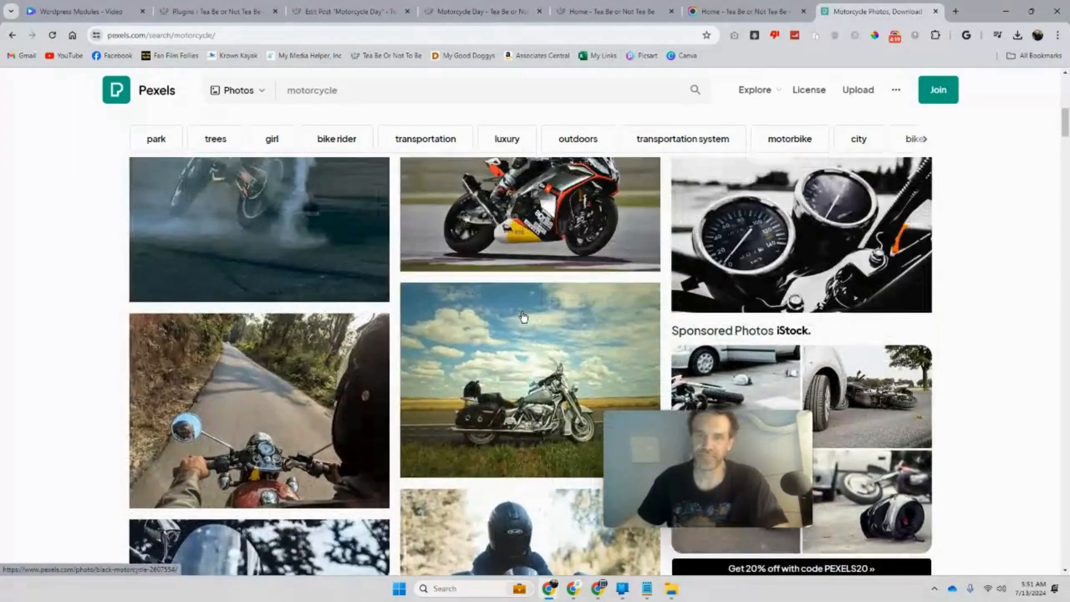
# - Download the Pixabay photo of a rider on a gray and black sports bike, then return to the search results
pyautogui.scroll(3, 522, 317)
pyautogui.rightClick(500, 382)
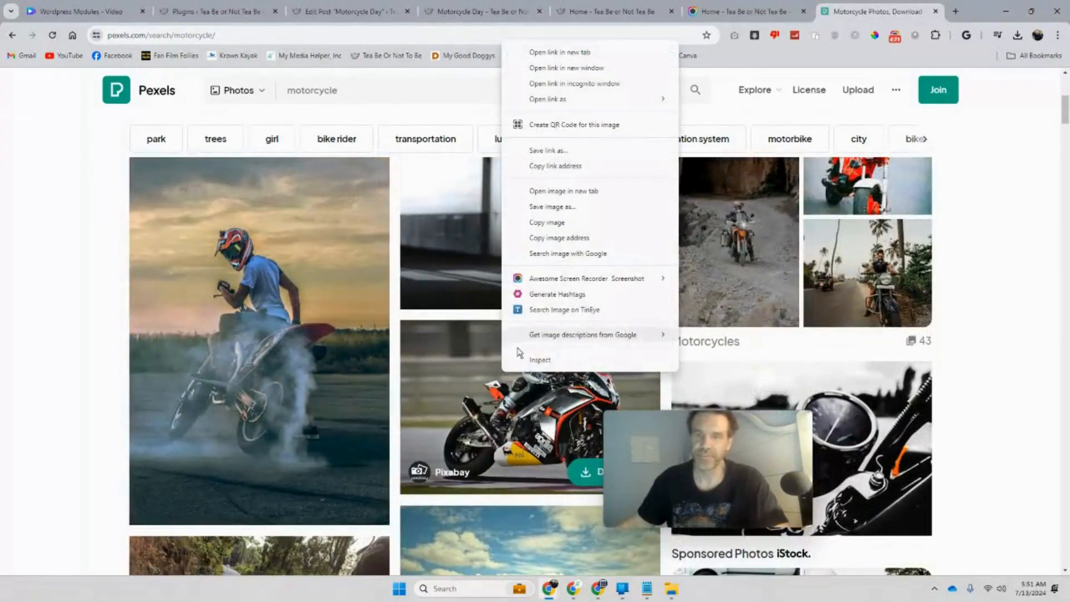
pyautogui.click(470, 393)
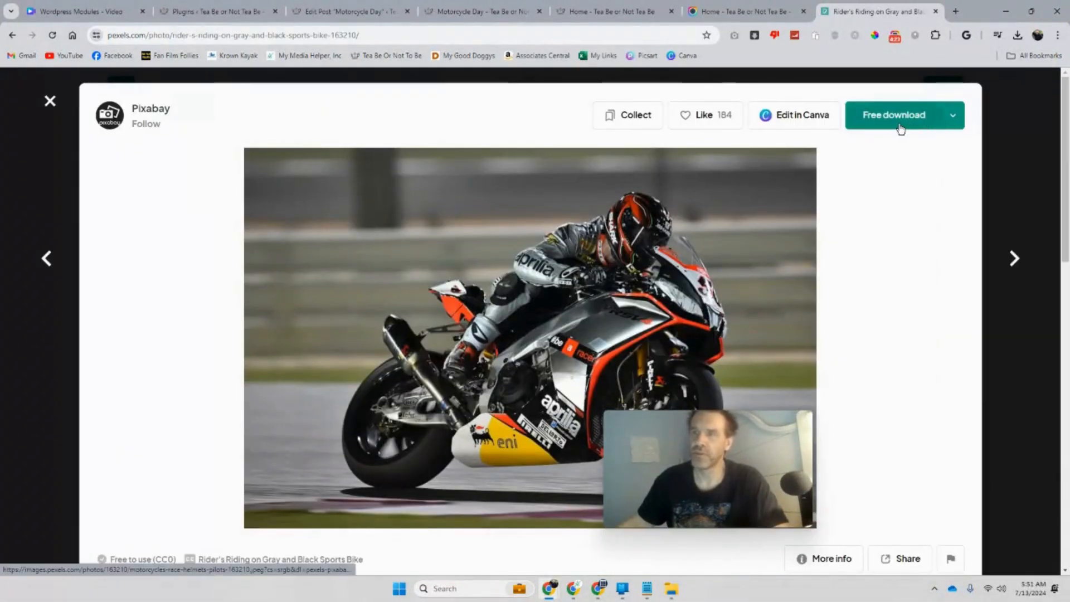
pyautogui.click(898, 124)
pyautogui.click(50, 101)
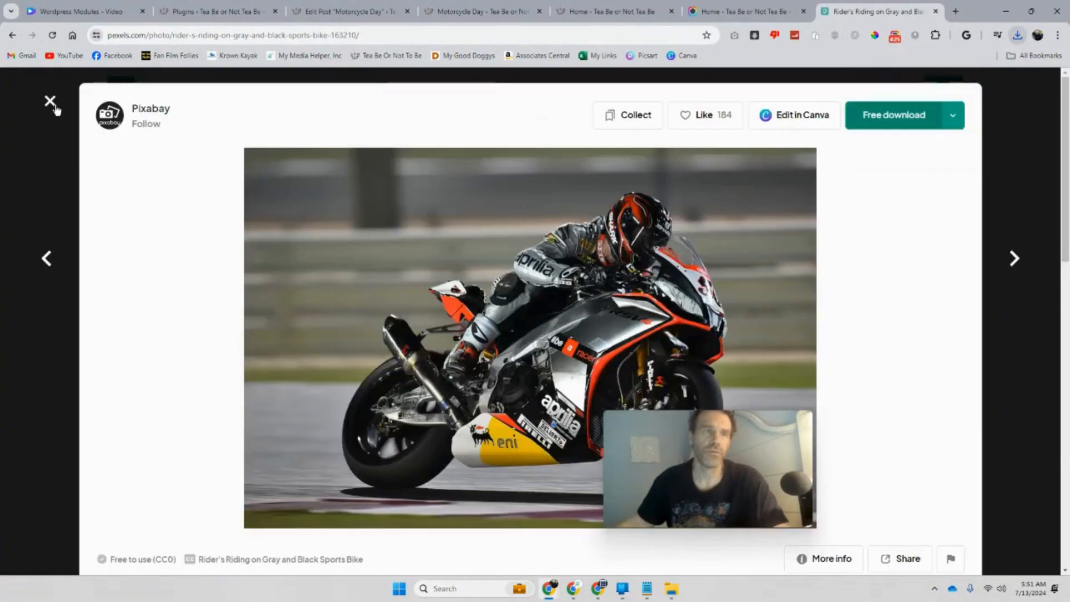
pyautogui.click(50, 101)
# - Find Photopea through a Google search in a new tab and open the online photo editor
pyautogui.click(954, 12)
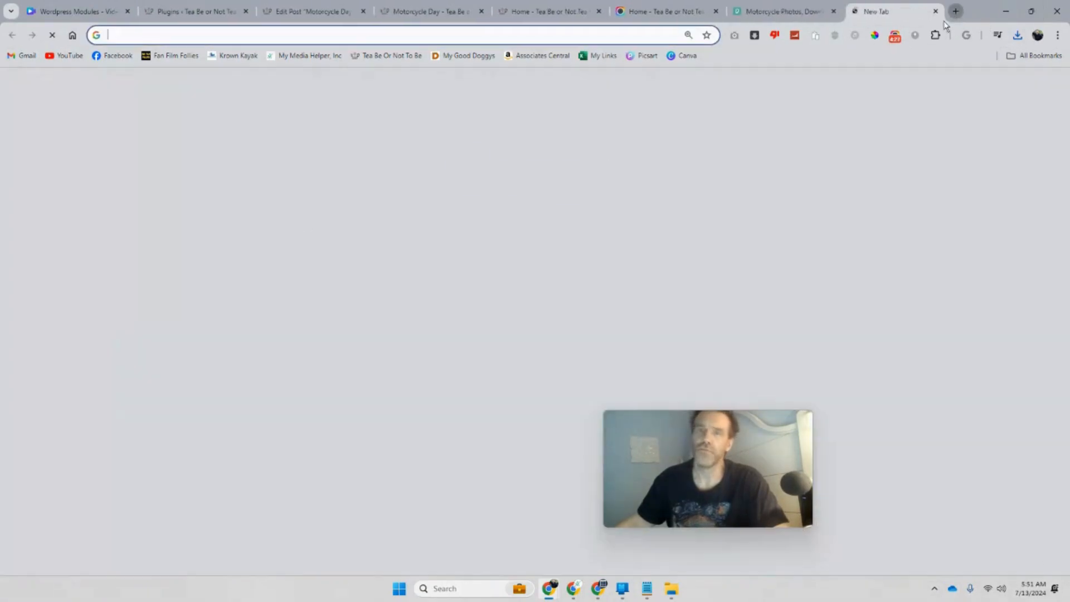
pyautogui.click(409, 251)
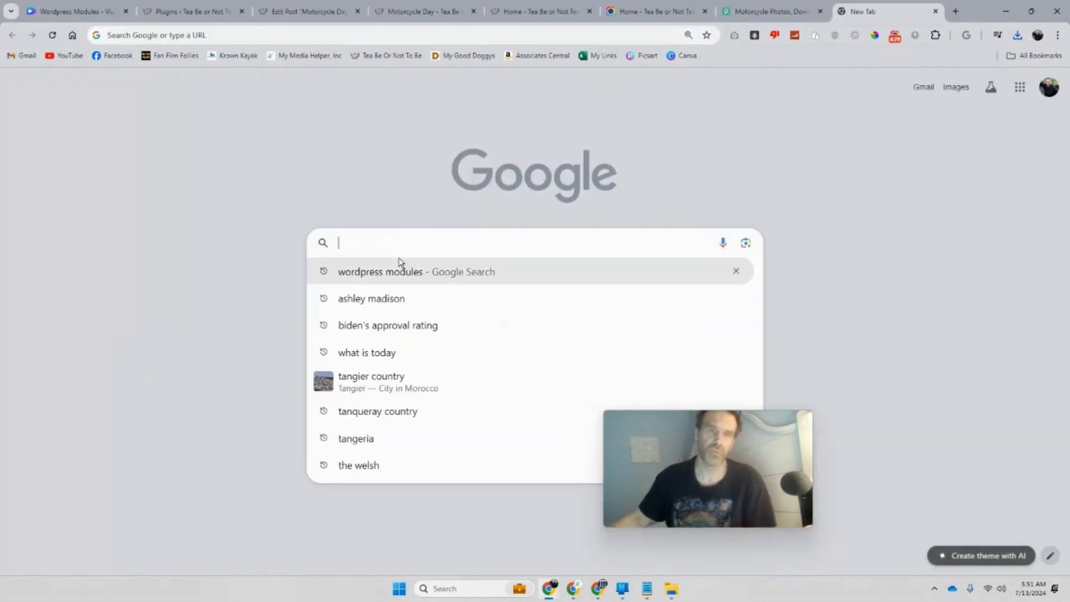
pyautogui.write('phot')
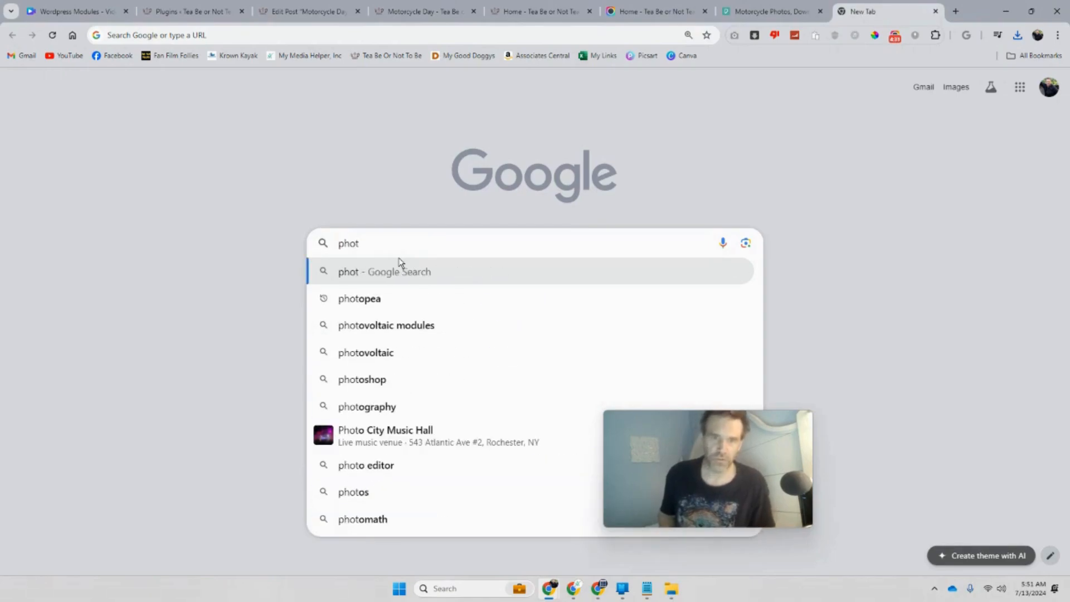
pyautogui.click(396, 296)
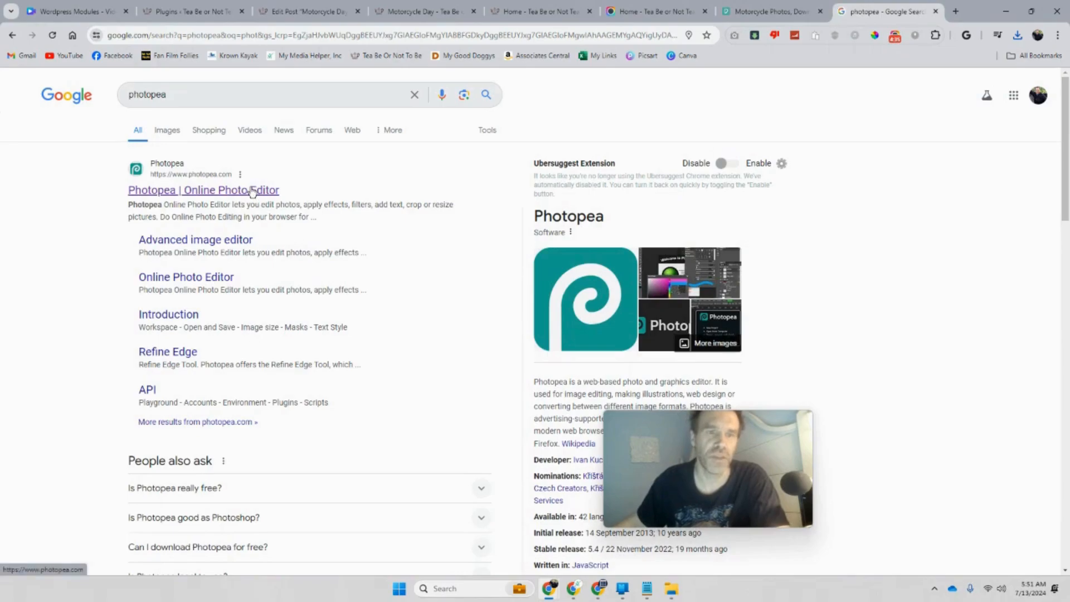
pyautogui.click(252, 193)
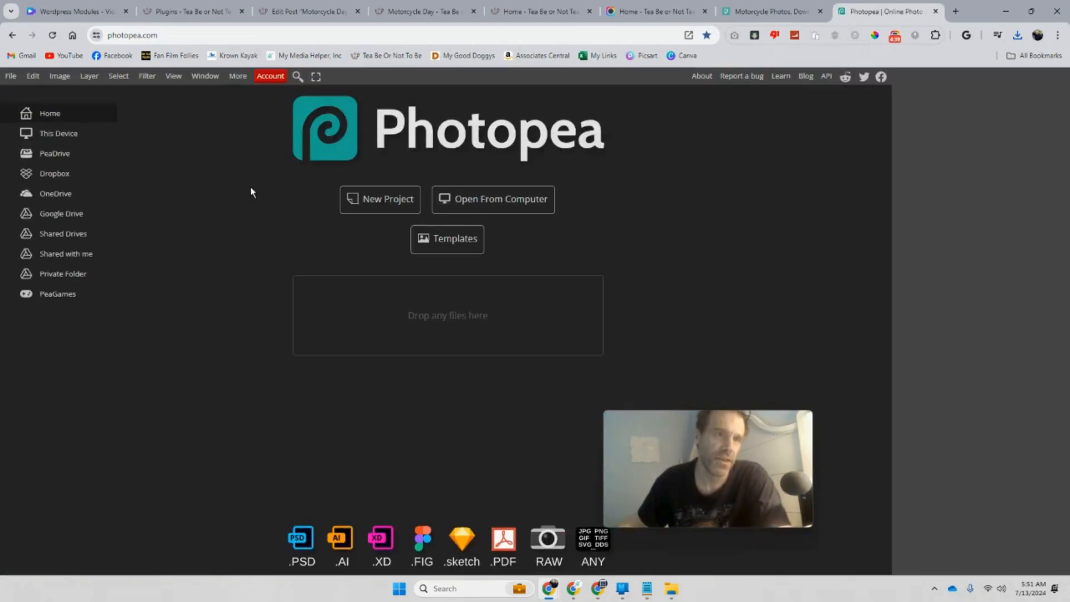
# - Open the downloaded motorcycle photo pexels-pixabay-163210 from the Downloads folder for editing
pyautogui.click(11, 77)
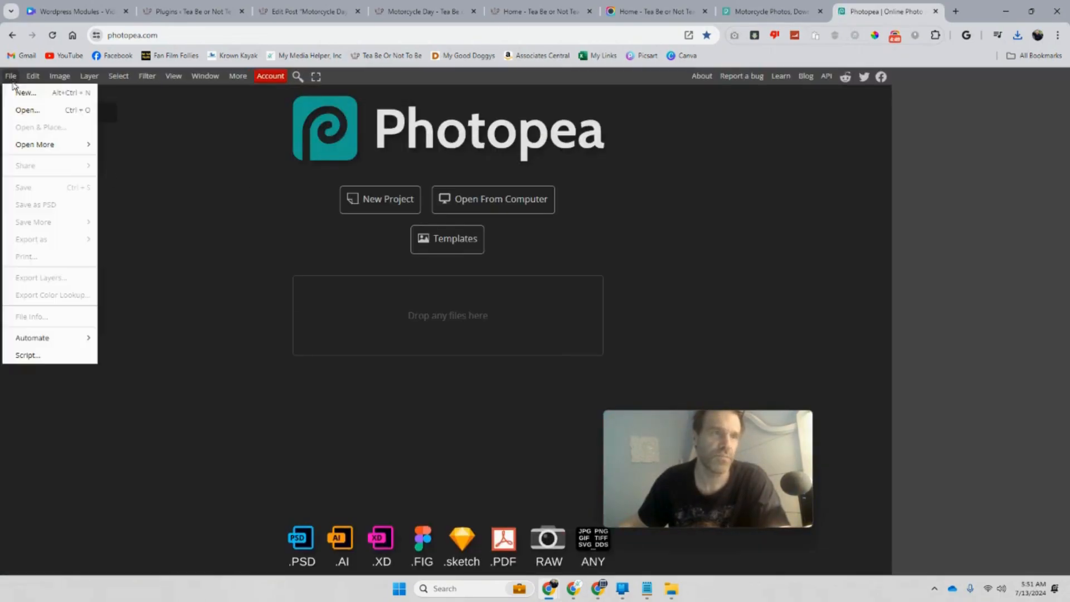
pyautogui.click(23, 110)
pyautogui.doubleClick(563, 159)
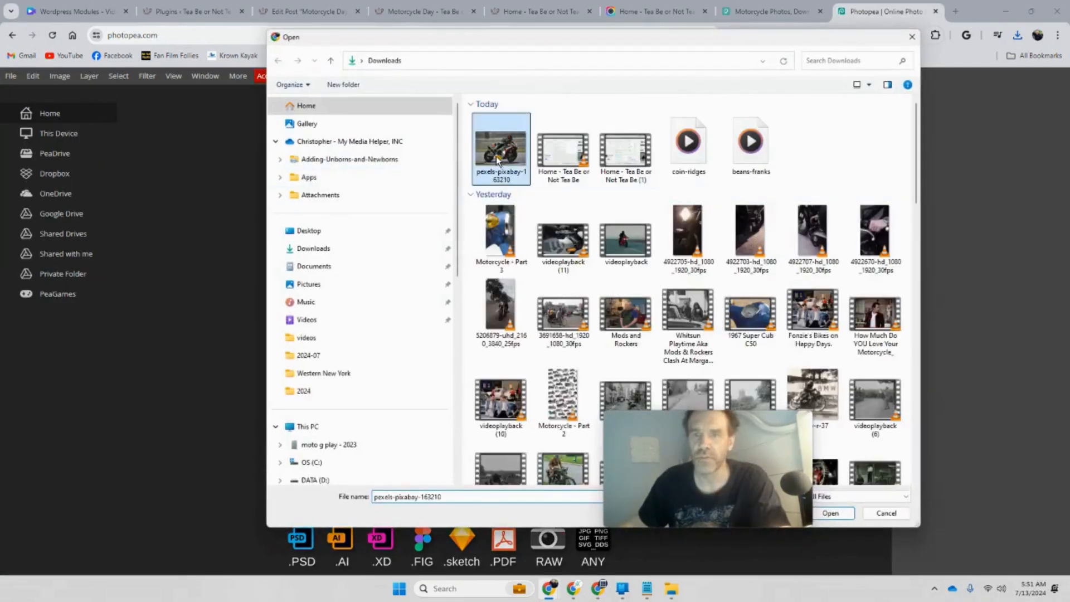
pyautogui.moveTo(743, 495); pyautogui.dragTo(911, 442)
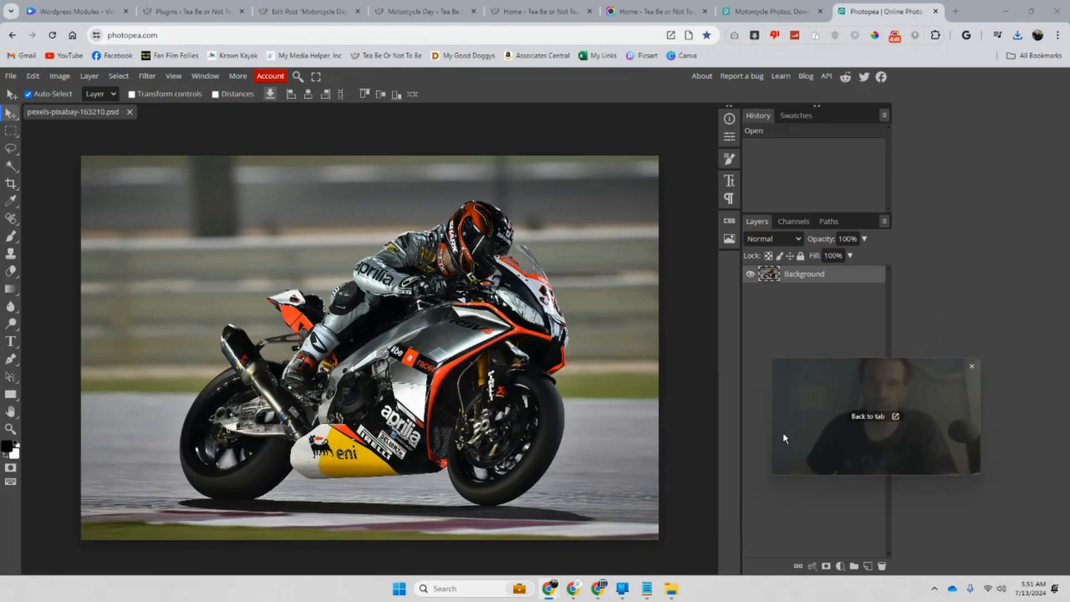
# - Crop the motorcycle photo to a fixed ratio of 728 by 433
pyautogui.click(11, 185)
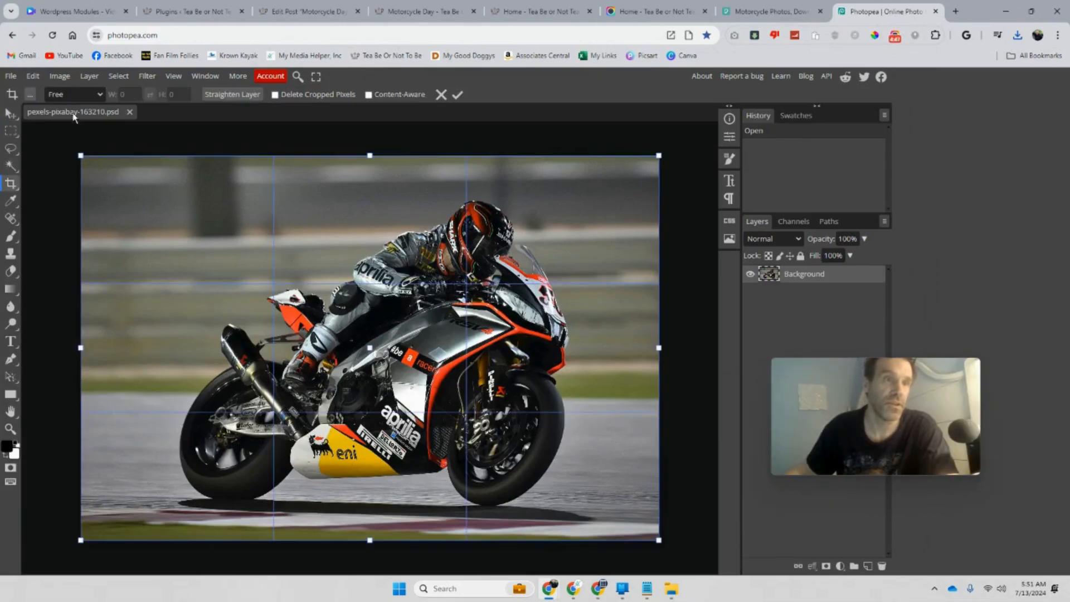
pyautogui.click(100, 94)
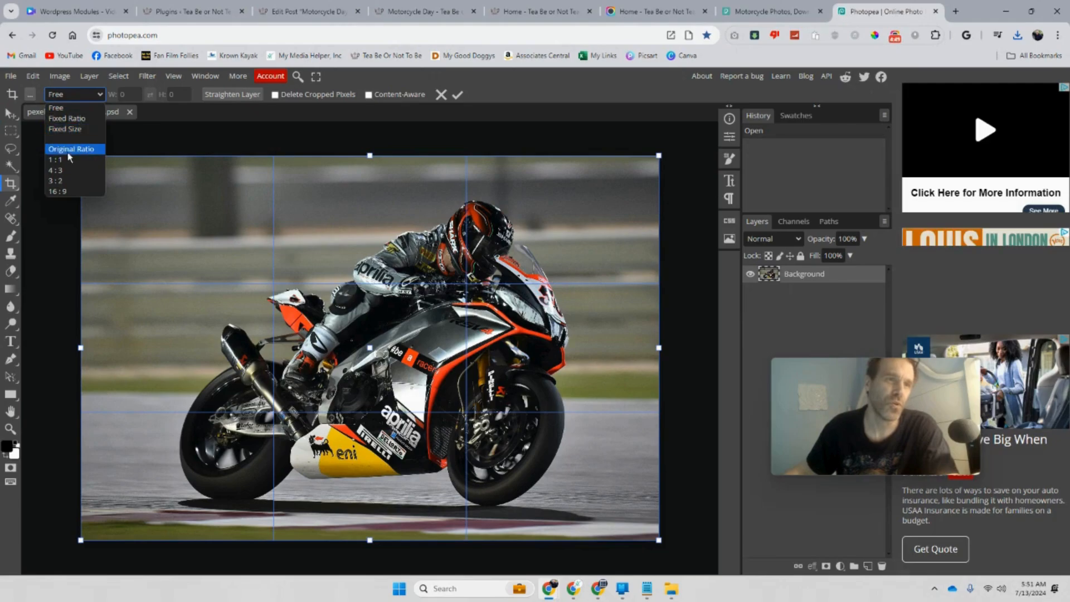
pyautogui.click(81, 119)
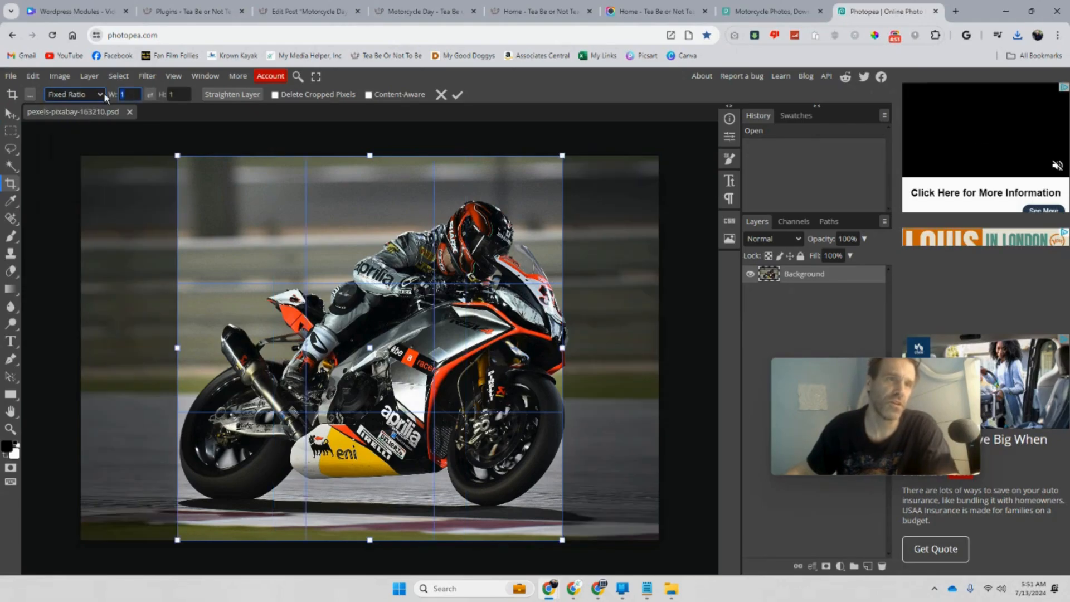
pyautogui.write('72')
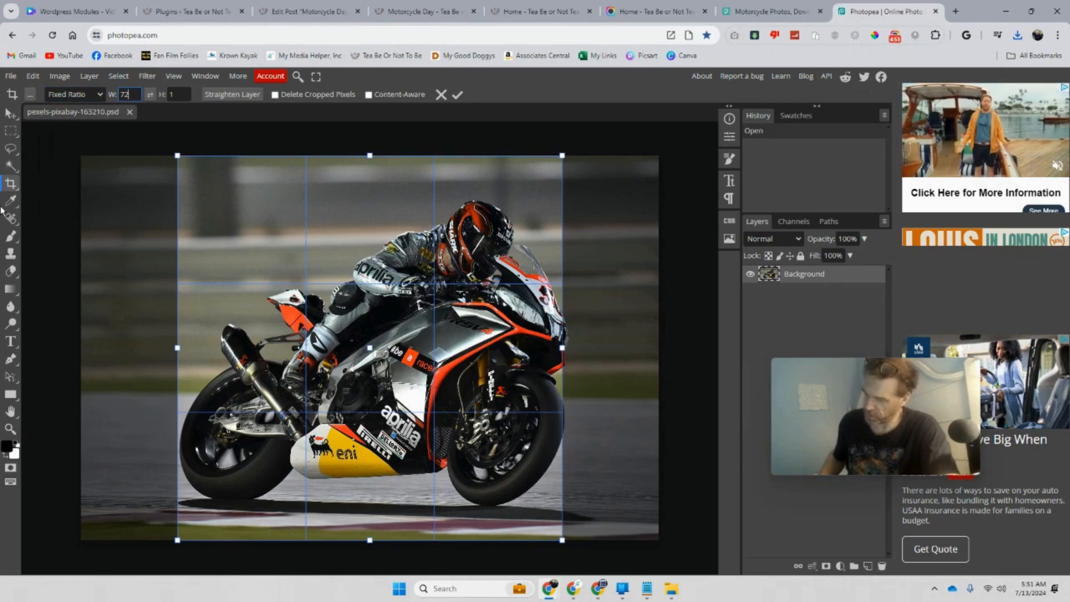
pyautogui.write('8')
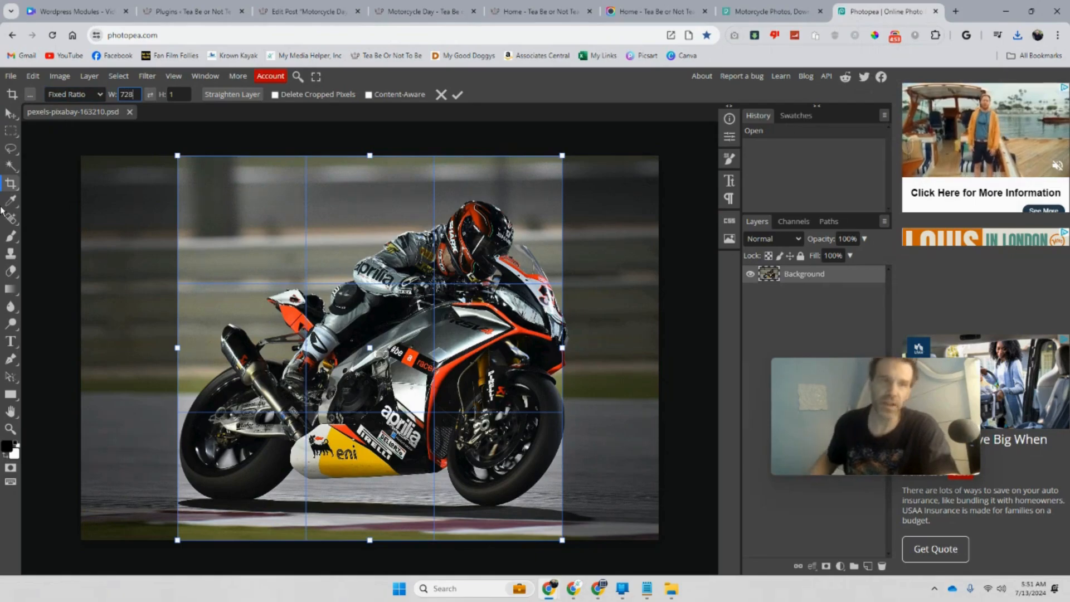
pyautogui.doubleClick(187, 93)
pyautogui.write('4')
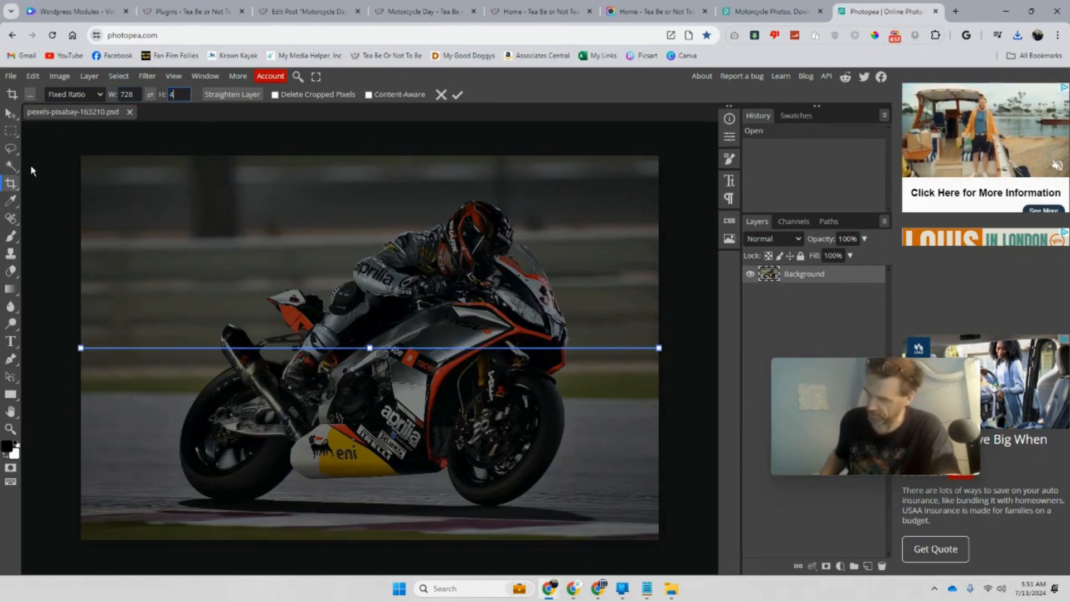
pyautogui.write('33')
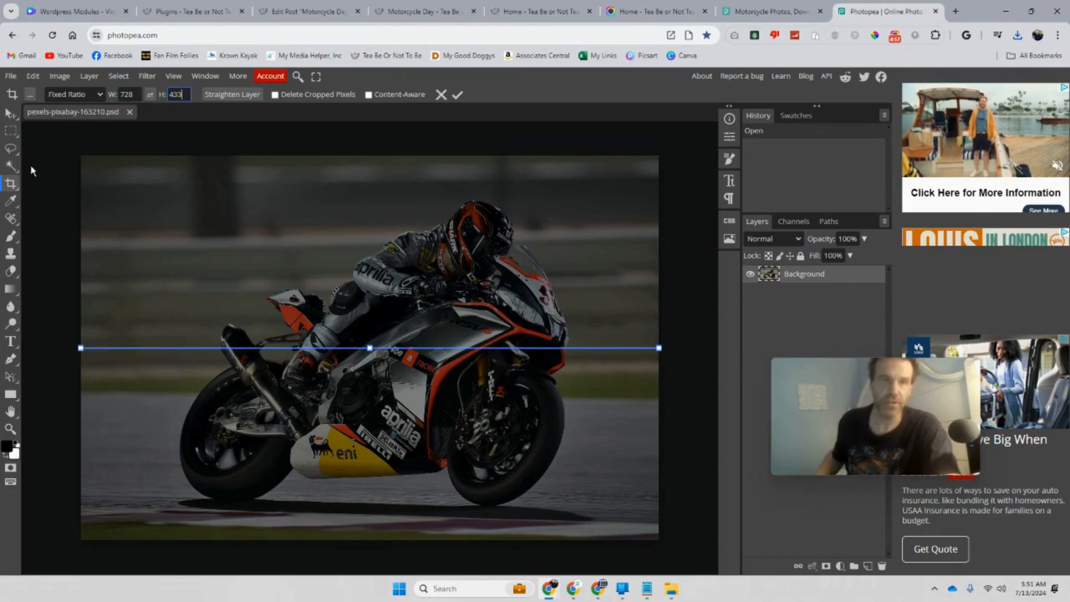
pyautogui.click(137, 94)
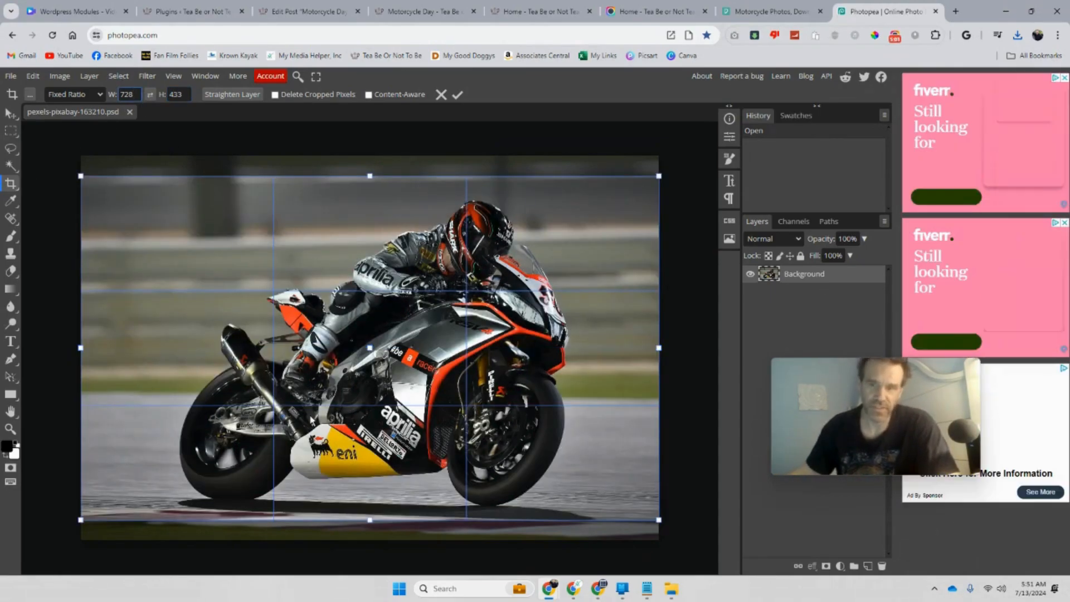
pyautogui.click(457, 94)
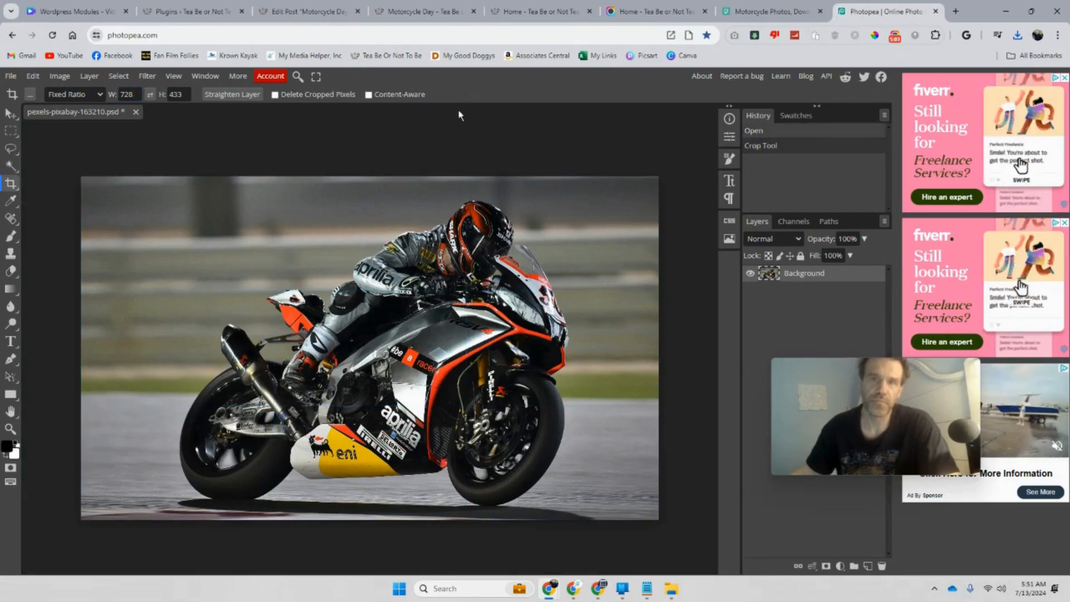
# - Resize the cropped photo to a width of 728 pixels, keeping its proportions
pyautogui.click(58, 78)
pyautogui.click(142, 266)
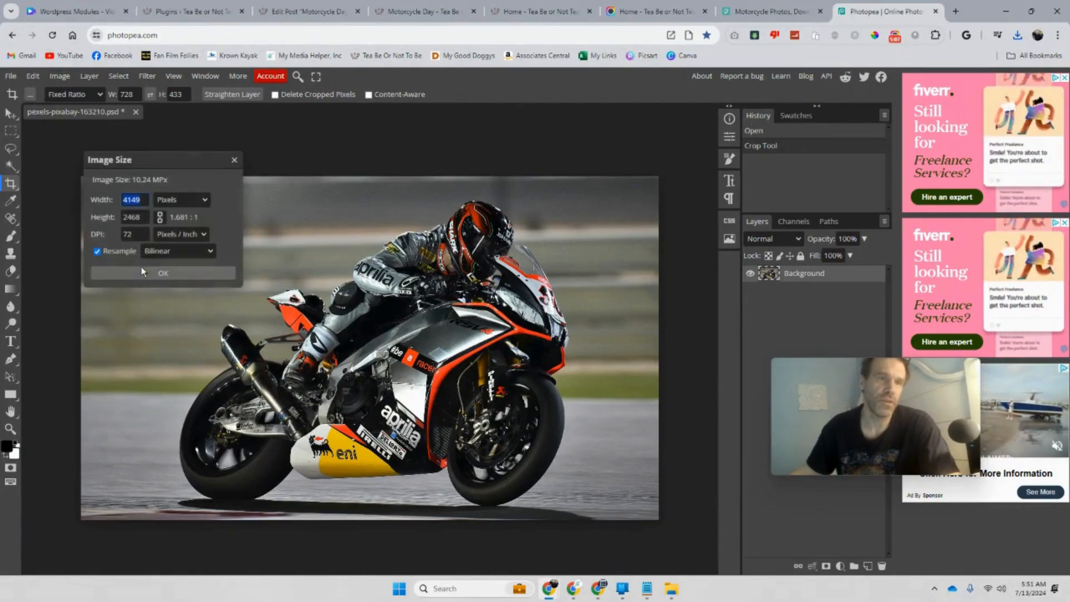
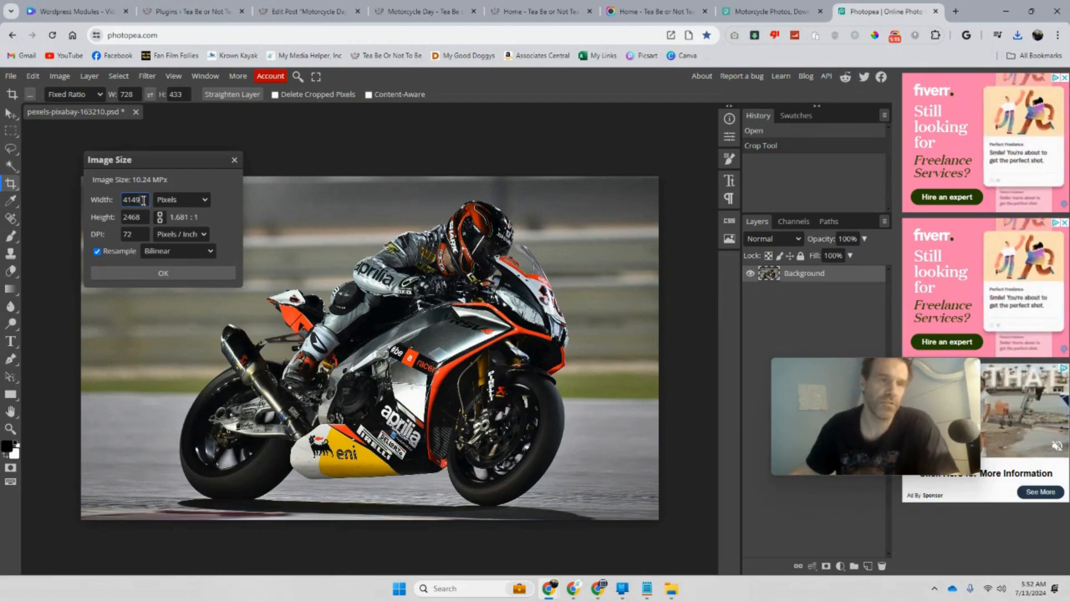
pyautogui.doubleClick(143, 199)
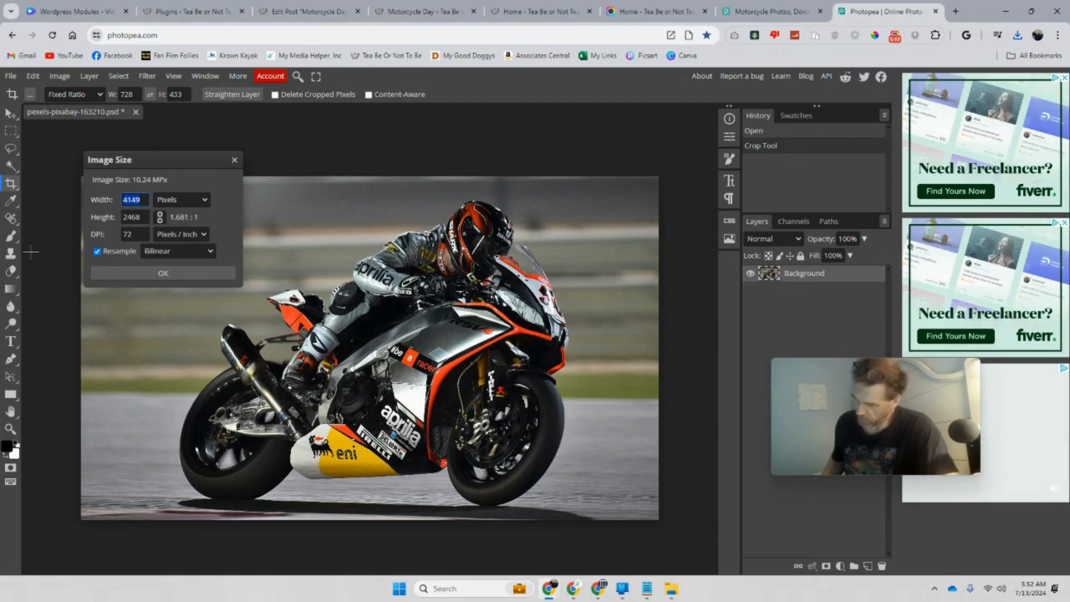
pyautogui.write('728')
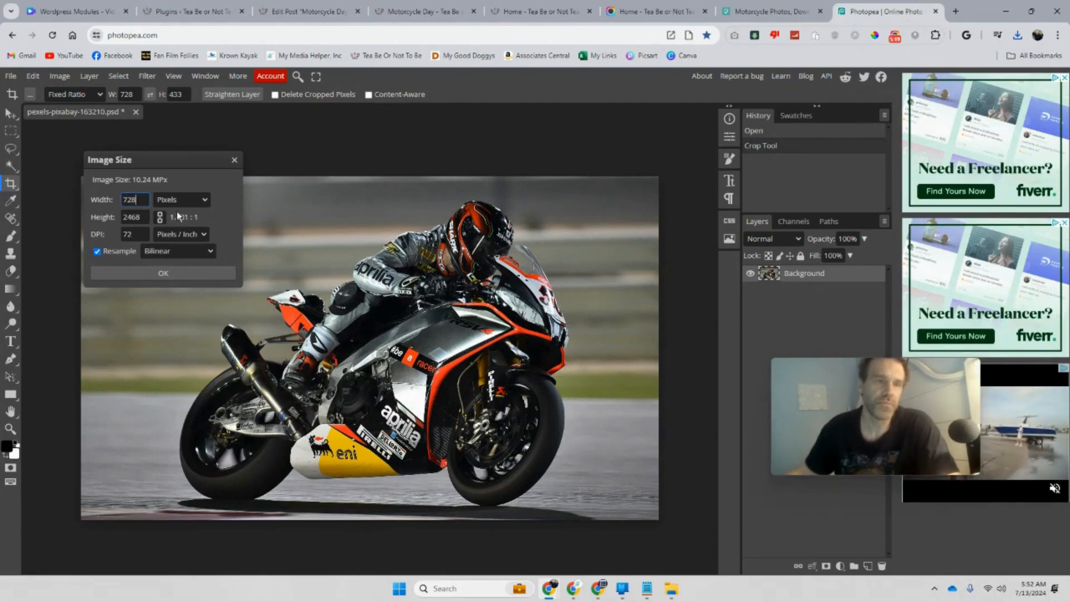
pyautogui.click(158, 274)
# - Export the resized photo as a PNG named motorcycle-day
pyautogui.click(11, 76)
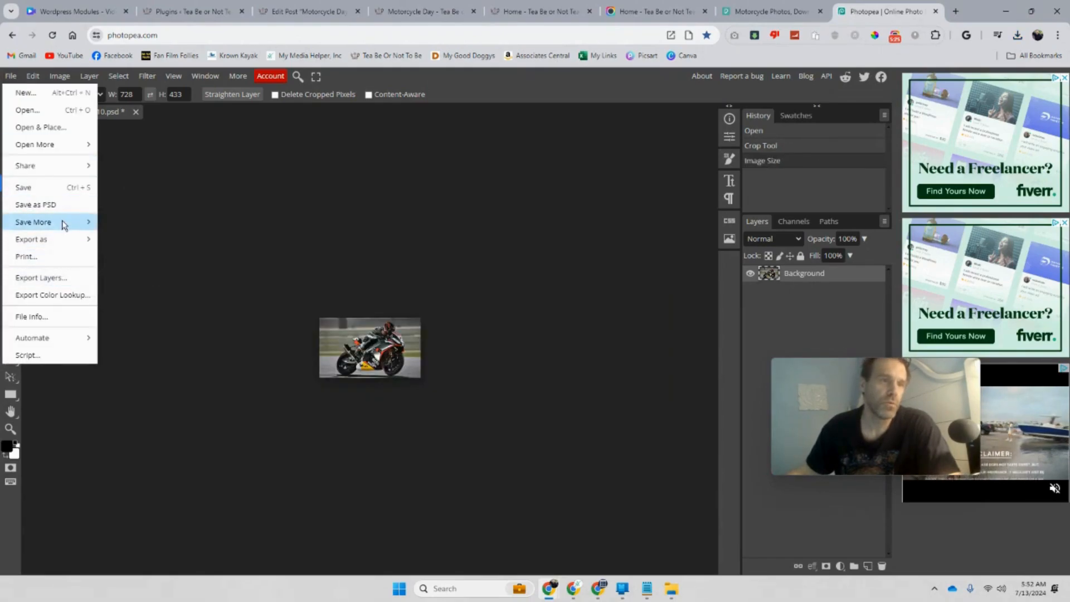
pyautogui.moveTo(61, 239)
pyautogui.click(120, 241)
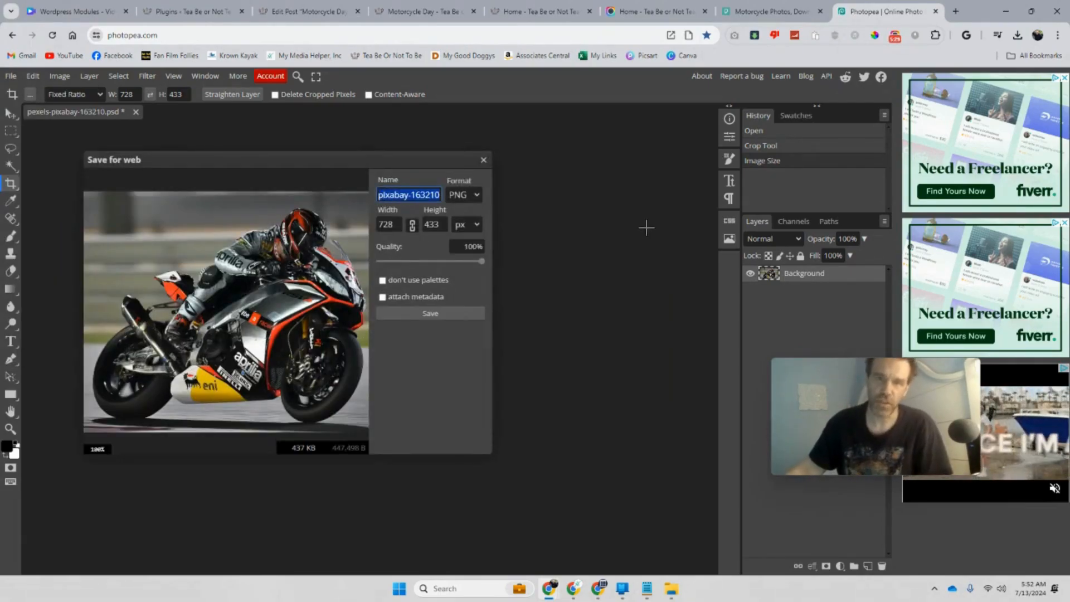
pyautogui.press('BackSpace')
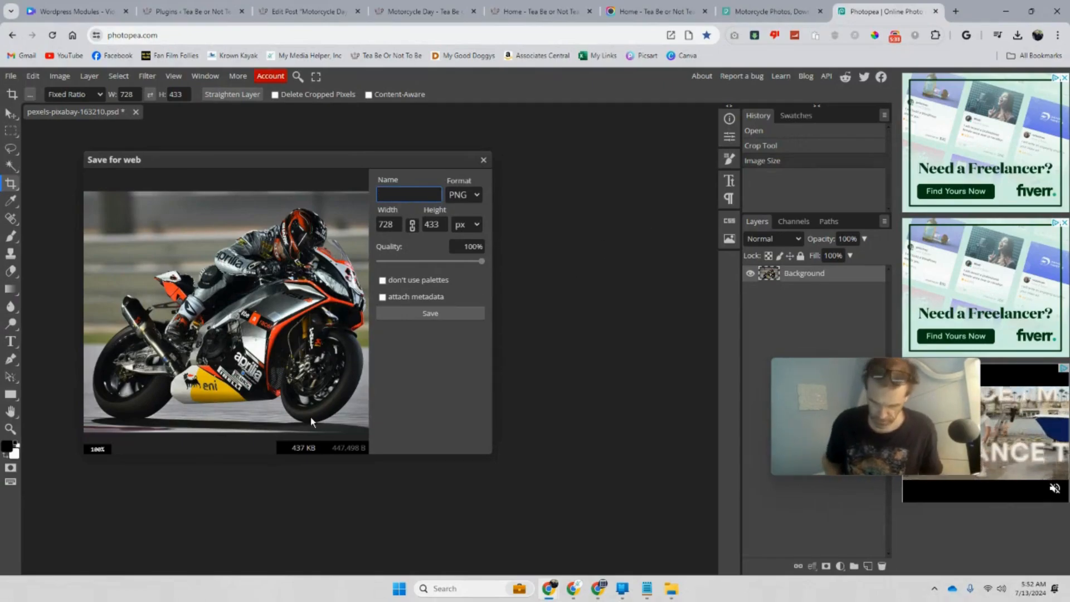
pyautogui.write('motorcy')
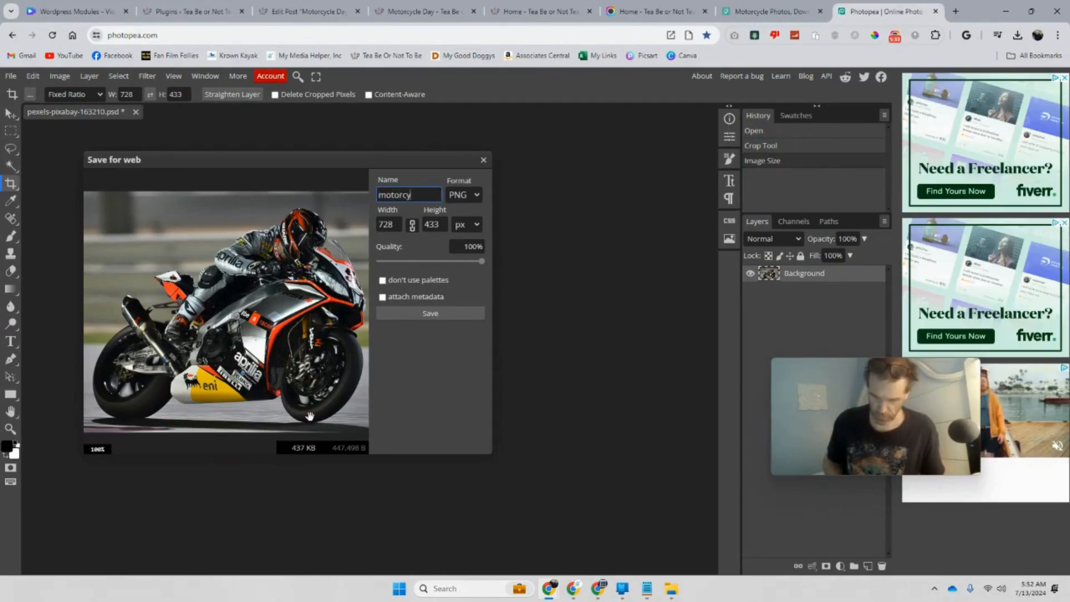
pyautogui.write('cle-day')
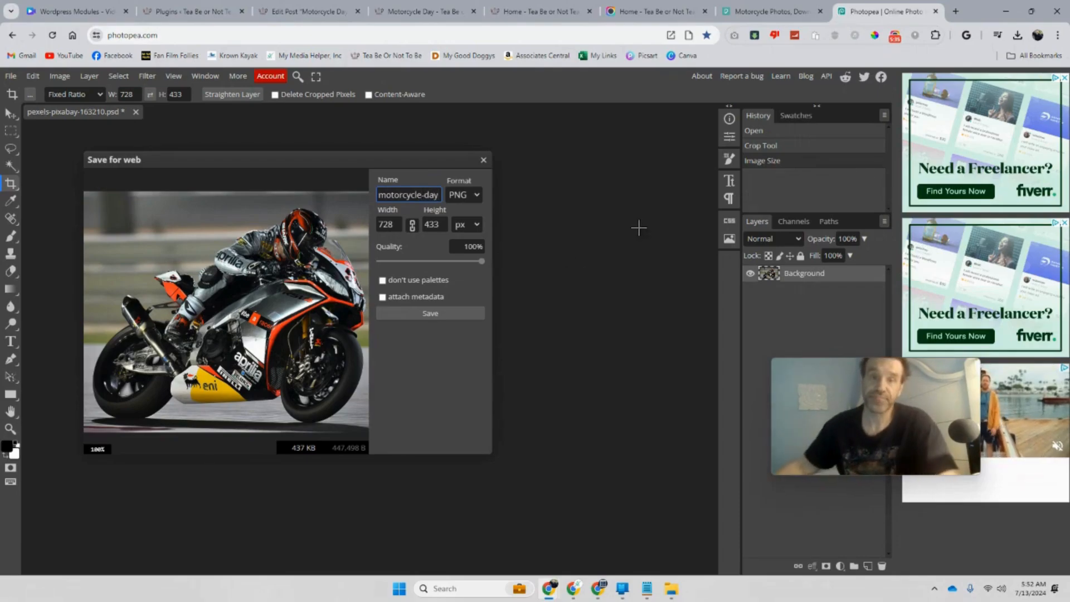
pyautogui.click(444, 311)
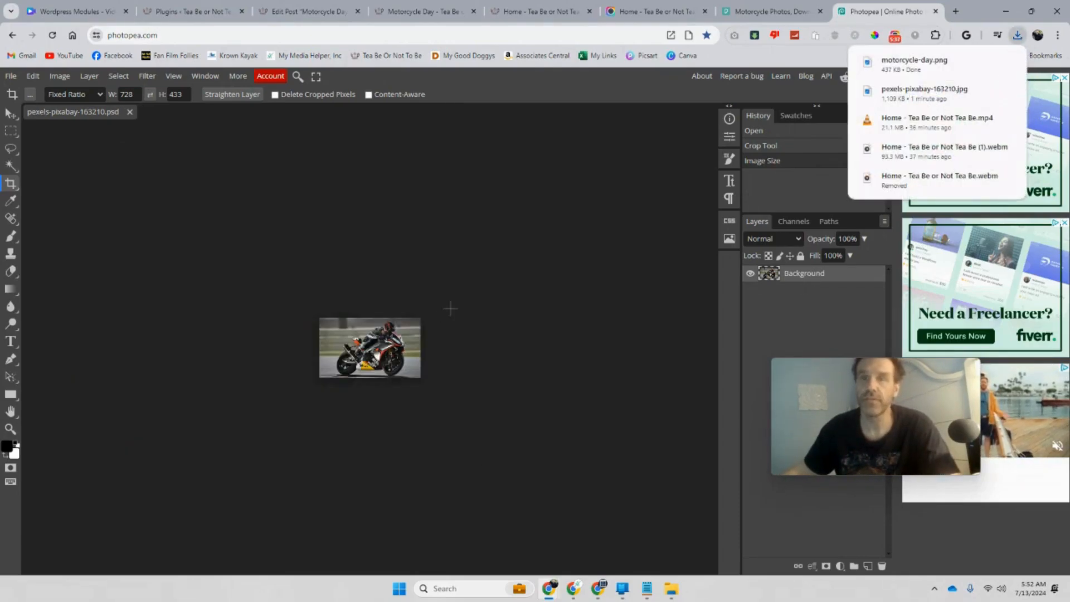
# - Return to the Motorcycle Day post in the WordPress editor and upload motorcycle-day.png as a featured image file
pyautogui.click(405, 12)
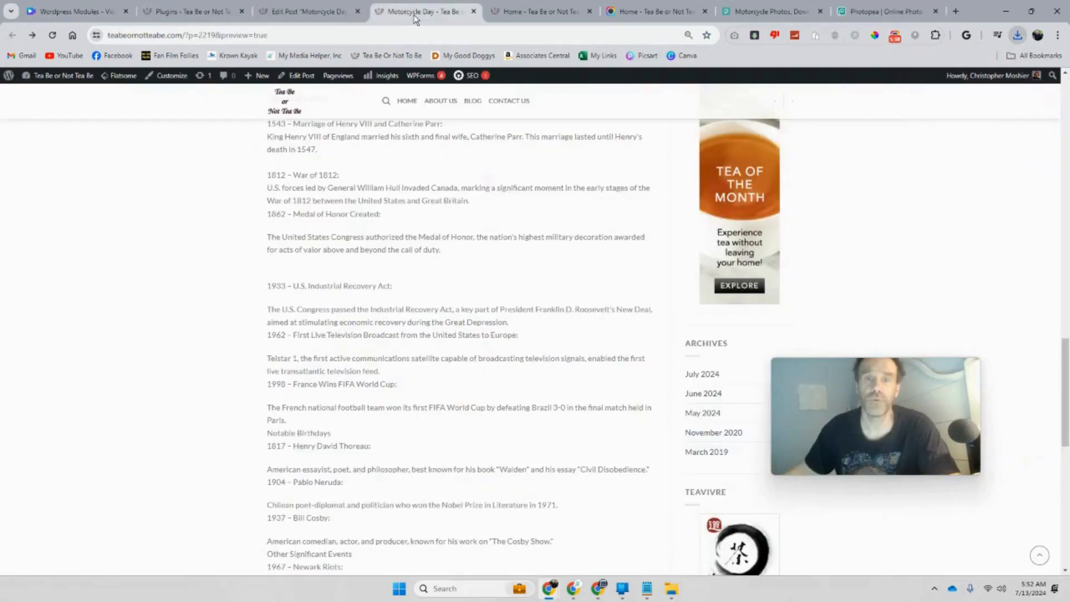
pyautogui.click(290, 12)
pyautogui.moveTo(872, 383); pyautogui.dragTo(684, 246)
pyautogui.scroll(-1, 897, 410)
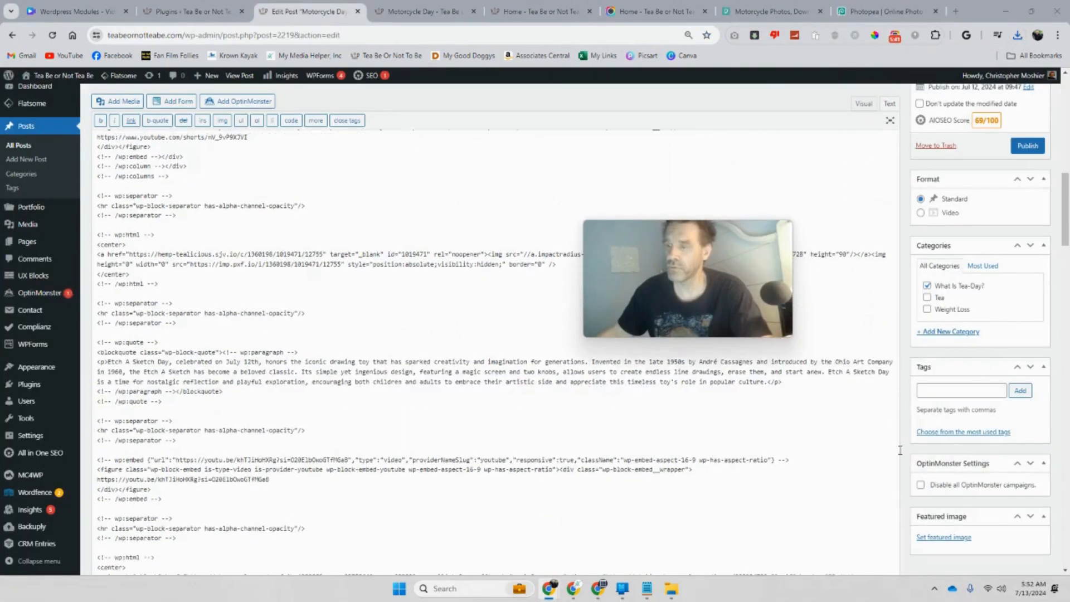
pyautogui.click(946, 537)
pyautogui.moveTo(744, 307)
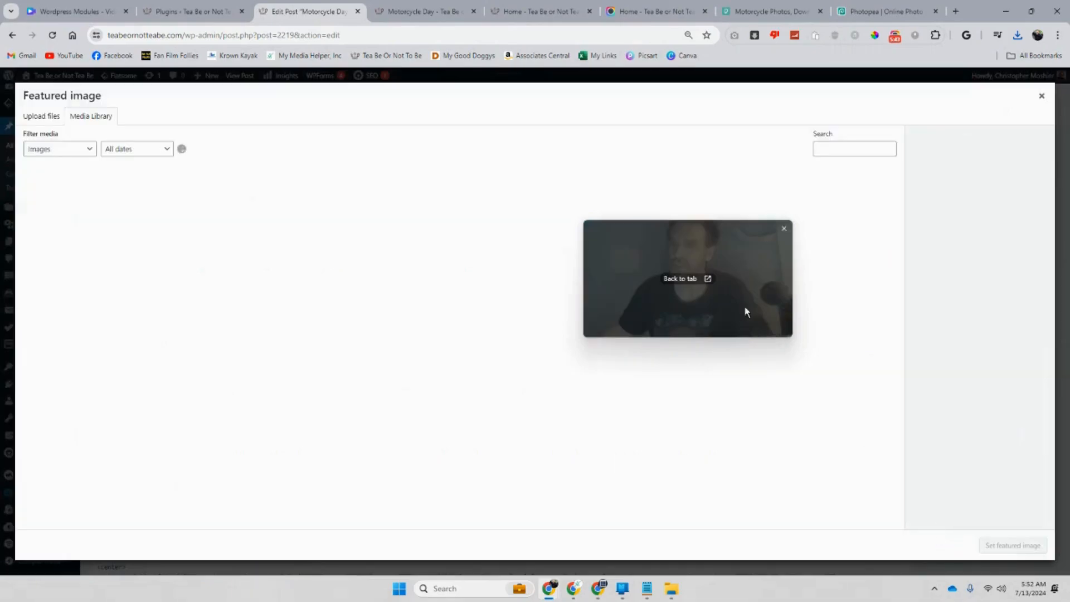
pyautogui.click(44, 114)
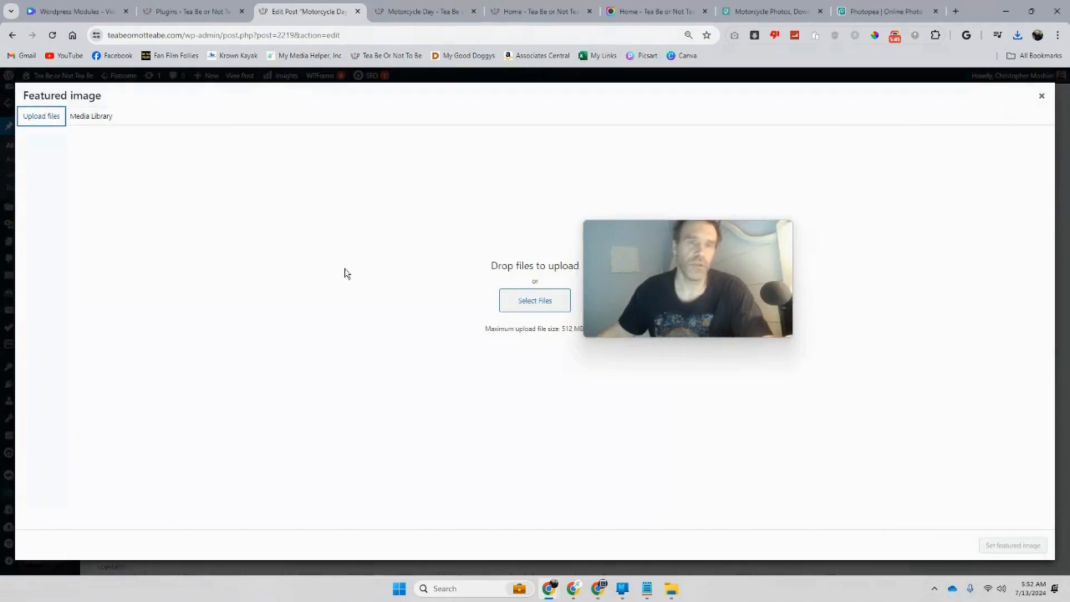
pyautogui.click(517, 311)
pyautogui.moveTo(623, 296); pyautogui.dragTo(95, 335)
pyautogui.doubleClick(496, 155)
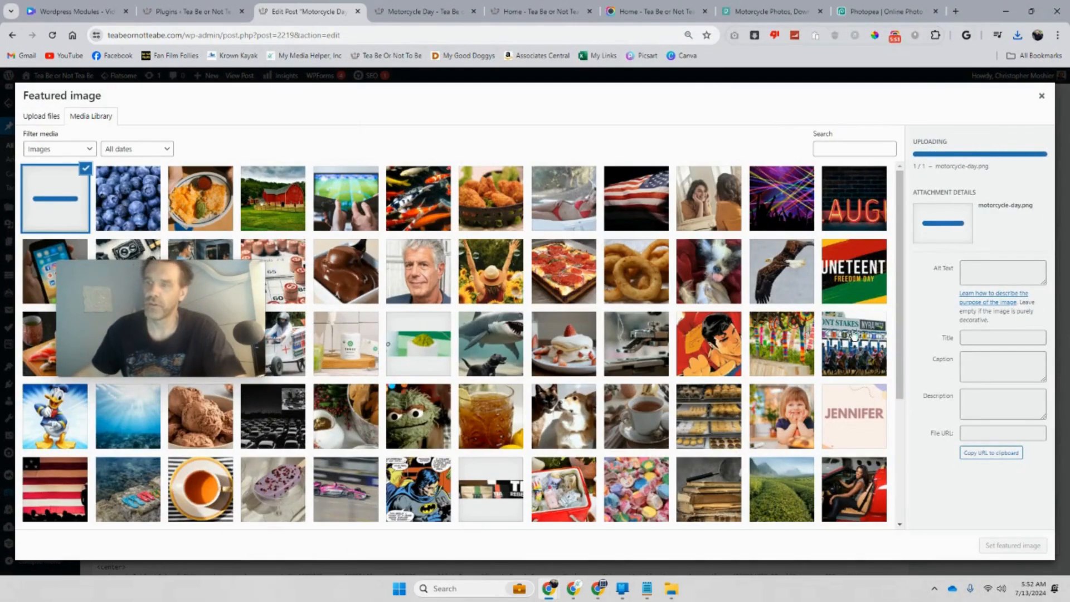
# - Copy the uploaded image's title, Motorcycle Day, into its alt text and set the image as the post's featured image
pyautogui.moveTo(1013, 298); pyautogui.dragTo(901, 293)
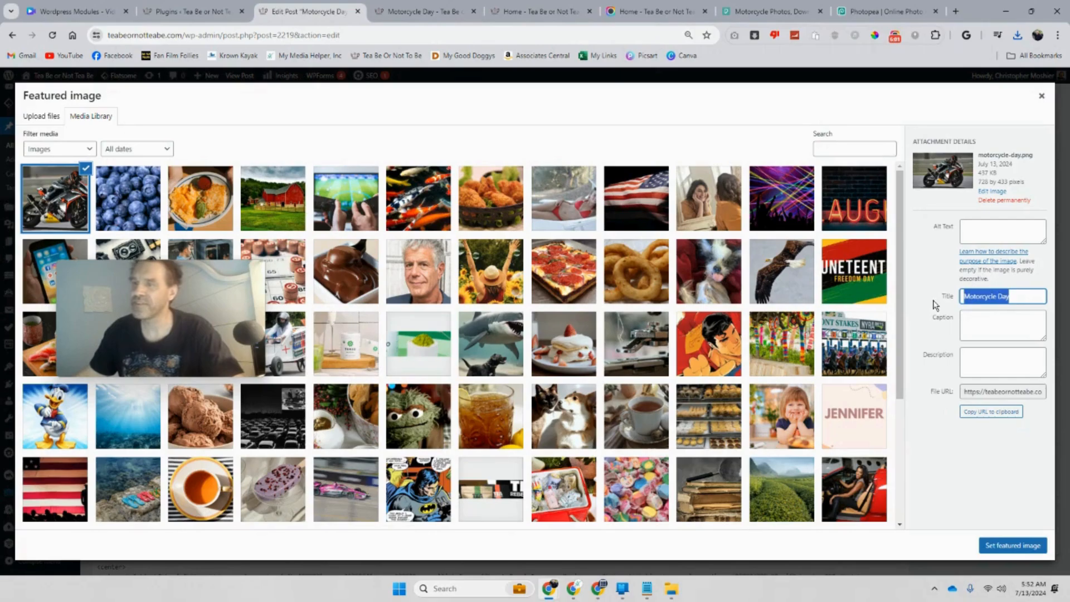
pyautogui.rightClick(981, 298)
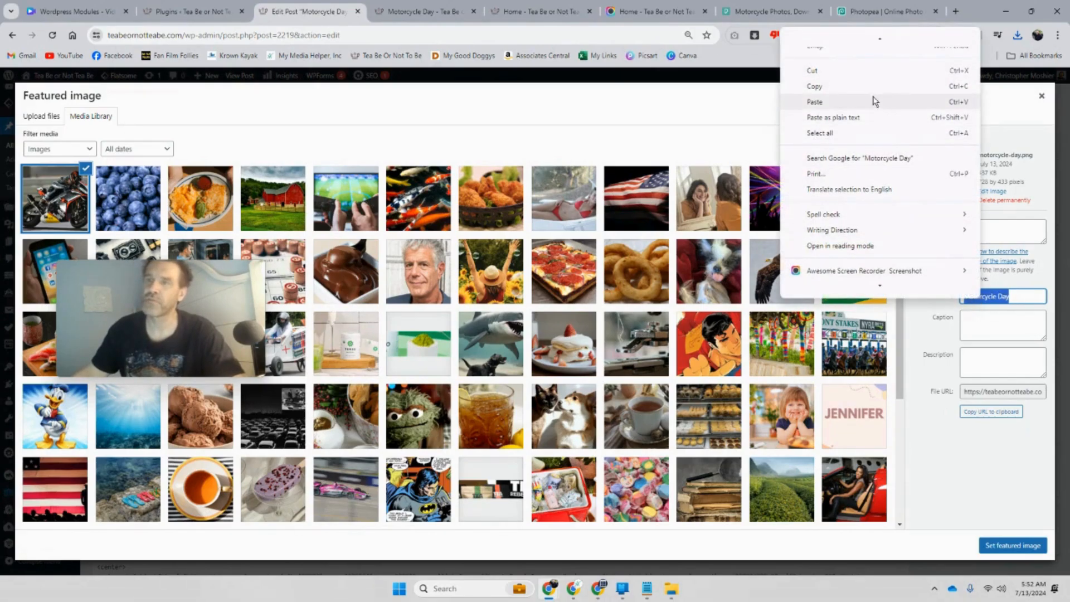
pyautogui.click(864, 87)
pyautogui.click(977, 230)
pyautogui.rightClick(977, 231)
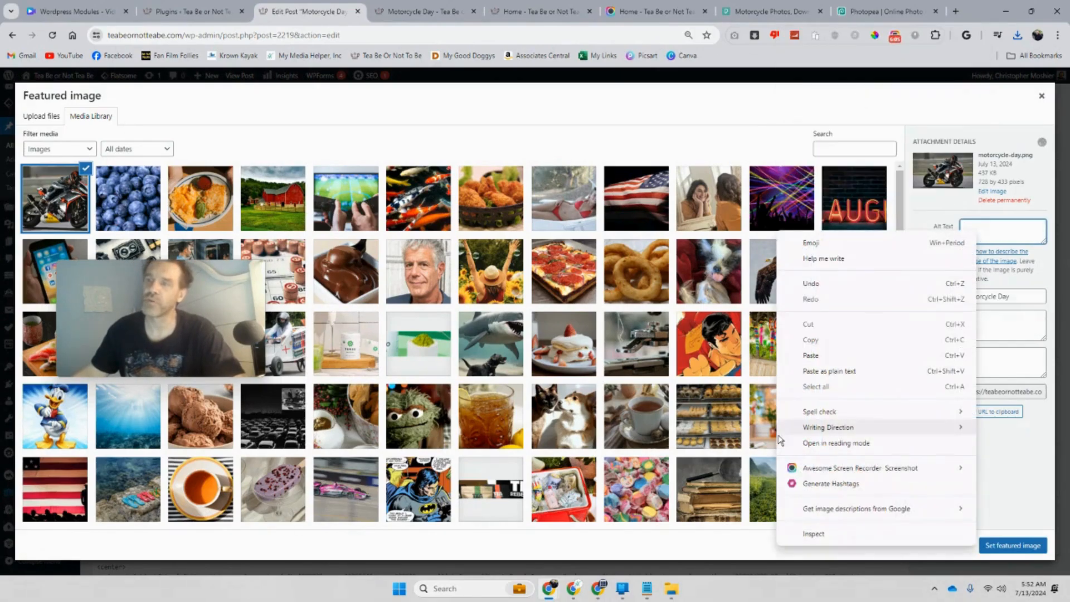
pyautogui.click(812, 371)
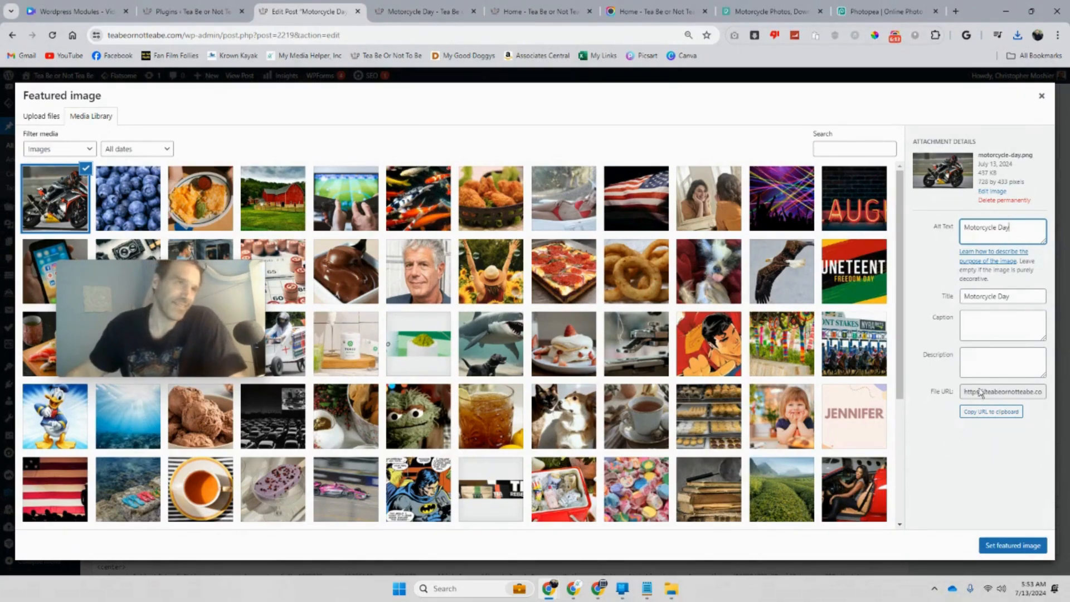
pyautogui.click(1011, 545)
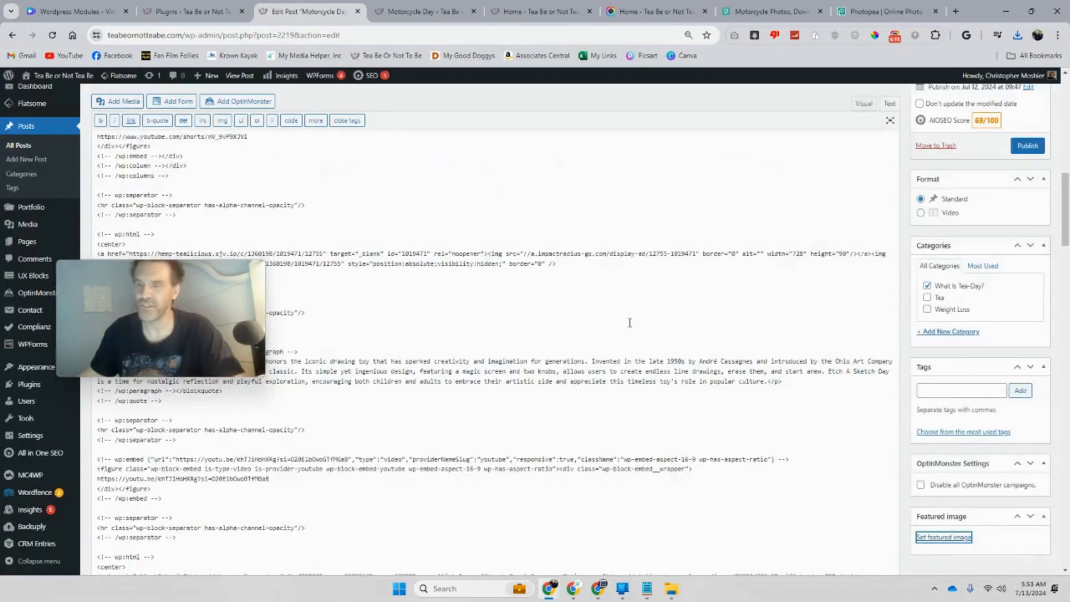
pyautogui.moveTo(157, 290); pyautogui.dragTo(810, 194)
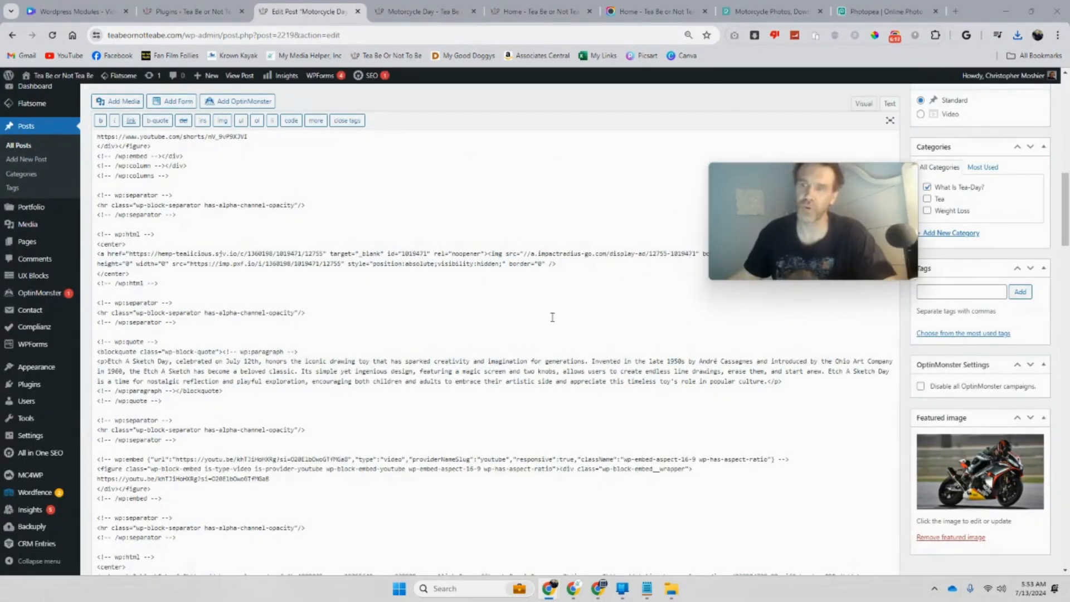
# - Look over the rest of the Motorcycle Day post's content and publish the post
pyautogui.scroll(-20, 532, 321)
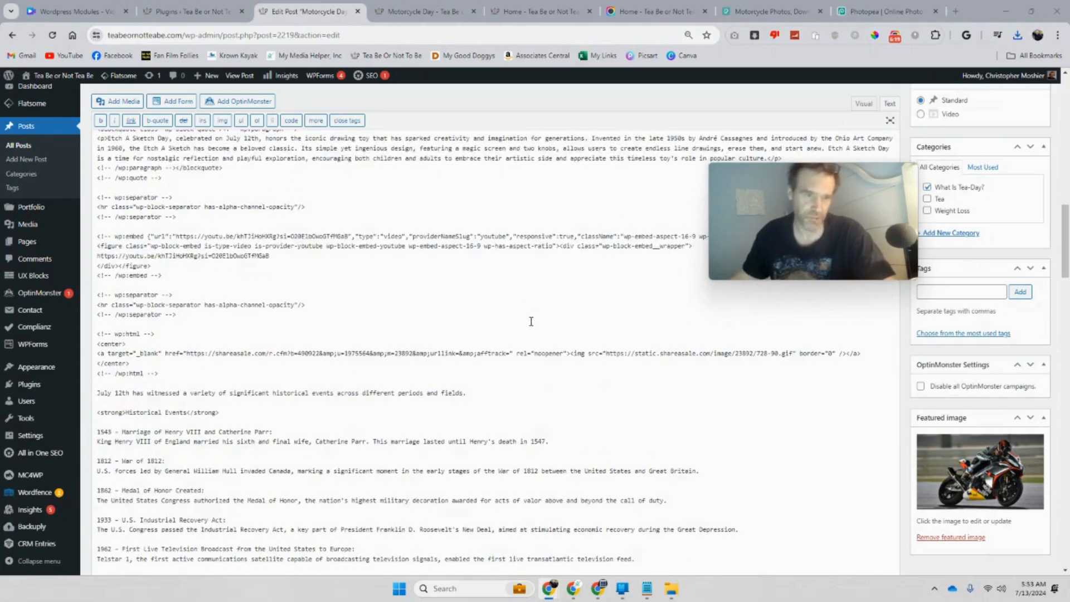
pyautogui.scroll(7, 530, 323)
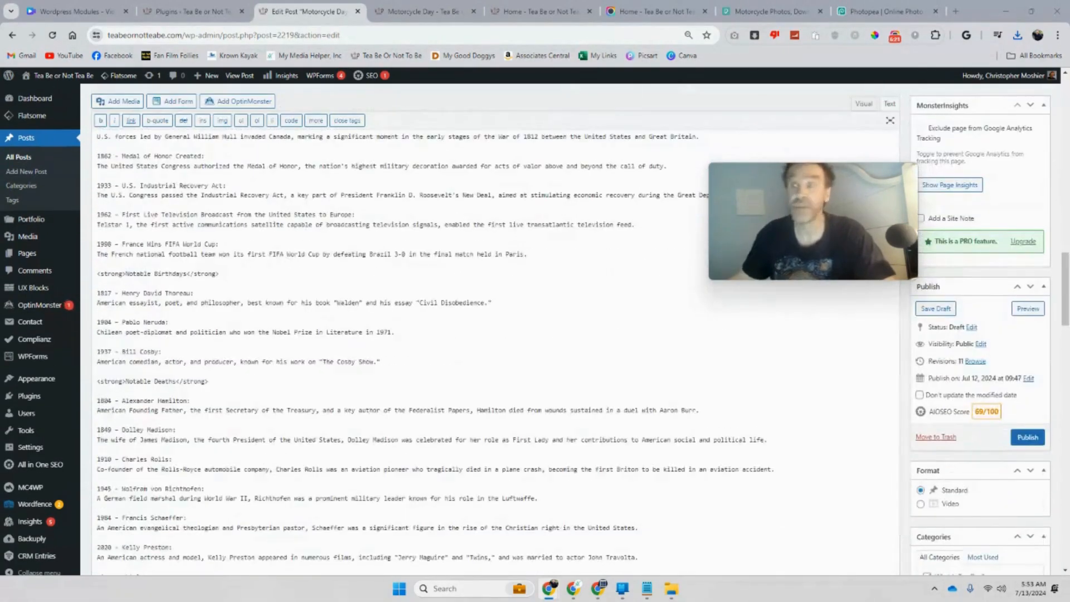
pyautogui.click(1027, 438)
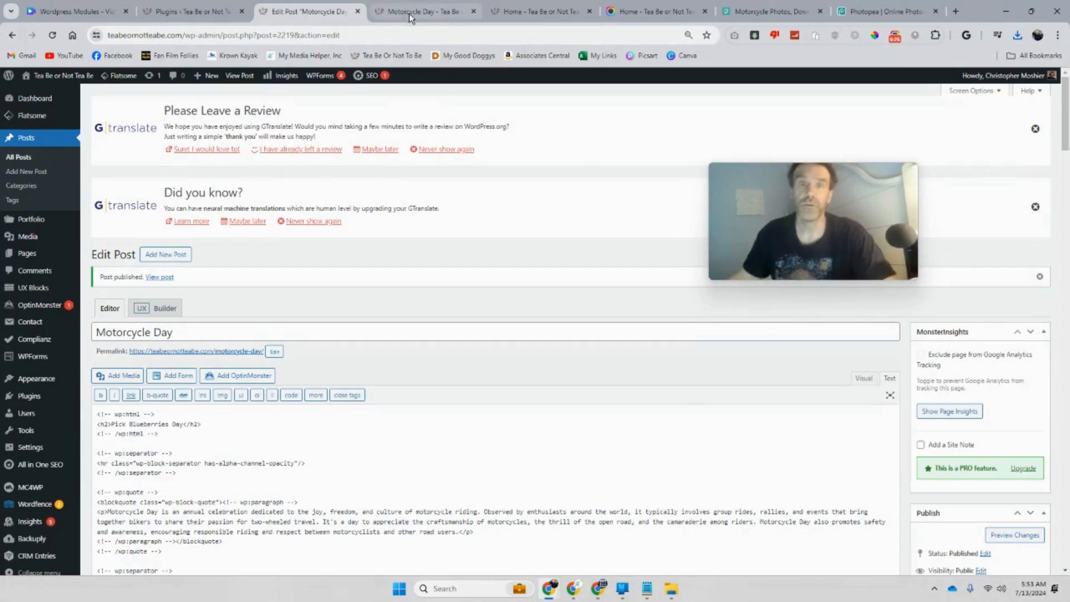
# - Check how the Motorcycle Day post appears on the live site's home page and open the post
pyautogui.click(450, 23)
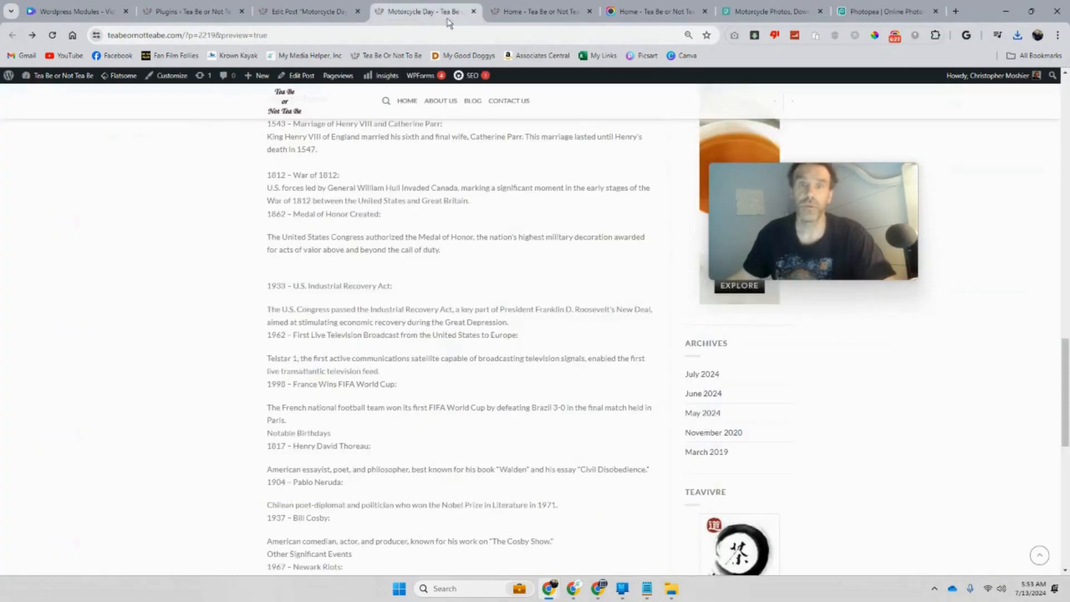
pyautogui.click(509, 19)
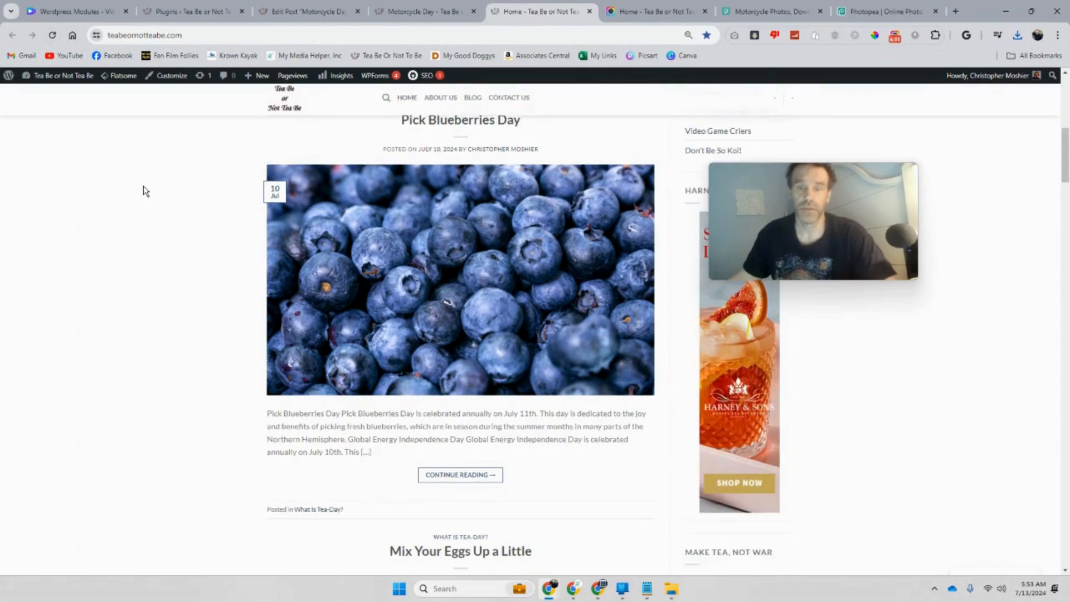
pyautogui.scroll(8, 165, 195)
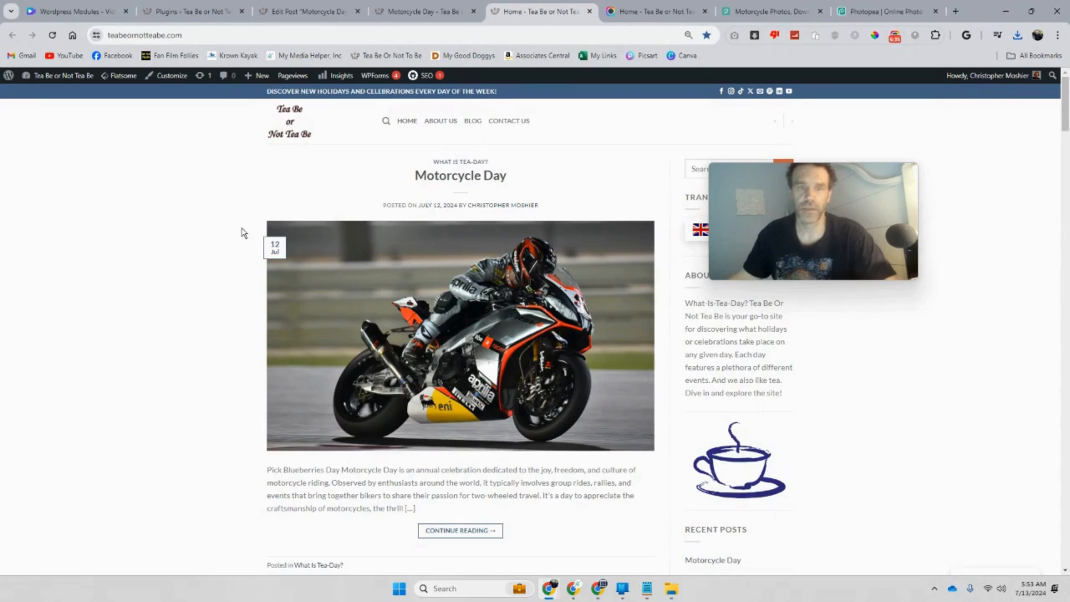
pyautogui.scroll(-5, 280, 262)
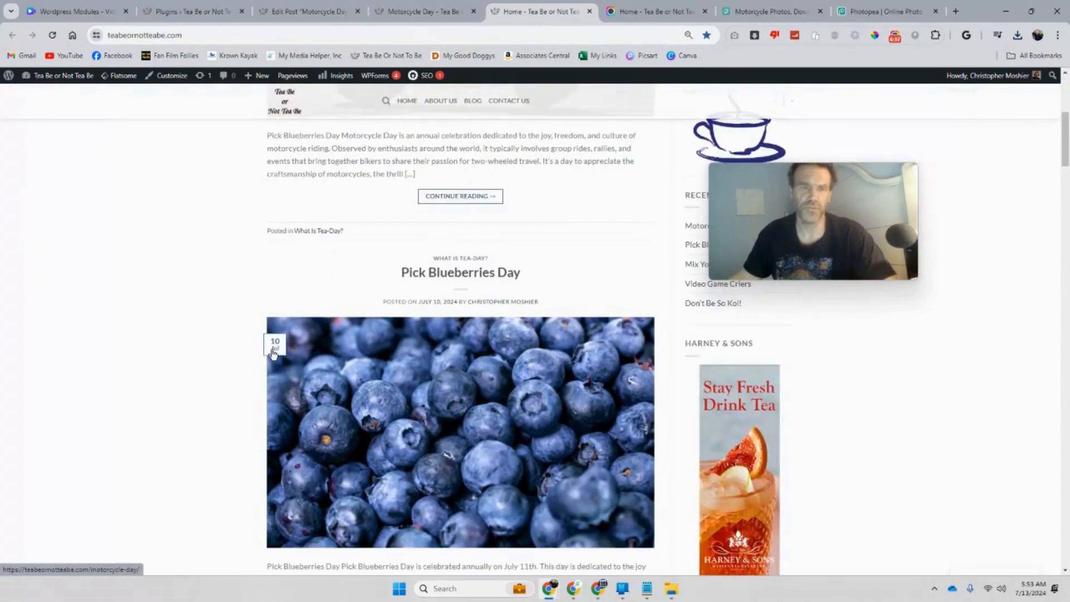
pyautogui.scroll(3, 430, 300)
pyautogui.click(464, 367)
pyautogui.scroll(3, 175, 220)
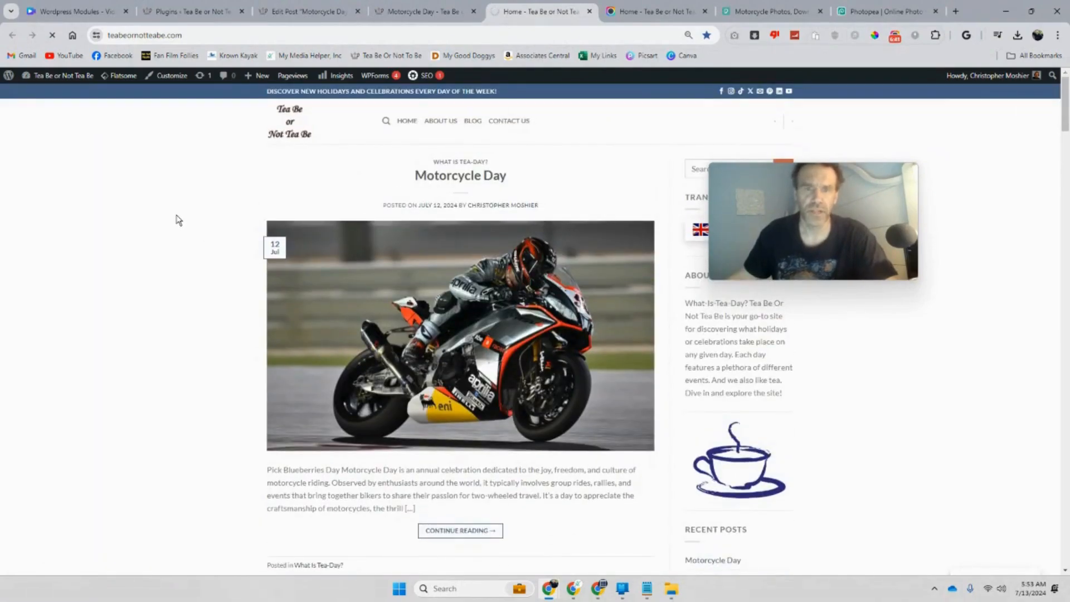
# - Examine the live Motorcycle Day post, from its photo and first heading to the Etch A Sketch Day section
pyautogui.scroll(-5, 210, 148)
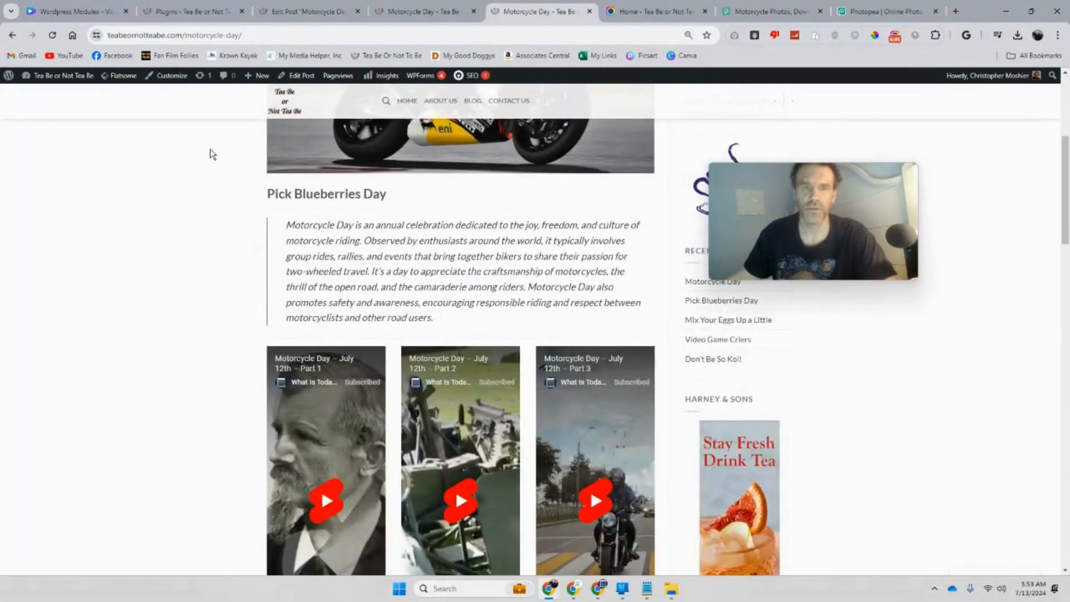
pyautogui.moveTo(395, 202); pyautogui.dragTo(321, 195)
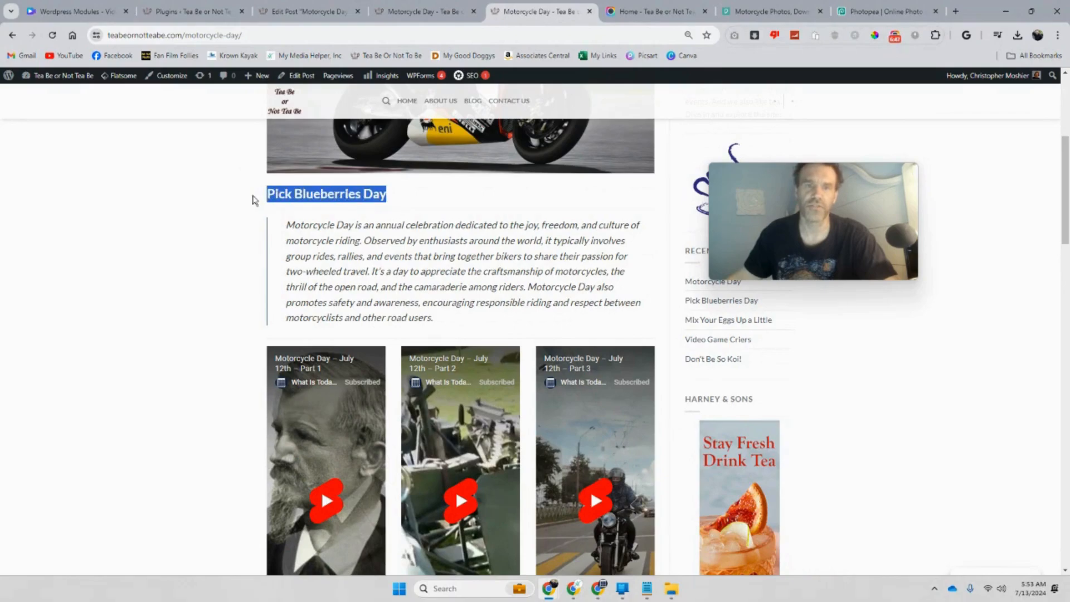
pyautogui.scroll(5, 367, 200)
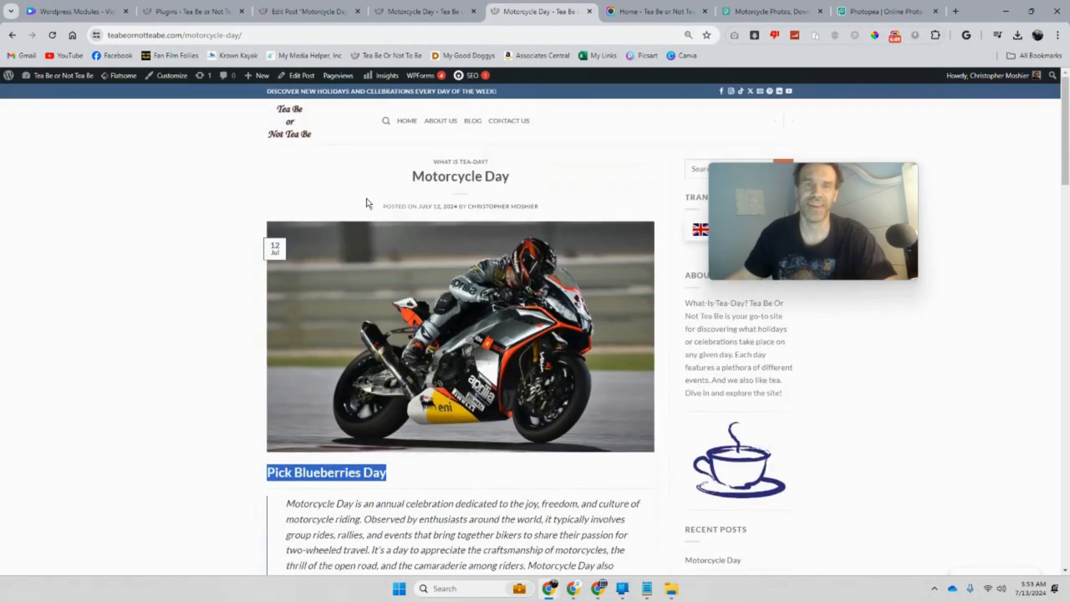
pyautogui.scroll(-8, 366, 201)
pyautogui.scroll(-6, 367, 202)
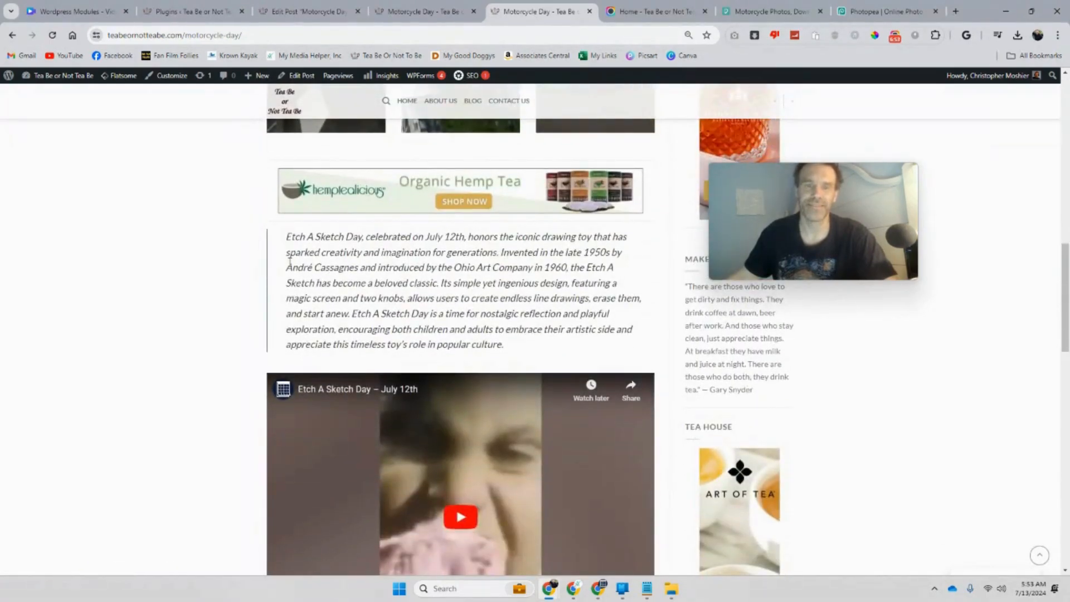
pyautogui.scroll(5, 406, 223)
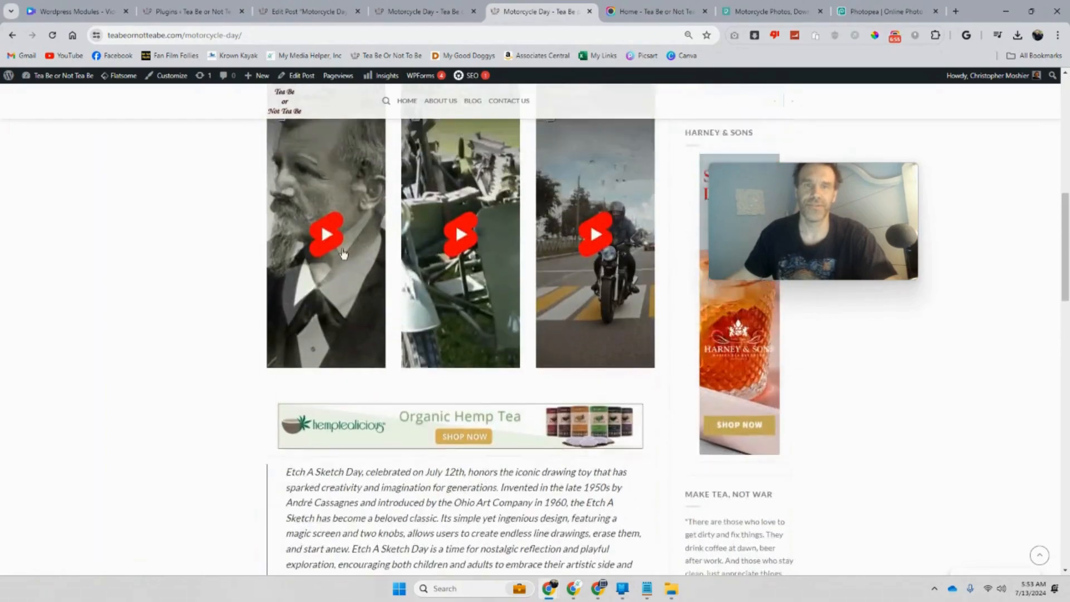
# - Return to the WordPress plugins list and deactivate the Classic Editor plugin
pyautogui.click(401, 11)
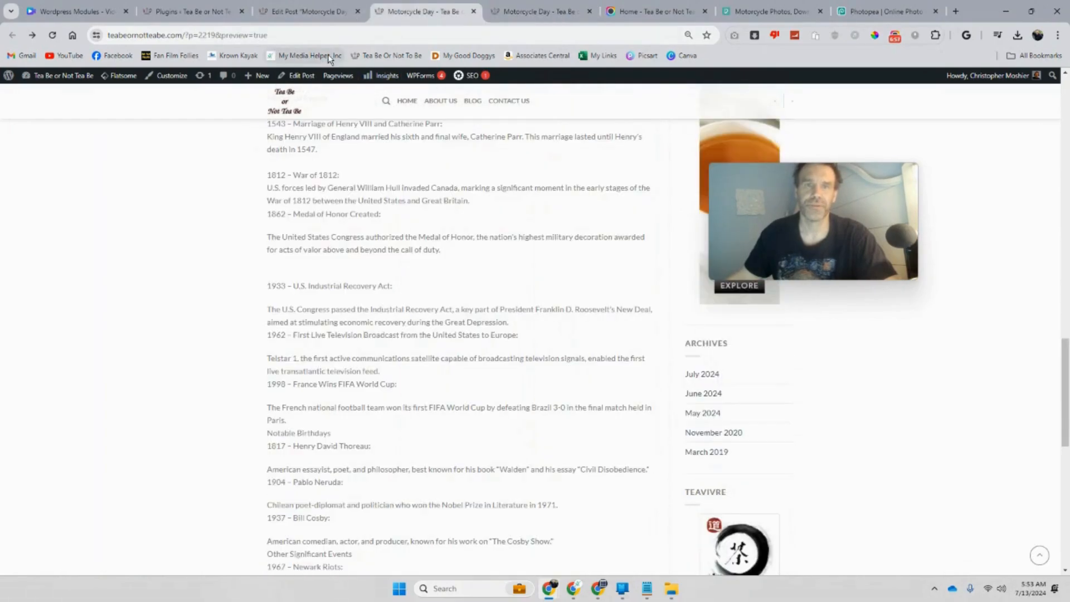
pyautogui.click(260, 16)
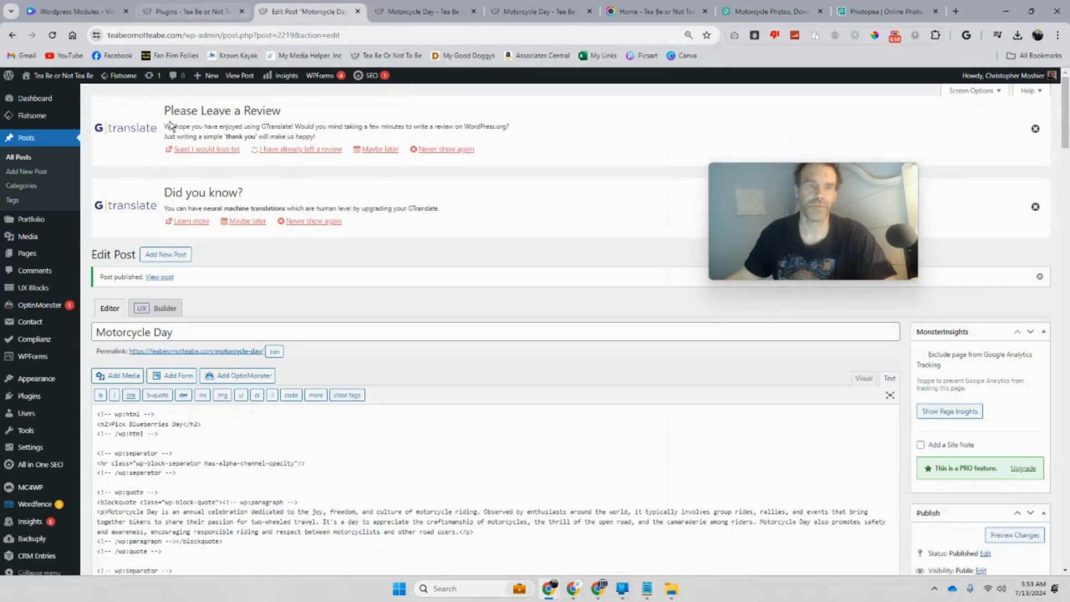
pyautogui.click(187, 12)
pyautogui.moveTo(39, 377)
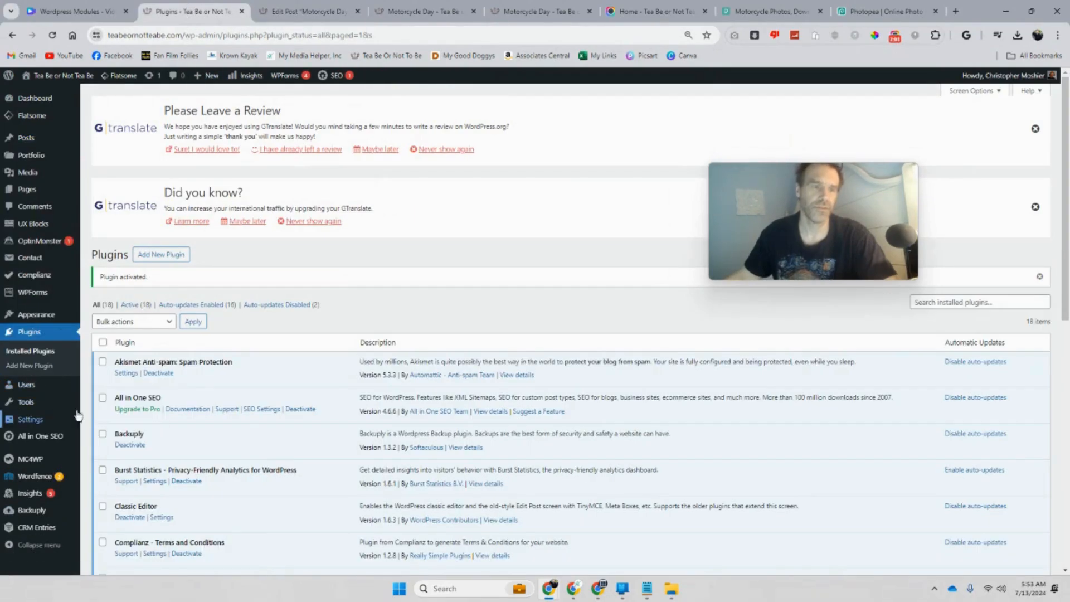
pyautogui.click(56, 332)
pyautogui.scroll(-5, 151, 369)
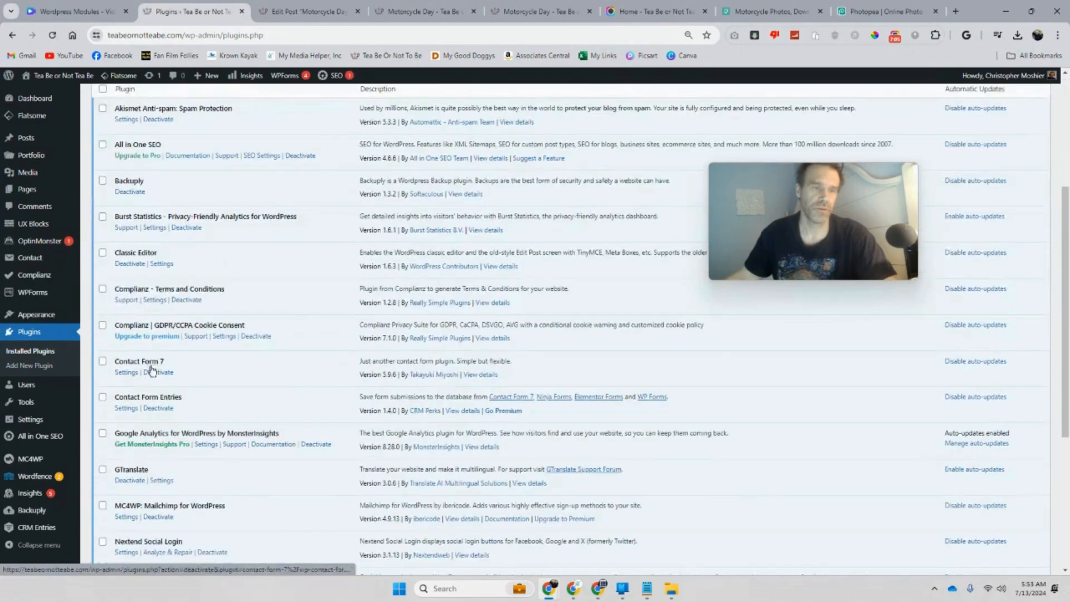
pyautogui.click(127, 265)
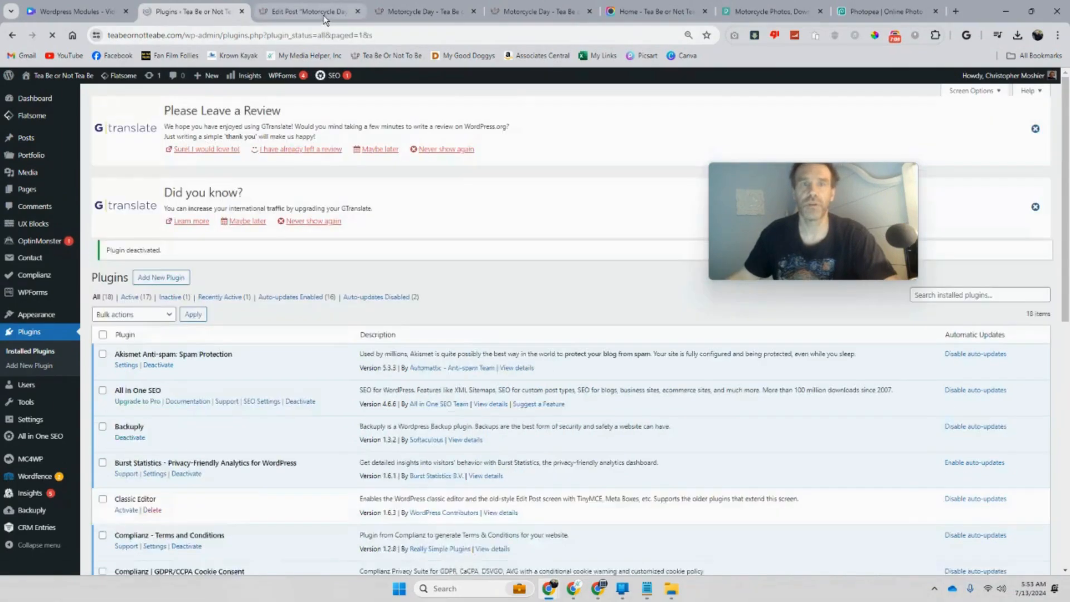
# - Close the old post preview and reopen the Motorcycle Day post for editing from the list of all posts
pyautogui.click(324, 15)
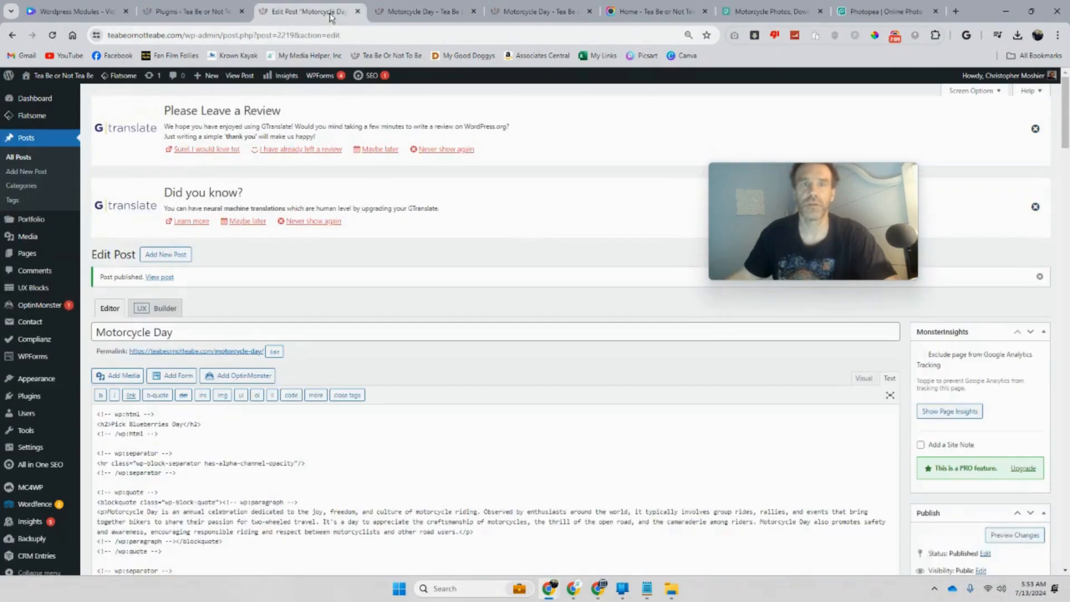
pyautogui.click(389, 17)
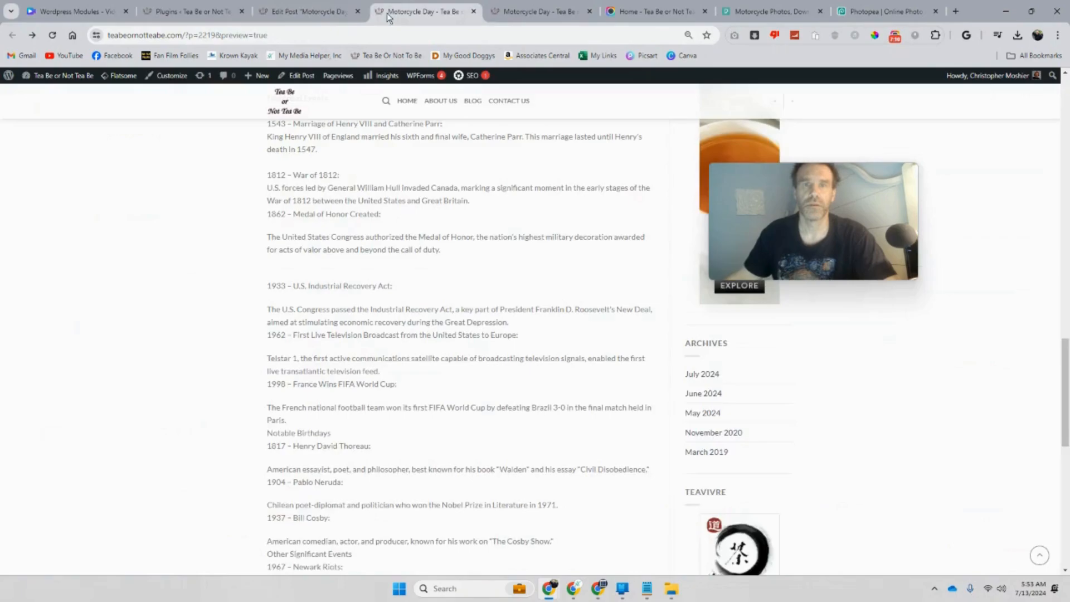
pyautogui.click(474, 12)
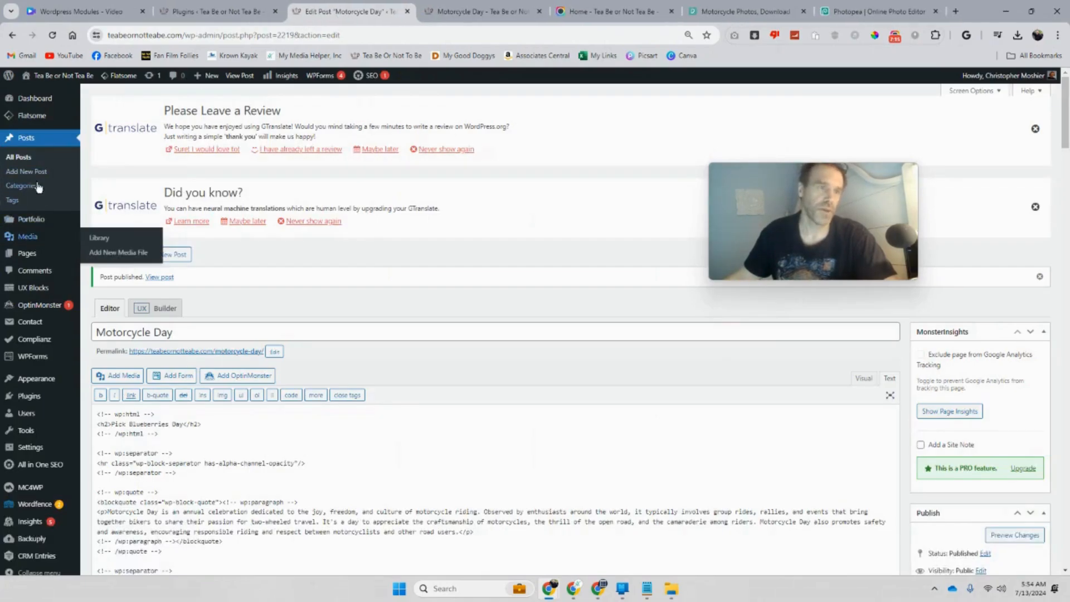
pyautogui.click(22, 159)
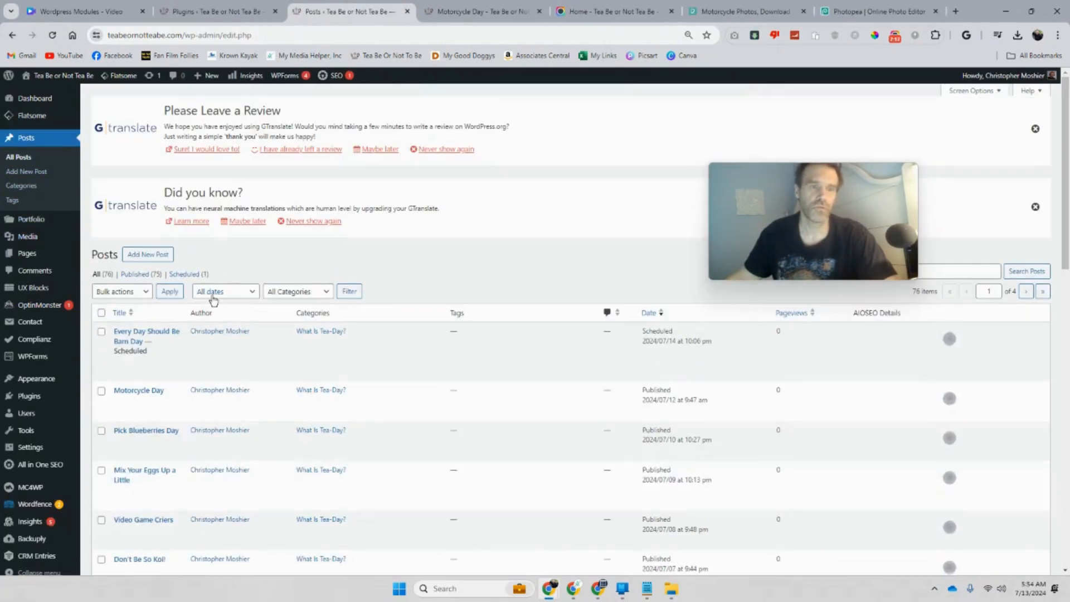
pyautogui.click(118, 403)
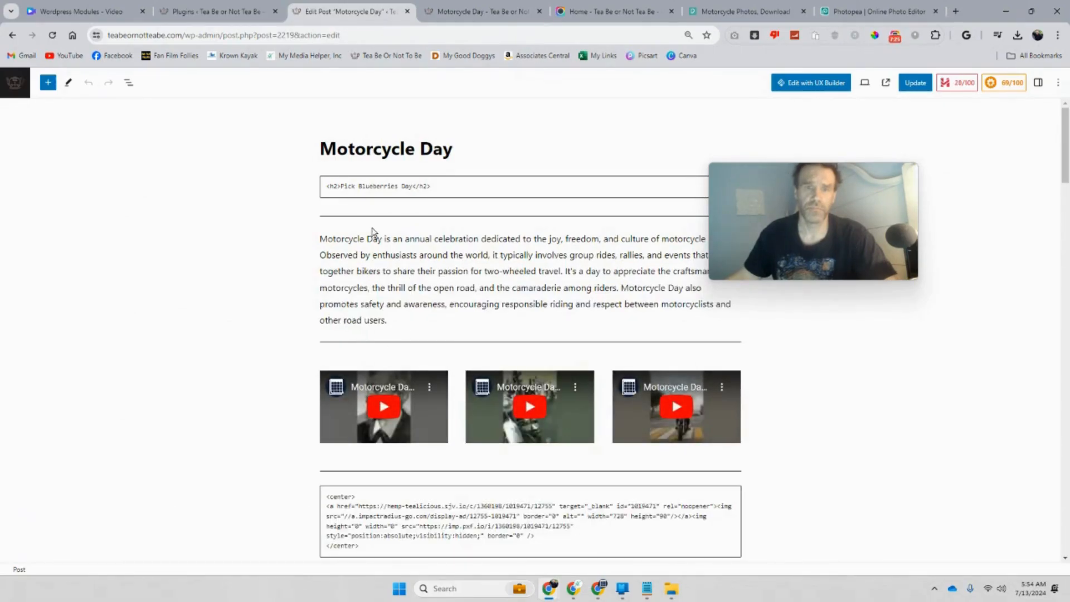
# - Change the first HTML block's heading to Motorcycle Day and update the post
pyautogui.moveTo(412, 189); pyautogui.dragTo(340, 187)
pyautogui.write('Motorcycle')
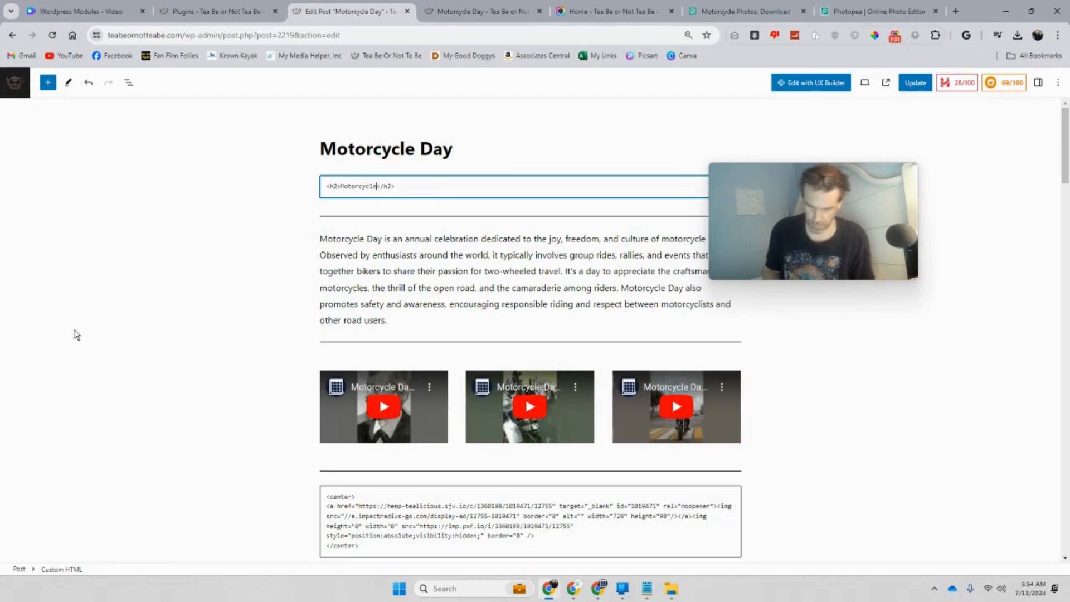
pyautogui.write('Day')
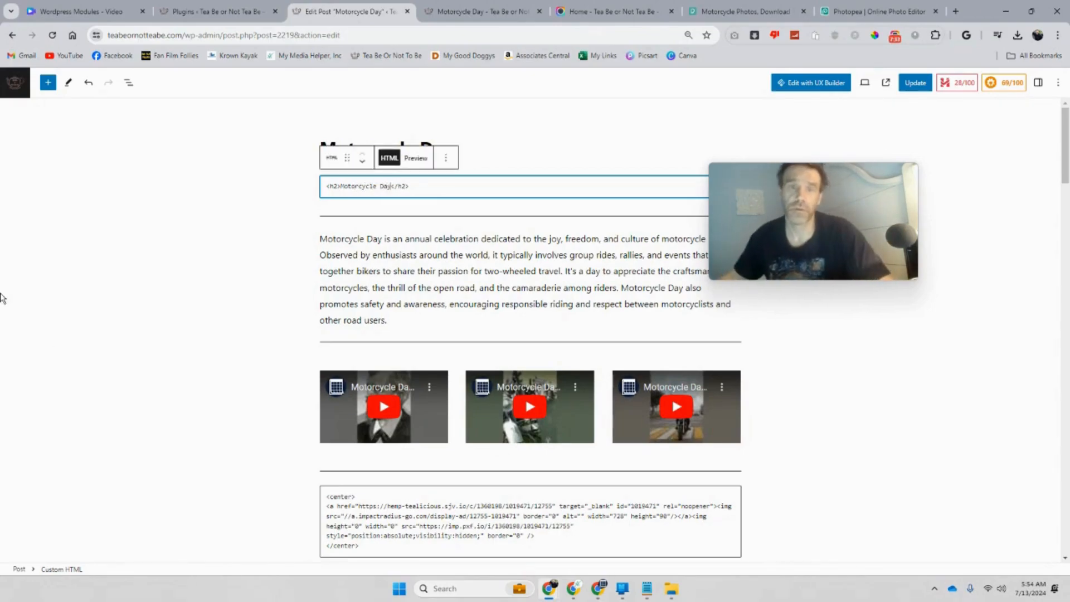
pyautogui.click(204, 343)
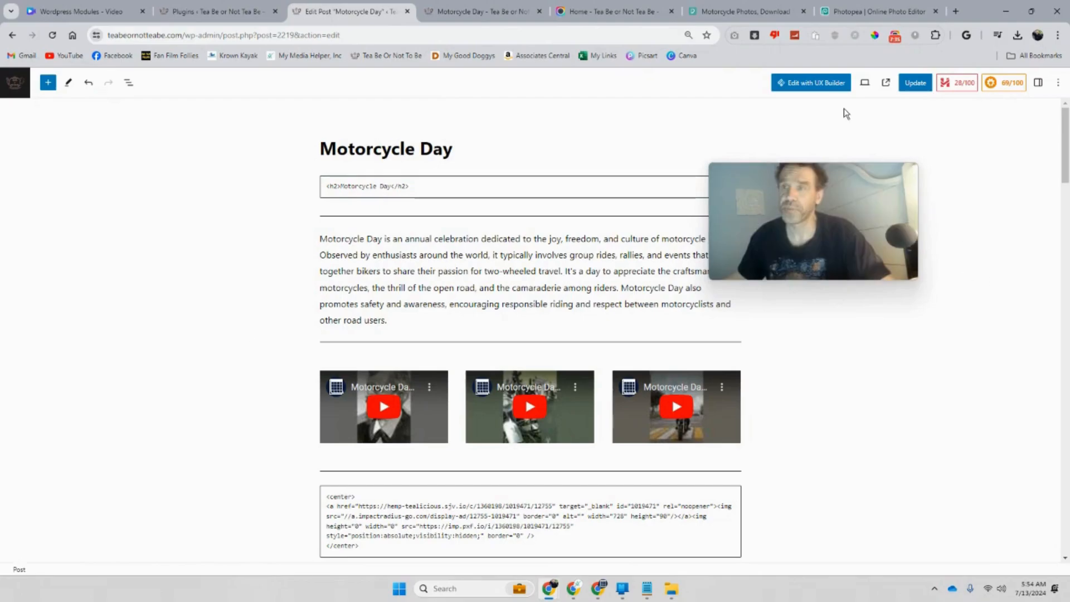
pyautogui.click(915, 83)
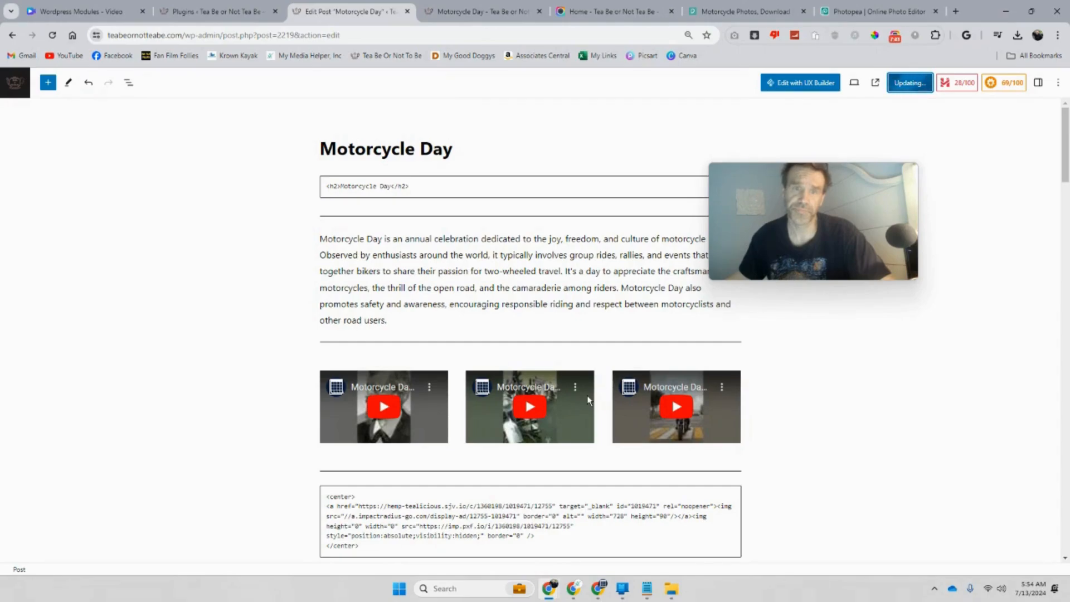
# - Add an empty Custom HTML block at the post's end and move it up to just above the separator preceding the Etch A Sketch text
pyautogui.scroll(-5, 587, 395)
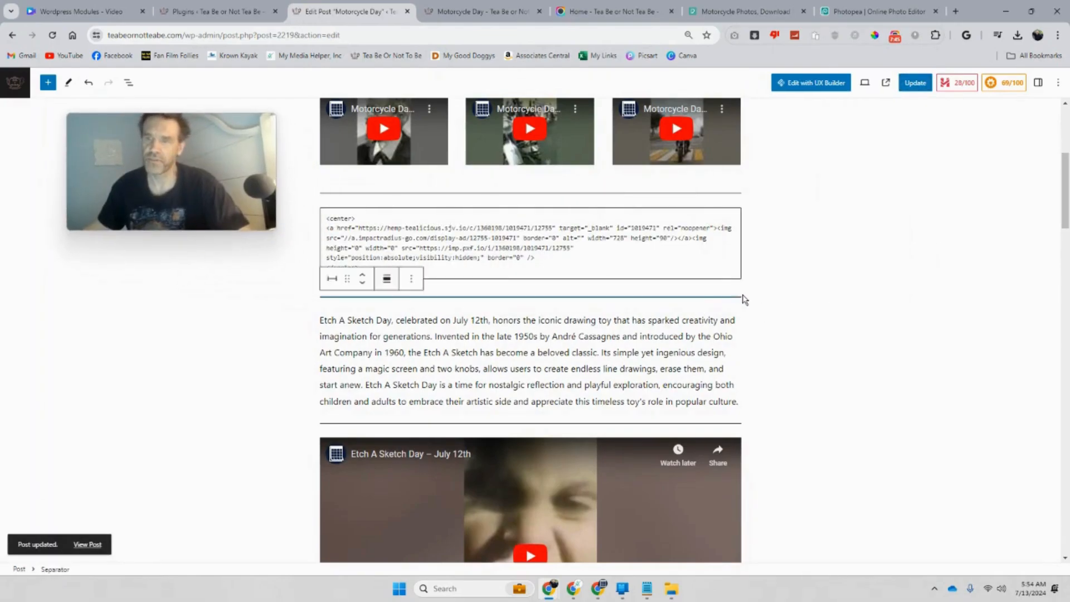
pyautogui.scroll(-10, 678, 419)
pyautogui.scroll(3, 678, 415)
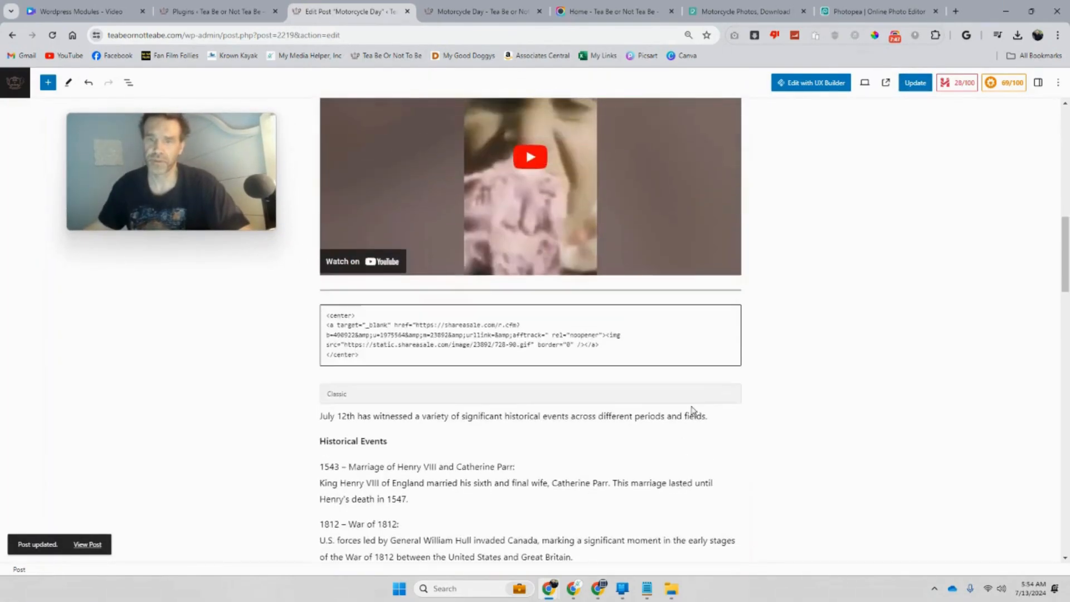
pyautogui.scroll(-20, 673, 416)
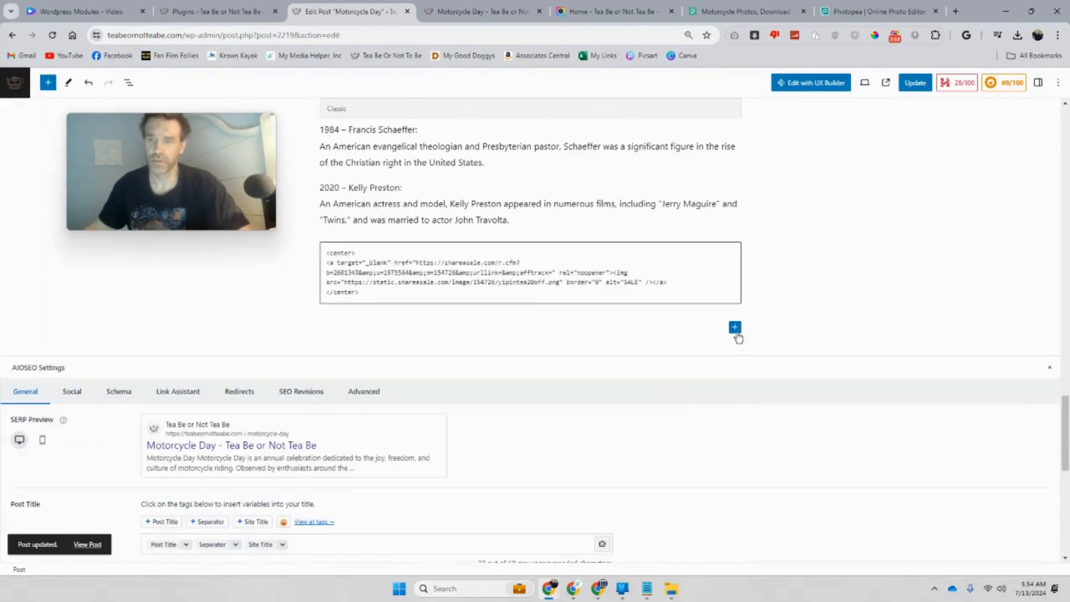
pyautogui.click(735, 328)
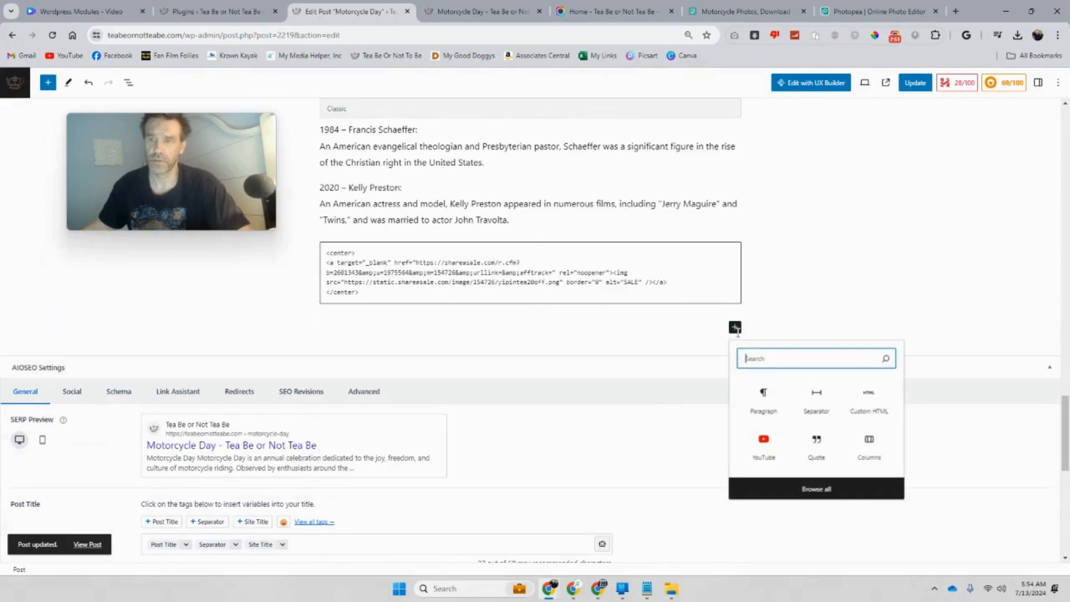
pyautogui.click(885, 411)
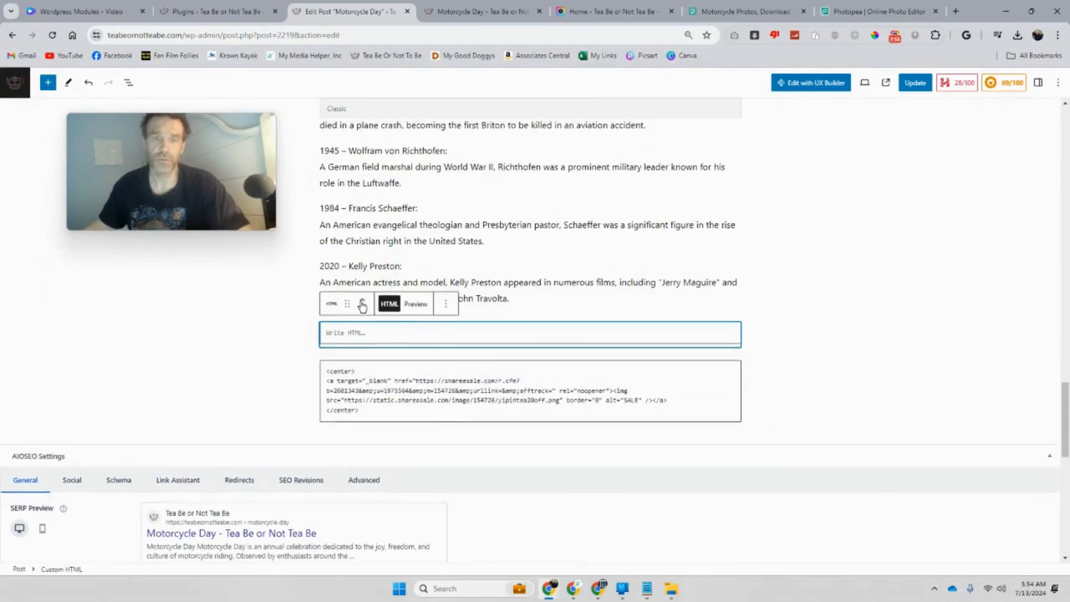
pyautogui.click(362, 301)
pyautogui.click(363, 301)
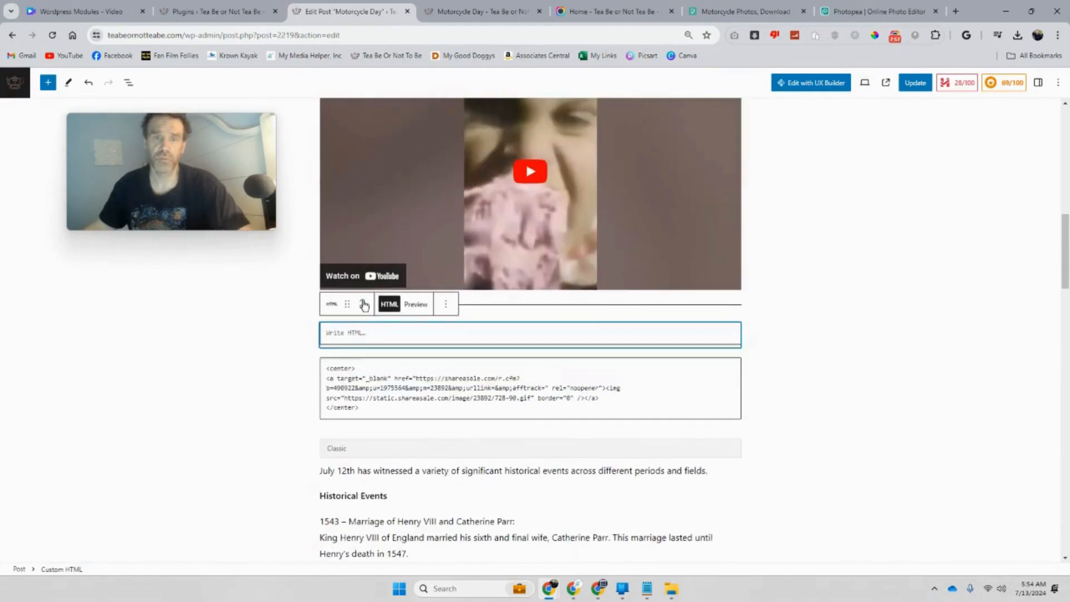
pyautogui.click(363, 304)
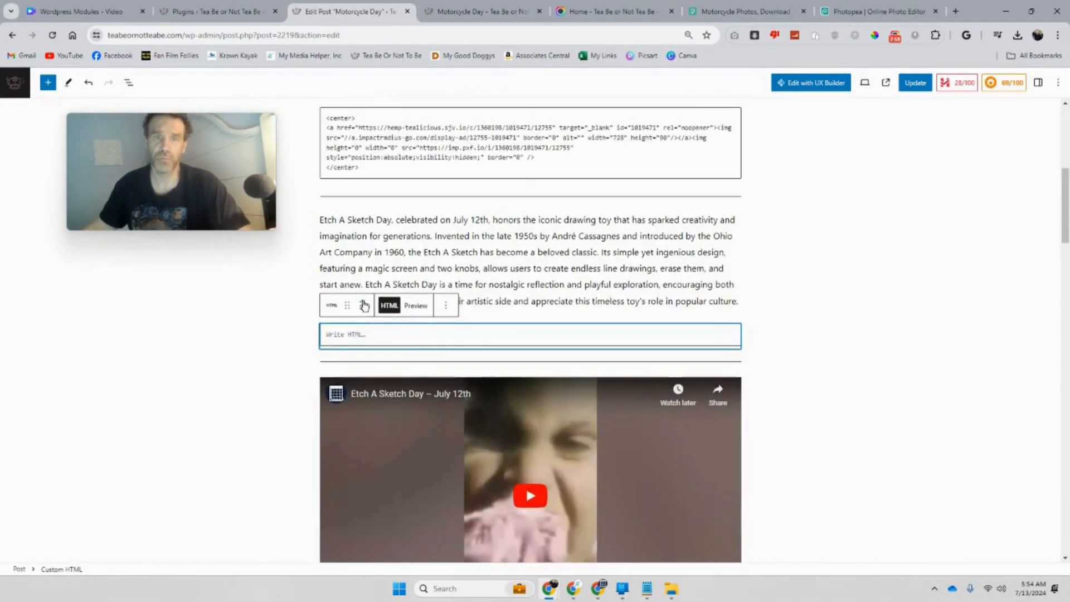
pyautogui.click(363, 303)
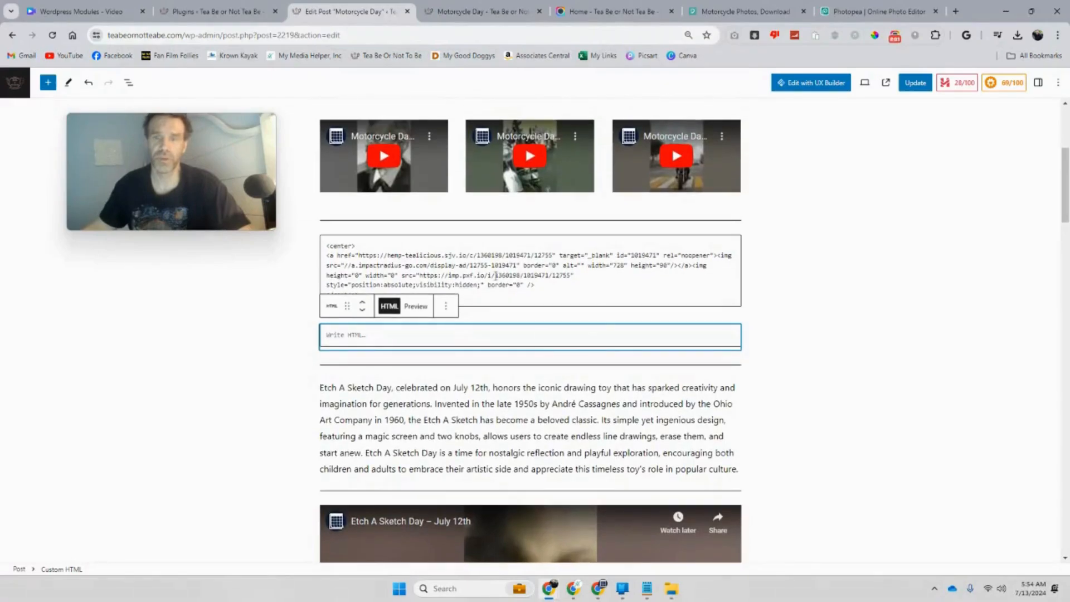
# - Add a separator at the post's end and move it up to between the Hemptealicious ad code and the empty Custom HTML block
pyautogui.scroll(-20, 820, 410)
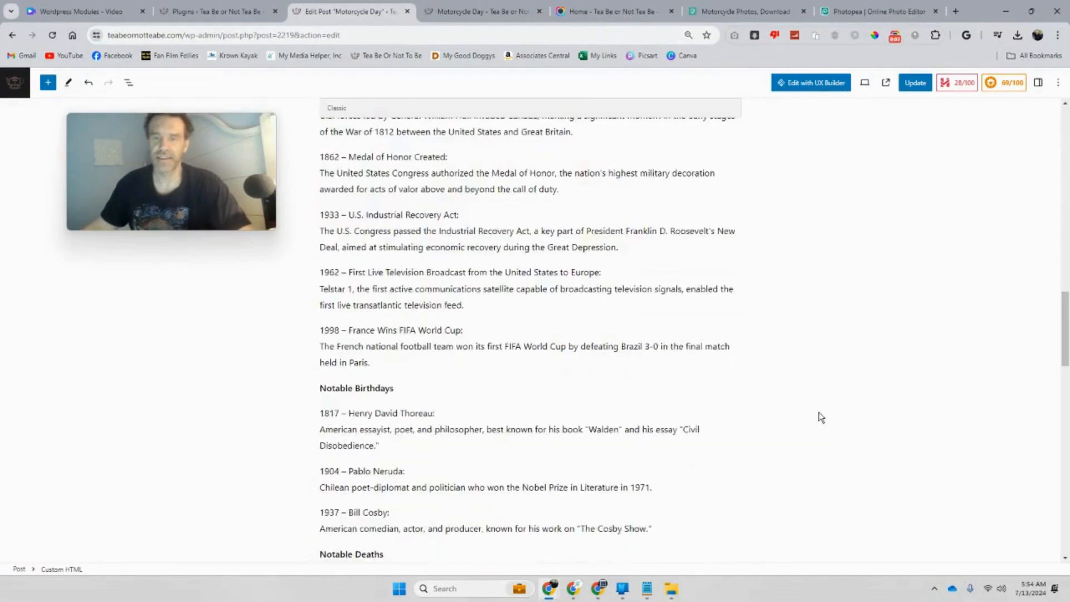
pyautogui.scroll(-5, 784, 370)
pyautogui.scroll(4, 751, 282)
pyautogui.click(762, 390)
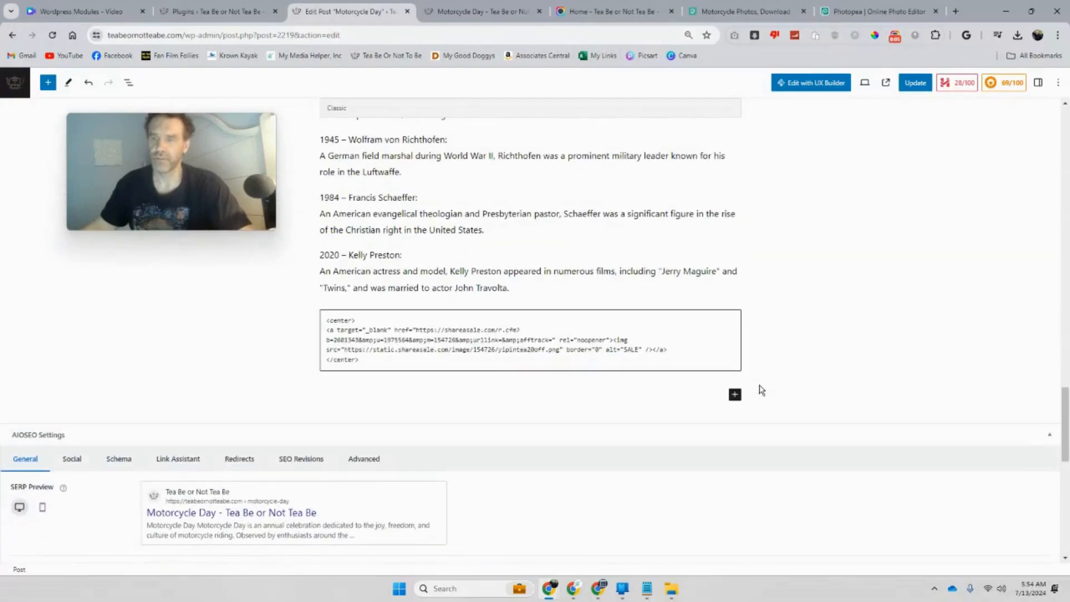
pyautogui.click(733, 393)
pyautogui.click(816, 465)
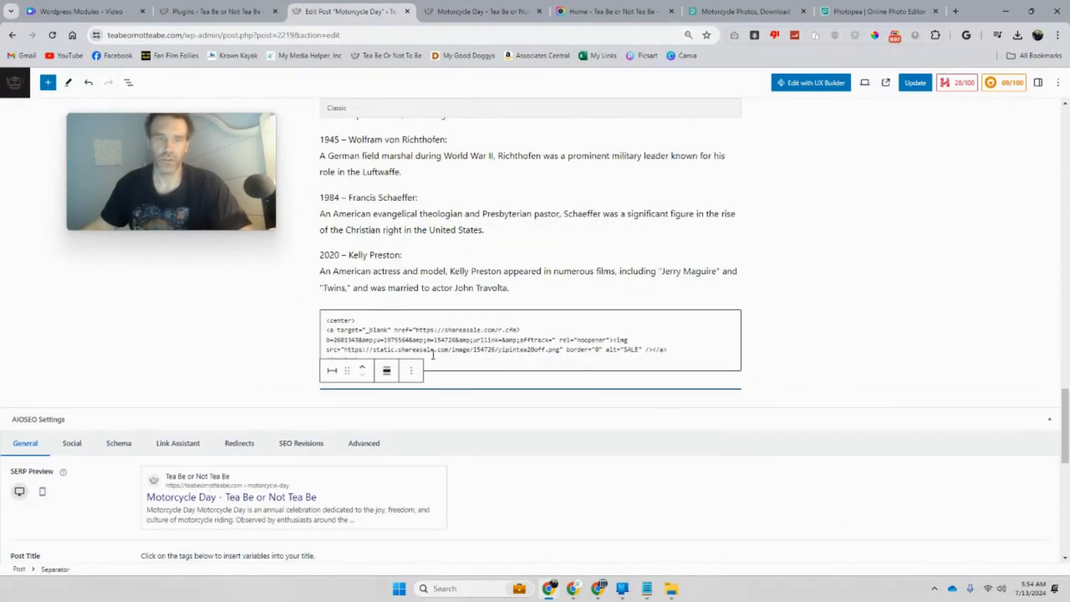
pyautogui.click(362, 368)
pyautogui.click(363, 368)
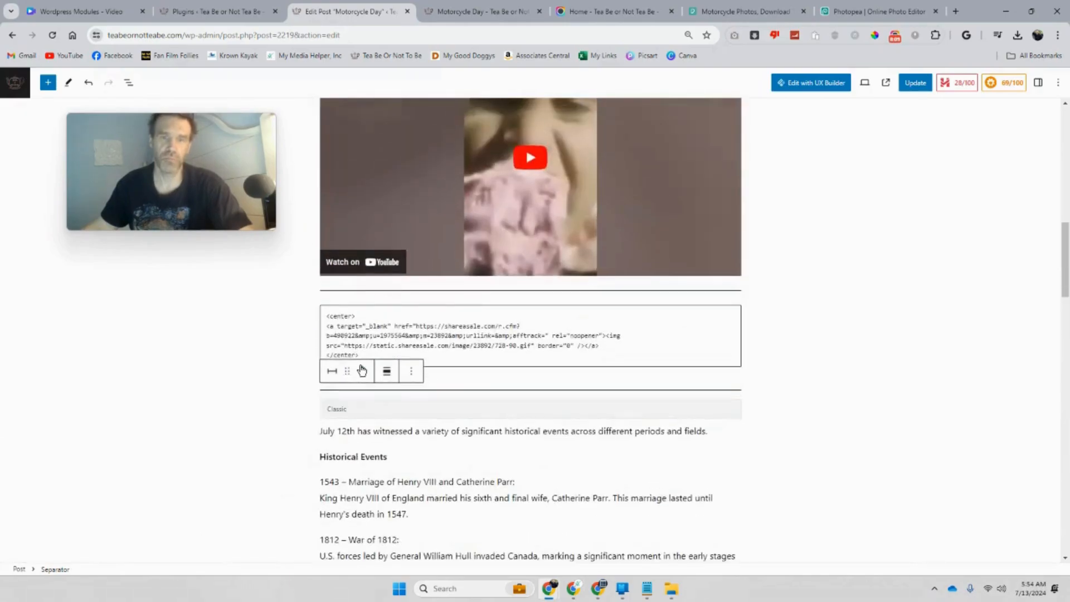
pyautogui.click(362, 368)
pyautogui.click(362, 370)
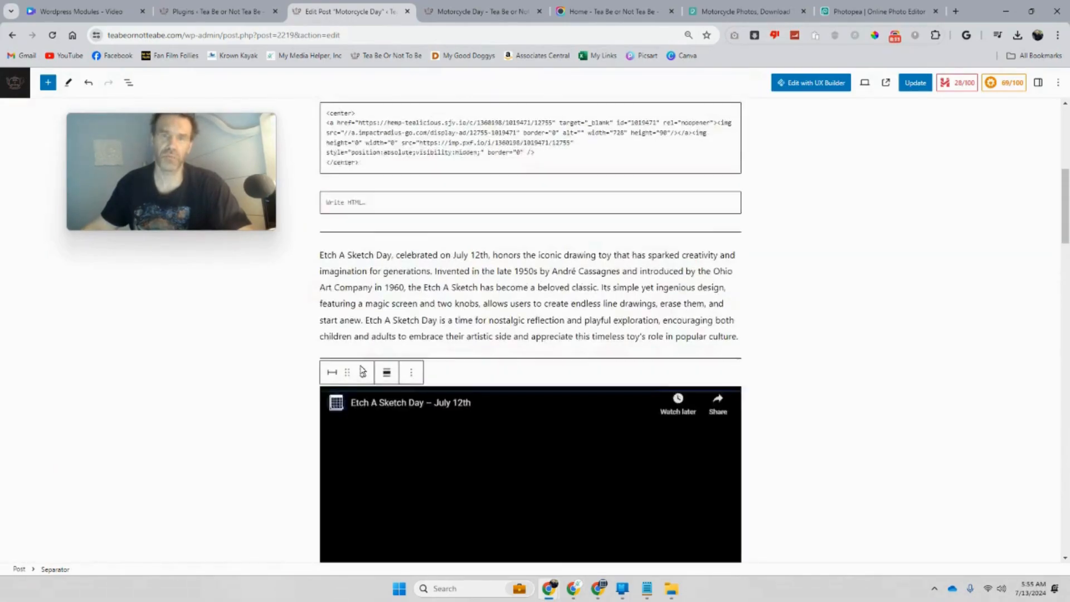
pyautogui.click(362, 370)
pyautogui.click(362, 370)
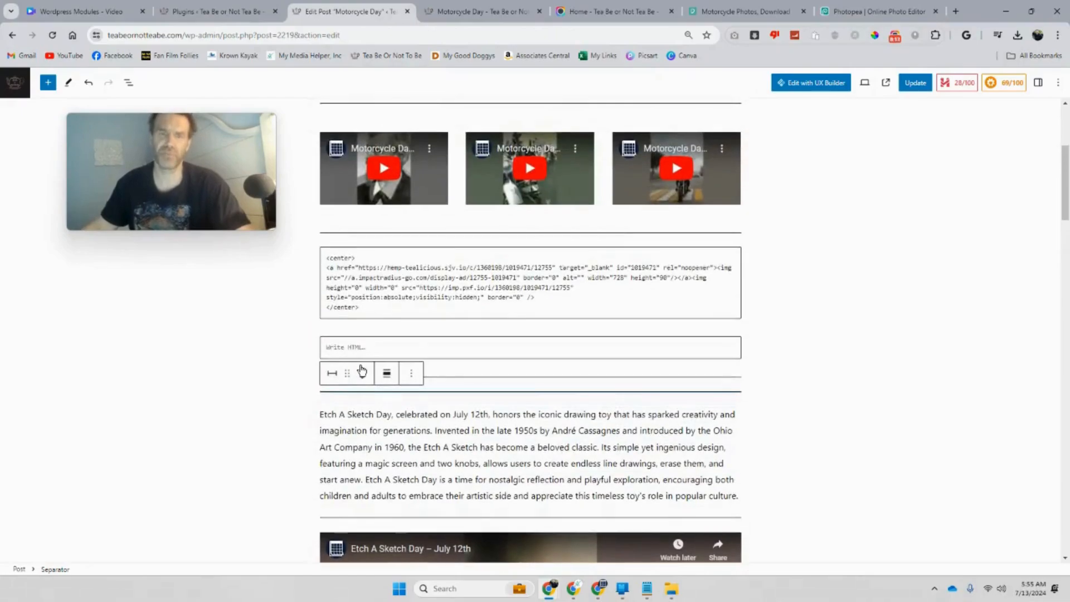
pyautogui.click(362, 370)
# - Copy the Motorcycle Day h2 heading code into the empty Custom HTML block above the Etch A Sketch text
pyautogui.scroll(3, 362, 335)
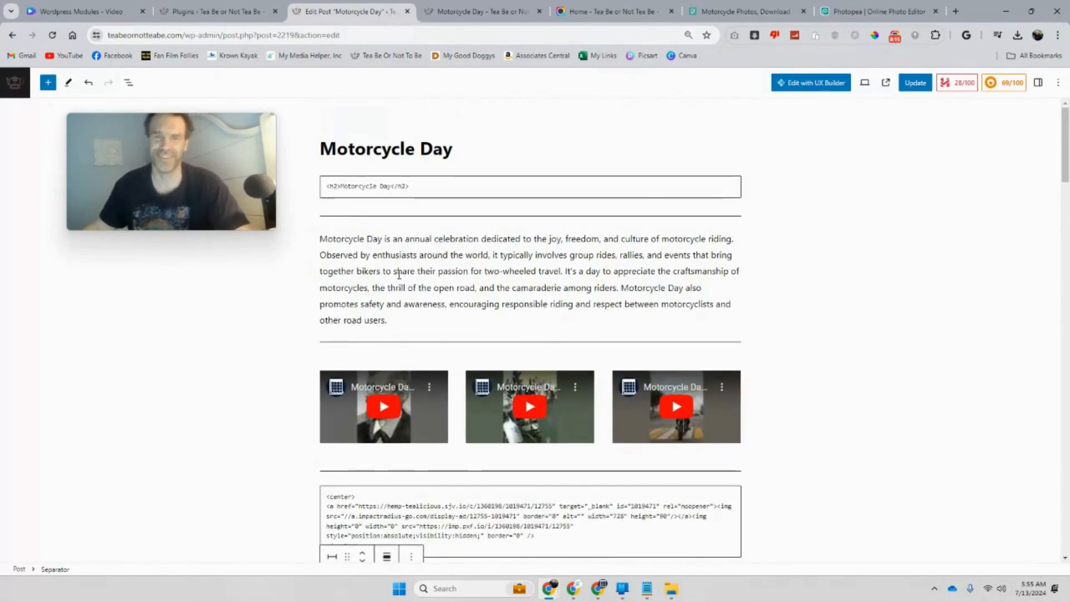
pyautogui.moveTo(421, 184); pyautogui.dragTo(326, 184)
pyautogui.rightClick(329, 186)
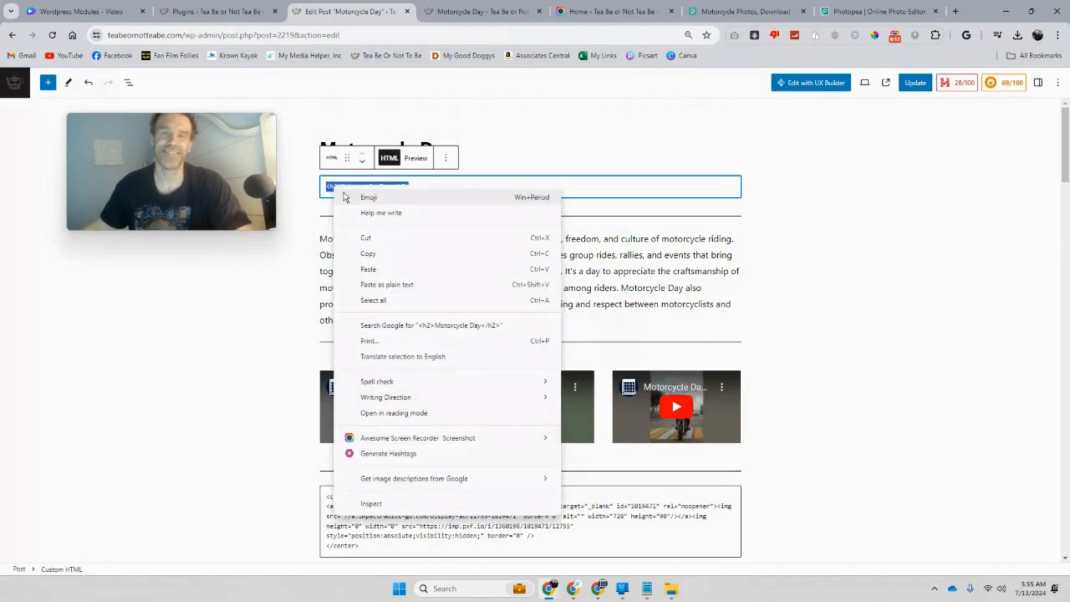
pyautogui.click(382, 254)
pyautogui.scroll(-5, 384, 254)
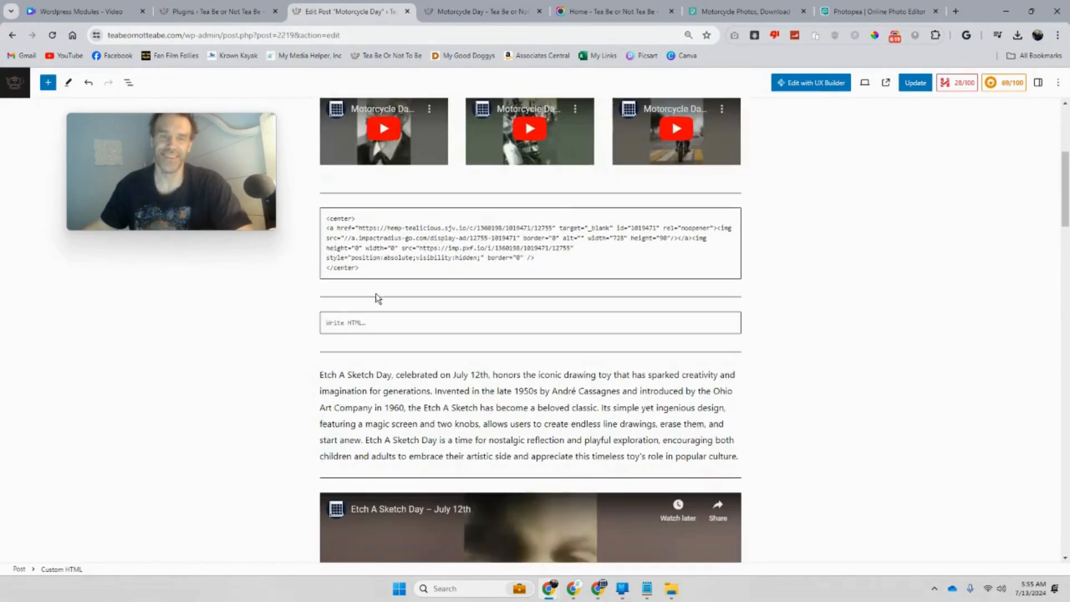
pyautogui.rightClick(371, 324)
pyautogui.click(420, 155)
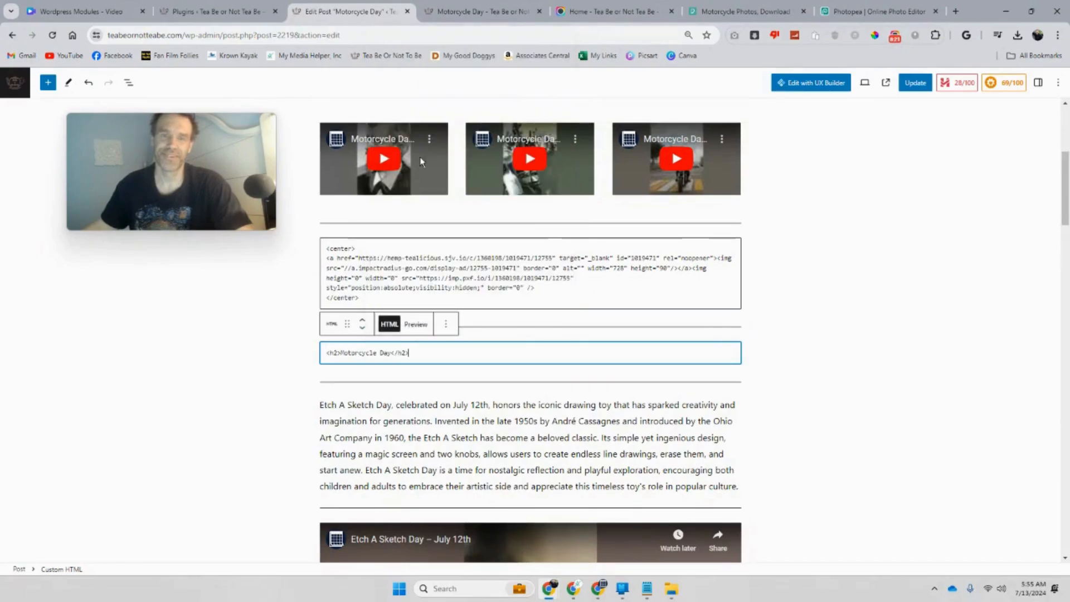
# - Replace the heading text in the copied h2 code with Etch A Sketch Day and update the post
pyautogui.moveTo(392, 406); pyautogui.dragTo(321, 406)
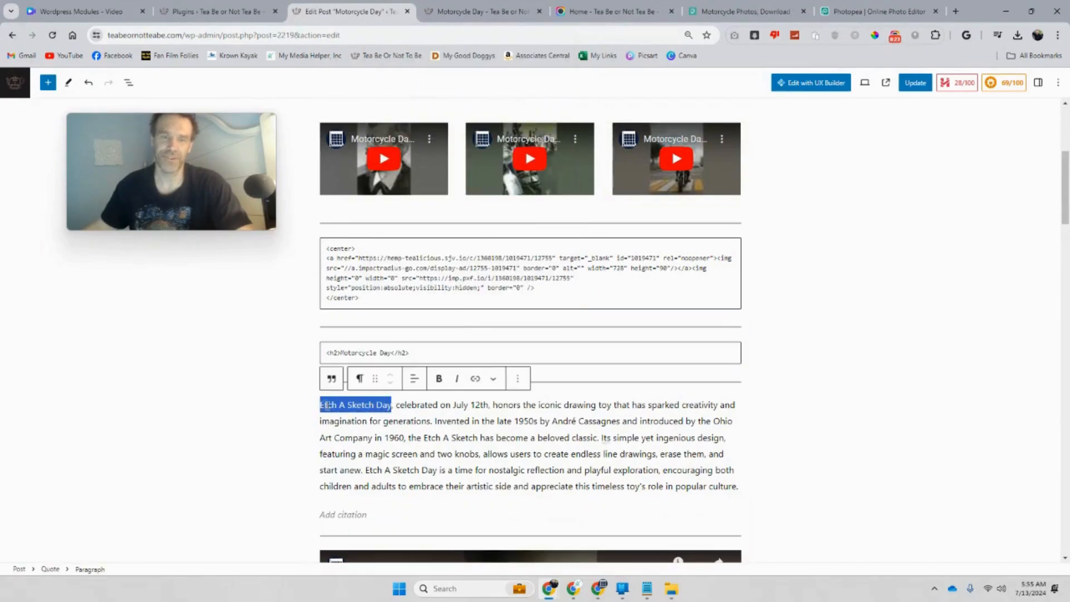
pyautogui.rightClick(328, 405)
pyautogui.click(370, 141)
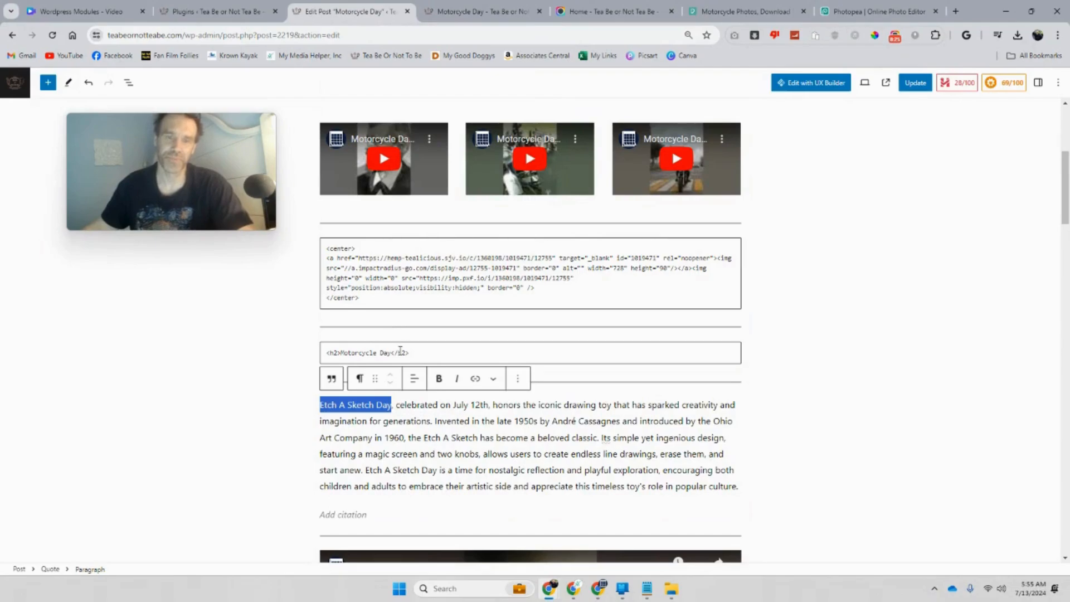
pyautogui.moveTo(391, 352); pyautogui.dragTo(379, 353)
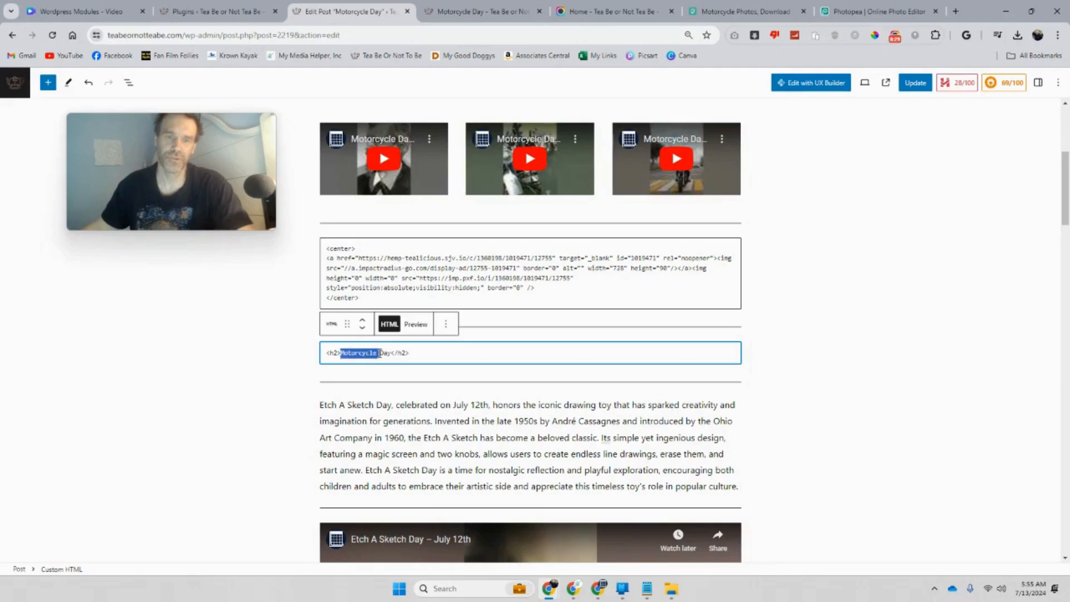
pyautogui.rightClick(382, 351)
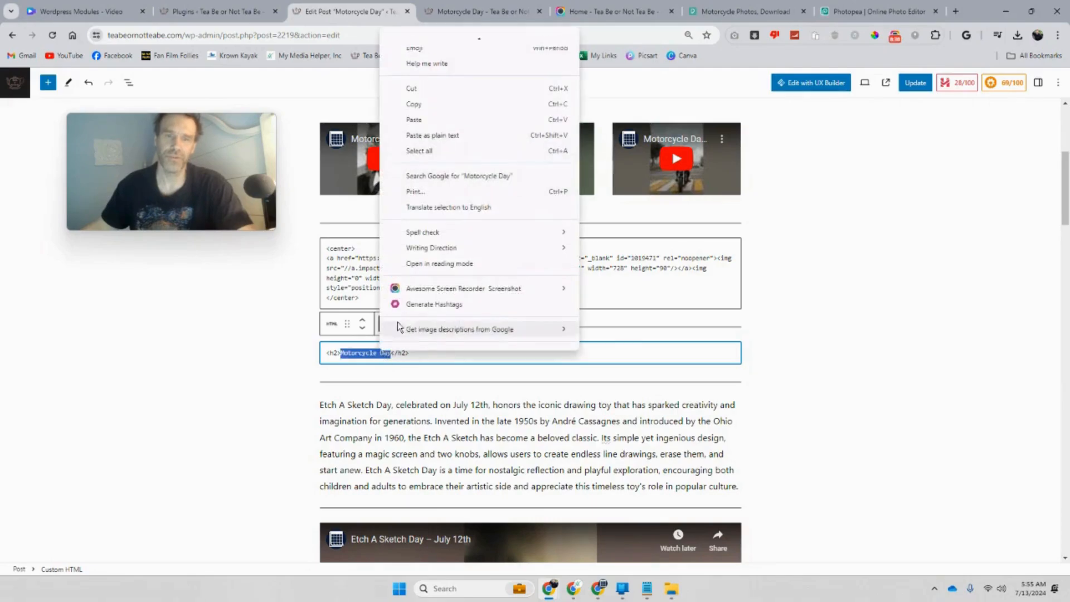
pyautogui.click(446, 115)
pyautogui.click(929, 418)
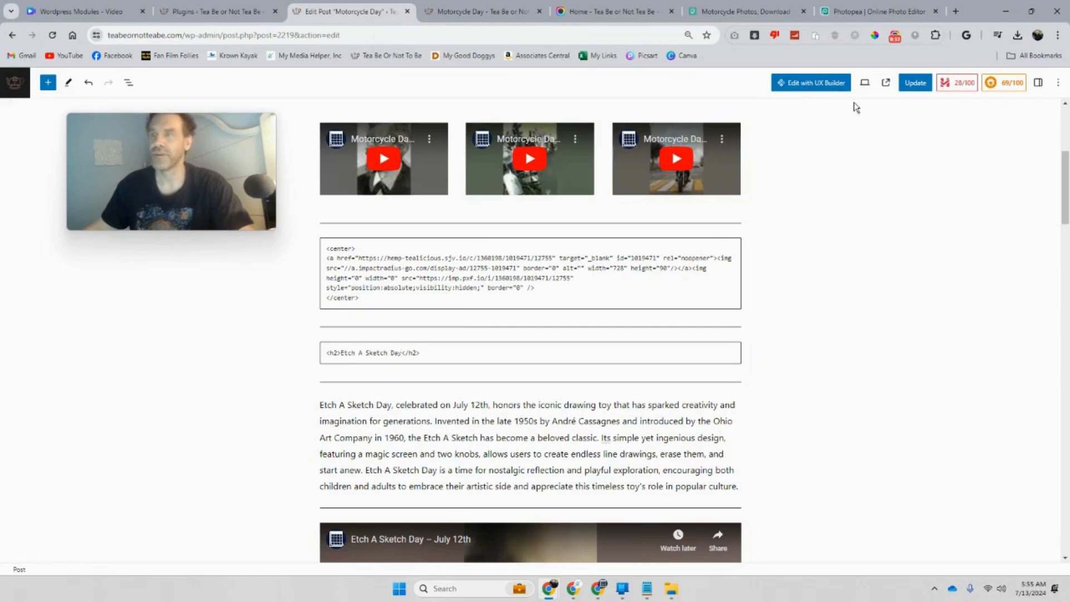
pyautogui.click(915, 83)
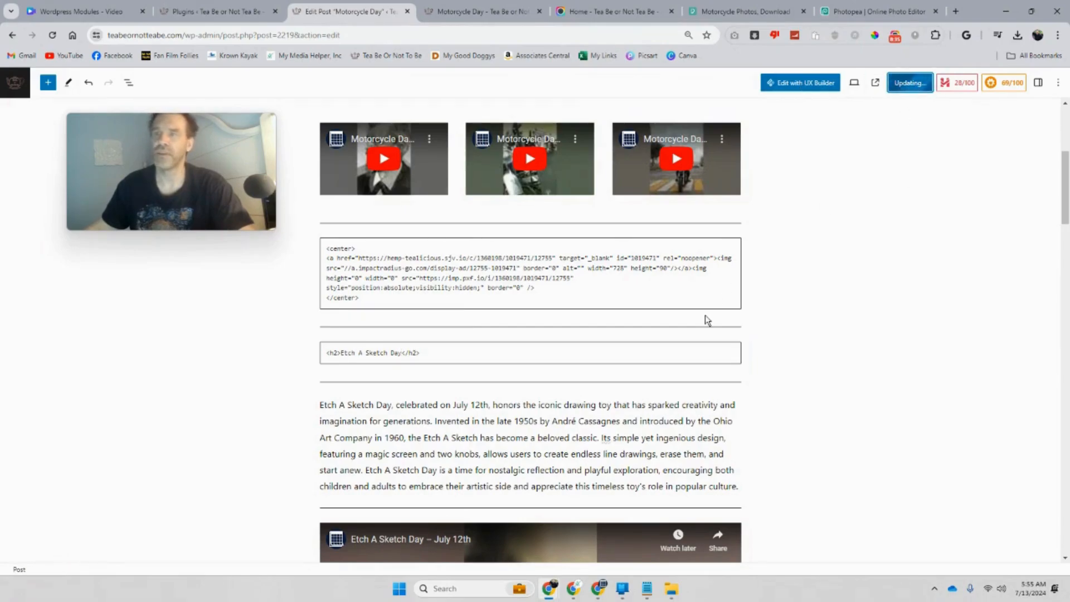
# - Reload the live Motorcycle Day post and examine its headings, videos, banners and historical events section
pyautogui.click(485, 11)
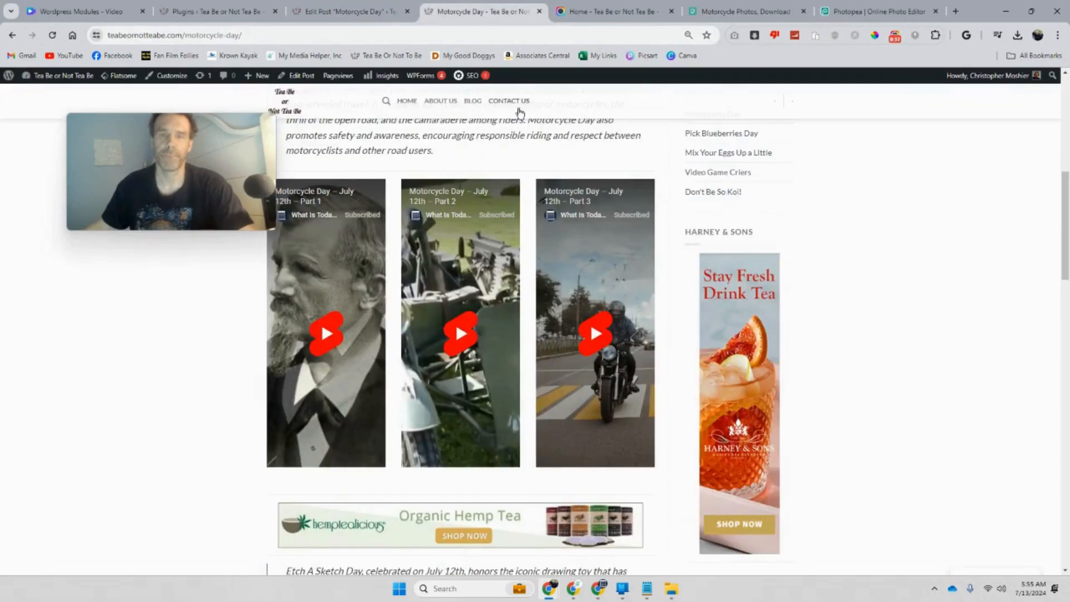
pyautogui.click(52, 35)
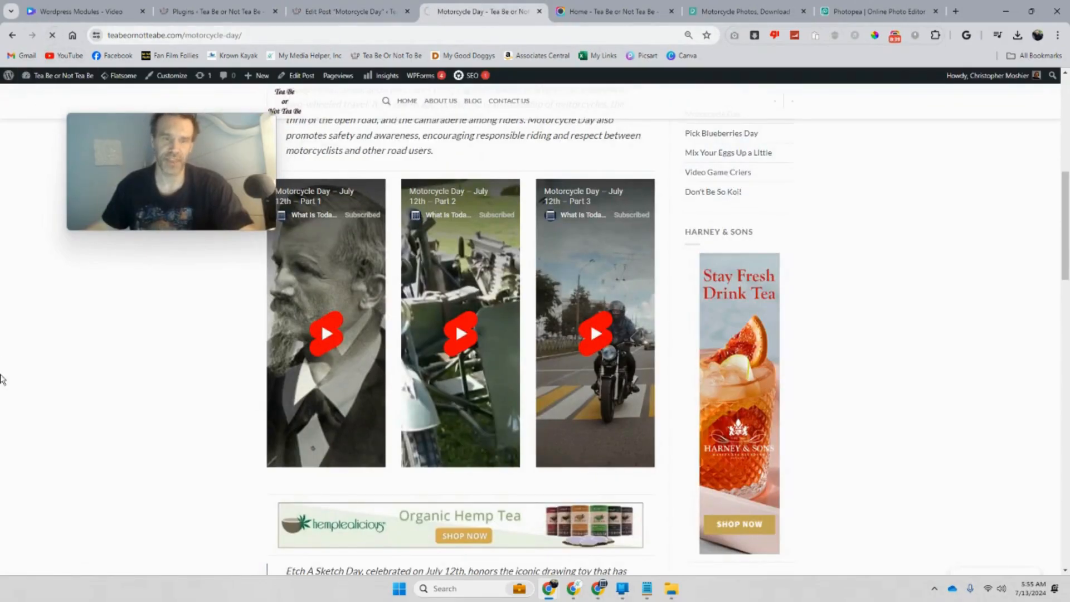
pyautogui.scroll(-4, 92, 326)
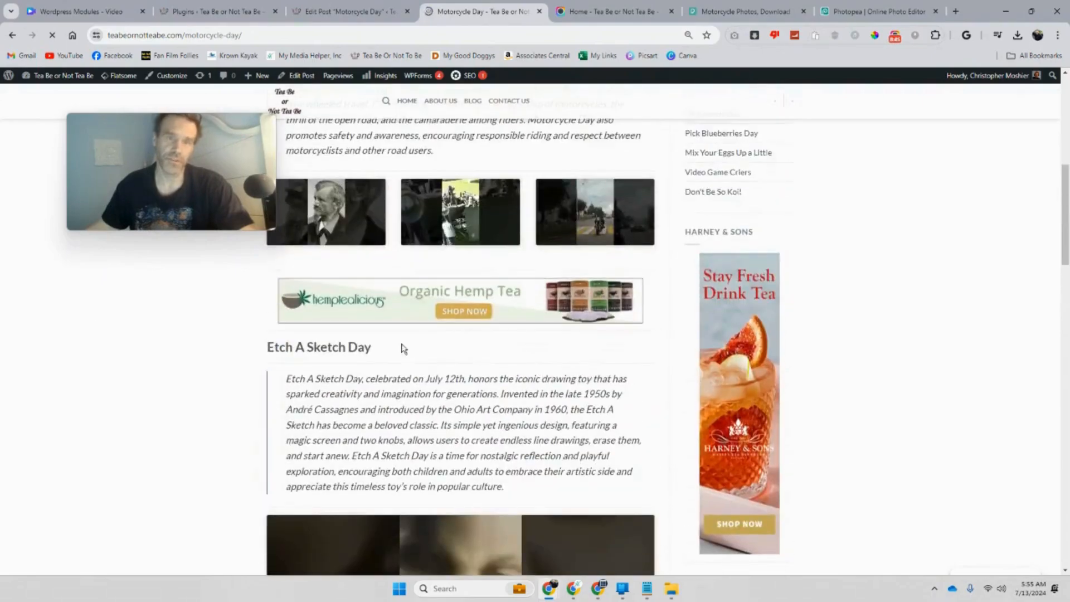
pyautogui.scroll(8, 405, 349)
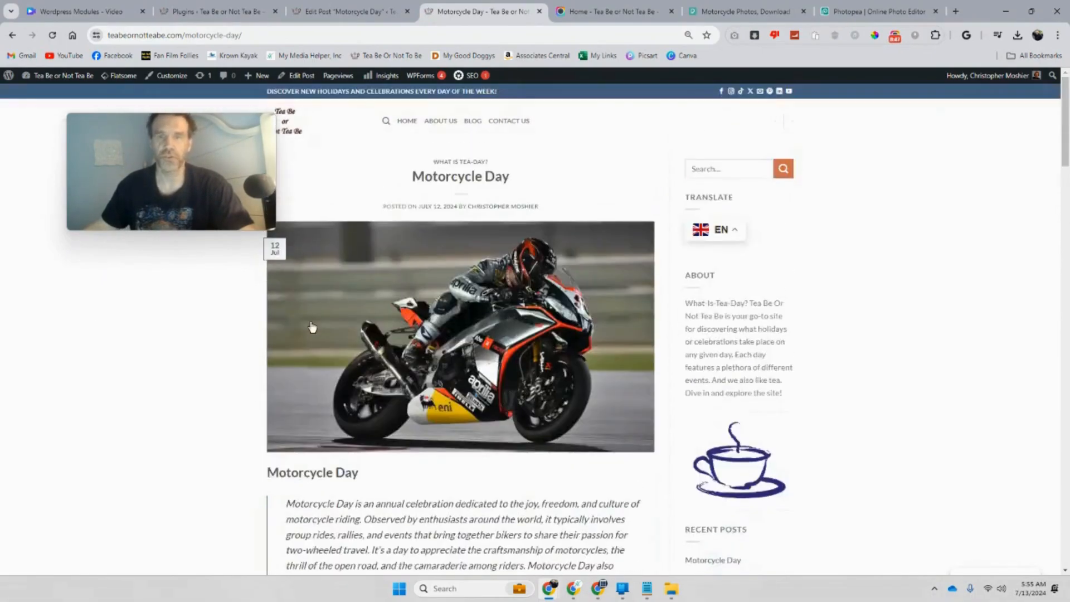
pyautogui.scroll(-14, 312, 327)
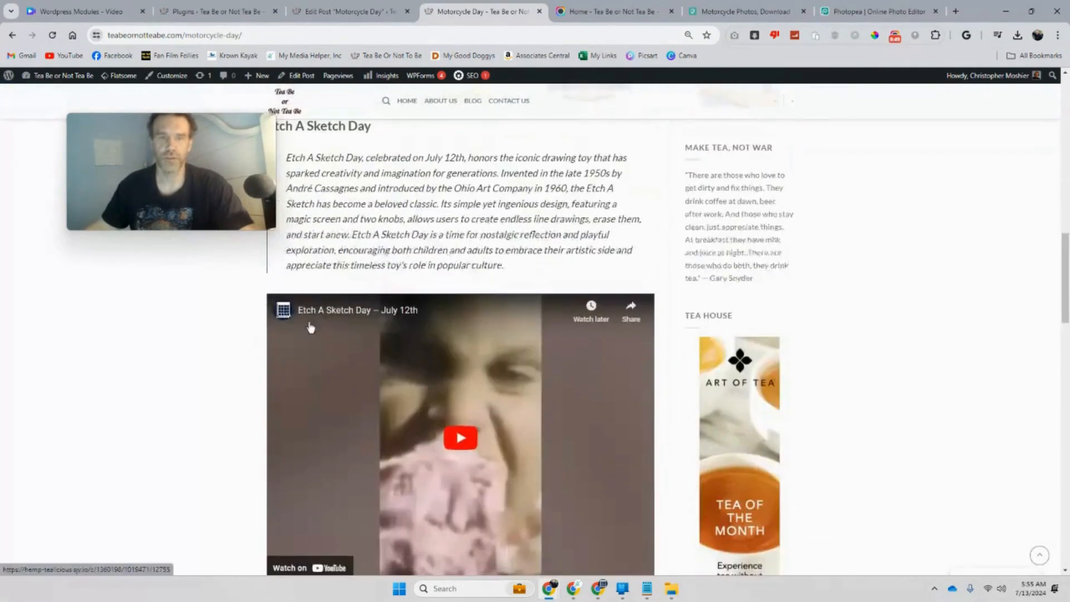
pyautogui.scroll(-4, 311, 327)
pyautogui.scroll(9, 341, 282)
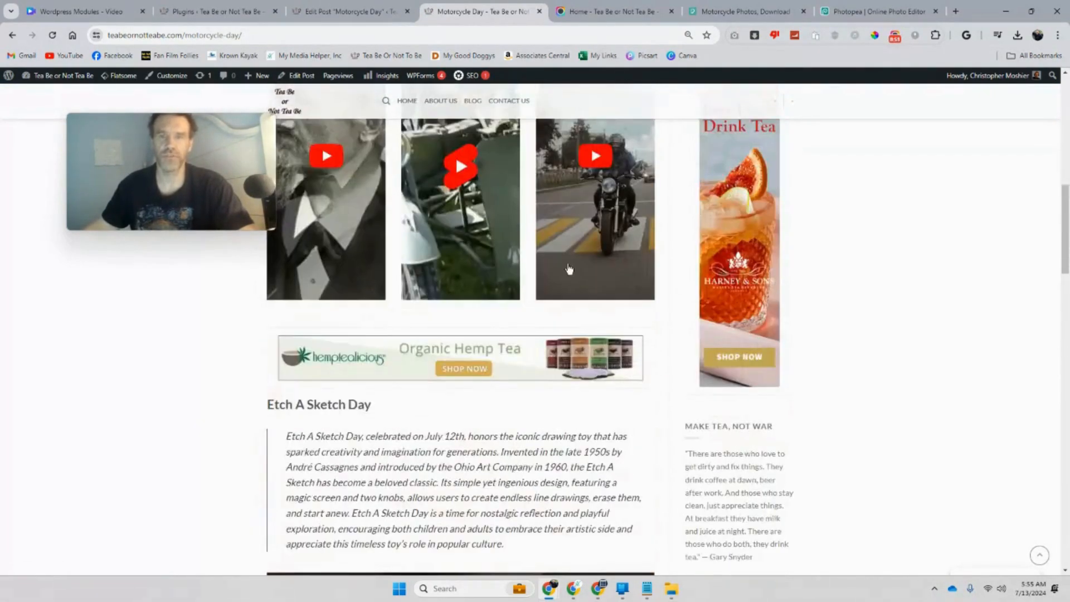
pyautogui.scroll(-10, 569, 269)
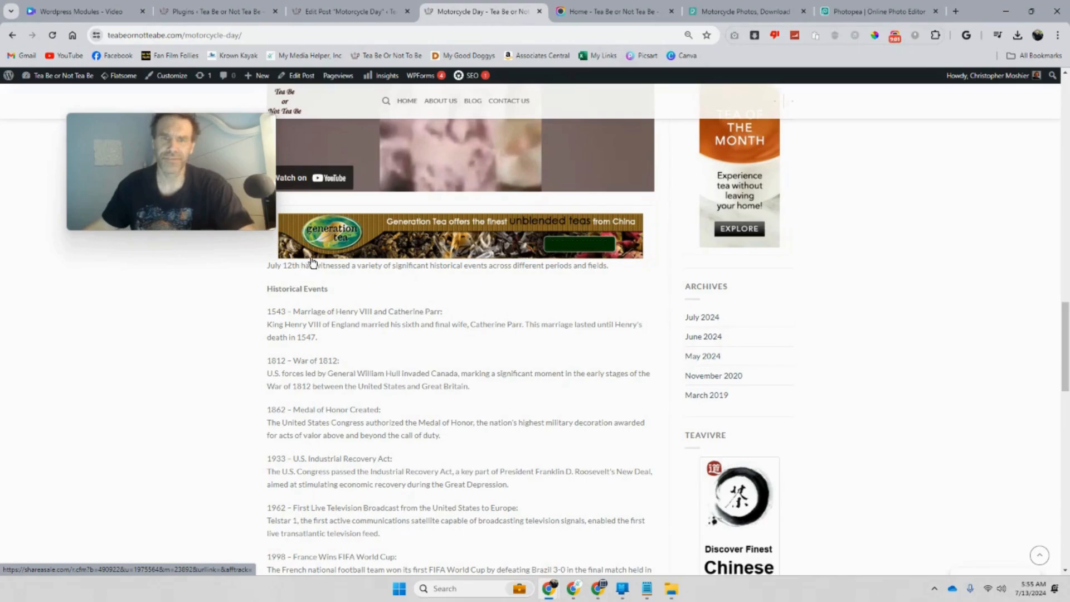
# - Reactivate the Classic Editor plugin and reopen the Motorcycle Day post for editing from the list of all posts
pyautogui.click(215, 13)
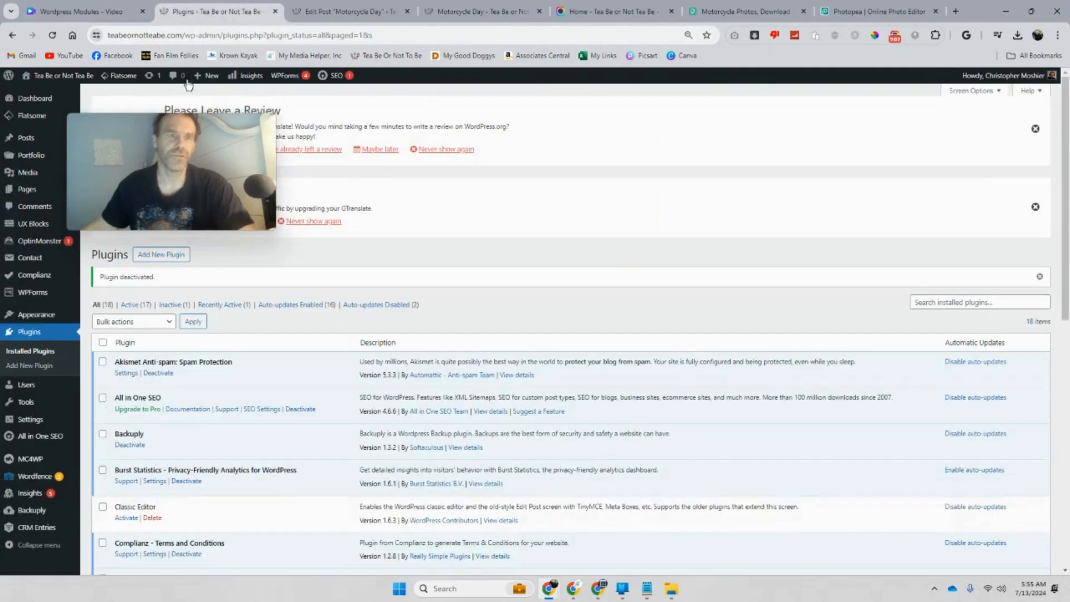
pyautogui.scroll(-3, 102, 498)
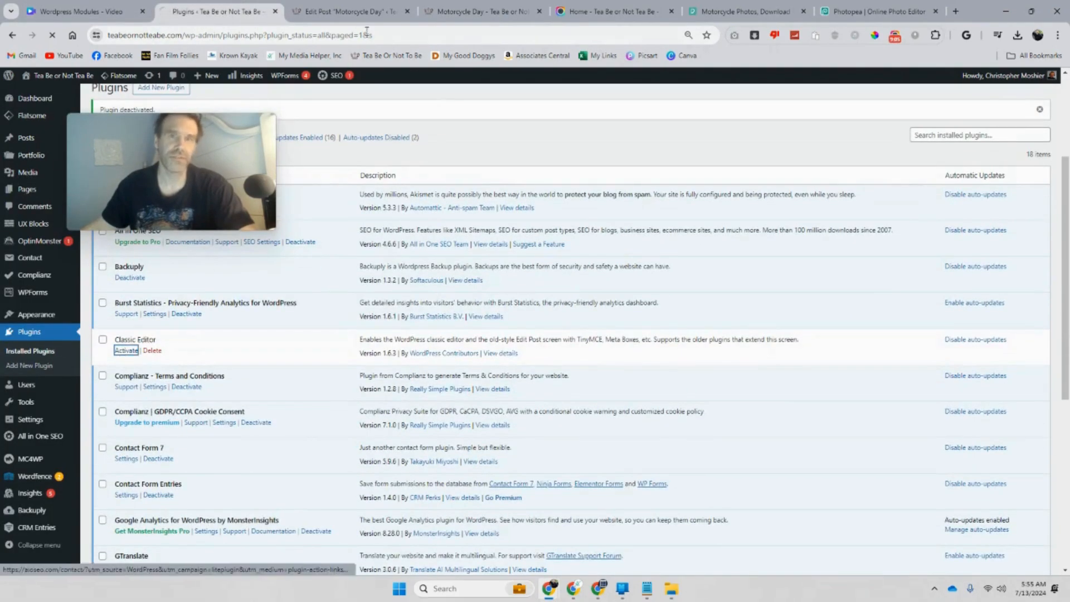
pyautogui.click(349, 16)
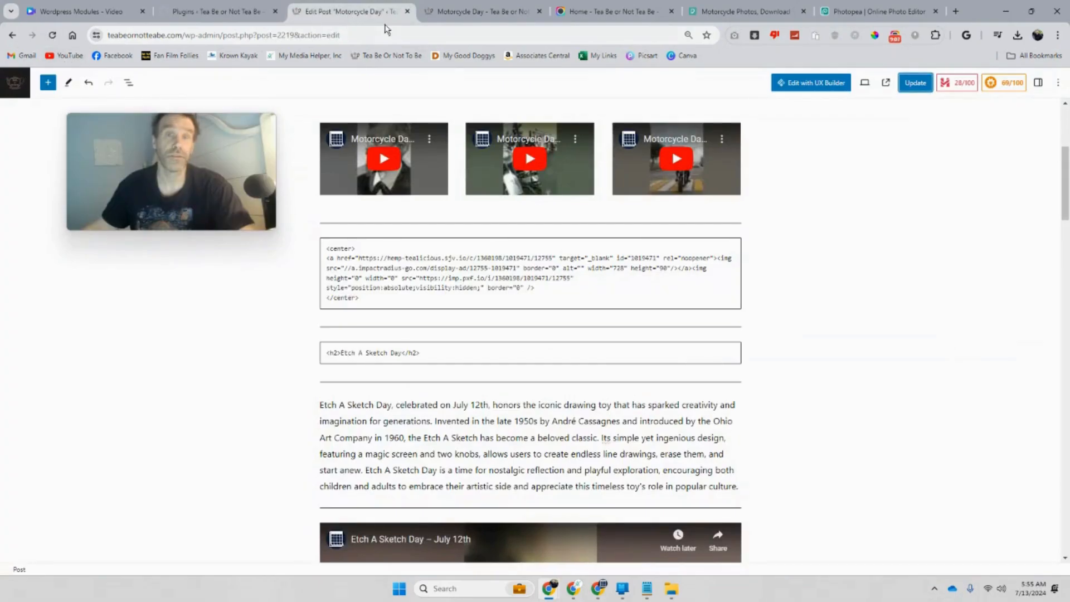
pyautogui.click(11, 86)
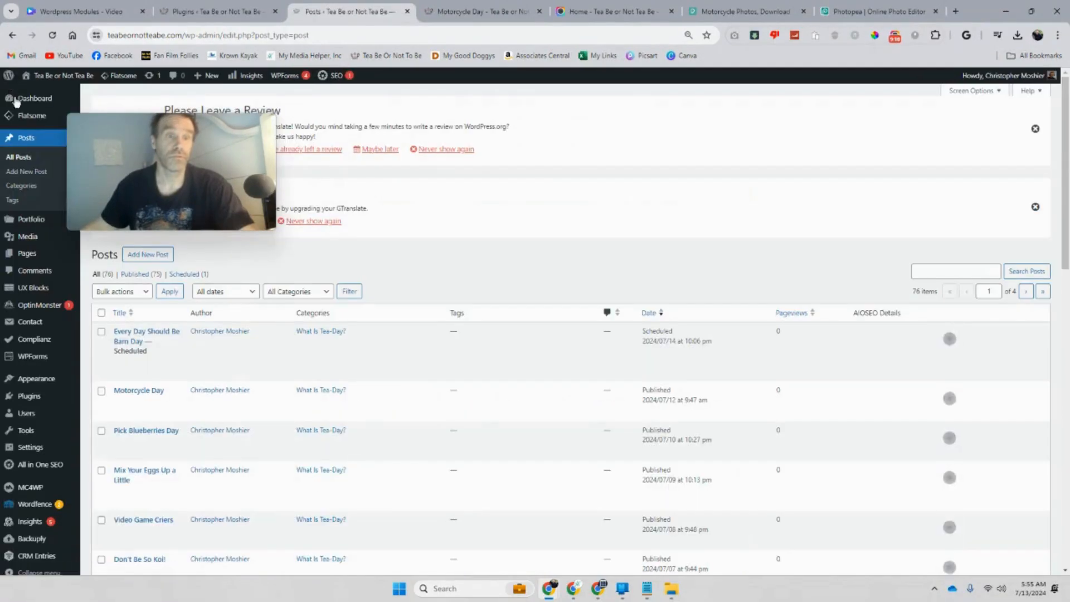
pyautogui.moveTo(126, 407)
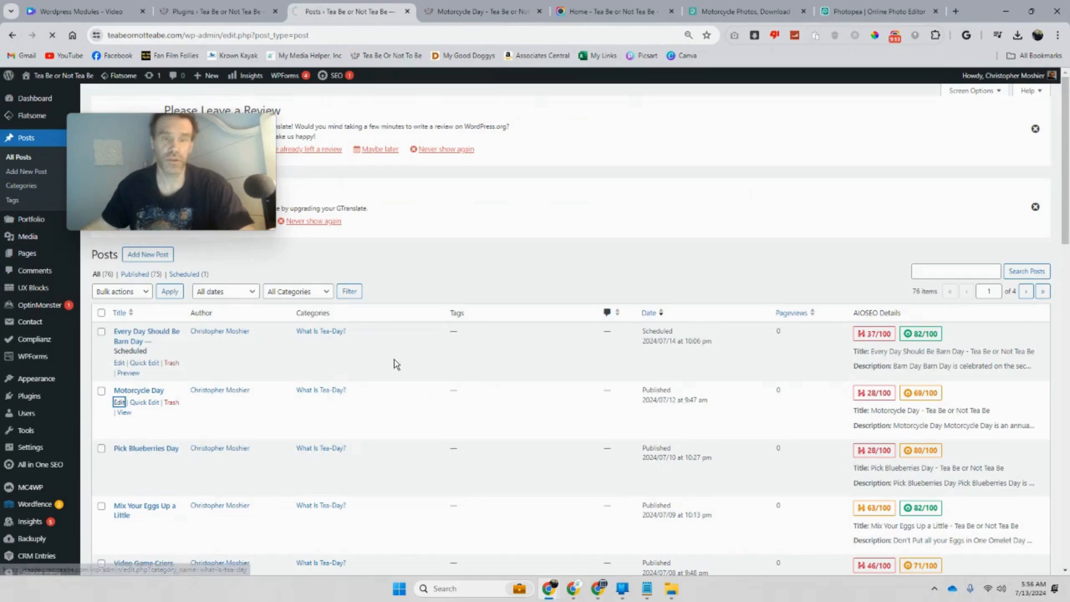
# - Insert an <hr> line in the post's code between the second ad block and the "July 12th has witnessed" paragraph
pyautogui.scroll(-5, 396, 364)
pyautogui.scroll(-10, 394, 359)
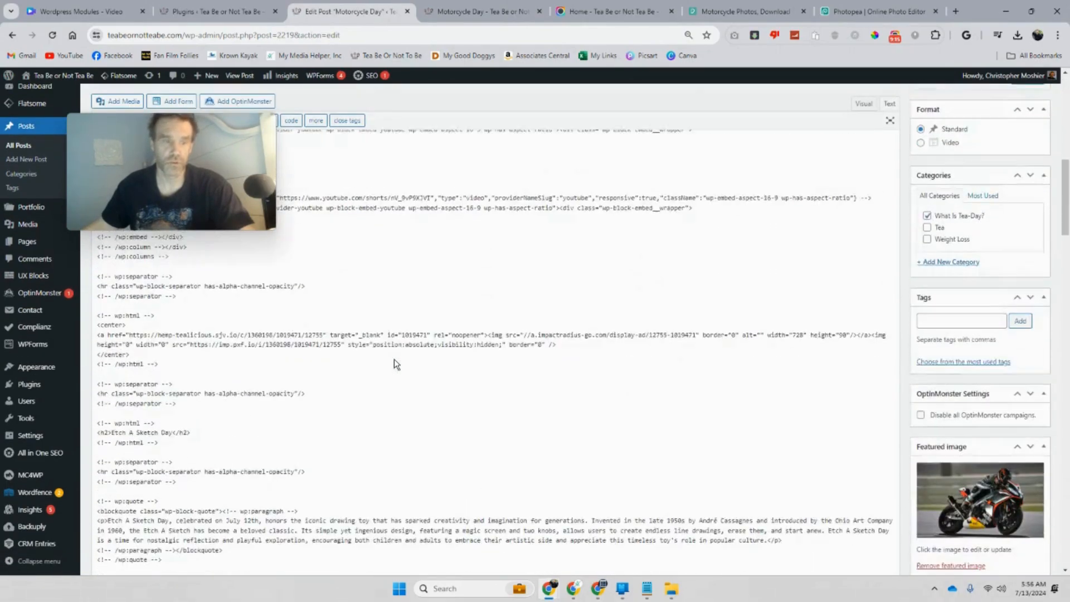
pyautogui.scroll(-3, 394, 358)
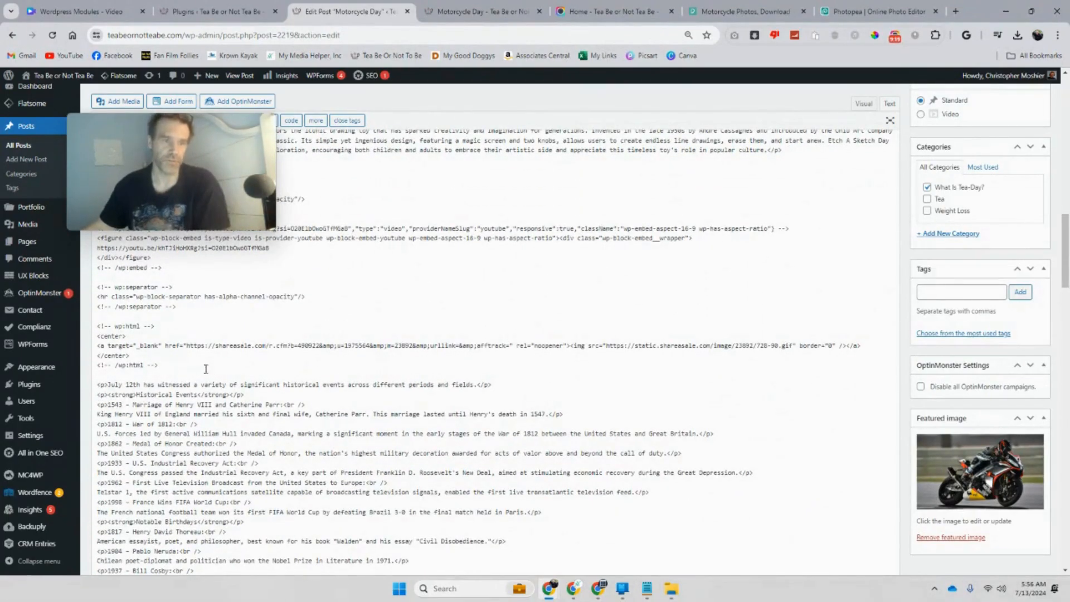
pyautogui.click(189, 374)
pyautogui.press('Return')
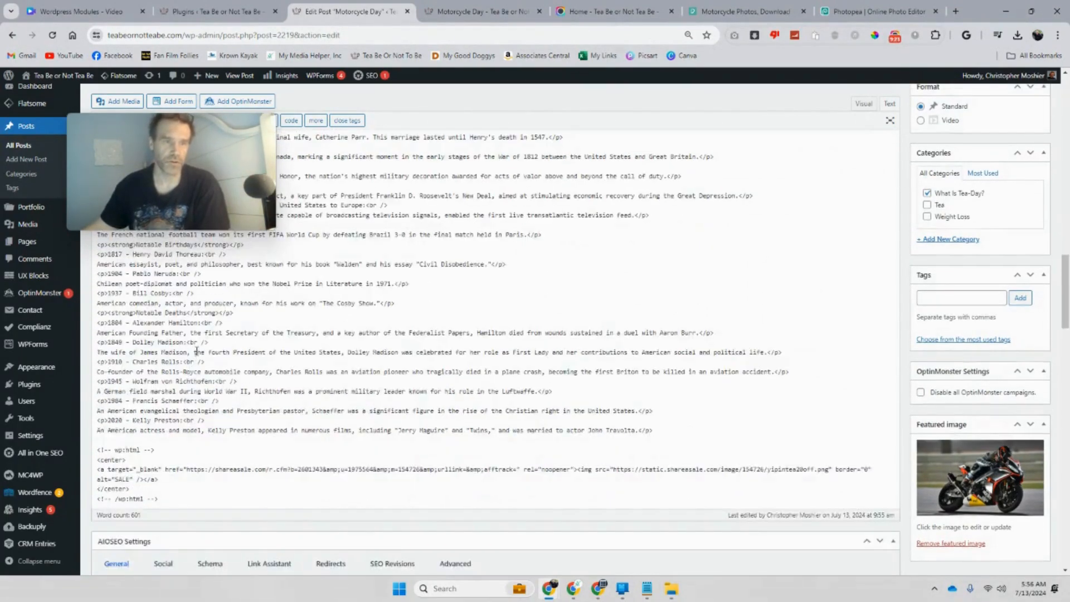
pyautogui.scroll(5, 200, 351)
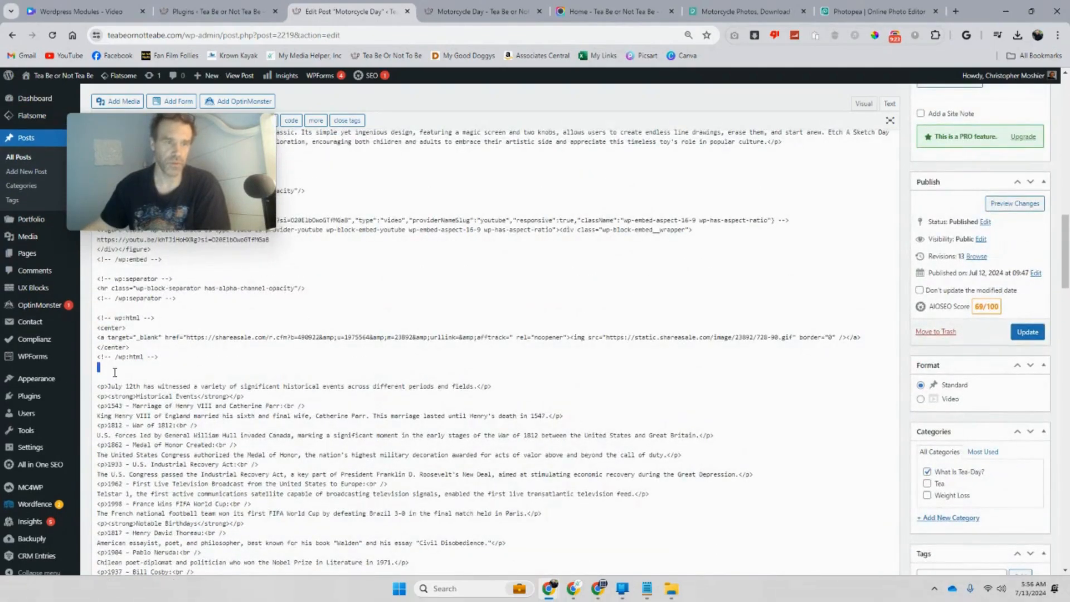
pyautogui.press('Return')
pyautogui.write('<')
pyautogui.moveTo(49, 438)
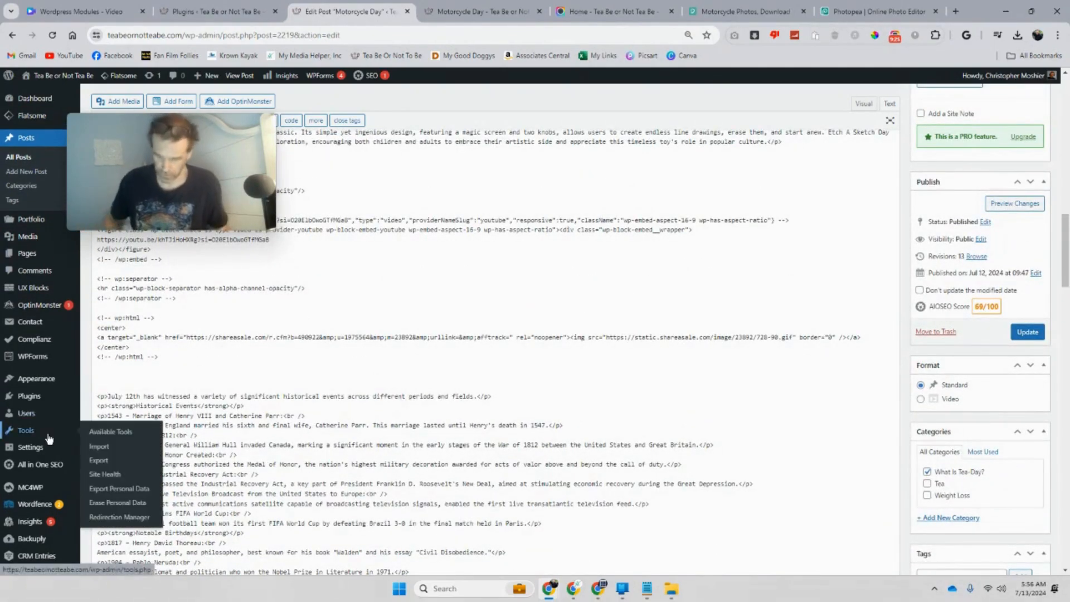
pyautogui.write('hr')
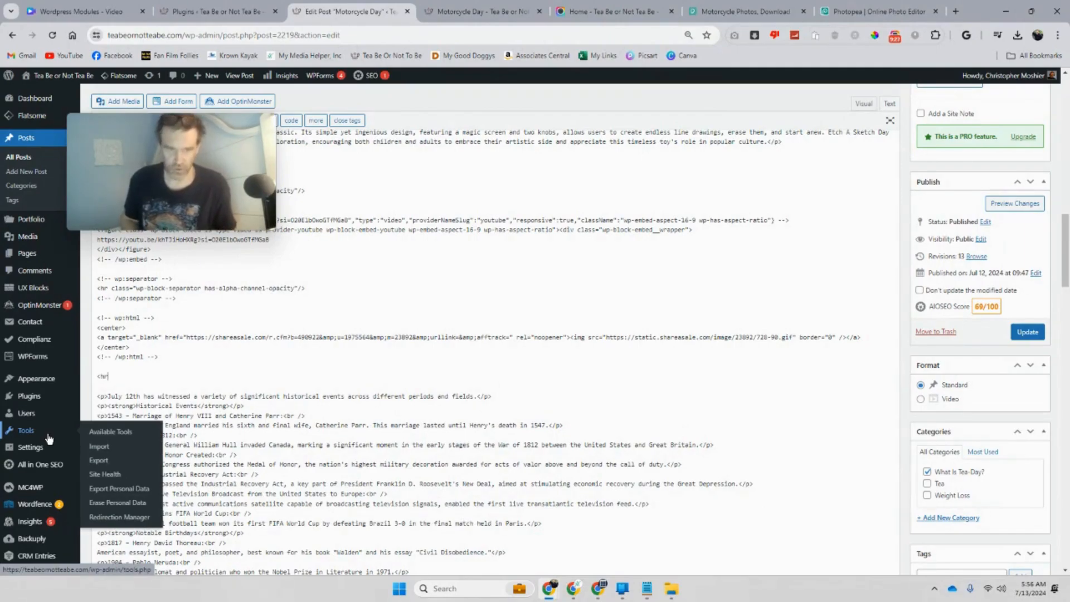
pyautogui.write('>')
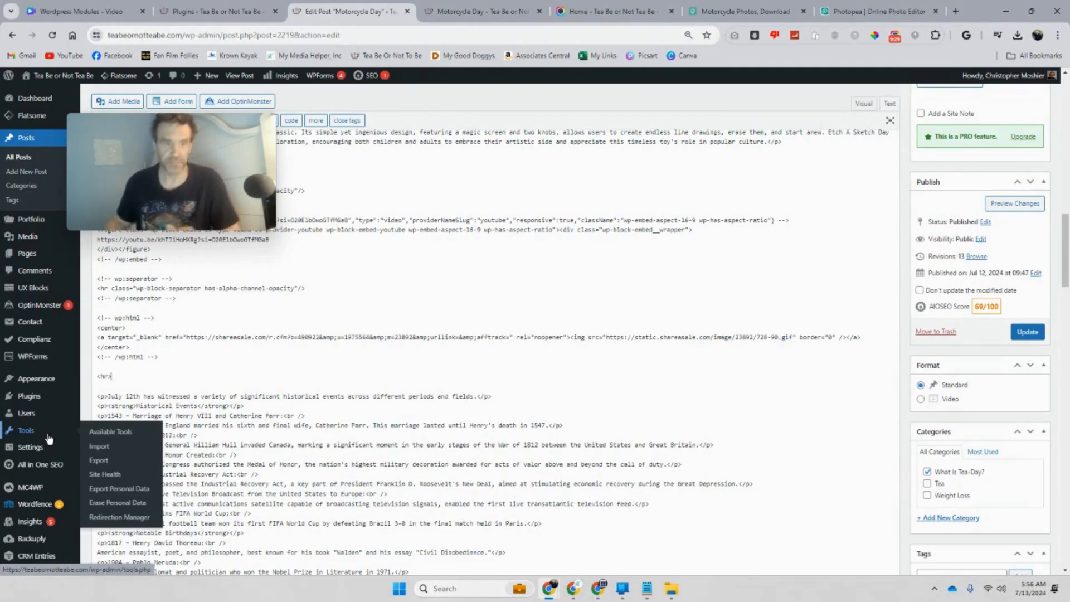
# - Update the post and reload the live Motorcycle Day page to check it from the Generation Tea banner down to the Flash Sale banner
pyautogui.click(1027, 331)
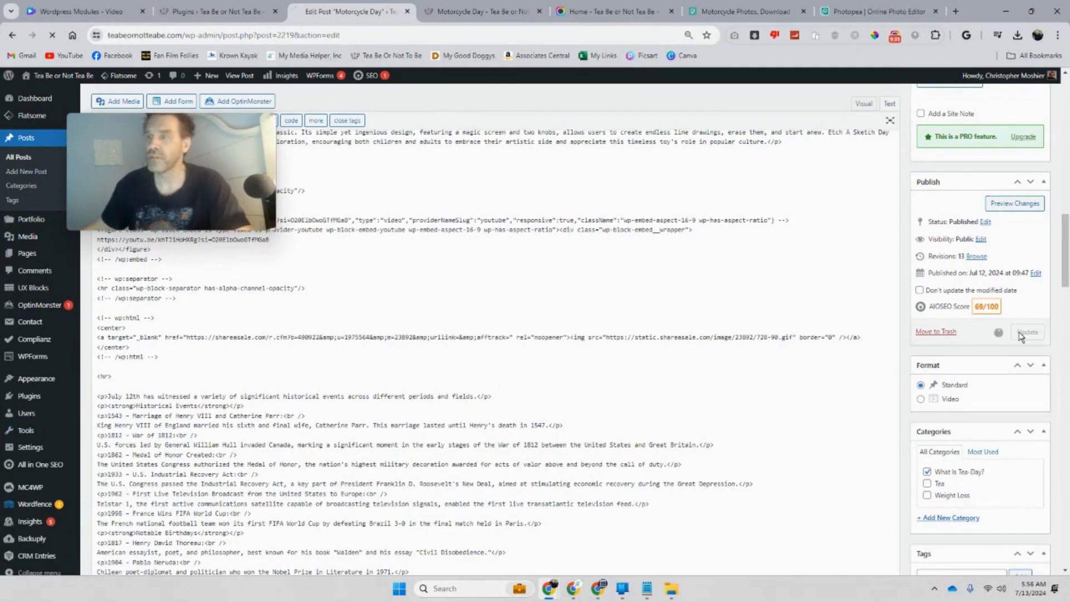
pyautogui.click(474, 14)
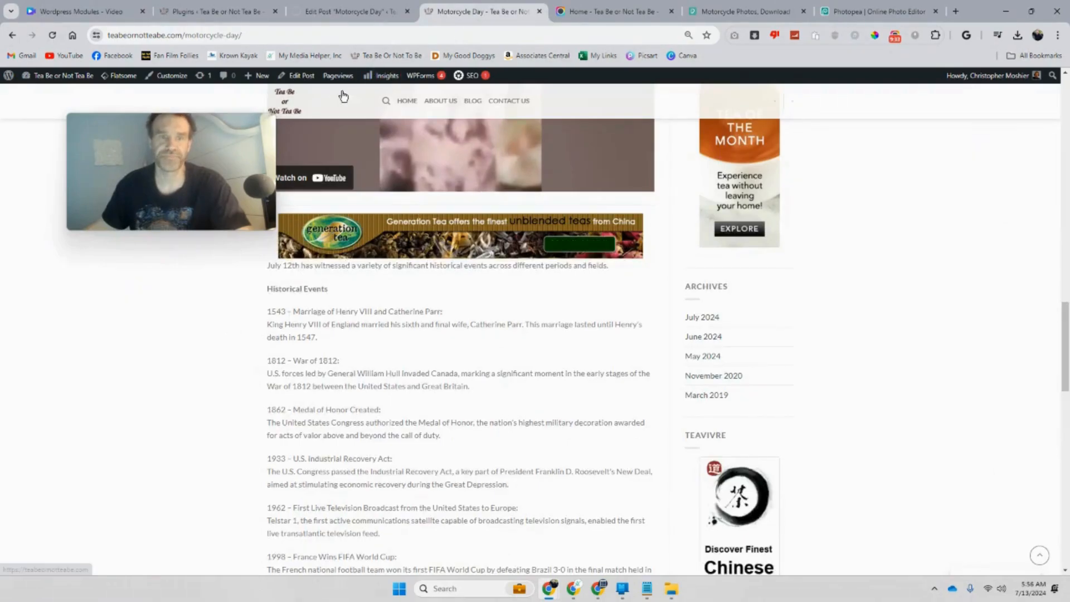
pyautogui.click(51, 36)
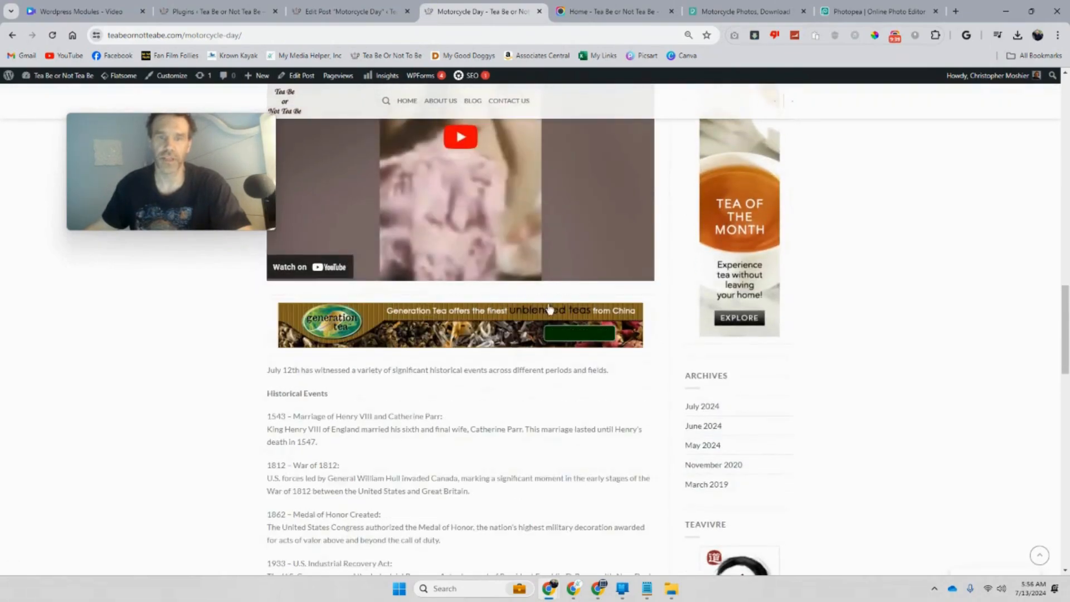
pyautogui.scroll(-4, 476, 335)
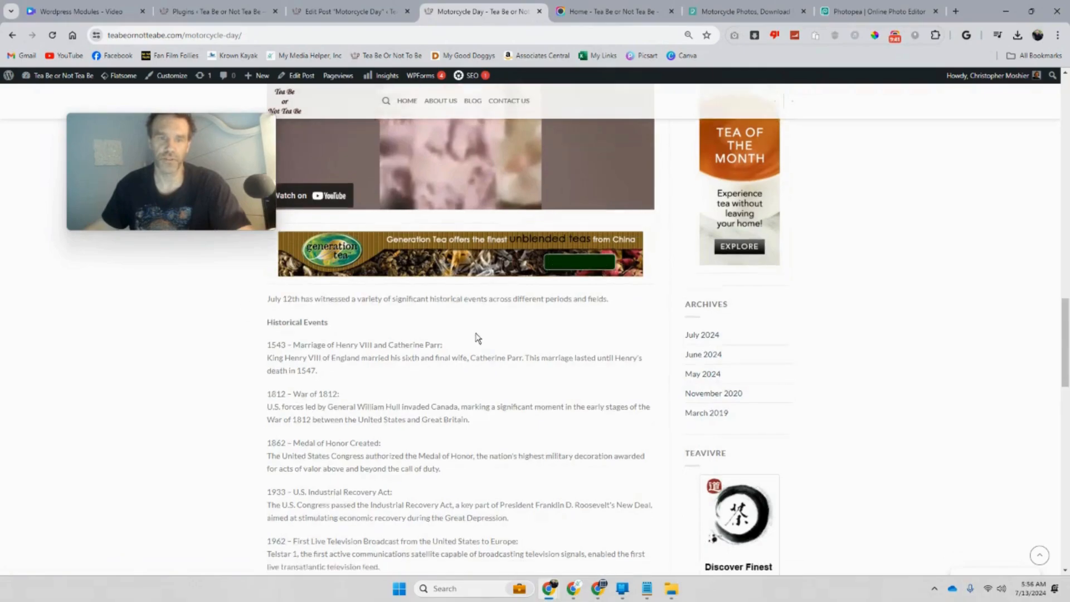
pyautogui.scroll(-8, 477, 334)
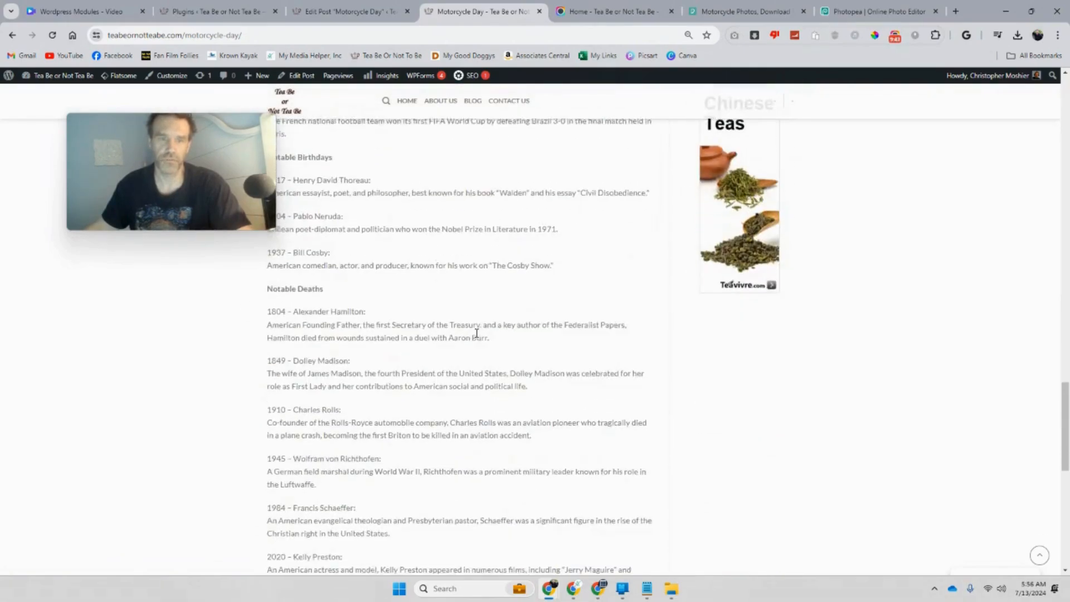
pyautogui.scroll(-2, 476, 337)
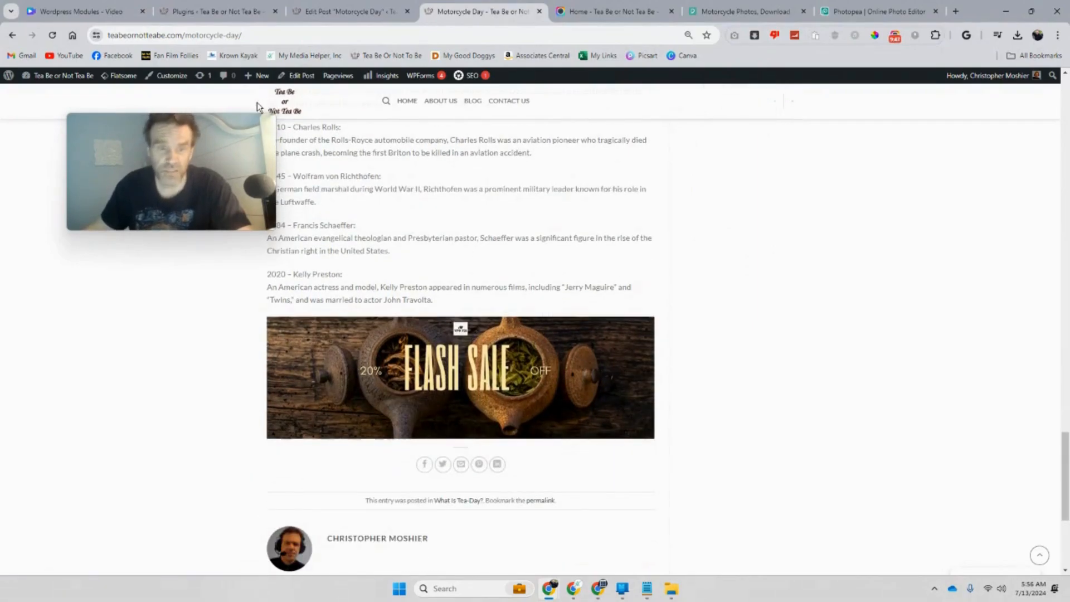
# - Insert an <hr> line in the post's code between the last Notable Deaths entry and the final ad block, and update the post
pyautogui.click(237, 11)
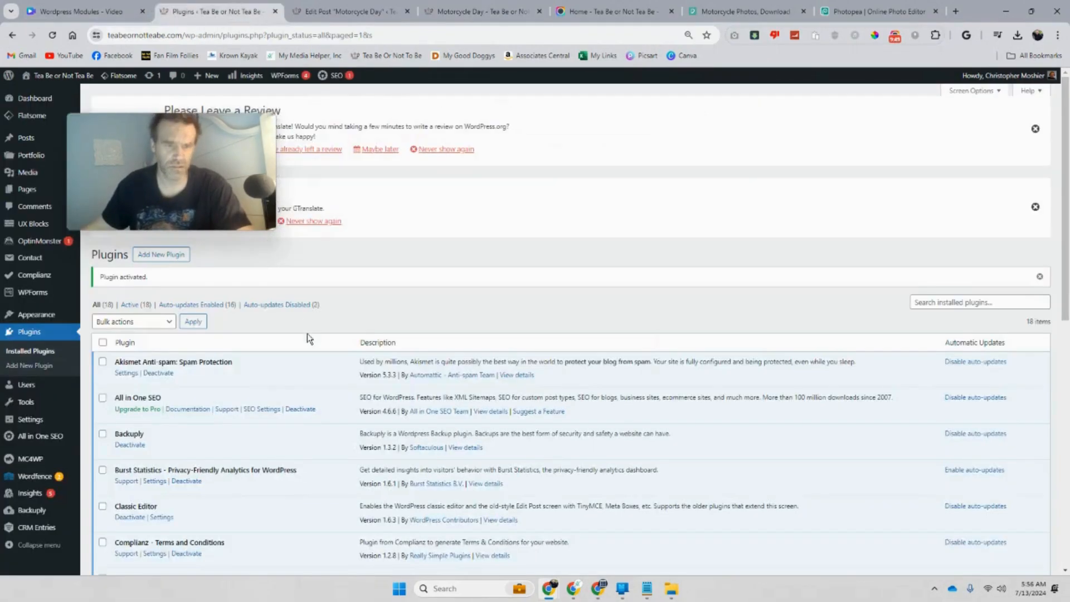
pyautogui.click(343, 11)
pyautogui.scroll(-5, 237, 419)
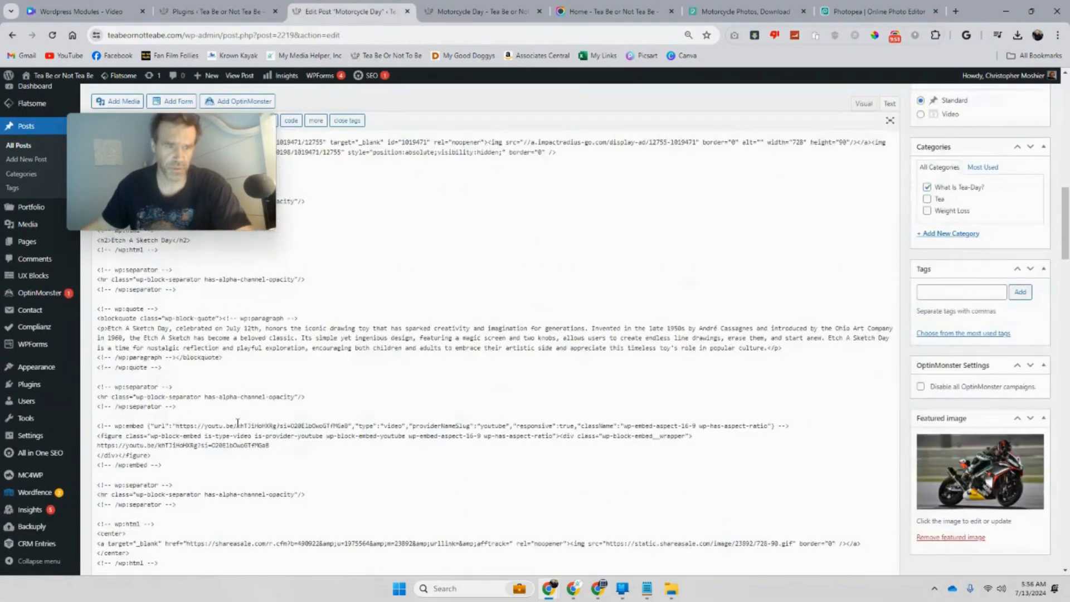
pyautogui.scroll(-5, 237, 423)
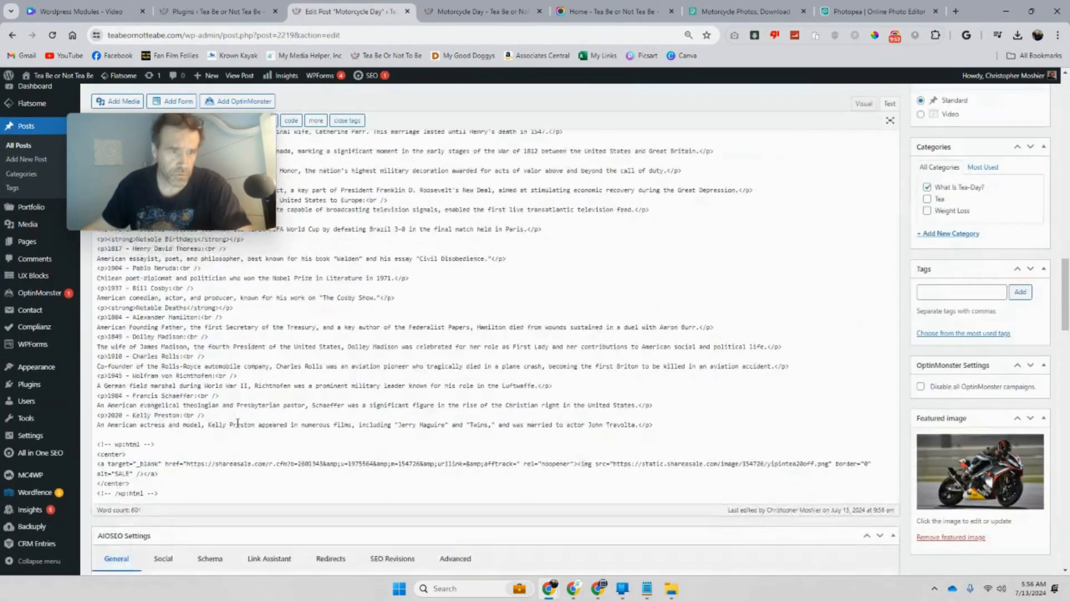
pyautogui.click(668, 422)
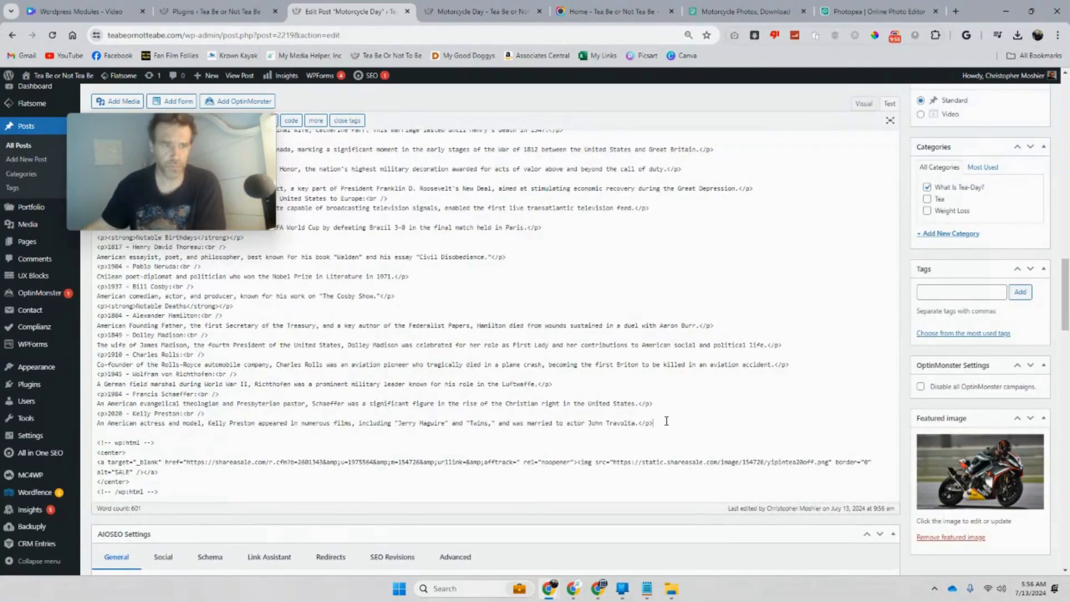
pyautogui.scroll(-5, 666, 422)
pyautogui.press('Return')
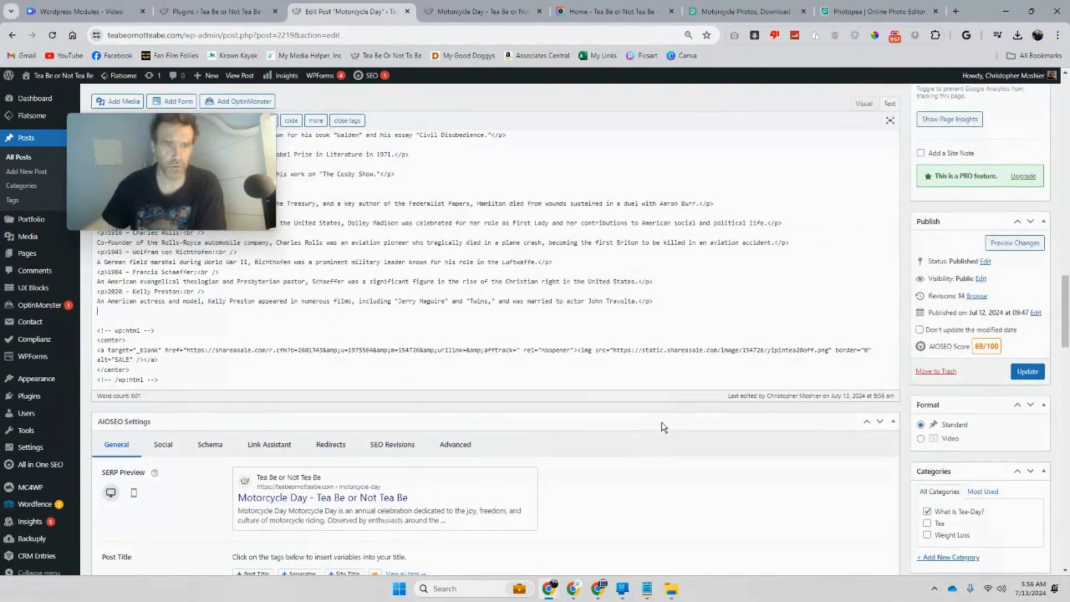
pyautogui.press('Return')
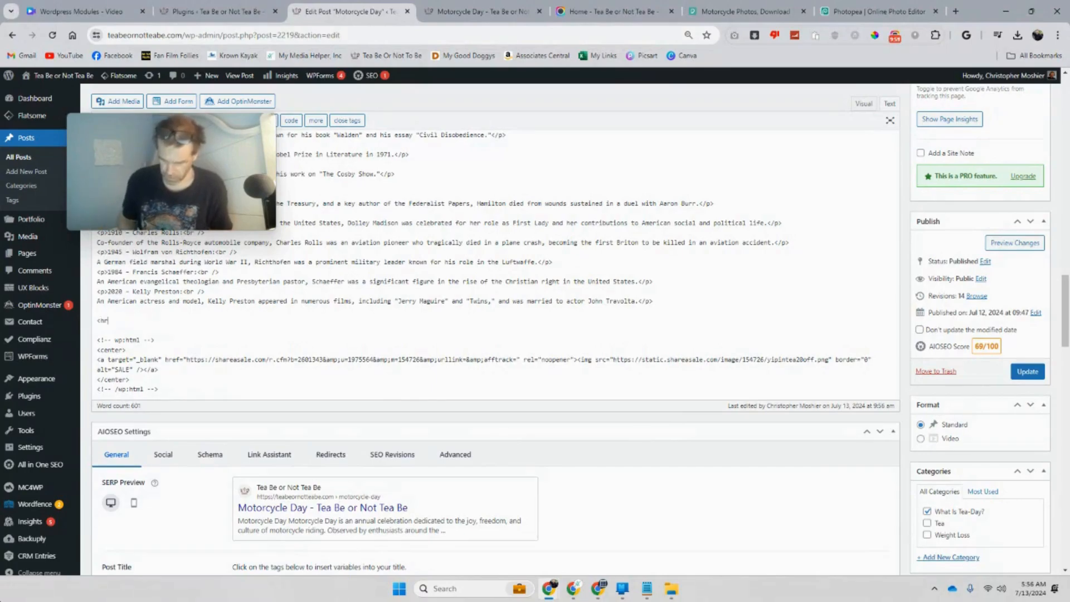
pyautogui.write('<hr>')
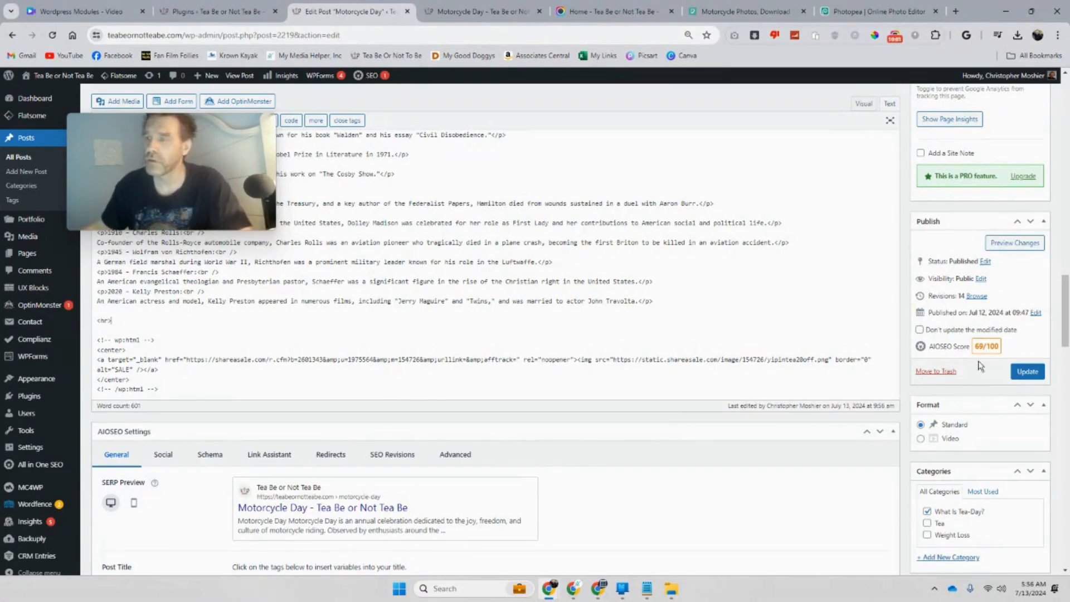
pyautogui.click(1013, 372)
# - Reload the live Motorcycle Day post and review the whole page, from the closing banner back up to the featured image
pyautogui.click(482, 11)
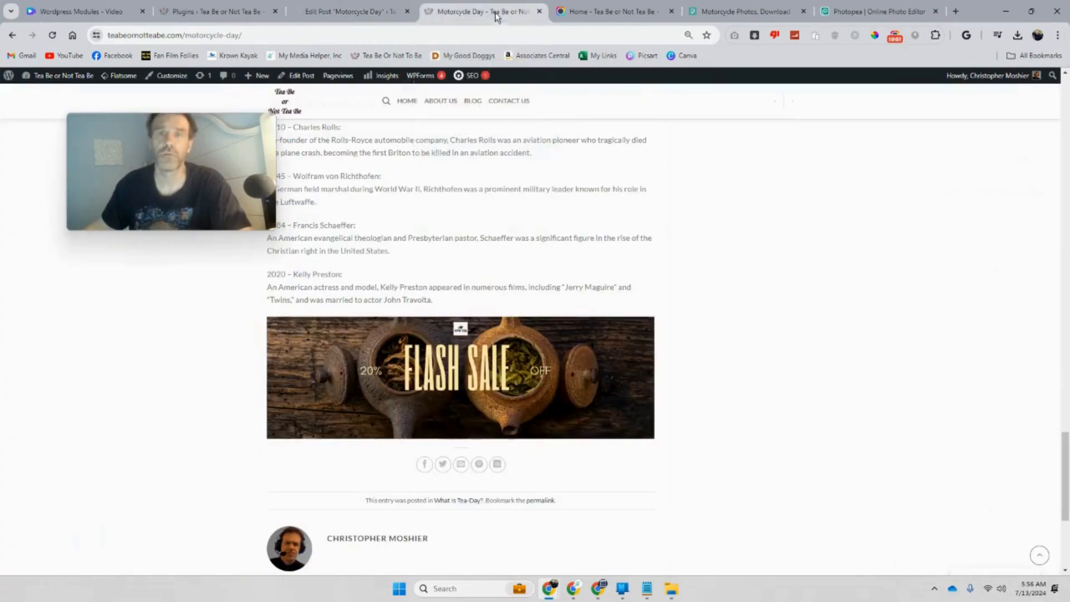
pyautogui.click(52, 34)
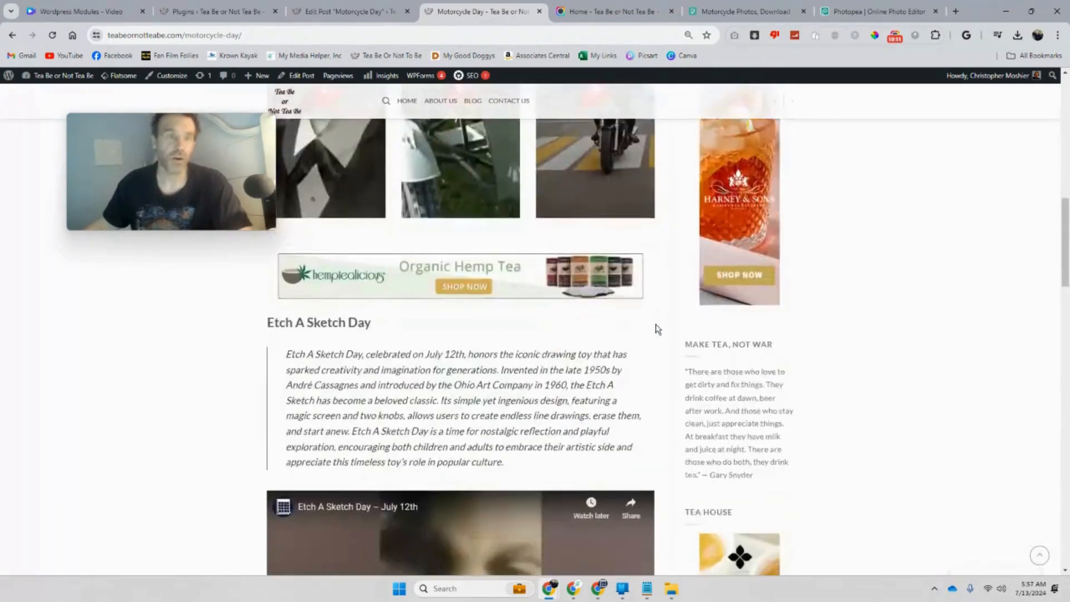
pyautogui.scroll(-20, 657, 330)
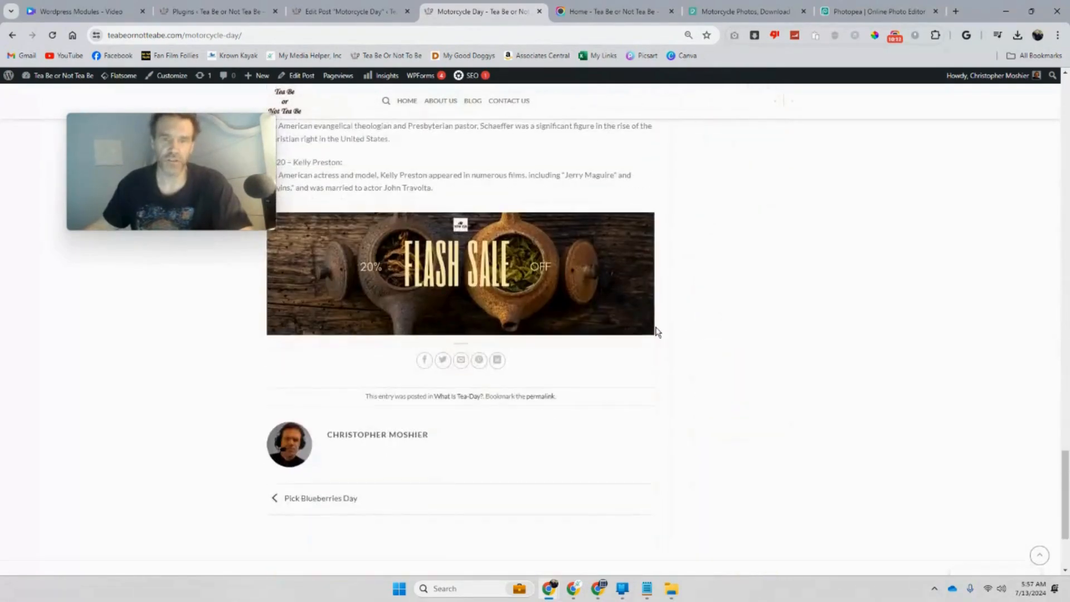
pyautogui.scroll(20, 658, 333)
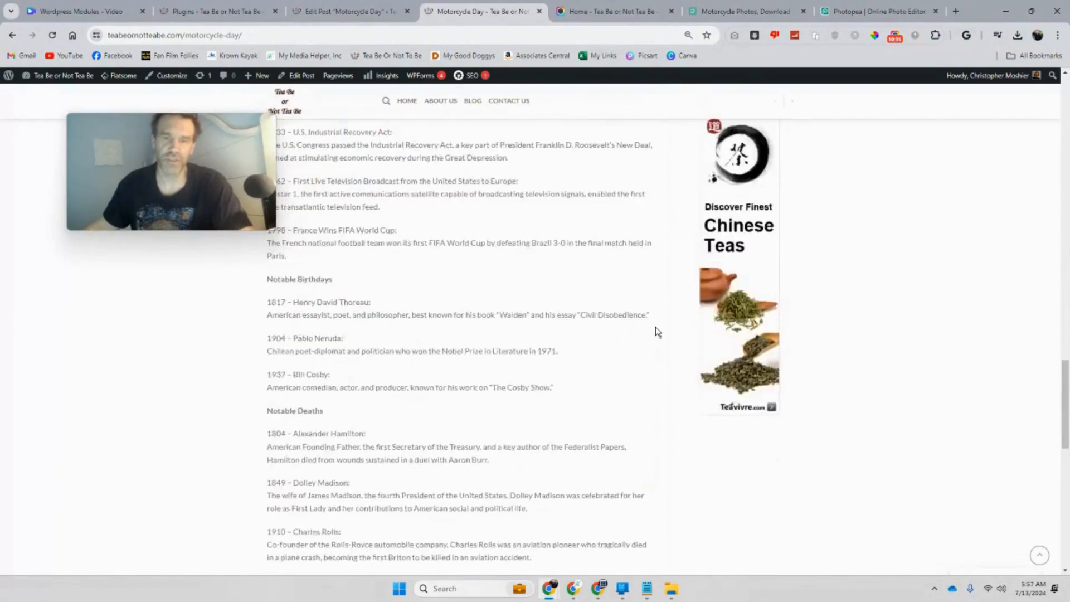
pyautogui.scroll(15, 658, 332)
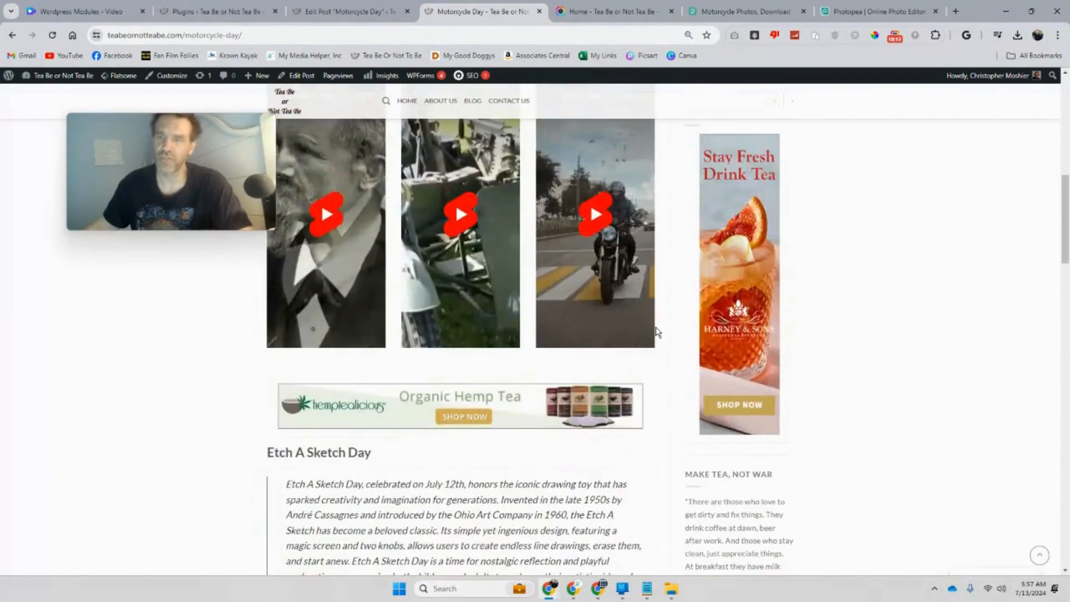
pyautogui.scroll(2, 658, 332)
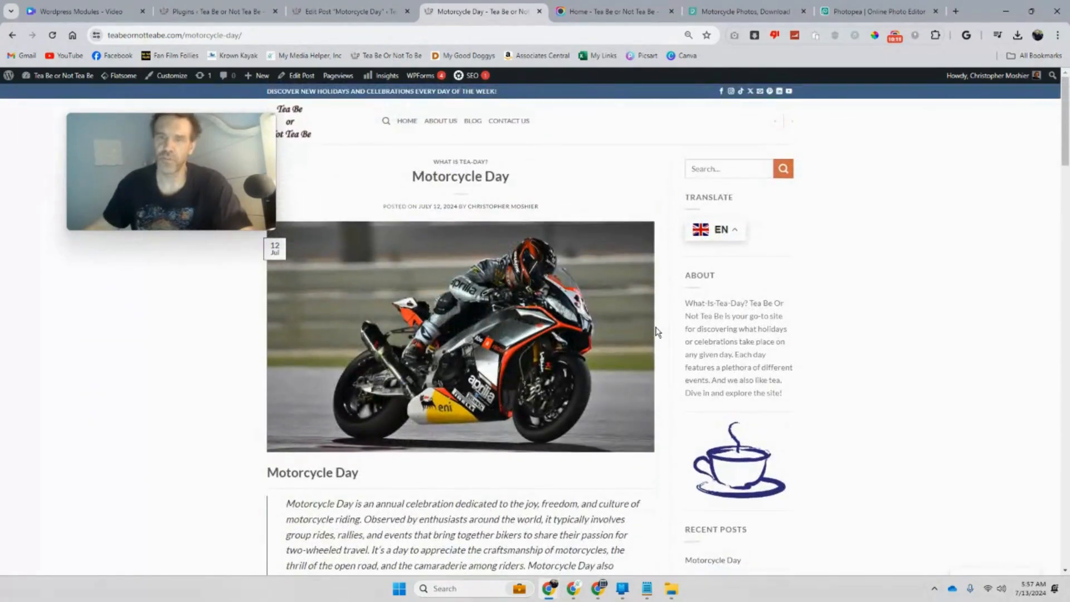